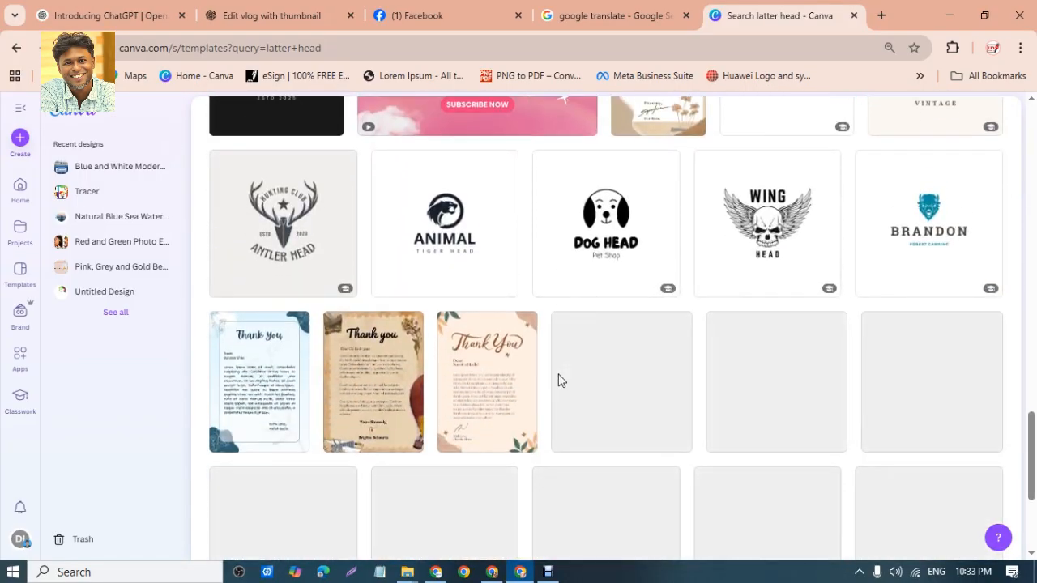
# - Clear the old template query and search the templates for "busibess latter"
pyautogui.moveTo(1033, 304); pyautogui.dragTo(1019, 69)
pyautogui.click(599, 186)
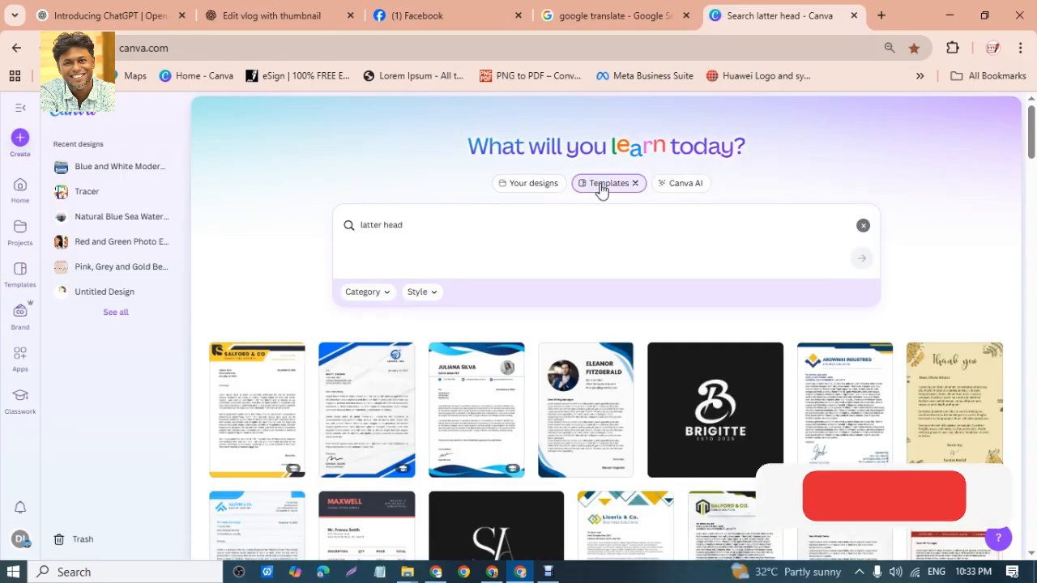
pyautogui.click(446, 229)
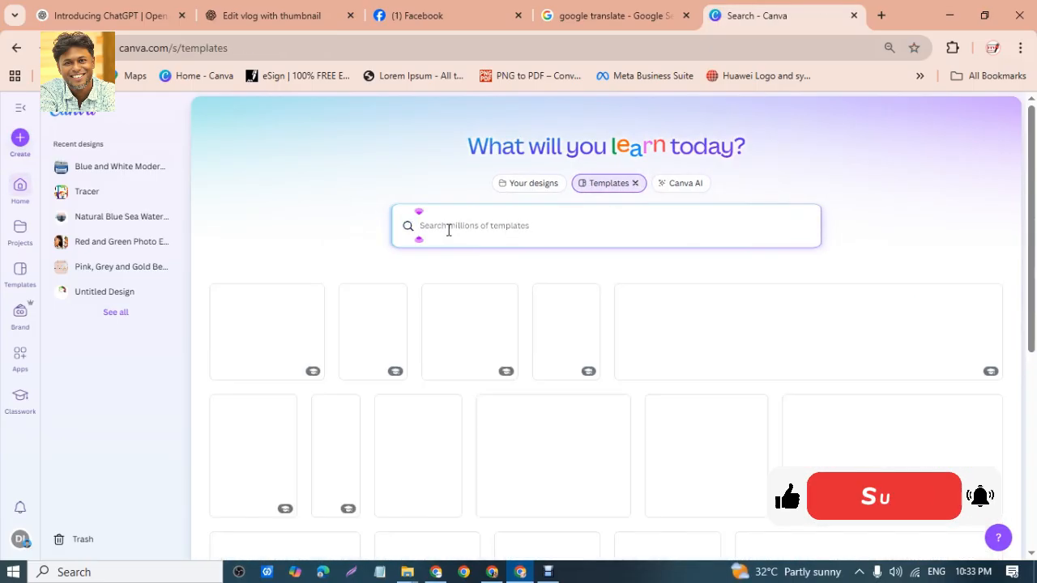
pyautogui.write('latter')
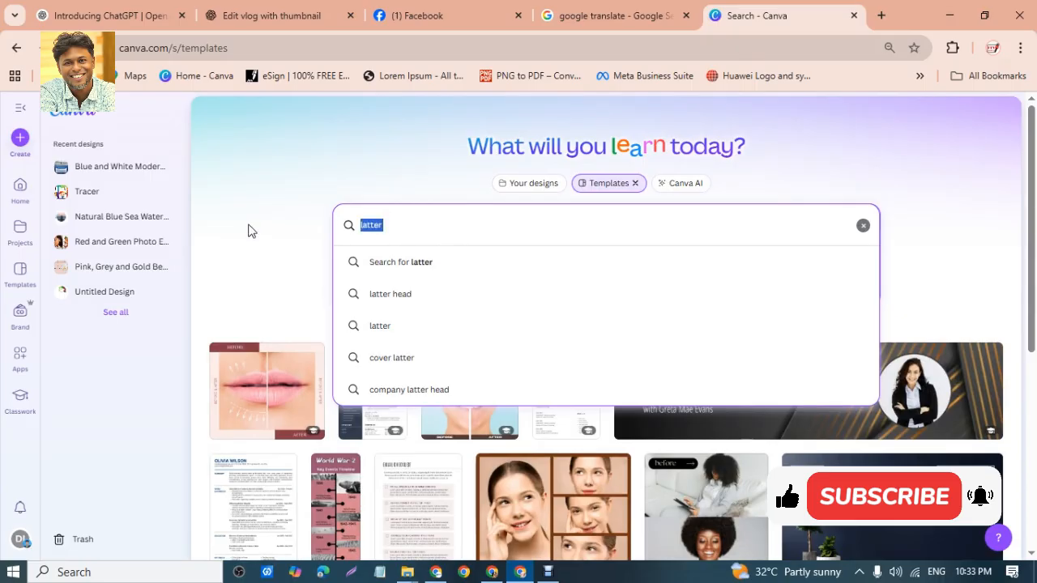
pyautogui.write('busib')
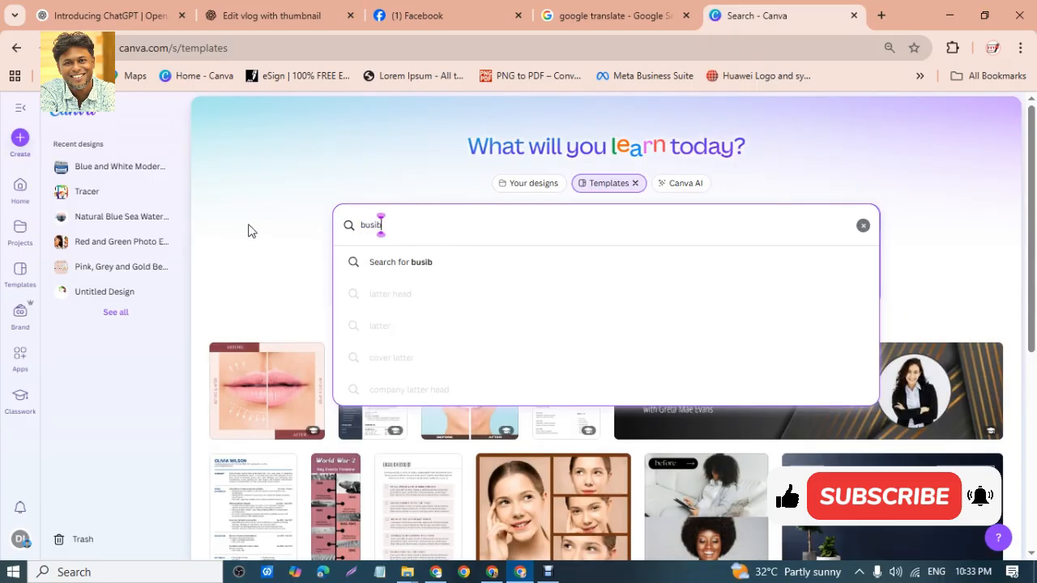
pyautogui.write('ess latter')
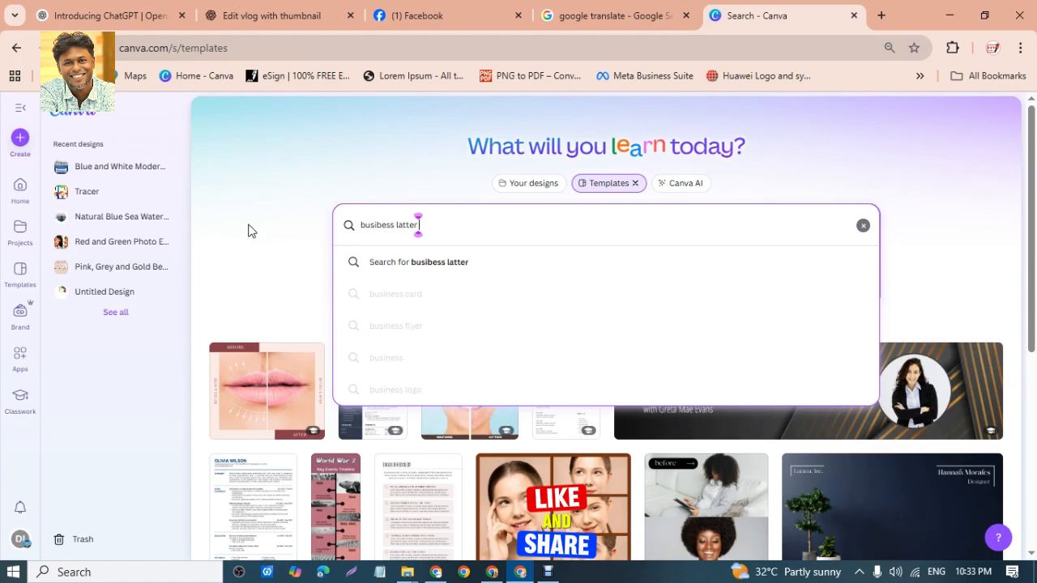
pyautogui.press('Return')
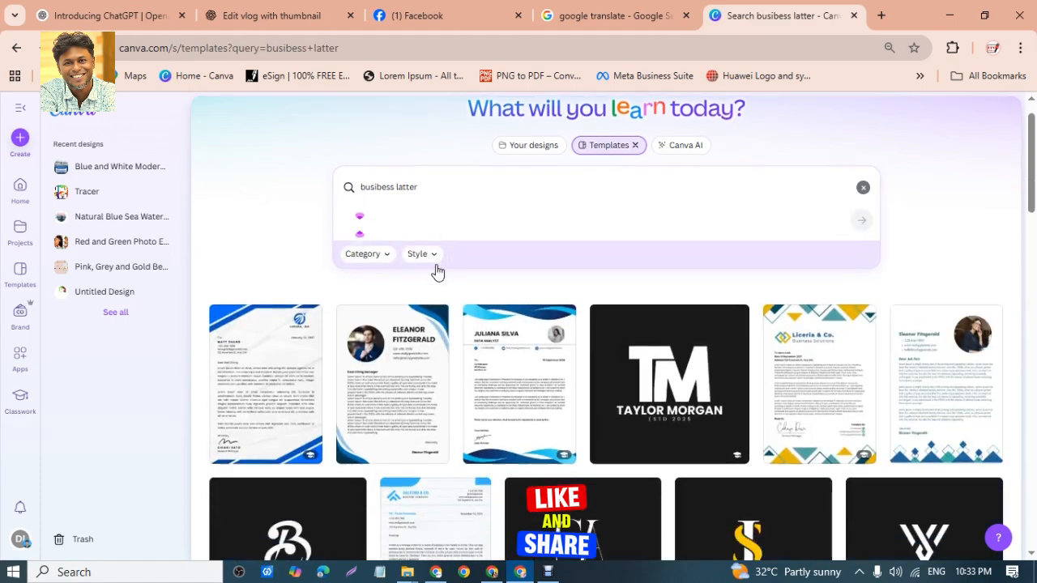
# - Open the "White and Blue Professiaonal Corporate Cover Latter" template for customizing
pyautogui.scroll(-2, 435, 270)
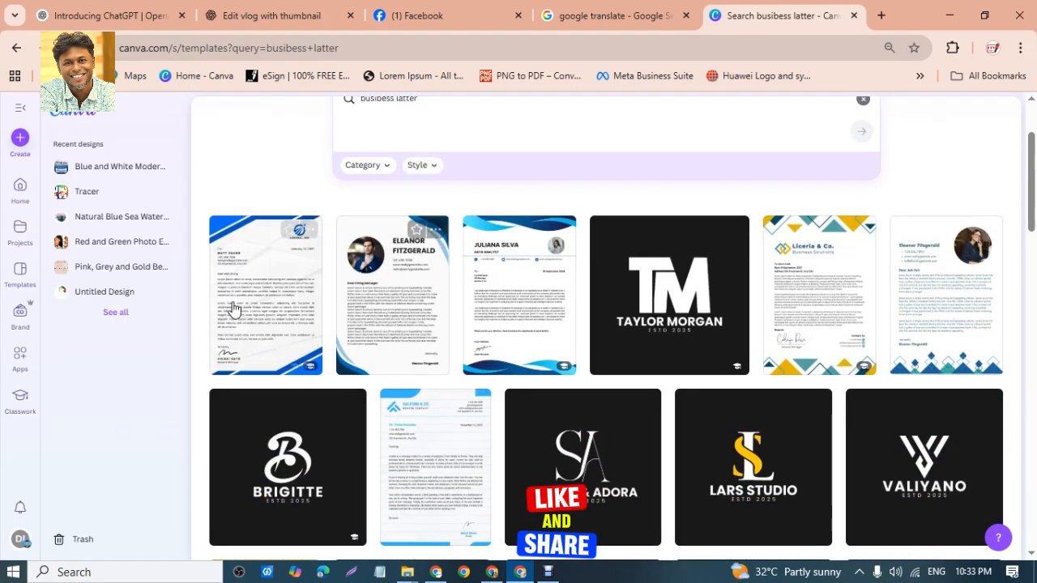
pyautogui.click(521, 296)
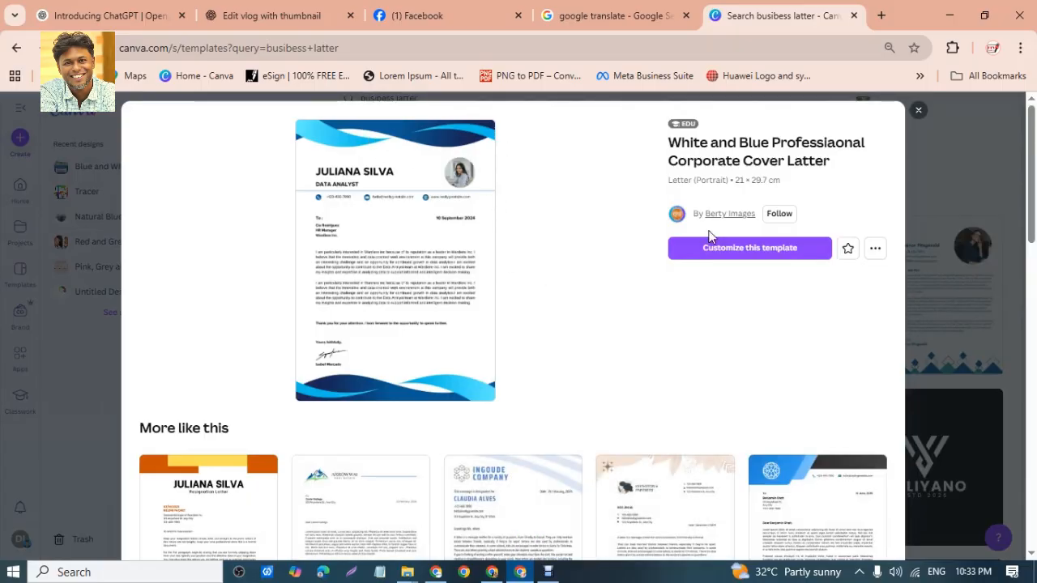
pyautogui.click(730, 253)
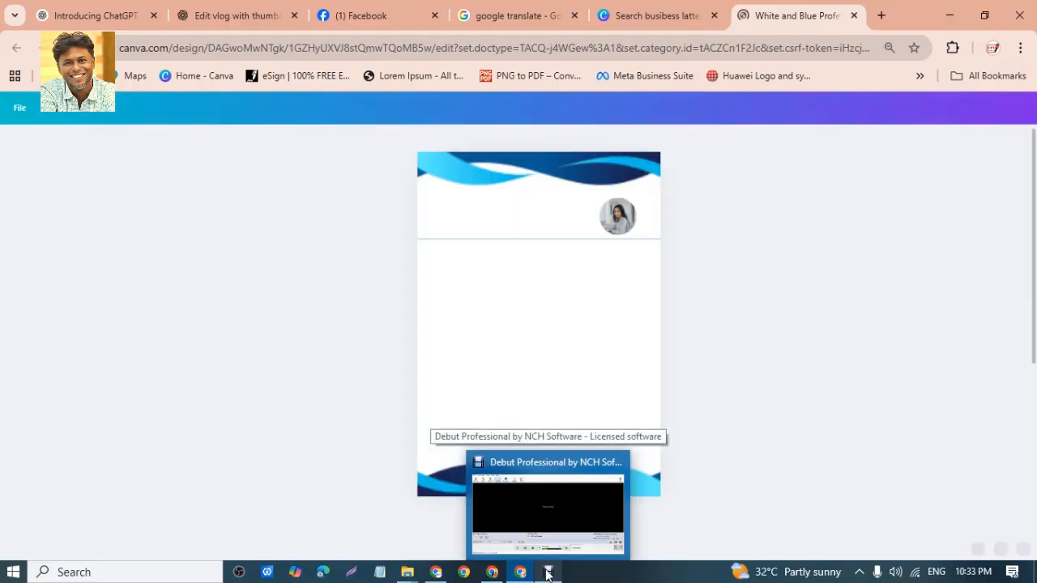
pyautogui.click(547, 572)
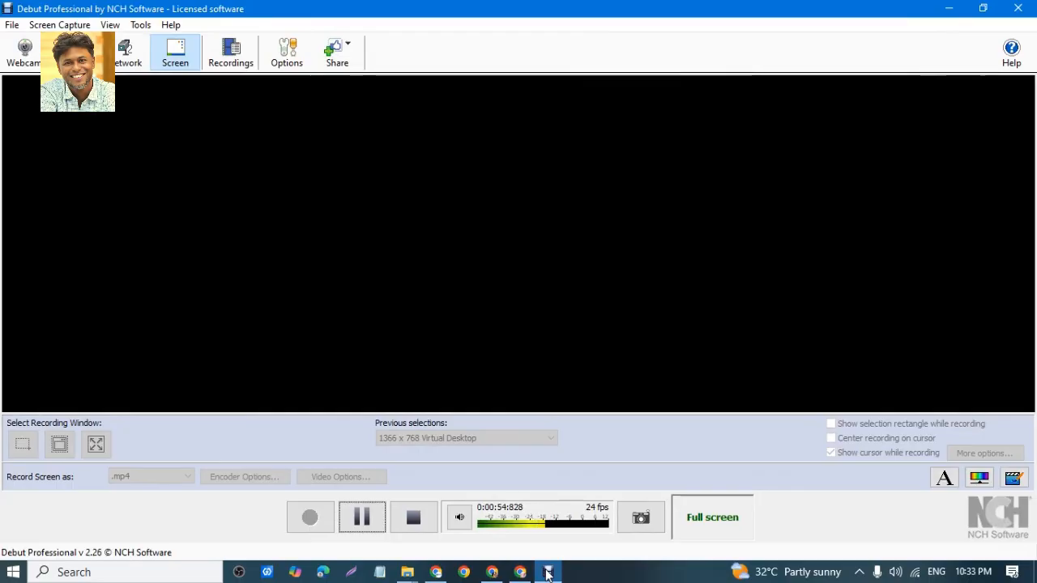
pyautogui.click(946, 12)
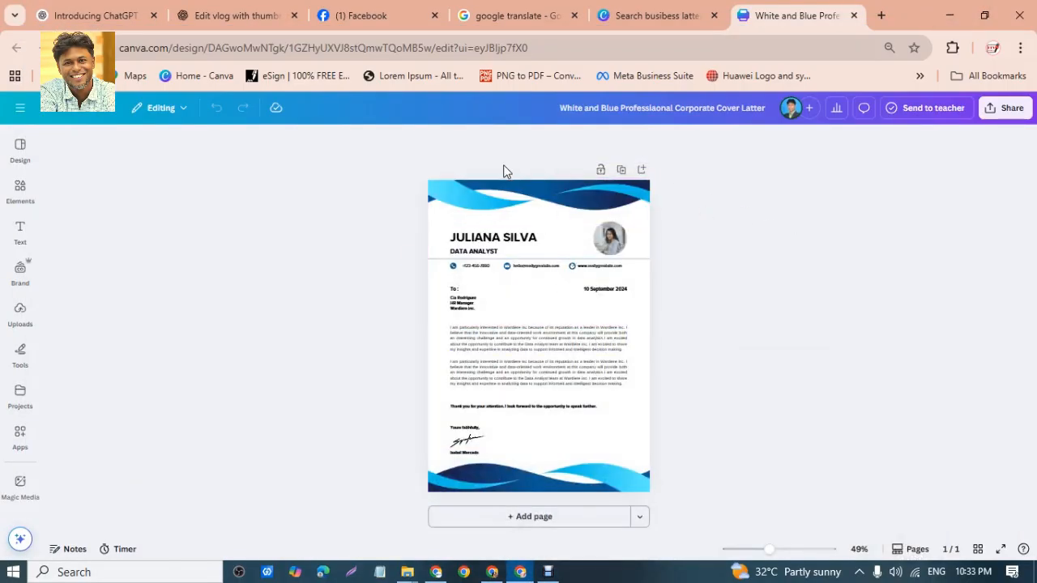
pyautogui.moveTo(504, 170); pyautogui.dragTo(852, 467)
pyautogui.click(328, 221)
# - Select the blue wave graphic in the letter's header and shift it slightly down
pyautogui.click(788, 550)
pyautogui.scroll(3, 640, 335)
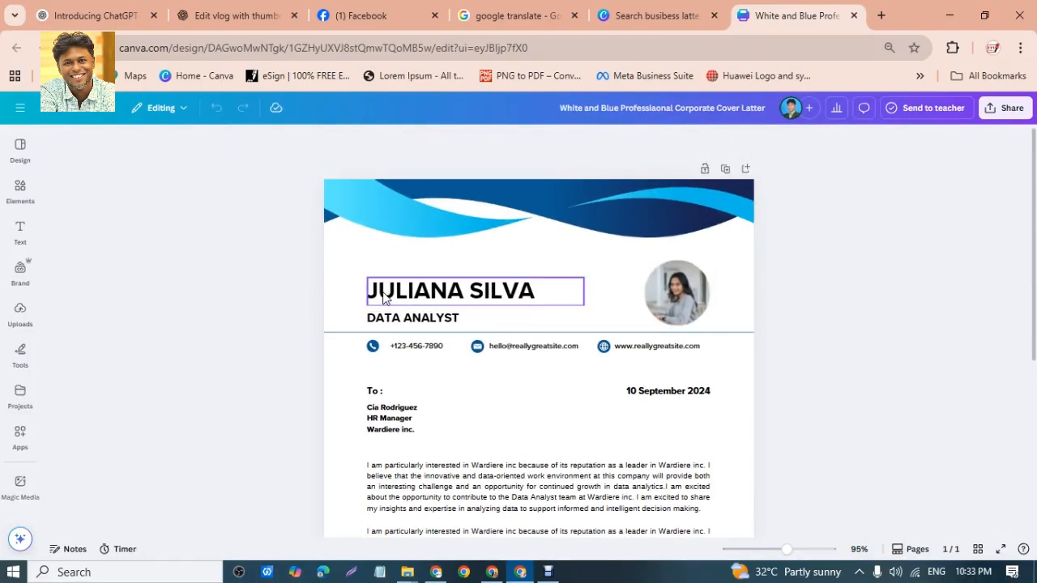
pyautogui.click(375, 202)
pyautogui.doubleClick(378, 200)
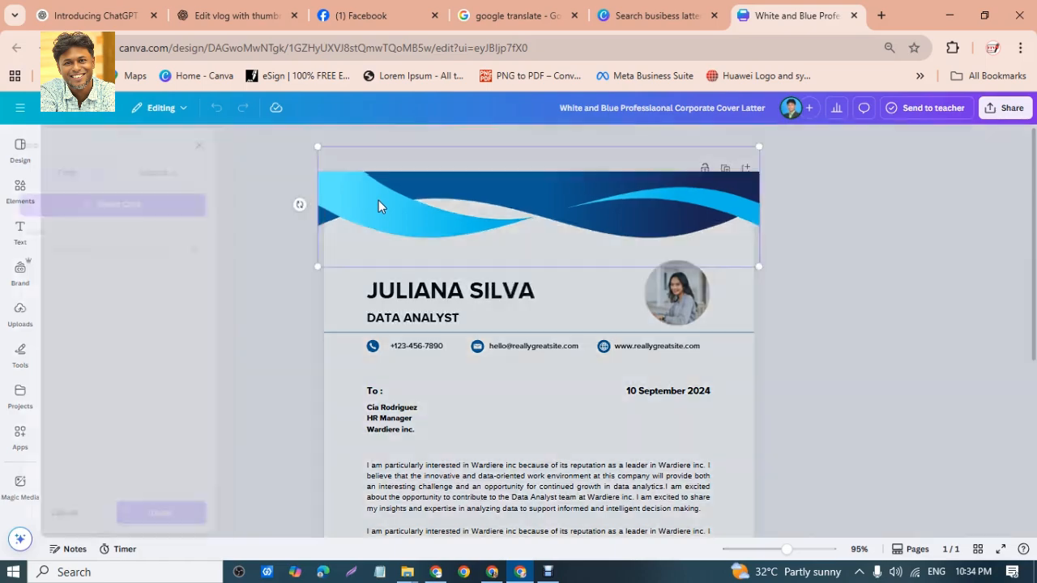
pyautogui.doubleClick(382, 206)
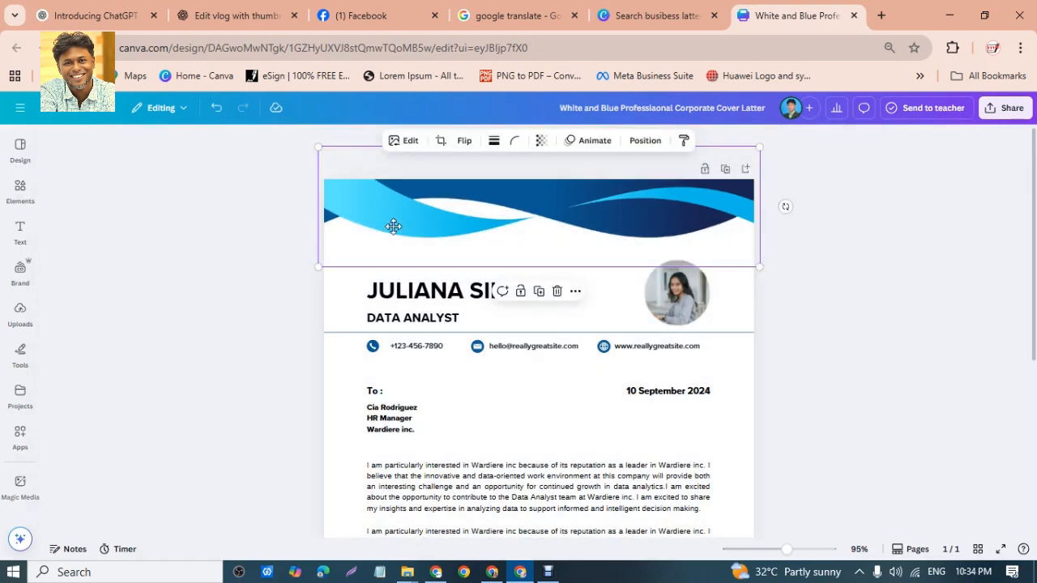
pyautogui.moveTo(393, 226)
pyautogui.mouseDown()
pyautogui.moveTo(385, 324)
pyautogui.moveTo(387, 238)
pyautogui.mouseUp()
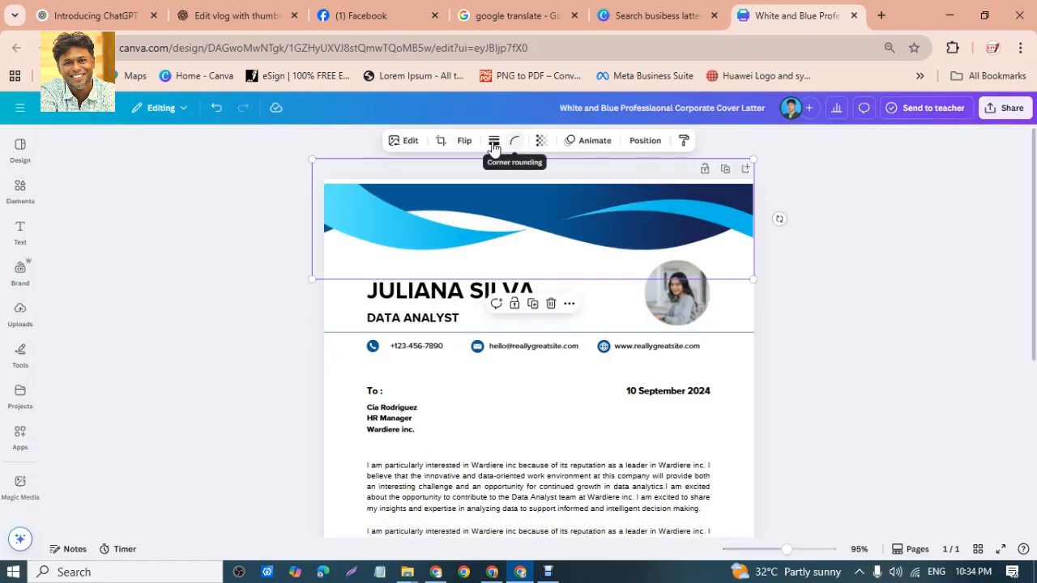
# - Try a corner rounding of 100 on the header wave graphic, set it back to 0 and move the graphic back across the page top
pyautogui.click(513, 142)
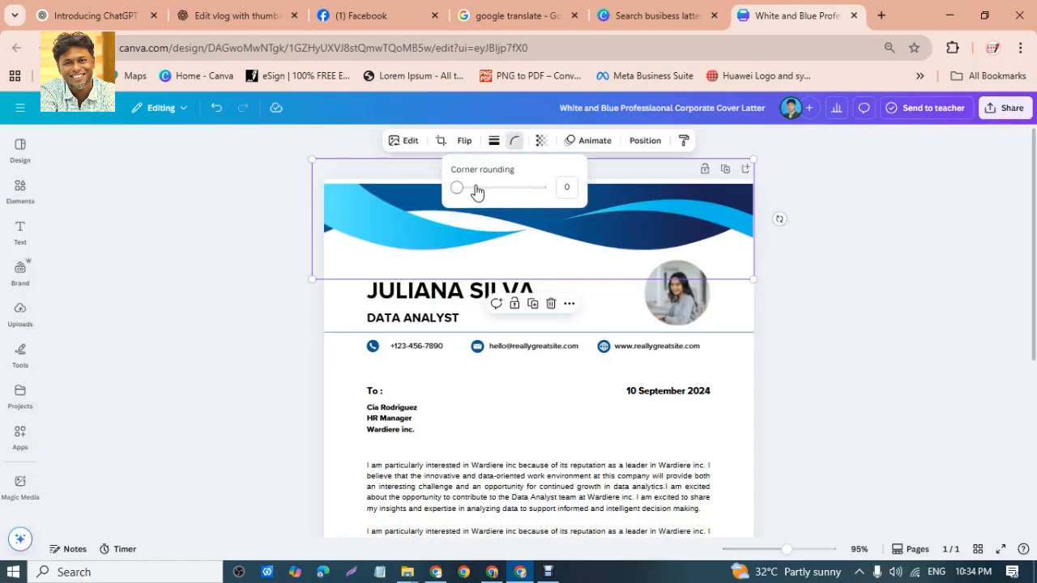
pyautogui.moveTo(476, 191); pyautogui.dragTo(446, 202)
pyautogui.click(586, 236)
pyautogui.moveTo(604, 228); pyautogui.dragTo(547, 258)
pyautogui.click(514, 142)
pyautogui.moveTo(455, 188); pyautogui.dragTo(671, 217)
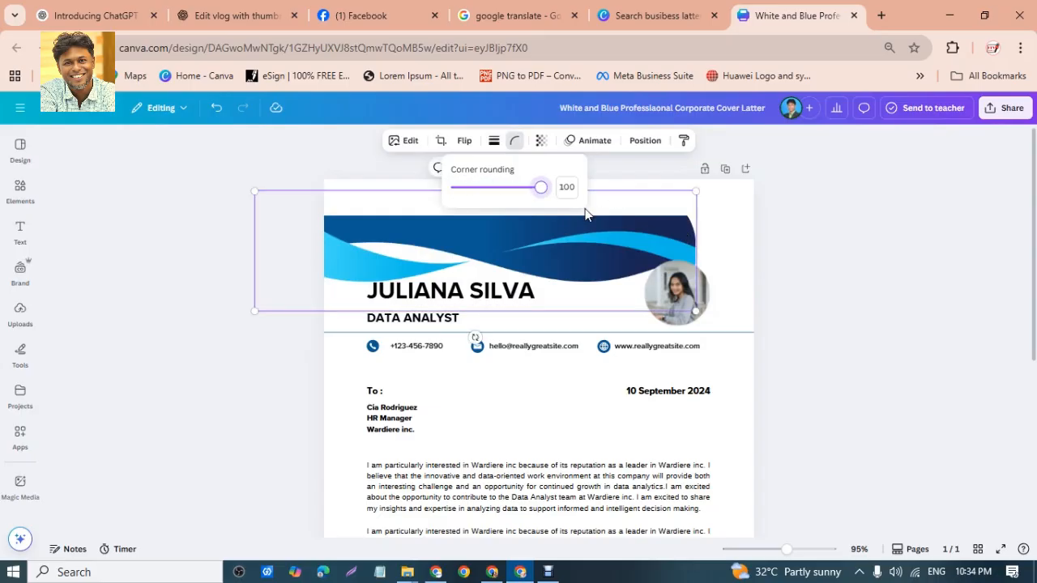
pyautogui.moveTo(533, 197); pyautogui.dragTo(452, 193)
pyautogui.moveTo(521, 231); pyautogui.dragTo(578, 180)
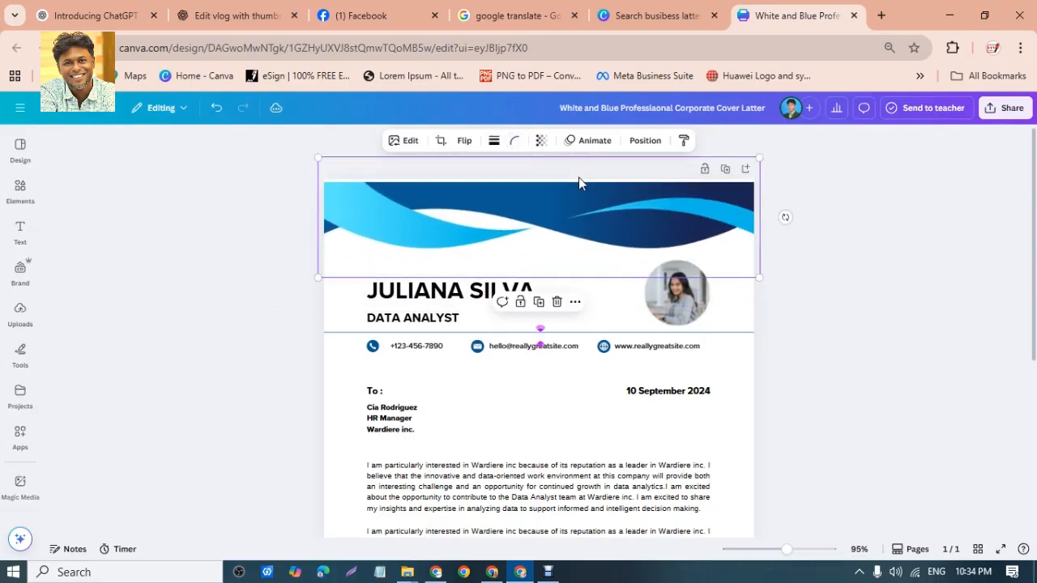
# - Give the header wave graphic a dotted border with stroke weight 5 and move the graphic up against the page's top edge
pyautogui.click(493, 141)
pyautogui.click(461, 175)
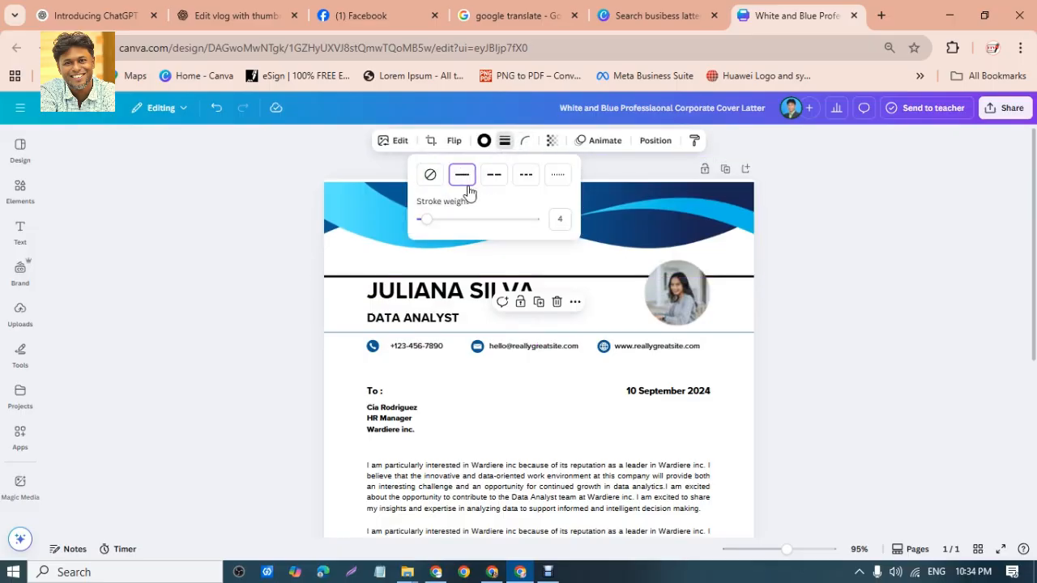
pyautogui.moveTo(515, 276); pyautogui.dragTo(510, 250)
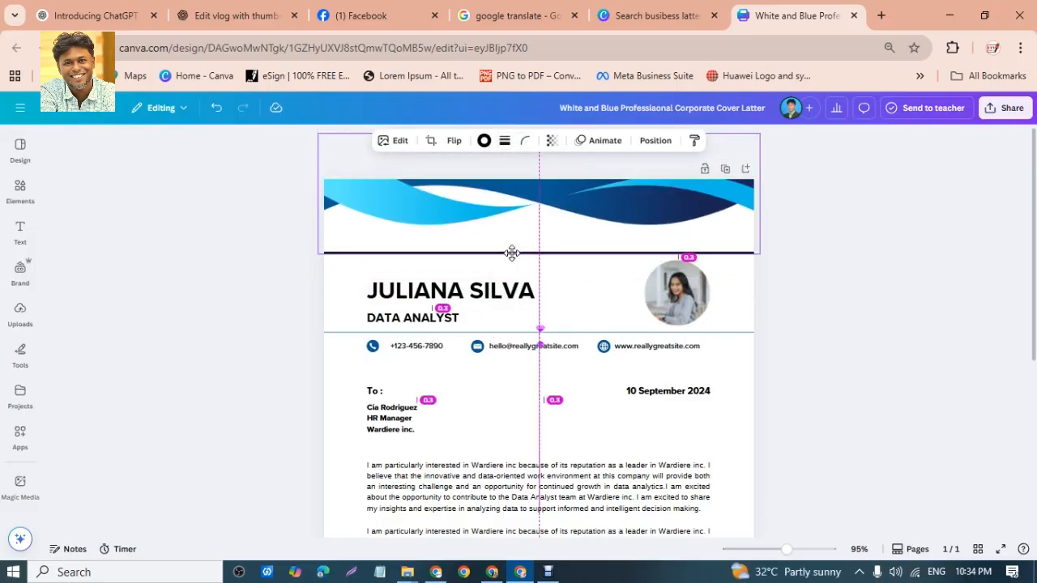
pyautogui.click(504, 141)
pyautogui.moveTo(454, 224)
pyautogui.mouseDown()
pyautogui.moveTo(501, 227)
pyautogui.moveTo(437, 225)
pyautogui.mouseUp()
pyautogui.click(503, 175)
pyautogui.click(536, 182)
pyautogui.click(567, 185)
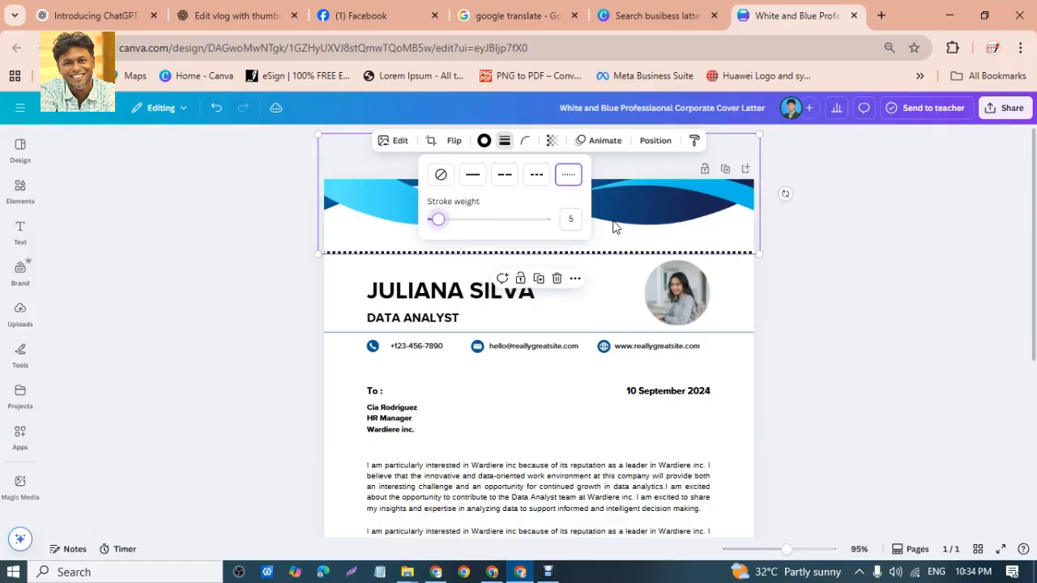
# - Shrink the header wave graphic to fit inside the page width and center it horizontally above the name
pyautogui.moveTo(641, 214); pyautogui.dragTo(651, 256)
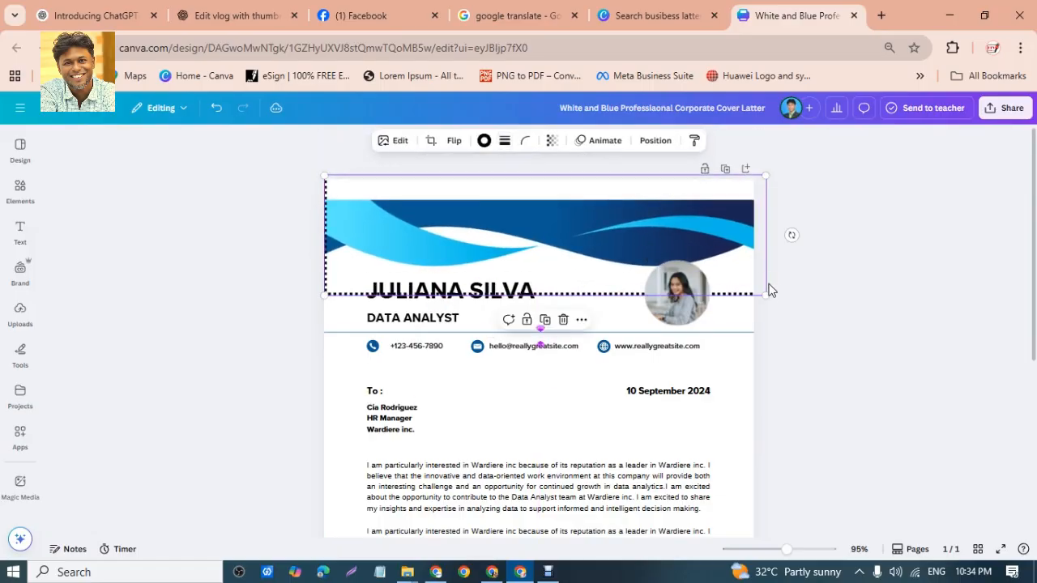
pyautogui.moveTo(766, 296); pyautogui.dragTo(696, 248)
pyautogui.moveTo(621, 228); pyautogui.dragTo(653, 246)
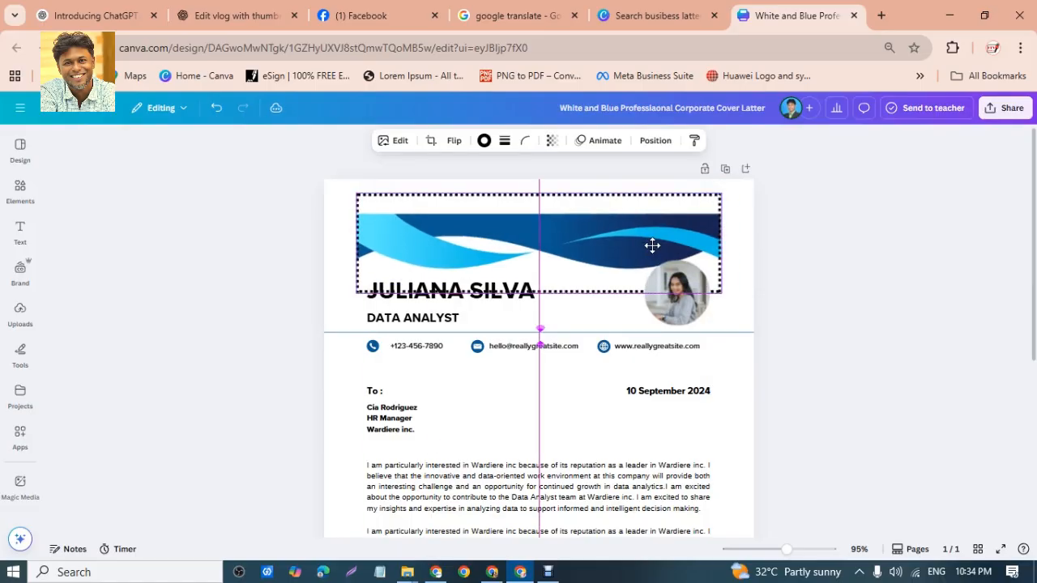
# - Change the header wave graphic's border to the short-dashed style with stroke weight 2
pyautogui.click(505, 142)
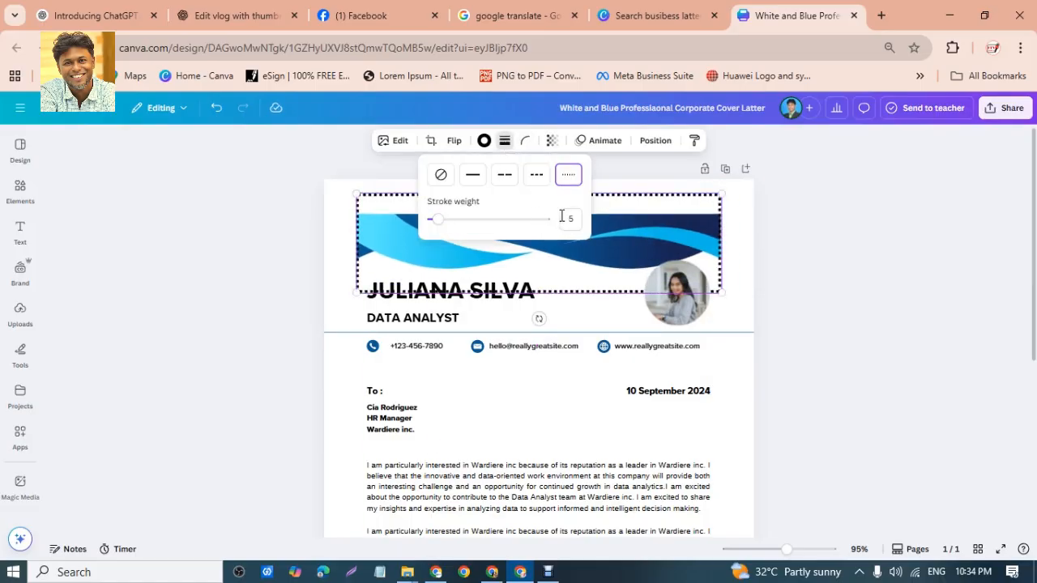
pyautogui.click(540, 180)
pyautogui.moveTo(437, 219)
pyautogui.mouseDown()
pyautogui.moveTo(470, 220)
pyautogui.moveTo(420, 214)
pyautogui.mouseUp()
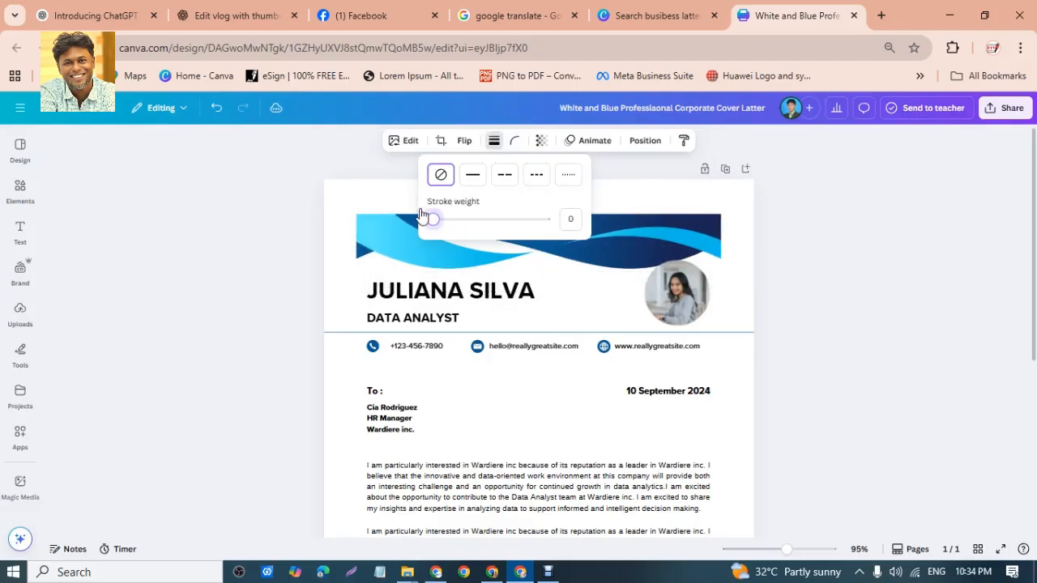
pyautogui.click(536, 176)
pyautogui.moveTo(437, 224); pyautogui.dragTo(435, 224)
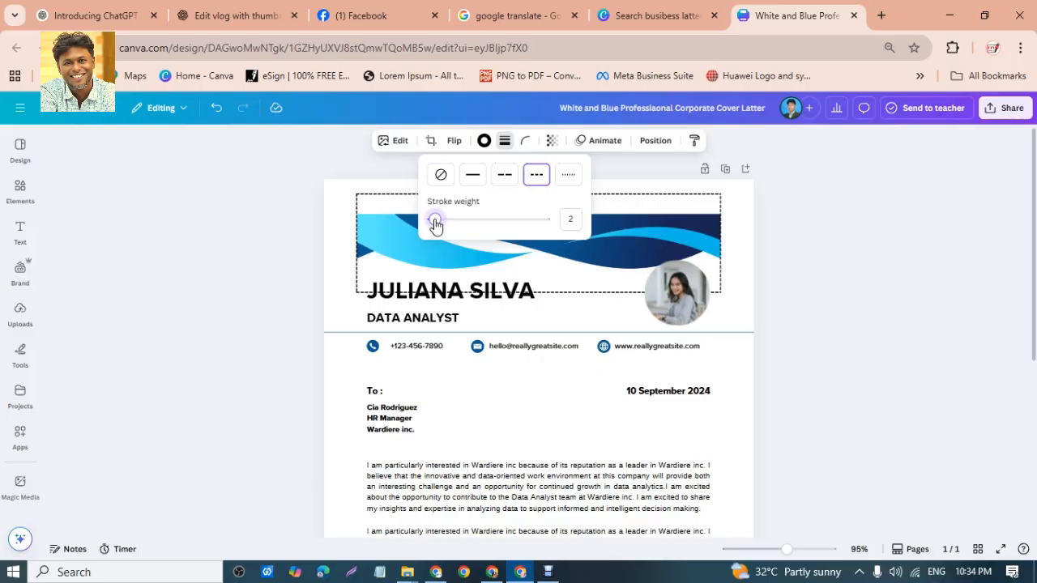
# - Try light blue and teal for the header graphic's border, and settle on red from the default solid colors
pyautogui.click(484, 141)
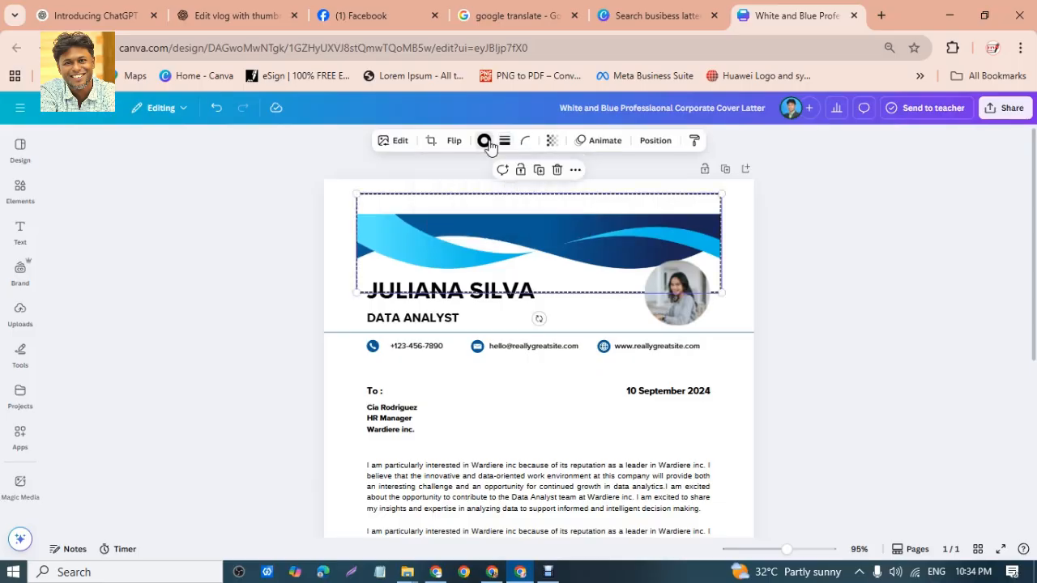
pyautogui.click(138, 423)
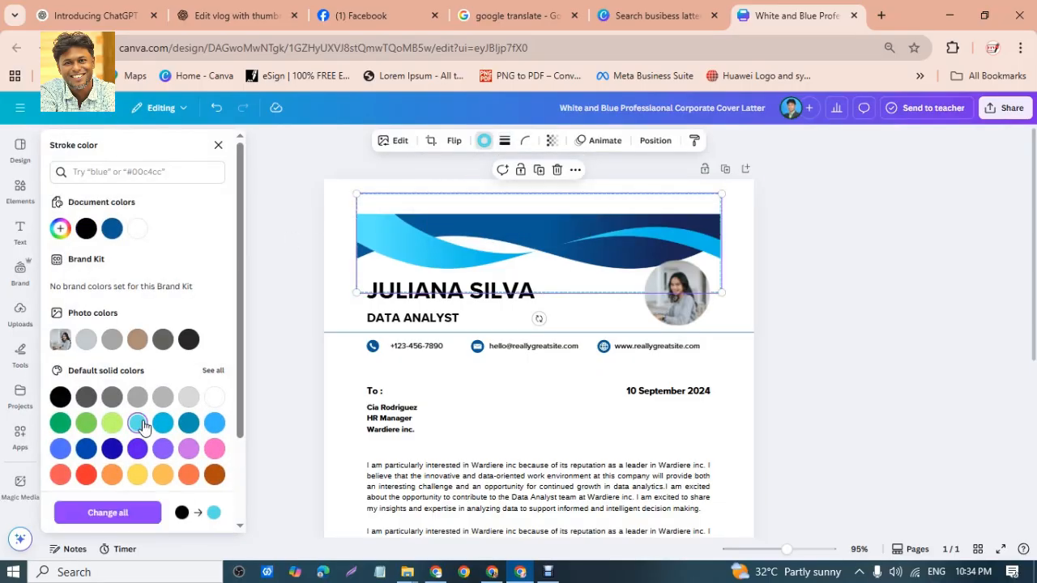
pyautogui.click(188, 423)
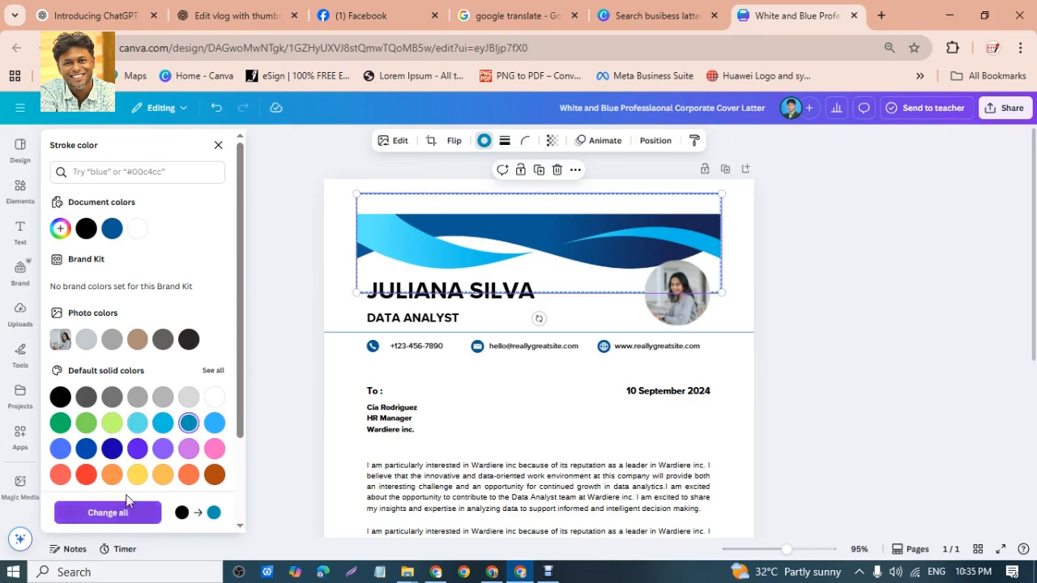
pyautogui.click(86, 474)
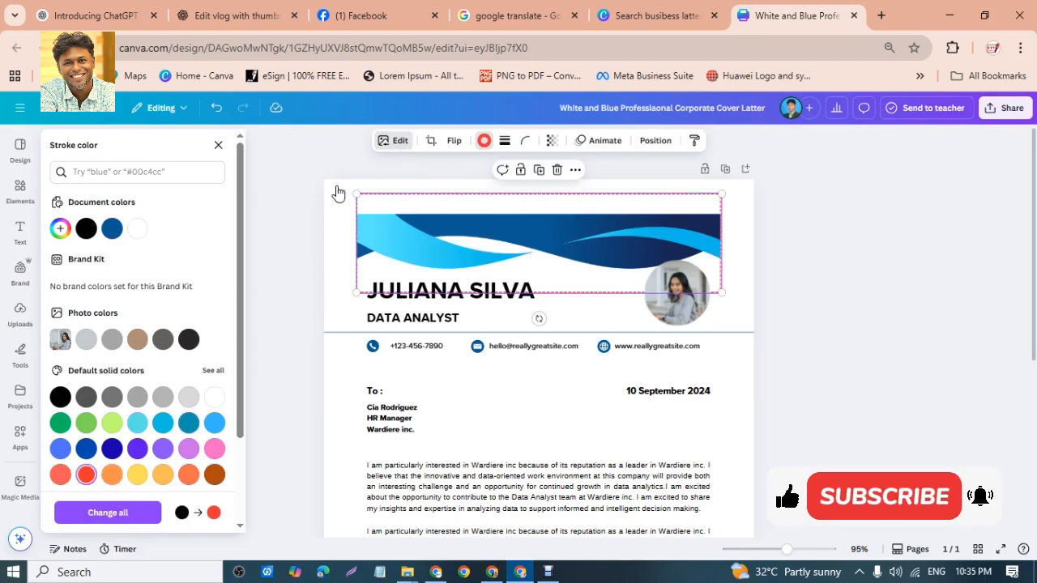
# - Apply the Rustiq filter from the Vivid set to the header wave graphic
pyautogui.click(395, 146)
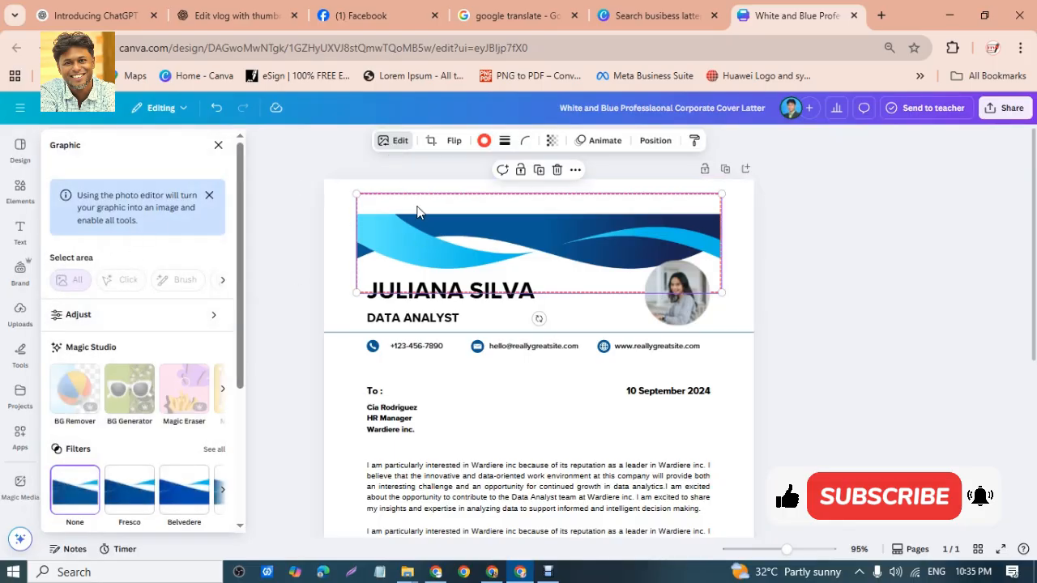
pyautogui.click(394, 146)
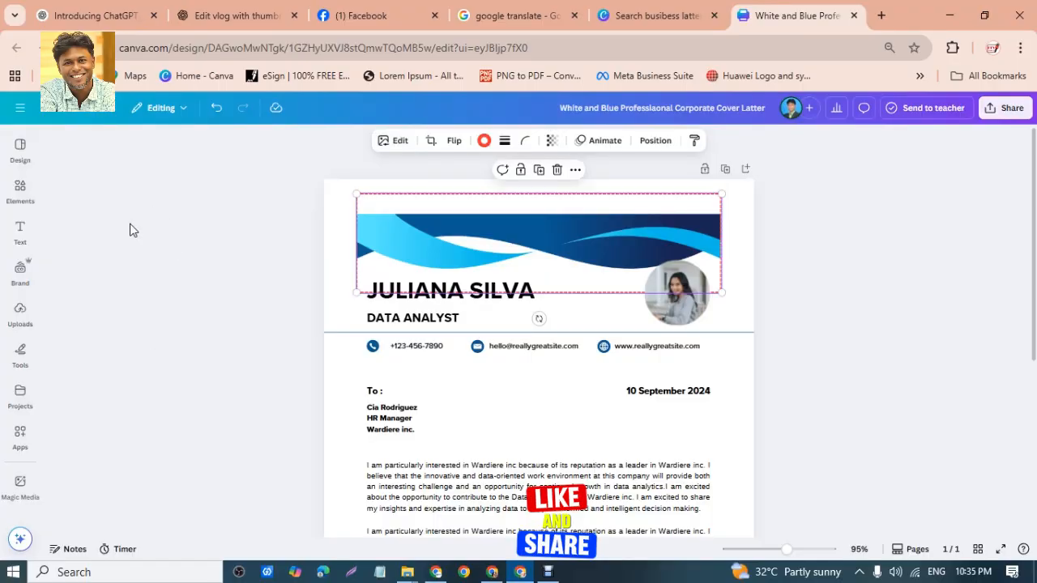
pyautogui.click(395, 146)
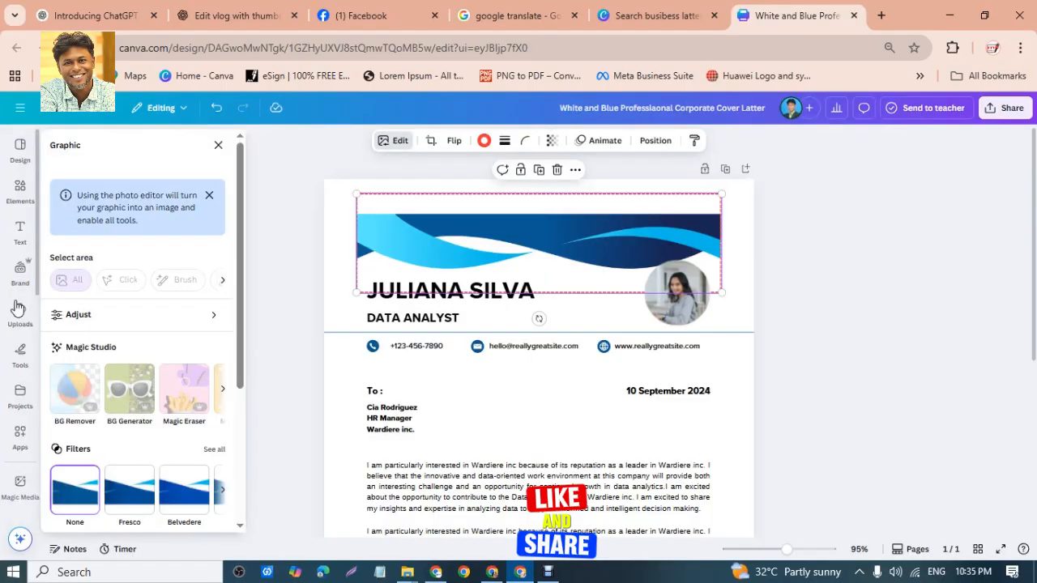
pyautogui.scroll(-5, 162, 348)
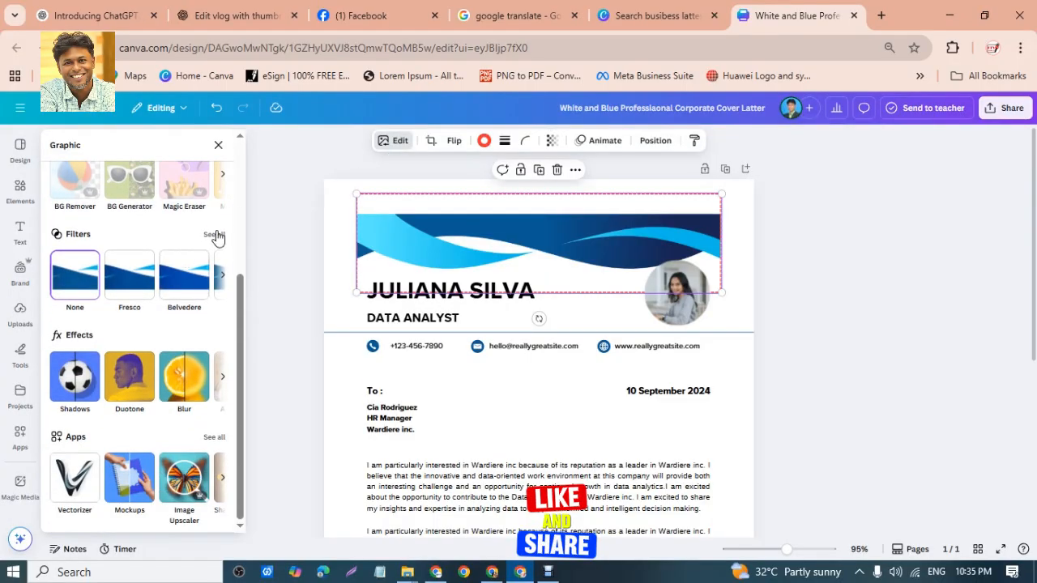
pyautogui.click(214, 235)
pyautogui.scroll(-5, 167, 377)
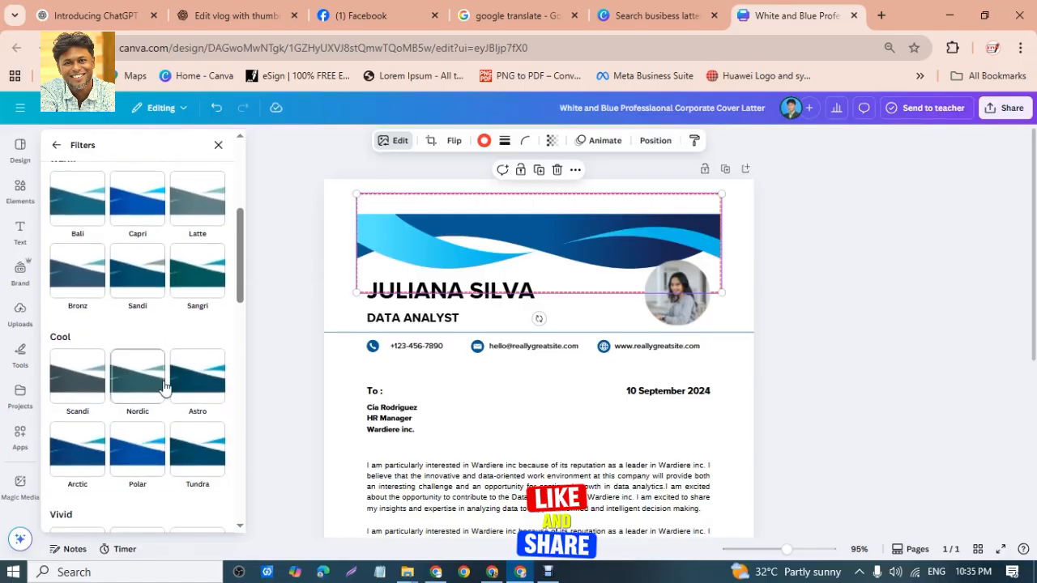
pyautogui.scroll(-4, 164, 387)
pyautogui.click(128, 269)
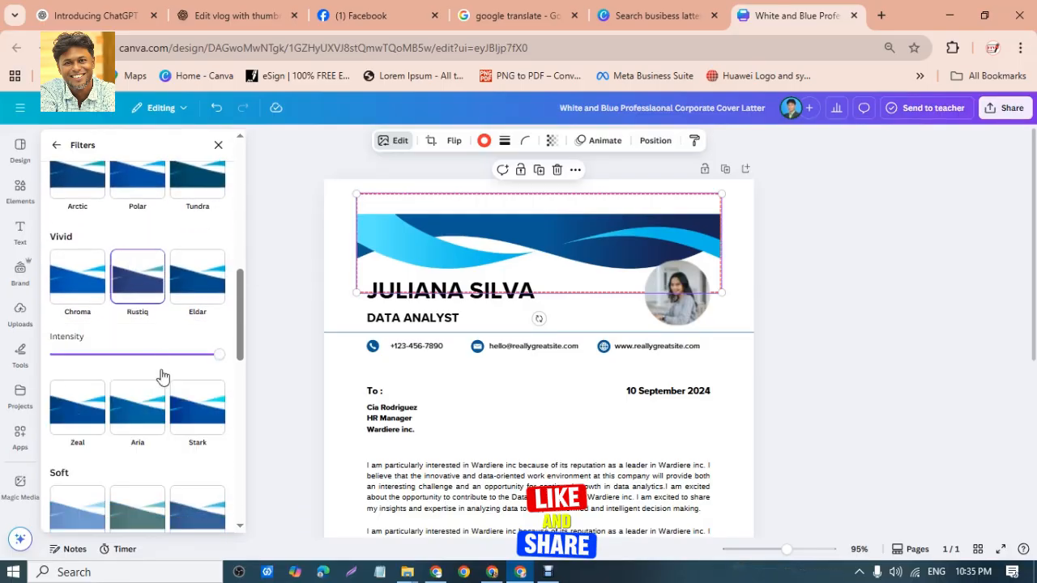
pyautogui.click(138, 283)
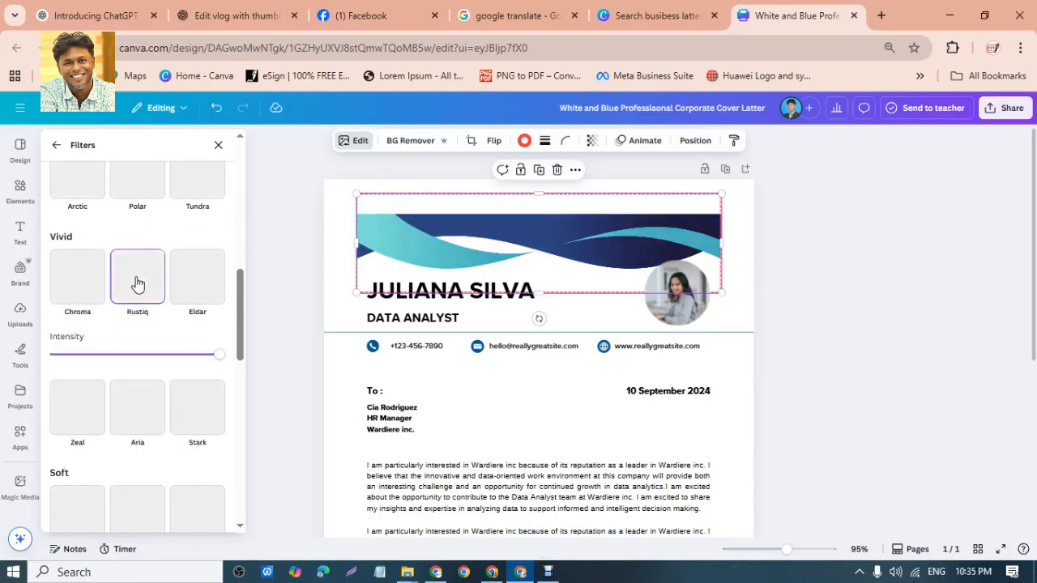
pyautogui.scroll(-4, 136, 413)
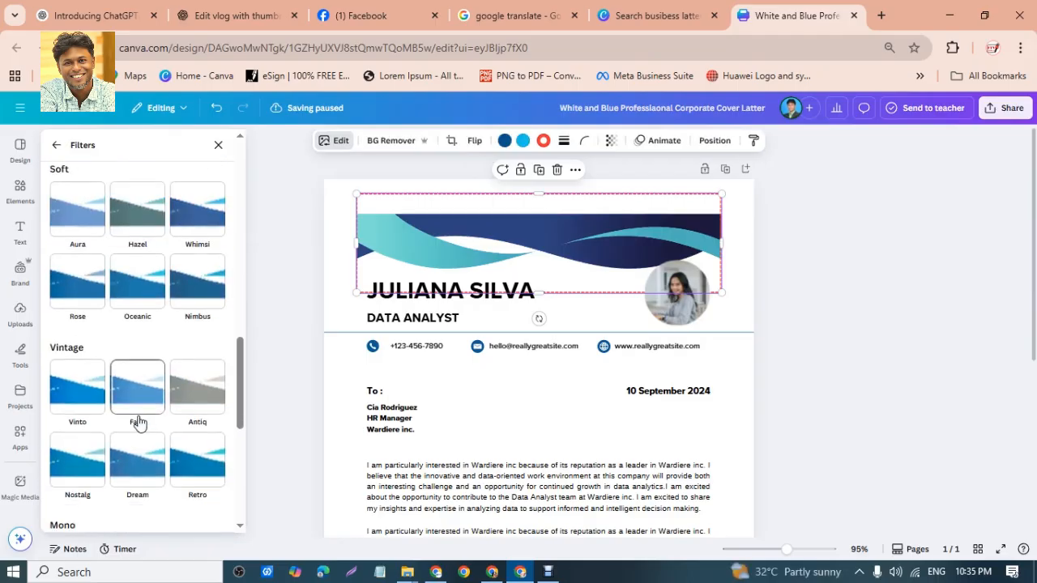
# - Try the Belvedere filter on the header wave graphic, and settle on the Flint filter with its intensity lowered to under half
pyautogui.scroll(10, 138, 422)
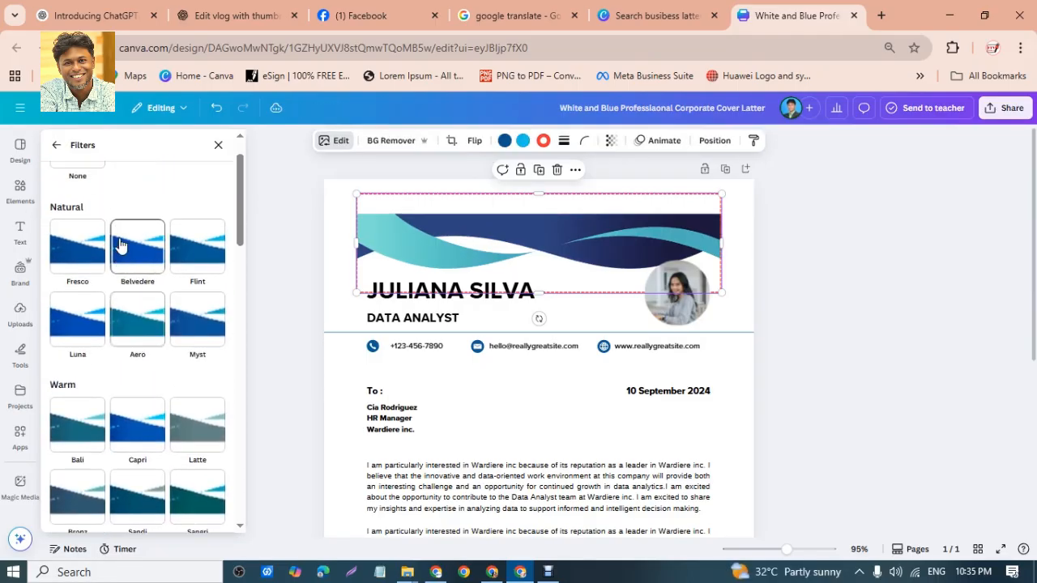
pyautogui.scroll(1, 120, 245)
pyautogui.click(142, 302)
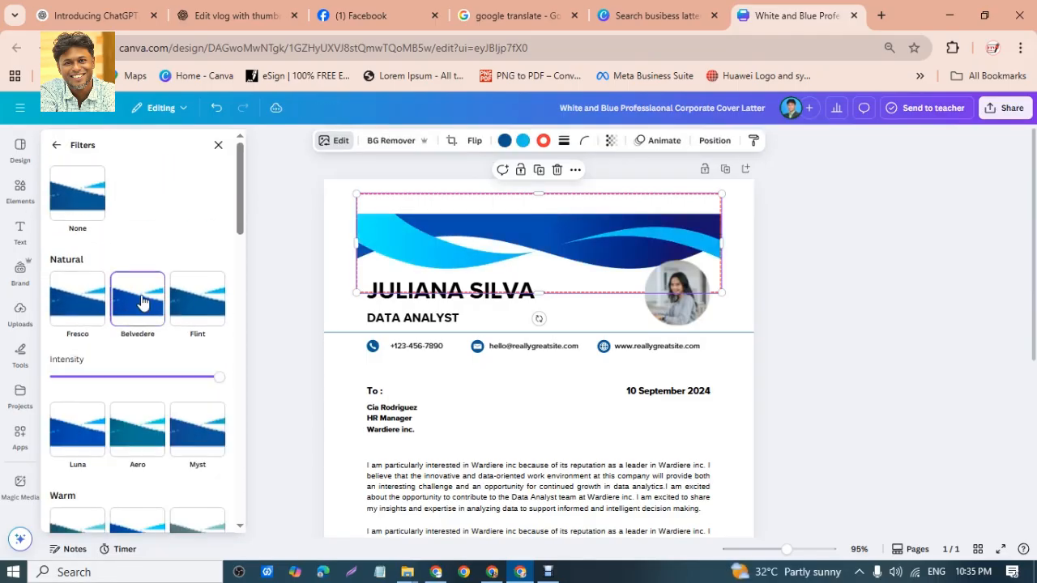
pyautogui.moveTo(218, 379); pyautogui.dragTo(150, 389)
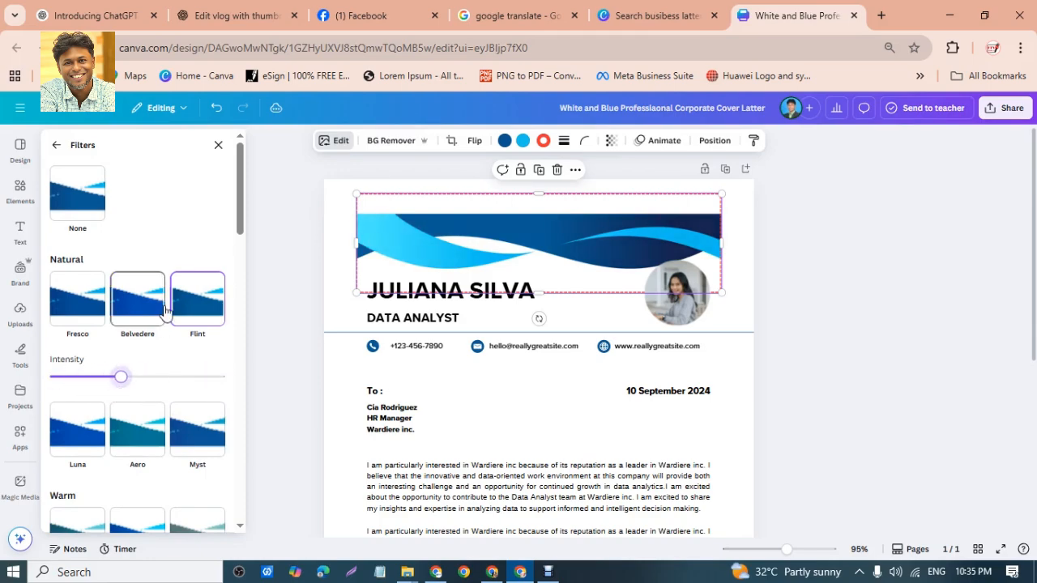
pyautogui.click(57, 149)
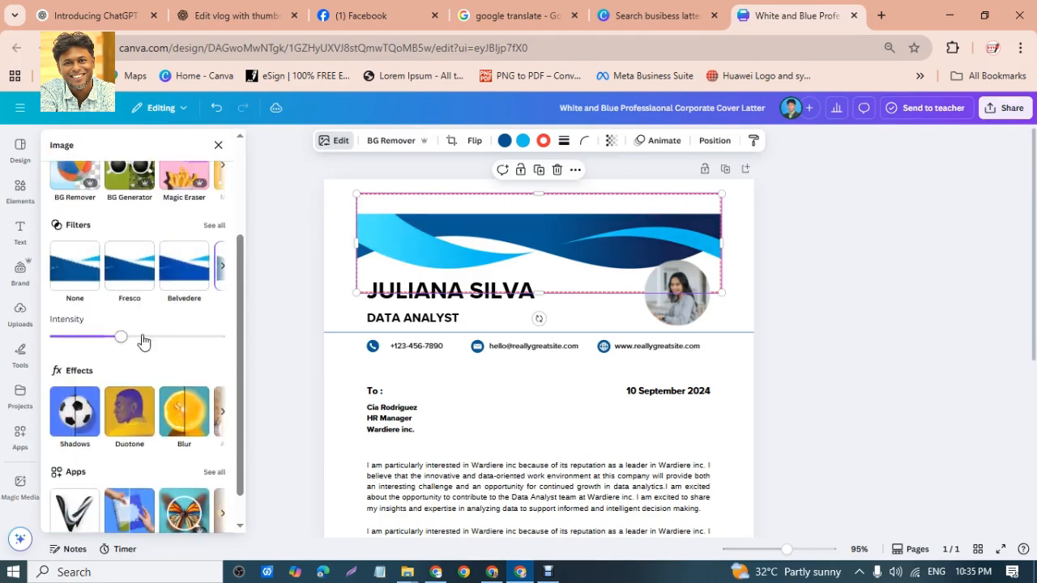
pyautogui.scroll(4, 141, 311)
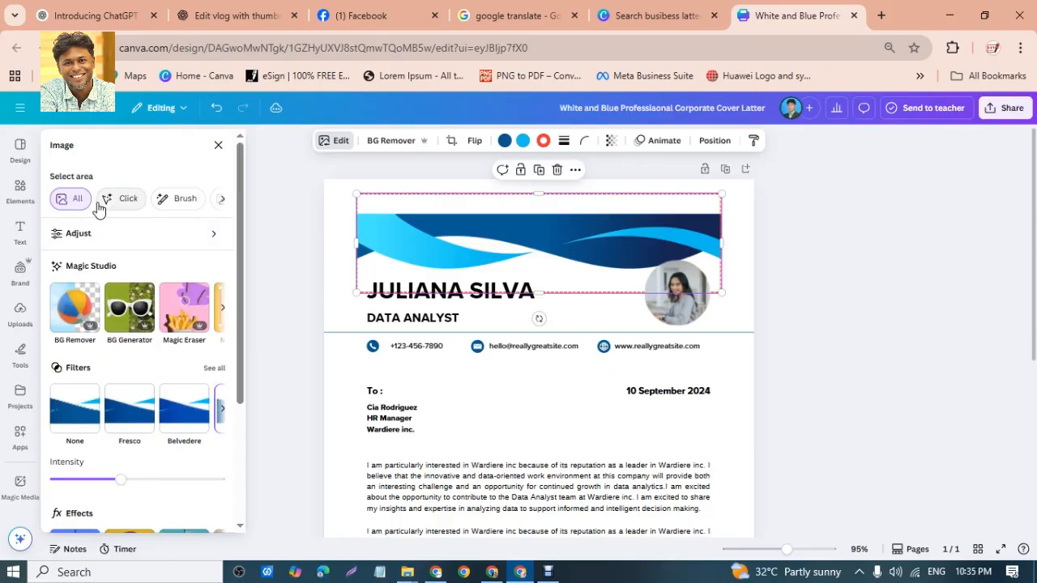
pyautogui.click(217, 146)
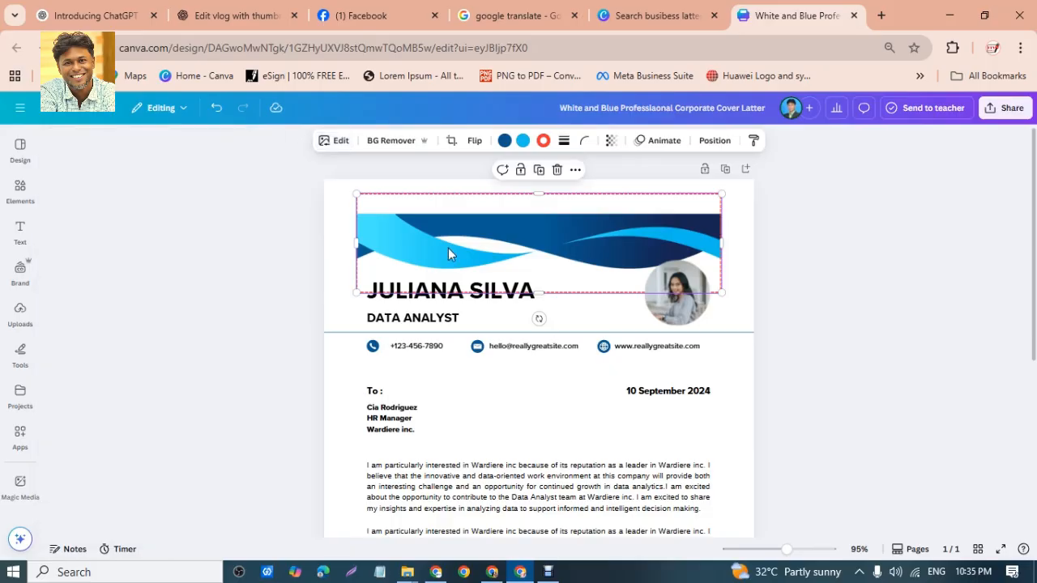
# - Search the elements for Frame graphics and place the purple wave graphic on the page below the contact details
pyautogui.click(20, 191)
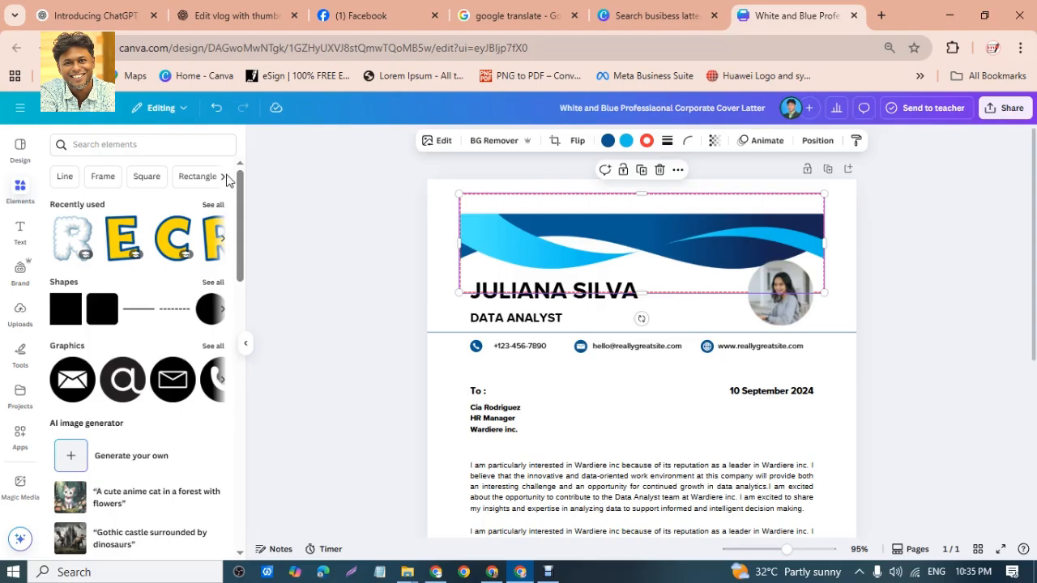
pyautogui.click(100, 185)
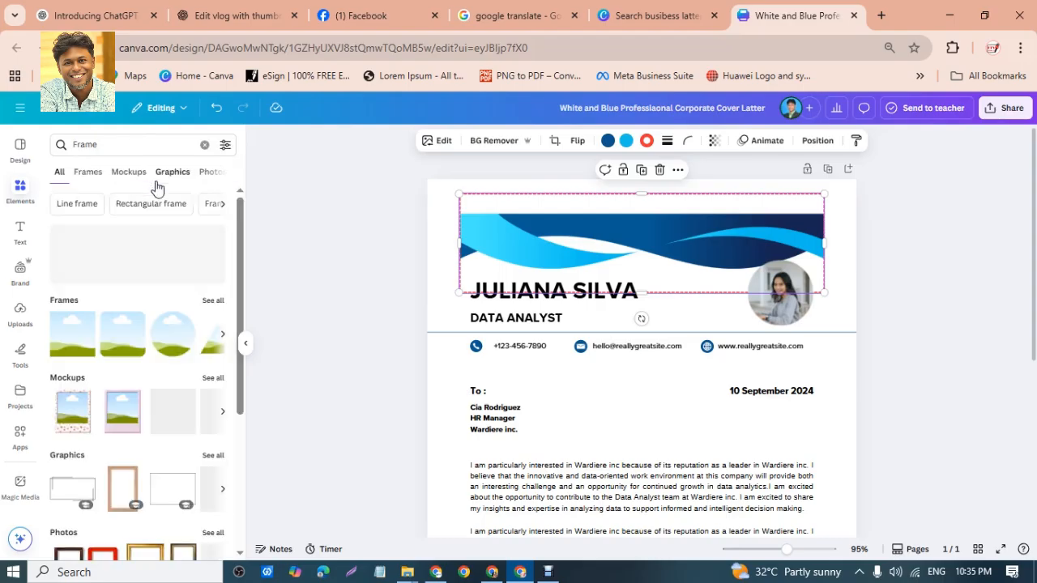
pyautogui.scroll(-3, 142, 438)
pyautogui.scroll(-1, 141, 438)
pyautogui.scroll(8, 144, 324)
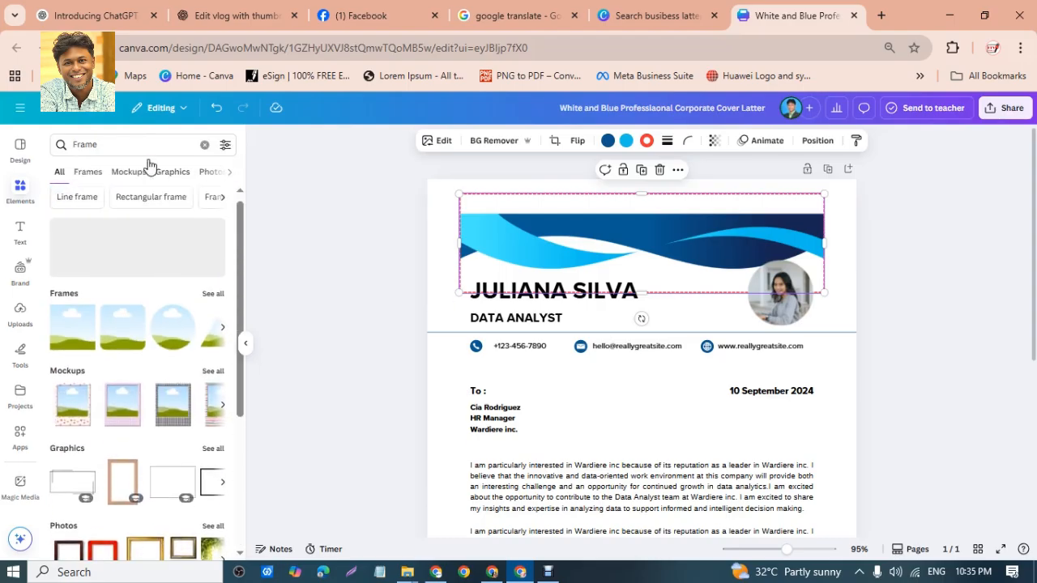
pyautogui.click(136, 171)
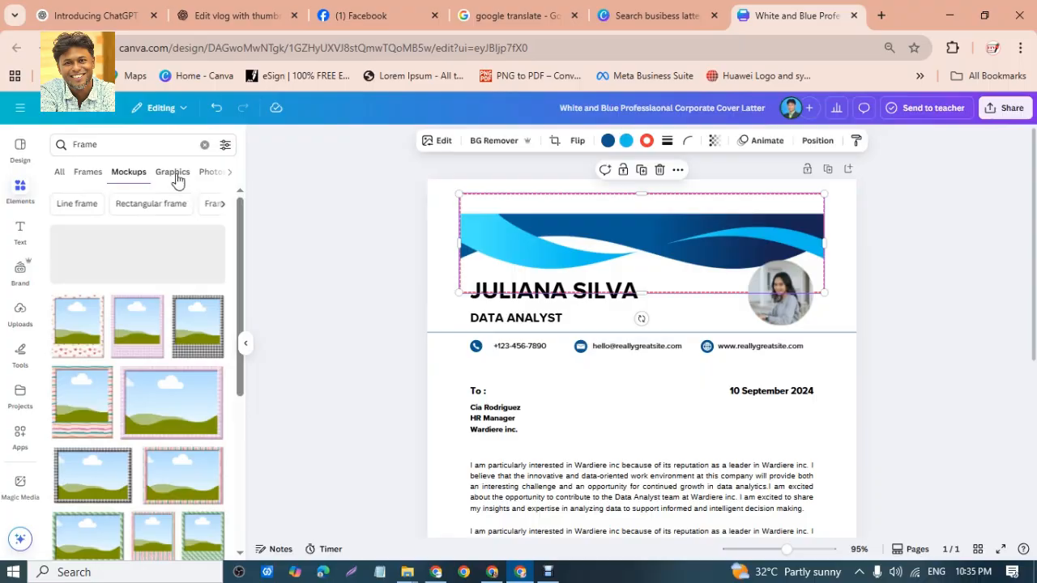
pyautogui.click(174, 174)
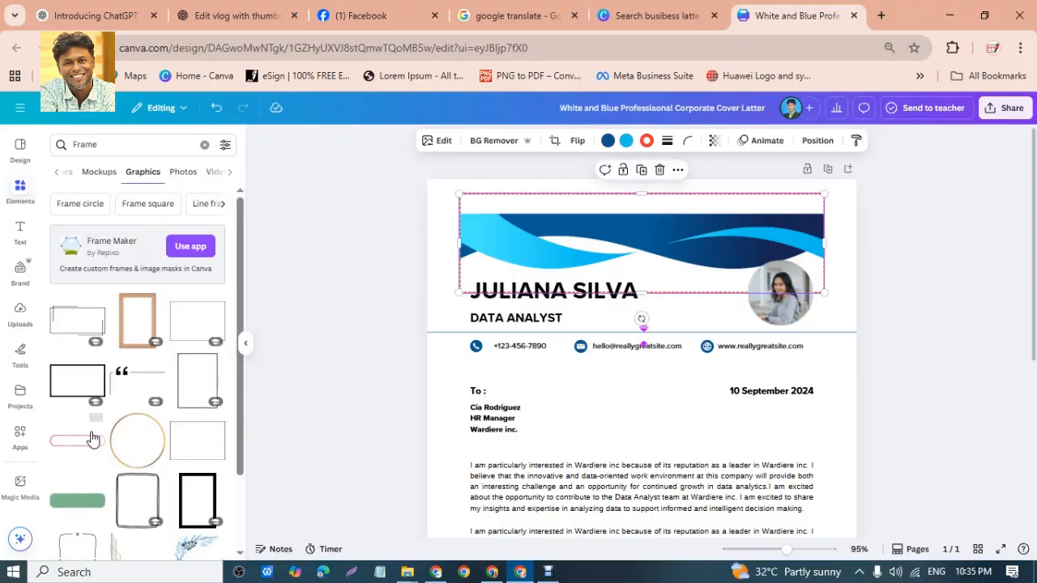
pyautogui.scroll(-3, 162, 441)
pyautogui.scroll(-1, 215, 416)
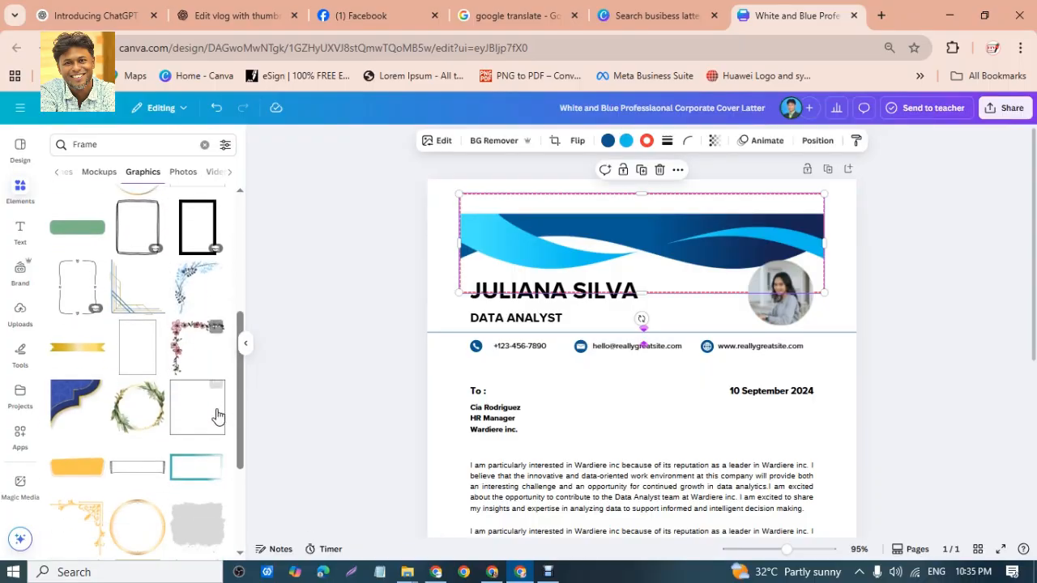
pyautogui.scroll(-3, 117, 418)
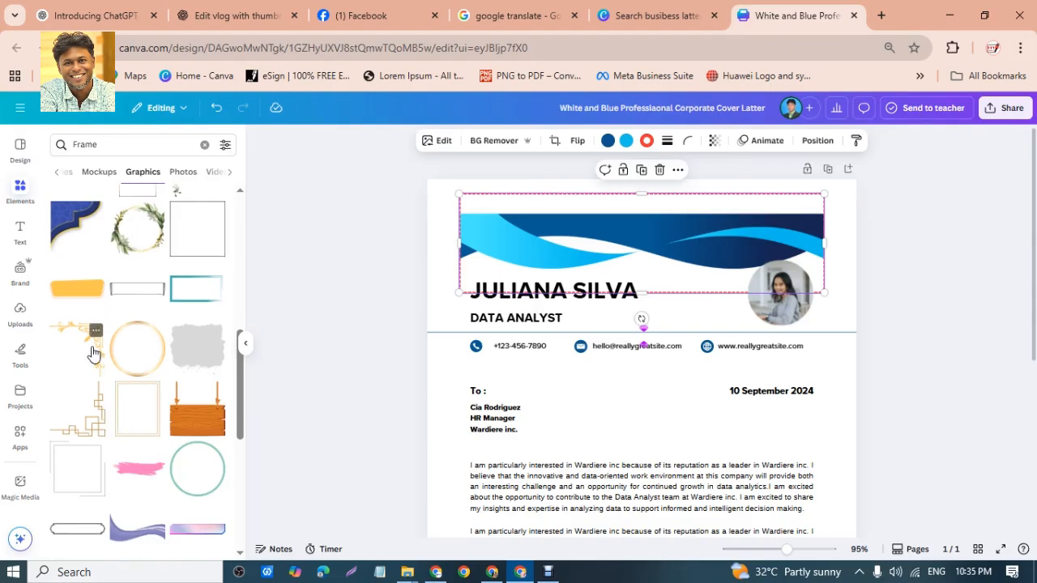
pyautogui.scroll(-4, 113, 381)
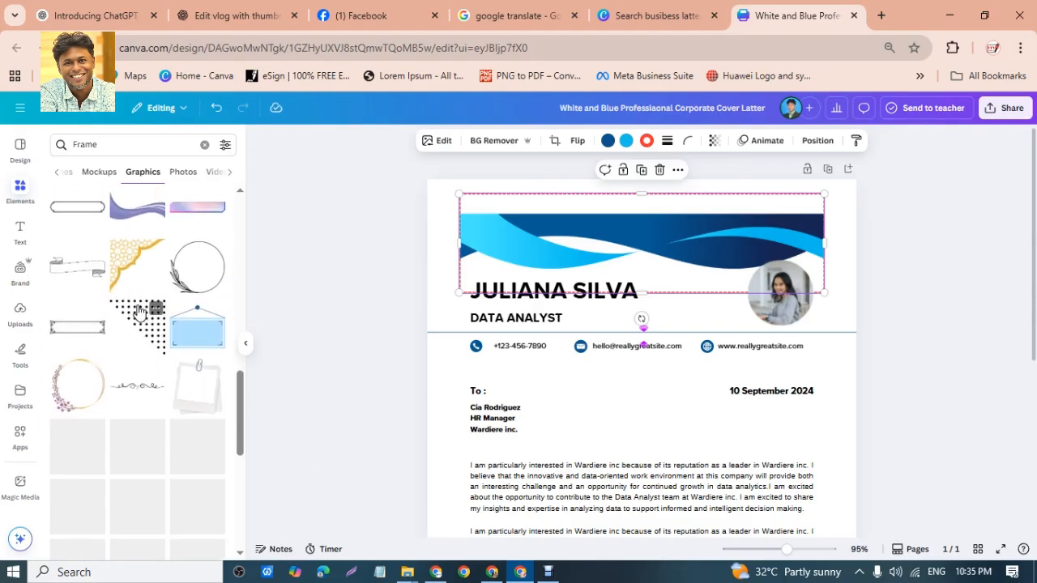
pyautogui.moveTo(136, 289); pyautogui.dragTo(580, 336)
# - Delete both stacked copies of the blue wave header graphic
pyautogui.click(686, 250)
pyautogui.moveTo(610, 284); pyautogui.dragTo(618, 294)
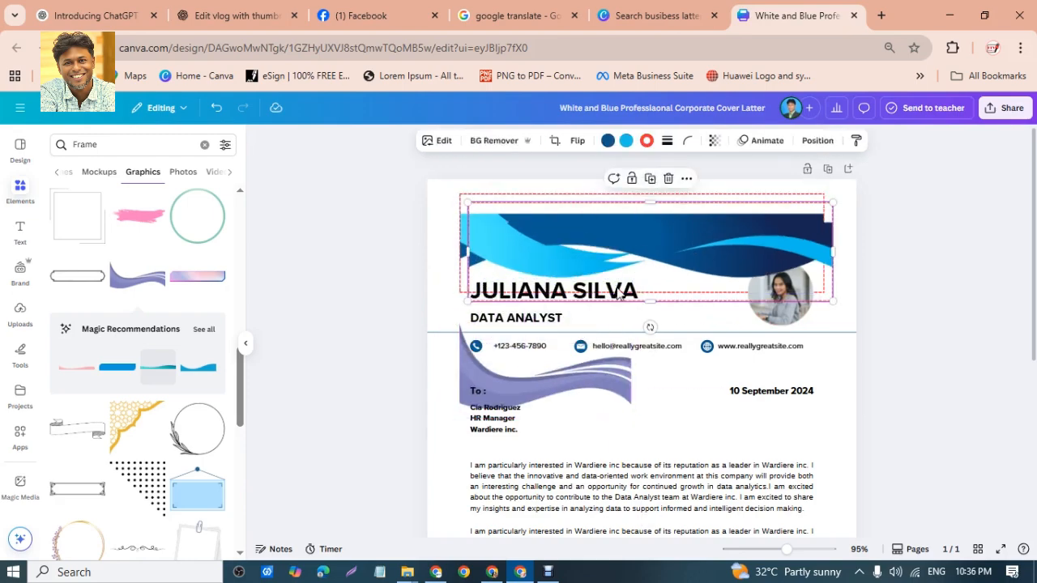
pyautogui.click(672, 183)
pyautogui.click(685, 225)
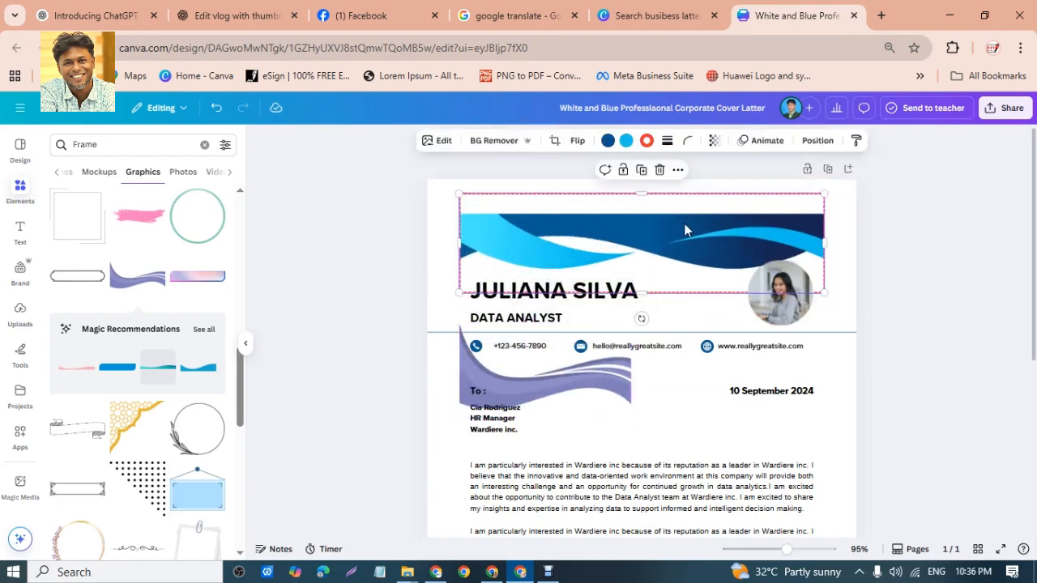
pyautogui.click(661, 173)
# - Try fitting the purple wave graphic into the page's top-left corner at about half the page width, and remove it
pyautogui.moveTo(589, 365); pyautogui.dragTo(557, 226)
pyautogui.moveTo(600, 270); pyautogui.dragTo(673, 237)
pyautogui.moveTo(453, 236); pyautogui.dragTo(447, 211)
pyautogui.moveTo(644, 274); pyautogui.dragTo(637, 273)
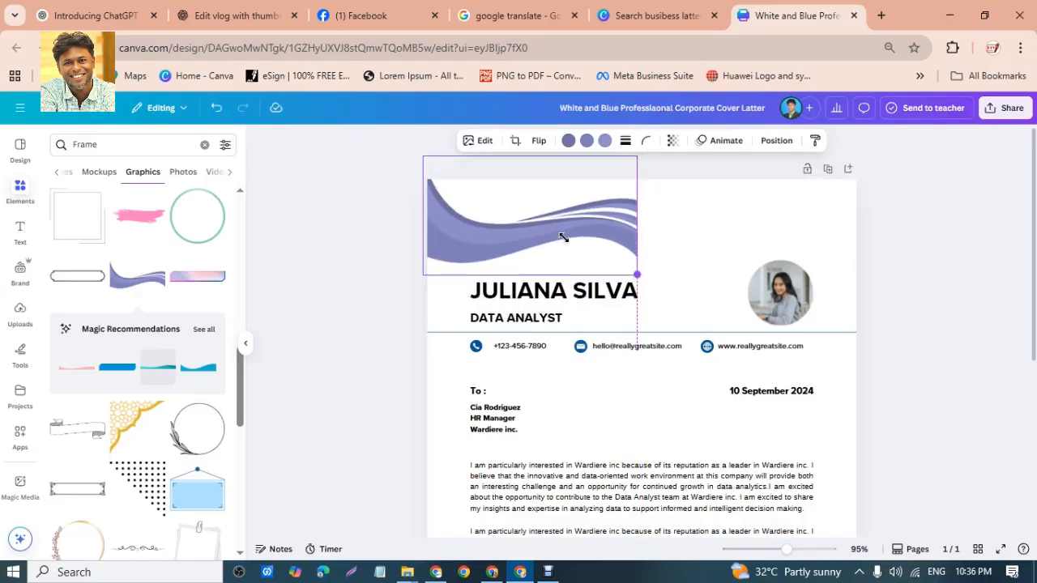
pyautogui.moveTo(563, 237); pyautogui.dragTo(533, 201)
pyautogui.click(528, 280)
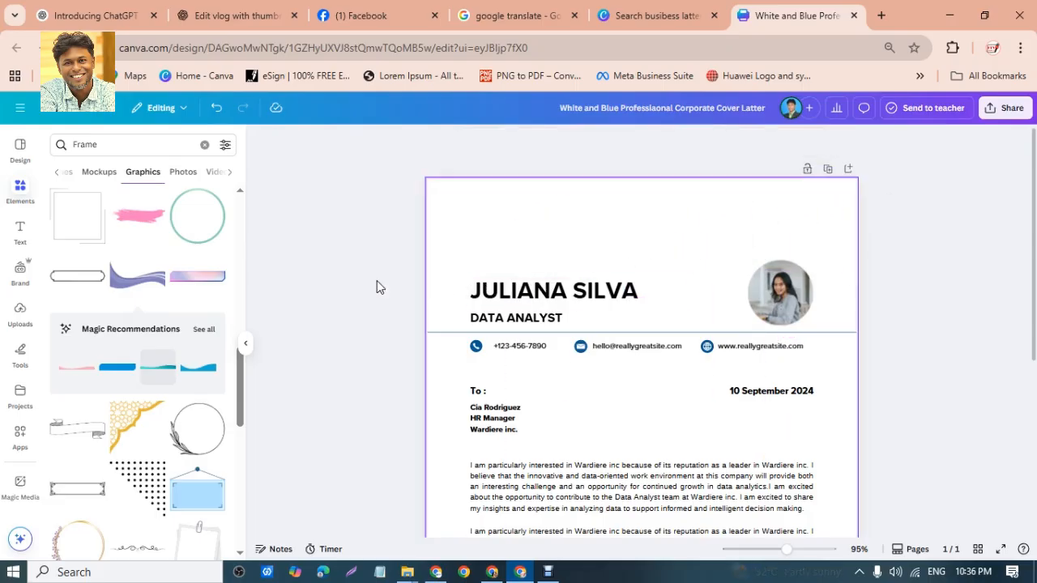
# - Insert the red angular corner graphic from the full magic recommendations and place it in the page's top-left corner
pyautogui.scroll(-1, 109, 370)
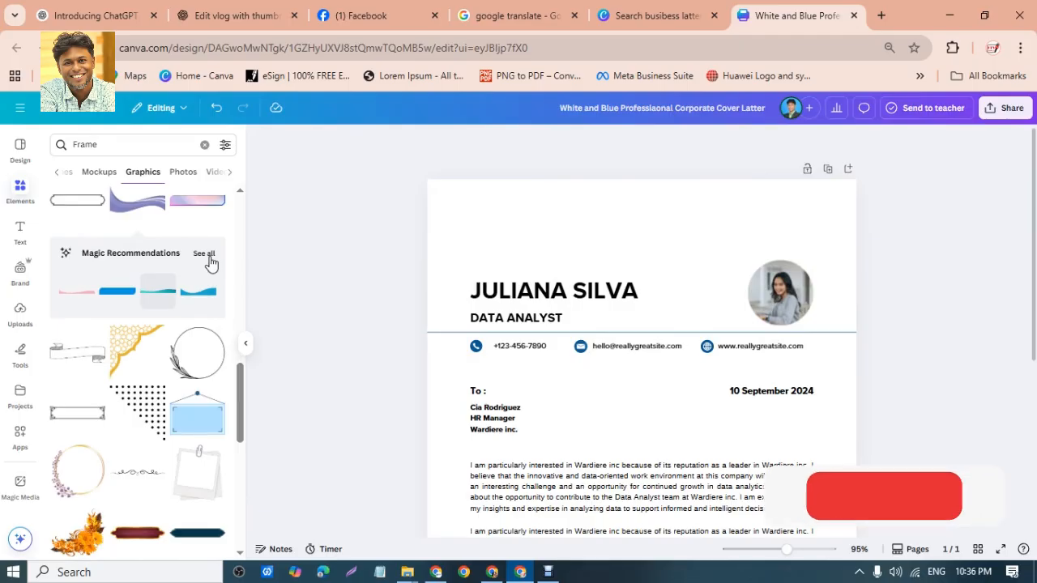
pyautogui.click(204, 254)
pyautogui.scroll(-8, 167, 379)
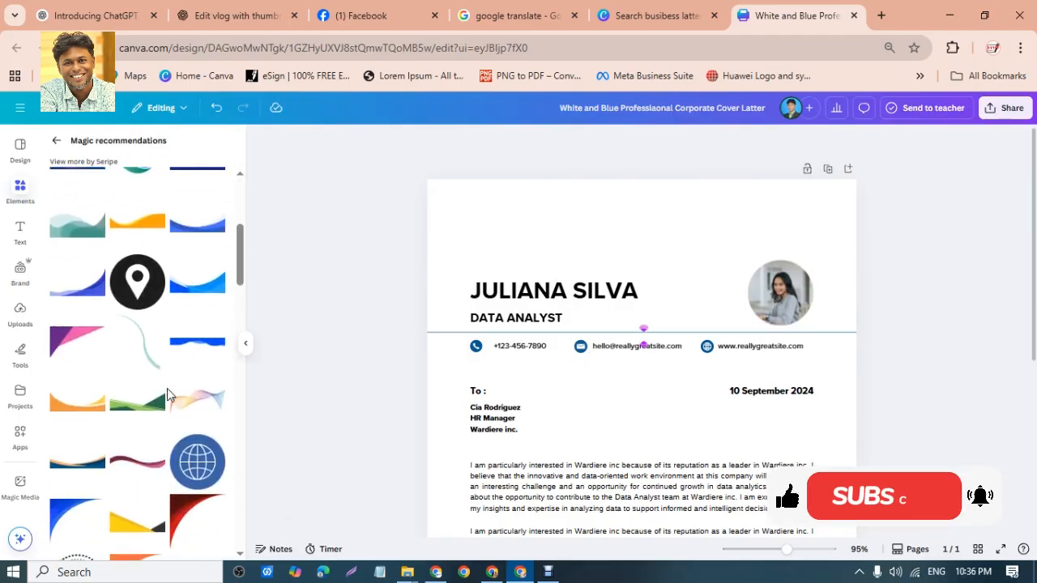
pyautogui.scroll(-1, 169, 396)
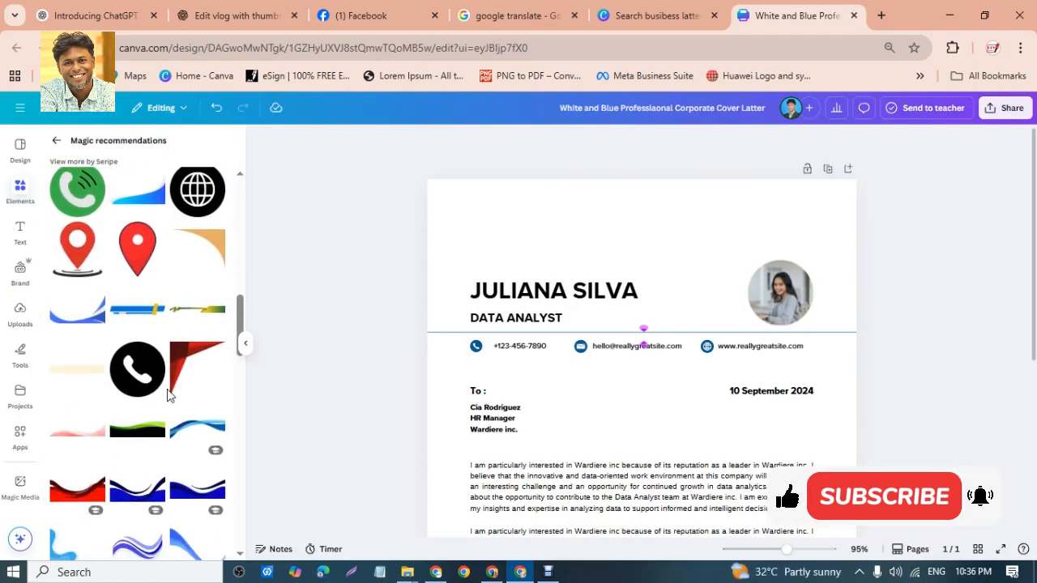
pyautogui.click(180, 354)
pyautogui.moveTo(598, 435); pyautogui.dragTo(476, 216)
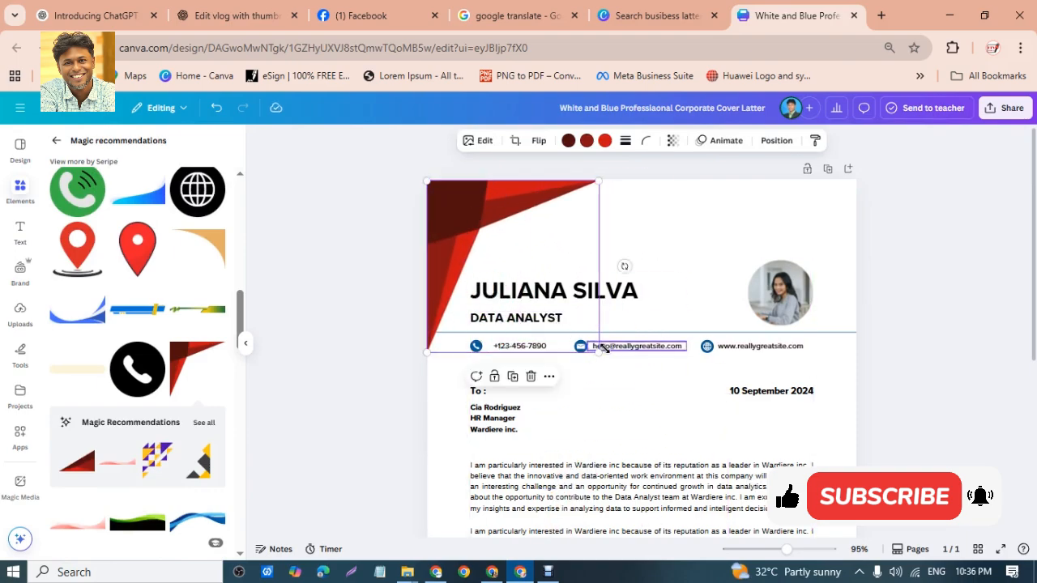
# - Shrink the red corner graphic to about 4.4 cm wide and move the blue divider line up to its lower edge
pyautogui.moveTo(596, 348); pyautogui.dragTo(516, 270)
pyautogui.moveTo(655, 332); pyautogui.dragTo(638, 269)
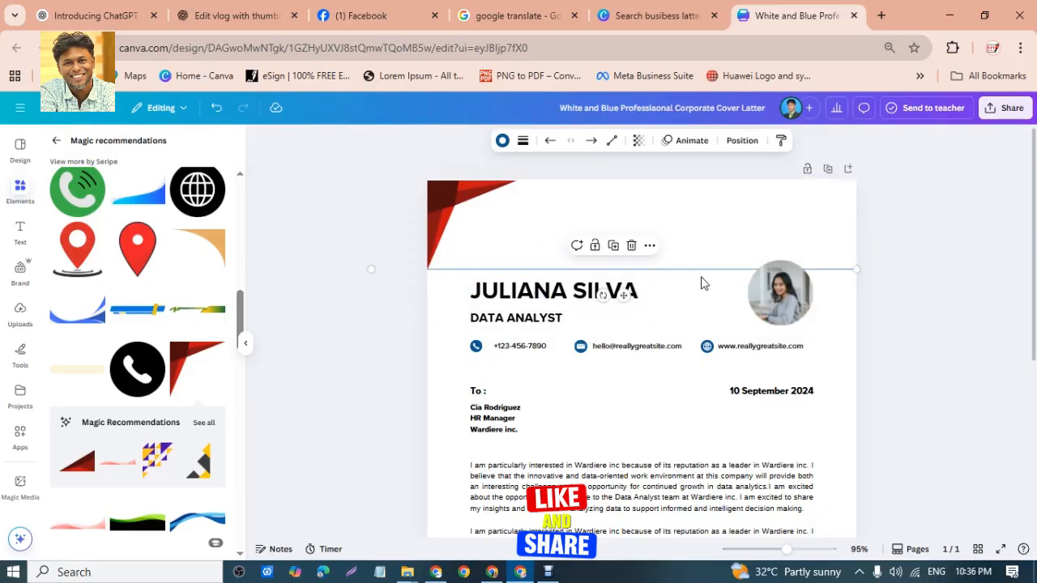
pyautogui.click(323, 280)
# - Add a second copy of the red corner graphic beside the first and rotate it 90°
pyautogui.click(194, 362)
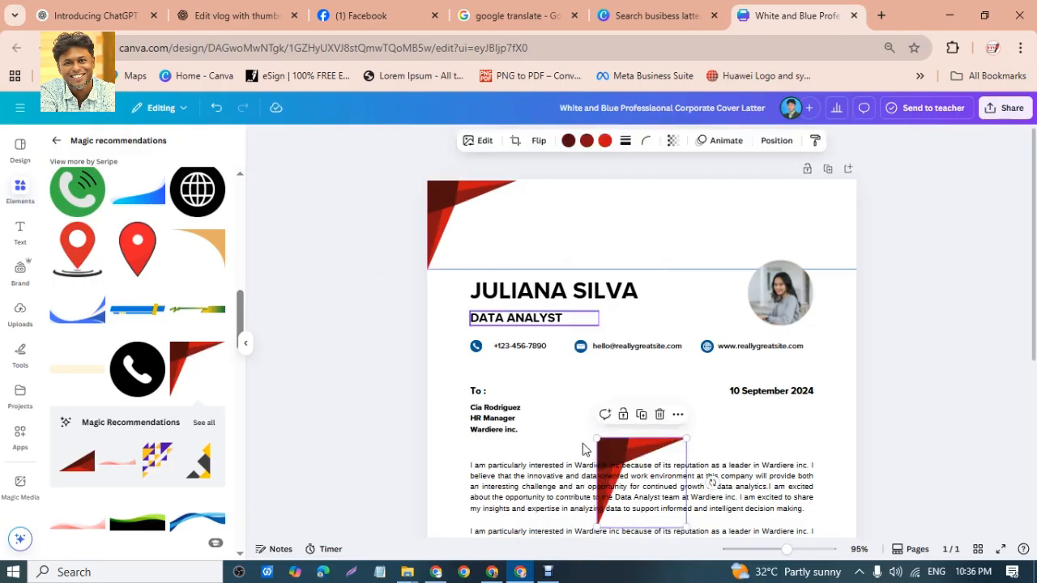
pyautogui.moveTo(642, 483); pyautogui.dragTo(528, 202)
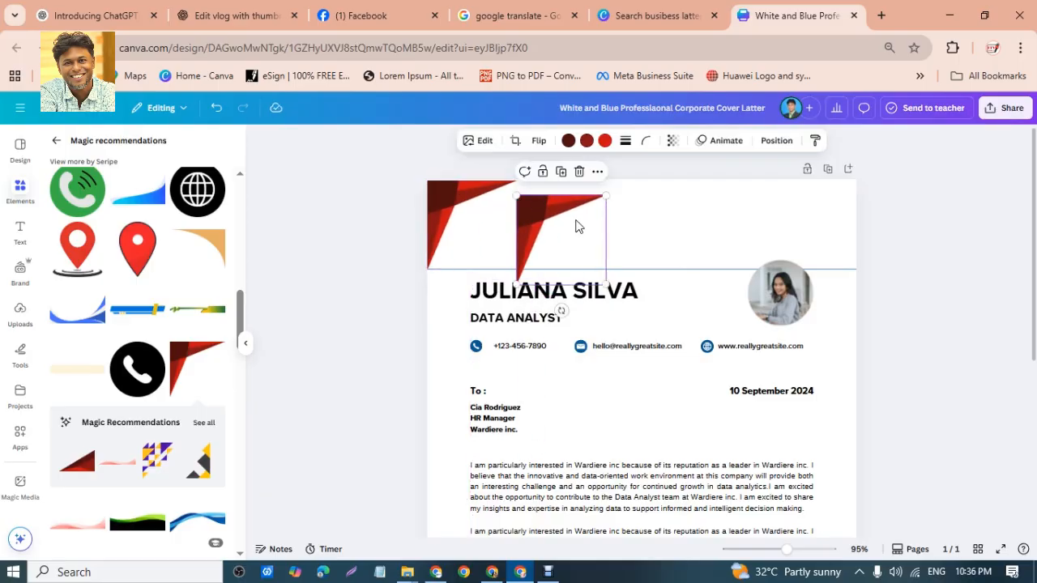
pyautogui.click(776, 140)
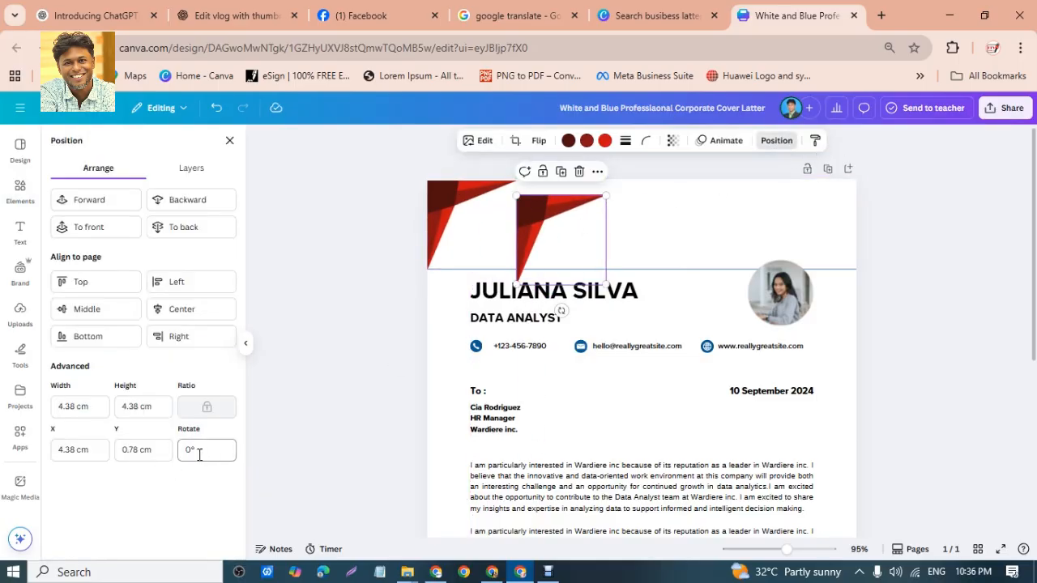
pyautogui.write('90')
pyautogui.press('Return')
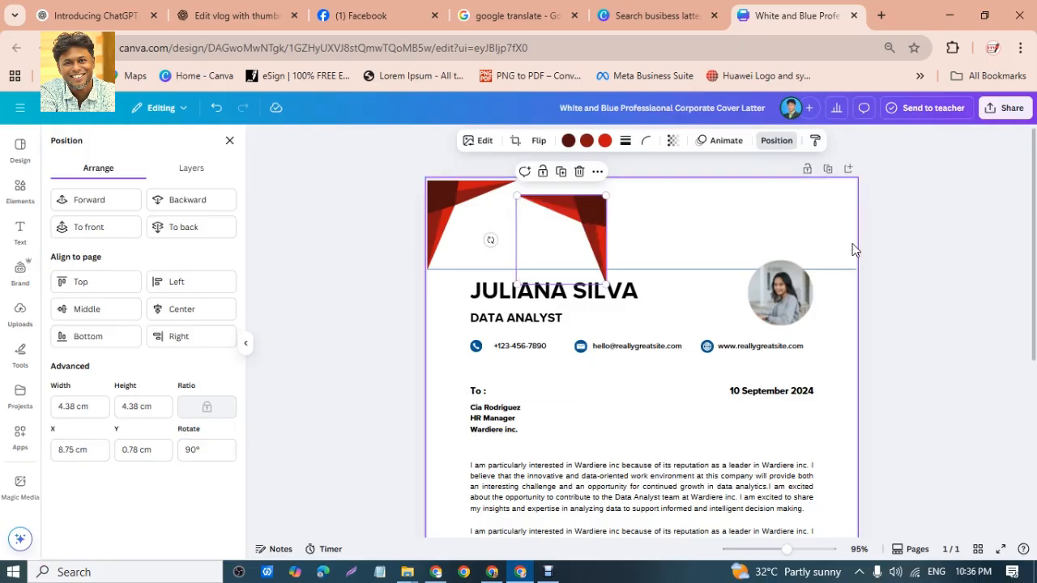
# - Move the rotated red corner graphic into the page's top-right corner and nudge it down to meet the blue divider line
pyautogui.click(602, 215)
pyautogui.moveTo(588, 213); pyautogui.dragTo(842, 186)
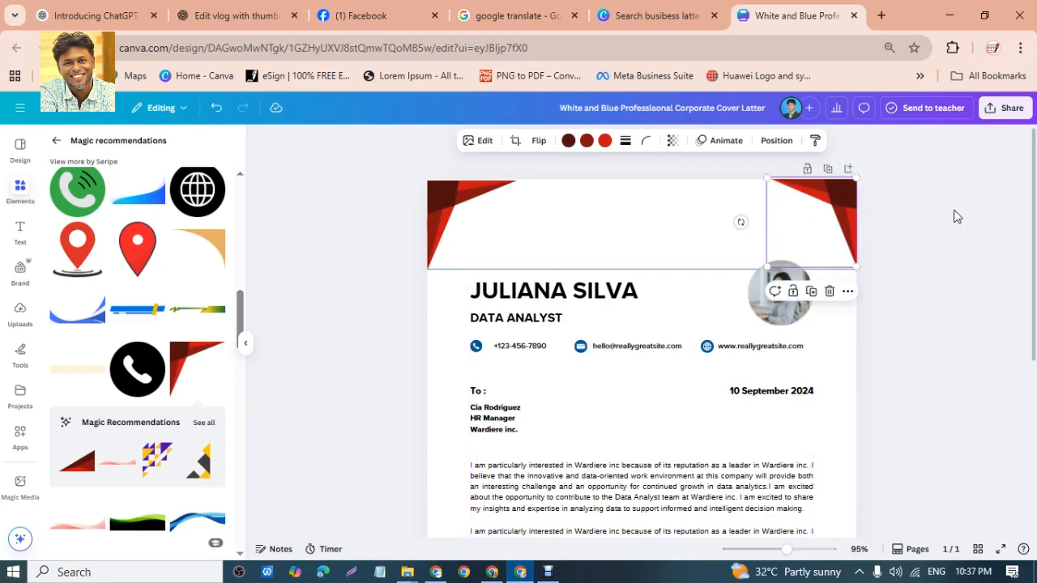
pyautogui.press('Down')
pyautogui.press('Down')
pyautogui.press('Down')
pyautogui.press('Down')
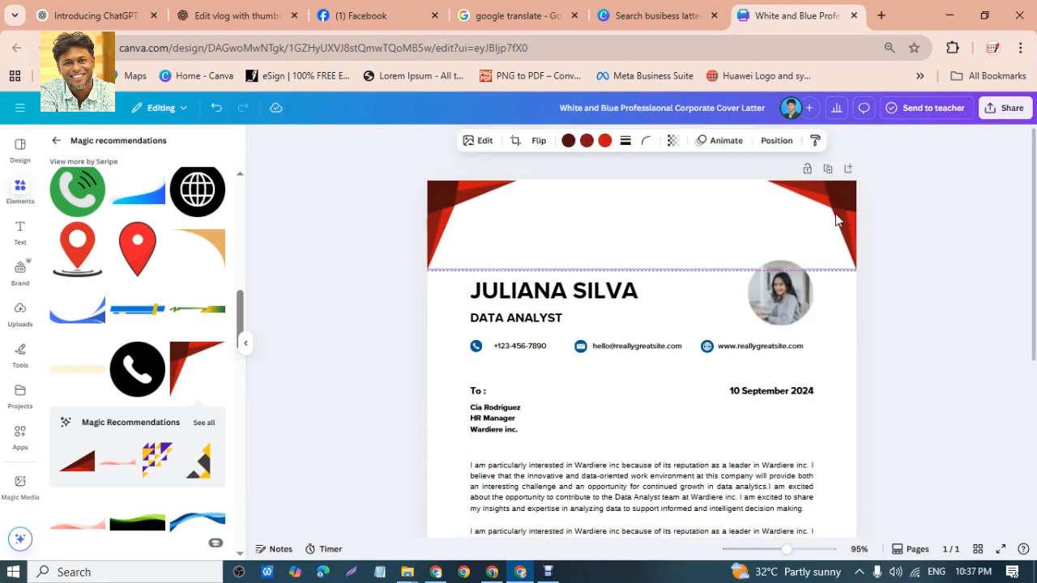
pyautogui.press('Left')
pyautogui.press('Left')
pyautogui.press('Left')
pyautogui.press('Left')
pyautogui.press('Right')
pyautogui.press('Right')
pyautogui.press('Right')
pyautogui.press('Right')
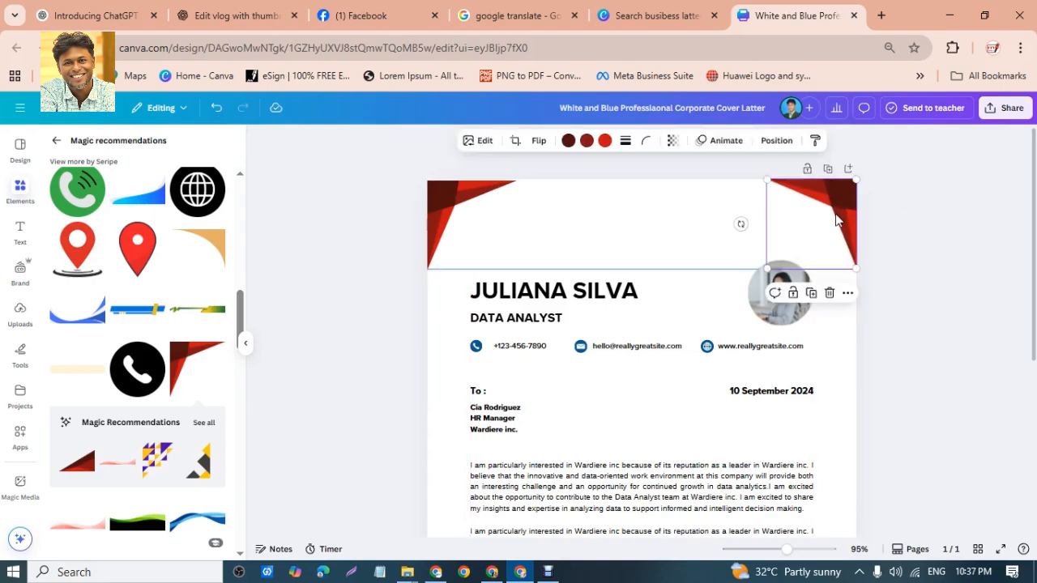
pyautogui.click(310, 276)
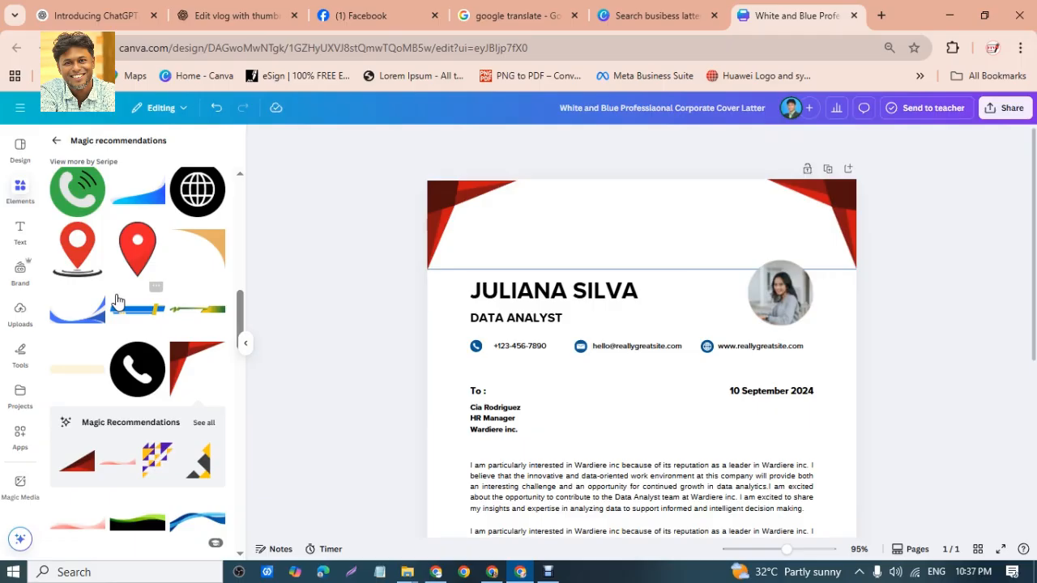
# - Try the dark-outlined red location pin from the recommendations as a small icon in the header
pyautogui.click(138, 251)
pyautogui.moveTo(641, 437); pyautogui.dragTo(606, 306)
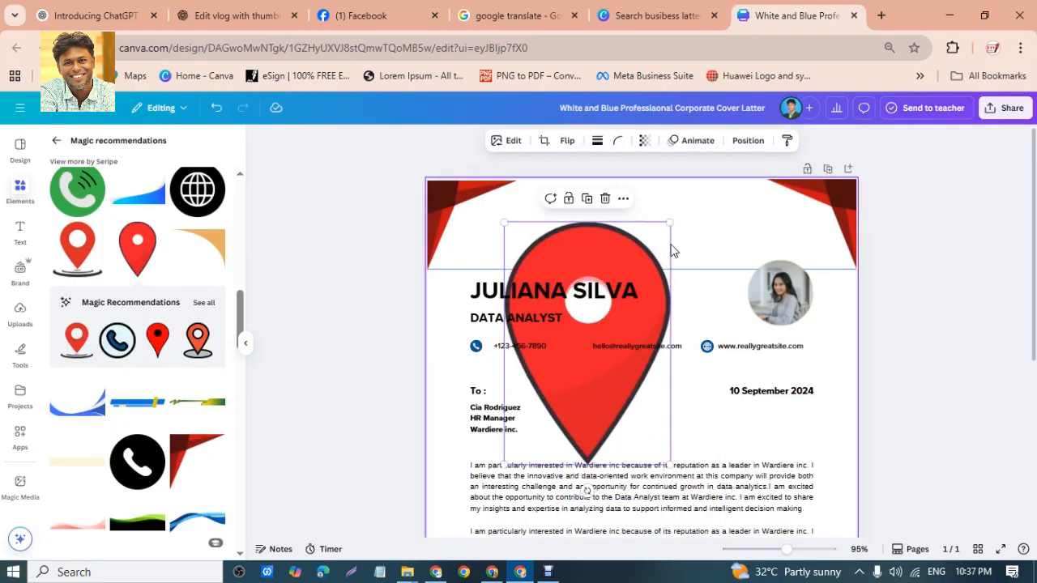
pyautogui.moveTo(669, 222); pyautogui.dragTo(550, 399)
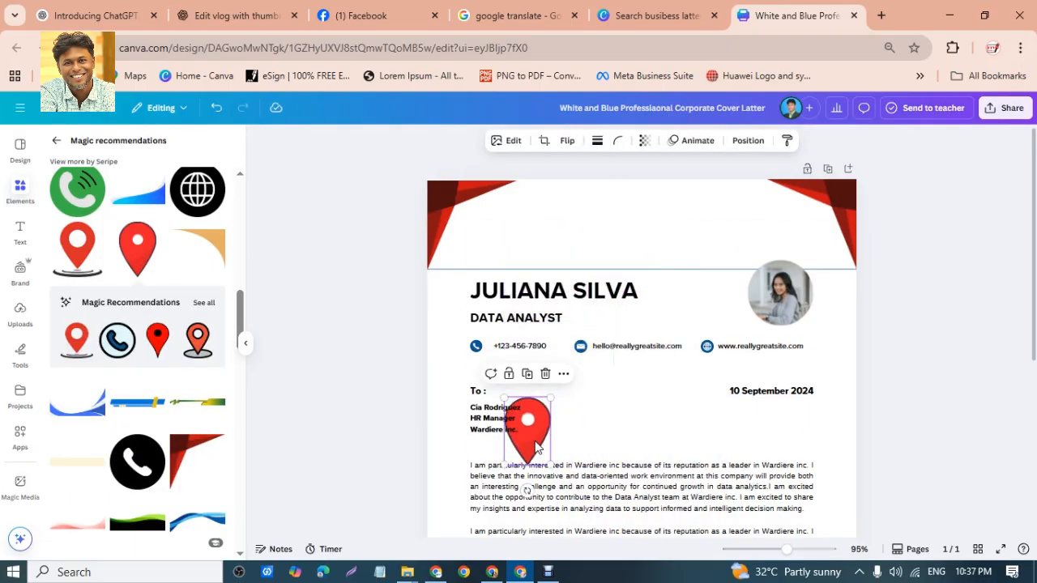
pyautogui.moveTo(535, 447); pyautogui.dragTo(534, 242)
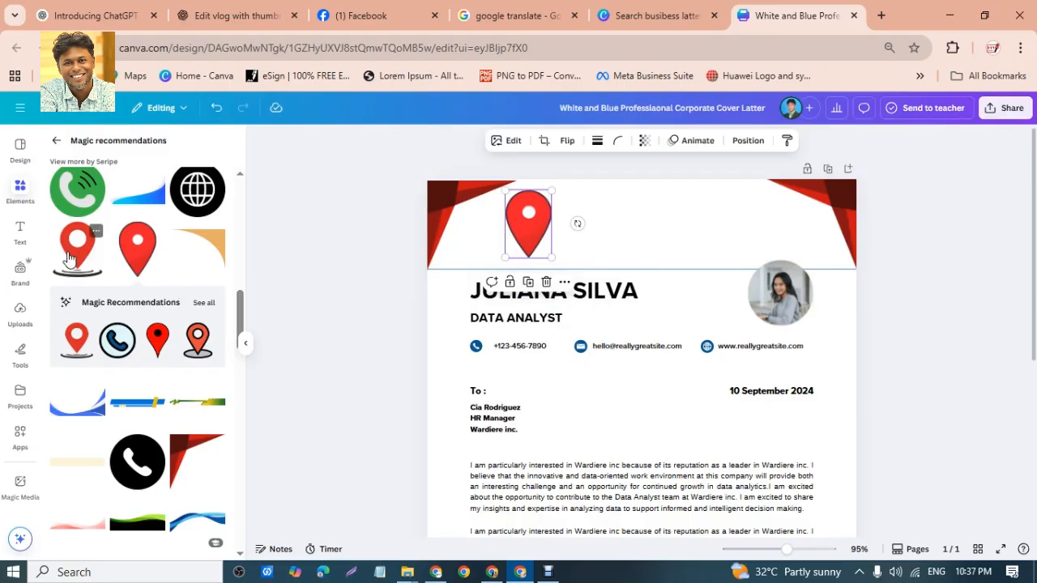
# - Insert the orange-red location pin with a yellow base from the full magic recommendations and delete the dark-outlined pin
pyautogui.click(203, 303)
pyautogui.scroll(-5, 154, 405)
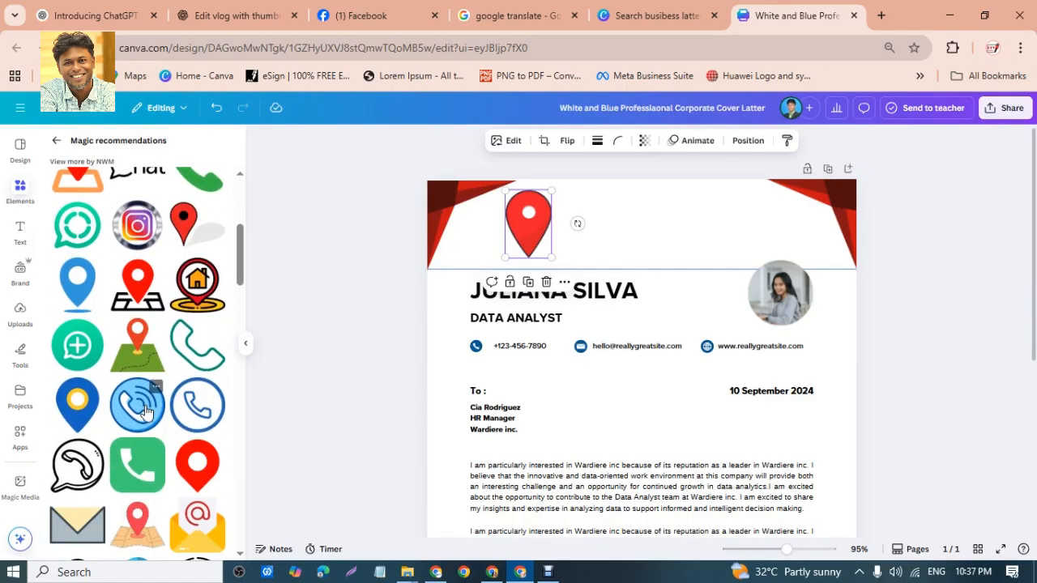
pyautogui.scroll(4, 115, 309)
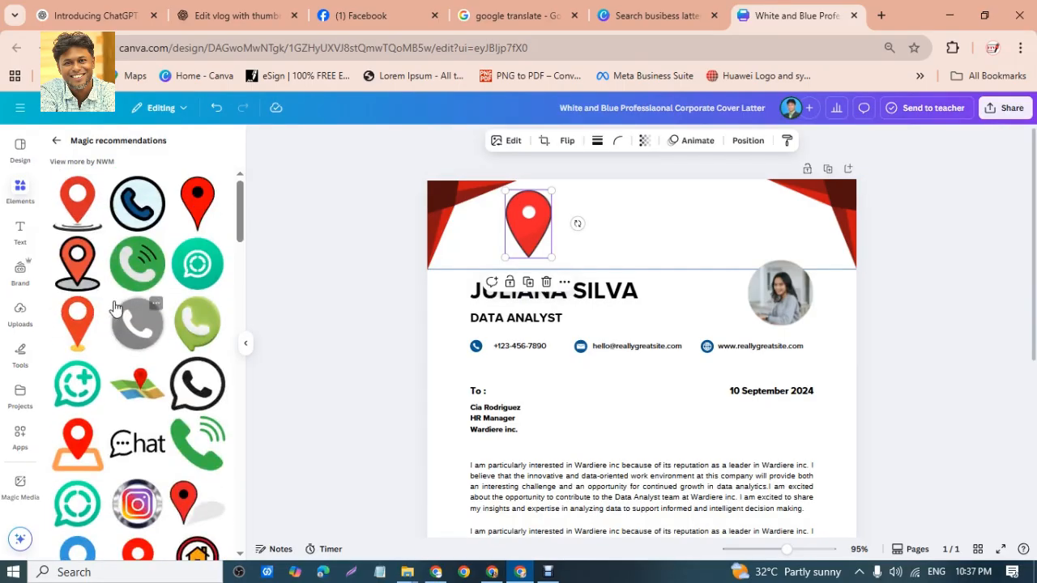
pyautogui.click(80, 335)
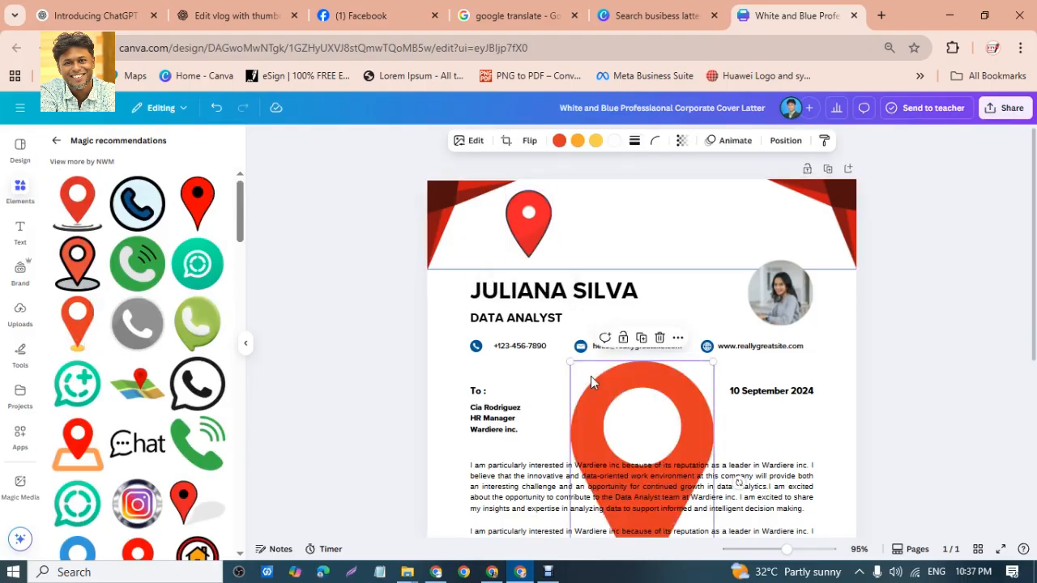
pyautogui.click(539, 231)
pyautogui.press('Delete')
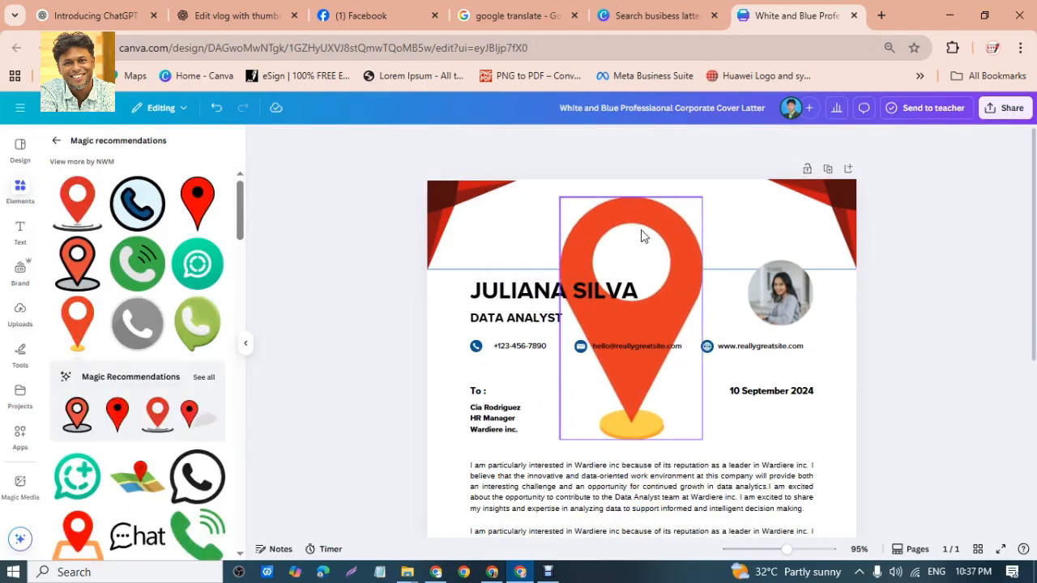
# - Shrink the new pin, place it by the top-right corner graphic, and move the profile photo down over the date
pyautogui.moveTo(640, 236); pyautogui.dragTo(641, 211)
pyautogui.moveTo(702, 173); pyautogui.dragTo(800, 222)
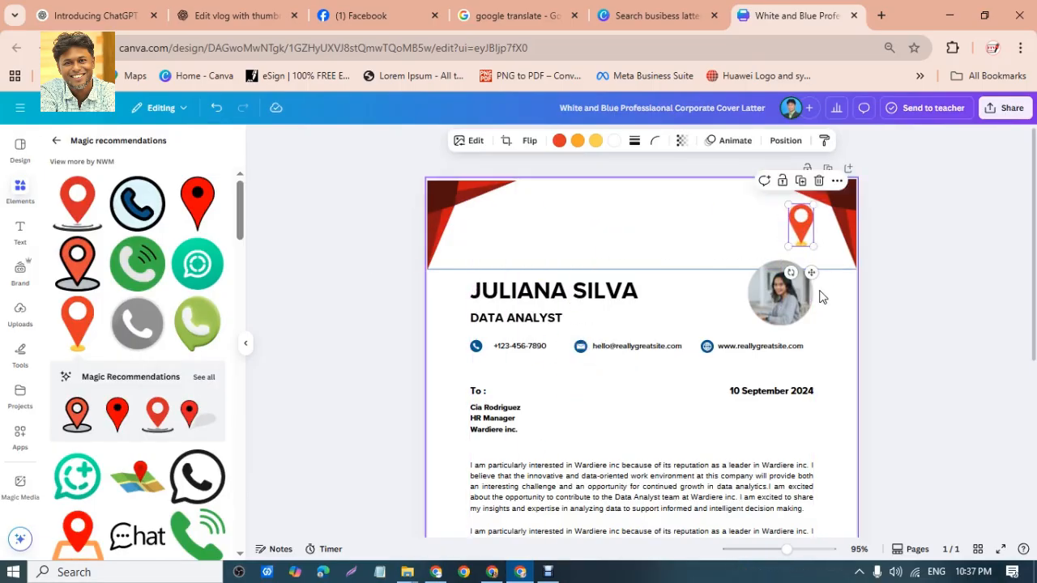
pyautogui.click(779, 294)
pyautogui.moveTo(779, 293); pyautogui.dragTo(792, 385)
pyautogui.moveTo(802, 235); pyautogui.dragTo(782, 223)
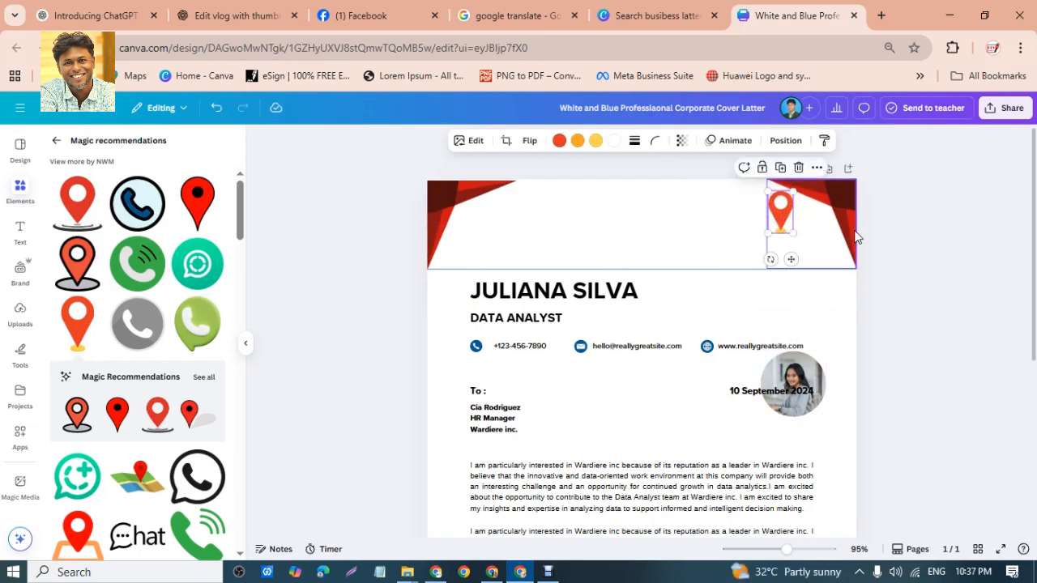
pyautogui.click(308, 258)
# - Add the green phone icon, small, at the header's lower left, and place the reduced pin midway along the divider line
pyautogui.click(142, 285)
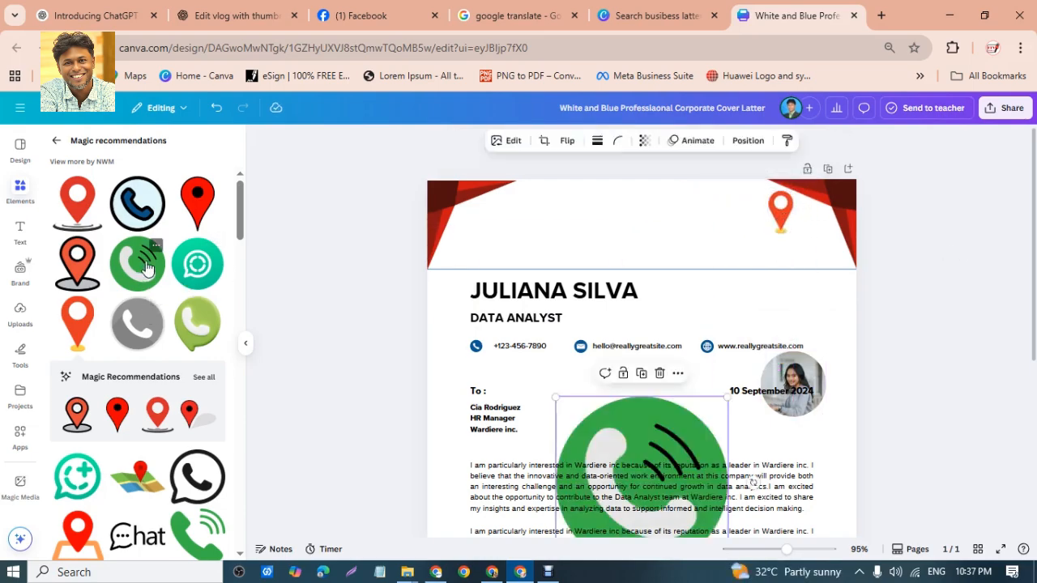
pyautogui.moveTo(709, 425); pyautogui.dragTo(470, 257)
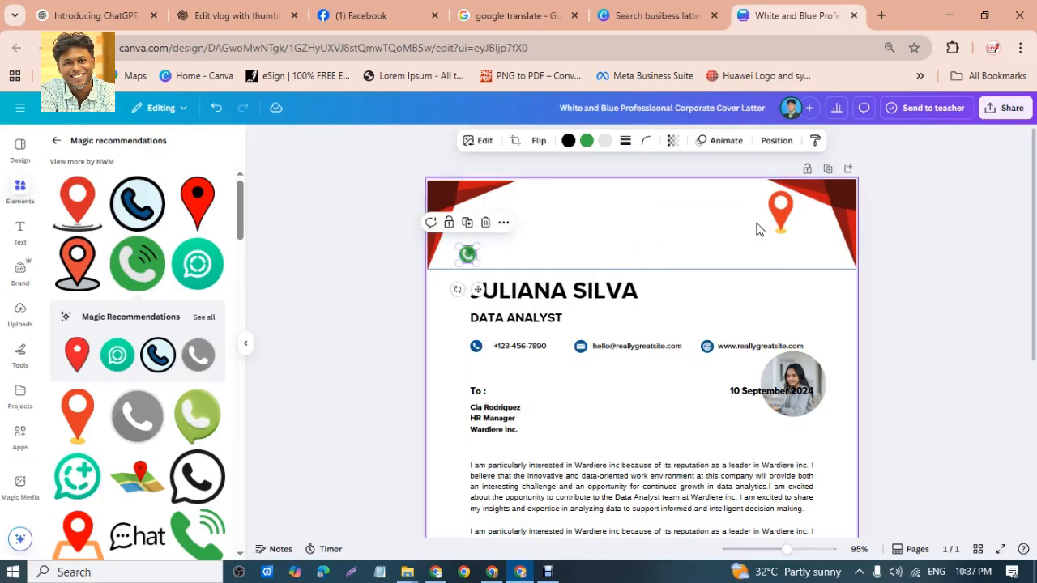
pyautogui.moveTo(780, 210); pyautogui.dragTo(596, 258)
# - Insert the grey and cream envelope icon from the recommendations, shrink it, and place it in the header to the pin's right
pyautogui.scroll(-10, 142, 419)
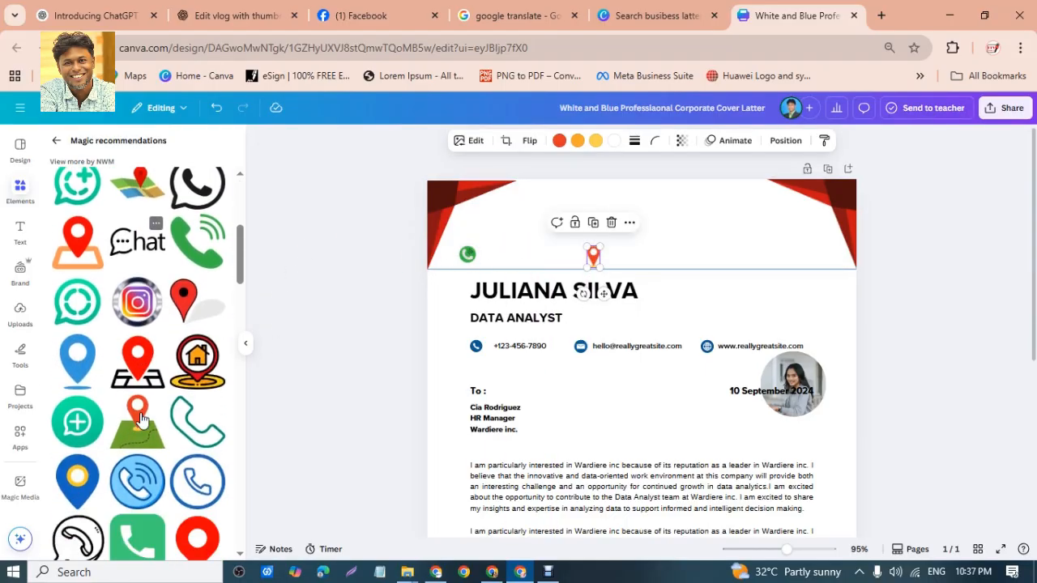
pyautogui.scroll(-1, 142, 419)
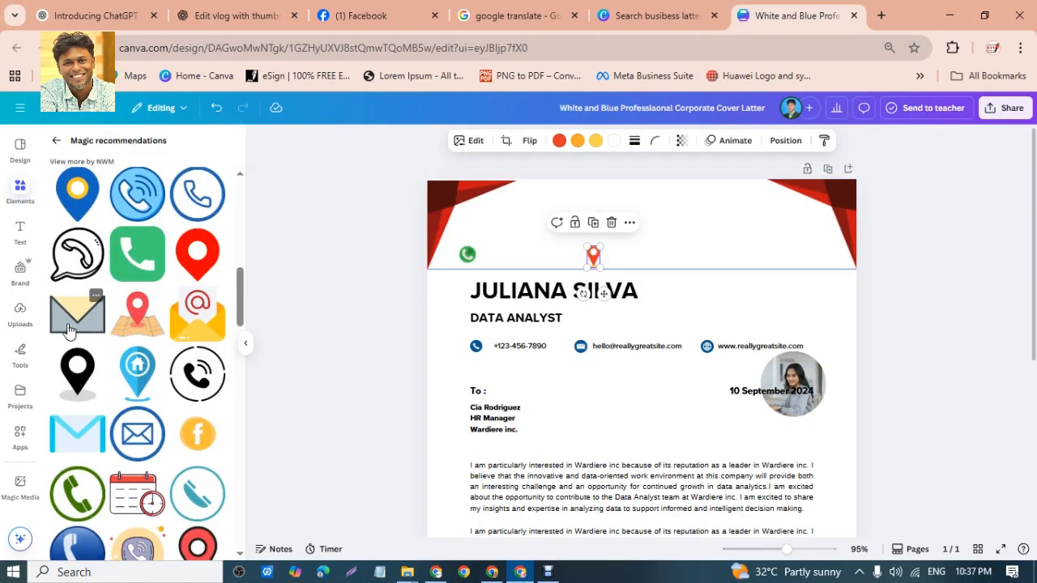
pyautogui.click(68, 329)
pyautogui.moveTo(649, 470); pyautogui.dragTo(652, 267)
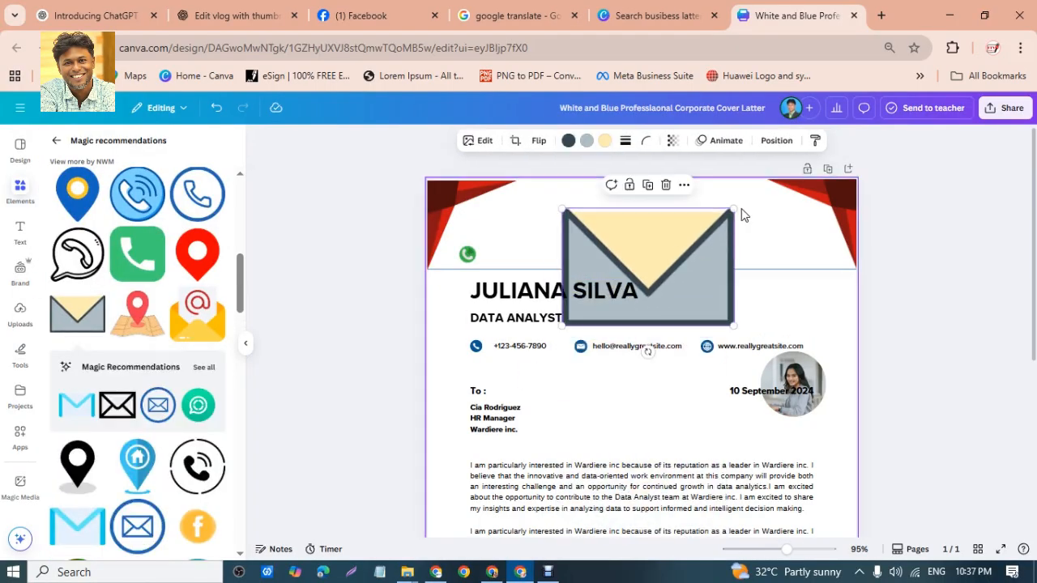
pyautogui.moveTo(733, 212); pyautogui.dragTo(626, 283)
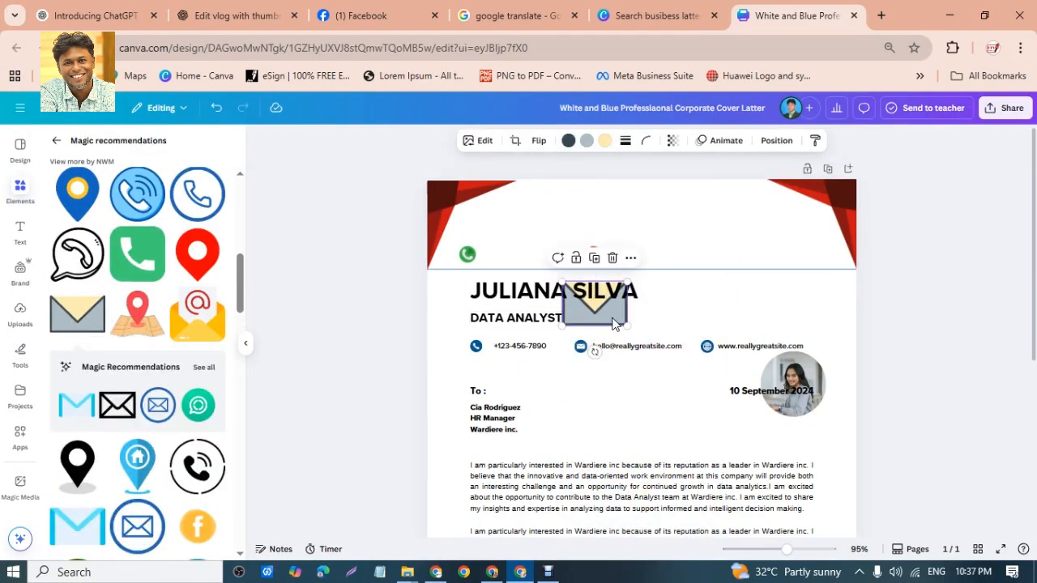
pyautogui.moveTo(613, 324); pyautogui.dragTo(708, 256)
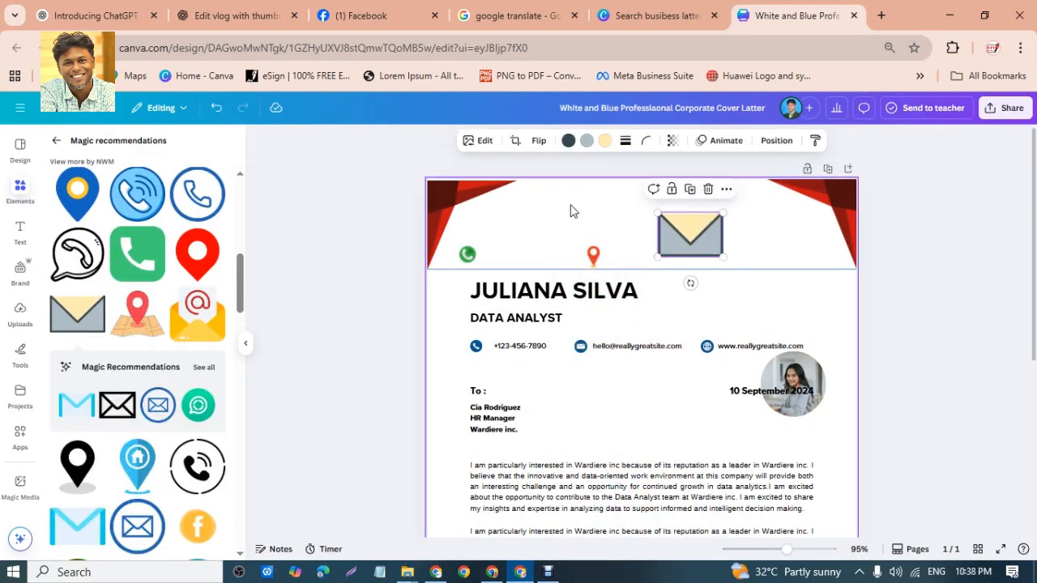
# - Recolor the envelope's dark outline brown-orange, shrink the icon to match the others, and line it up with the pin
pyautogui.click(568, 142)
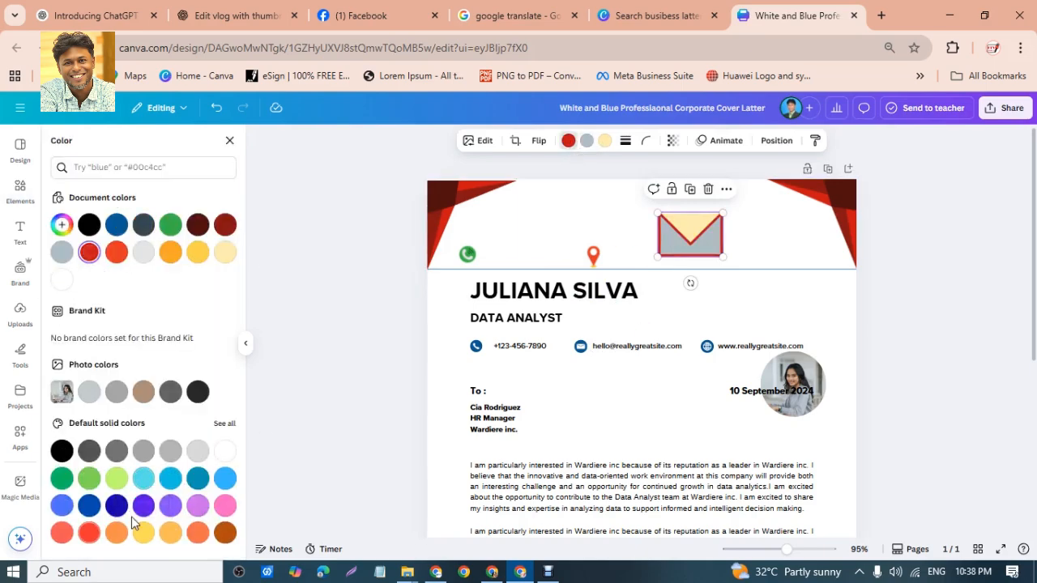
pyautogui.click(224, 535)
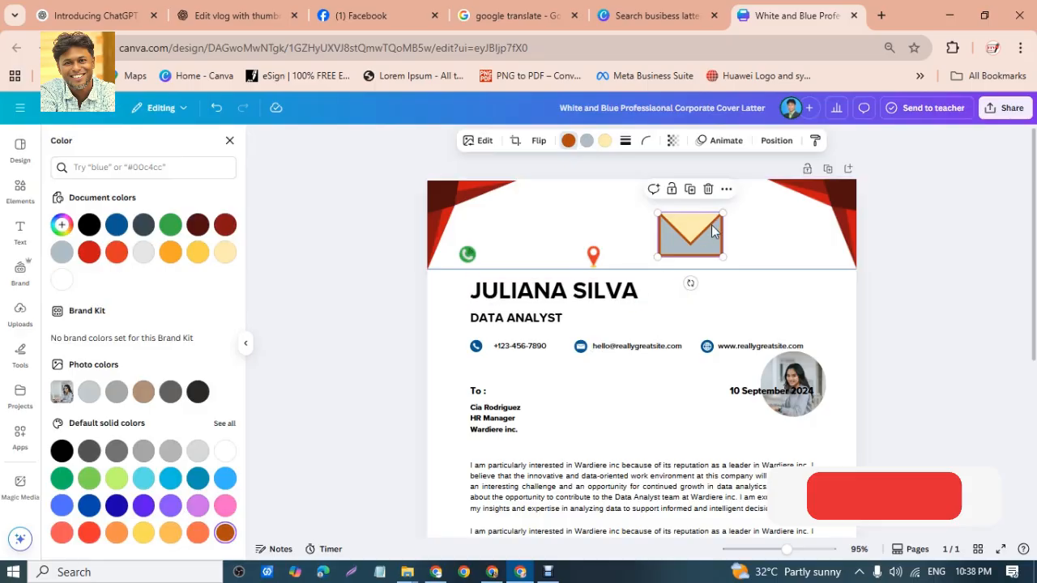
pyautogui.moveTo(721, 215); pyautogui.dragTo(676, 254)
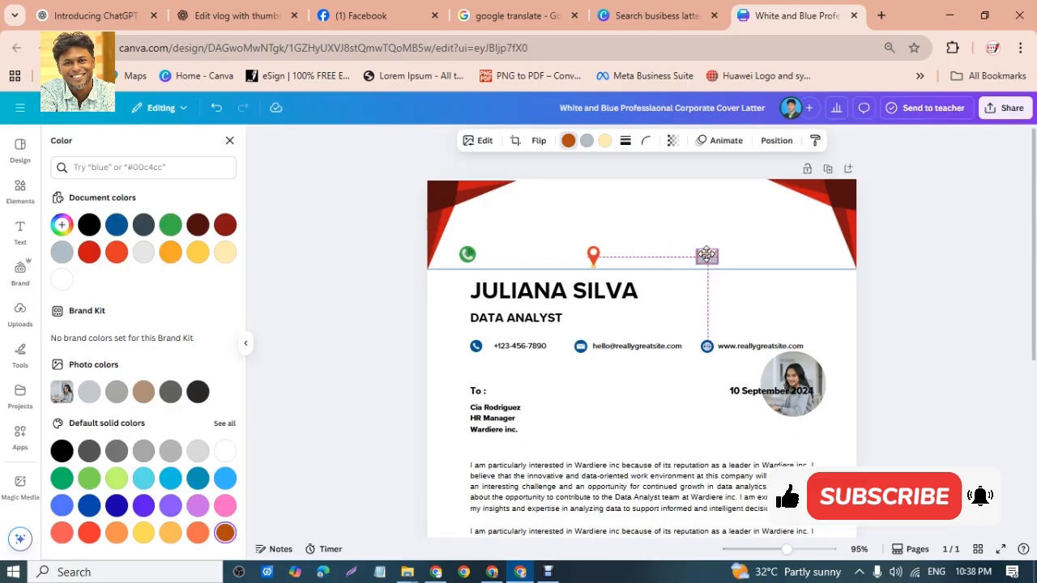
pyautogui.moveTo(706, 254); pyautogui.dragTo(707, 255)
pyautogui.click(933, 271)
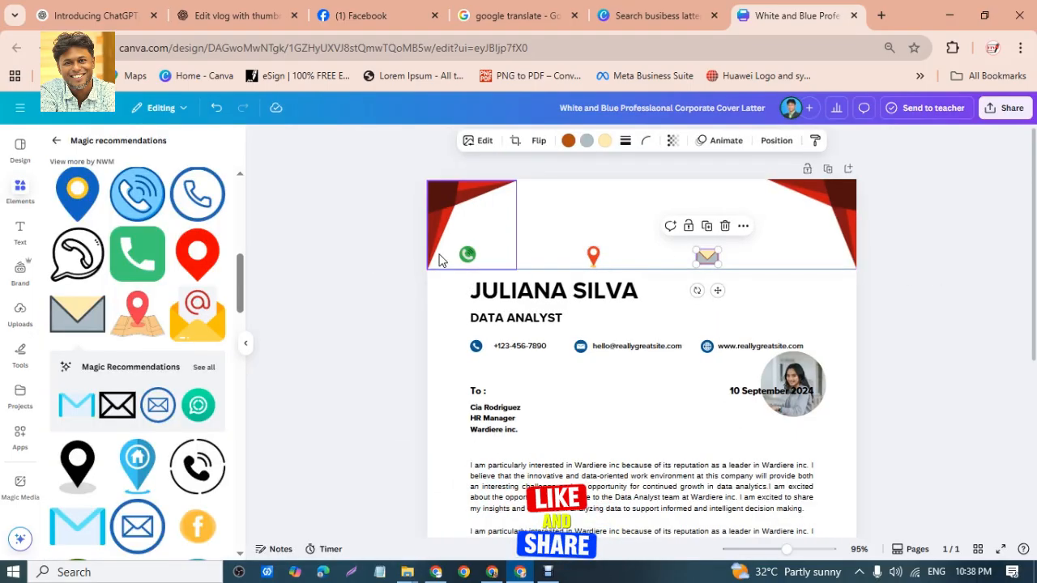
# - Select the phone, pin and envelope icons in the header together
pyautogui.click(467, 256)
pyautogui.press('Tab')
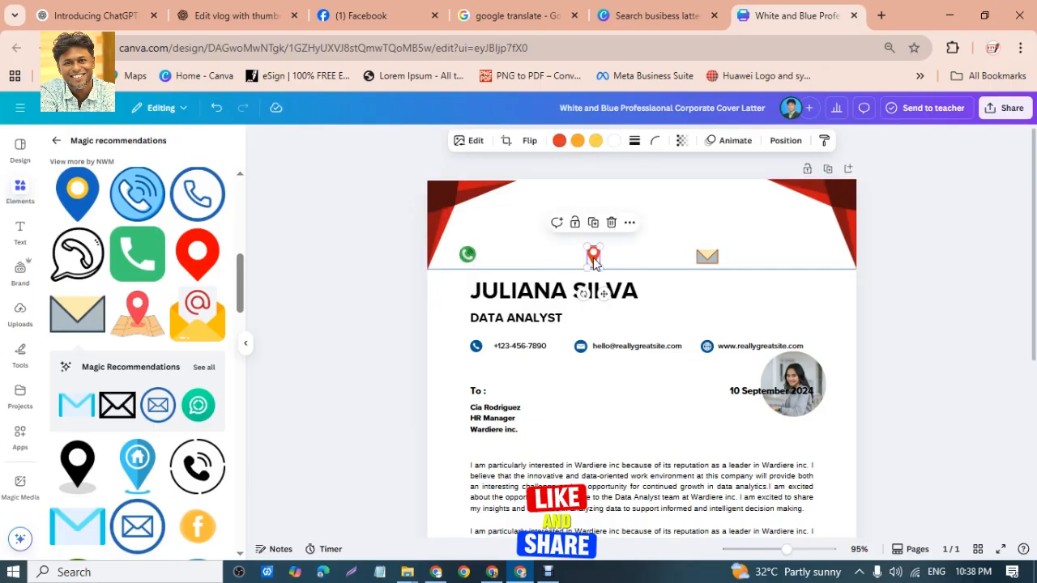
pyautogui.keyDown('shift'); pyautogui.click(467, 256); pyautogui.keyUp('shift')
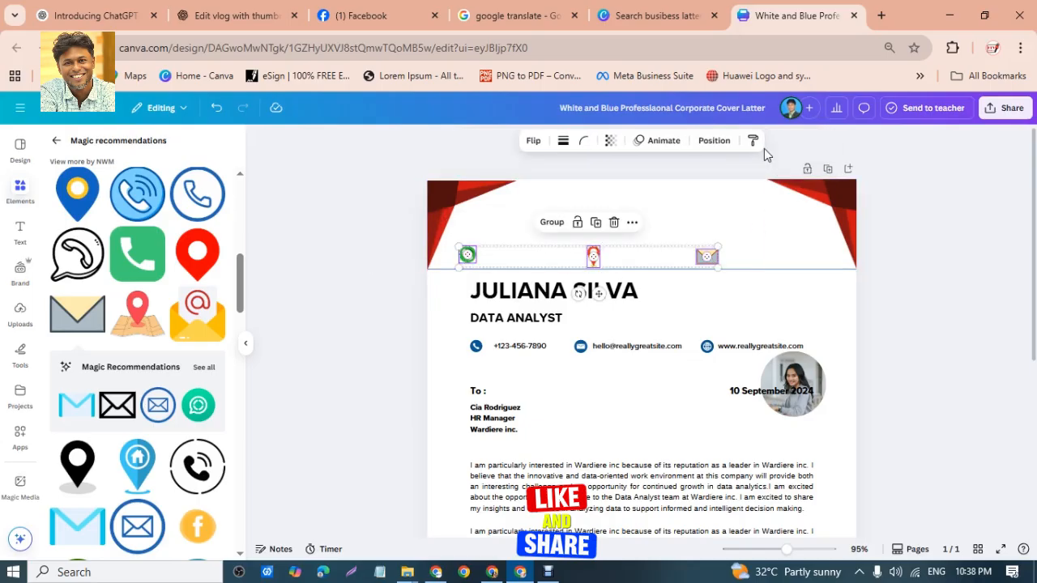
# - Try aligning the three header icons to their middle and center and repositioning the envelope, and undo these changes
pyautogui.click(713, 141)
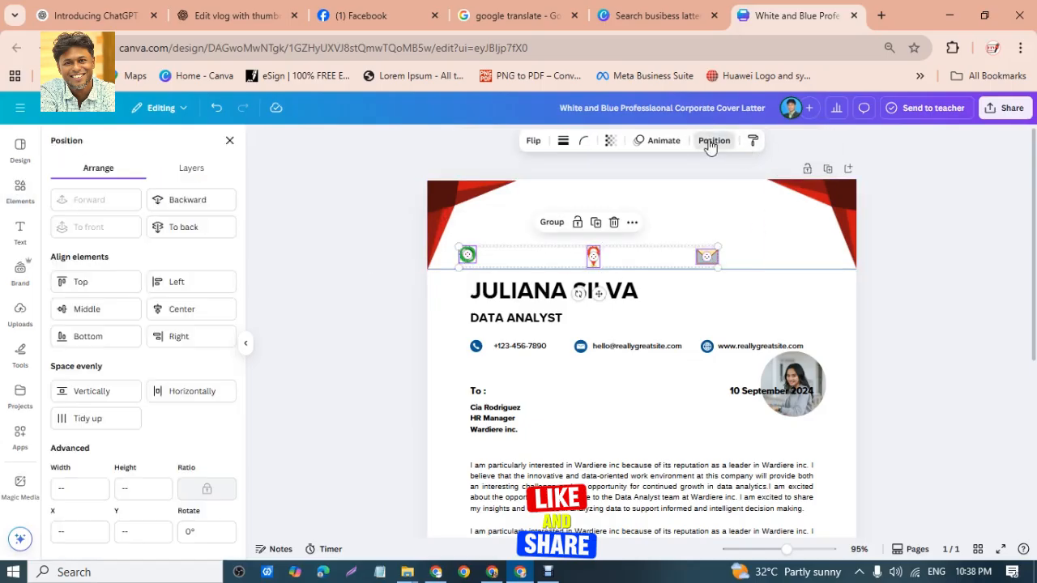
pyautogui.click(87, 312)
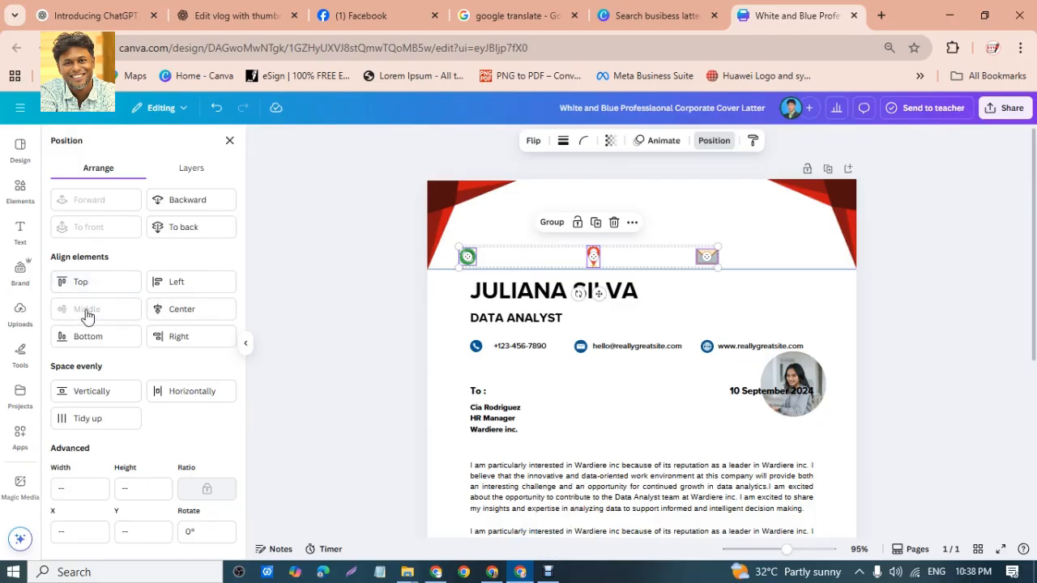
pyautogui.click(181, 311)
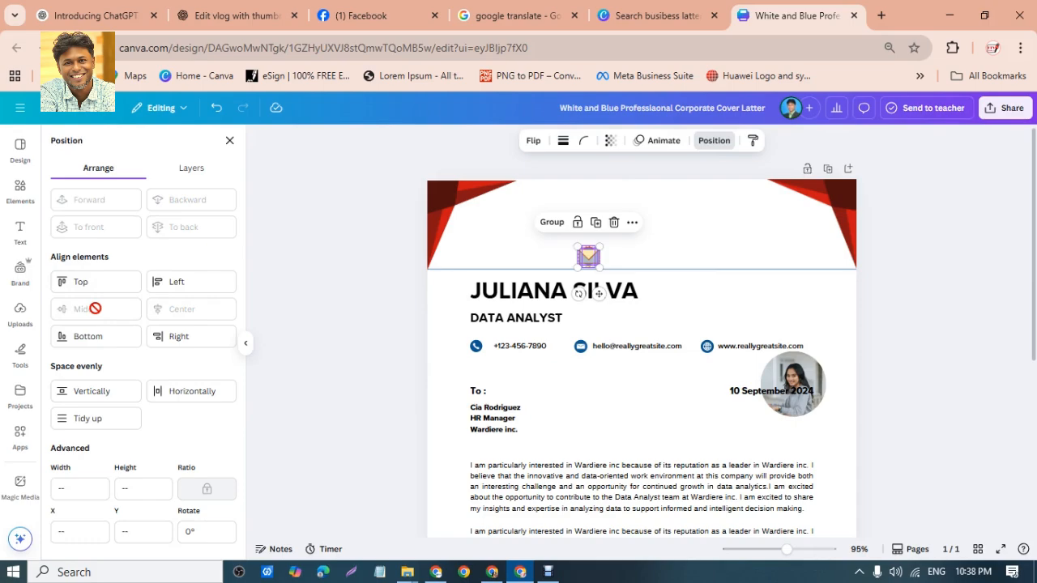
pyautogui.hotkey('ctrl', 'z')
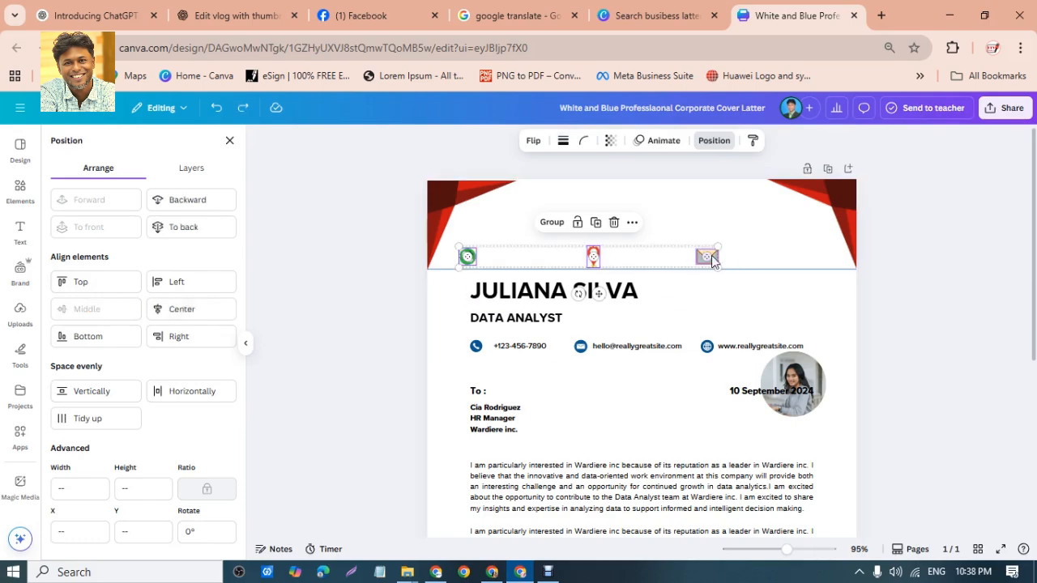
pyautogui.moveTo(711, 257); pyautogui.dragTo(736, 260)
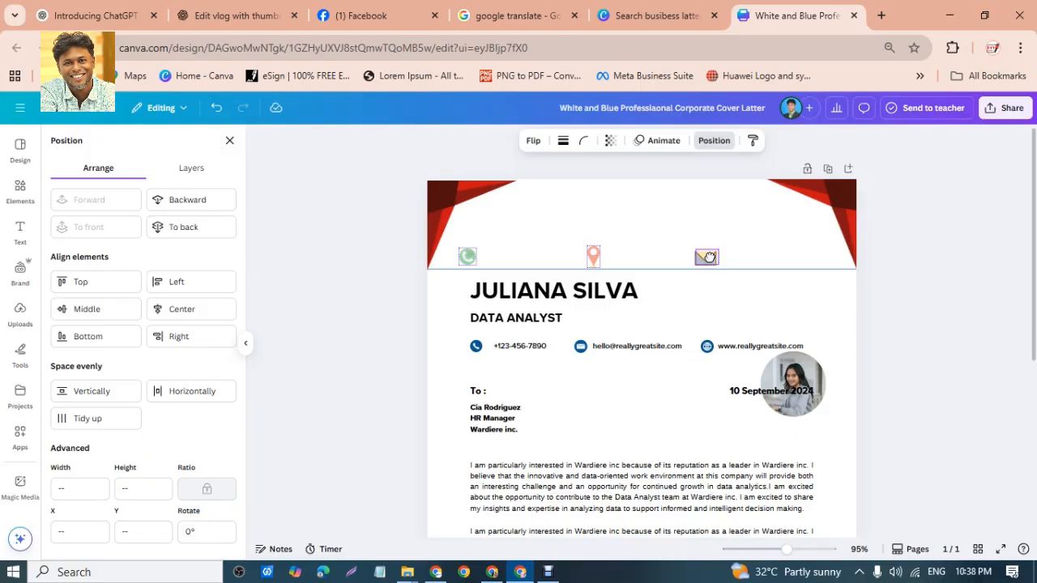
pyautogui.moveTo(710, 257); pyautogui.dragTo(710, 257)
pyautogui.click(933, 267)
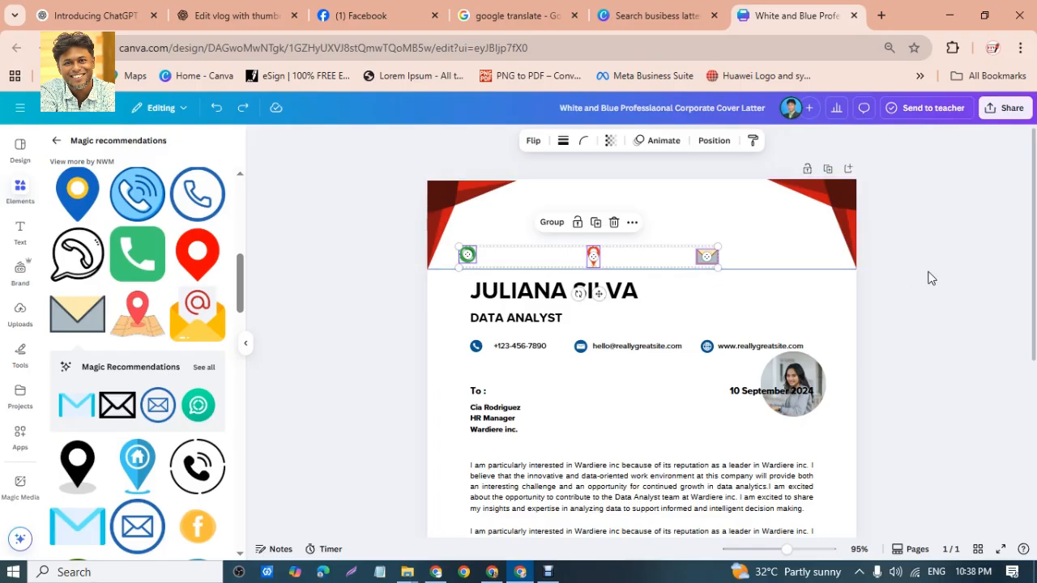
# - Group the phone, pin and envelope icons and shift the group slightly right and up above the divider line
pyautogui.click(552, 222)
pyautogui.moveTo(718, 259); pyautogui.dragTo(744, 257)
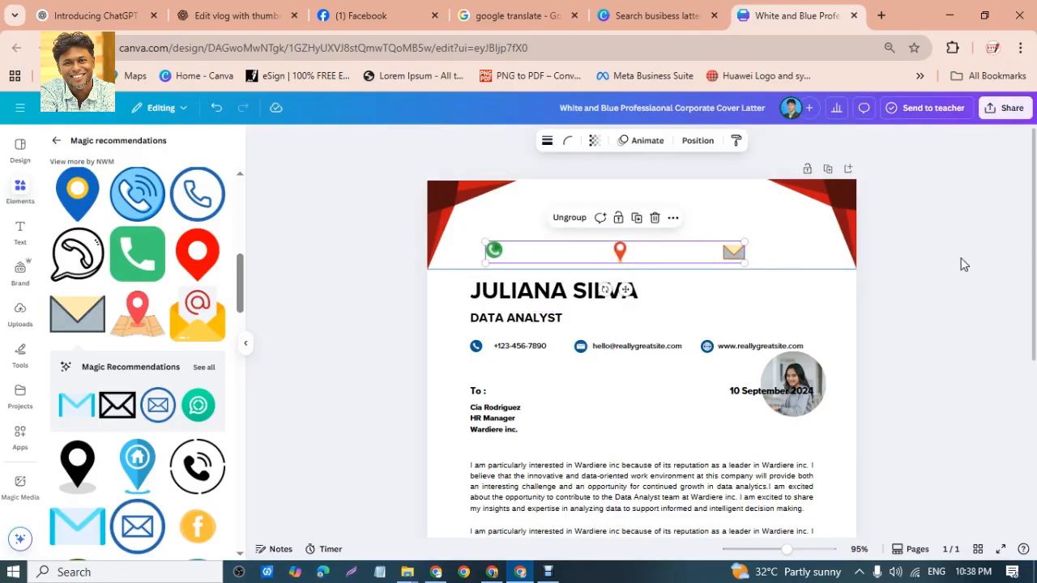
pyautogui.click(672, 232)
# - Try a circular leafy frame graphic from the Frame results, shrunk and centered in the letter header, and delete it
pyautogui.scroll(9, 227, 292)
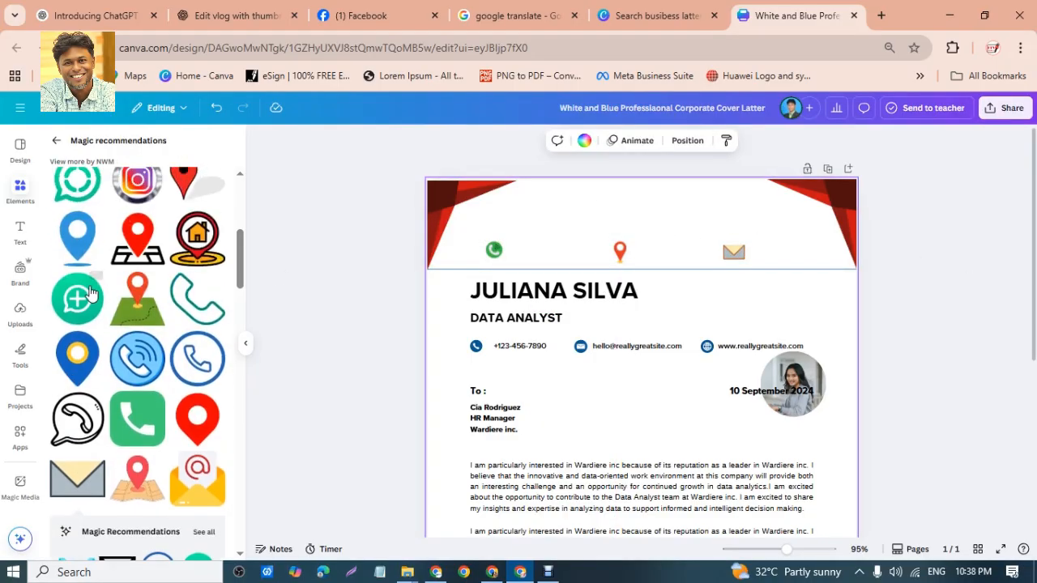
pyautogui.click(55, 146)
pyautogui.scroll(-3, 173, 343)
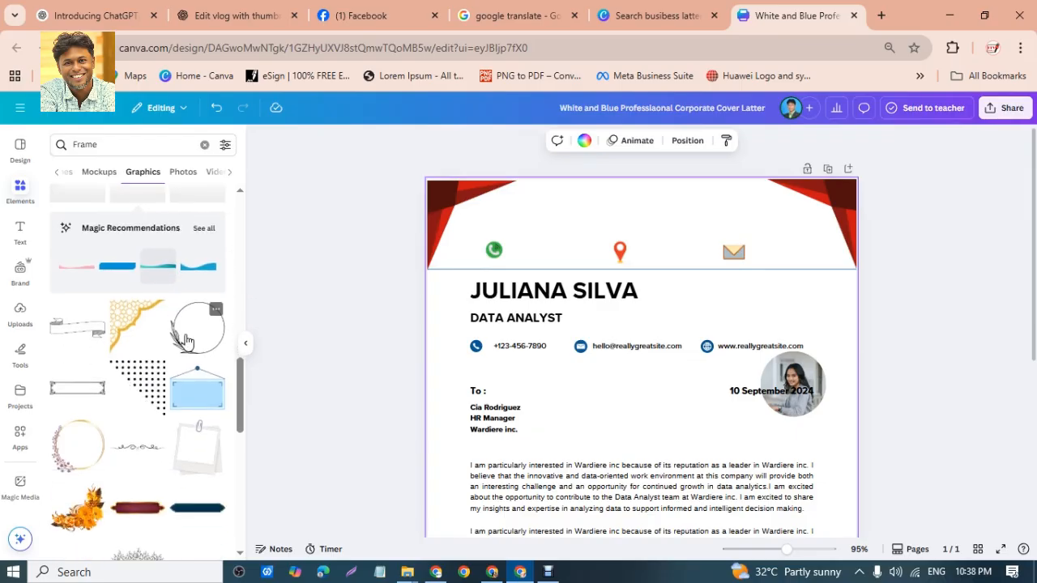
pyautogui.click(188, 332)
pyautogui.moveTo(714, 414); pyautogui.dragTo(618, 276)
pyautogui.moveTo(598, 318); pyautogui.dragTo(552, 221)
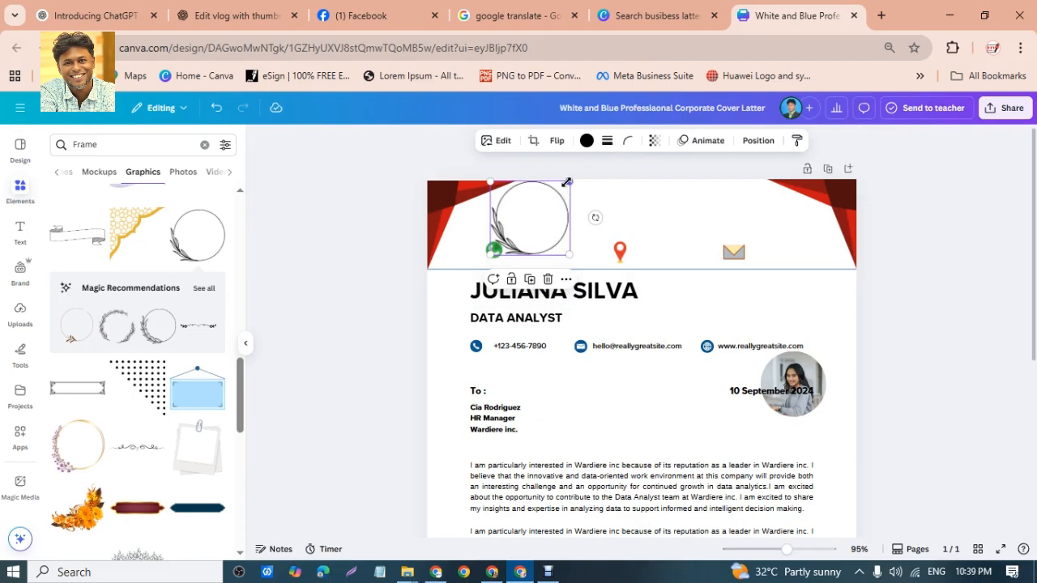
pyautogui.moveTo(566, 182); pyautogui.dragTo(629, 206)
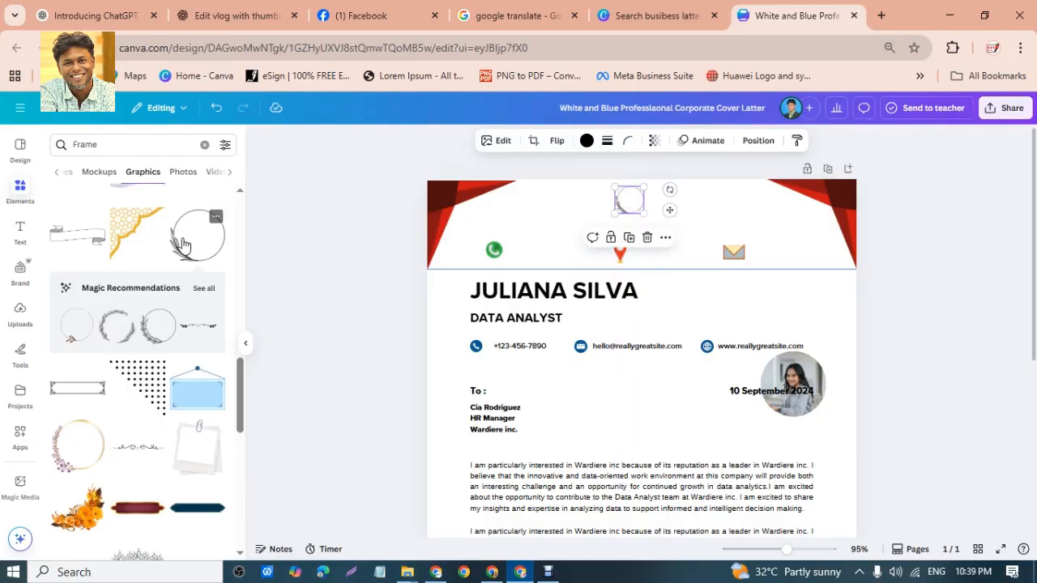
pyautogui.scroll(-3, 91, 411)
pyautogui.scroll(-10, 111, 389)
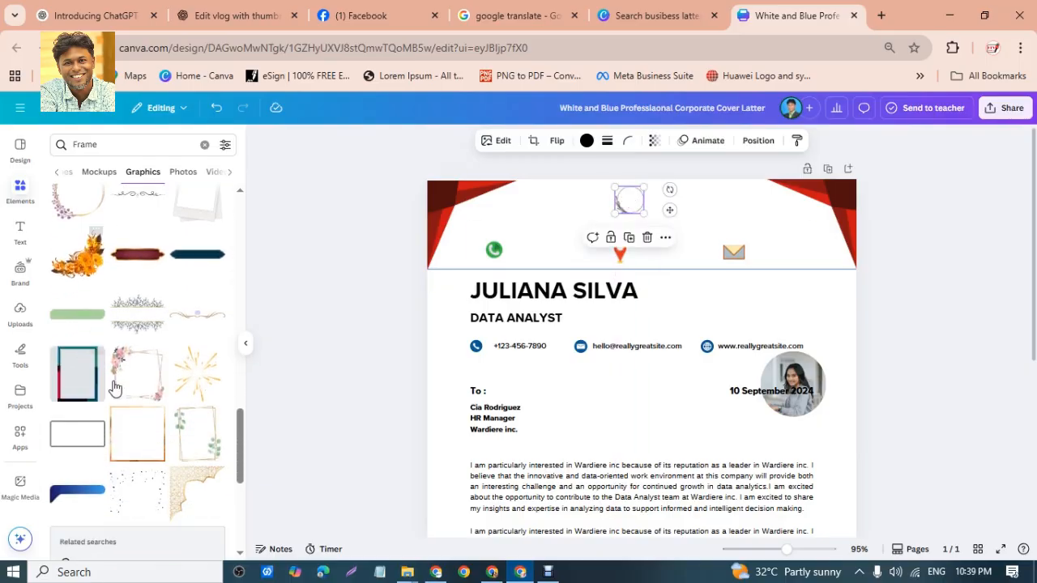
pyautogui.scroll(-5, 149, 383)
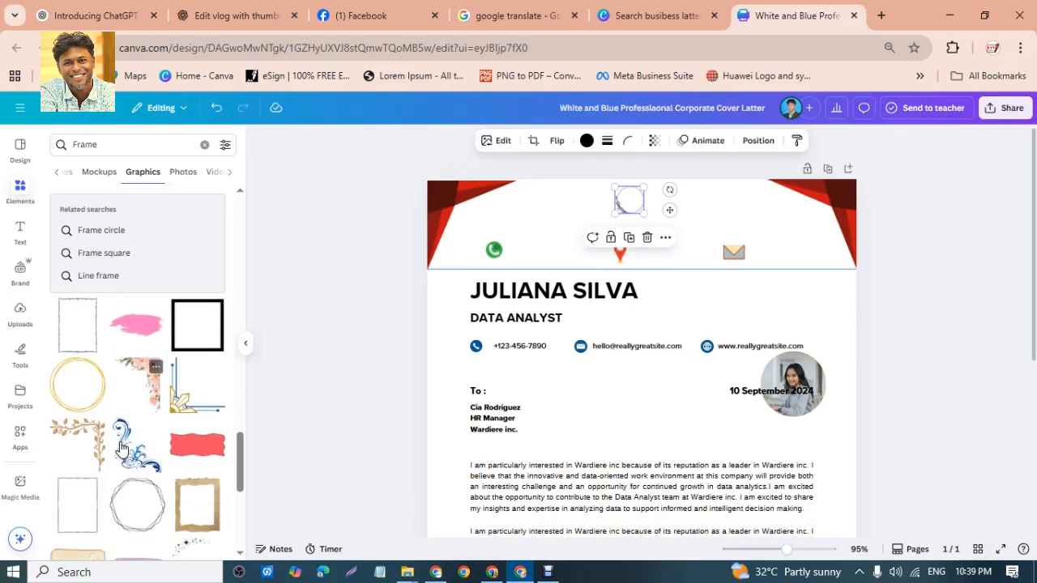
pyautogui.click(647, 237)
# - Try the heart line drawing from the Frame graphics, reduced and placed over the header, and delete it
pyautogui.scroll(-5, 116, 396)
pyautogui.scroll(-3, 130, 360)
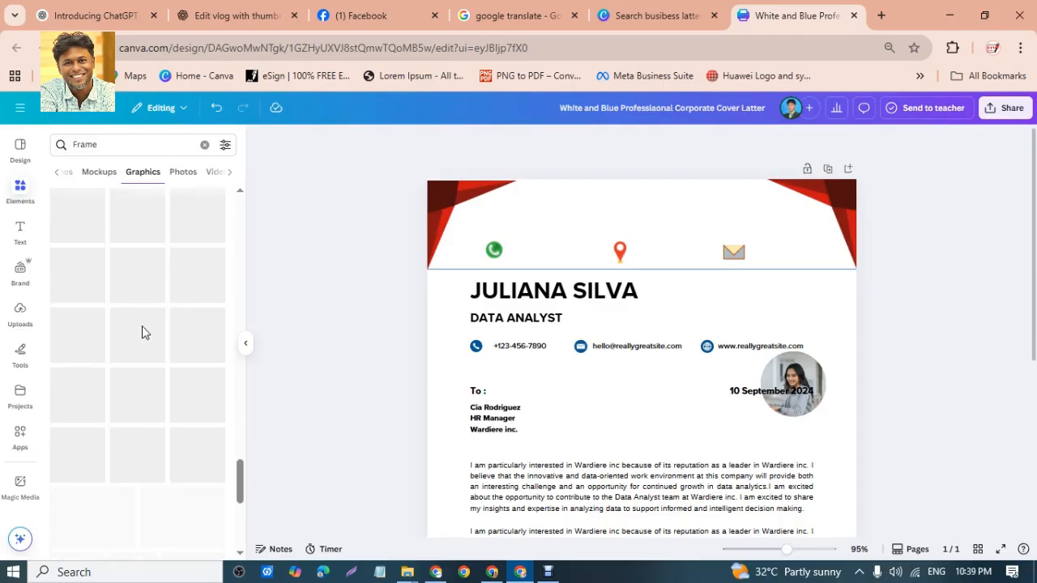
pyautogui.scroll(5, 194, 344)
pyautogui.scroll(-3, 113, 373)
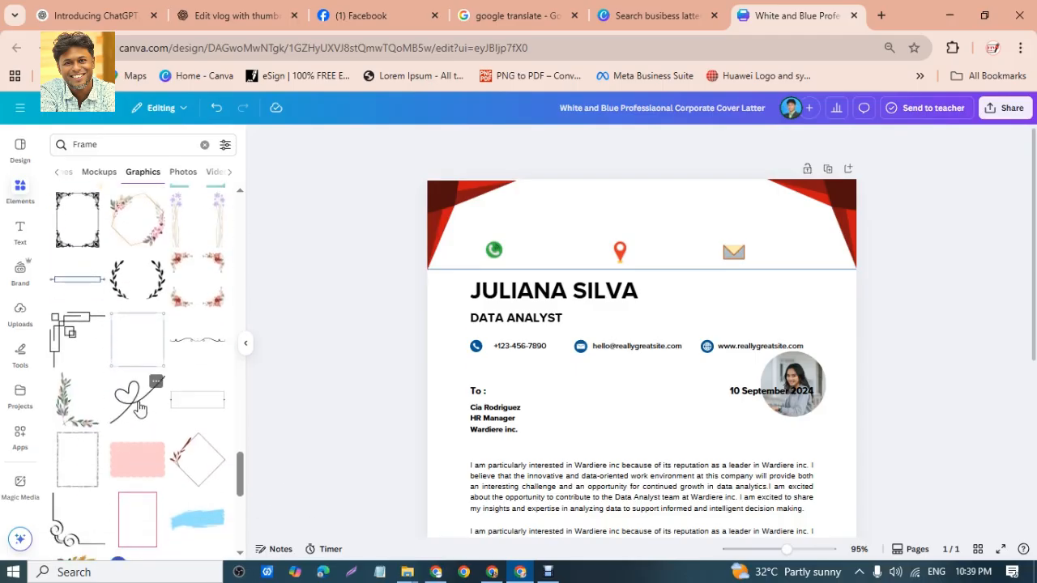
pyautogui.click(139, 409)
pyautogui.moveTo(646, 454); pyautogui.dragTo(626, 357)
pyautogui.moveTo(792, 237); pyautogui.dragTo(583, 416)
pyautogui.moveTo(508, 418); pyautogui.dragTo(659, 232)
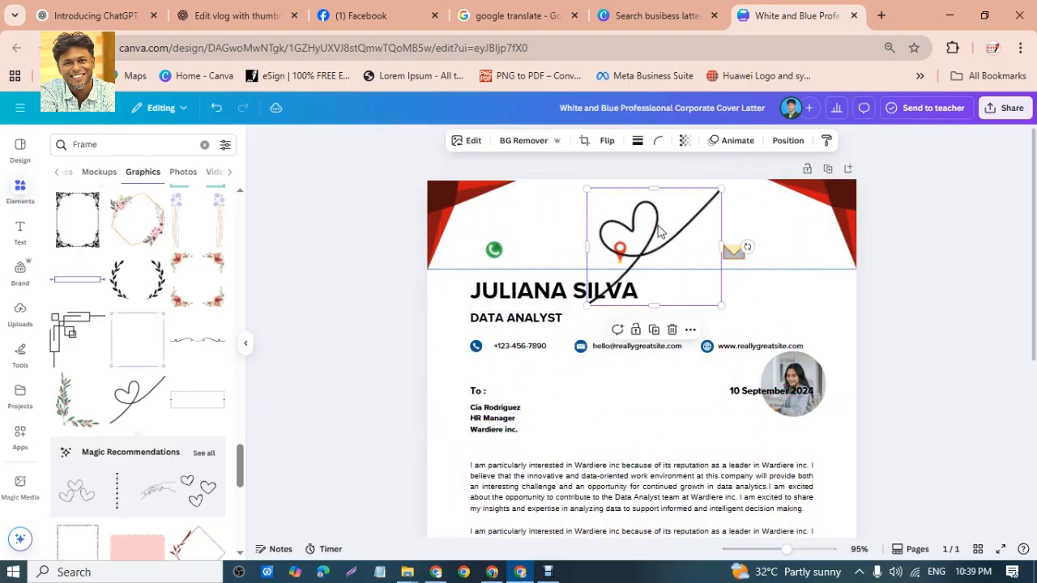
pyautogui.click(672, 330)
# - Browse the remaining Frame graphics and the Frame photos for a suitable header element
pyautogui.scroll(-4, 73, 429)
pyautogui.scroll(-6, 113, 438)
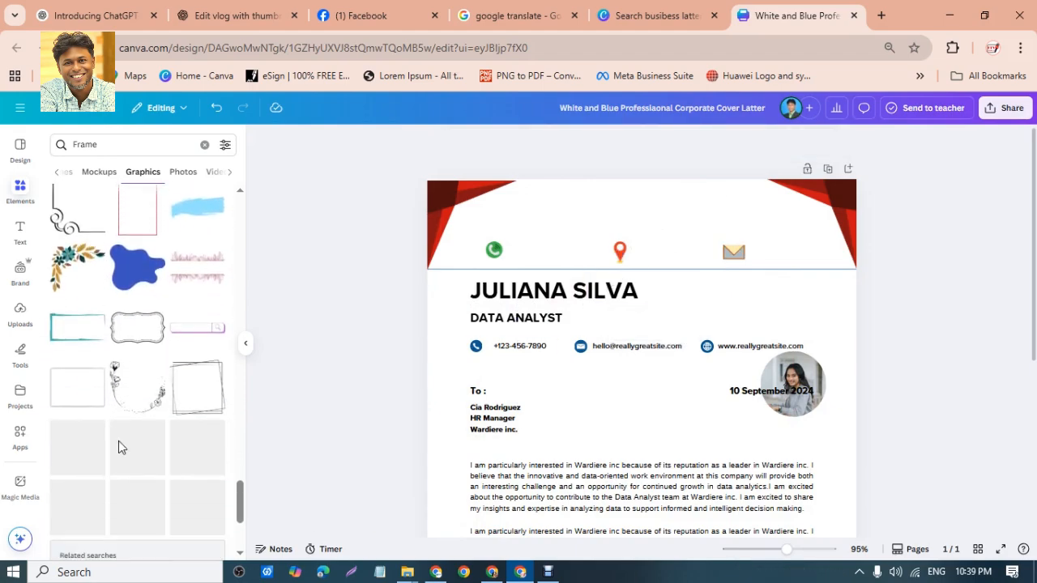
pyautogui.scroll(-4, 154, 410)
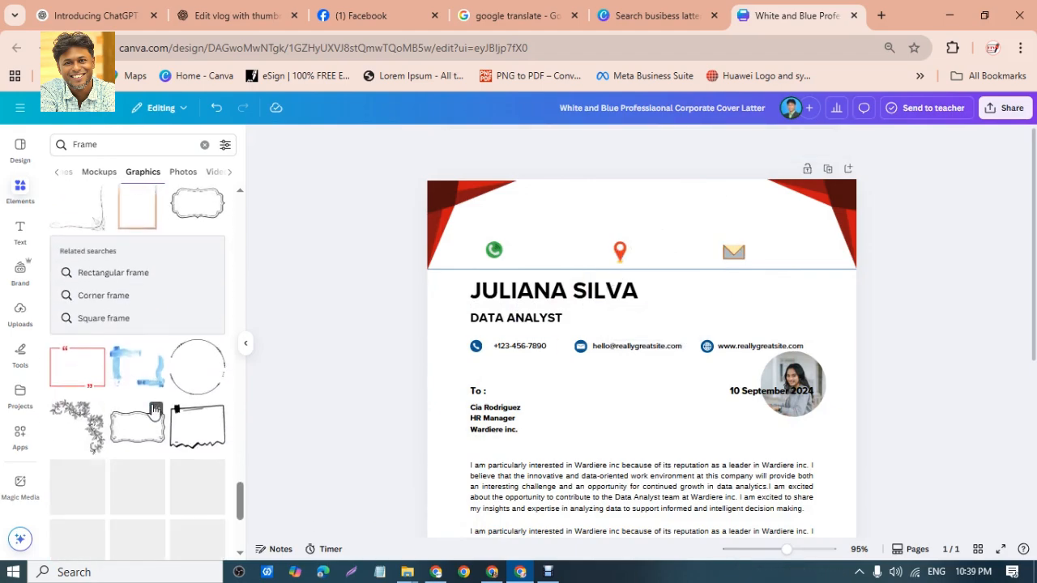
pyautogui.scroll(-1, 145, 410)
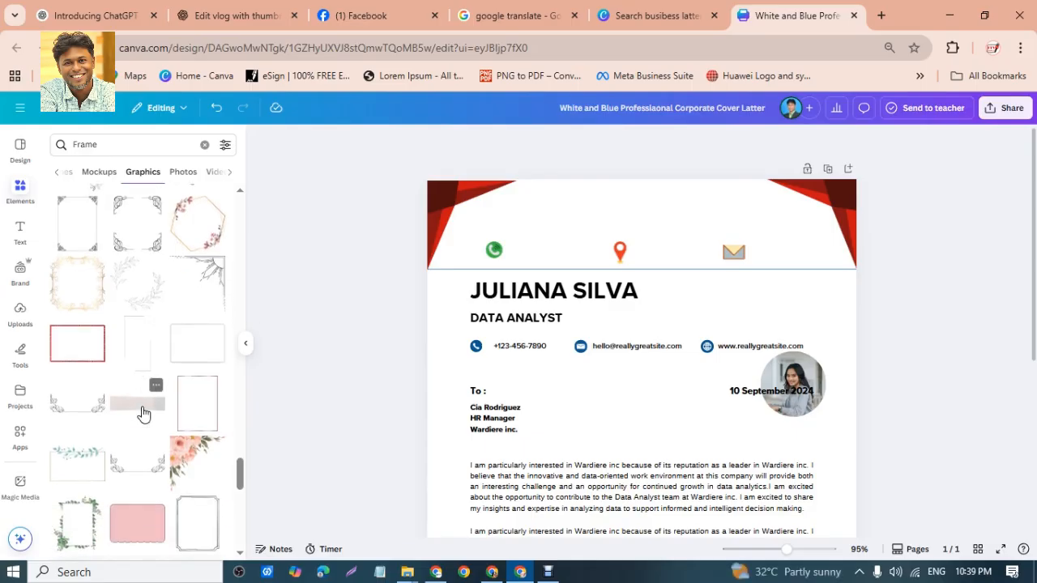
pyautogui.scroll(4, 144, 414)
pyautogui.scroll(-4, 140, 415)
pyautogui.scroll(-3, 134, 422)
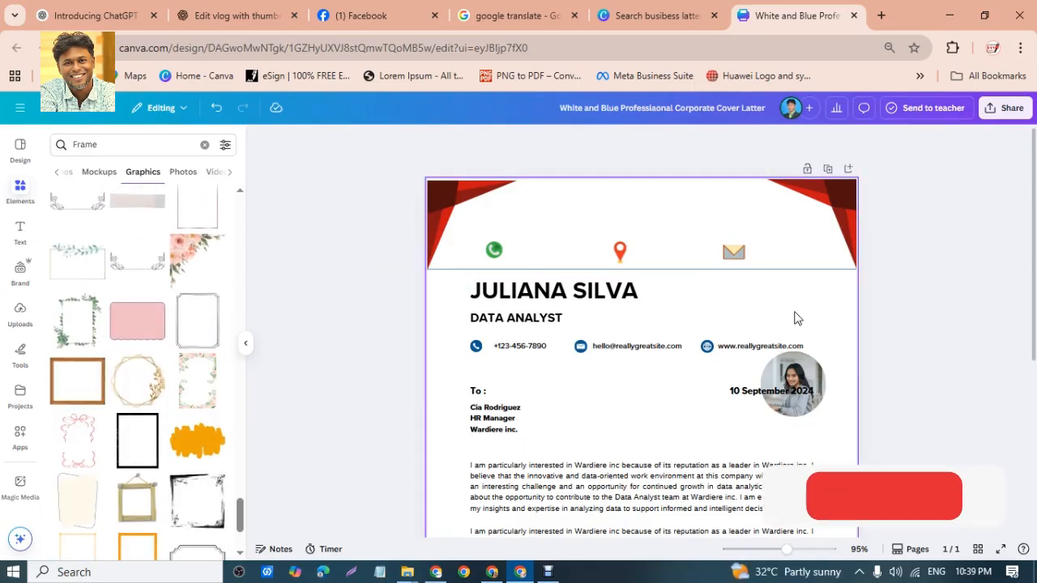
pyautogui.scroll(4, 153, 216)
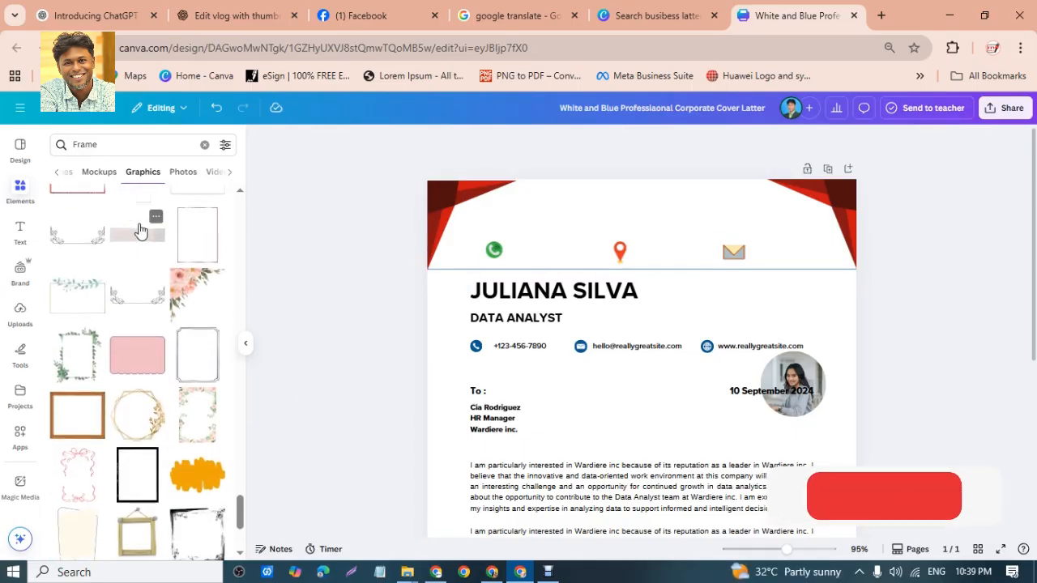
pyautogui.click(173, 177)
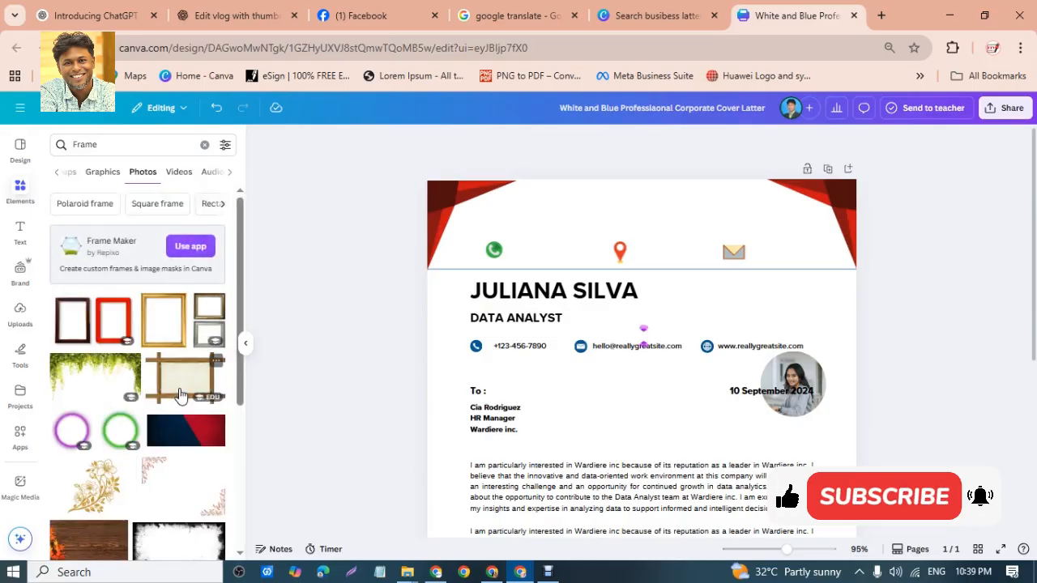
pyautogui.scroll(-5, 162, 381)
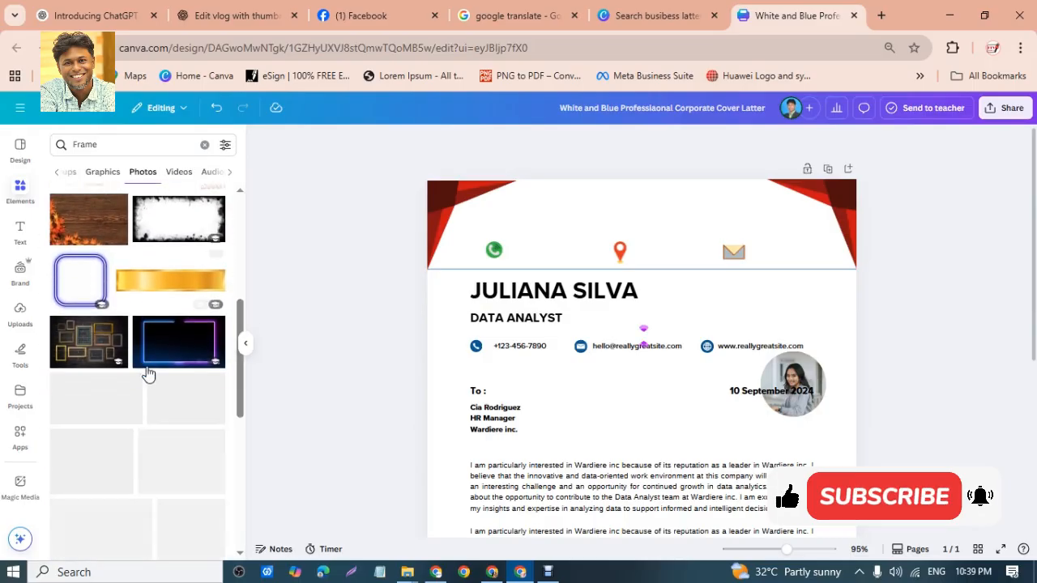
pyautogui.scroll(2, 148, 372)
# - Move the grouped header icons right, enlarge the group to span most of the page width, and set it just above the divider line
pyautogui.click(659, 269)
pyautogui.moveTo(664, 256); pyautogui.dragTo(687, 253)
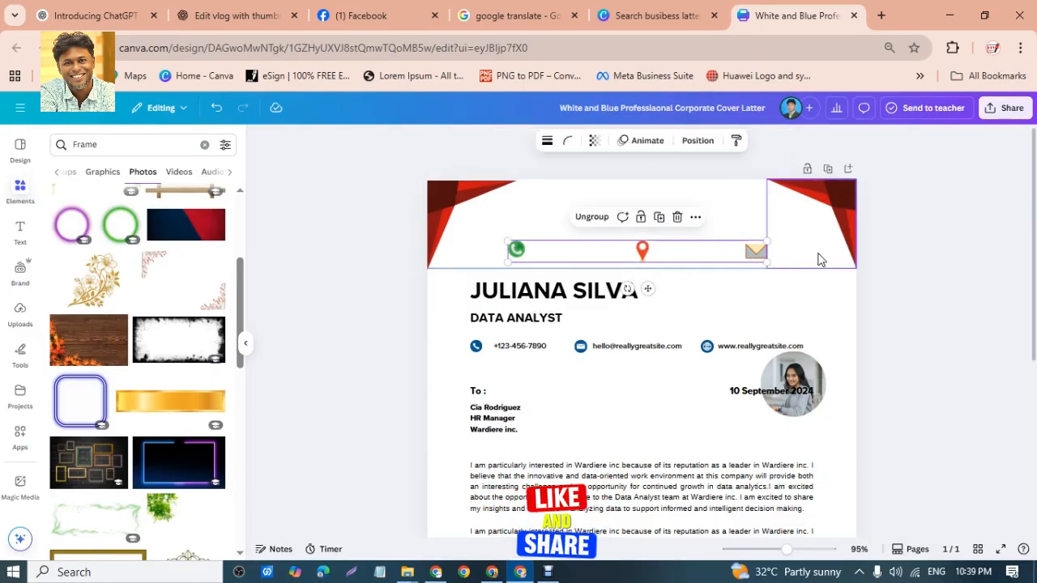
pyautogui.moveTo(714, 256); pyautogui.dragTo(839, 242)
pyautogui.moveTo(672, 238); pyautogui.dragTo(670, 248)
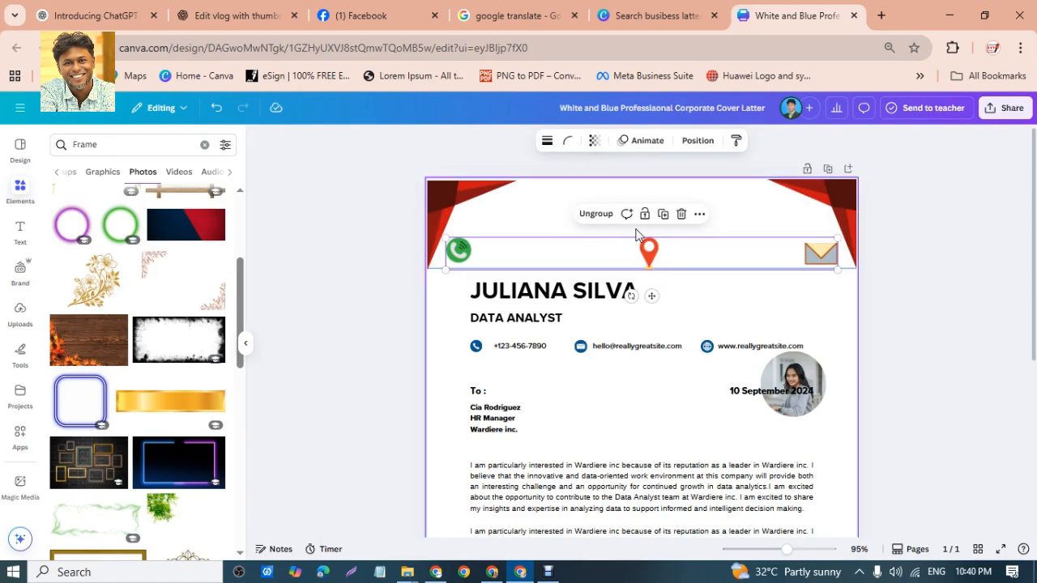
# - Ungroup the header icons and shrink the location pin and the phone icon individually
pyautogui.click(603, 214)
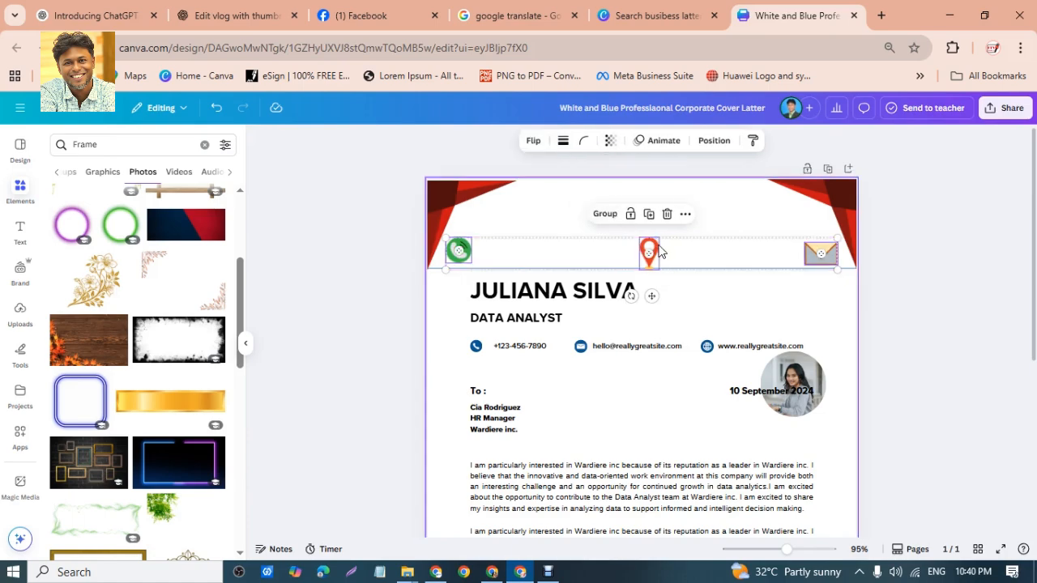
pyautogui.click(655, 251)
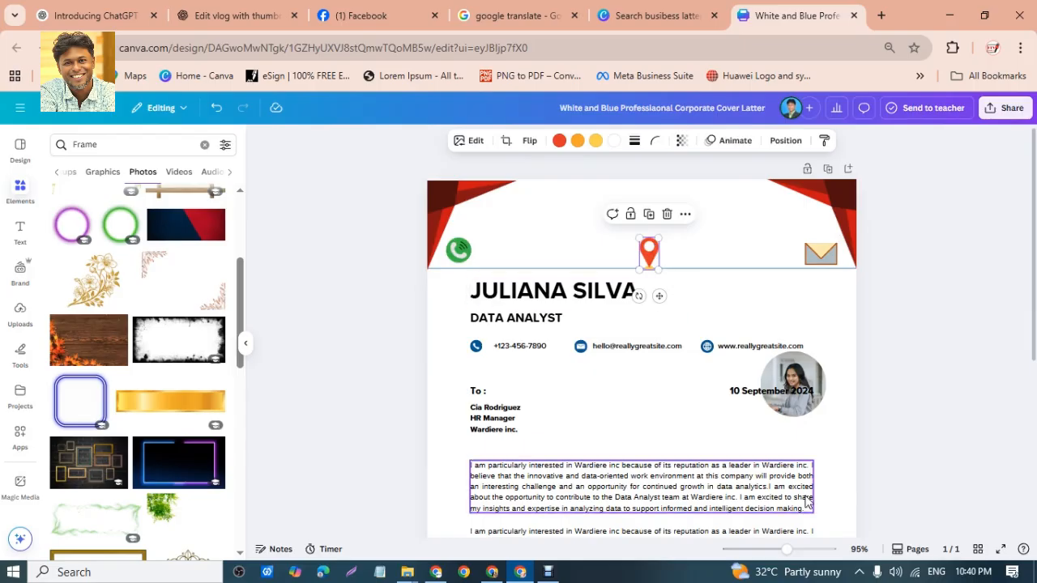
pyautogui.click(800, 549)
pyautogui.scroll(4, 785, 478)
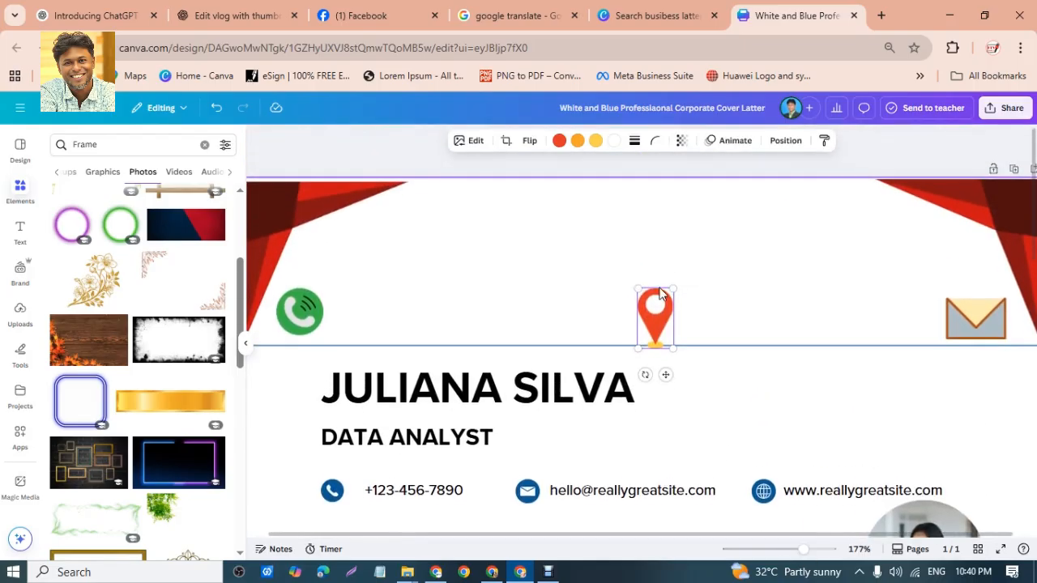
pyautogui.moveTo(673, 288); pyautogui.dragTo(658, 314)
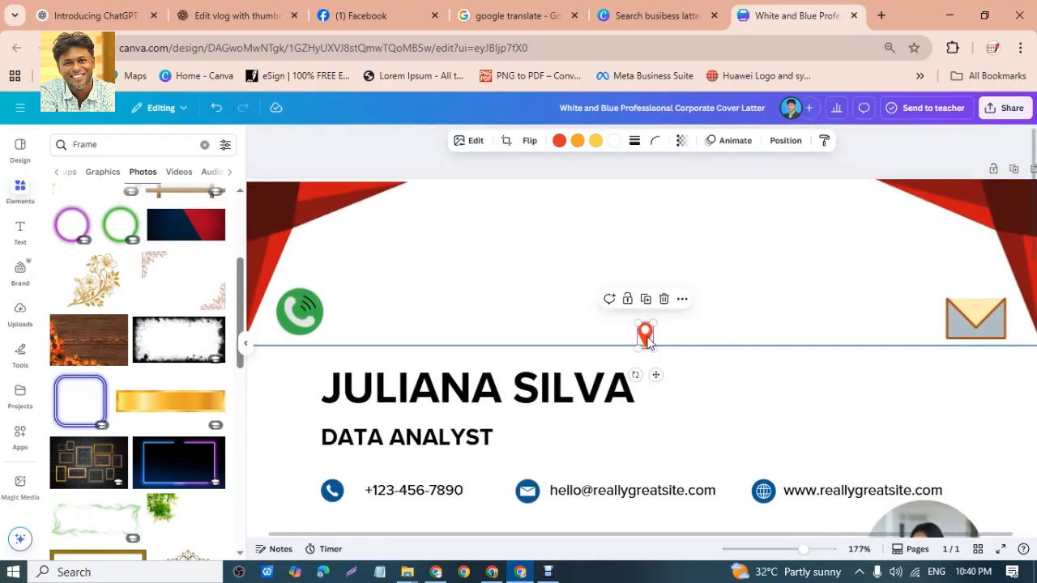
pyautogui.click(310, 297)
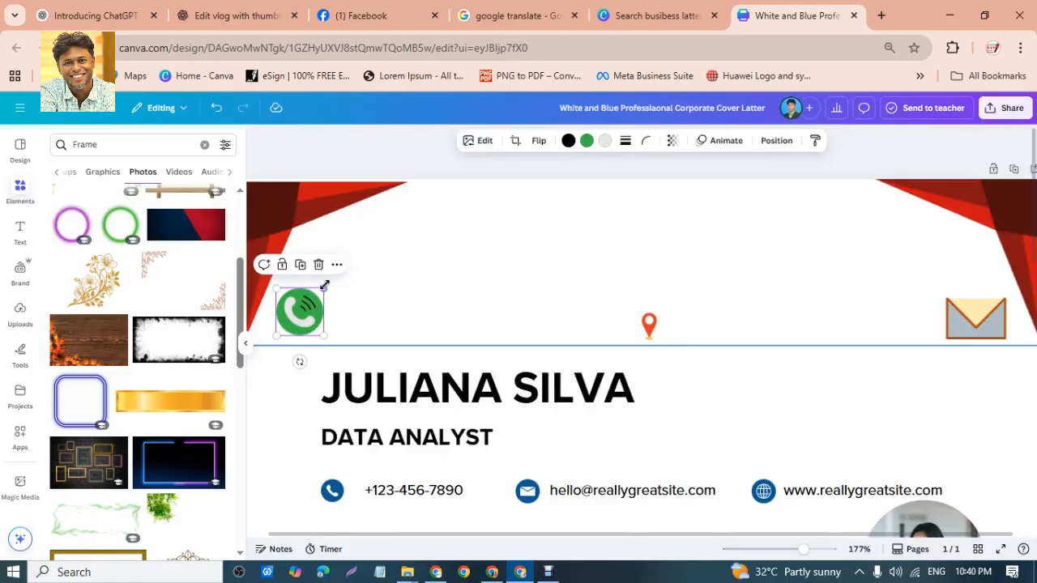
pyautogui.moveTo(324, 285); pyautogui.dragTo(303, 316)
# - Shrink the envelope icon and shift it left, and move the pin left to about midway between the phone and envelope
pyautogui.click(980, 332)
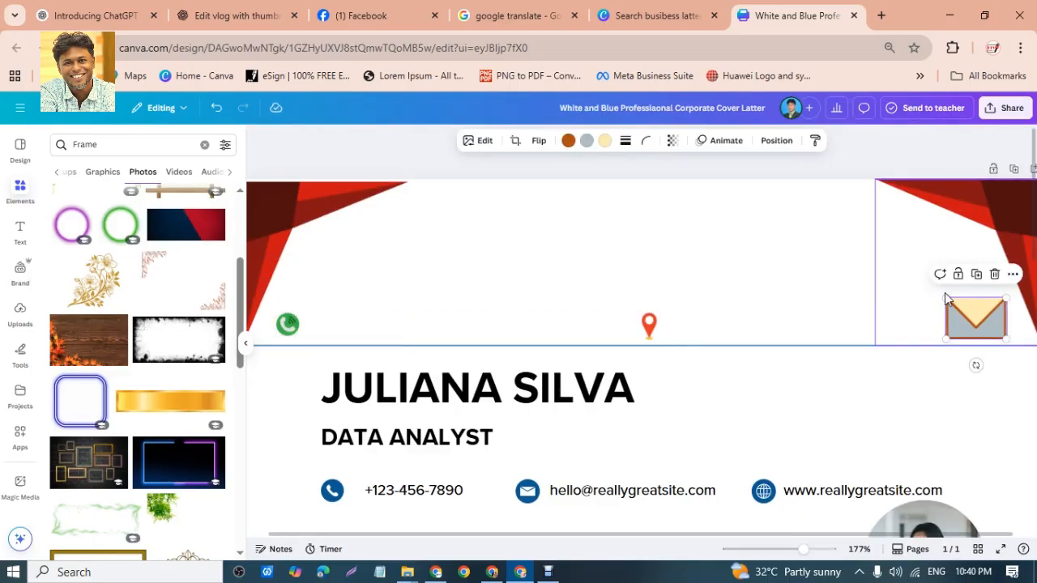
pyautogui.moveTo(961, 318); pyautogui.dragTo(821, 322)
pyautogui.moveTo(649, 325); pyautogui.dragTo(579, 325)
pyautogui.click(842, 328)
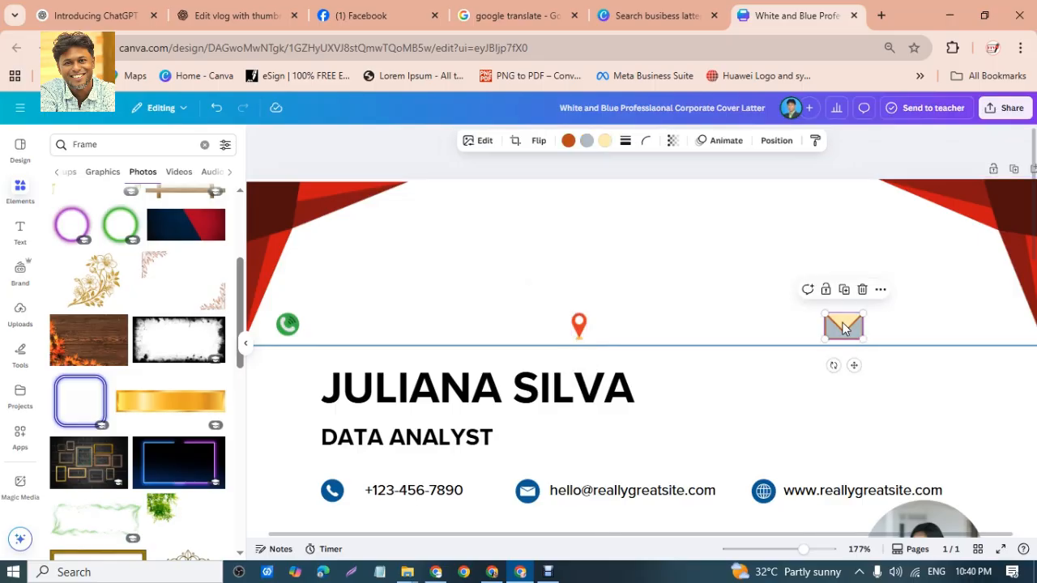
pyautogui.moveTo(822, 310); pyautogui.dragTo(824, 312)
pyautogui.click(585, 294)
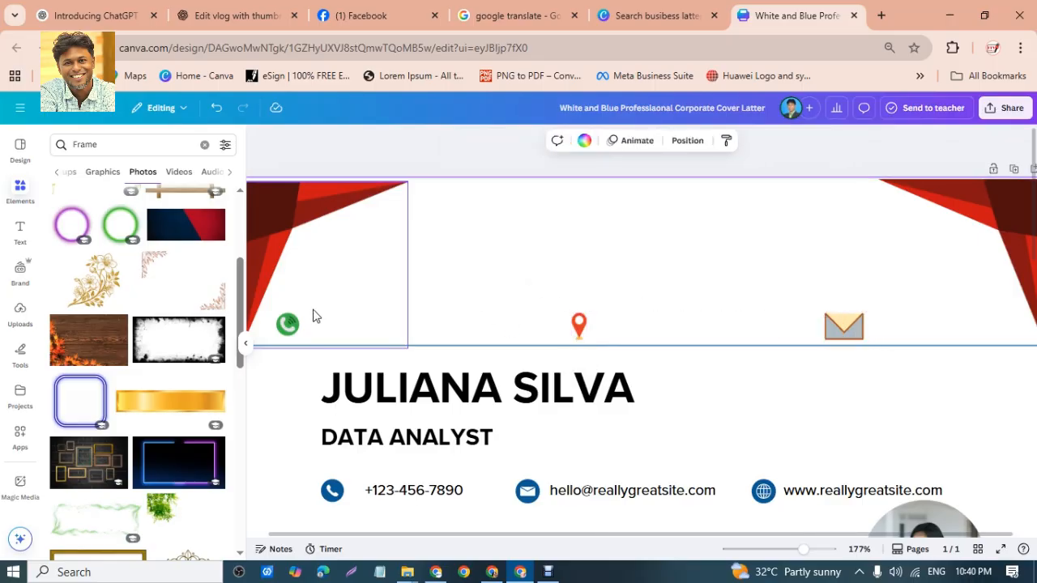
# - Add a heading text box in the default style to the page
pyautogui.scroll(3, 177, 262)
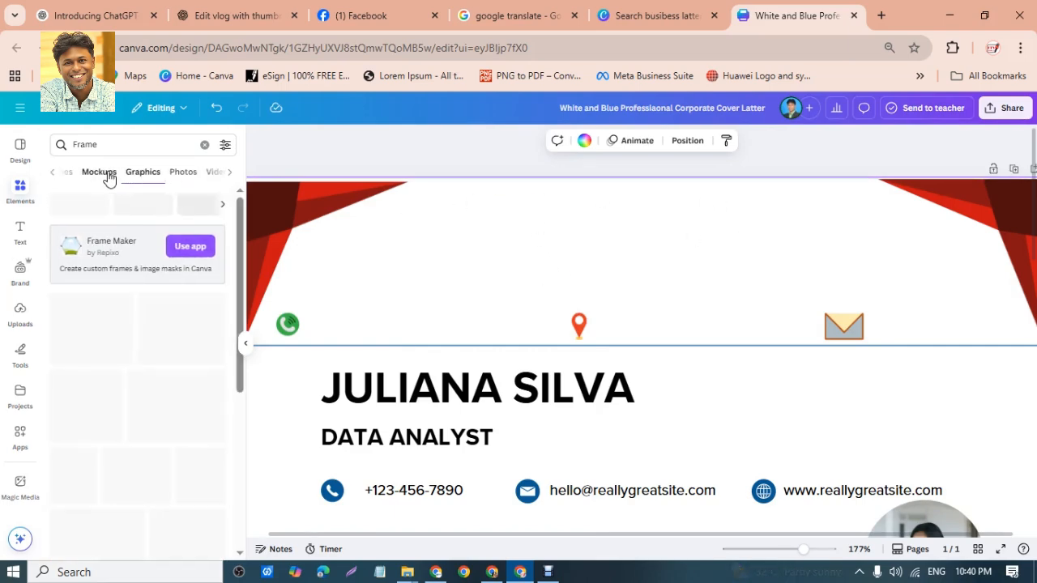
pyautogui.click(61, 172)
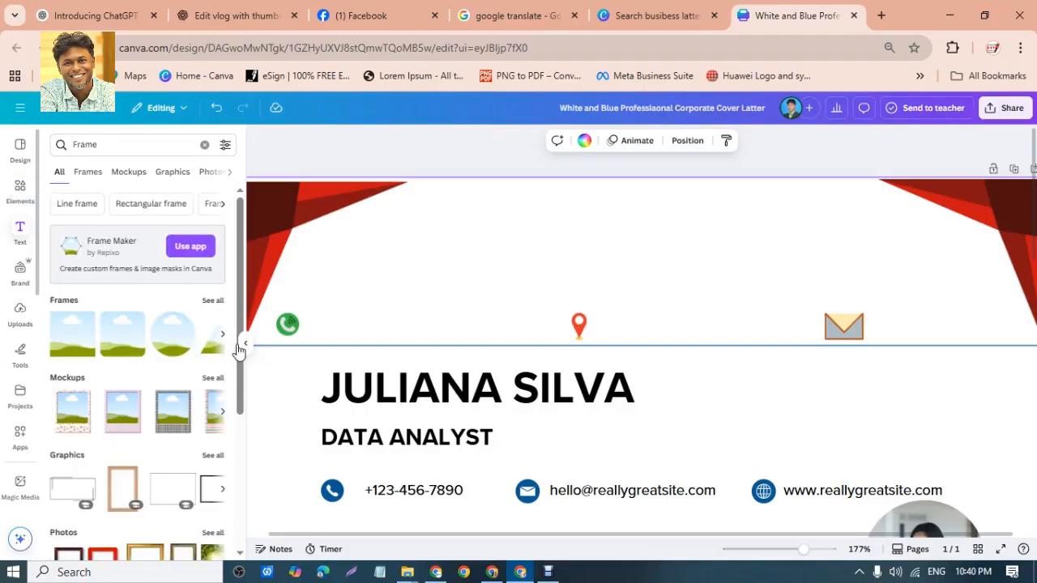
pyautogui.click(18, 232)
pyautogui.click(134, 269)
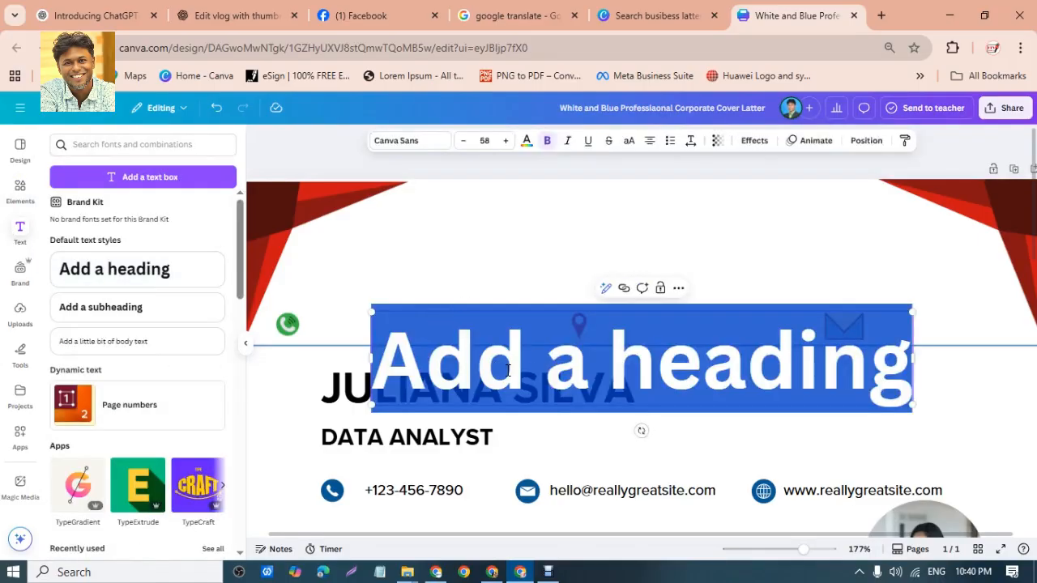
# - Replace the placeholder text of the new heading with "All Hera"
pyautogui.click(529, 379)
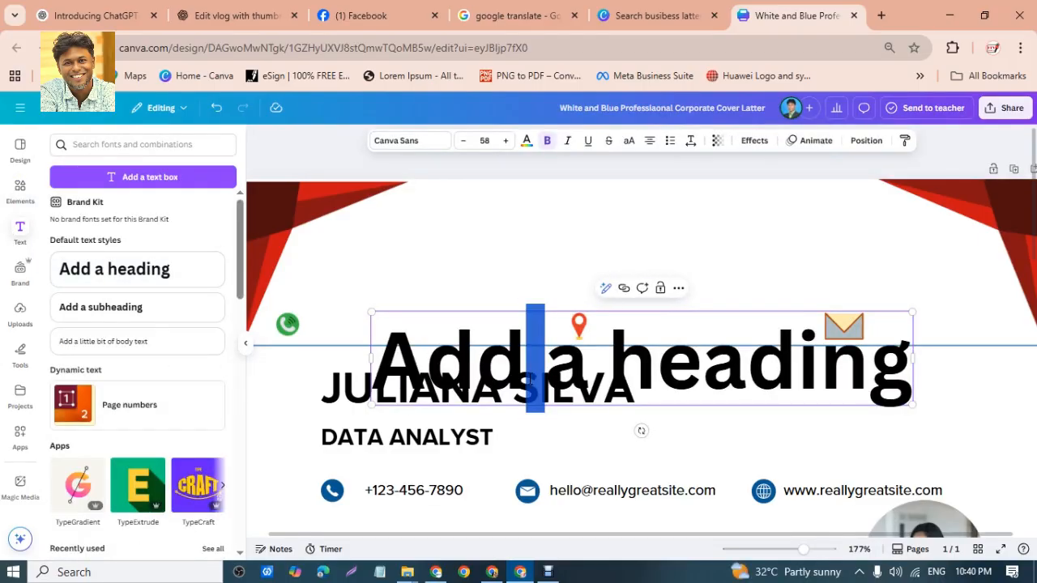
pyautogui.hotkey('ctrl', 'a')
pyautogui.write('al')
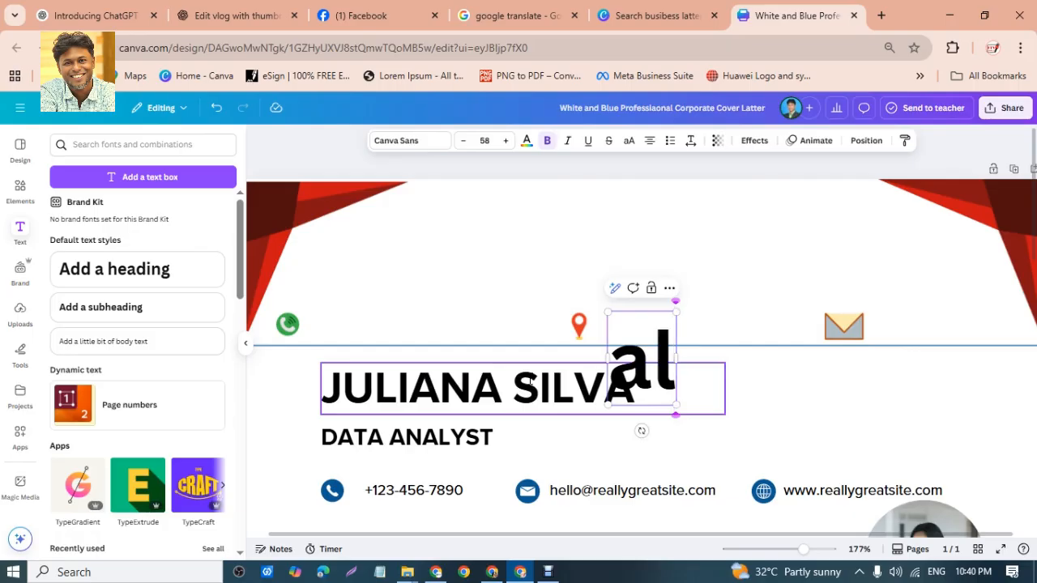
pyautogui.press('BackSpace')
pyautogui.press('BackSpace')
pyautogui.write('All h')
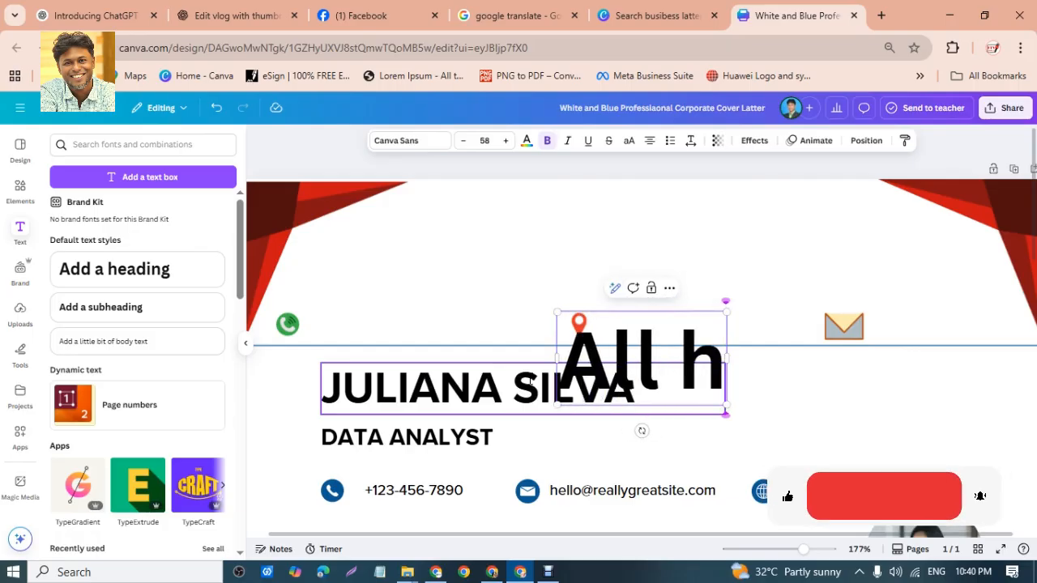
pyautogui.write('era')
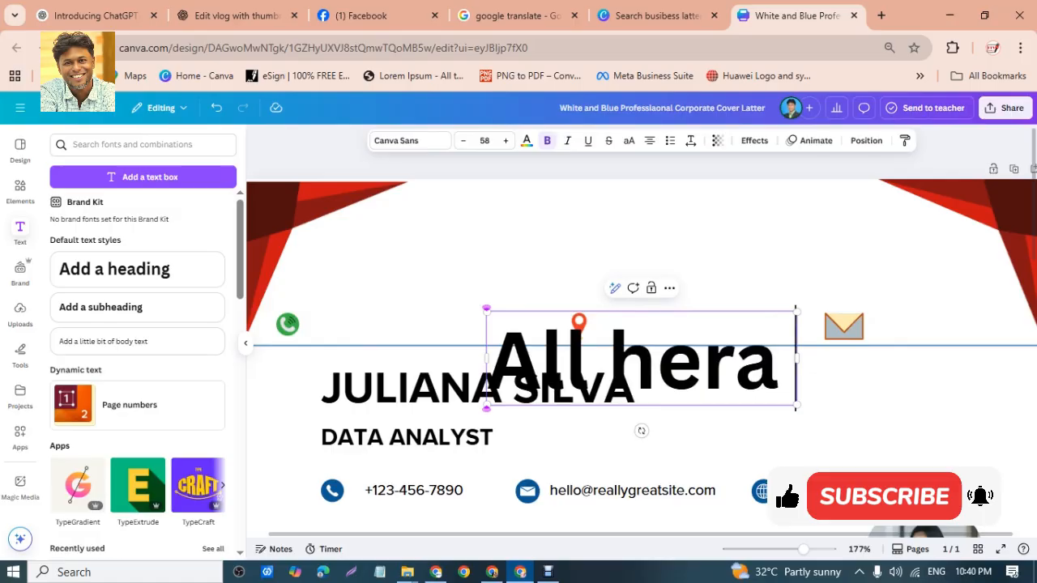
pyautogui.press('BackSpace')
pyautogui.press('BackSpace')
pyautogui.press('BackSpace')
pyautogui.press('BackSpace')
pyautogui.press('BackSpace')
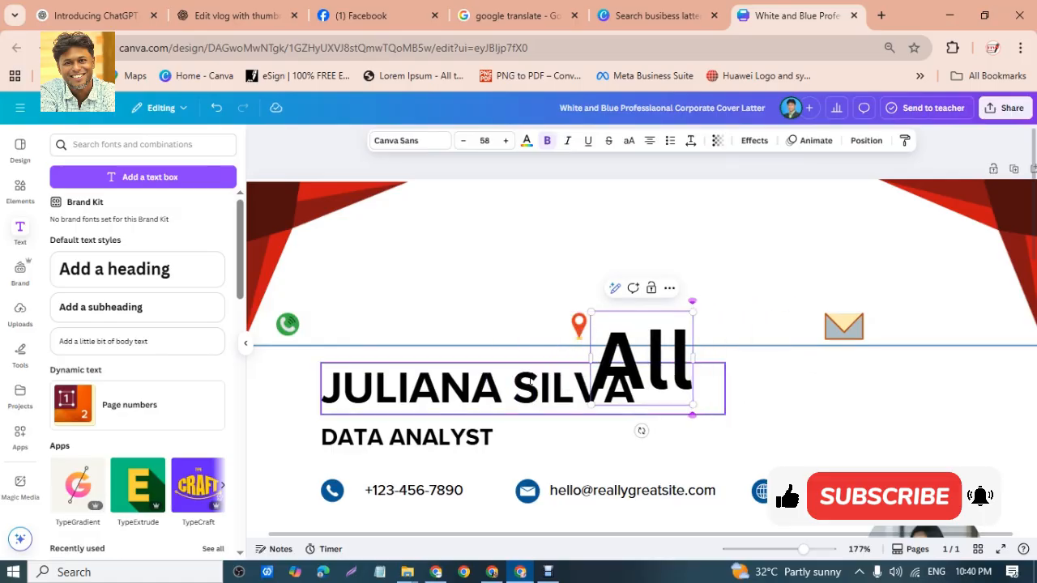
pyautogui.write('hera')
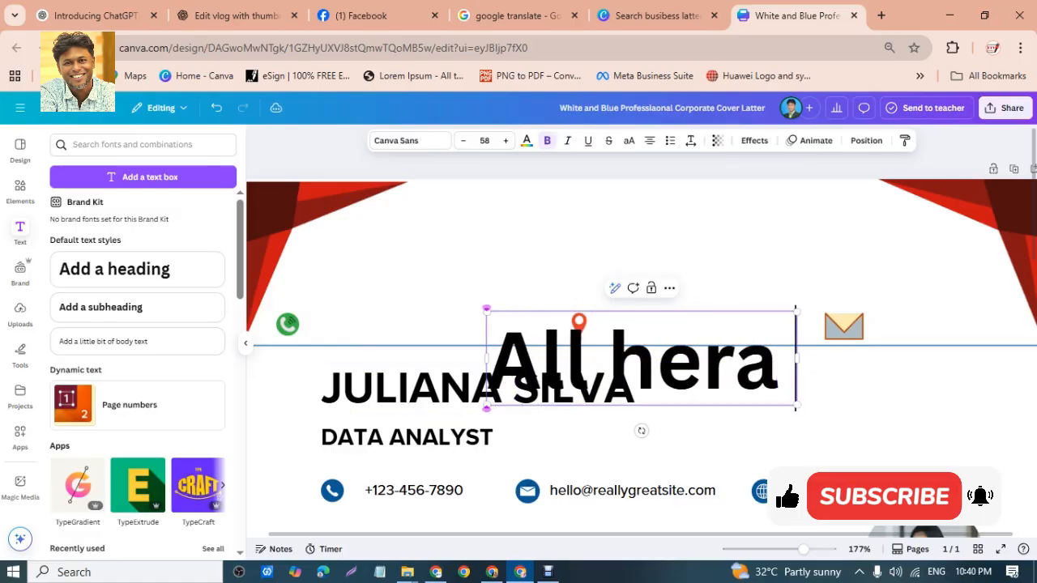
pyautogui.press('BackSpace')
pyautogui.press('BackSpace')
pyautogui.press('BackSpace')
pyautogui.press('BackSpace')
pyautogui.press('BackSpace')
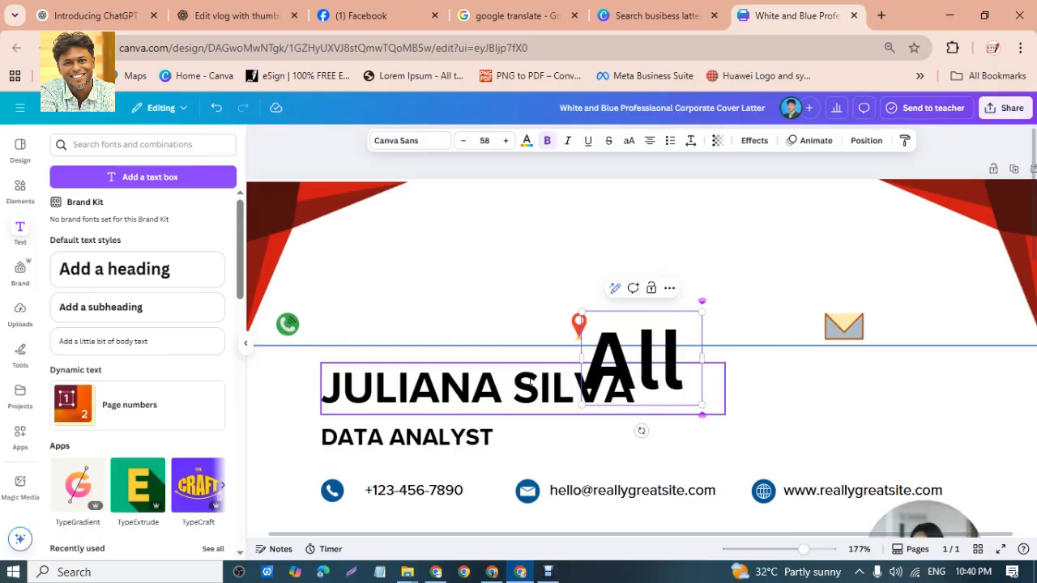
pyautogui.write('Hera')
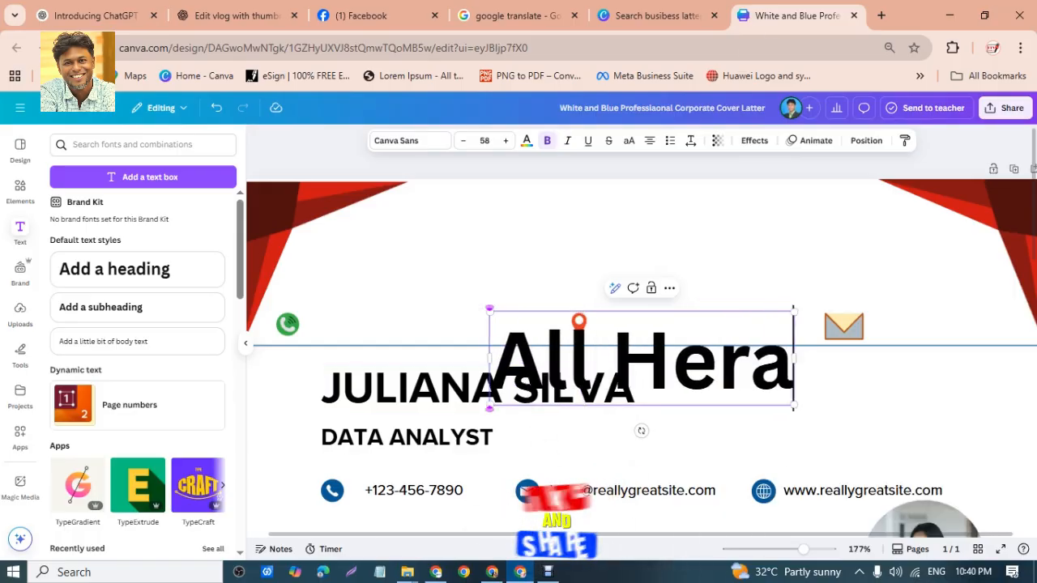
# - Extend the heading with the word "Mosq", capitalizing its first letter
pyautogui.write(' mosq')
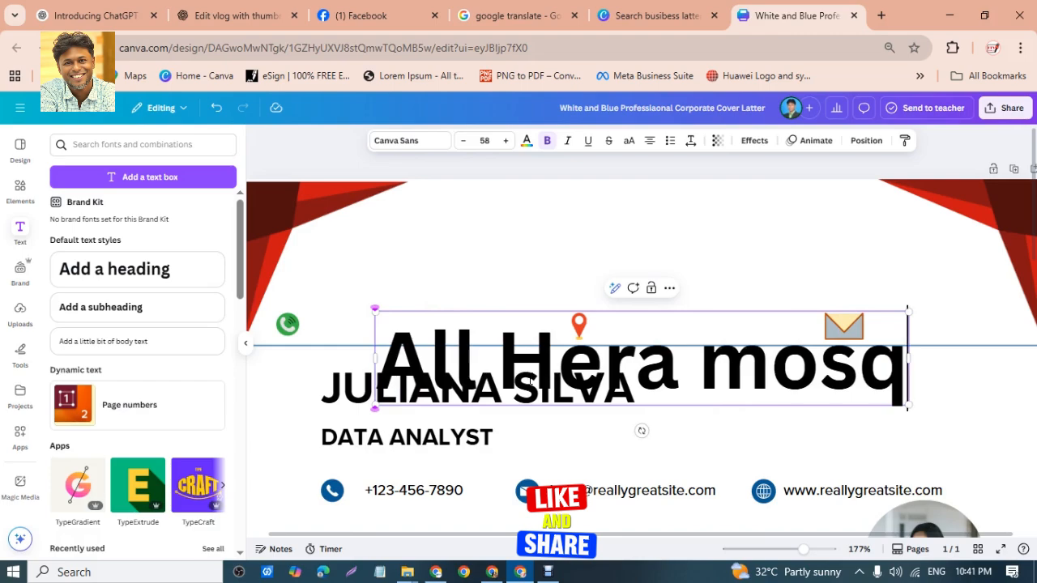
pyautogui.press('Left')
pyautogui.press('Left')
pyautogui.press('Left')
pyautogui.press('BackSpace')
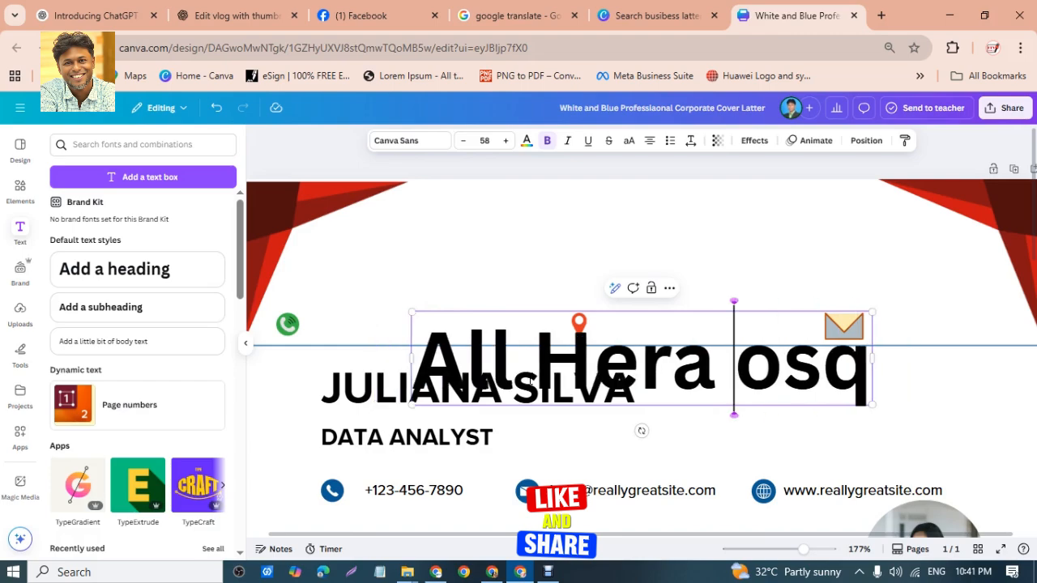
pyautogui.write('M')
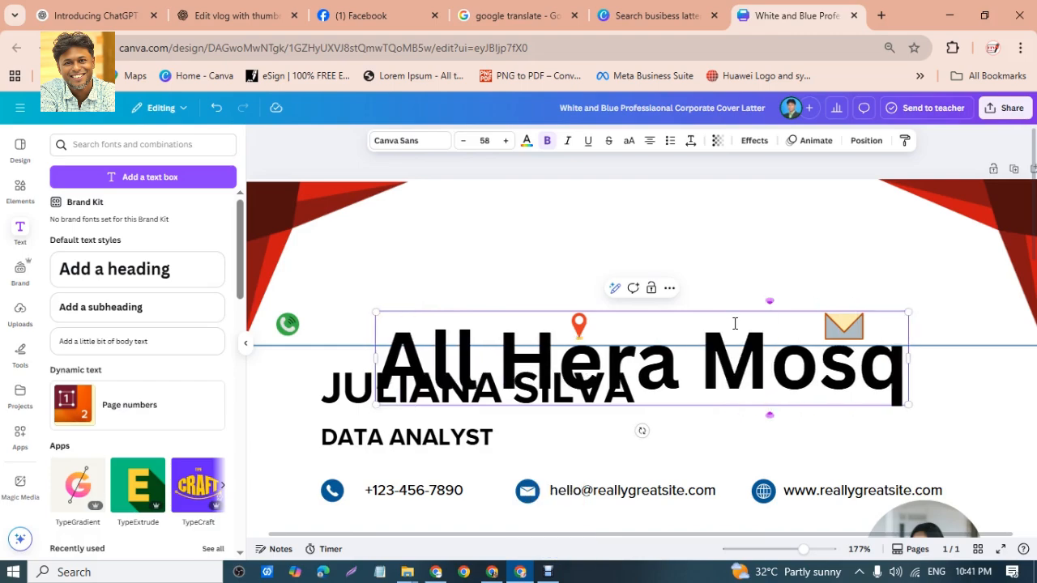
# - Move the heading to the top of the page between the red corner graphics, shrink it to fit, and deselect it
pyautogui.moveTo(853, 367); pyautogui.dragTo(853, 244)
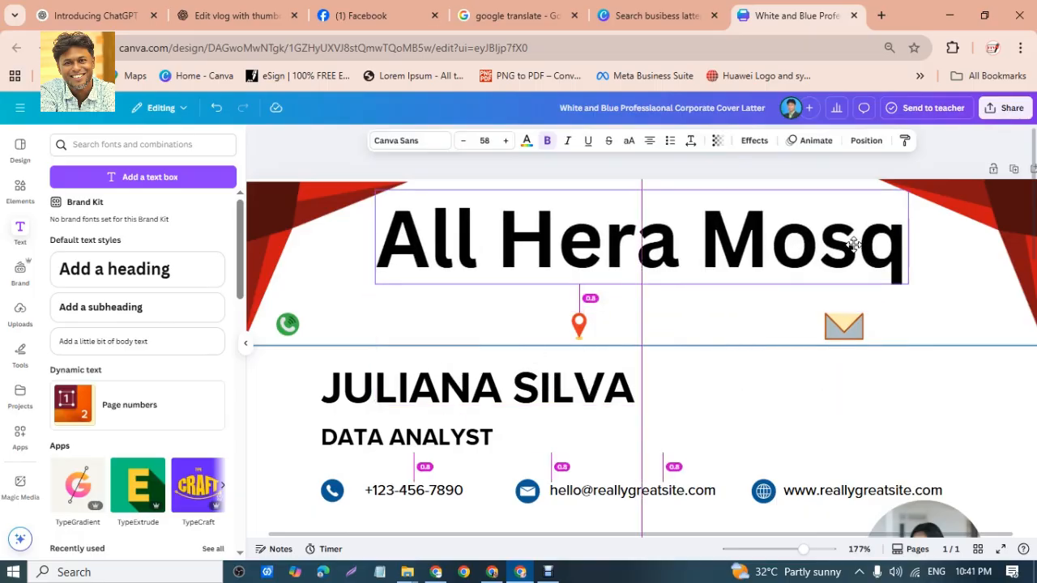
pyautogui.moveTo(905, 280); pyautogui.dragTo(825, 265)
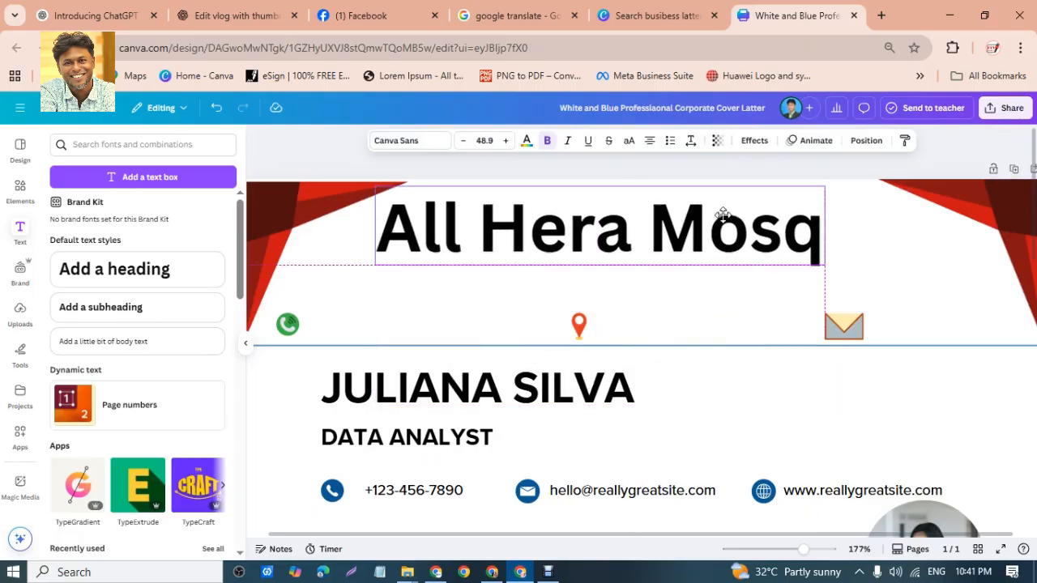
pyautogui.moveTo(723, 215); pyautogui.dragTo(747, 208)
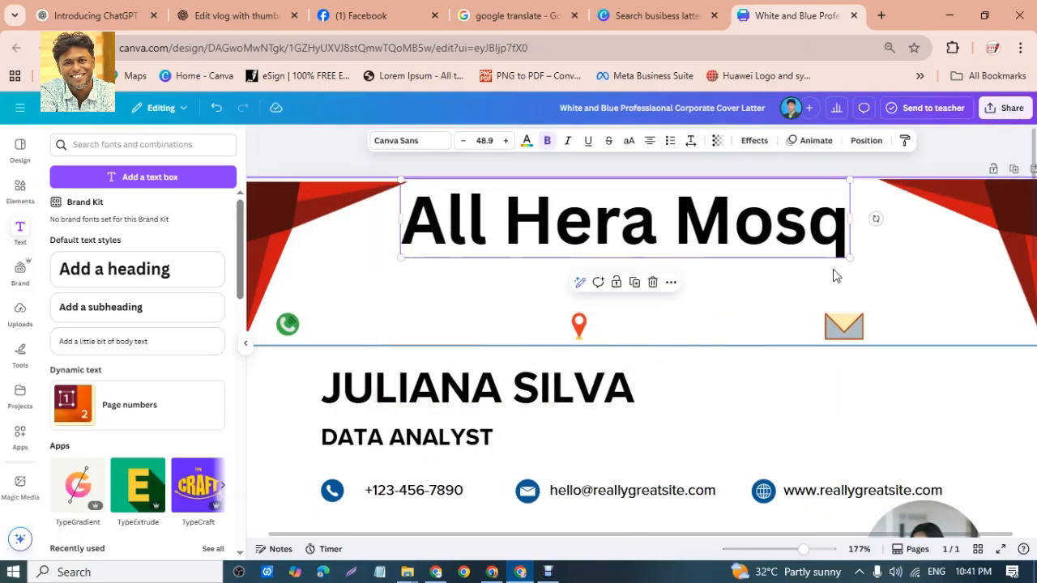
pyautogui.moveTo(851, 259); pyautogui.dragTo(776, 244)
pyautogui.moveTo(698, 223); pyautogui.dragTo(725, 217)
pyautogui.click(421, 276)
pyautogui.click(521, 315)
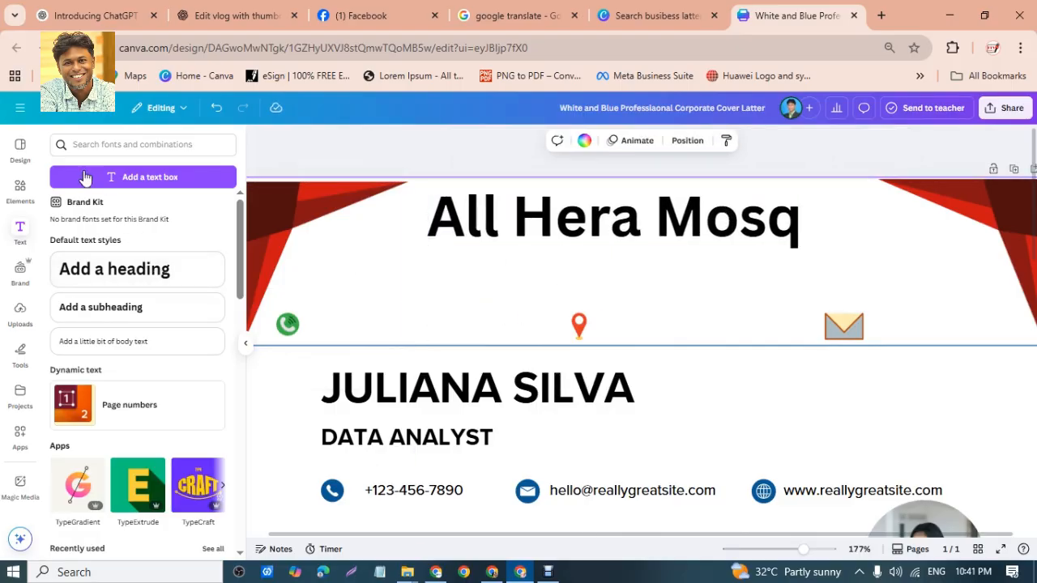
# - Look through the frame and mockup elements, the design templates, the drawing tools, Magic Media and the available apps
pyautogui.click(24, 192)
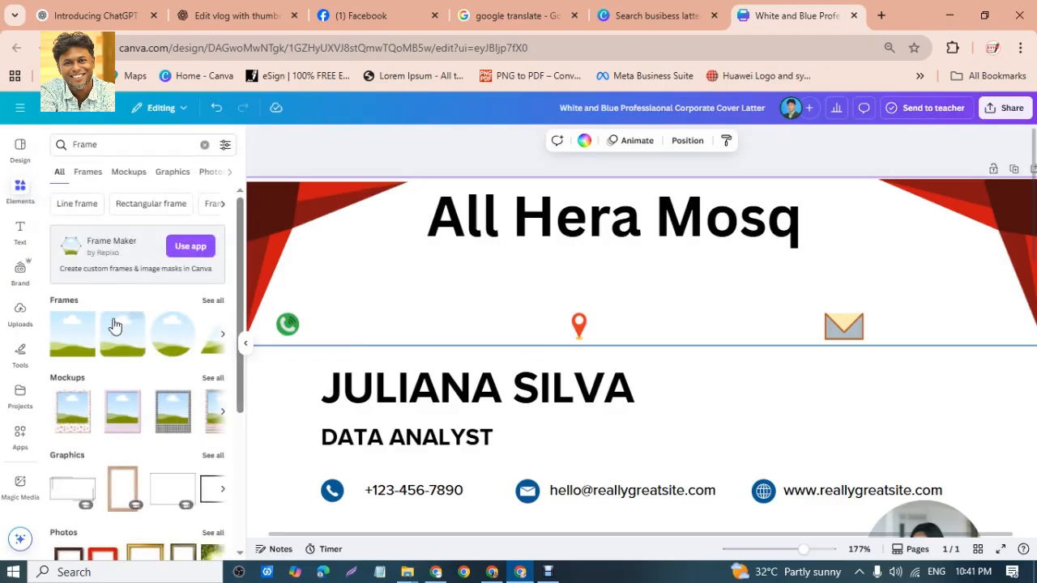
pyautogui.scroll(-1, 113, 324)
pyautogui.click(87, 173)
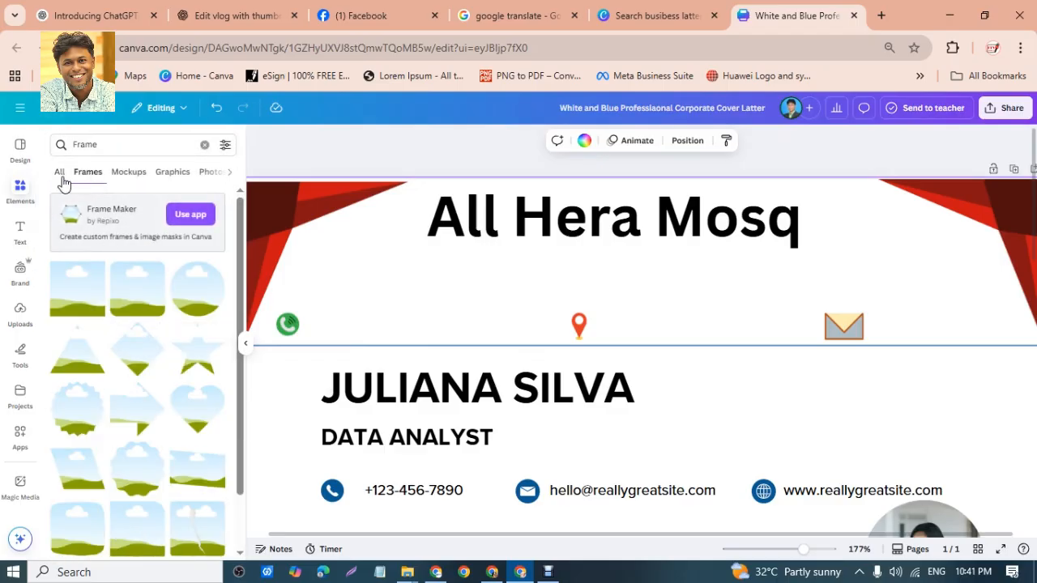
pyautogui.click(63, 180)
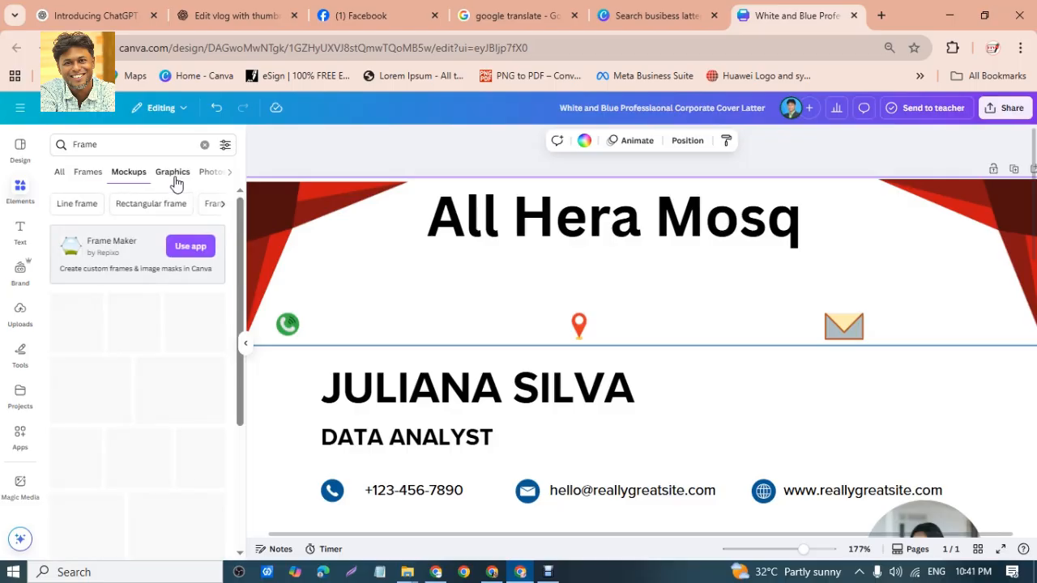
pyautogui.click(128, 173)
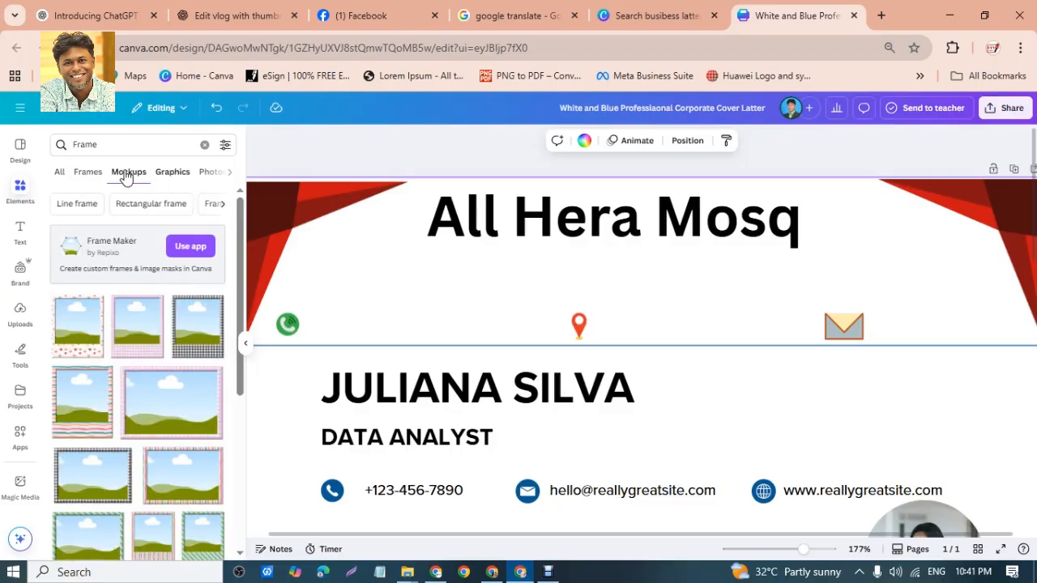
pyautogui.click(26, 280)
pyautogui.click(24, 154)
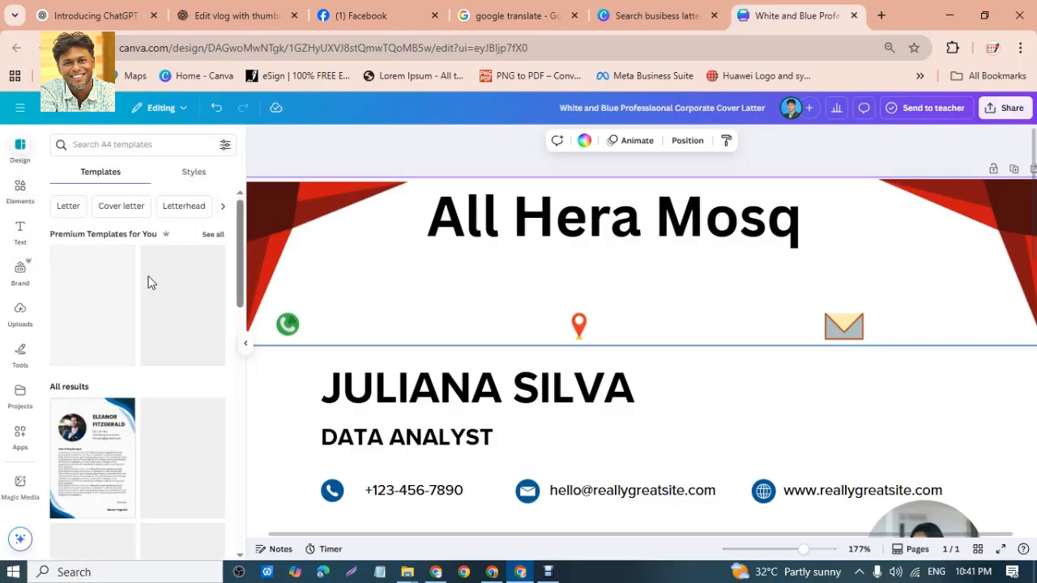
pyautogui.click(20, 355)
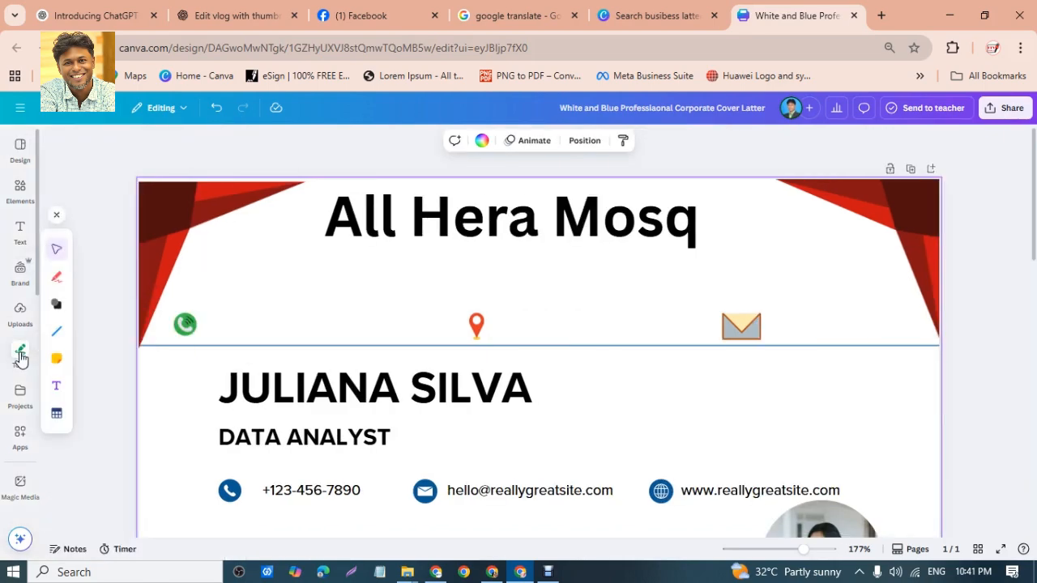
pyautogui.scroll(-2, 25, 380)
pyautogui.click(19, 359)
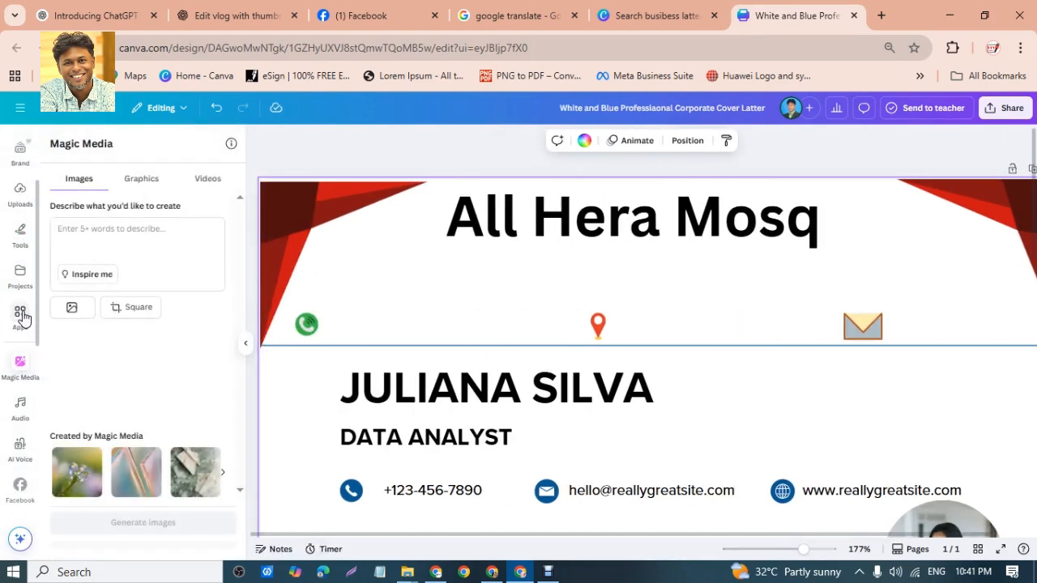
pyautogui.click(20, 412)
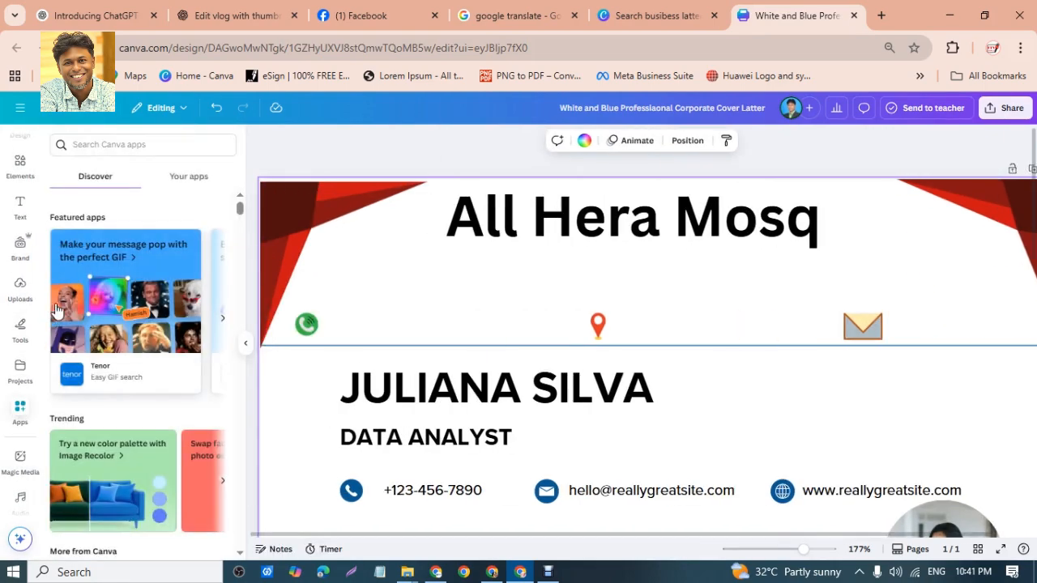
pyautogui.click(191, 178)
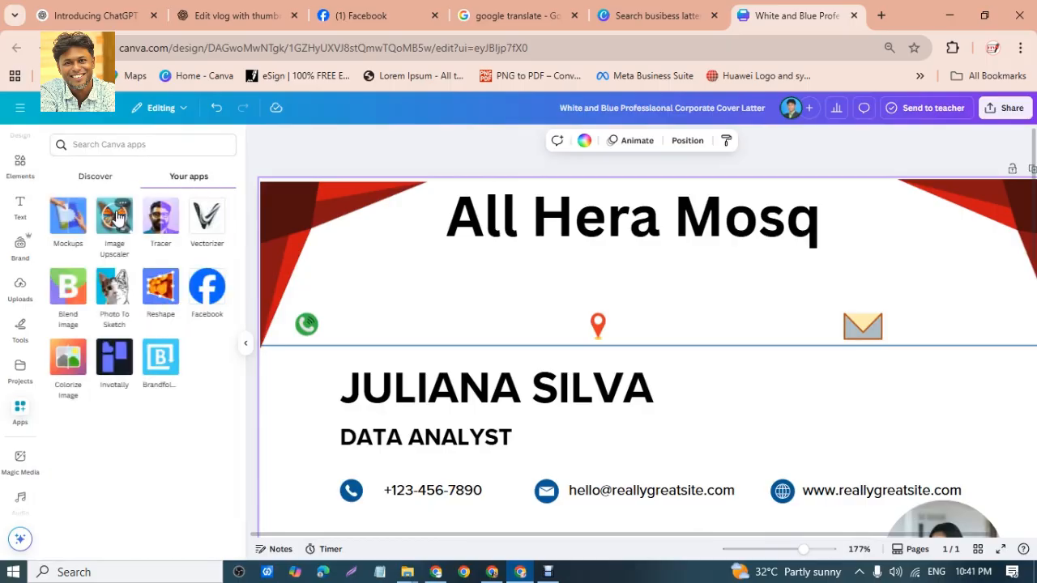
pyautogui.click(81, 180)
# - Browse the suggested element searches through to "Geometric shape" and add the red gradient slanted shape to the page
pyautogui.click(20, 167)
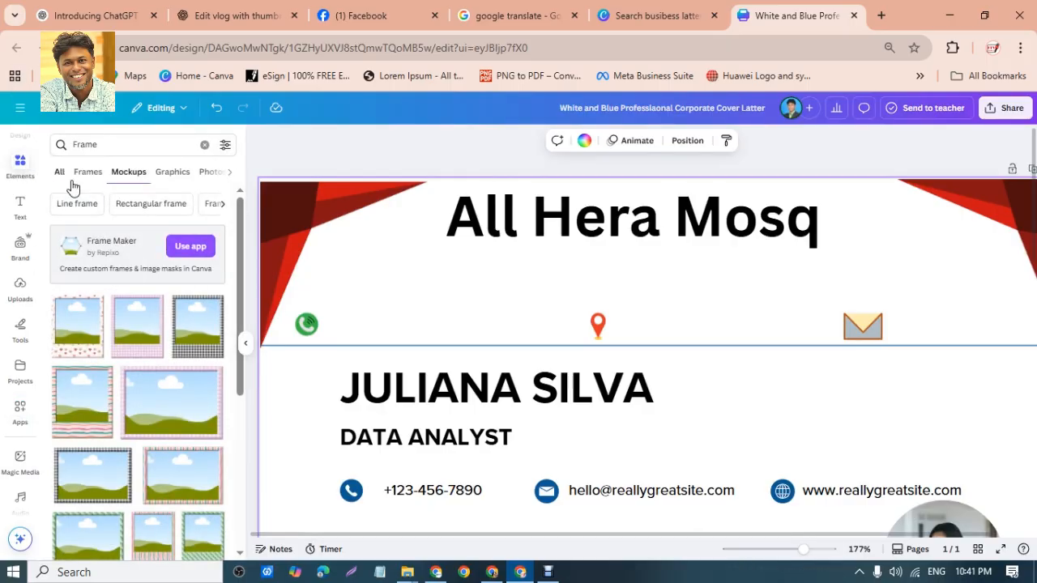
pyautogui.click(136, 206)
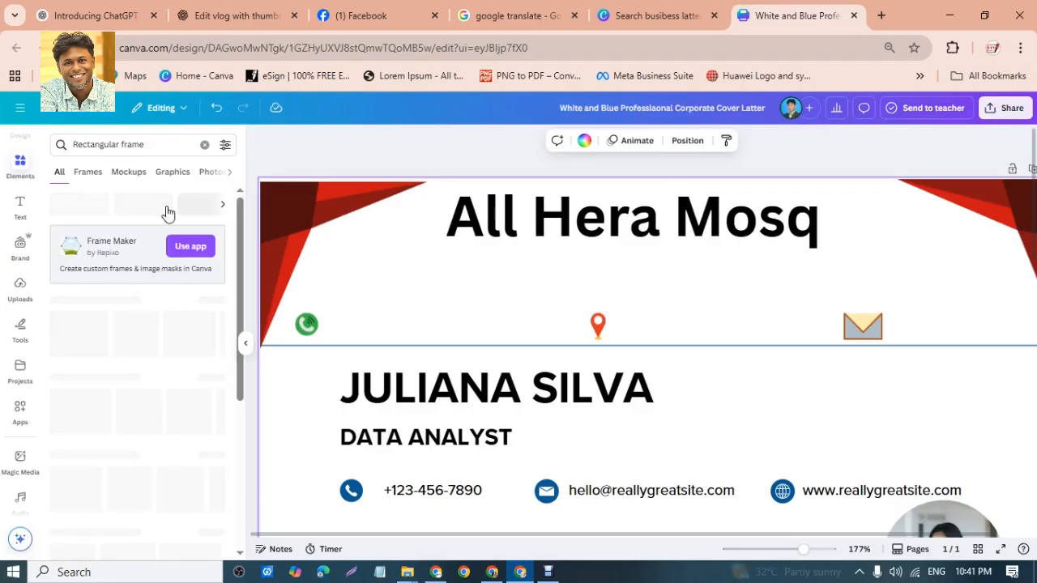
pyautogui.click(221, 207)
pyautogui.click(157, 207)
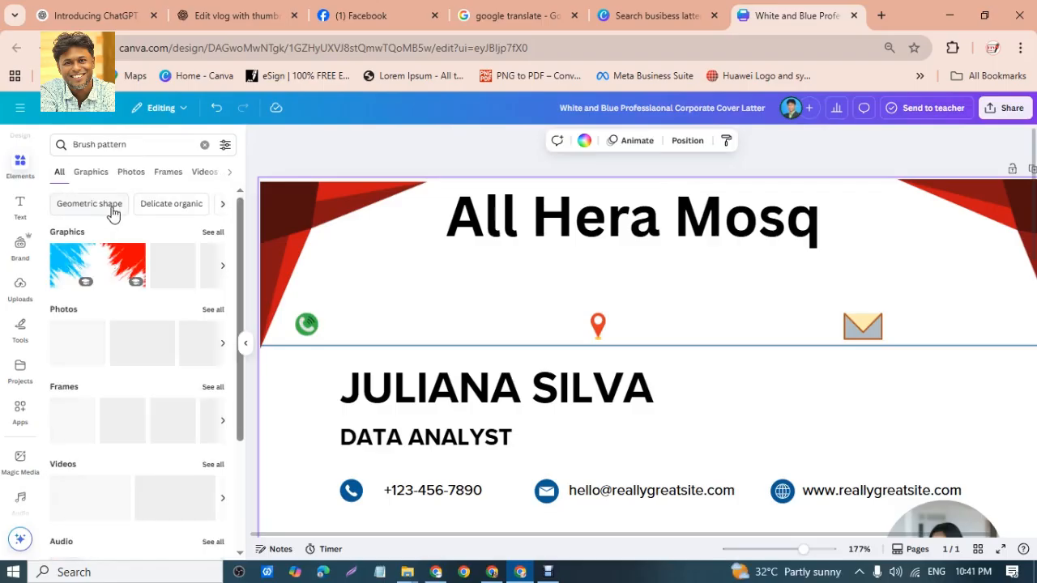
pyautogui.click(104, 206)
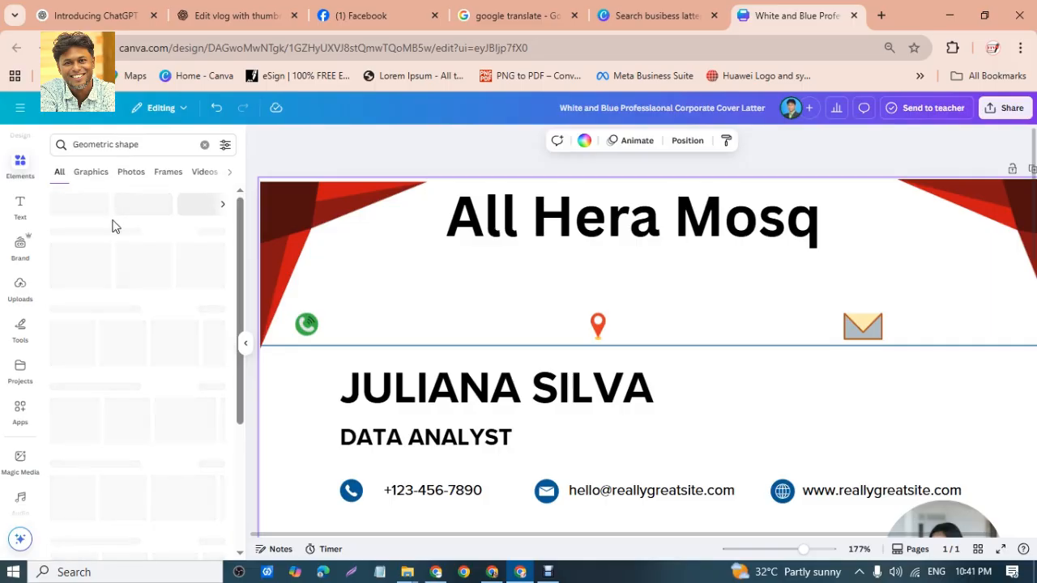
pyautogui.scroll(-1, 136, 419)
pyautogui.scroll(-4, 130, 414)
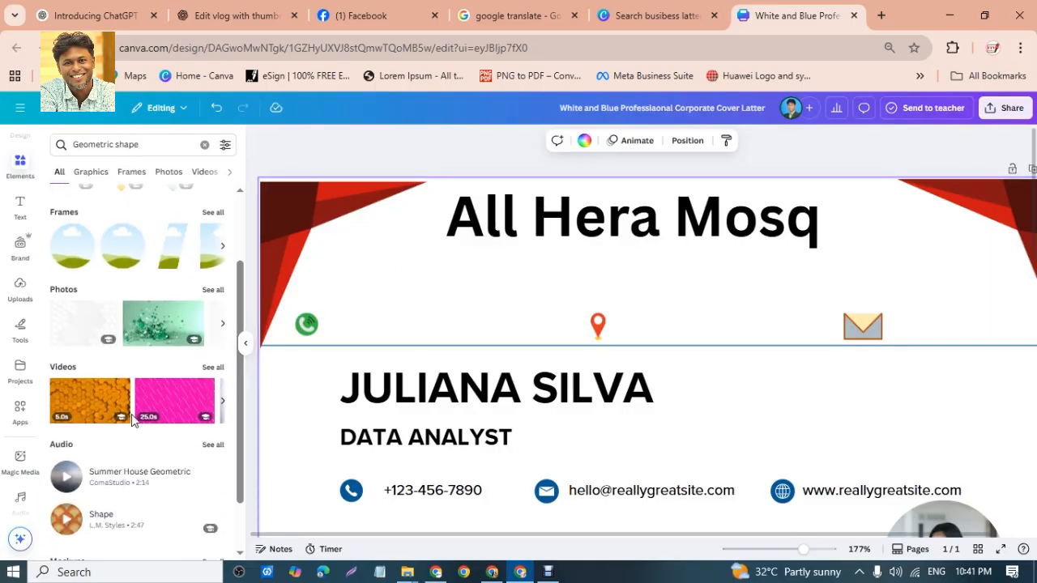
pyautogui.scroll(5, 100, 377)
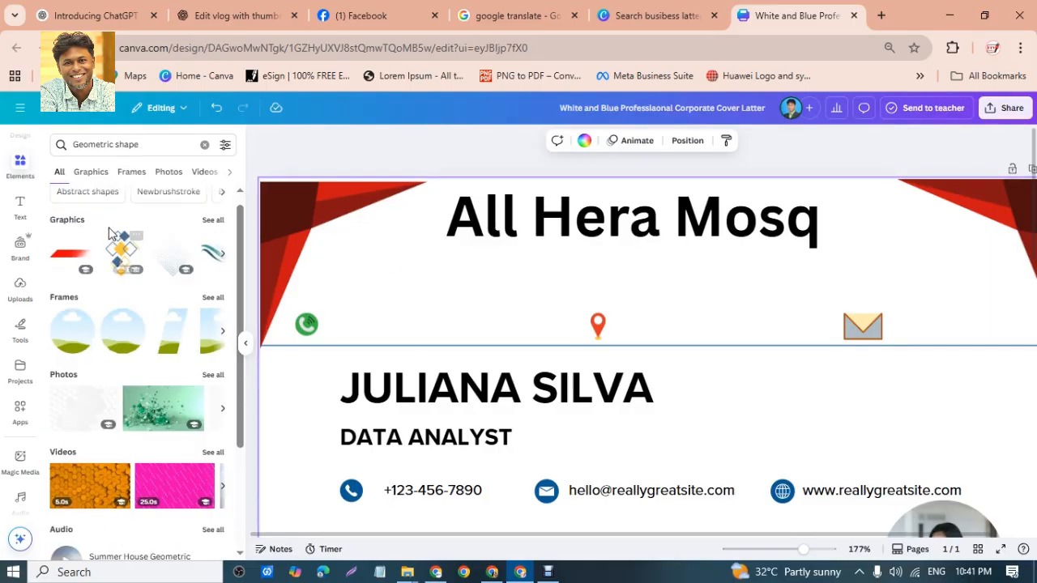
pyautogui.click(63, 274)
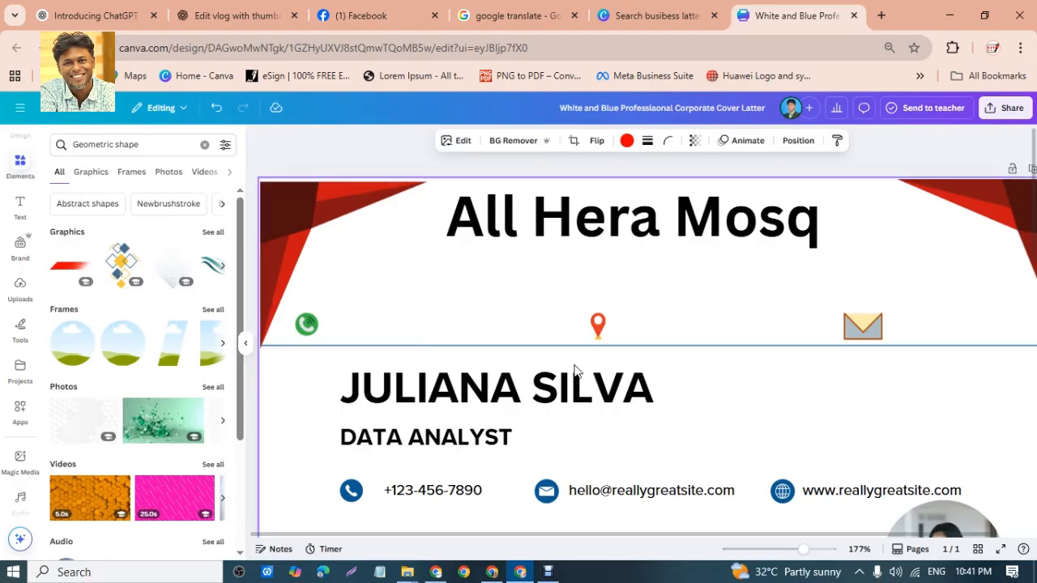
# - Move the red gradient shape up to the heading above the contact icons and widen it past the page's left edge
pyautogui.scroll(-3, 571, 379)
pyautogui.scroll(-2, 569, 388)
pyautogui.scroll(-3, 567, 386)
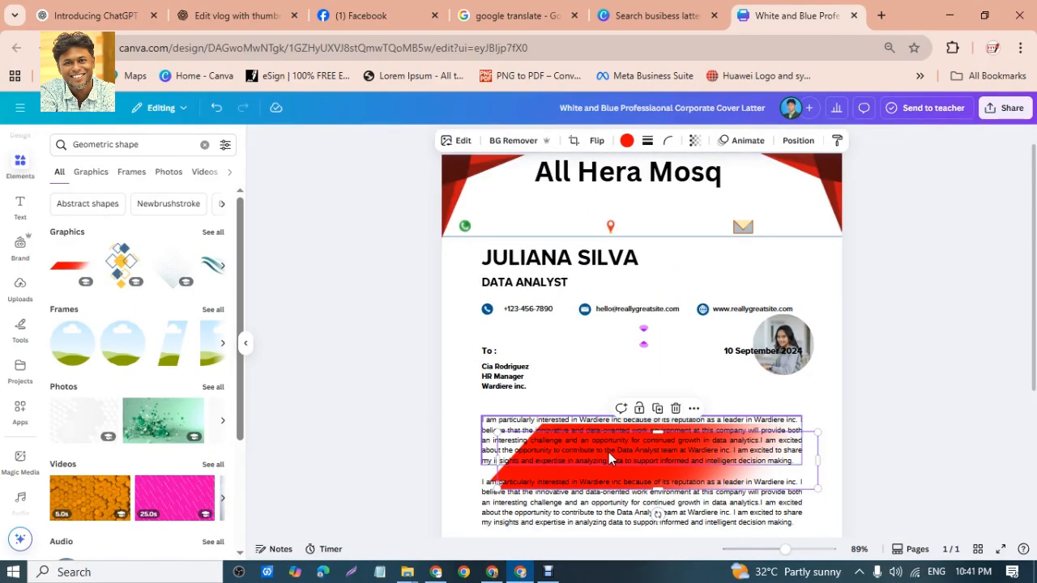
pyautogui.moveTo(609, 452); pyautogui.dragTo(568, 230)
pyautogui.scroll(3, 592, 275)
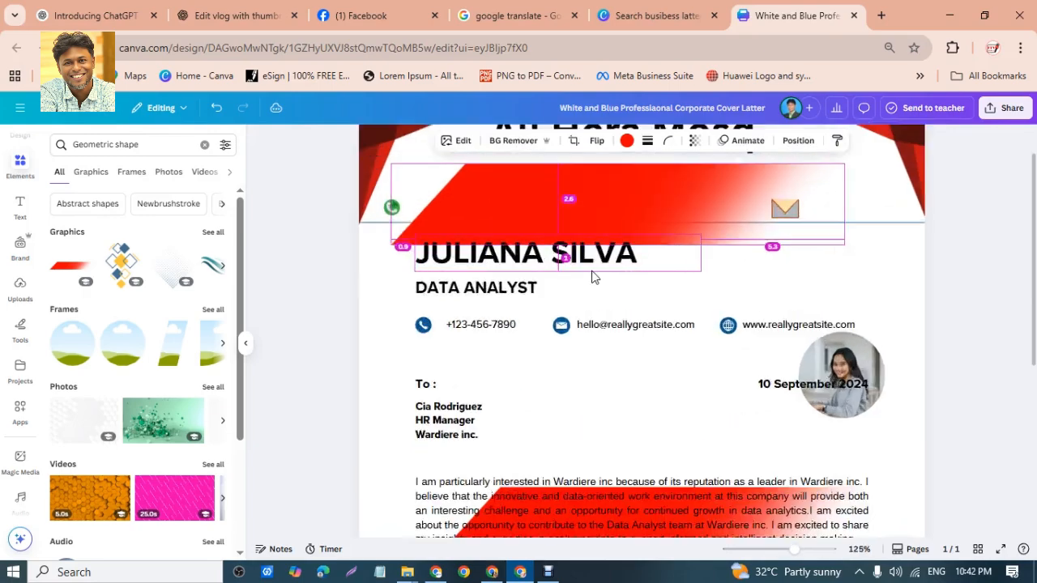
pyautogui.moveTo(708, 290); pyautogui.dragTo(704, 238)
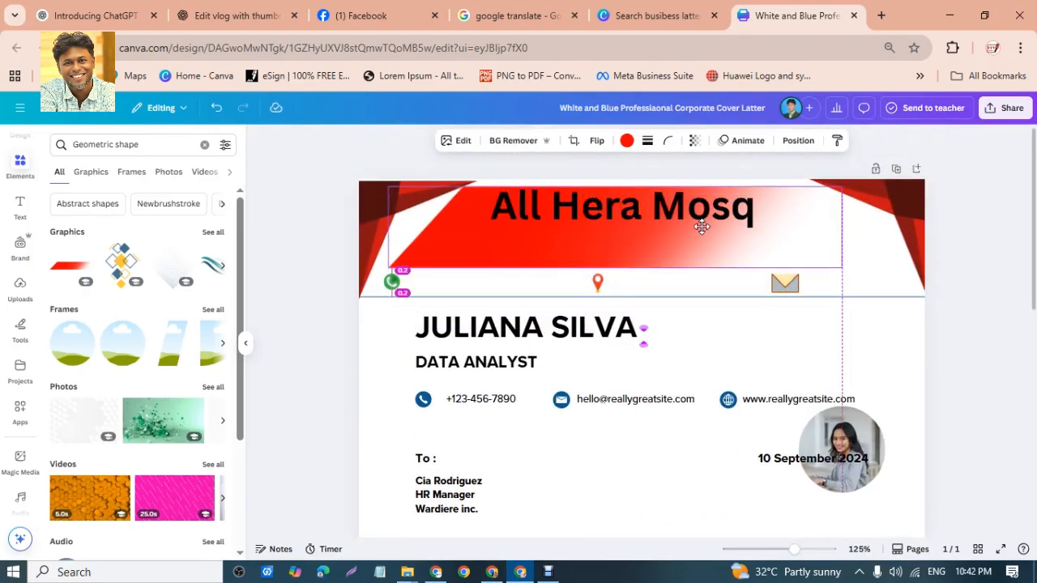
pyautogui.moveTo(388, 235); pyautogui.dragTo(299, 246)
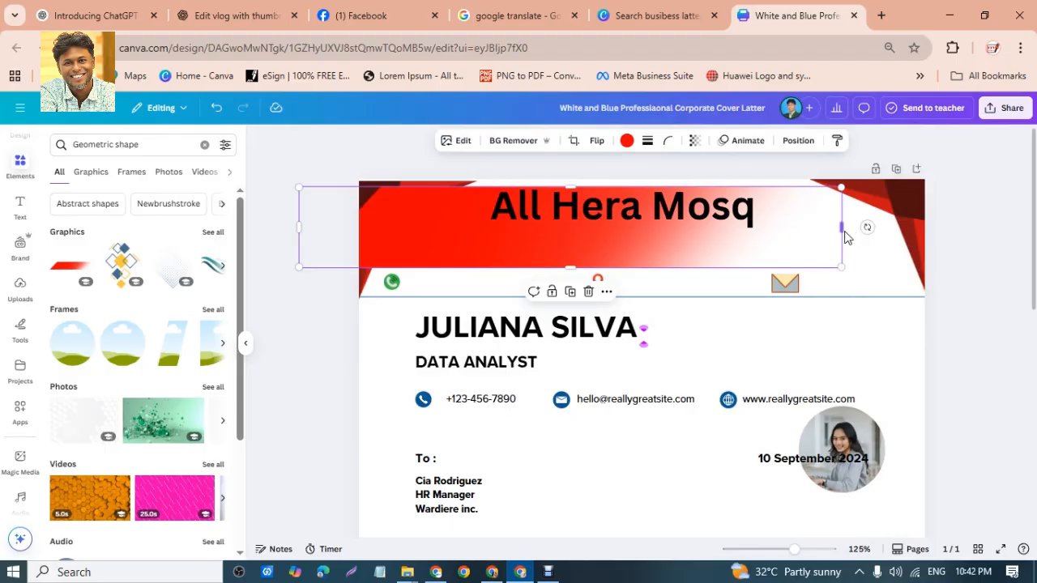
# - Widen the red gradient shape past the page's right edge and stretch it up to the page's top edge
pyautogui.moveTo(842, 226); pyautogui.dragTo(1013, 227)
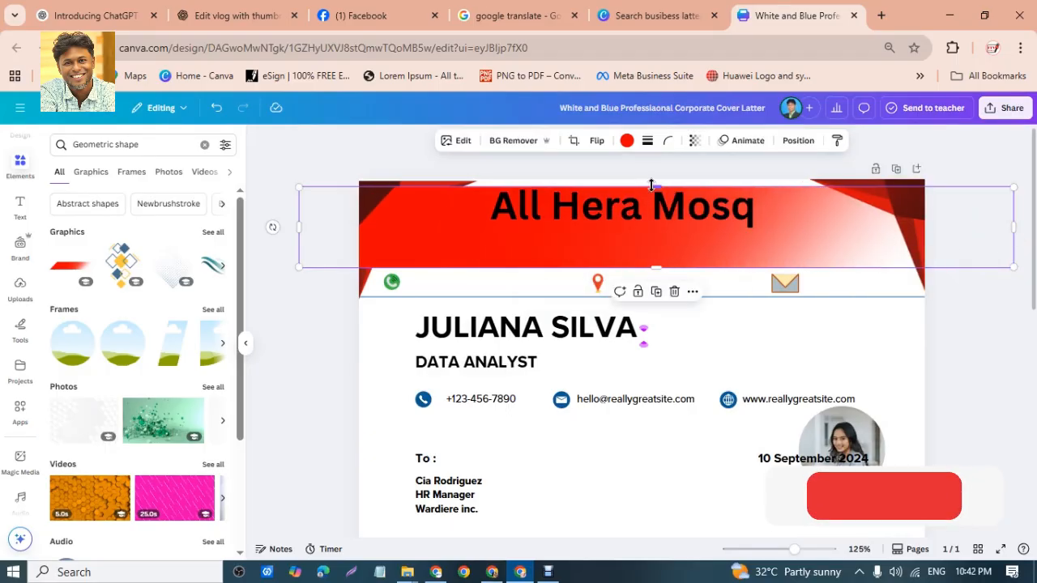
pyautogui.moveTo(659, 188); pyautogui.dragTo(660, 172)
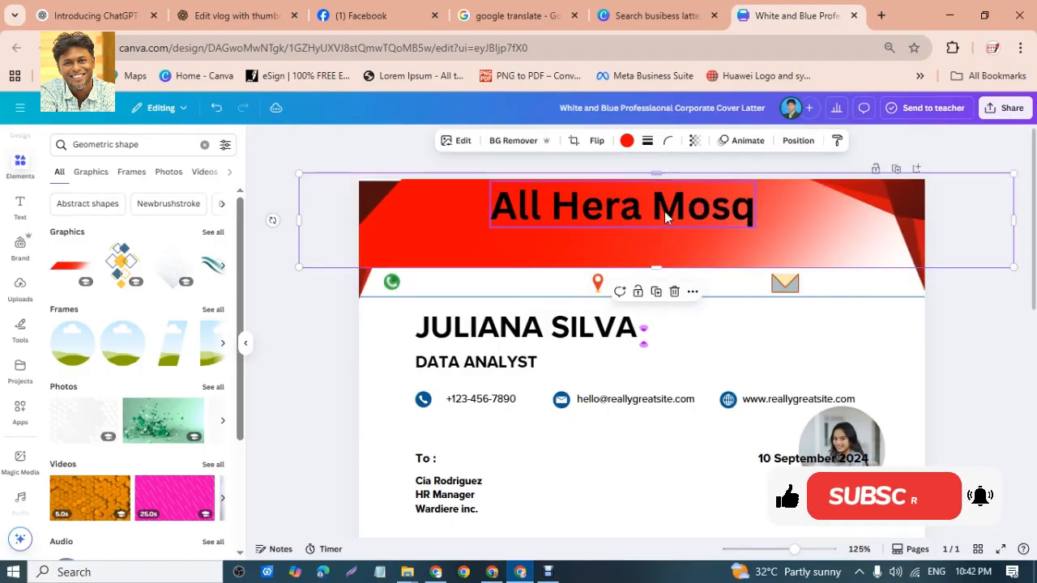
pyautogui.scroll(3, 641, 283)
pyautogui.scroll(2, 689, 271)
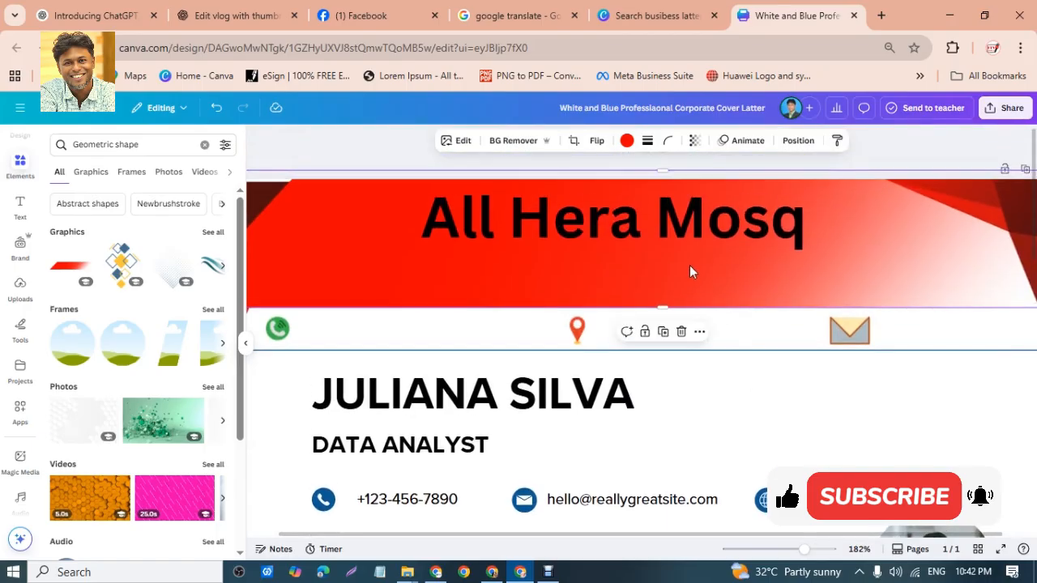
pyautogui.moveTo(664, 172); pyautogui.dragTo(664, 178)
pyautogui.scroll(-3, 709, 268)
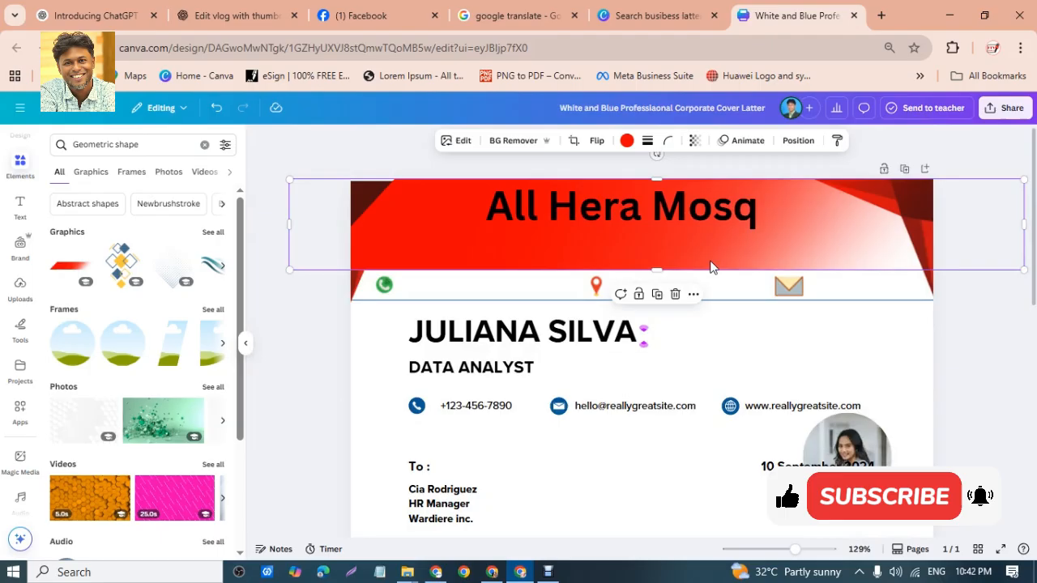
# - Send the red gradient shape to the back, behind both red corner graphics, and deselect it
pyautogui.rightClick(448, 232)
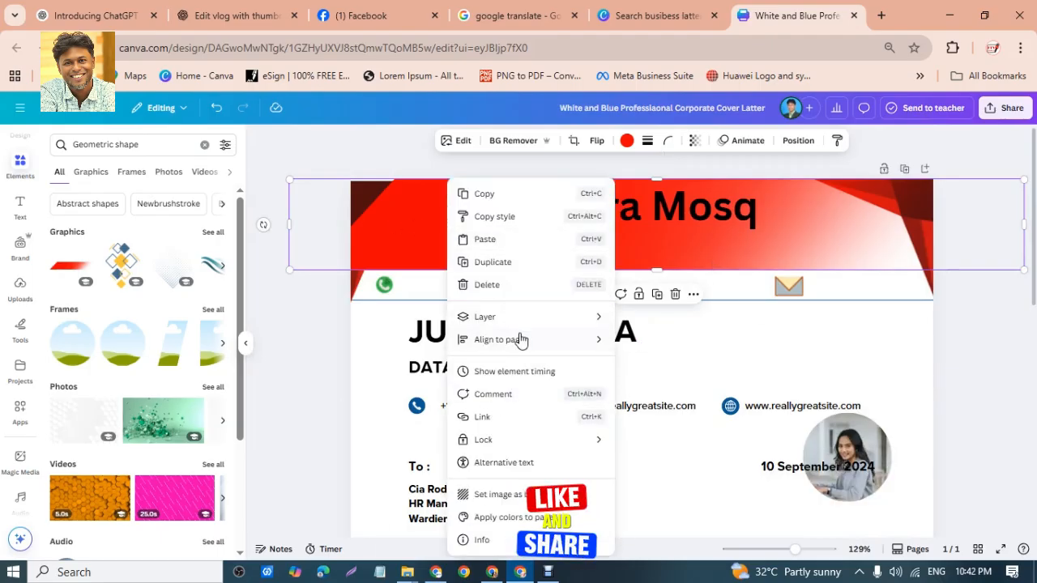
pyautogui.moveTo(528, 320)
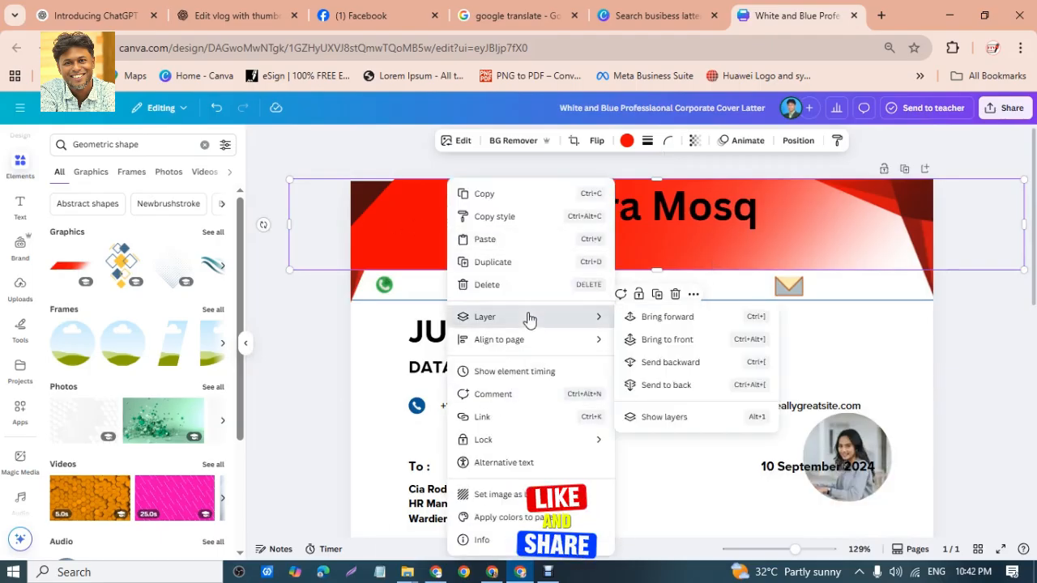
pyautogui.click(708, 365)
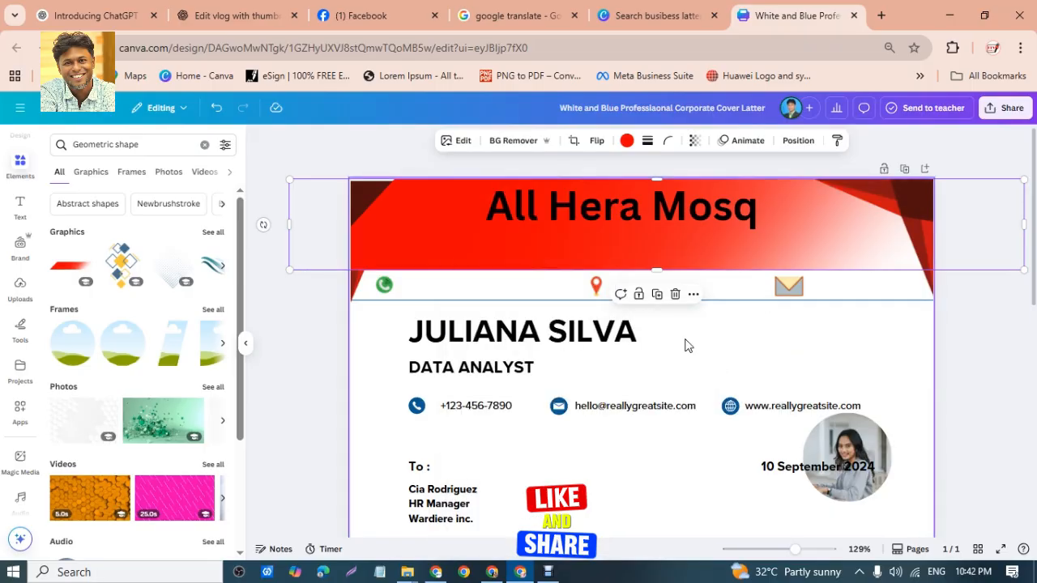
pyautogui.rightClick(433, 248)
pyautogui.moveTo(517, 323)
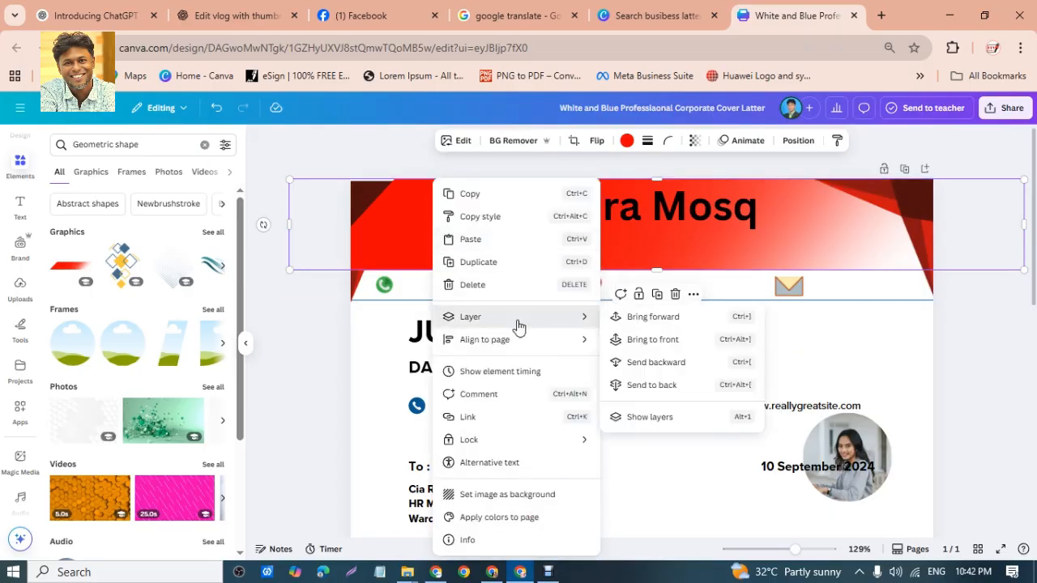
pyautogui.click(664, 386)
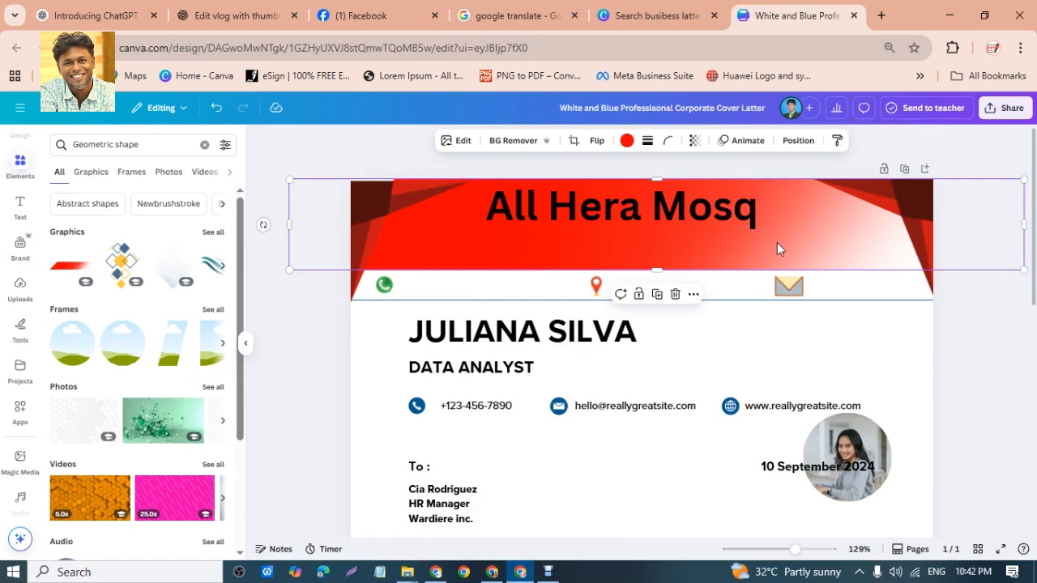
pyautogui.click(1021, 353)
# - Set the red gradient banner's transparency to 20 and deselect it
pyautogui.click(836, 225)
pyautogui.click(627, 142)
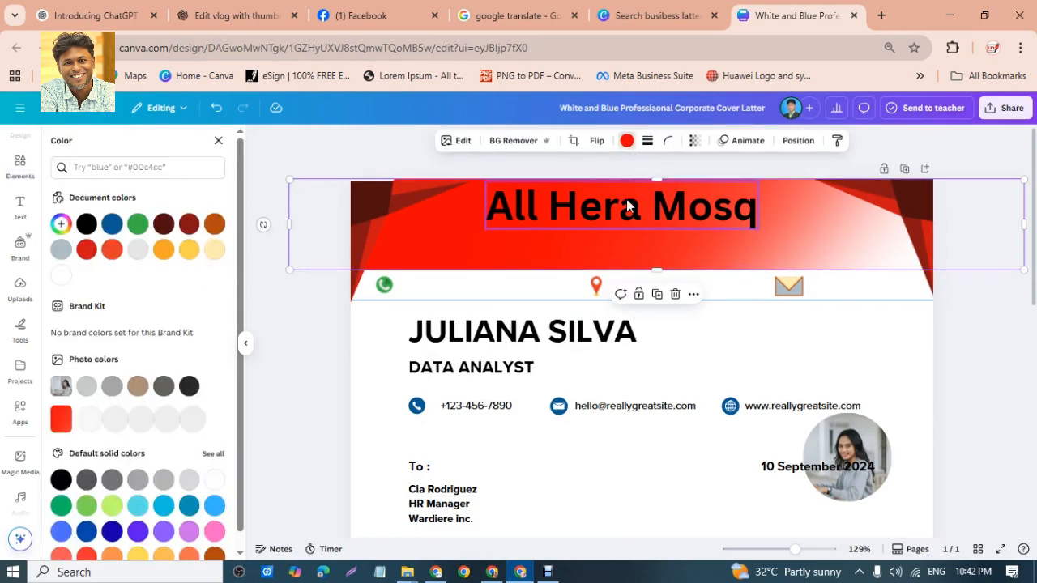
pyautogui.click(695, 142)
pyautogui.moveTo(687, 188); pyautogui.dragTo(654, 193)
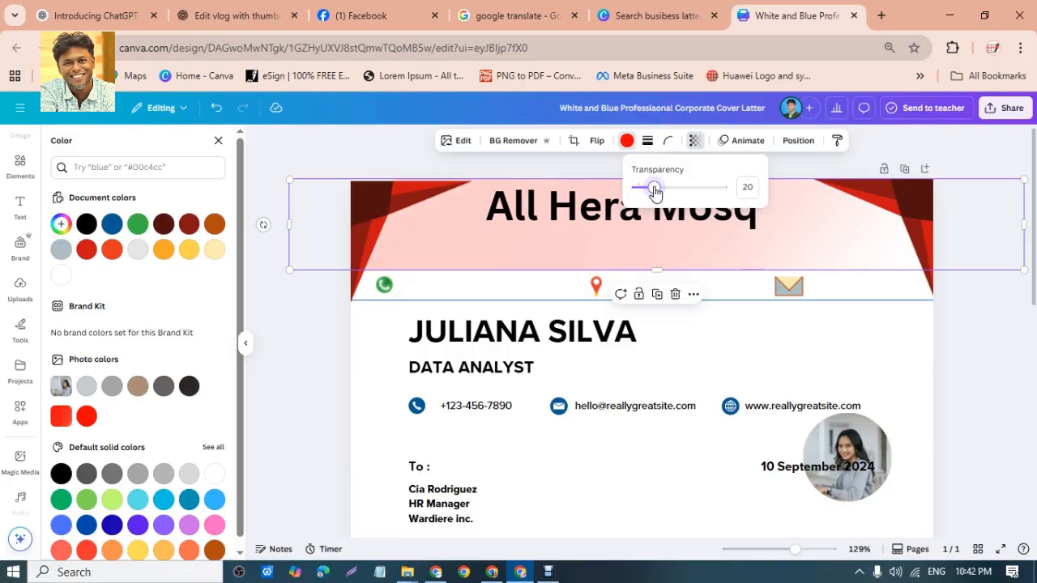
pyautogui.click(989, 317)
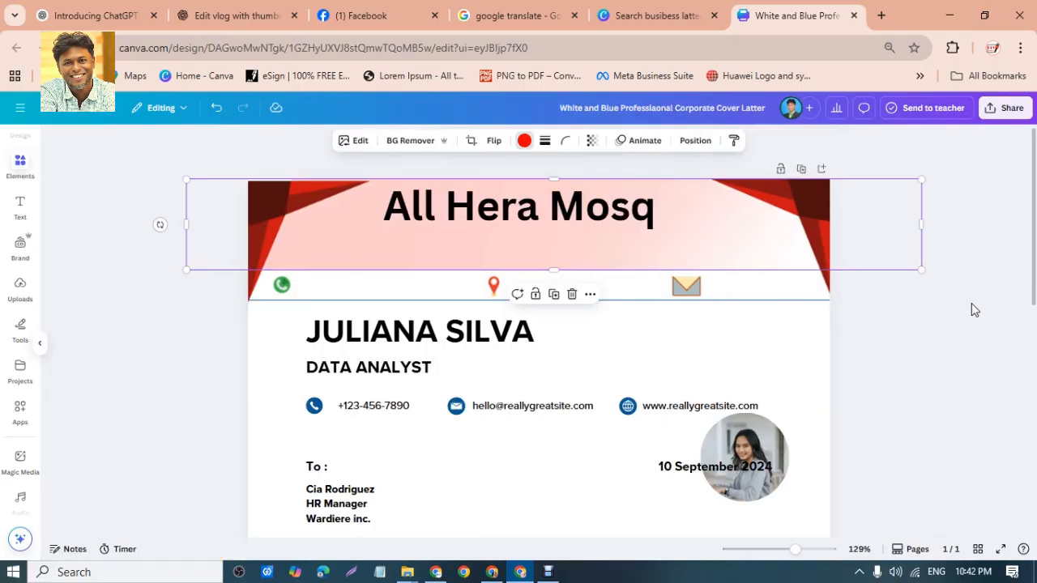
pyautogui.click(971, 303)
# - Group the phone, location and envelope icons and move the group up onto the banner below the heading
pyautogui.click(596, 285)
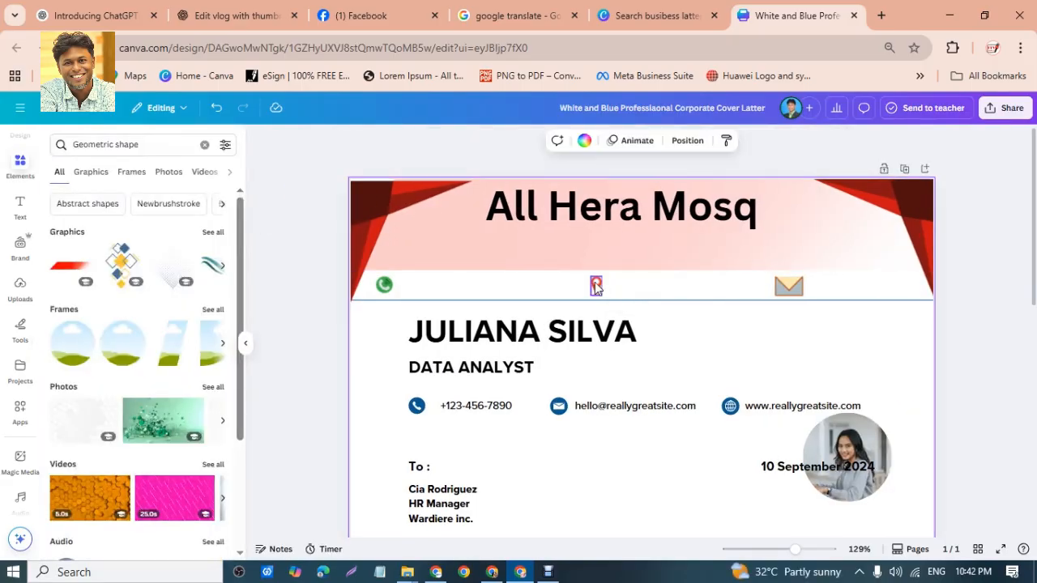
pyautogui.keyDown('shift'); pyautogui.click(387, 287); pyautogui.keyUp('shift')
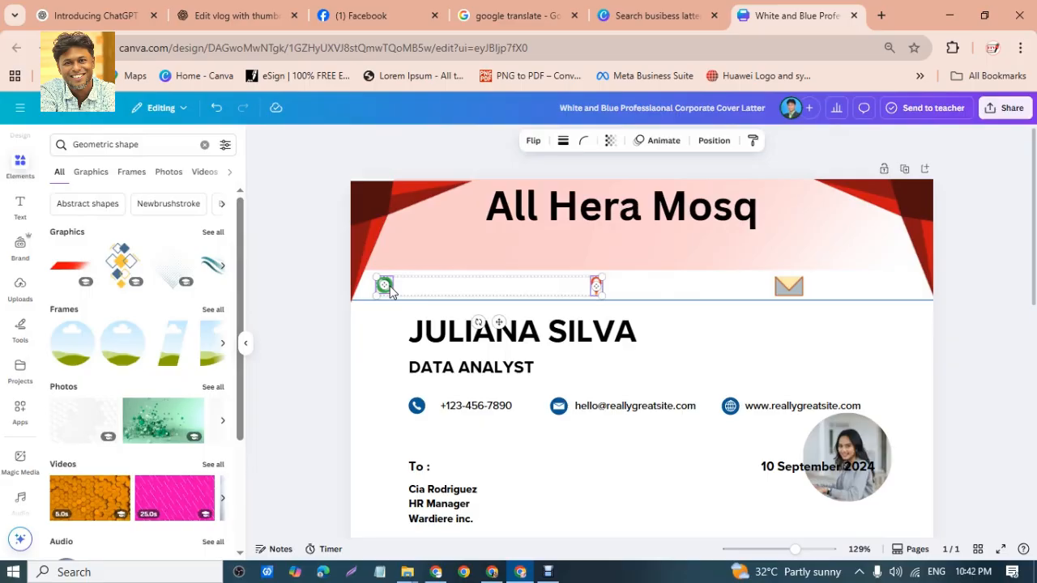
pyautogui.keyDown('shift'); pyautogui.click(788, 286); pyautogui.keyUp('shift')
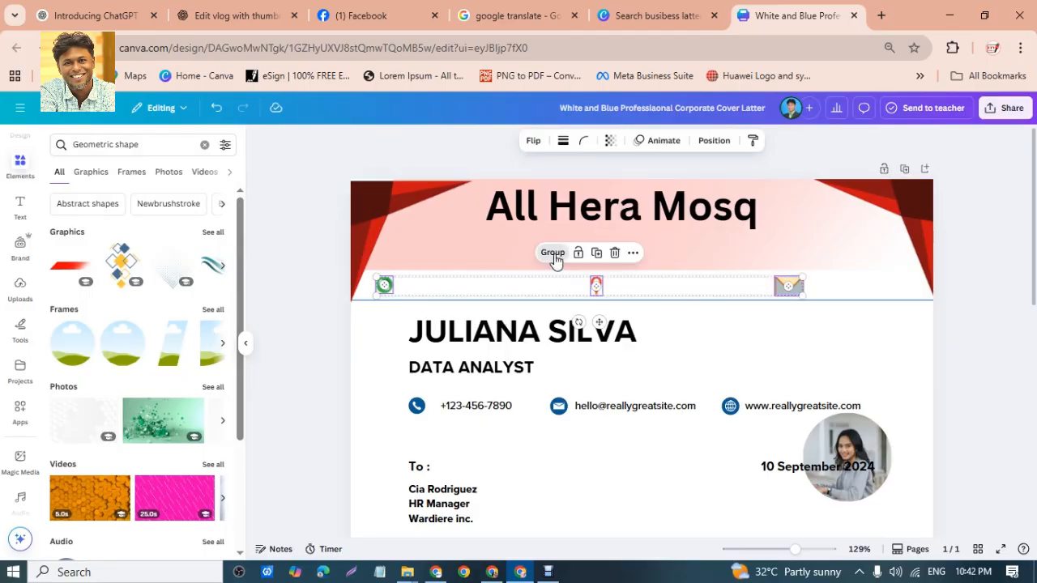
pyautogui.click(552, 254)
pyautogui.moveTo(606, 290); pyautogui.dragTo(613, 253)
# - Move the thin blue horizontal line up to the banner's lower edge and deselect it
pyautogui.click(665, 300)
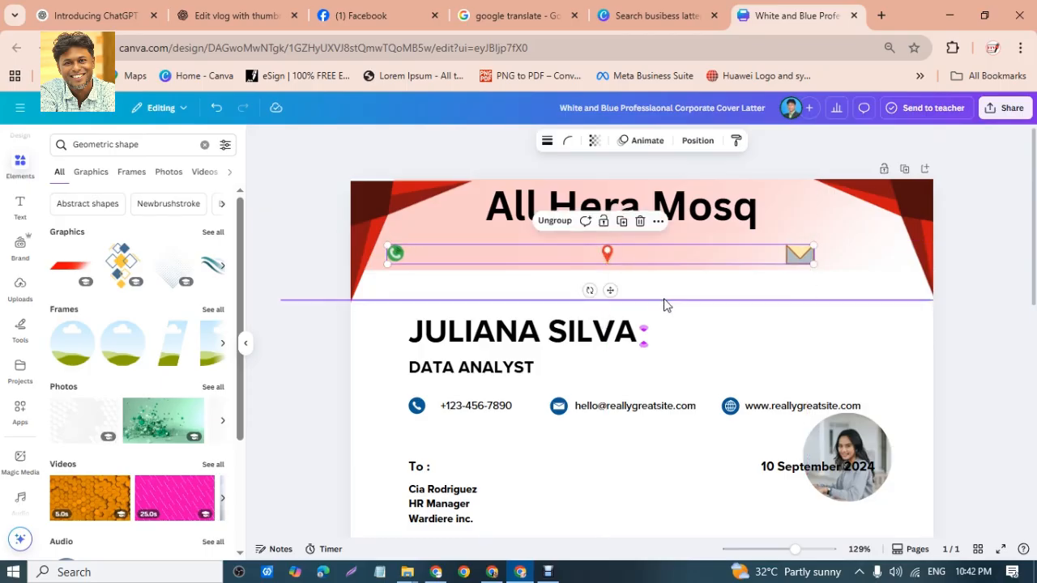
pyautogui.moveTo(661, 295); pyautogui.dragTo(661, 273)
pyautogui.click(998, 290)
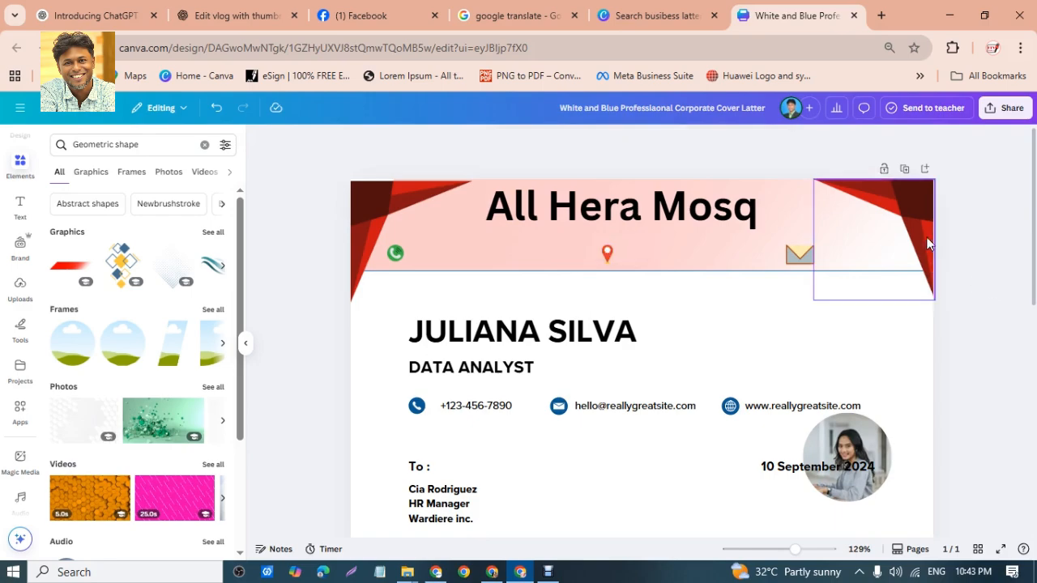
# - Select both red corner graphics and scale them down together to match the banner's height
pyautogui.click(928, 243)
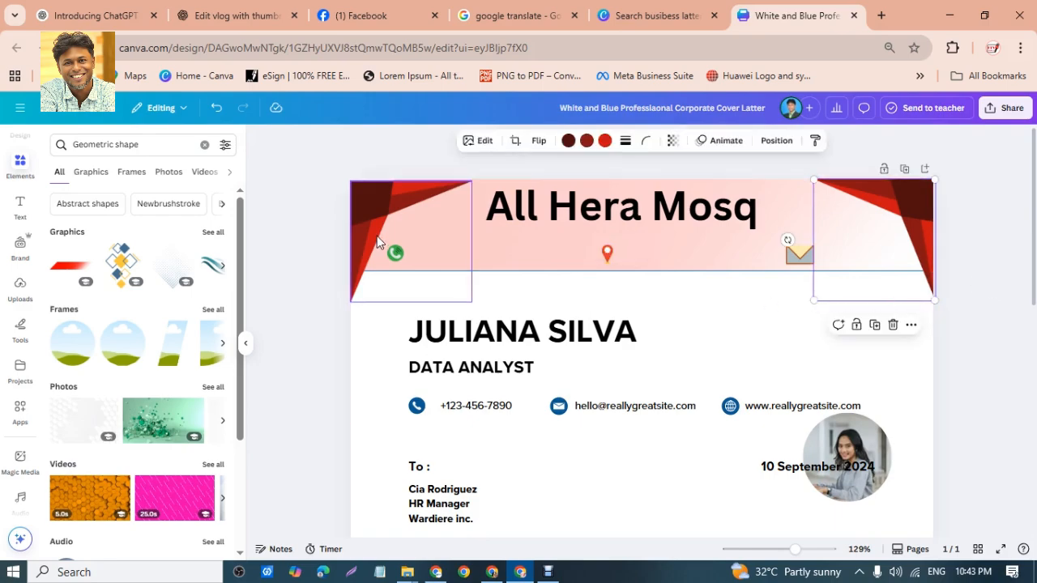
pyautogui.click(365, 217)
pyautogui.keyDown('shift'); pyautogui.click(827, 220); pyautogui.keyUp('shift')
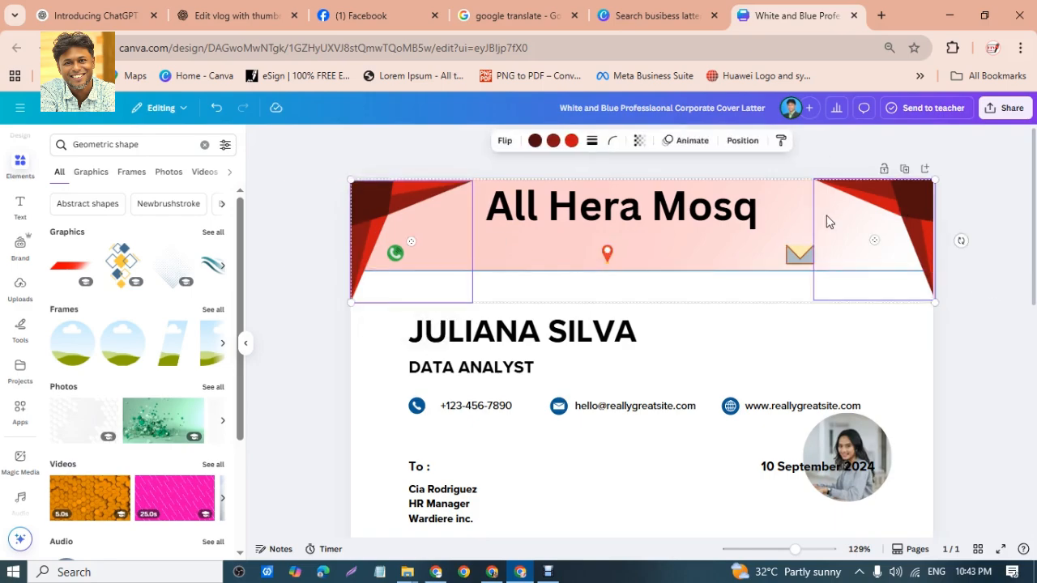
pyautogui.click(375, 215)
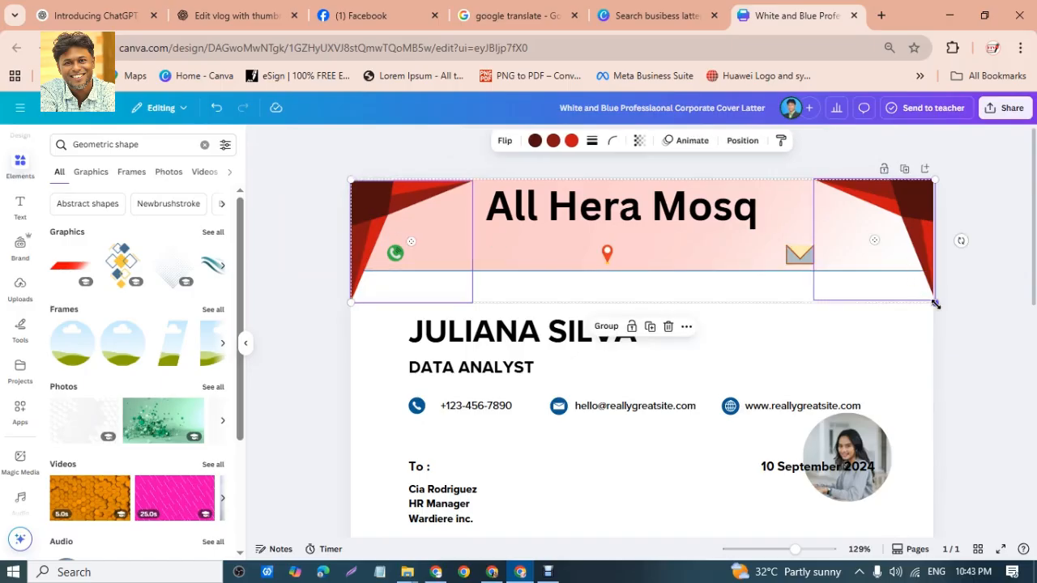
pyautogui.moveTo(934, 300); pyautogui.dragTo(811, 231)
pyautogui.moveTo(810, 232); pyautogui.dragTo(786, 235)
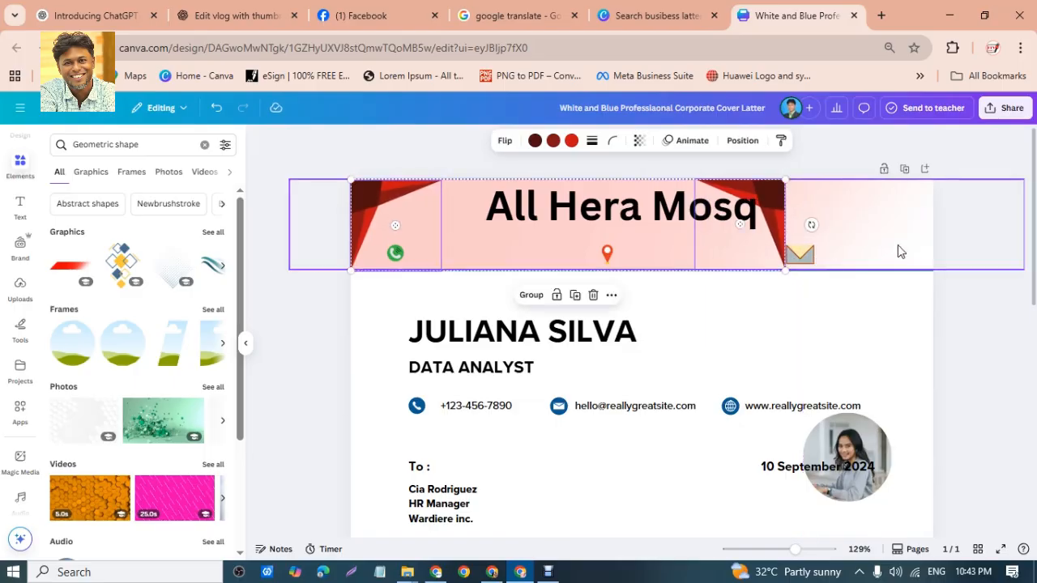
# - Move only the right-hand corner graphic across the banner to the page's right edge
pyautogui.click(774, 209)
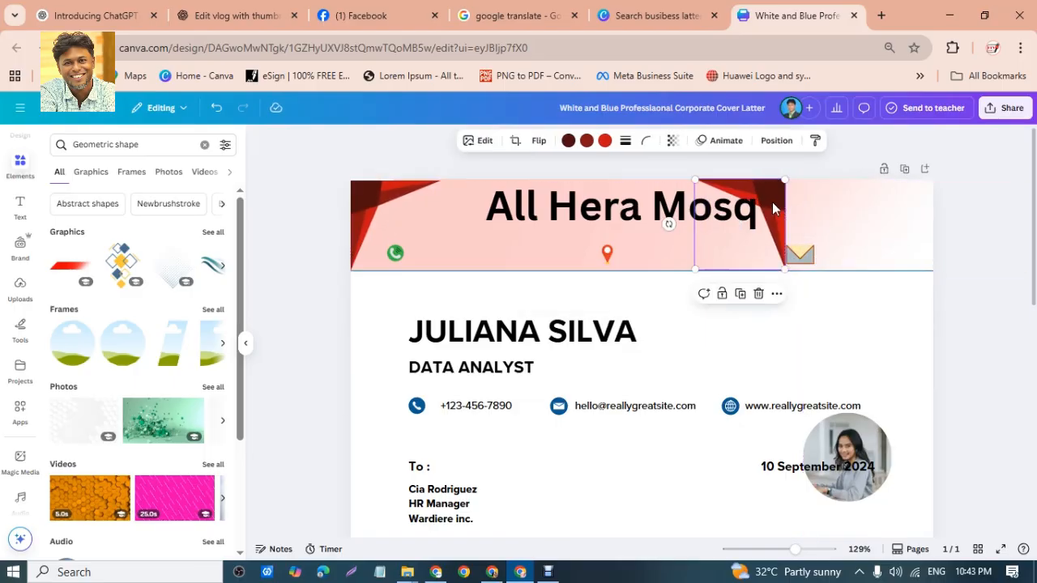
pyautogui.press('Right')
pyautogui.press('Right')
pyautogui.press('Right')
pyautogui.press('Right')
pyautogui.press('Right')
pyautogui.press('Right')
pyautogui.press('Right')
pyautogui.press('Right')
pyautogui.press('Right')
pyautogui.press('Right')
pyautogui.press('Right')
pyautogui.press('Right')
pyautogui.press('Right')
pyautogui.press('Right')
pyautogui.press('Right')
pyautogui.press('Right')
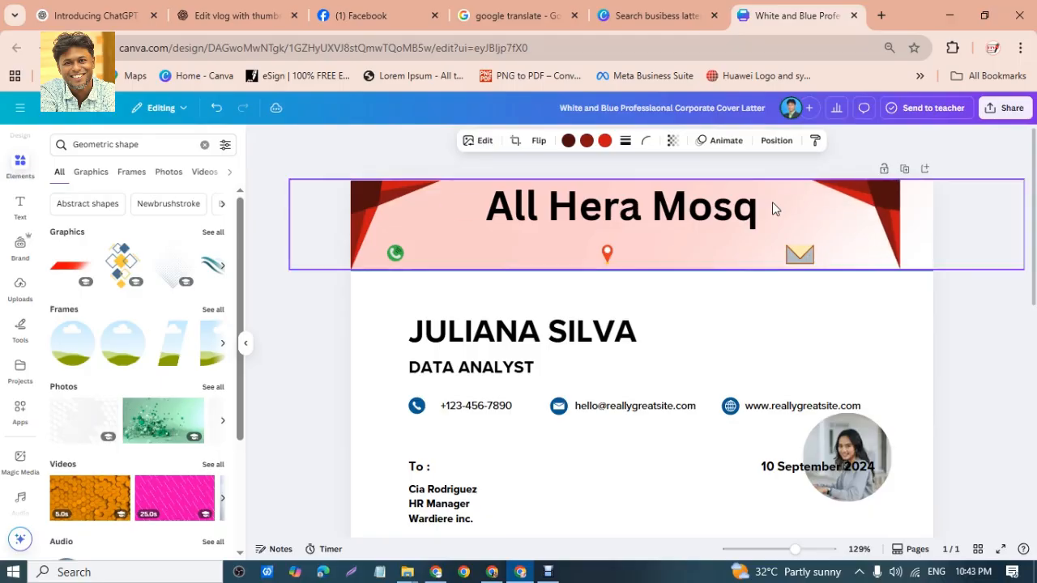
pyautogui.press('Right')
pyautogui.press('Right')
pyautogui.press('Right')
pyautogui.press('Right')
pyautogui.press('Right')
pyautogui.press('Right')
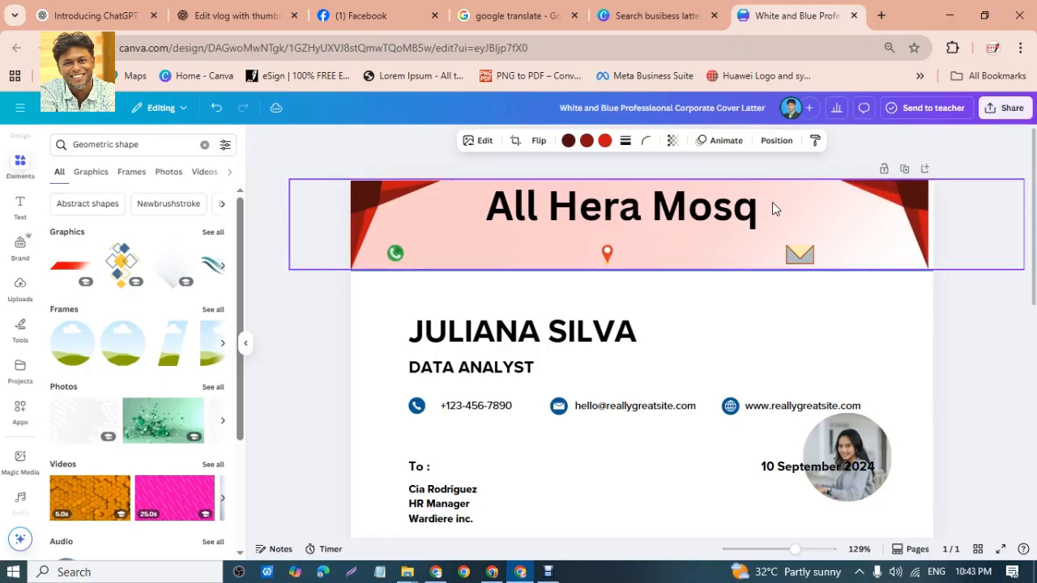
pyautogui.press('Right')
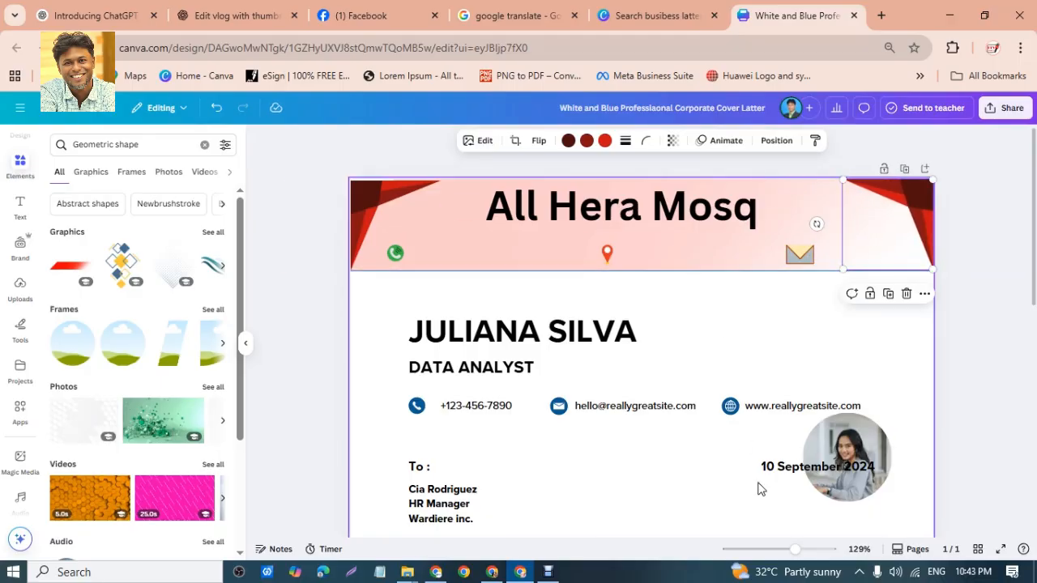
# - Check up close that the right-hand corner graphic sits flush with the page corner, fine-tune its alignment, and deselect it
pyautogui.click(815, 549)
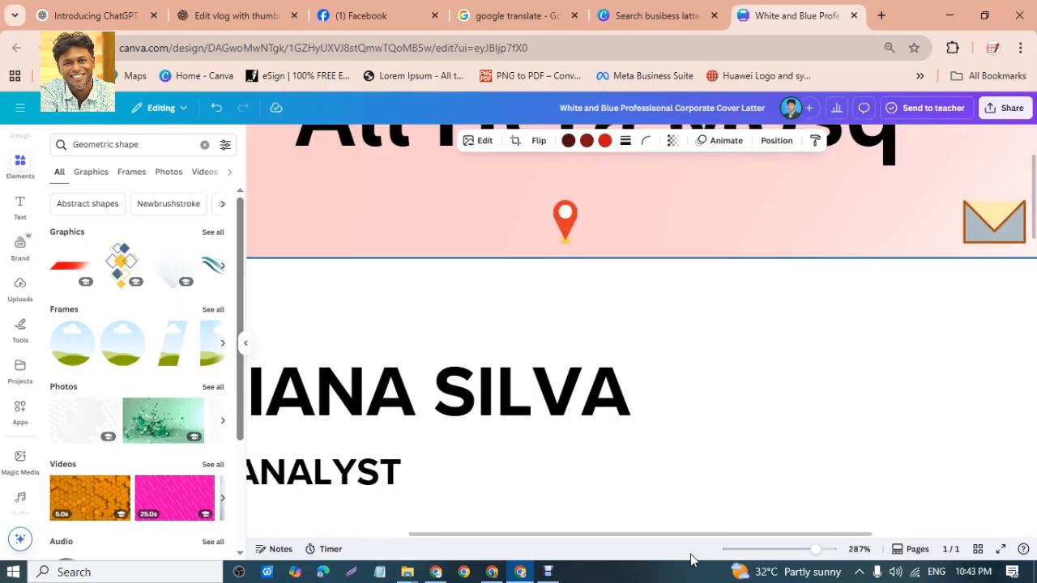
pyautogui.moveTo(708, 535); pyautogui.dragTo(831, 534)
pyautogui.scroll(3, 859, 442)
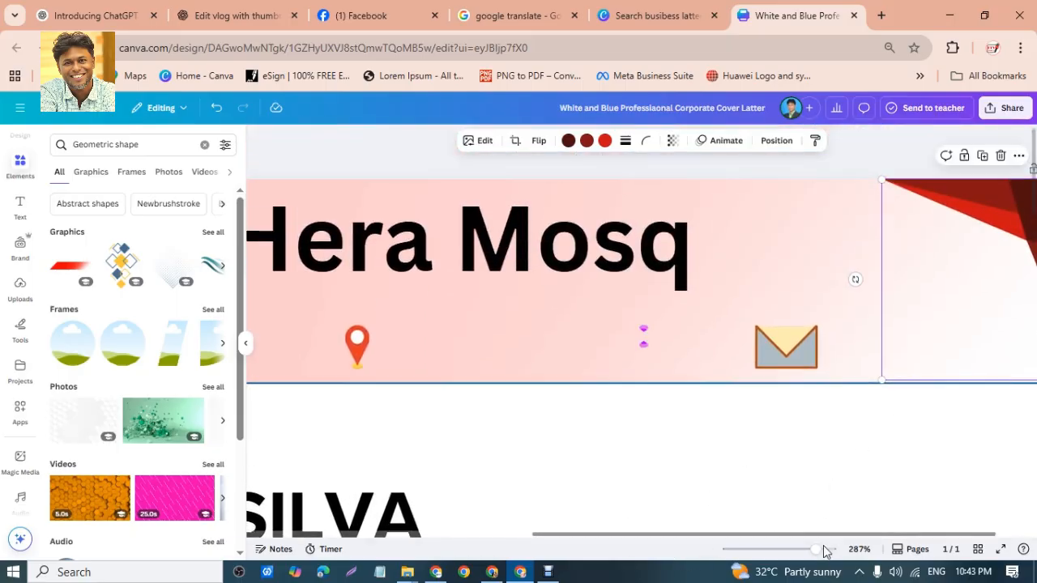
pyautogui.hscroll(2, 810, 486)
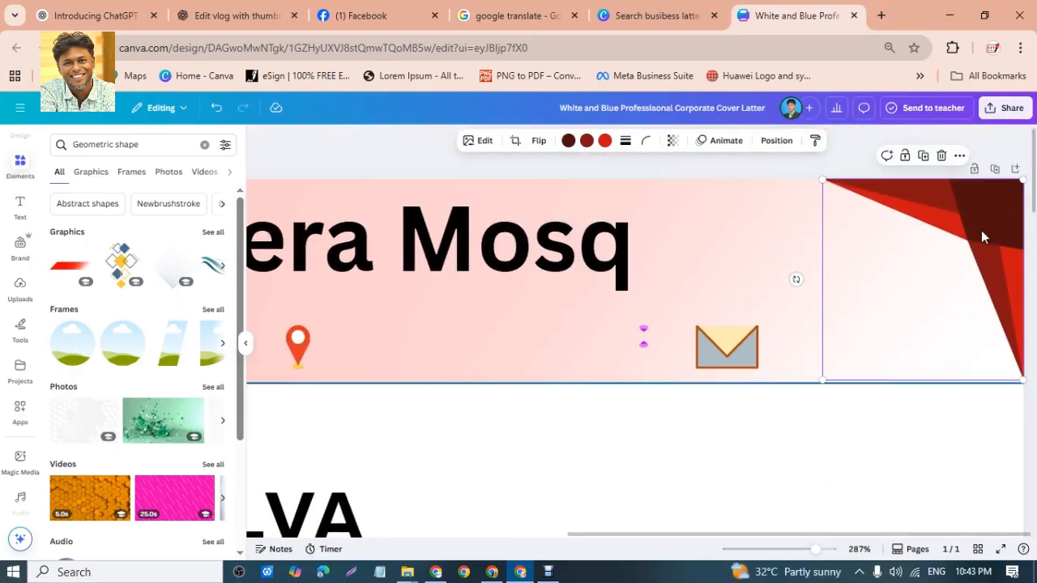
pyautogui.press('alt')
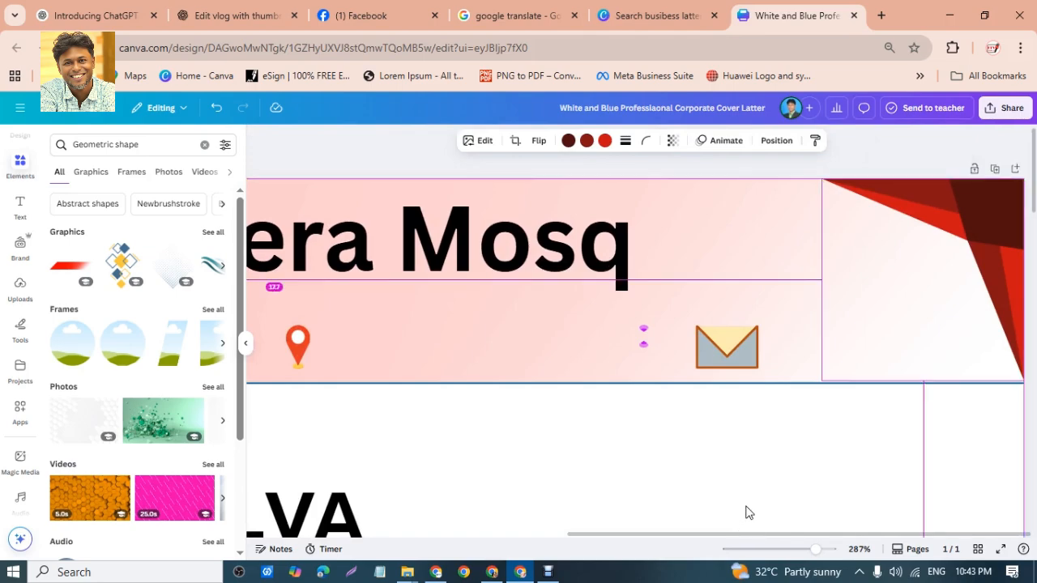
pyautogui.scroll(-1, 746, 512)
pyautogui.click(773, 550)
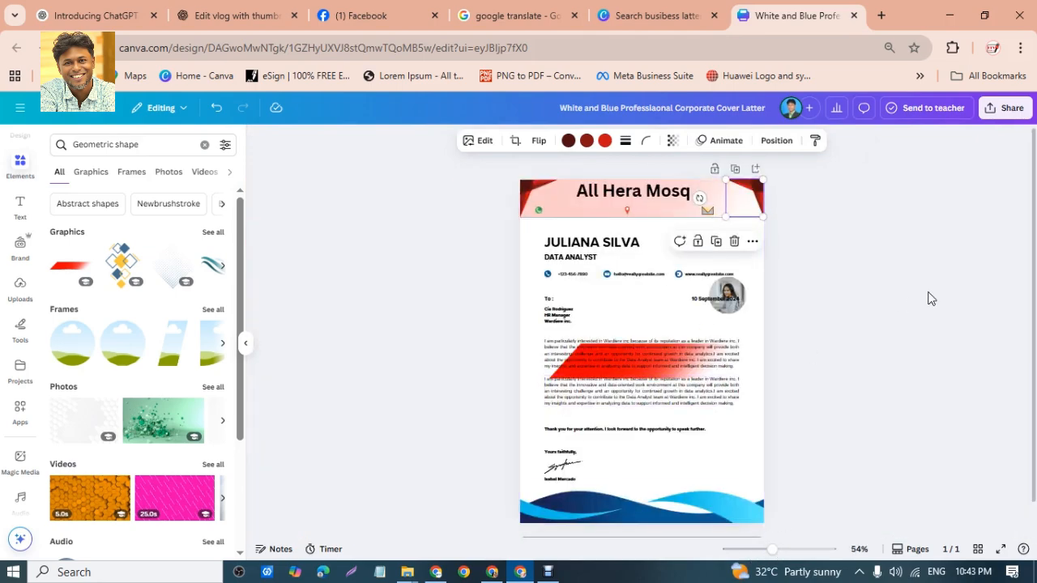
pyautogui.click(928, 293)
# - Center the "All Hera Mosq" heading horizontally on the page and extend its text to "All Hera Mosqe"
pyautogui.scroll(4, 875, 272)
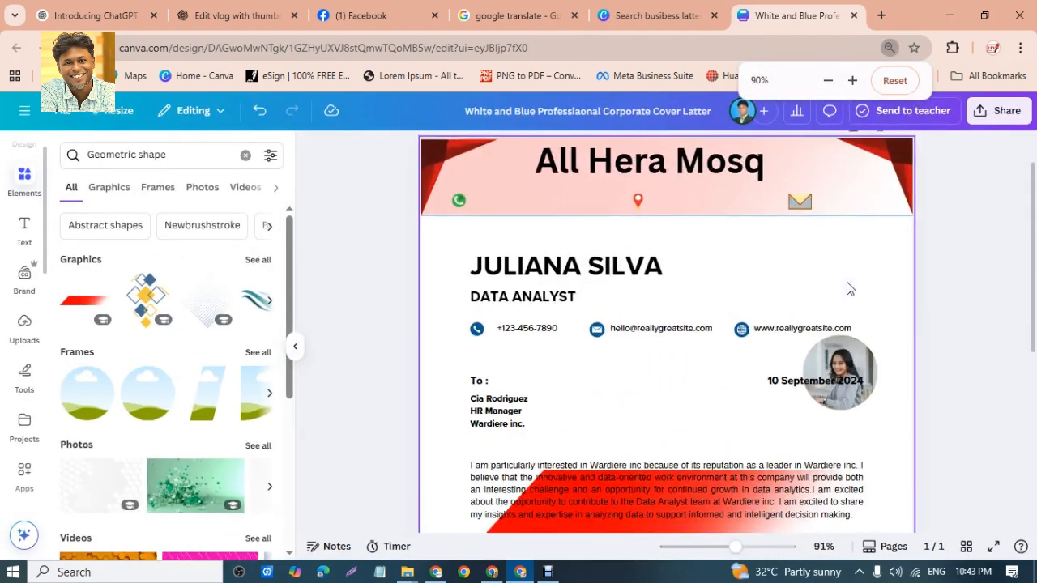
pyautogui.click(690, 220)
pyautogui.moveTo(690, 219); pyautogui.dragTo(716, 217)
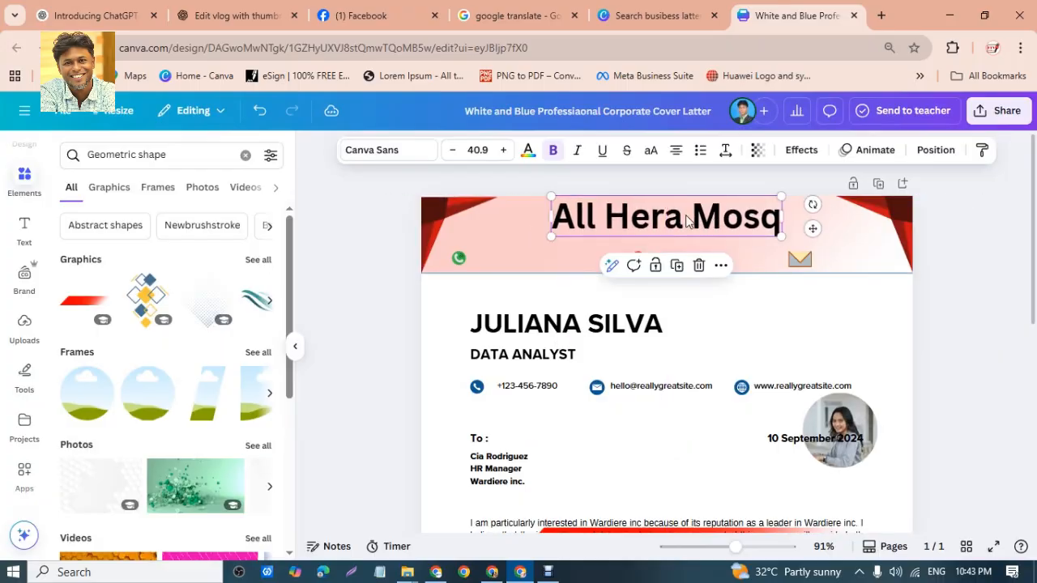
pyautogui.doubleClick(772, 223)
pyautogui.click(774, 220)
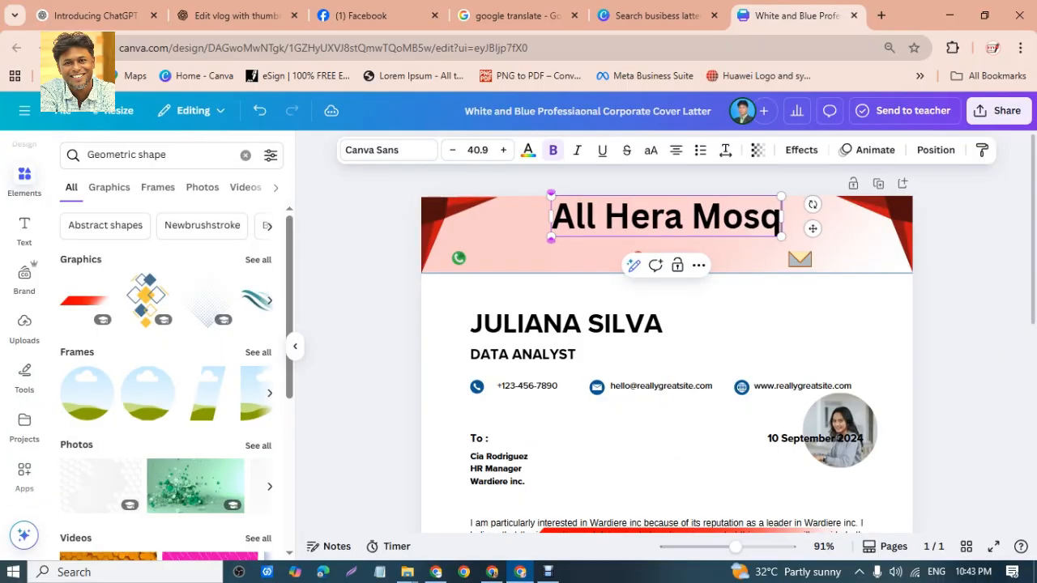
pyautogui.write('e')
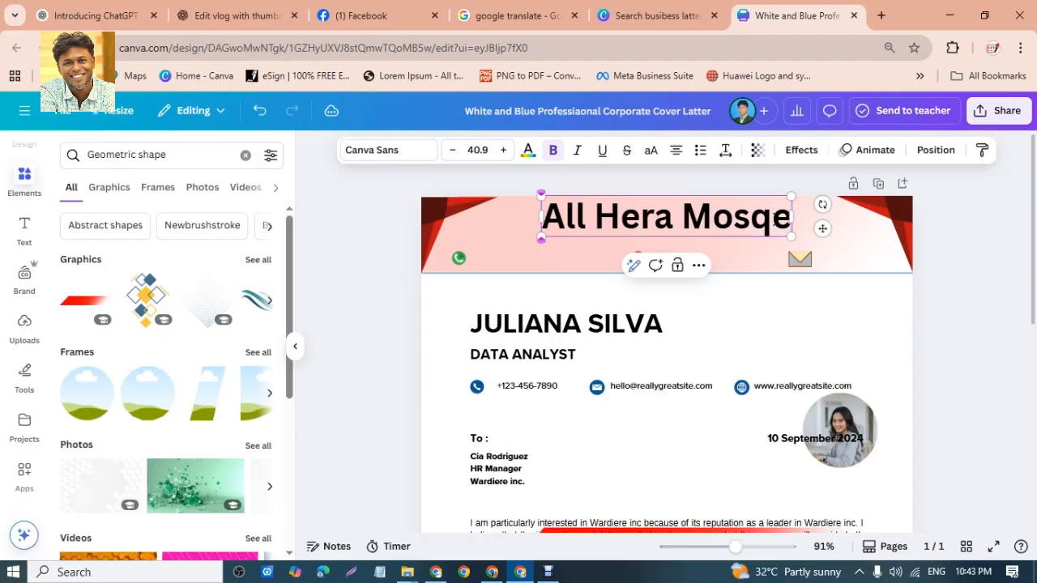
# - Select the entire "All Hera Mosqe" heading text and copy it
pyautogui.click(422, 193)
pyautogui.click(587, 218)
pyautogui.click(587, 217)
pyautogui.hotkey('ctrl', 'c')
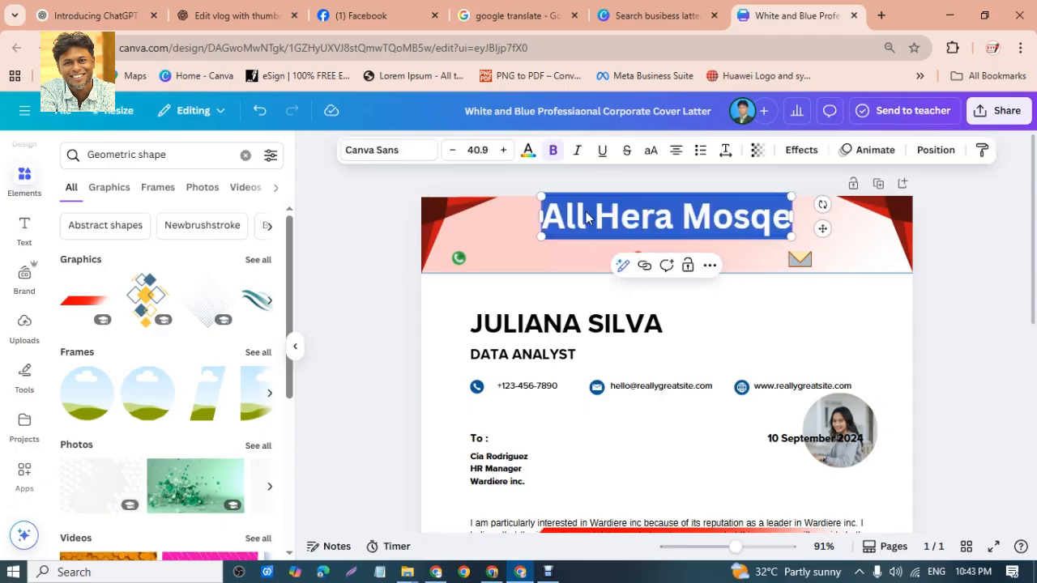
# - Search Google in a new tab for the copied heading text, accept the suggested spelling "Al Hira Mosque", and copy it
pyautogui.click(880, 15)
pyautogui.hotkey('ctrl', 'v')
pyautogui.press('Return')
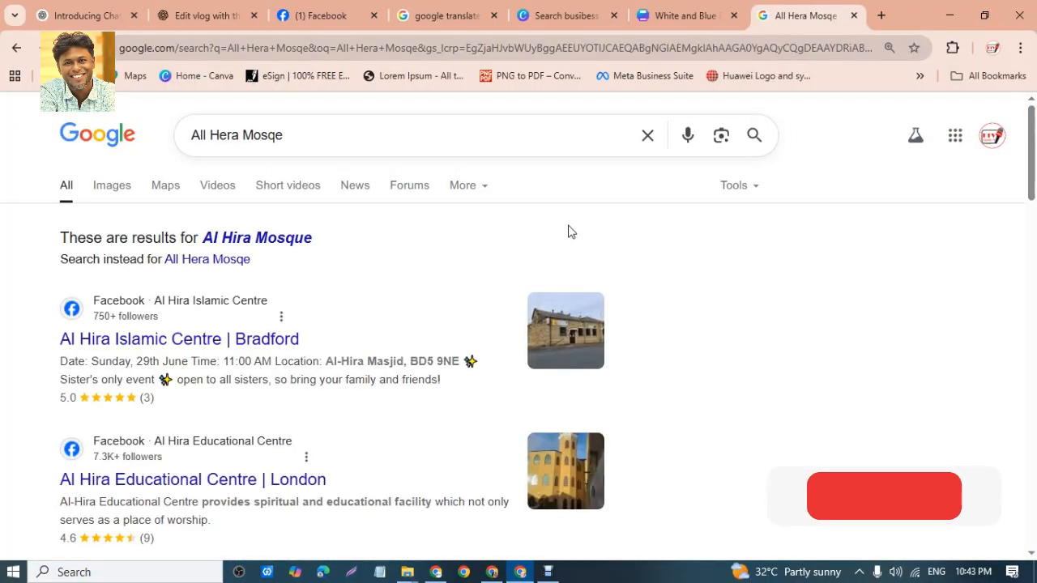
pyautogui.click(264, 237)
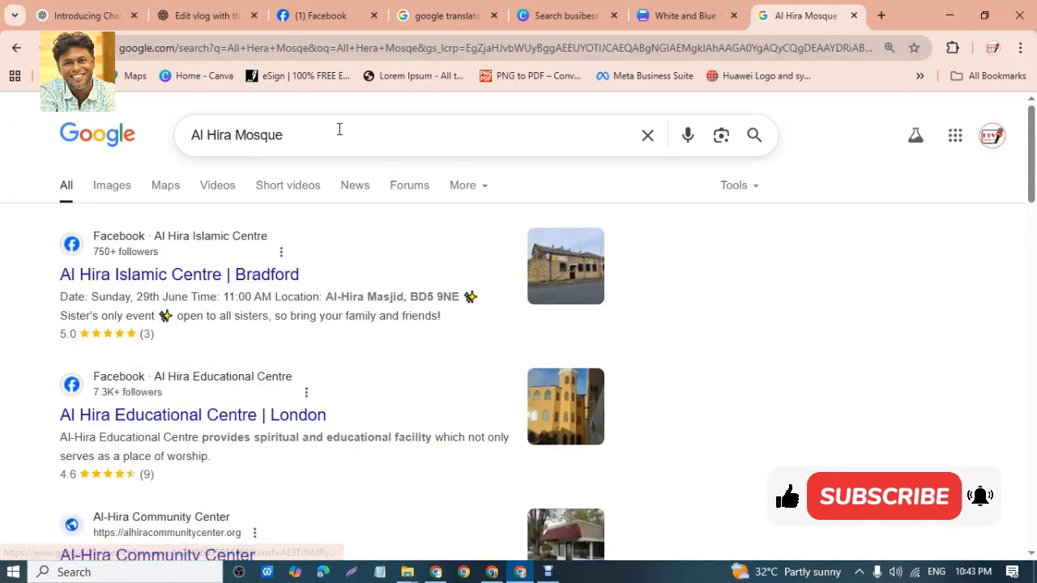
pyautogui.moveTo(338, 130); pyautogui.dragTo(90, 123)
pyautogui.hotkey('ctrl', 'c')
# - Return to the Canva letter design and replace the heading text with the copied "Al Hira Mosque"
pyautogui.click(567, 12)
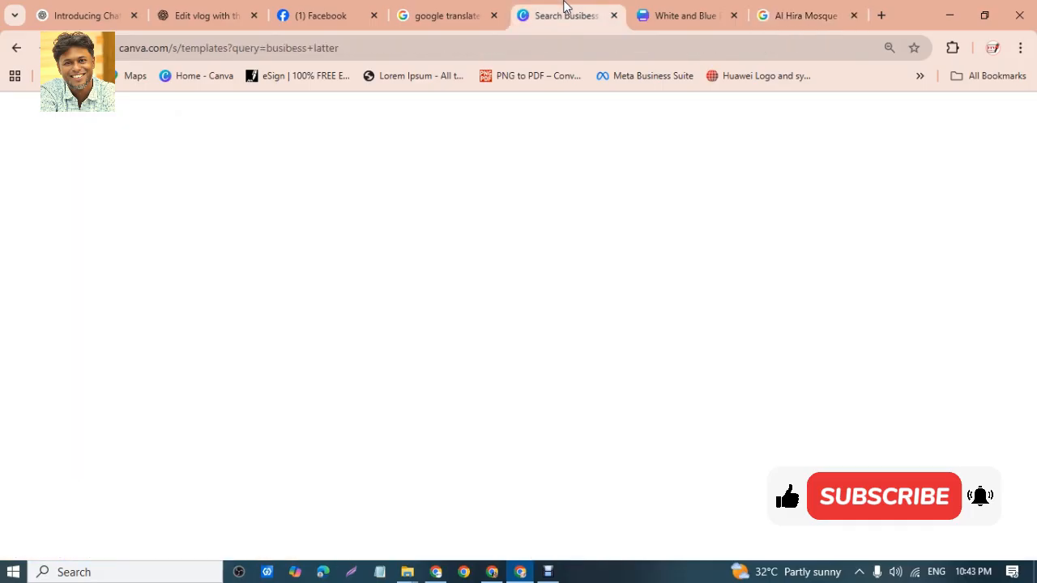
pyautogui.click(85, 16)
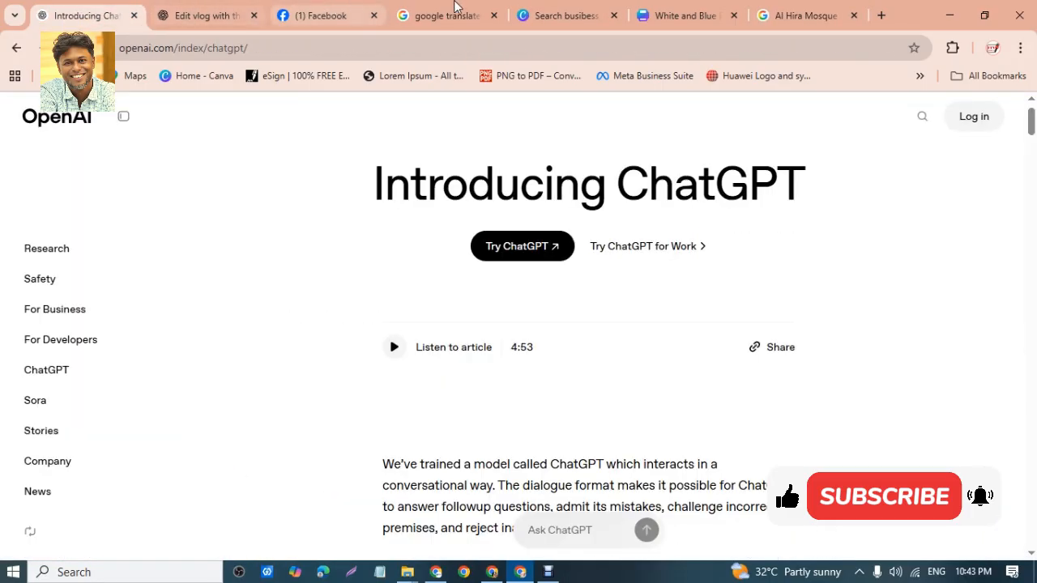
pyautogui.click(324, 16)
pyautogui.click(699, 6)
pyautogui.tripleClick(663, 217)
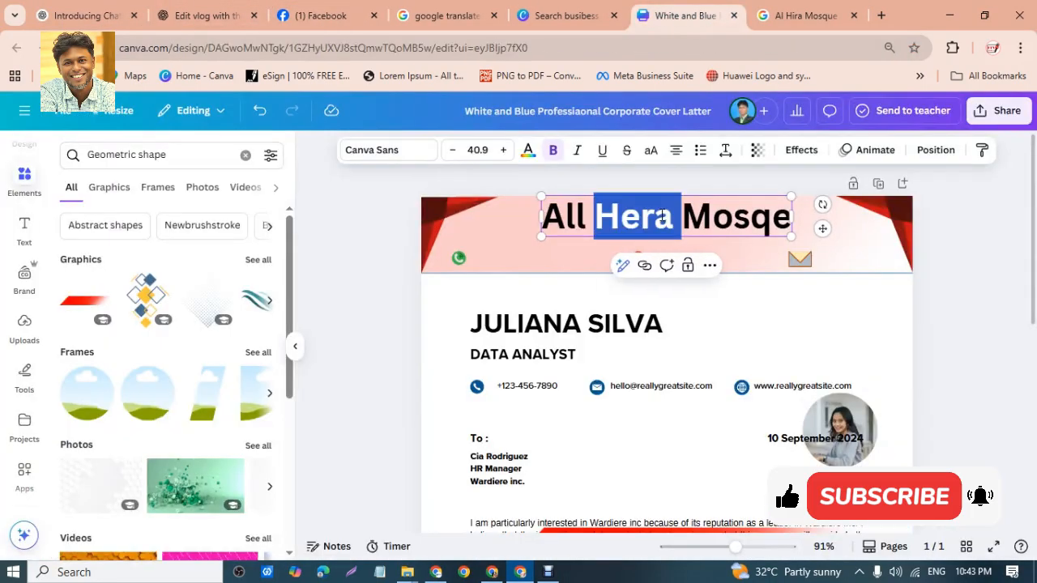
pyautogui.hotkey('ctrl', 'v')
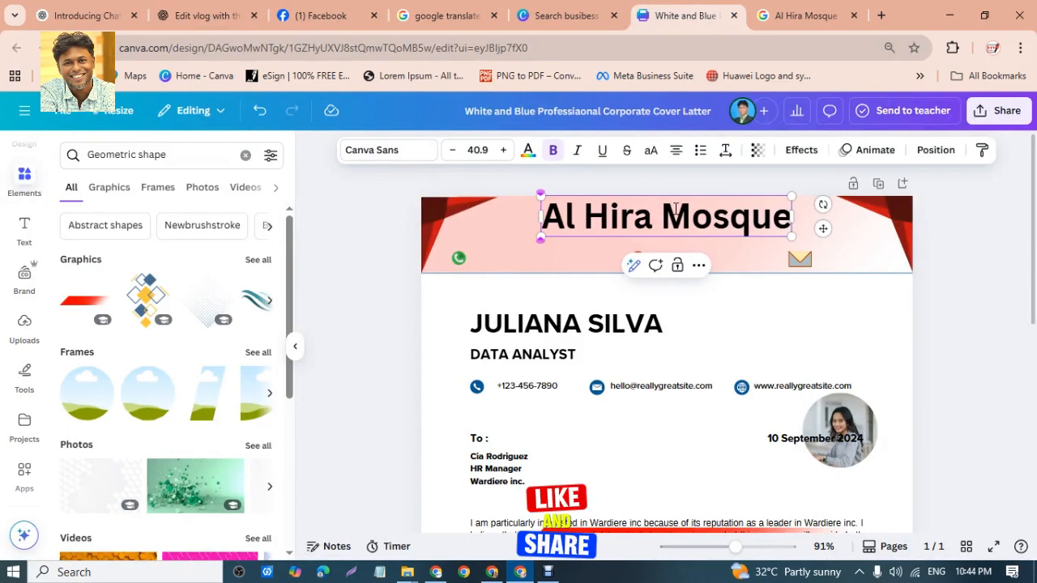
pyautogui.click(978, 254)
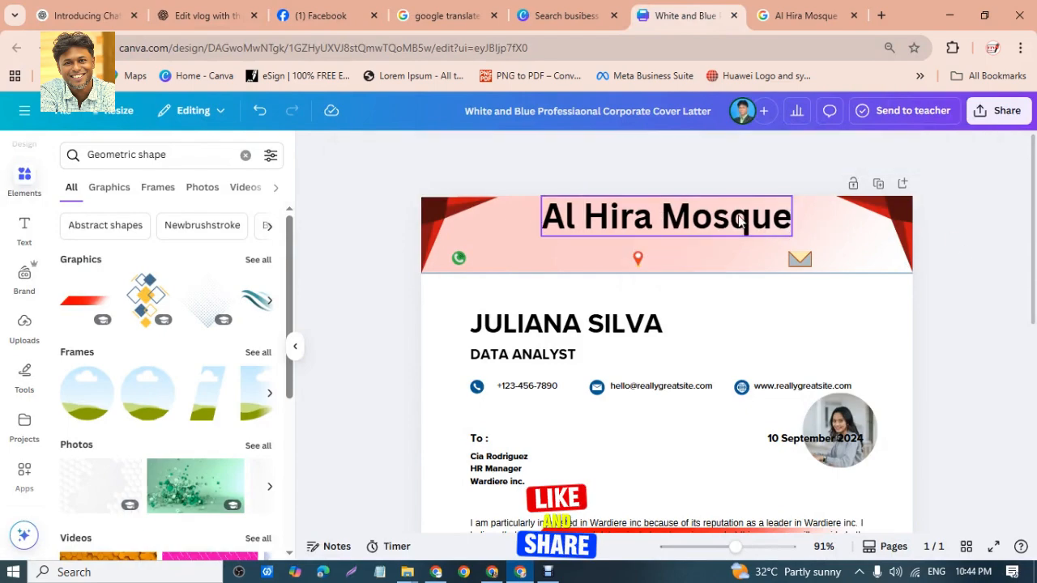
# - Try the Amoresa Aged, Canva Sans, Gagalin and League Spartan fonts on the "Al Hira Mosque" heading
pyautogui.click(740, 222)
pyautogui.click(380, 150)
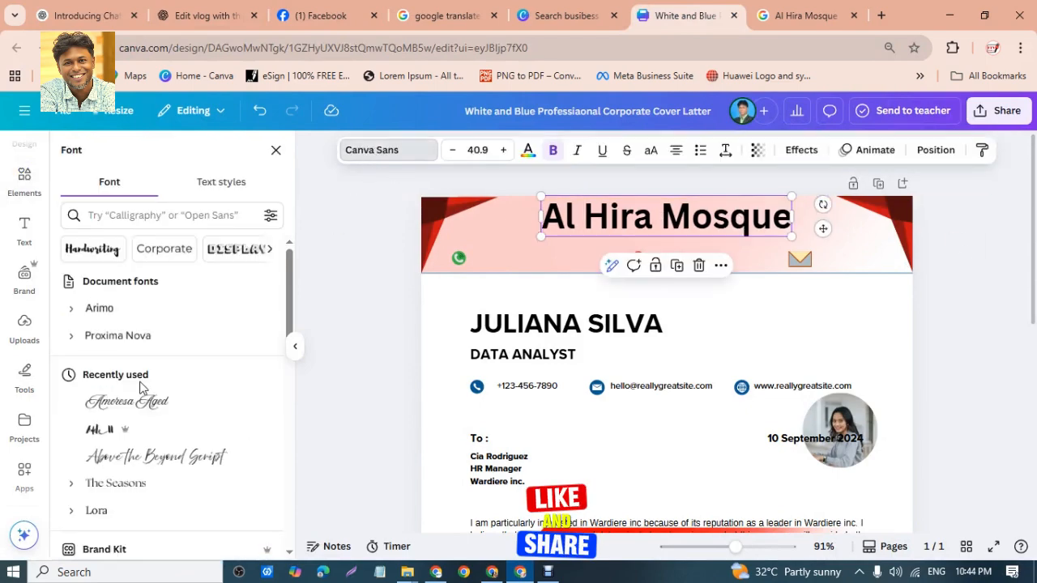
pyautogui.click(162, 400)
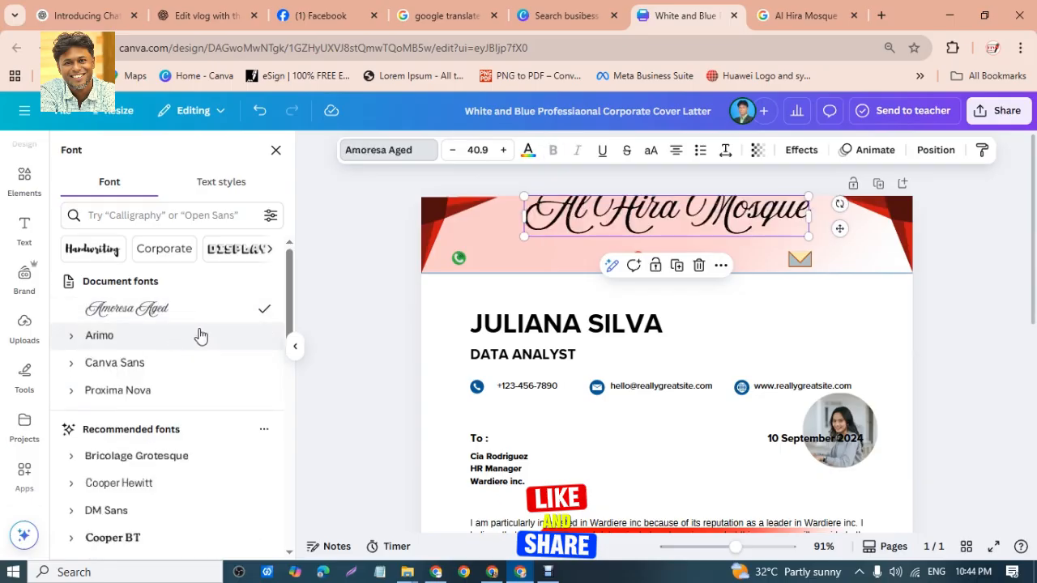
pyautogui.click(125, 337)
pyautogui.click(127, 367)
pyautogui.scroll(-3, 127, 381)
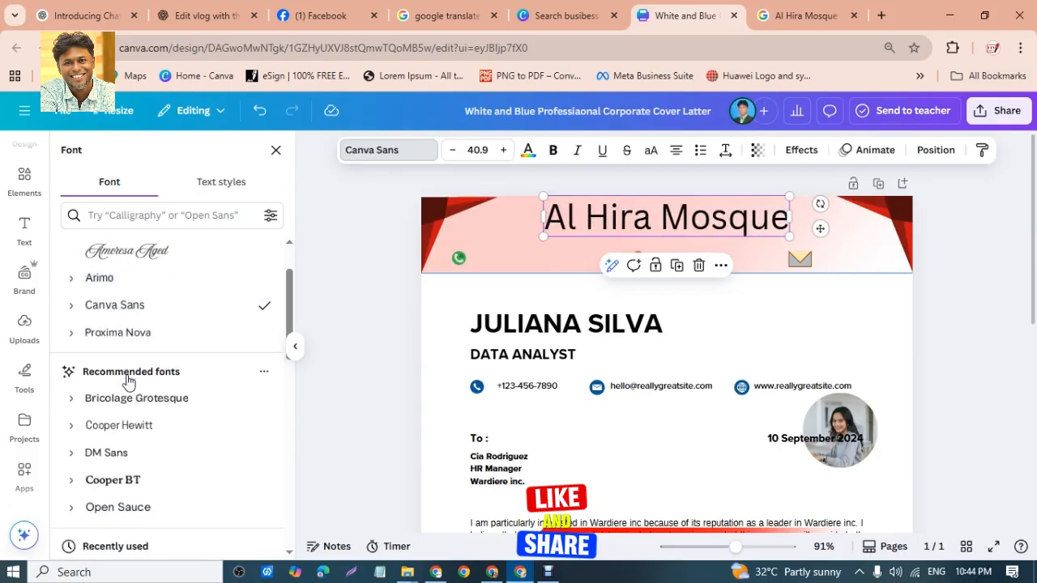
pyautogui.scroll(-2, 128, 392)
pyautogui.click(127, 362)
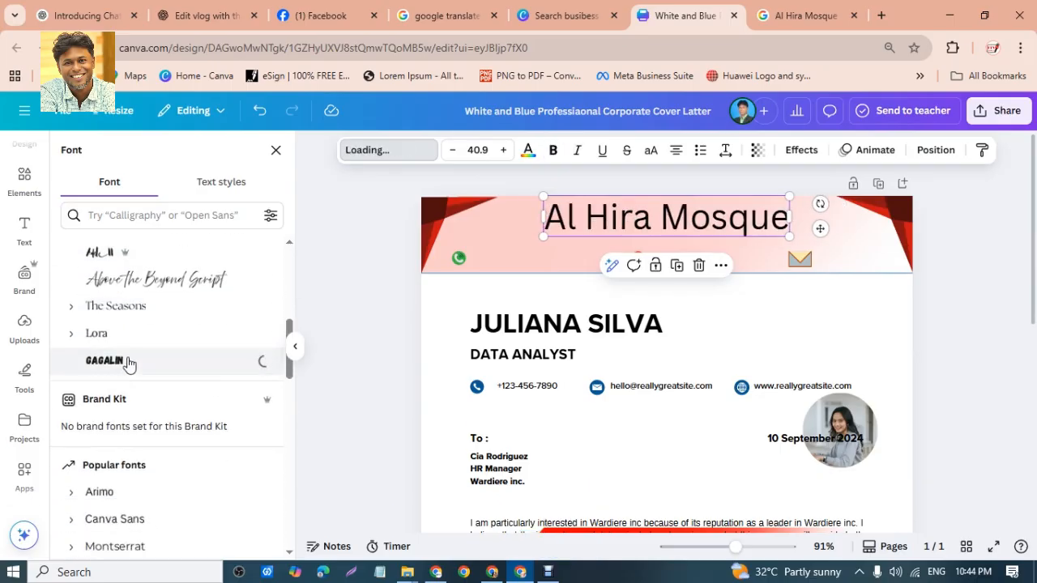
pyautogui.scroll(-5, 132, 382)
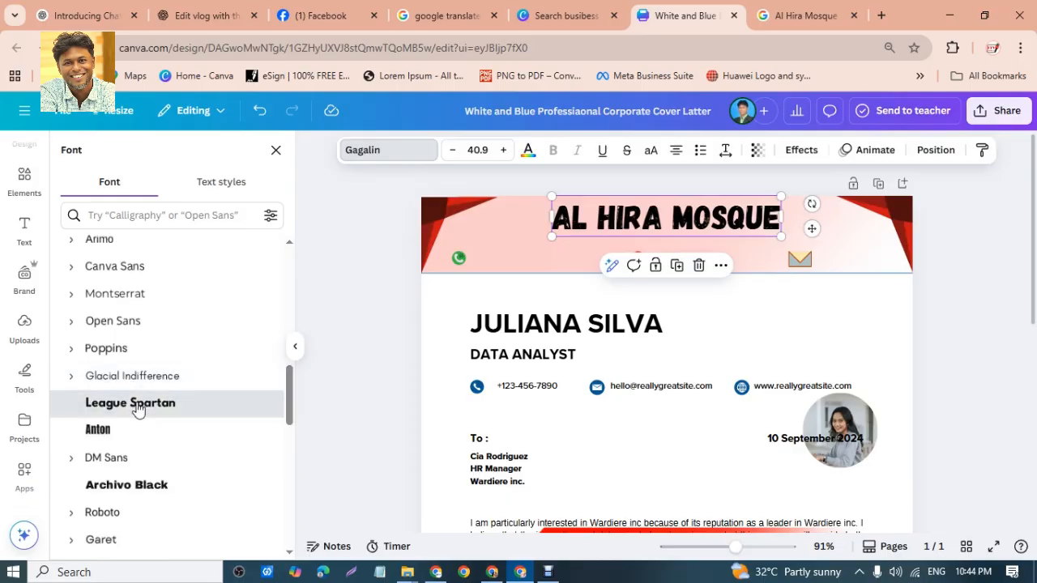
pyautogui.click(137, 405)
pyautogui.scroll(-5, 138, 409)
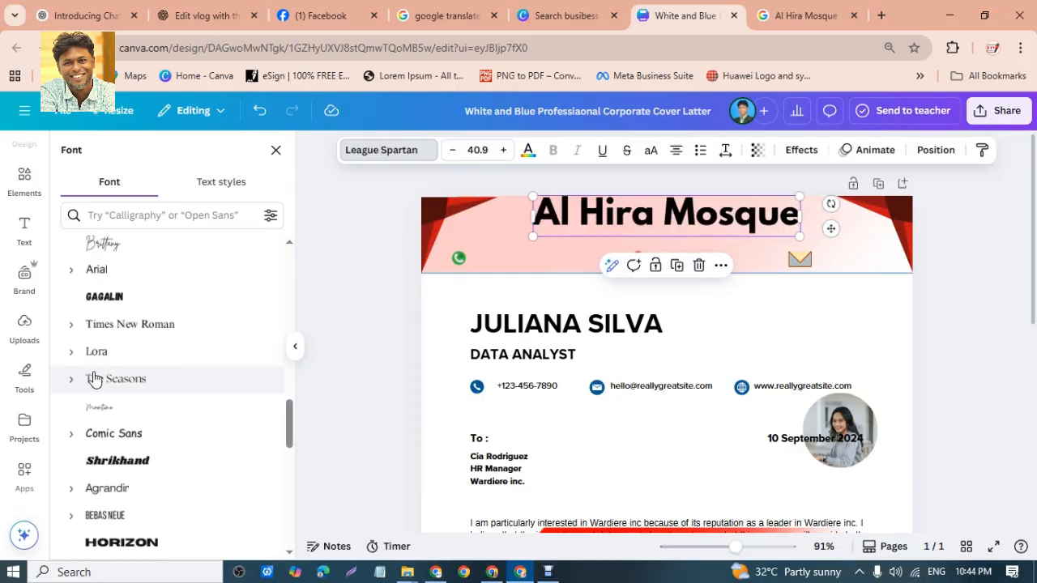
# - Set the font of the "Al Hira Mosque" heading to Horizon
pyautogui.click(111, 300)
pyautogui.scroll(-2, 118, 364)
pyautogui.click(126, 392)
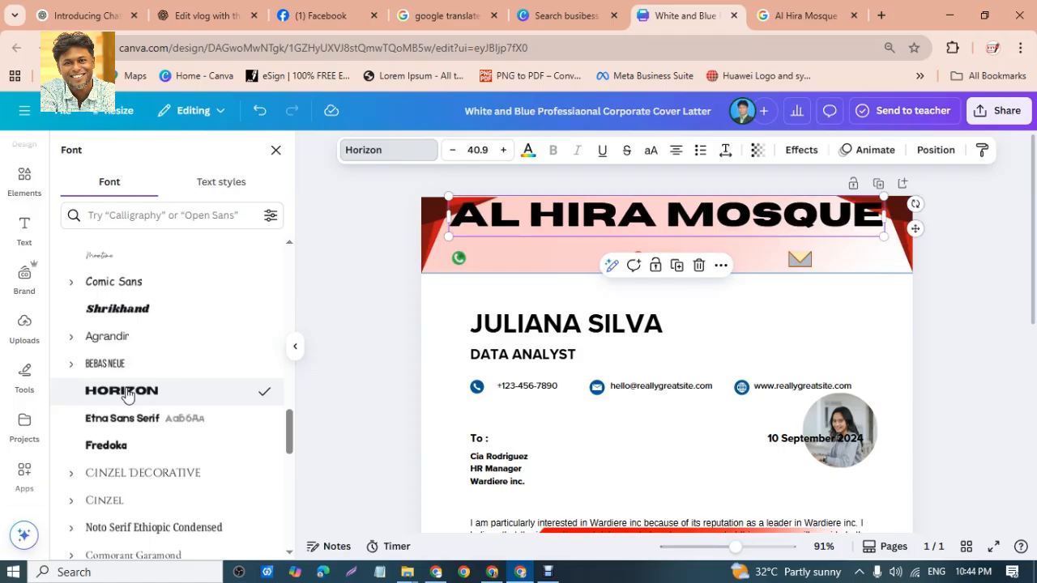
# - Reduce the mosque-name heading's font size to 28.9 and lower it slightly within the banner
pyautogui.click(640, 210)
pyautogui.click(453, 153)
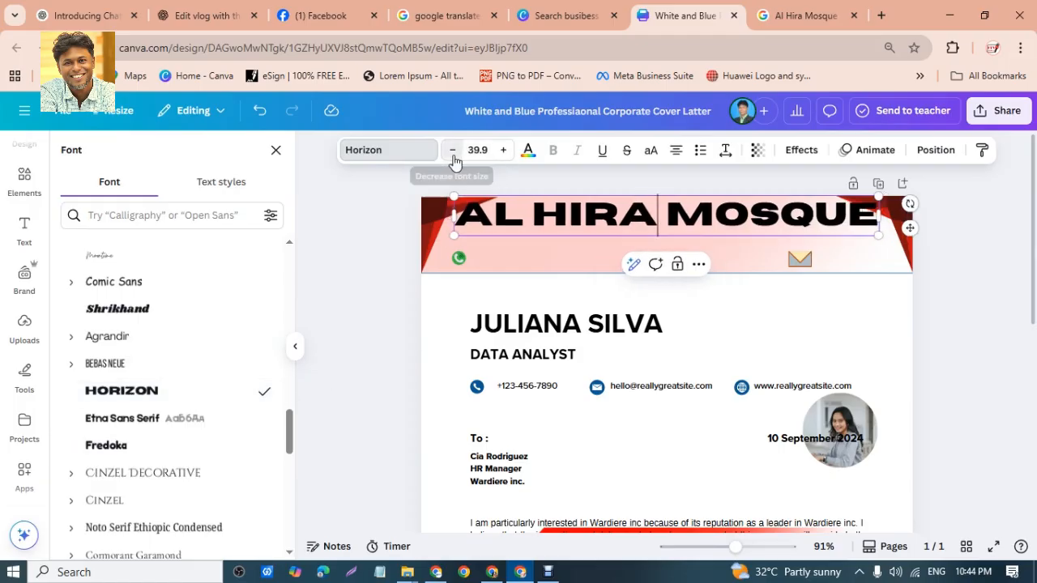
pyautogui.click(452, 152)
pyautogui.click(453, 153)
pyautogui.click(453, 154)
pyautogui.click(453, 152)
pyautogui.click(453, 152)
pyautogui.click(453, 153)
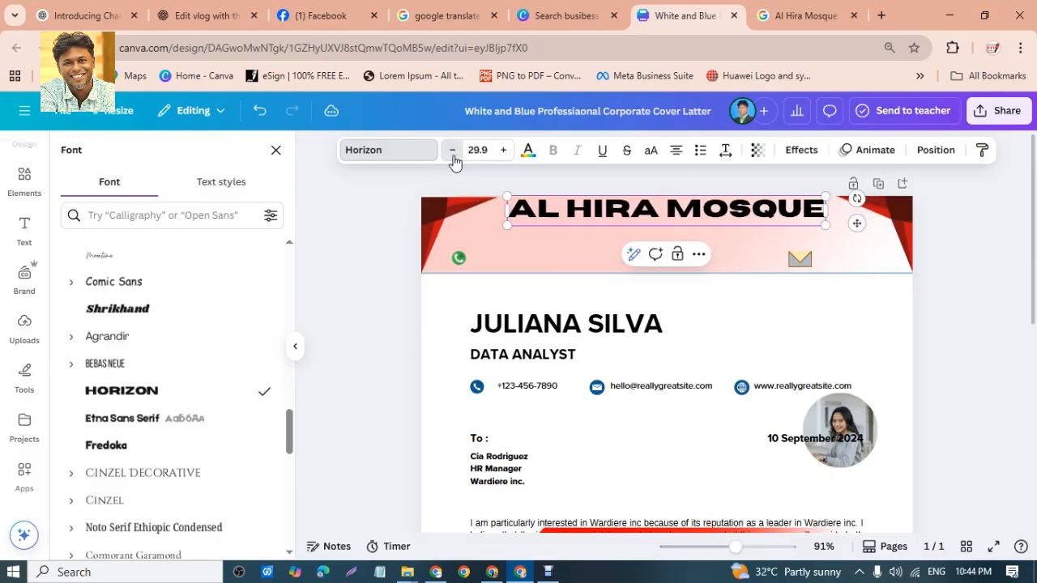
pyautogui.press('Escape')
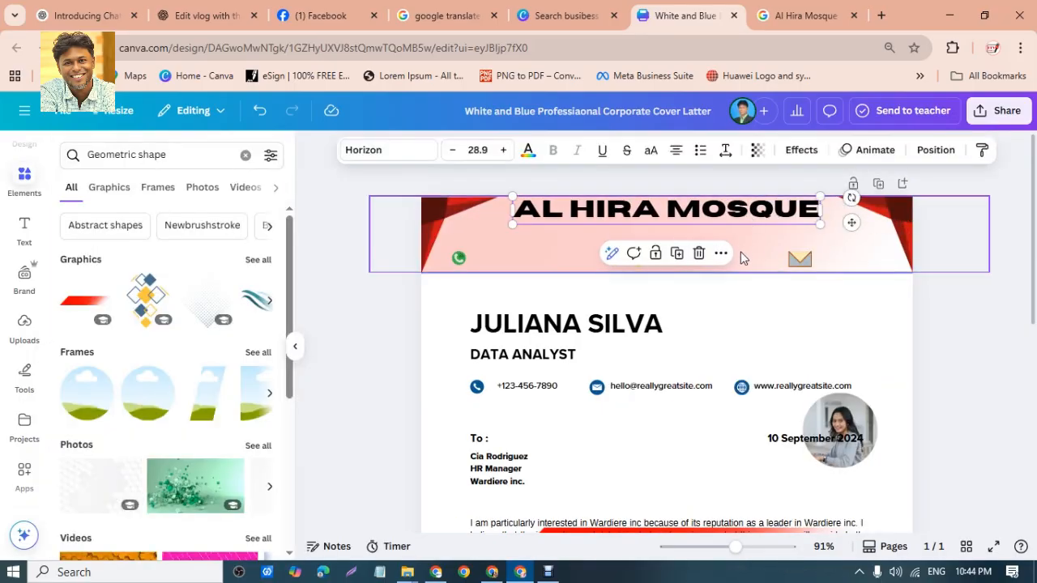
pyautogui.click(944, 203)
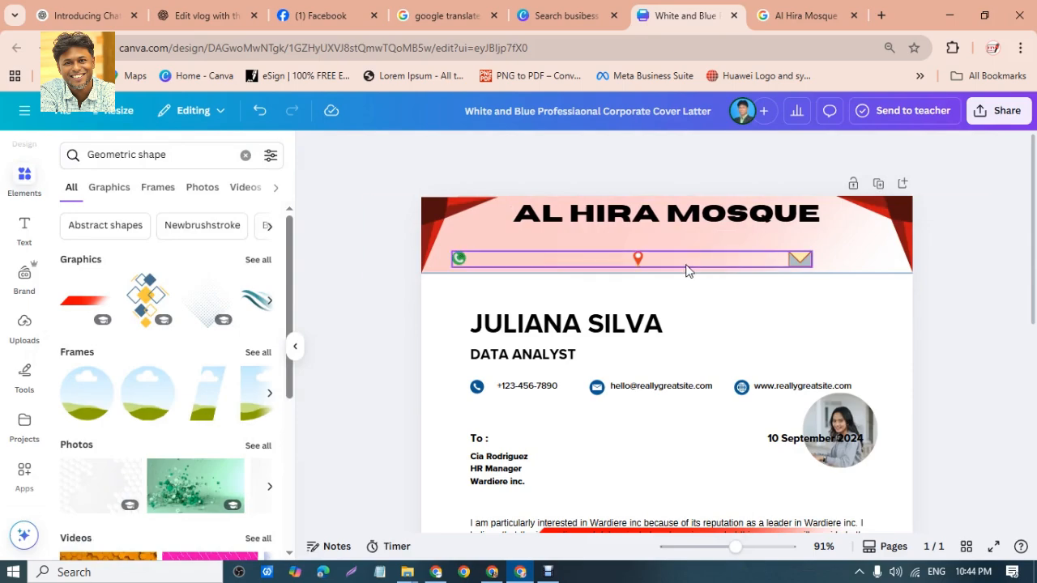
# - Add a subheading text, move it onto the banner's icon row, and replace its placeholder with the contact phone number
pyautogui.click(665, 258)
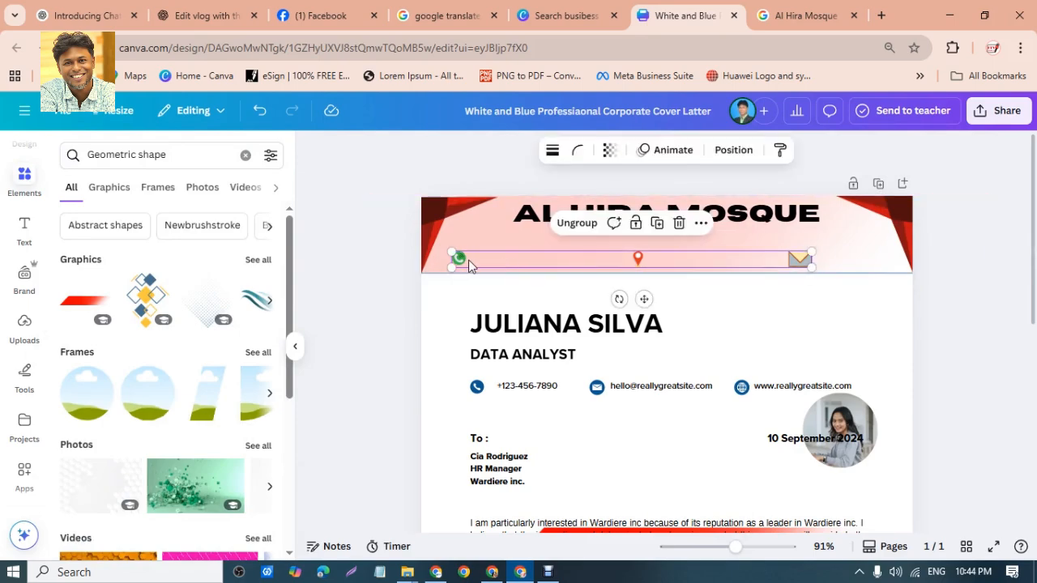
pyautogui.click(370, 227)
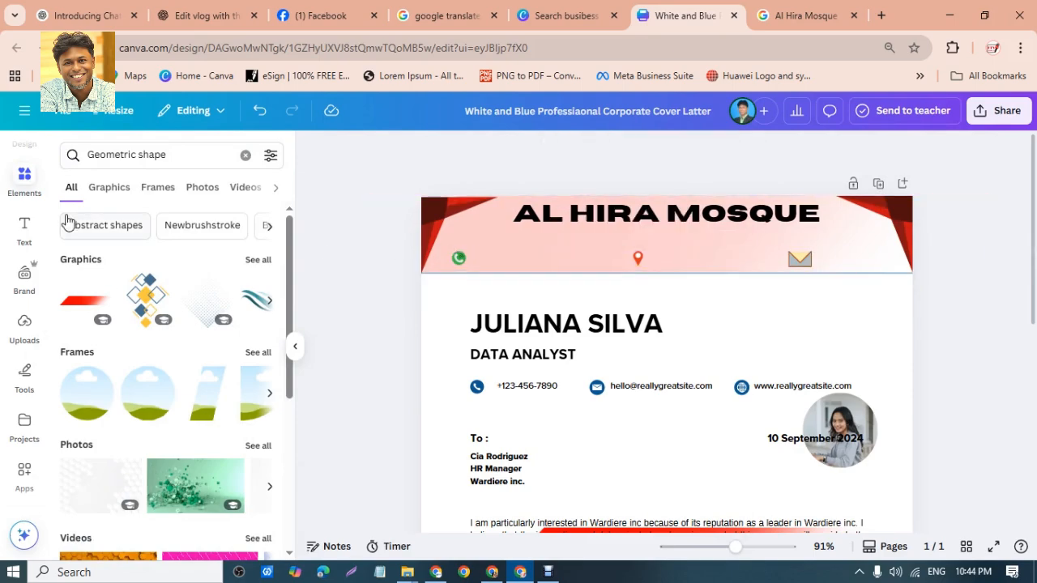
pyautogui.click(24, 230)
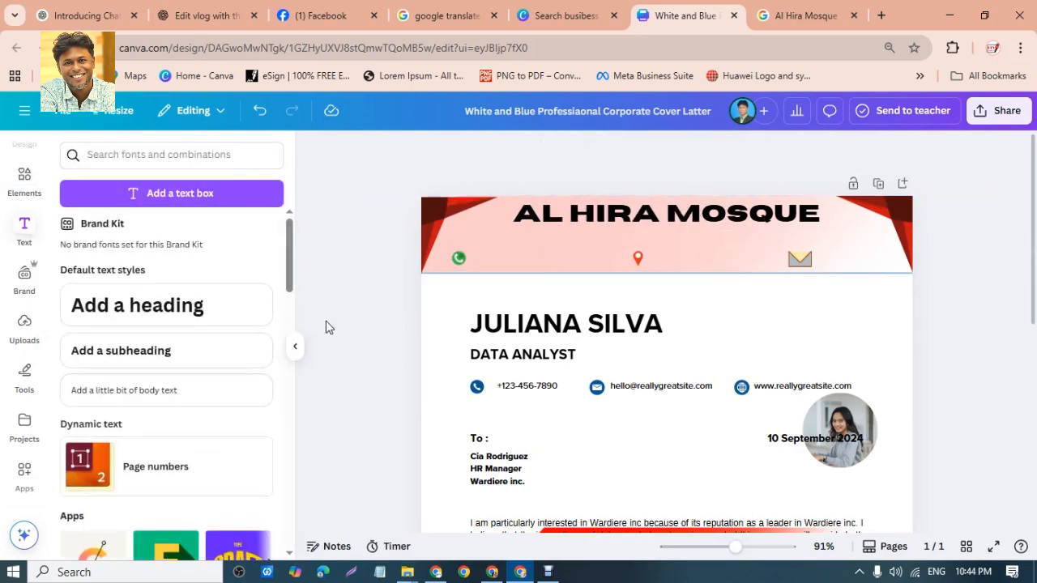
pyautogui.click(139, 349)
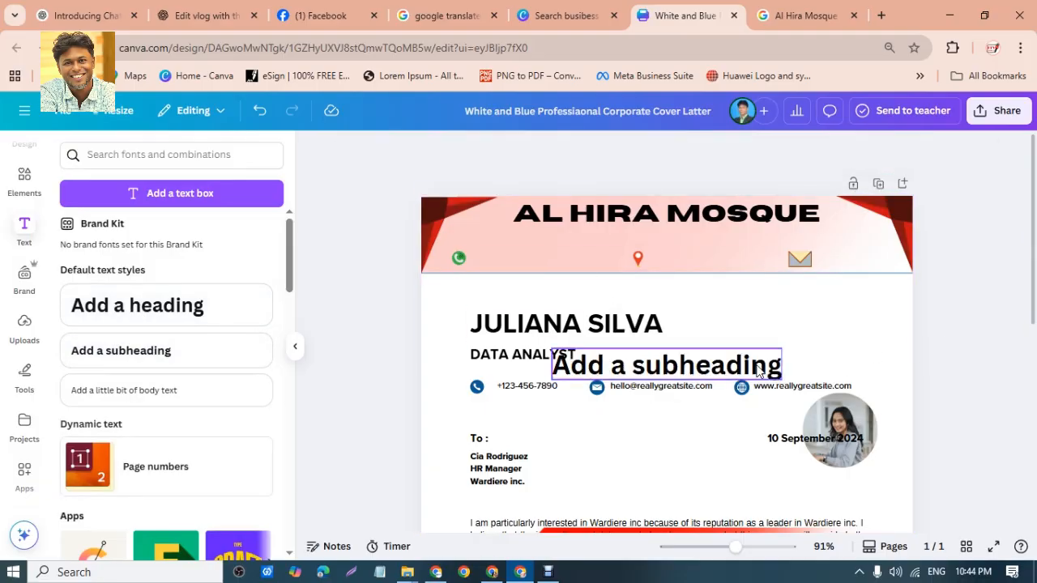
pyautogui.moveTo(754, 369); pyautogui.dragTo(645, 261)
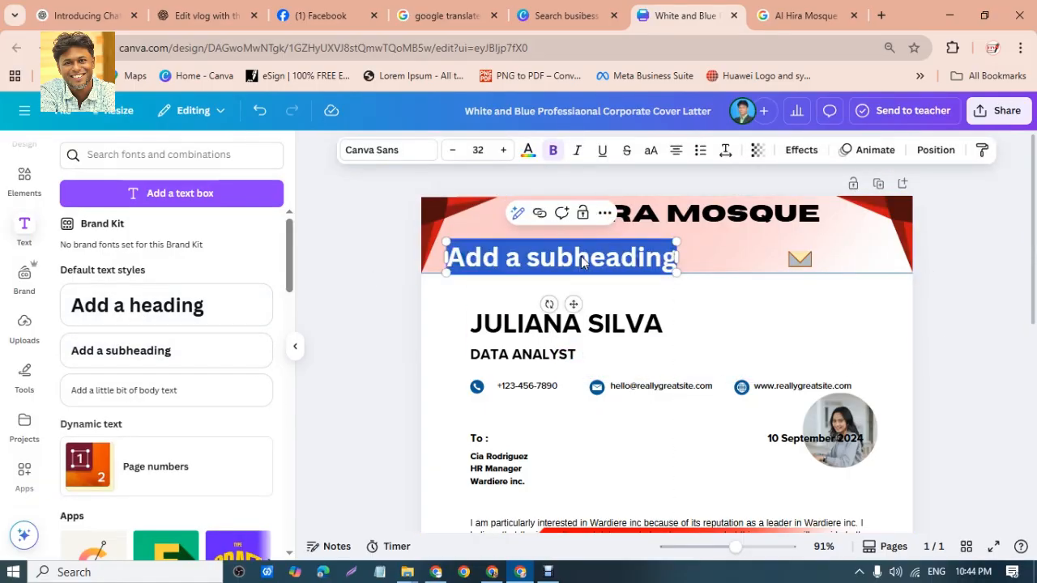
pyautogui.press('BackSpace')
pyautogui.write('+880')
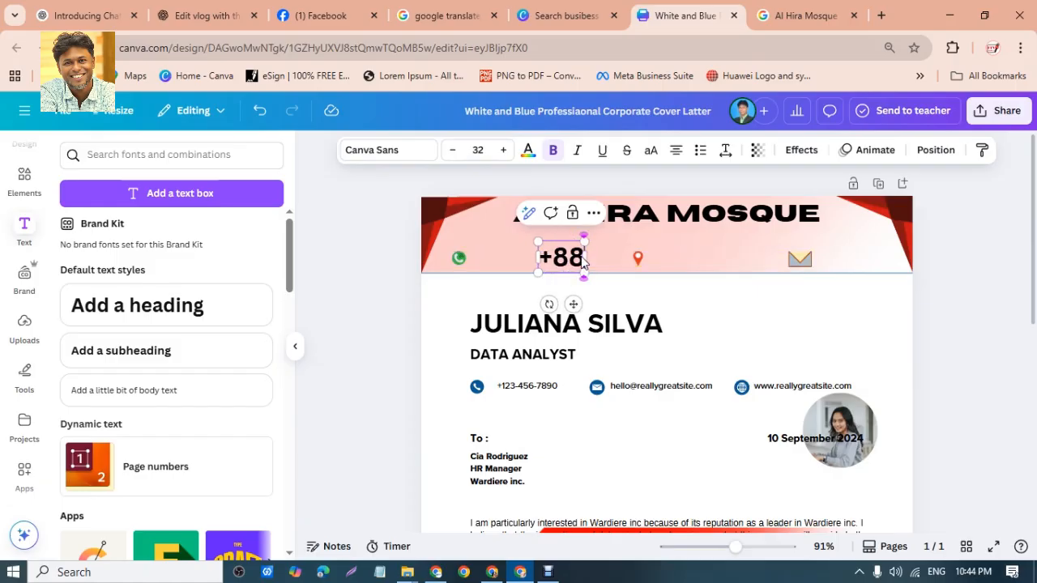
pyautogui.write('1900000')
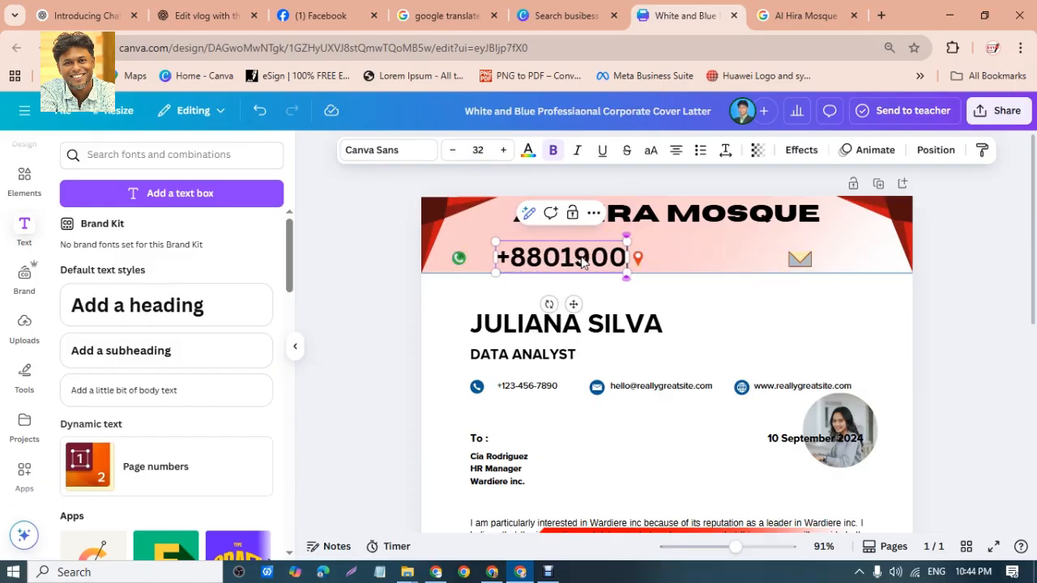
pyautogui.click(929, 275)
# - Shrink the phone number text to size 16 and place it just beside the green phone icon
pyautogui.click(644, 267)
pyautogui.moveTo(655, 273); pyautogui.dragTo(516, 257)
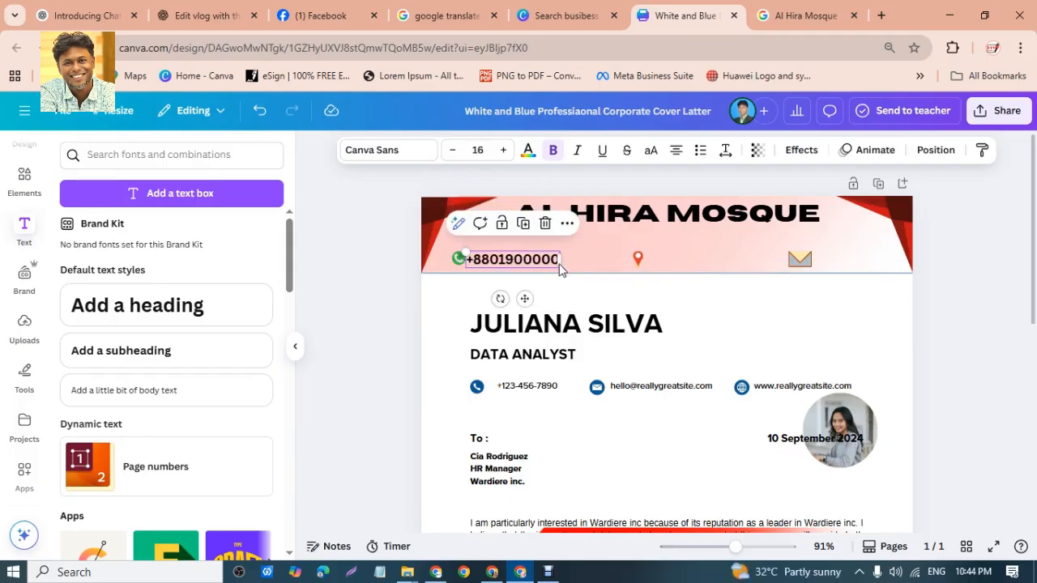
pyautogui.moveTo(570, 261); pyautogui.dragTo(574, 260)
pyautogui.click(895, 306)
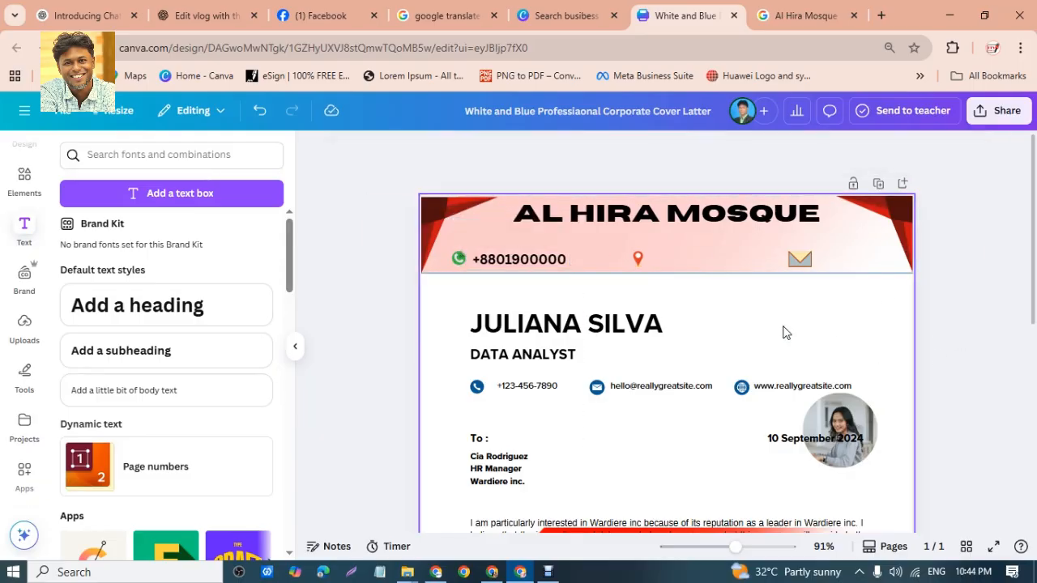
# - Duplicate the phone number text twice, placing one copy beside the location pin and the other beside the envelope icon
pyautogui.click(550, 269)
pyautogui.moveTo(563, 269); pyautogui.dragTo(736, 260)
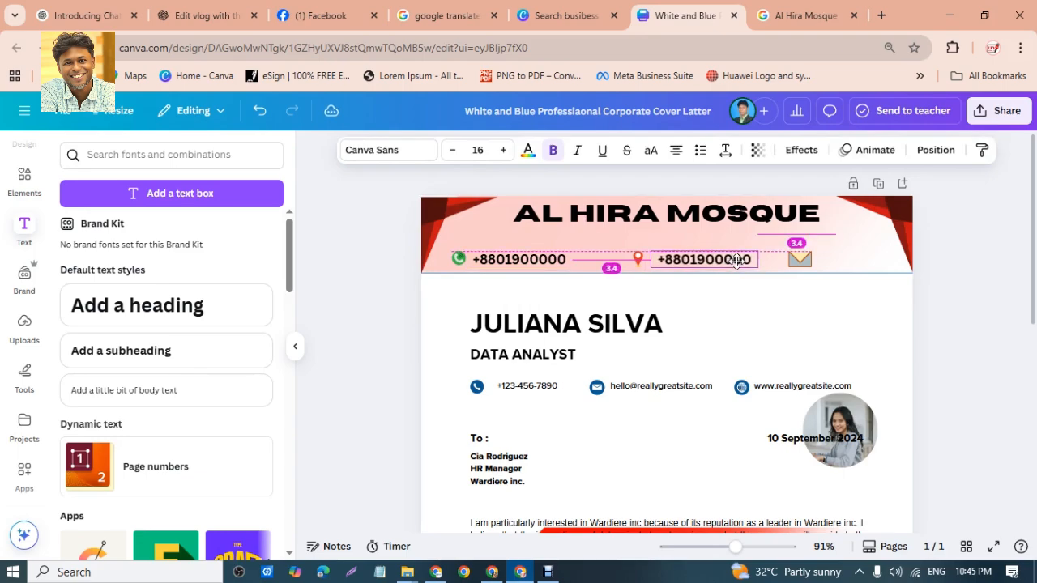
pyautogui.doubleClick(735, 259)
pyautogui.click(809, 261)
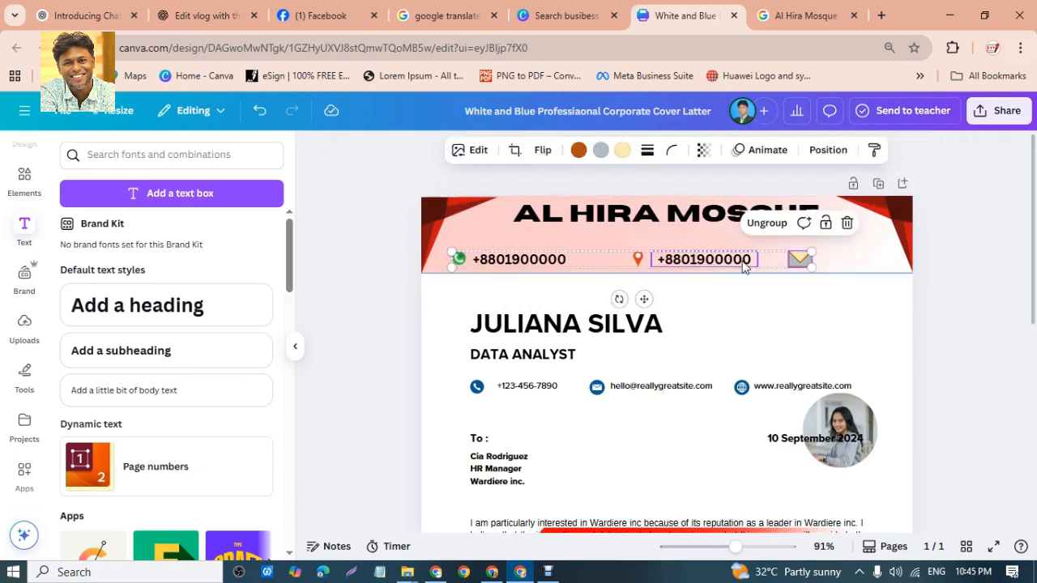
pyautogui.moveTo(746, 267); pyautogui.dragTo(903, 259)
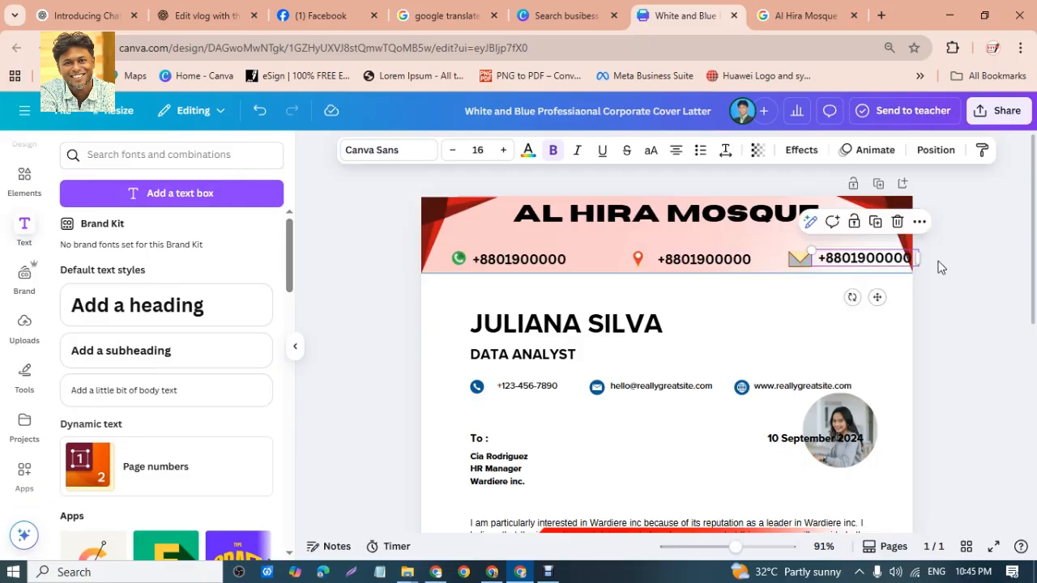
# - Ungroup the three contact icons, undo the accidental move, and check that the location pin can be selected on its own
pyautogui.click(712, 264)
pyautogui.click(638, 261)
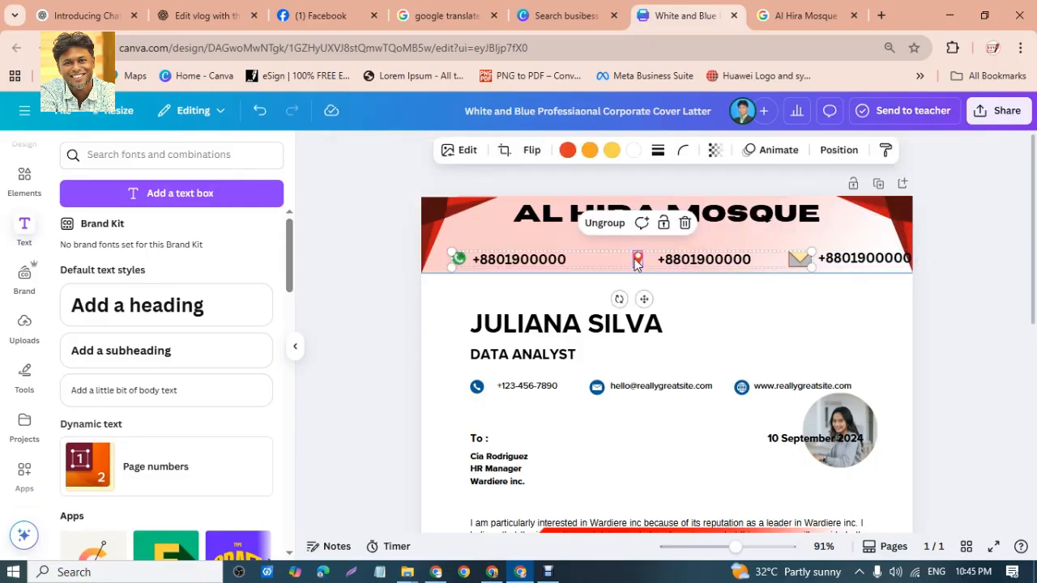
pyautogui.click(605, 226)
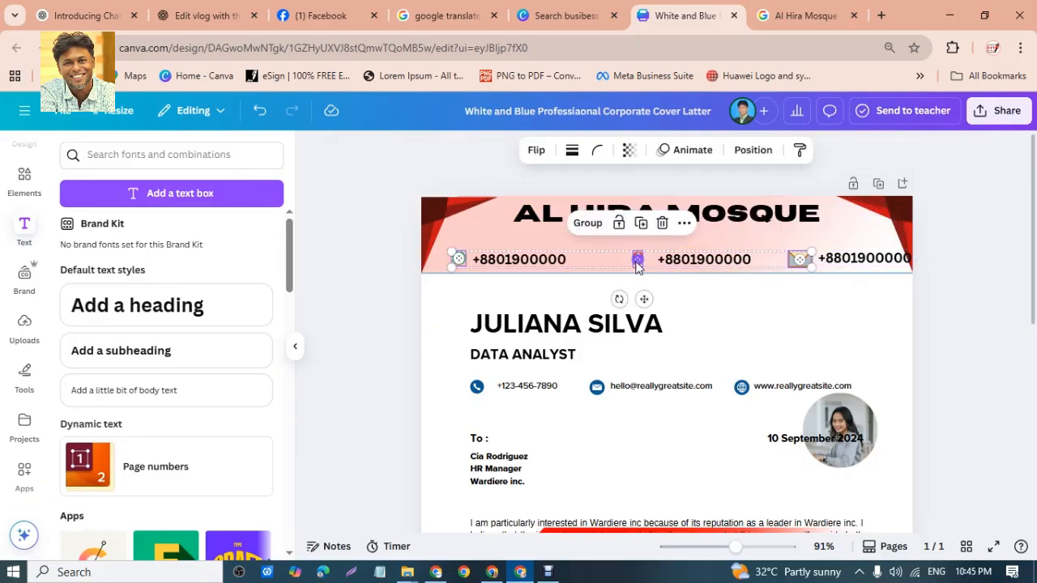
pyautogui.moveTo(638, 265)
pyautogui.mouseDown()
pyautogui.moveTo(621, 261)
pyautogui.moveTo(627, 266)
pyautogui.mouseUp()
pyautogui.hotkey('ctrl', 'z')
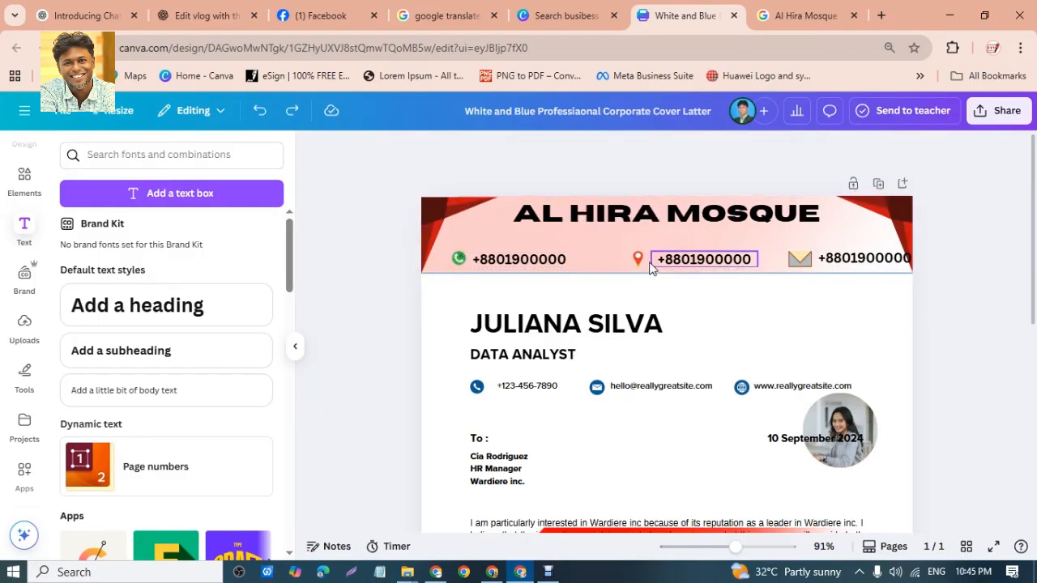
pyautogui.click(637, 259)
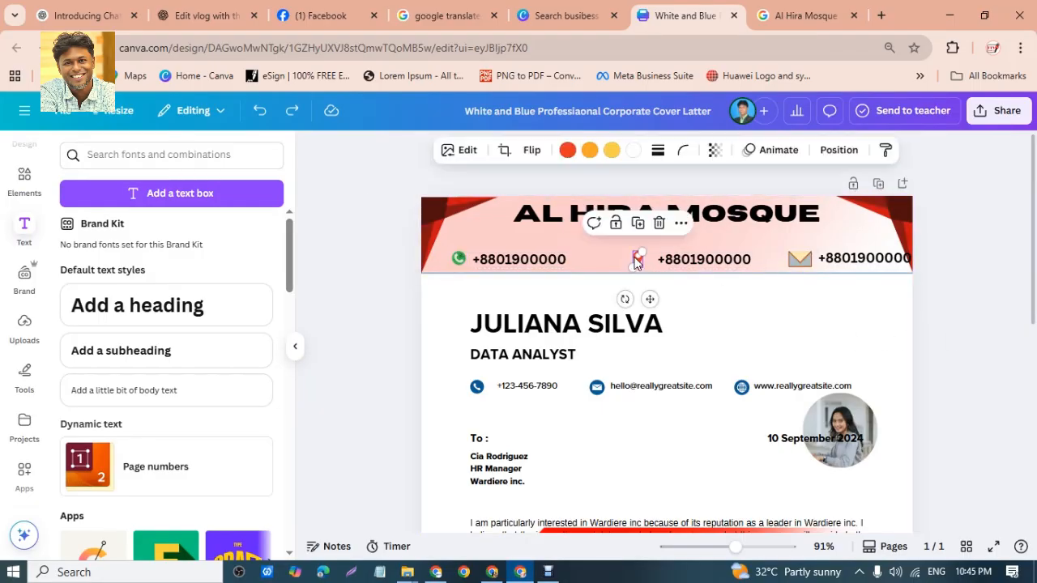
pyautogui.click(859, 230)
# - Lock the translucent red banner in place behind the heading and contact details
pyautogui.click(770, 249)
pyautogui.rightClick(771, 245)
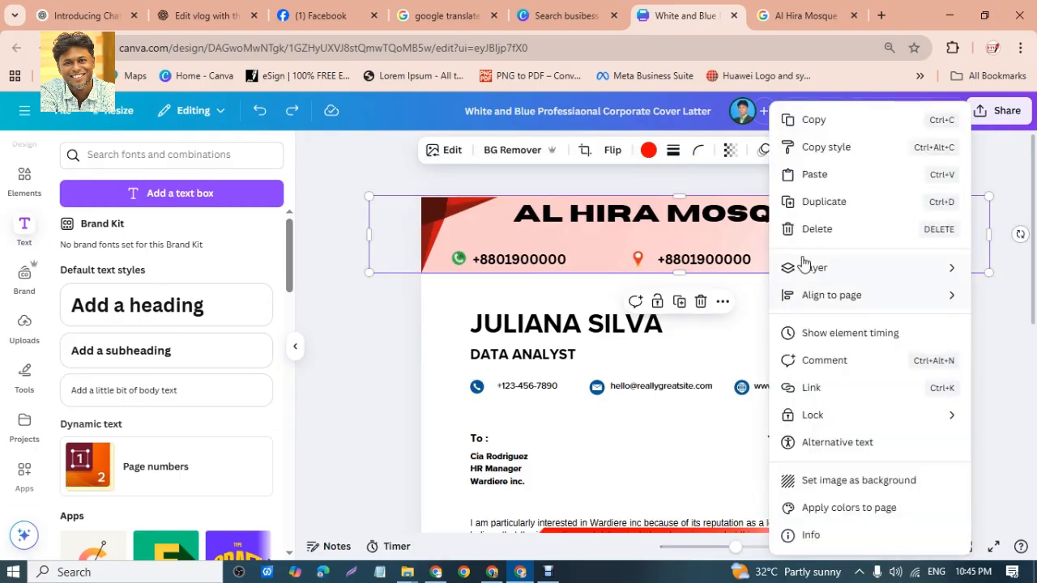
pyautogui.click(658, 301)
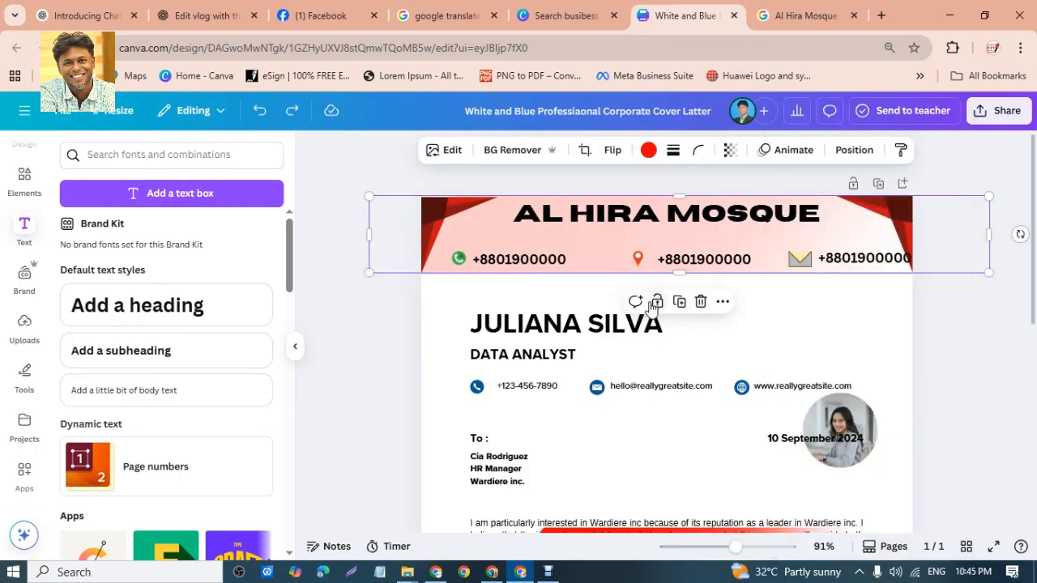
# - Shift the location pin and its phone number text left along the banner's contact row
pyautogui.click(541, 268)
pyautogui.click(638, 258)
pyautogui.moveTo(638, 259); pyautogui.dragTo(609, 258)
pyautogui.click(680, 259)
pyautogui.moveTo(680, 259)
pyautogui.mouseDown()
pyautogui.moveTo(653, 258)
pyautogui.moveTo(662, 260)
pyautogui.mouseUp()
# - Shift the envelope icon and its phone number text left, clear of the banner's right edge
pyautogui.click(833, 261)
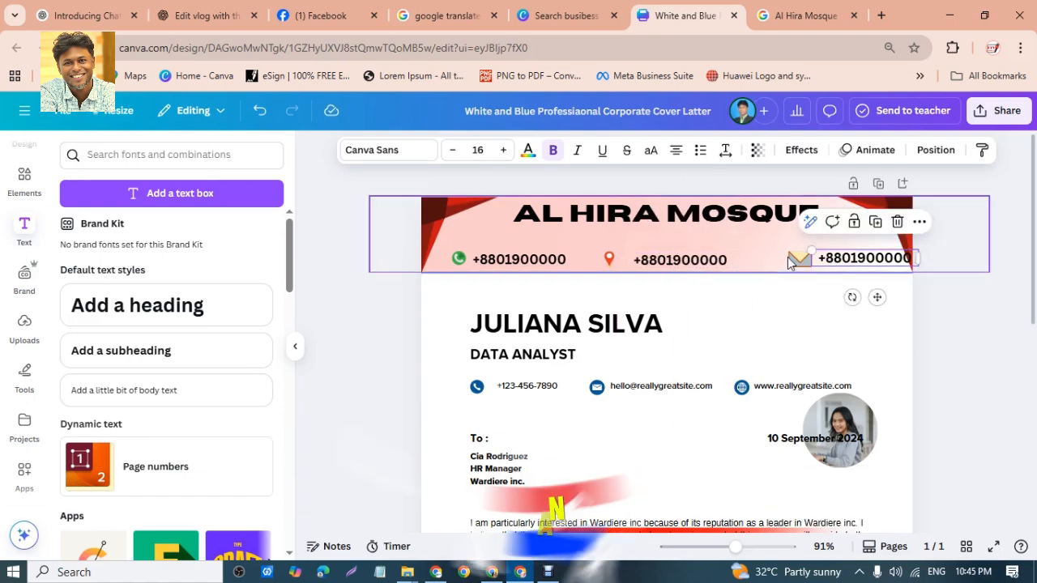
pyautogui.click(796, 260)
pyautogui.moveTo(782, 268); pyautogui.dragTo(764, 261)
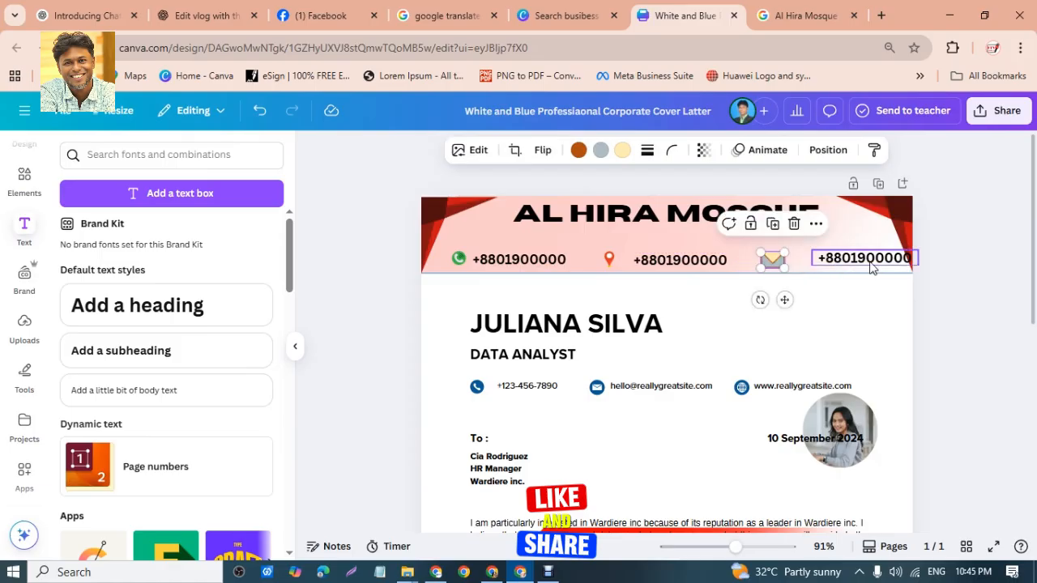
pyautogui.moveTo(873, 266); pyautogui.dragTo(852, 262)
# - Enlarge the "AL HIRA MOSQUE" heading to font size 30.4 and lower it slightly on the banner
pyautogui.click(802, 217)
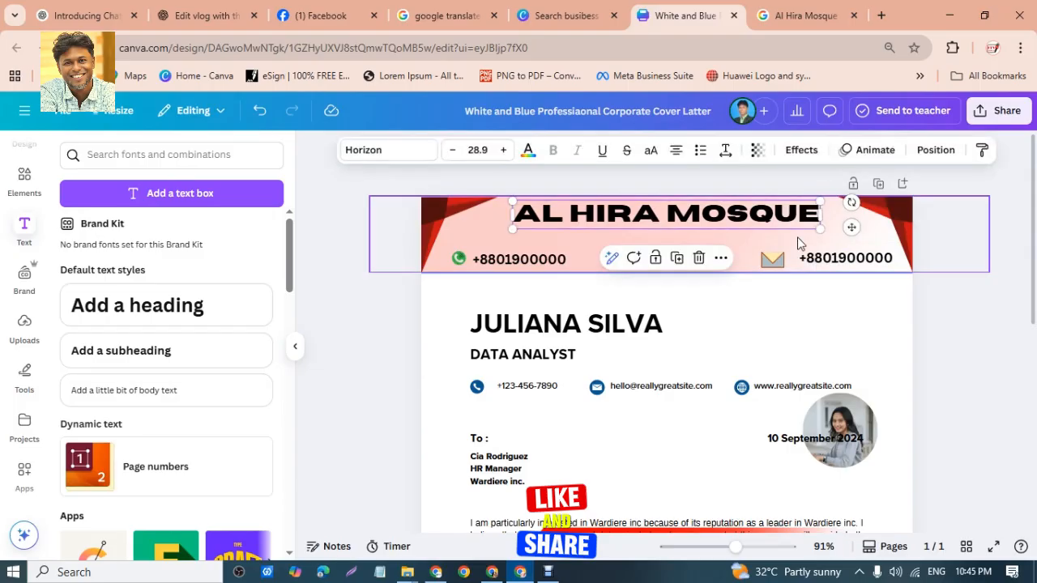
pyautogui.moveTo(819, 229); pyautogui.dragTo(791, 228)
pyautogui.click(977, 266)
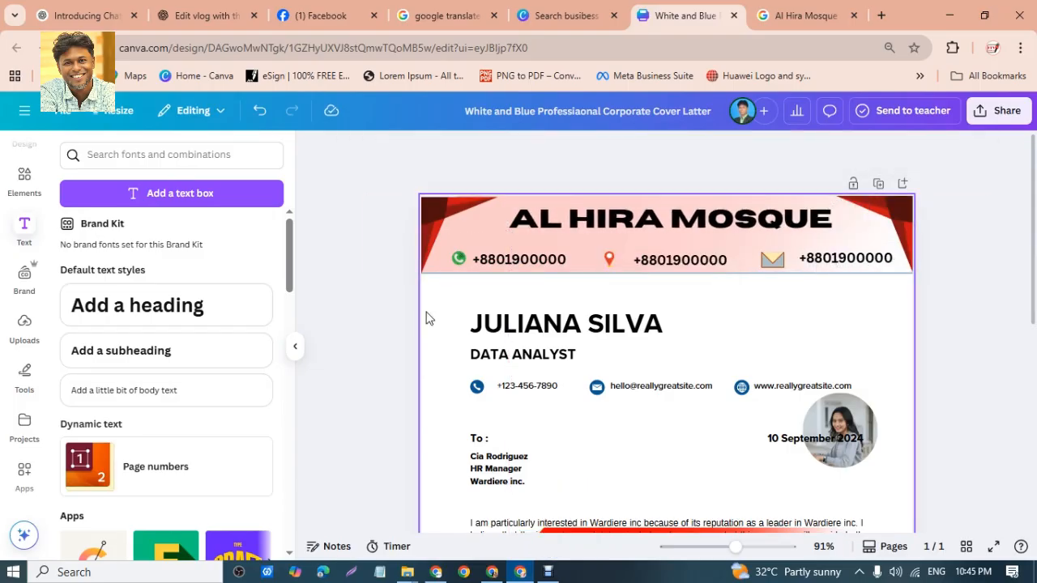
# - Remove the woman's photo from the circular frame, then shrink the empty frame and place it at the banner's right end
pyautogui.click(538, 324)
pyautogui.click(835, 407)
pyautogui.press('Delete')
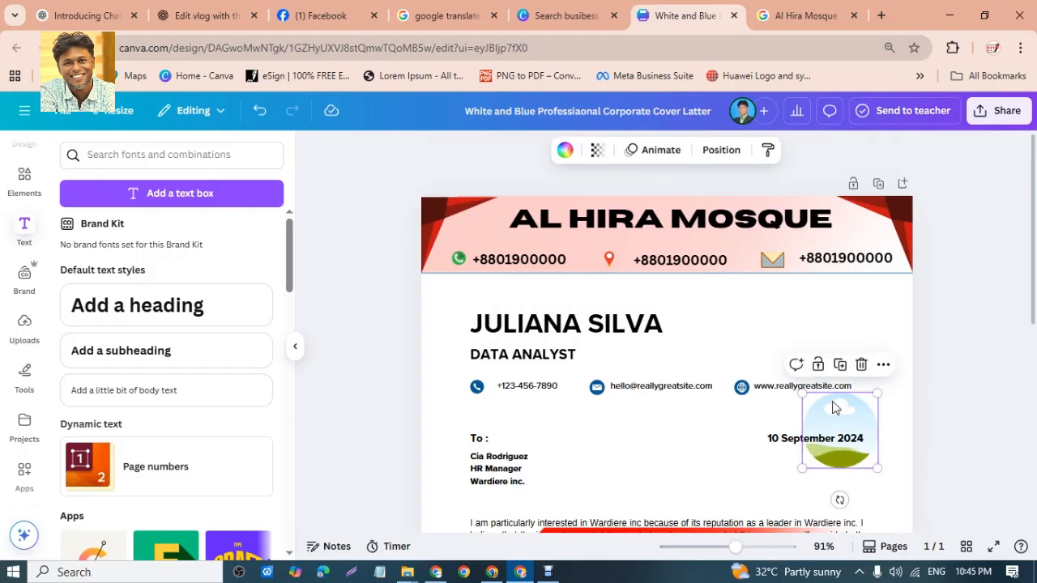
pyautogui.moveTo(829, 425); pyautogui.dragTo(835, 323)
pyautogui.moveTo(889, 367); pyautogui.dragTo(861, 241)
pyautogui.click(942, 248)
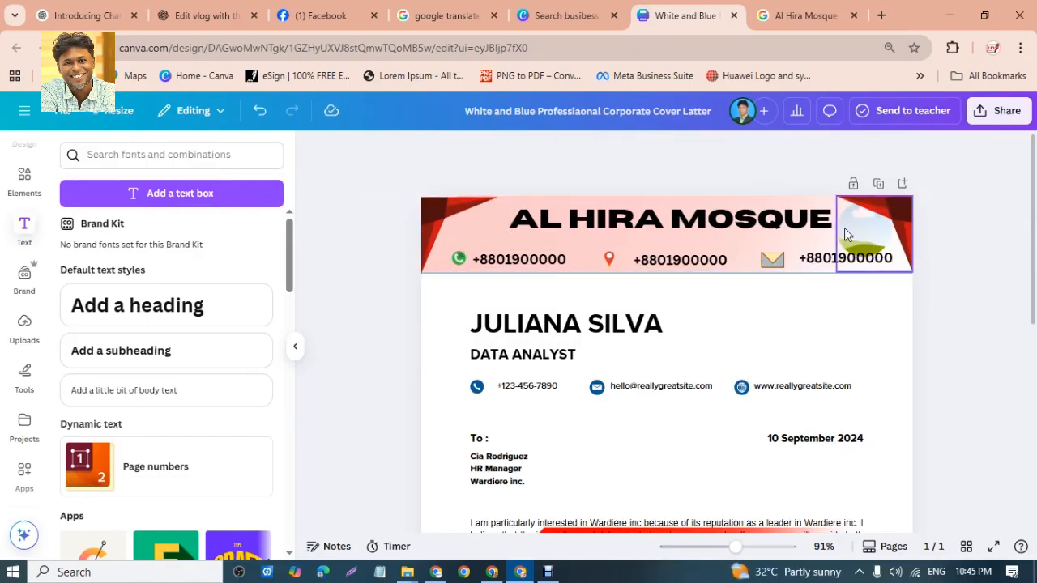
# - Try to shrink the graphic overlapping the circular frame at the banner's right end, and undo the change
pyautogui.click(857, 256)
pyautogui.moveTo(834, 270); pyautogui.dragTo(848, 246)
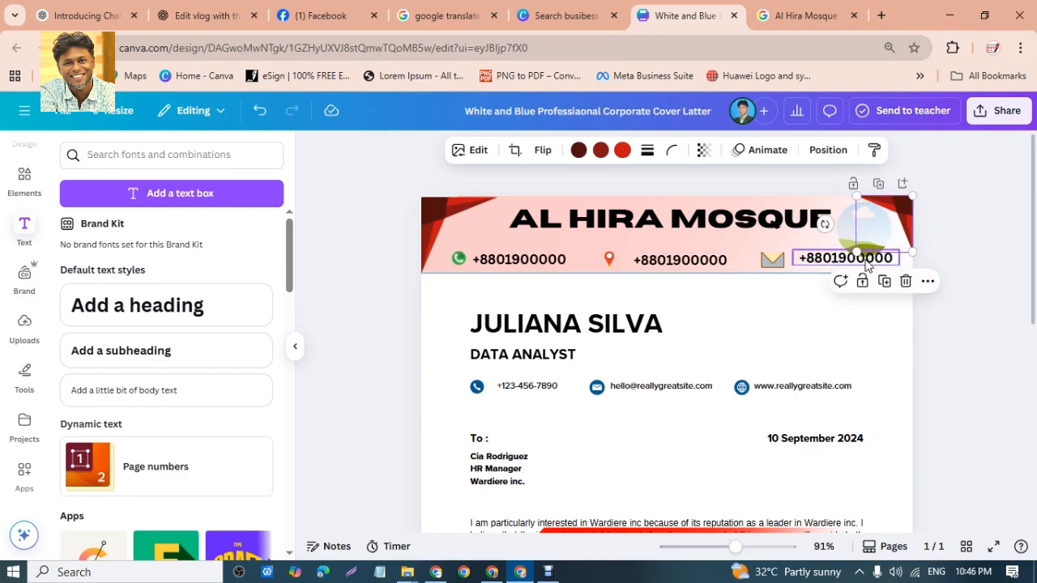
pyautogui.hotkey('ctrl', 'z')
pyautogui.click(940, 312)
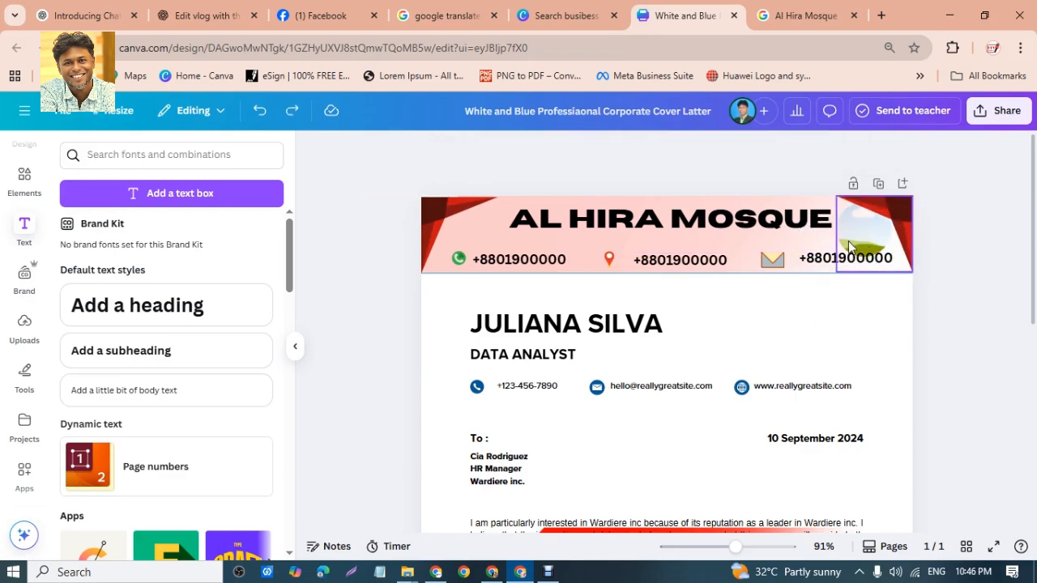
# - Try to move the right corner graphic aside to select the circular frame beneath it
pyautogui.click(883, 233)
pyautogui.click(859, 234)
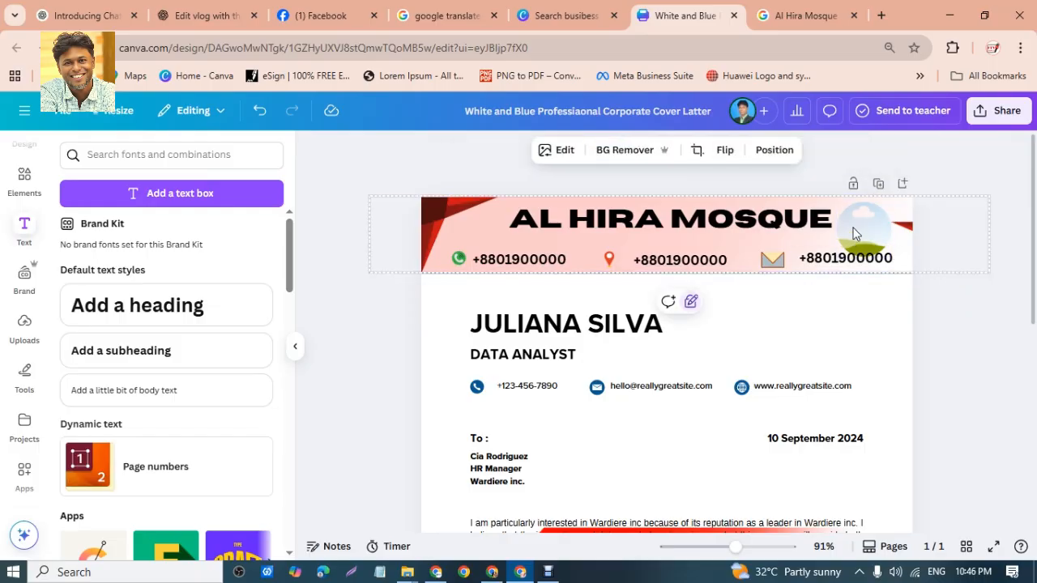
pyautogui.moveTo(852, 229); pyautogui.dragTo(803, 340)
pyautogui.click(859, 234)
pyautogui.click(861, 266)
pyautogui.click(852, 221)
pyautogui.doubleClick(867, 239)
pyautogui.click(987, 363)
pyautogui.click(871, 258)
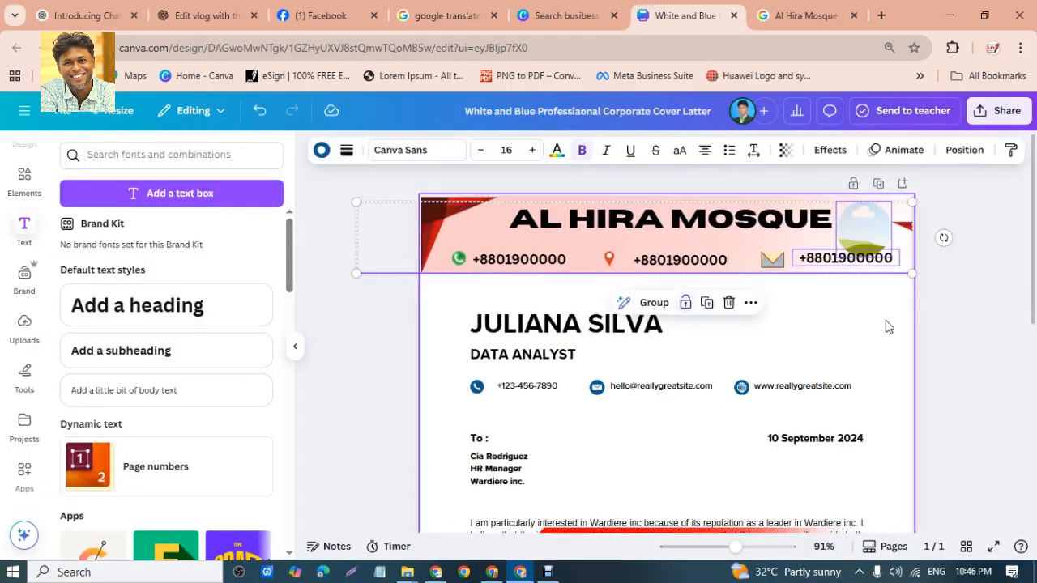
pyautogui.click(958, 365)
# - Move the circular frame out of the banner's right end and check its layer options
pyautogui.moveTo(881, 247); pyautogui.dragTo(863, 315)
pyautogui.click(843, 342)
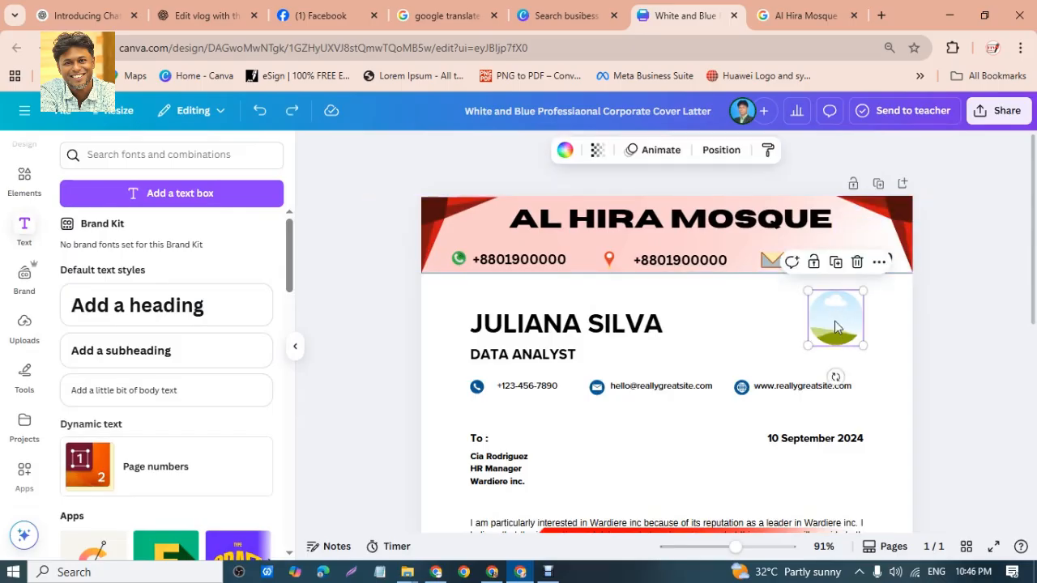
pyautogui.rightClick(837, 327)
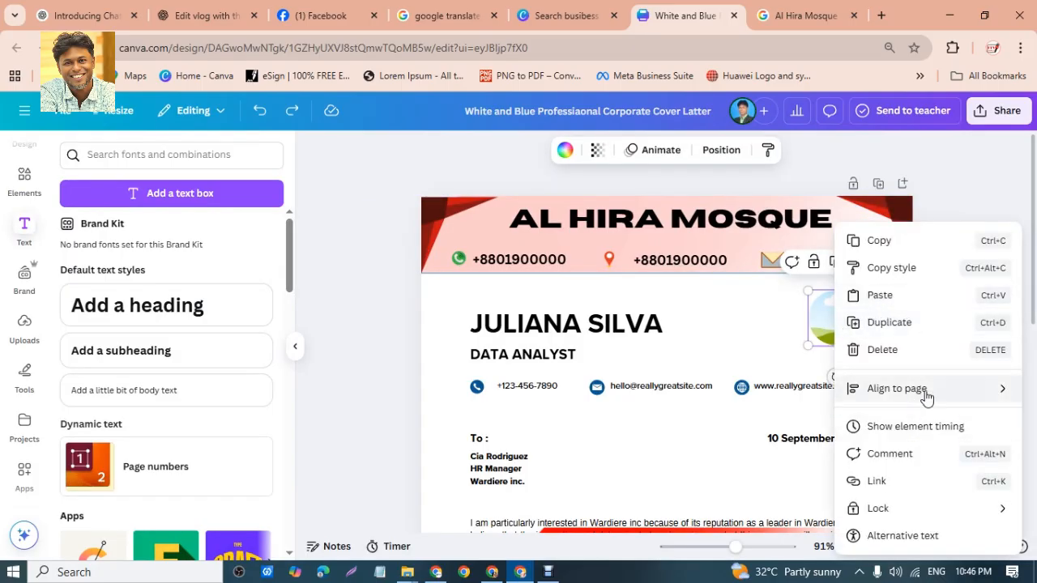
pyautogui.moveTo(811, 317); pyautogui.dragTo(669, 288)
pyautogui.rightClick(669, 288)
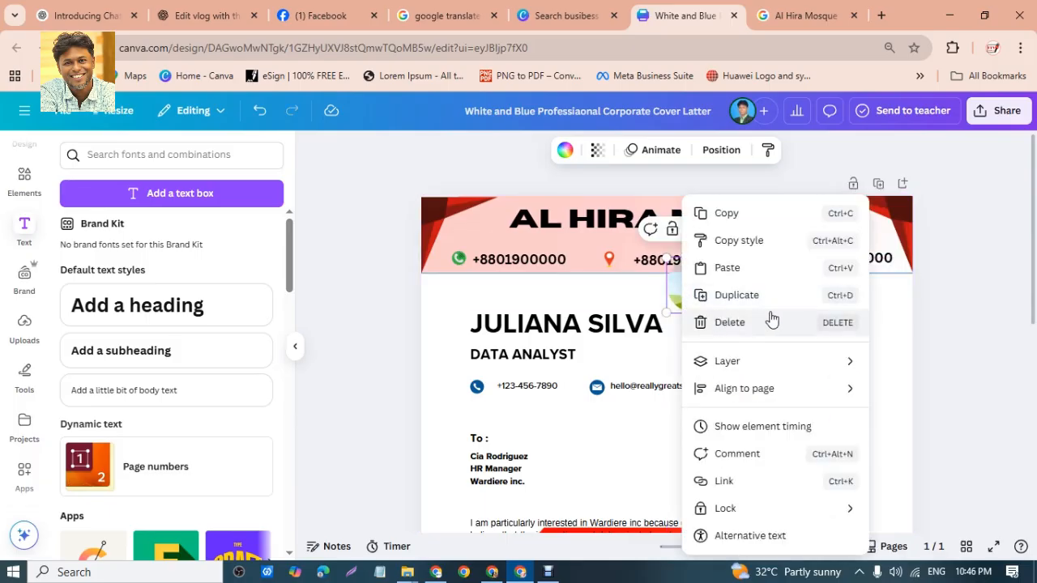
pyautogui.moveTo(833, 370)
pyautogui.click(607, 367)
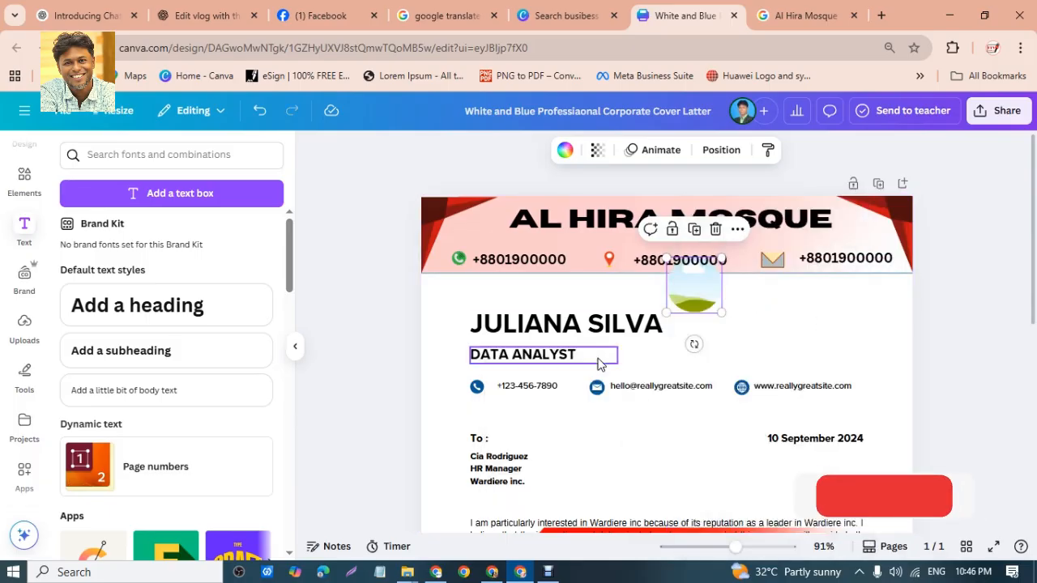
# - Return the circular frame beside the heading, shrink it above the phone number, and move the right corner graphic off the page
pyautogui.moveTo(687, 302); pyautogui.dragTo(840, 257)
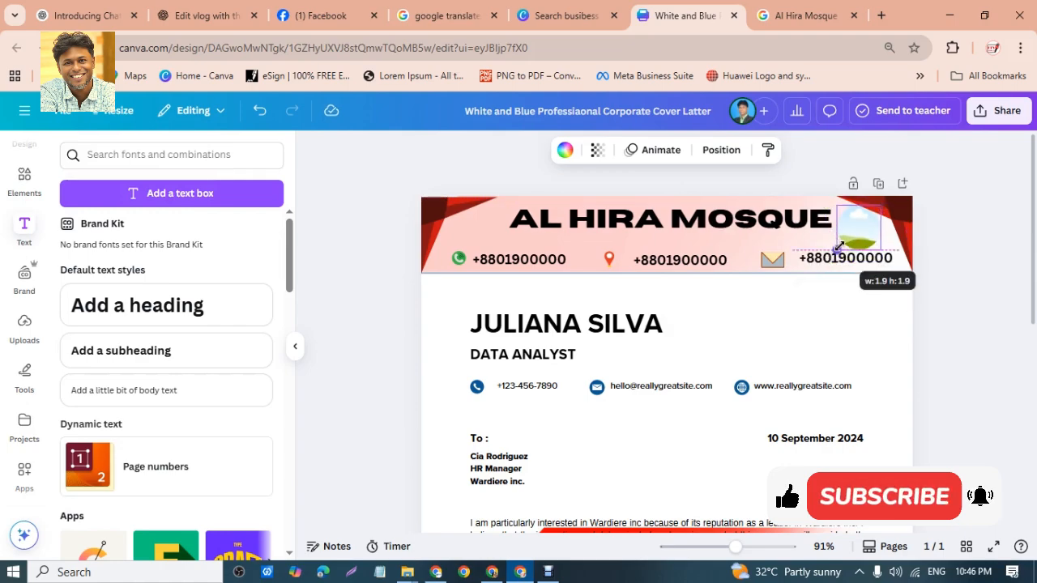
pyautogui.moveTo(838, 247); pyautogui.dragTo(938, 229)
pyautogui.click(986, 294)
pyautogui.click(861, 235)
pyautogui.click(857, 234)
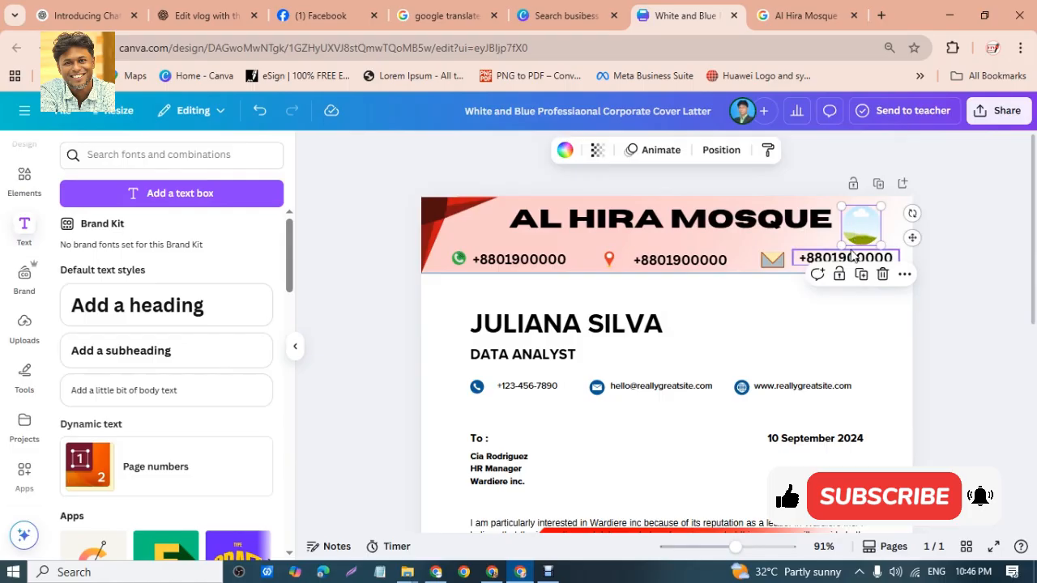
pyautogui.press('Down')
pyautogui.press('Down')
pyautogui.press('Down')
pyautogui.press('Up')
pyautogui.press('Up')
pyautogui.press('Up')
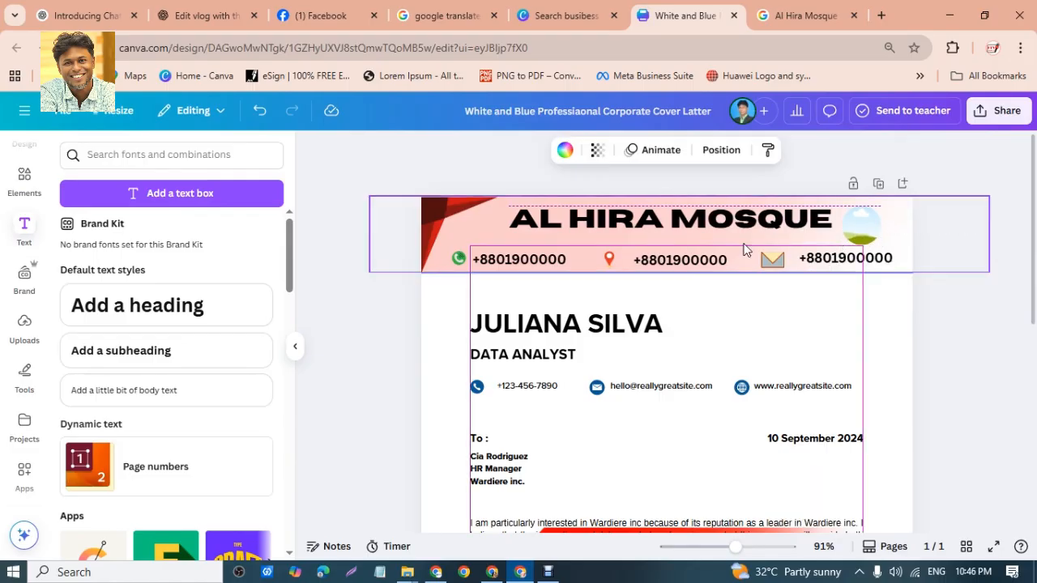
# - Shift the heading left and set the slightly enlarged circular frame directly beside its last letter
pyautogui.moveTo(674, 228); pyautogui.dragTo(635, 228)
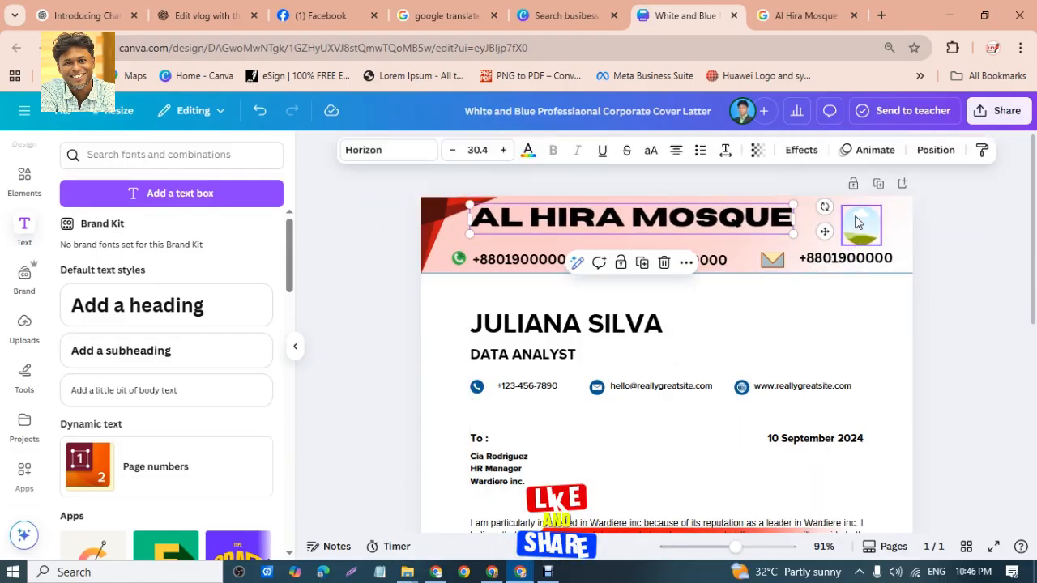
pyautogui.moveTo(859, 223); pyautogui.dragTo(814, 218)
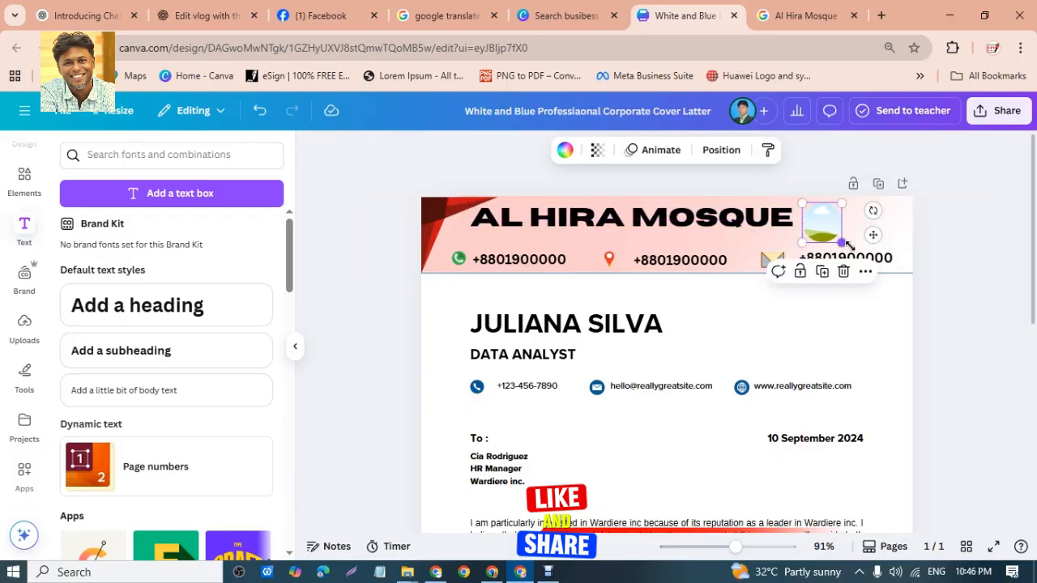
pyautogui.moveTo(840, 240); pyautogui.dragTo(847, 244)
pyautogui.moveTo(712, 230); pyautogui.dragTo(715, 231)
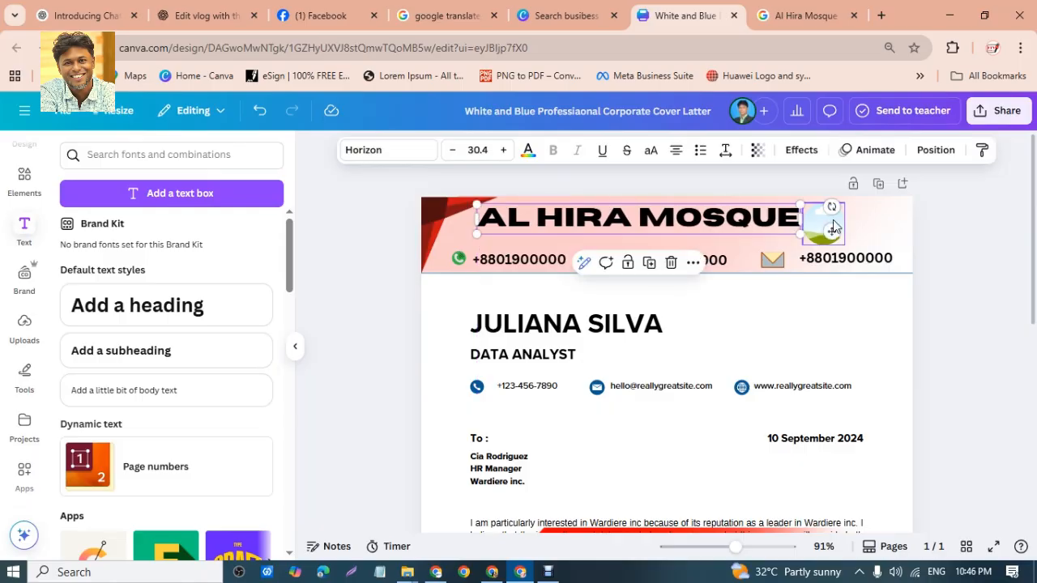
pyautogui.click(943, 263)
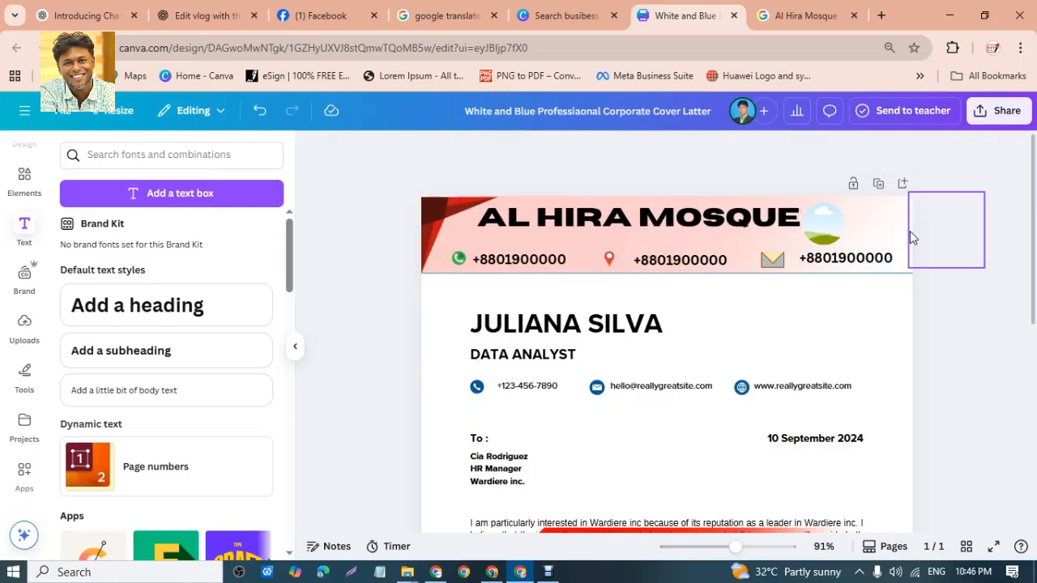
# - Bring the red corner graphic back onto the banner's right end and align it exactly with the page's upper corner
pyautogui.moveTo(910, 231); pyautogui.dragTo(841, 239)
pyautogui.click(763, 548)
pyautogui.scroll(1, 807, 495)
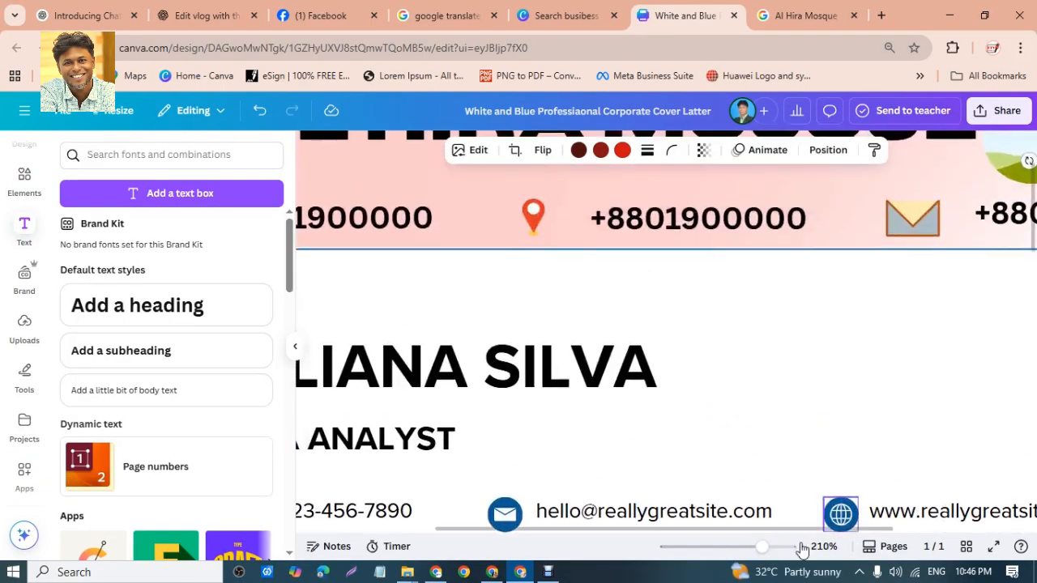
pyautogui.moveTo(784, 529); pyautogui.dragTo(1005, 527)
pyautogui.scroll(3, 995, 340)
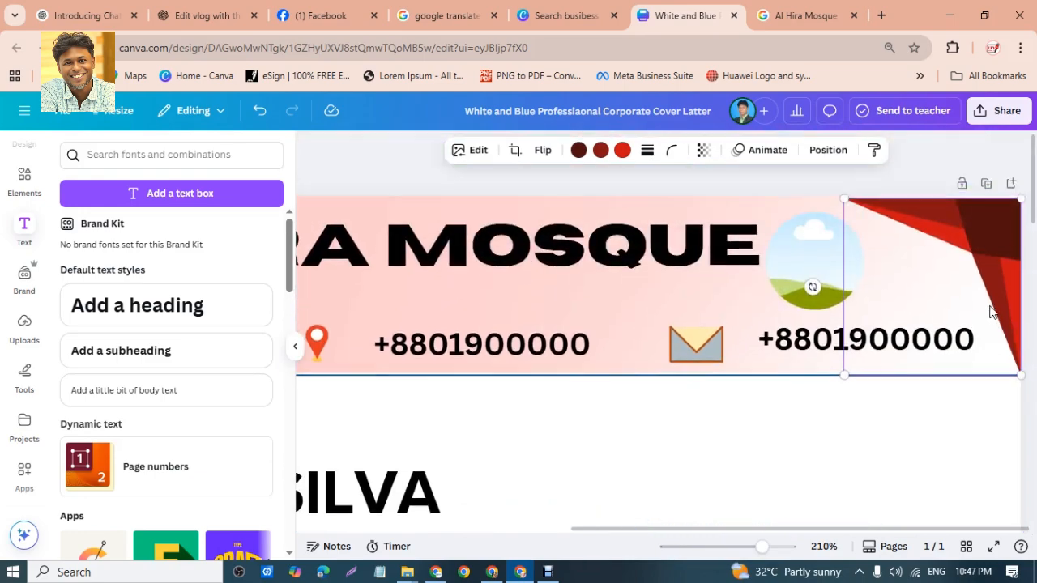
pyautogui.click(835, 175)
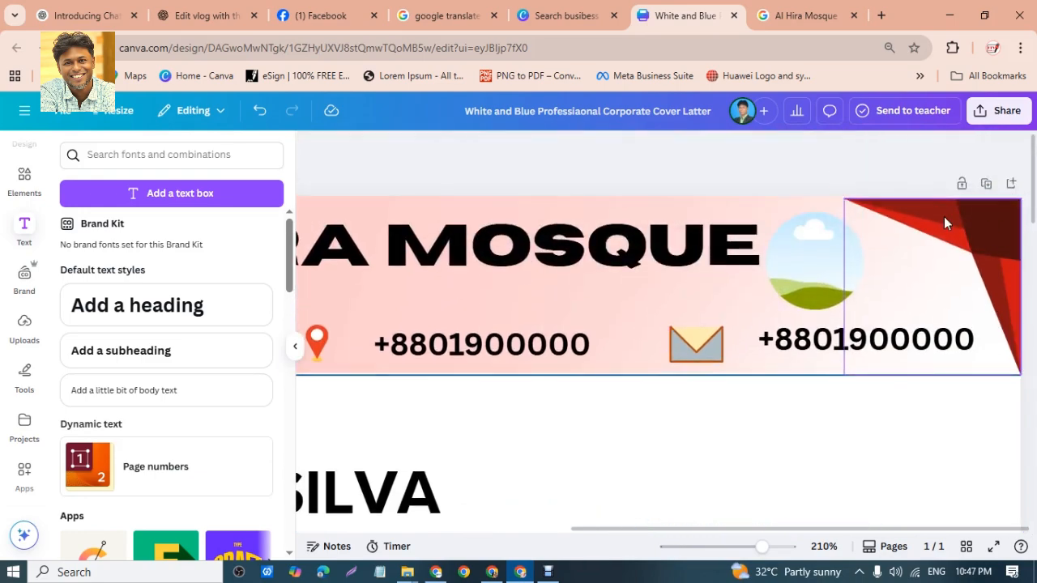
pyautogui.moveTo(943, 216); pyautogui.dragTo(944, 214)
pyautogui.click(908, 173)
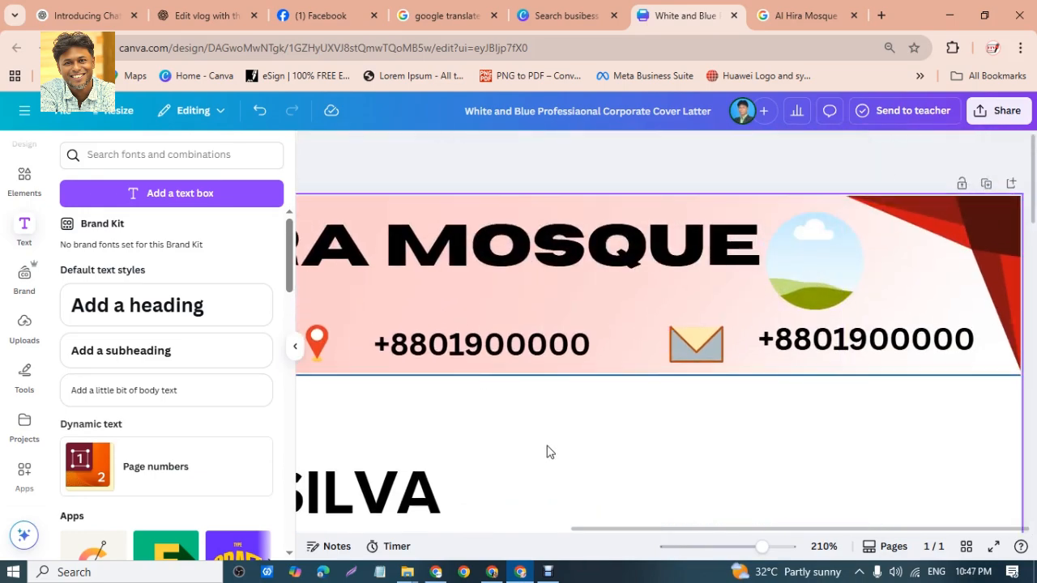
# - Select the template's blue phone icon and three original contact texts, move them onto the banner, and delete them
pyautogui.click(703, 551)
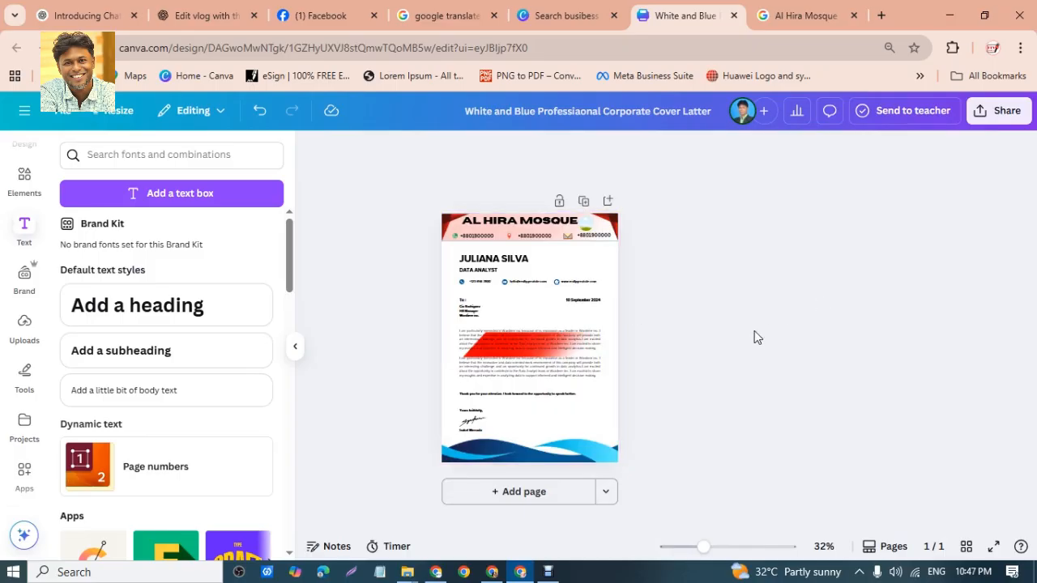
pyautogui.keyDown('ctrl'); pyautogui.scroll(3, 665, 393); pyautogui.keyUp('ctrl')
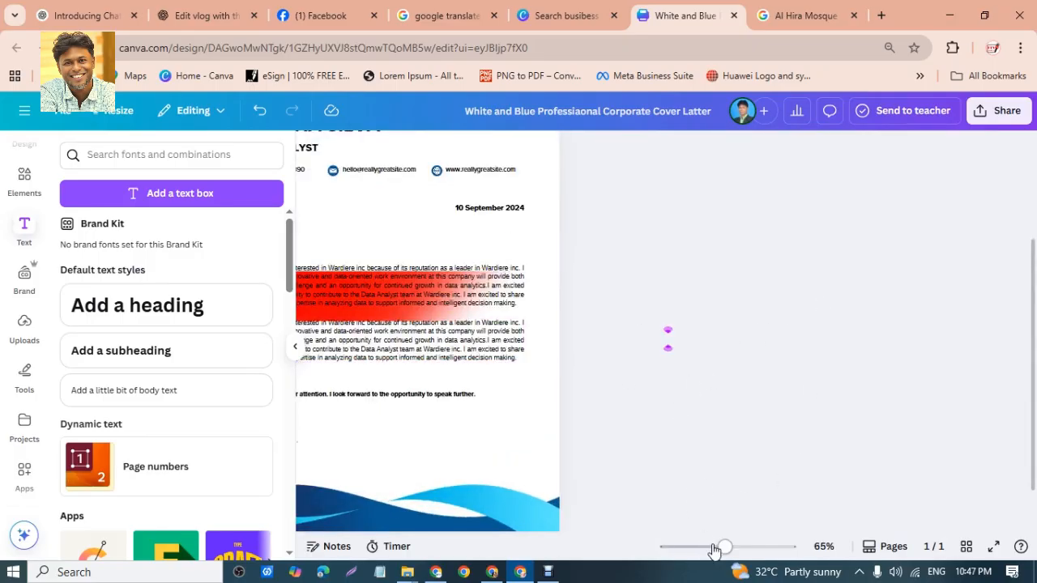
pyautogui.moveTo(724, 452)
pyautogui.mouseDown()
pyautogui.moveTo(111, 493)
pyautogui.moveTo(614, 533)
pyautogui.mouseUp()
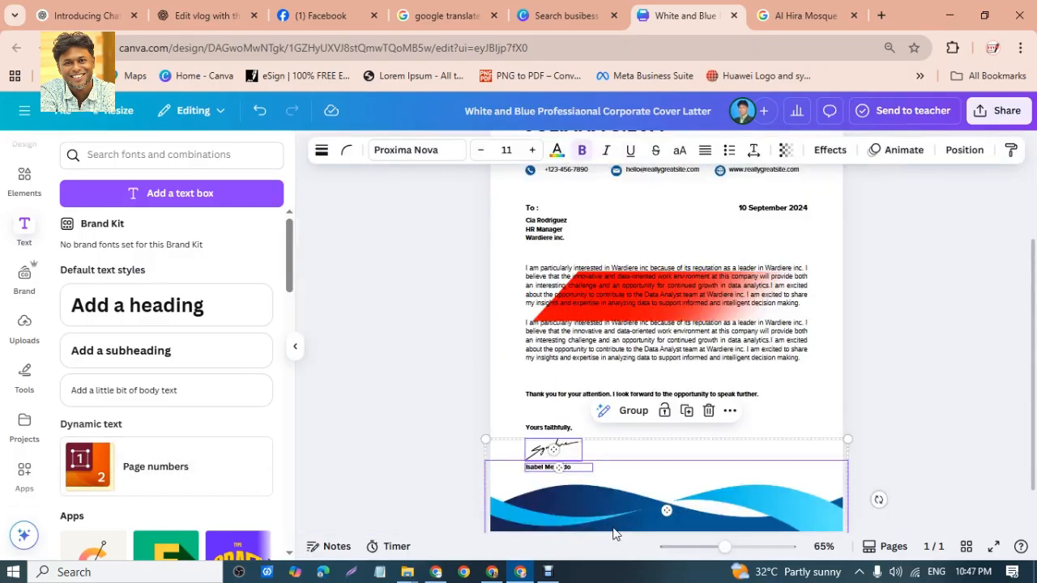
pyautogui.click(372, 343)
pyautogui.scroll(3, 682, 377)
pyautogui.keyDown('ctrl'); pyautogui.scroll(3, 537, 324); pyautogui.keyUp('ctrl')
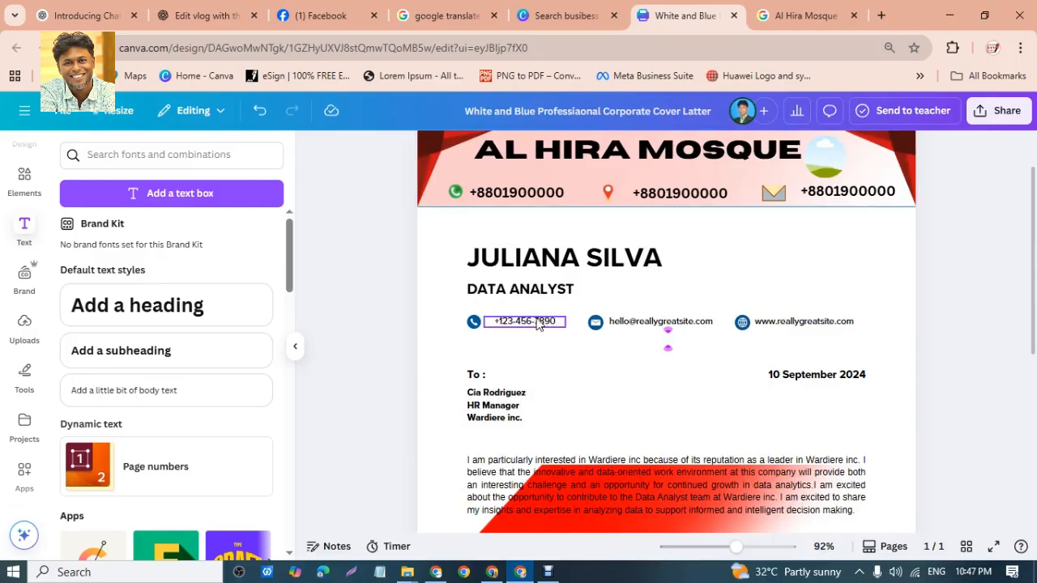
pyautogui.click(491, 332)
pyautogui.click(474, 326)
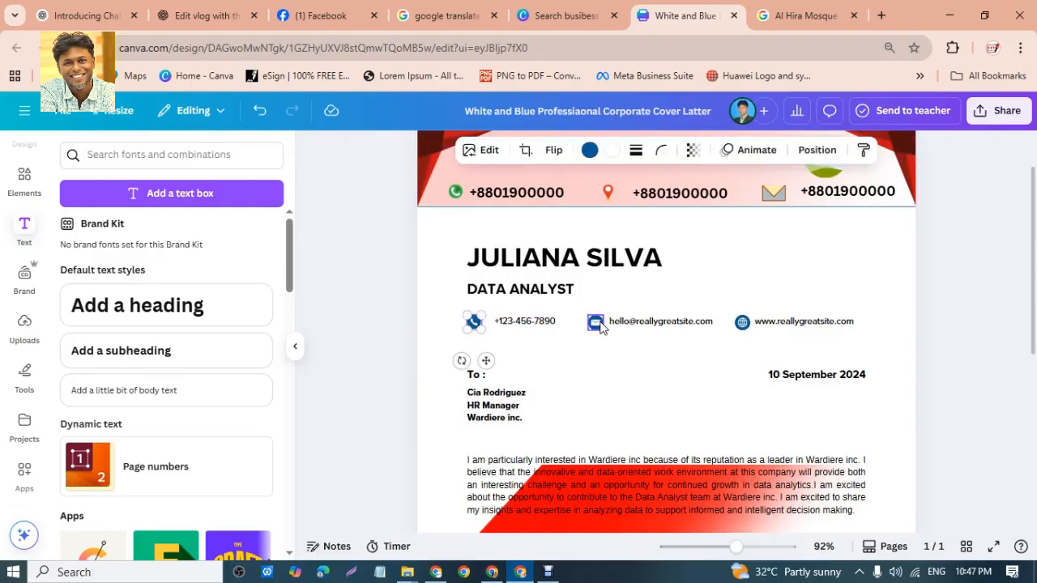
pyautogui.keyDown('shift'); pyautogui.click(614, 326); pyautogui.keyUp('shift')
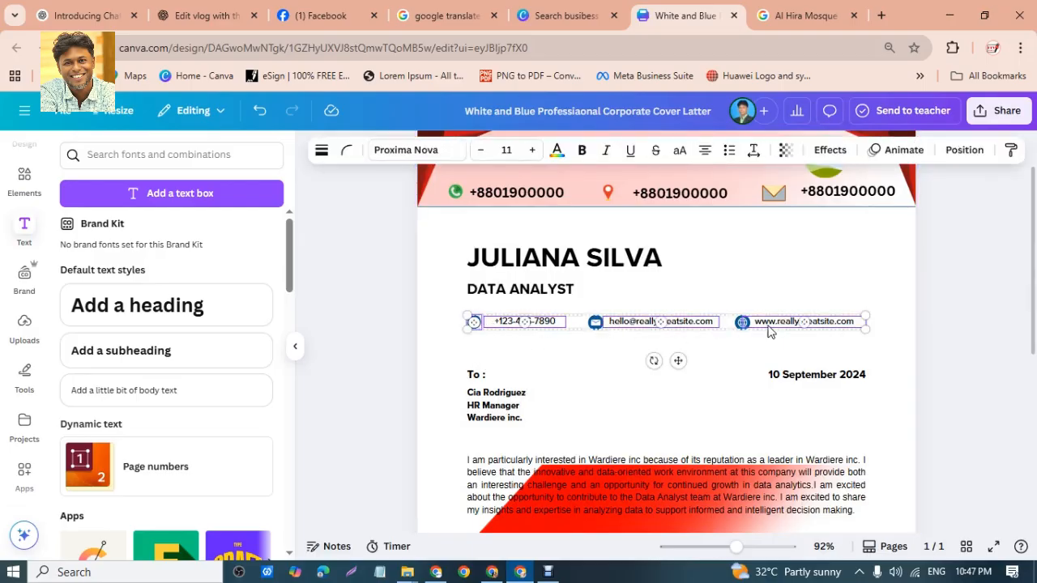
pyautogui.moveTo(748, 331); pyautogui.dragTo(746, 183)
pyautogui.scroll(2, 746, 234)
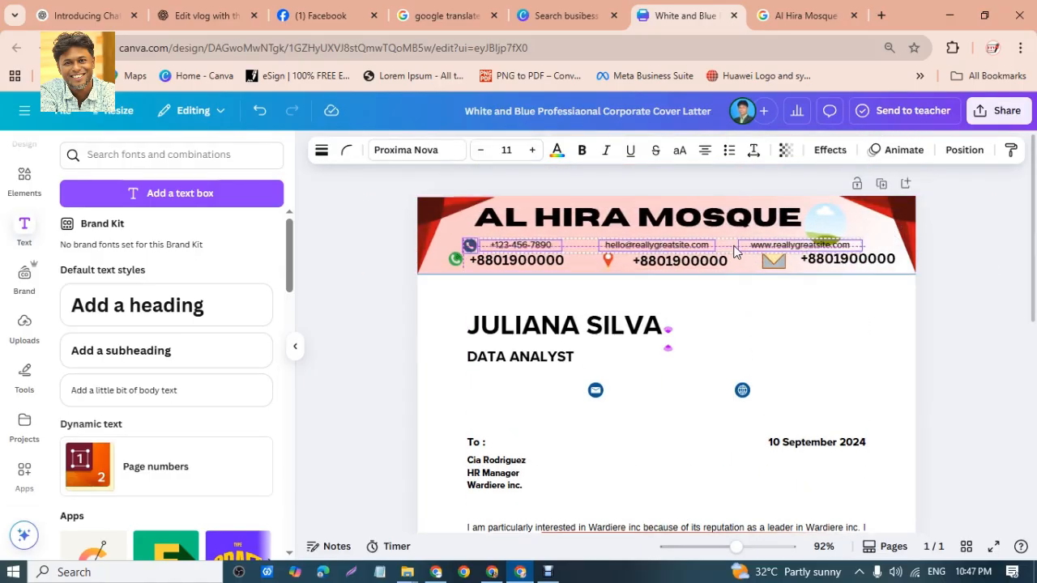
pyautogui.moveTo(864, 252)
pyautogui.mouseDown()
pyautogui.moveTo(842, 245)
pyautogui.moveTo(881, 263)
pyautogui.moveTo(859, 253)
pyautogui.mouseUp()
pyautogui.click(824, 296)
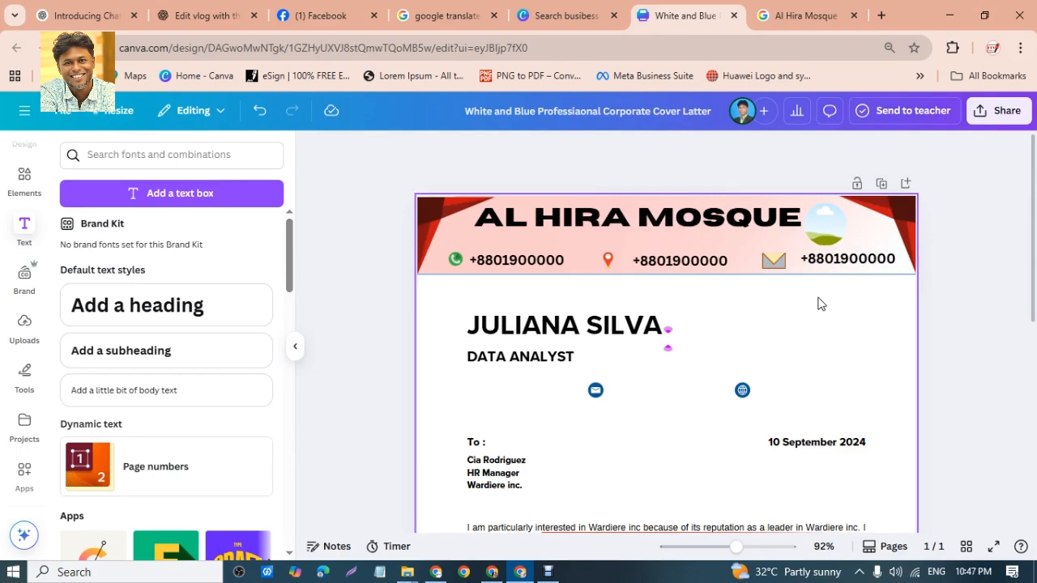
# - Group the template's three original contact texts and move the group off the banner to just below it
pyautogui.scroll(-1, 654, 453)
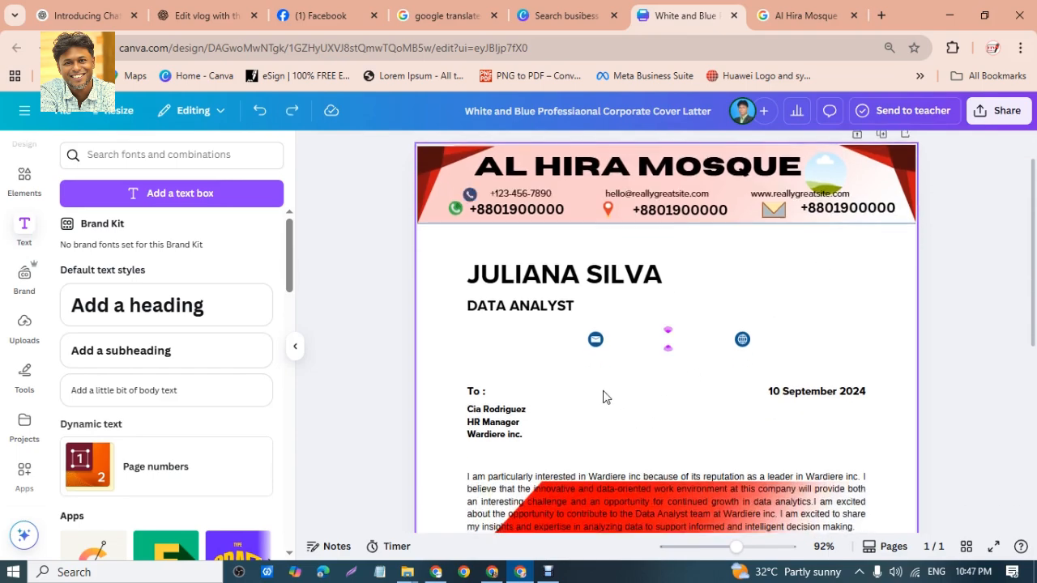
pyautogui.click(798, 194)
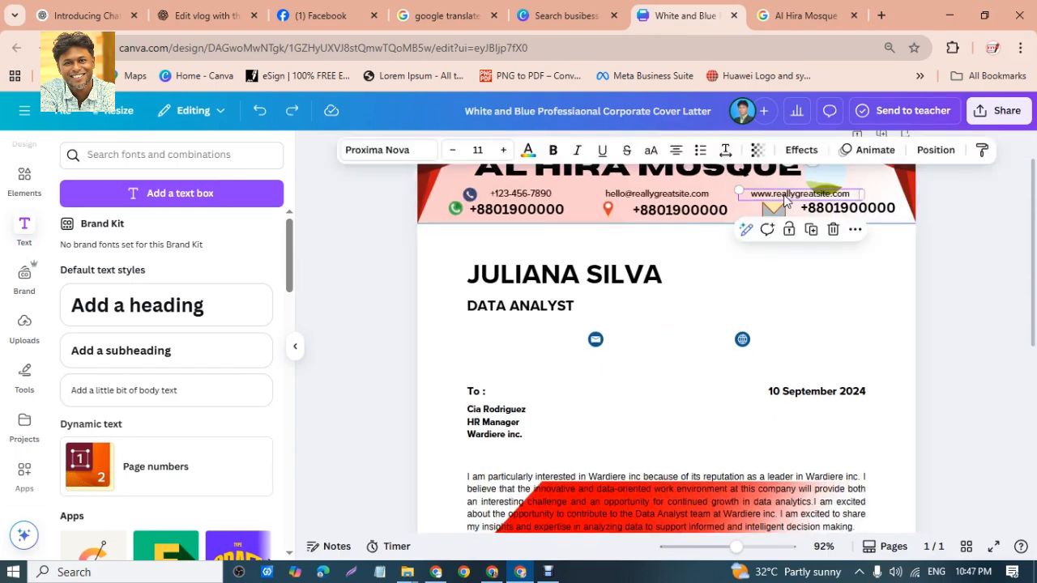
pyautogui.keyDown('shift'); pyautogui.click(509, 197); pyautogui.keyUp('shift')
pyautogui.scroll(1, 641, 319)
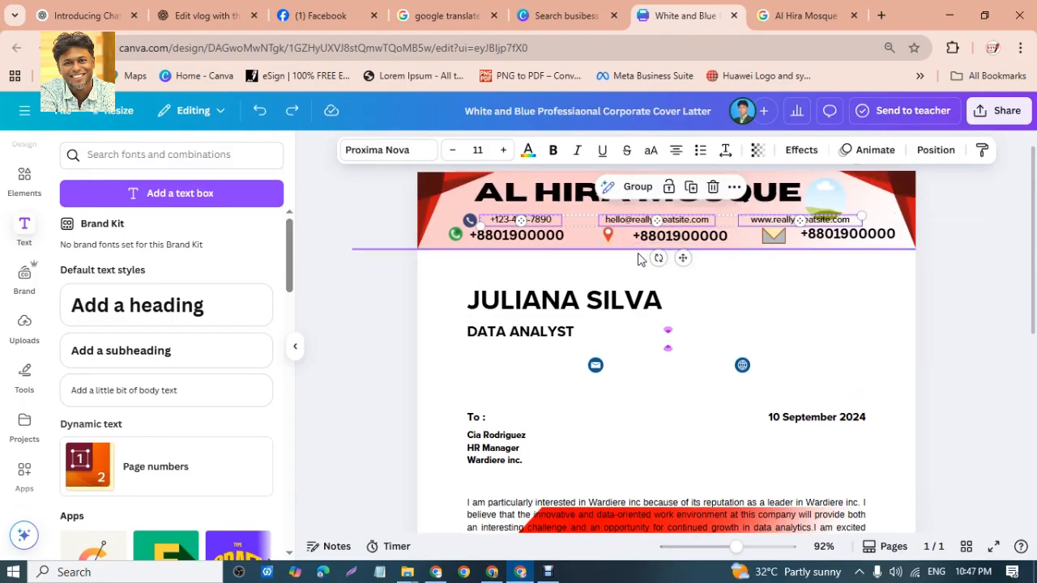
pyautogui.hotkey('ctrl', 'g')
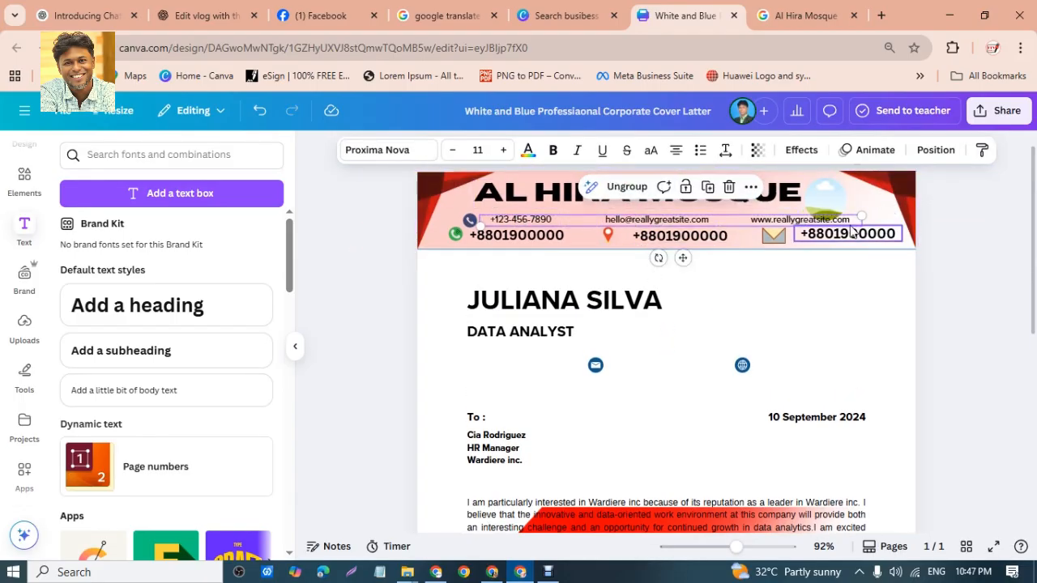
pyautogui.moveTo(862, 216); pyautogui.dragTo(731, 274)
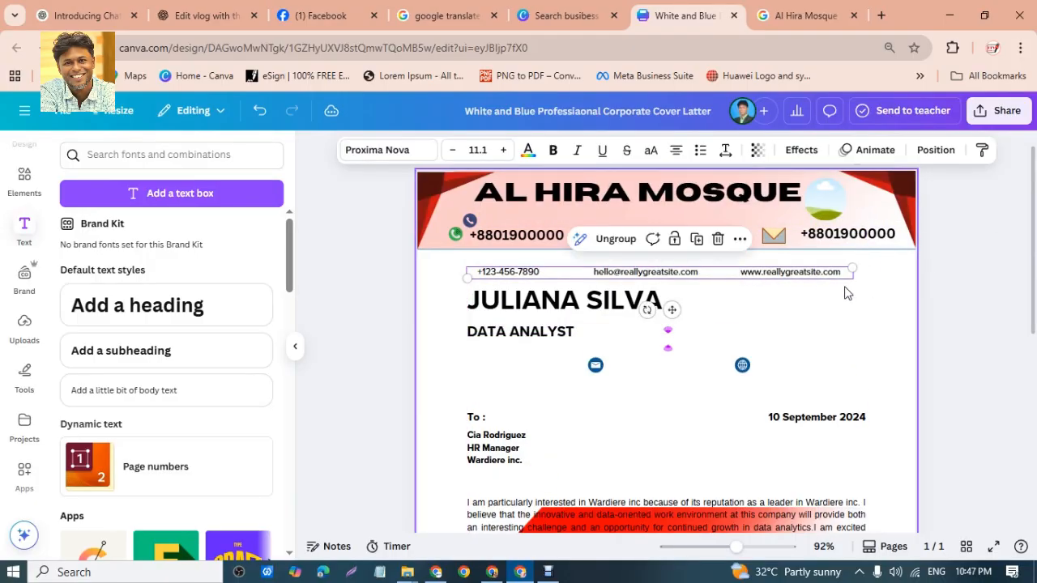
pyautogui.click(478, 277)
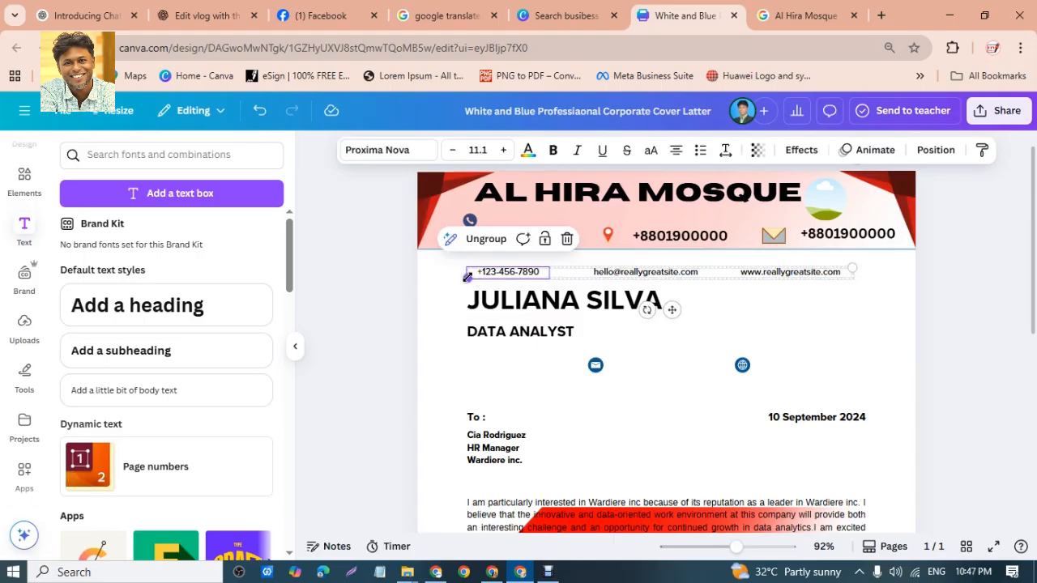
pyautogui.click(968, 330)
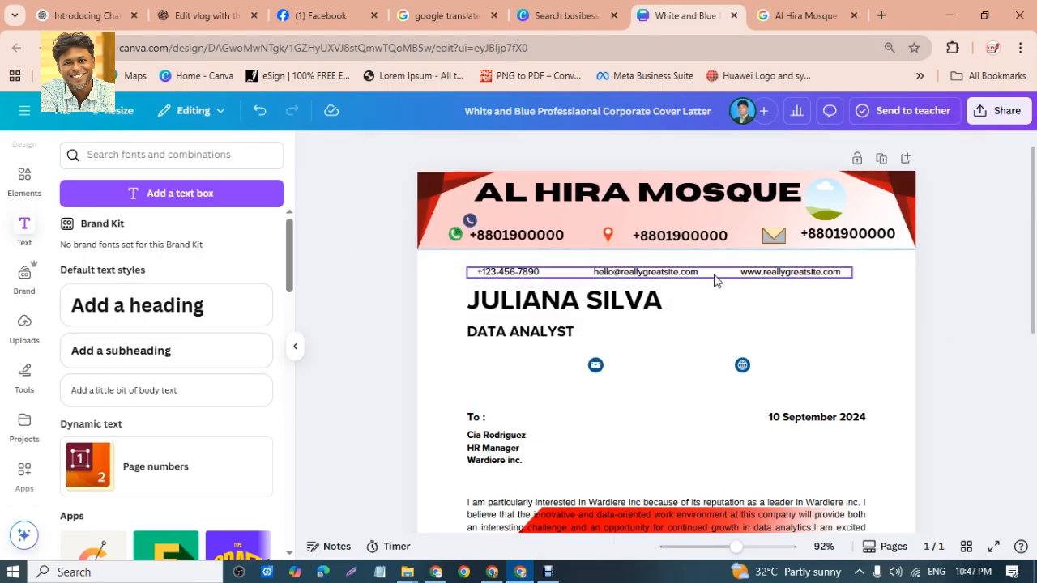
# - Move the template contact row back onto the banner and delete the three large phone numbers and the envelope icon
pyautogui.moveTo(714, 279); pyautogui.dragTo(704, 221)
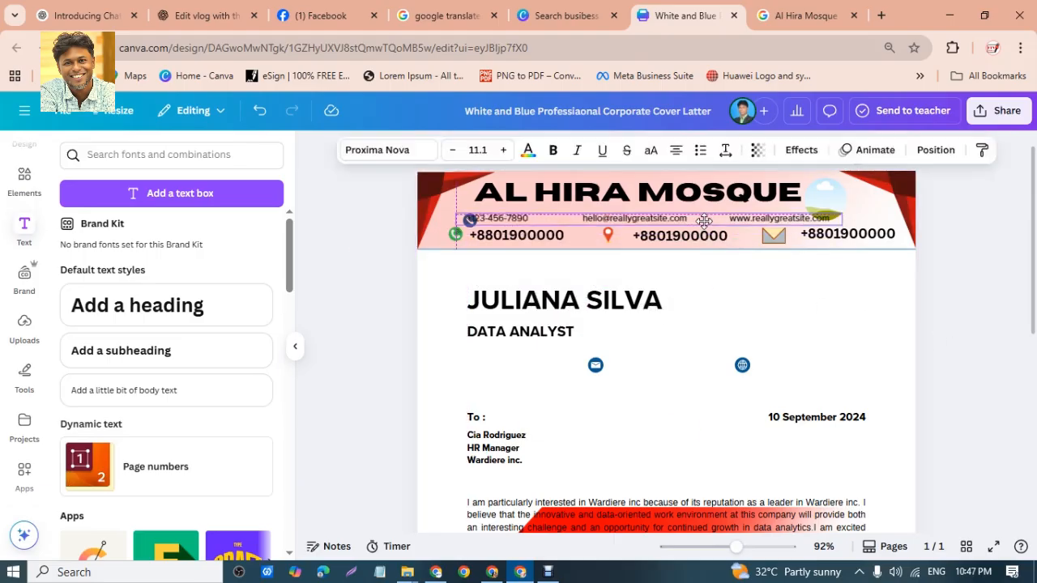
pyautogui.click(798, 241)
pyautogui.keyDown('shift'); pyautogui.click(776, 240); pyautogui.keyUp('shift')
pyautogui.keyDown('shift'); pyautogui.click(687, 241); pyautogui.keyUp('shift')
pyautogui.keyDown('shift'); pyautogui.click(554, 240); pyautogui.keyUp('shift')
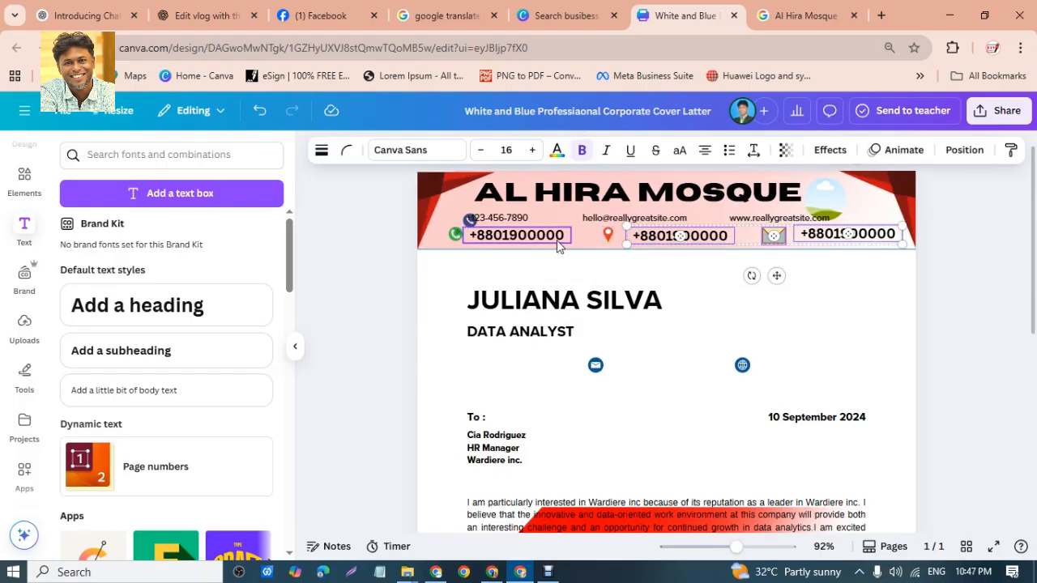
pyautogui.press('Delete')
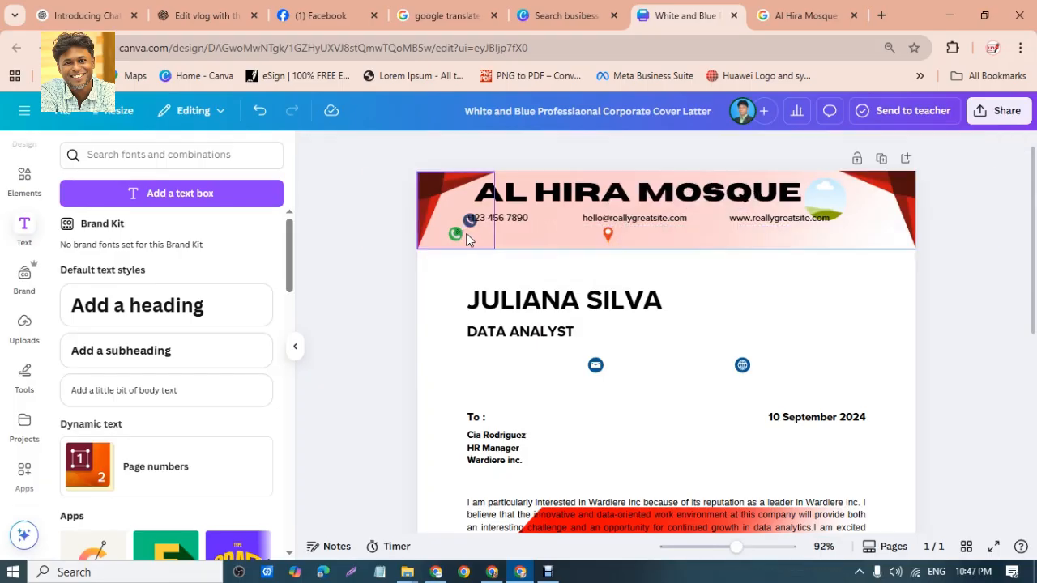
# - Remove the green phone icon and red location pin, and lower the template contact row towards the banner's bottom edge
pyautogui.click(521, 218)
pyautogui.moveTo(522, 219); pyautogui.dragTo(533, 236)
pyautogui.moveTo(626, 239); pyautogui.dragTo(619, 221)
pyautogui.click(606, 237)
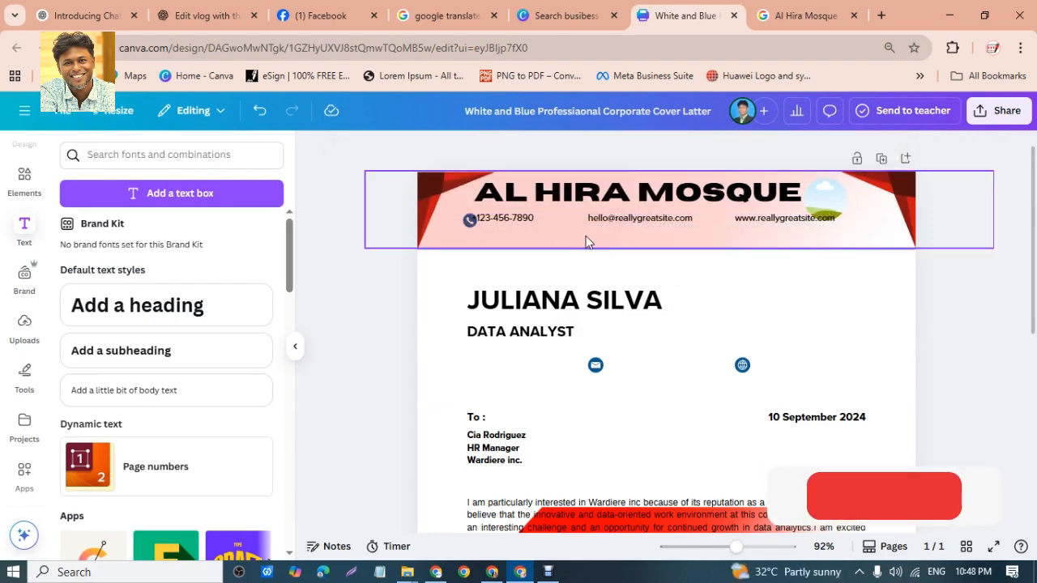
pyautogui.moveTo(499, 221); pyautogui.dragTo(501, 239)
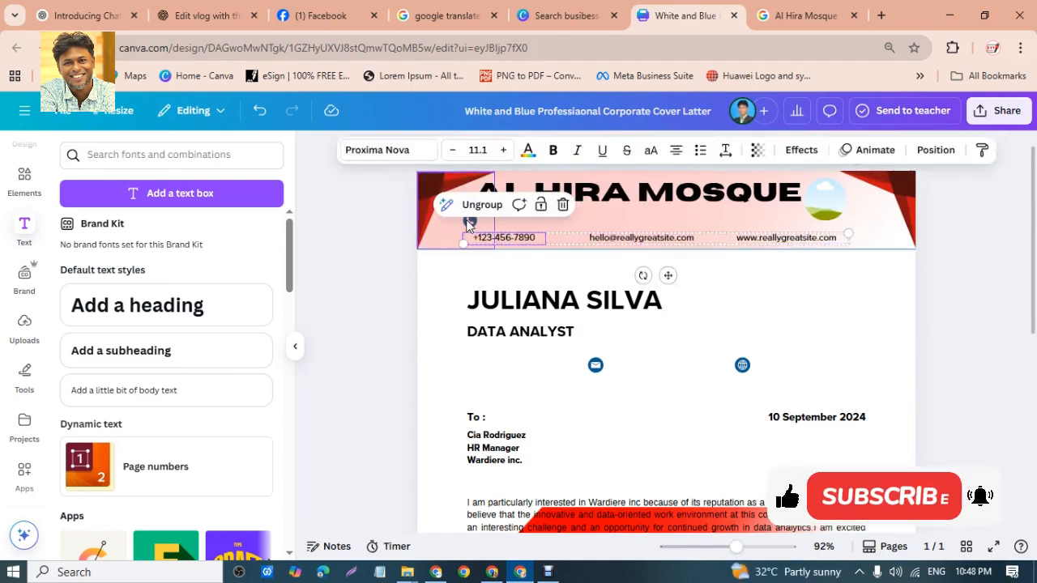
# - Move the contact row below the banner and shift the left corner graphic partly off the page to uncover the blue phone icon
pyautogui.click(468, 226)
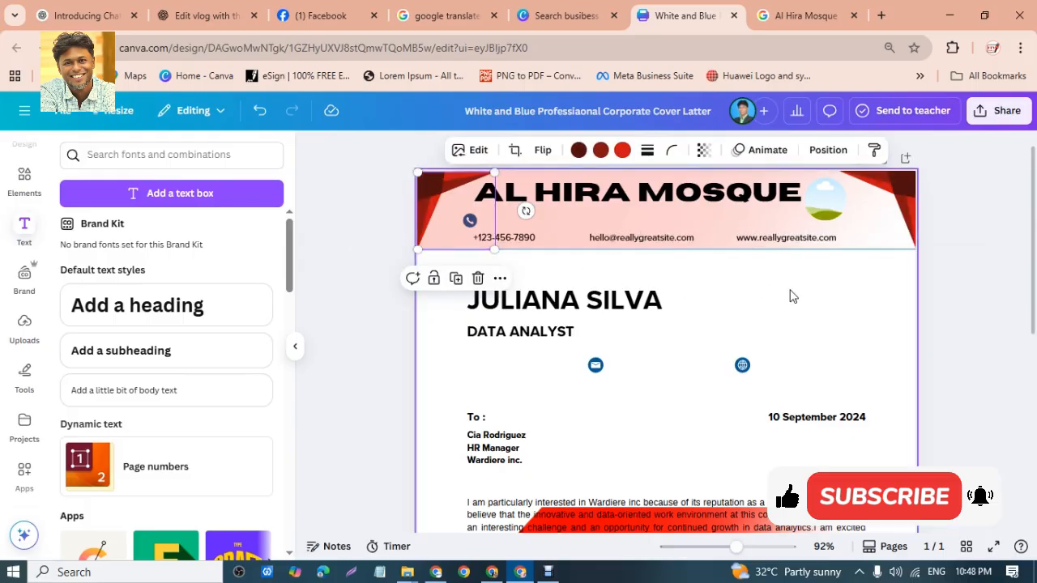
pyautogui.click(827, 300)
pyautogui.click(470, 222)
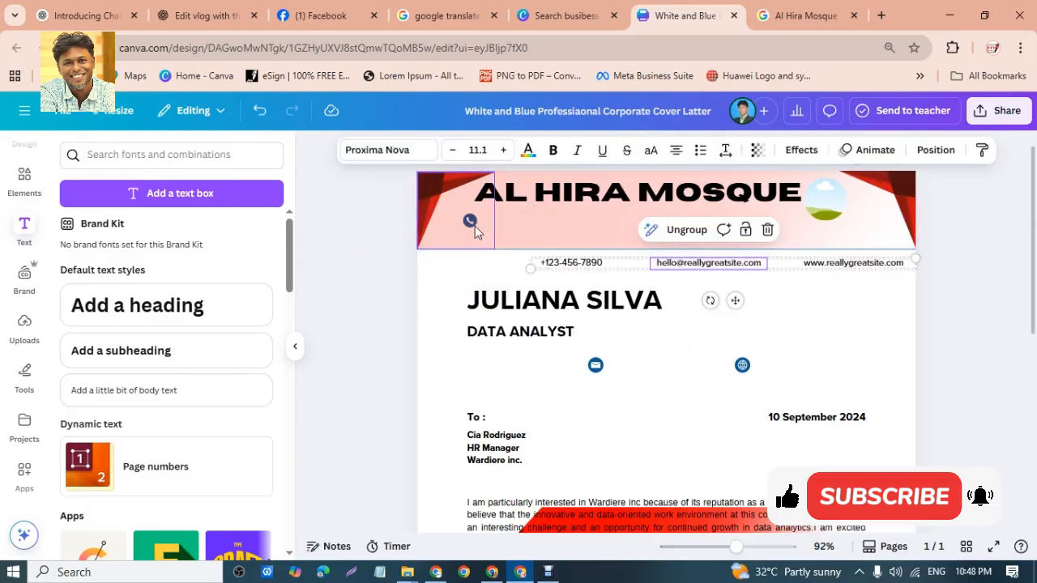
pyautogui.click(468, 225)
pyautogui.click(467, 225)
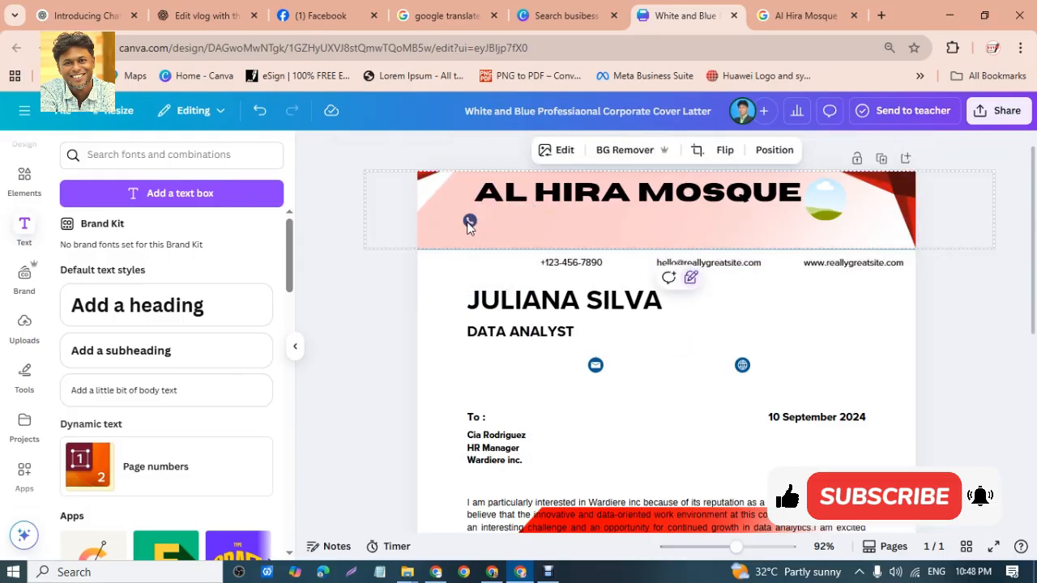
pyautogui.doubleClick(472, 220)
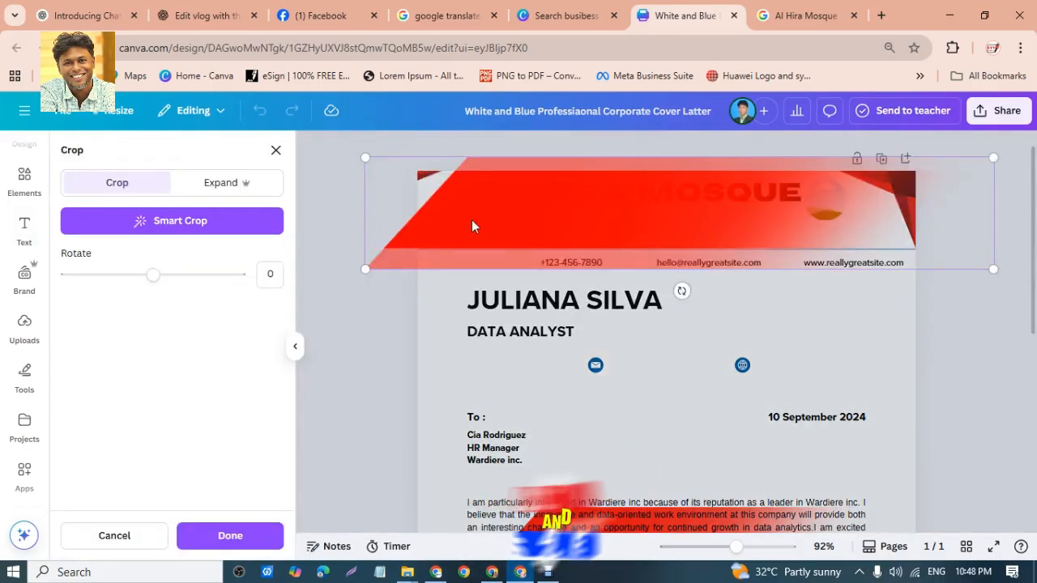
pyautogui.press('Escape')
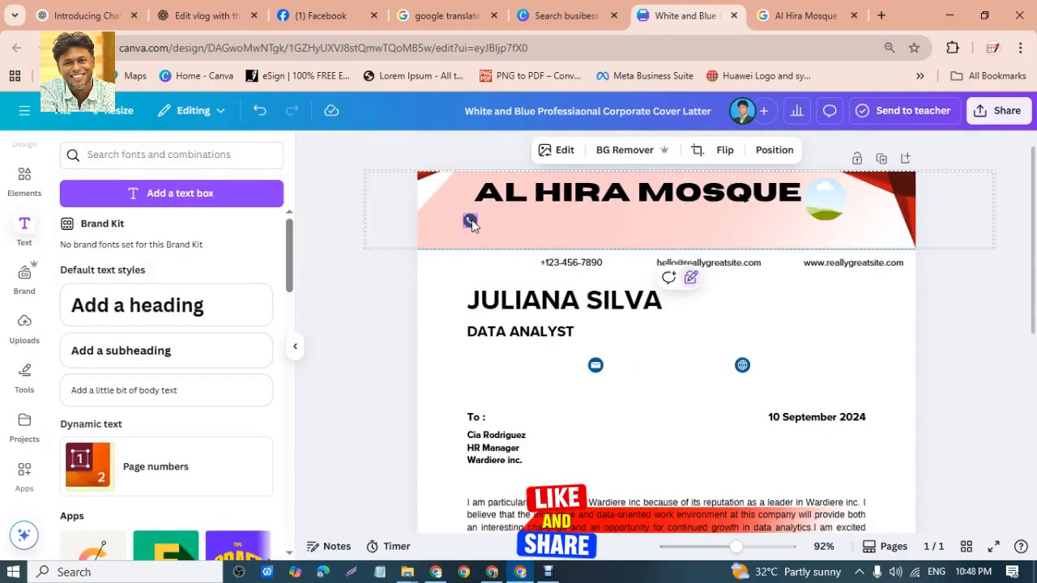
# - Move the blue phone icon, name heading and divider line down the page, and delete the phone icon together with its duplicate
pyautogui.moveTo(471, 219); pyautogui.dragTo(474, 306)
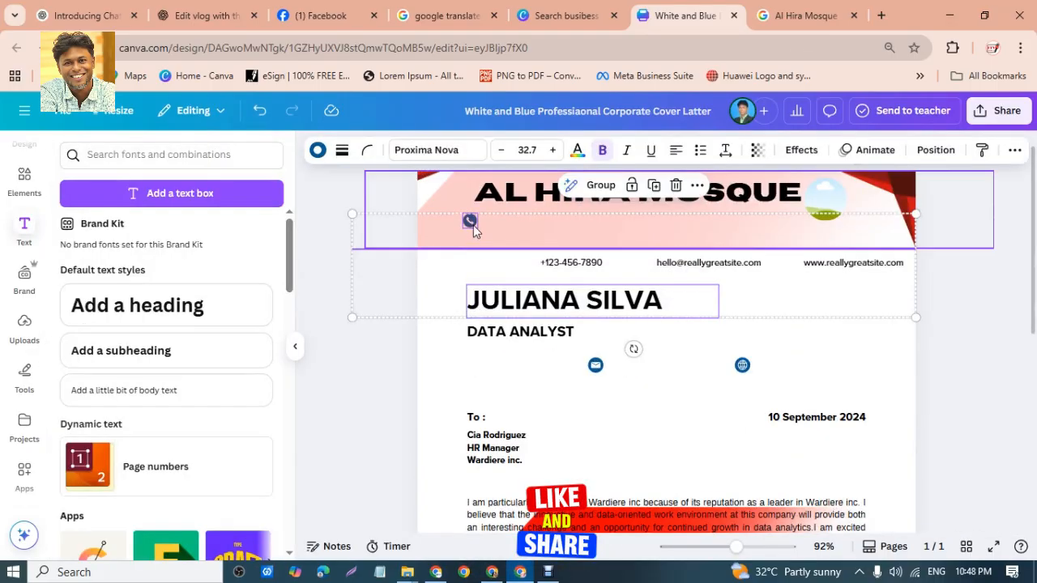
pyautogui.moveTo(473, 225); pyautogui.dragTo(484, 306)
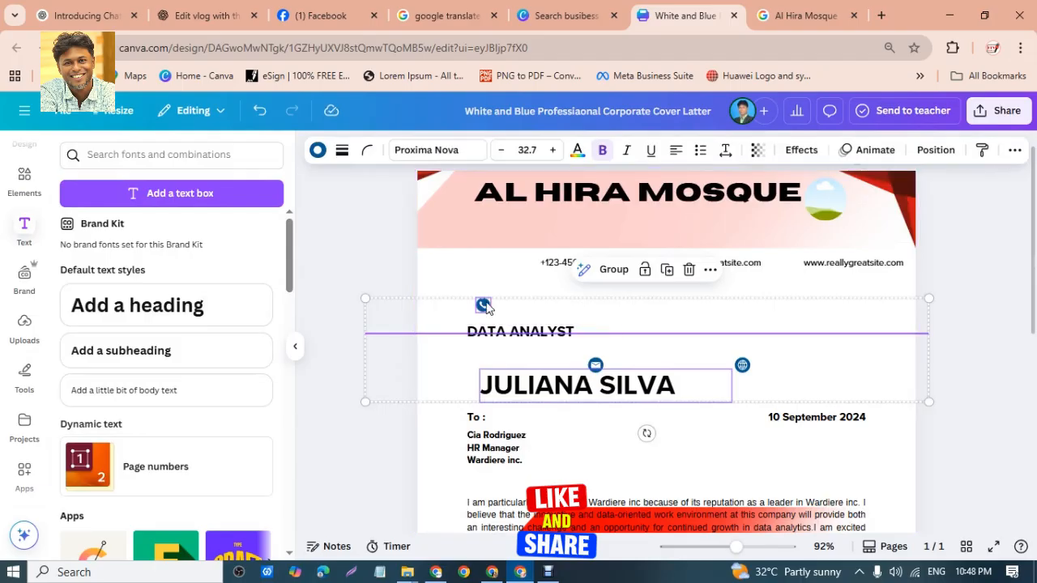
pyautogui.click(484, 305)
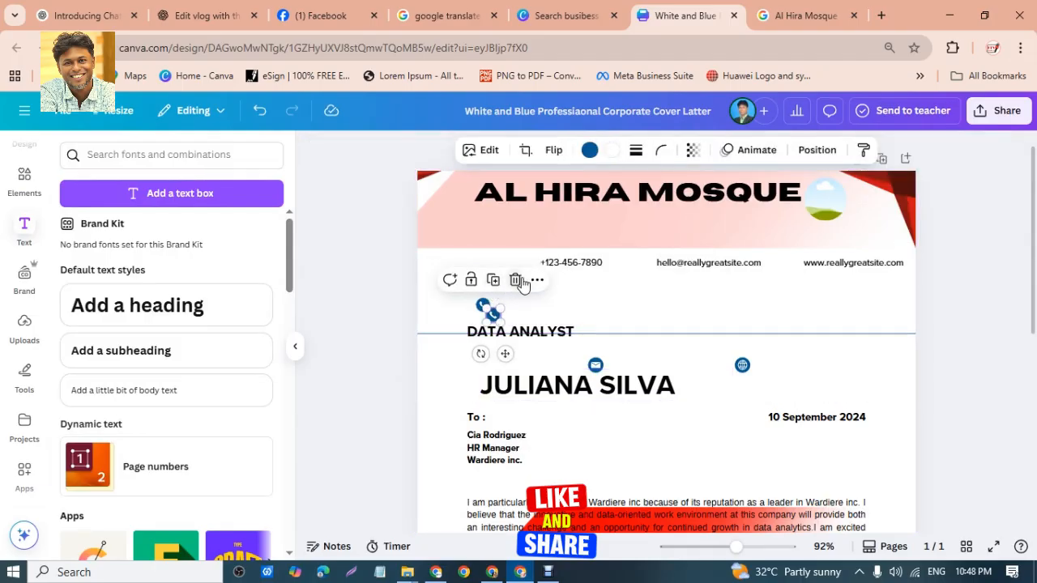
pyautogui.click(516, 280)
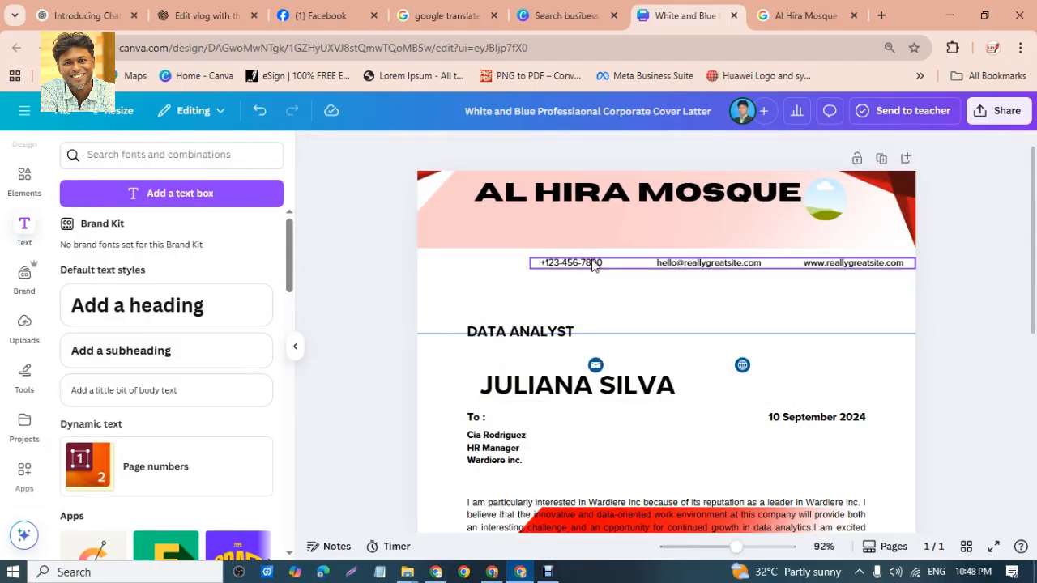
# - Place the contact row back on the banner below the heading and return the left corner graphic to the page's upper corner
pyautogui.moveTo(594, 266); pyautogui.dragTo(532, 227)
pyautogui.click(969, 338)
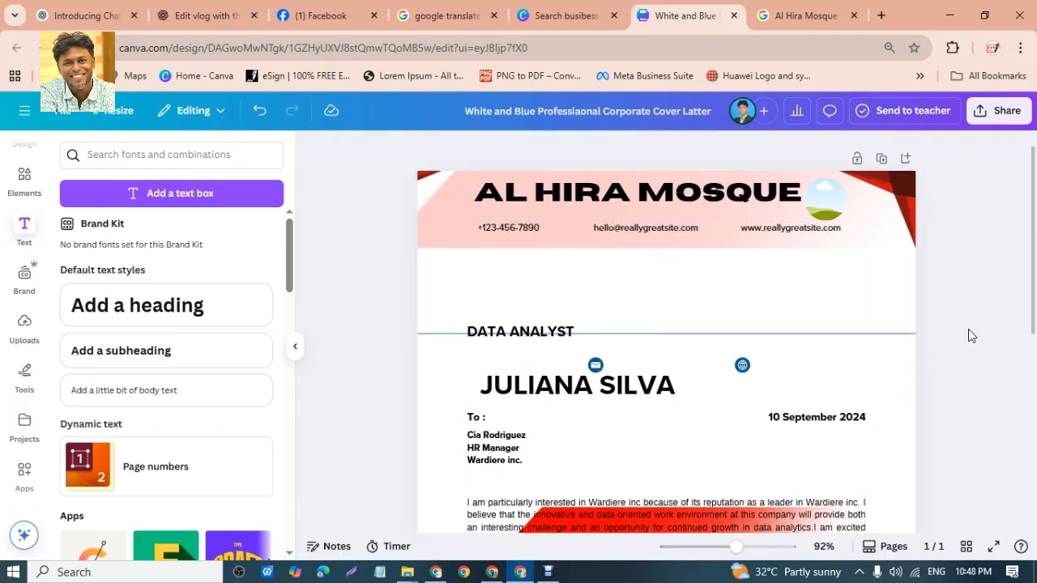
pyautogui.scroll(1, 493, 238)
pyautogui.moveTo(424, 219); pyautogui.dragTo(469, 207)
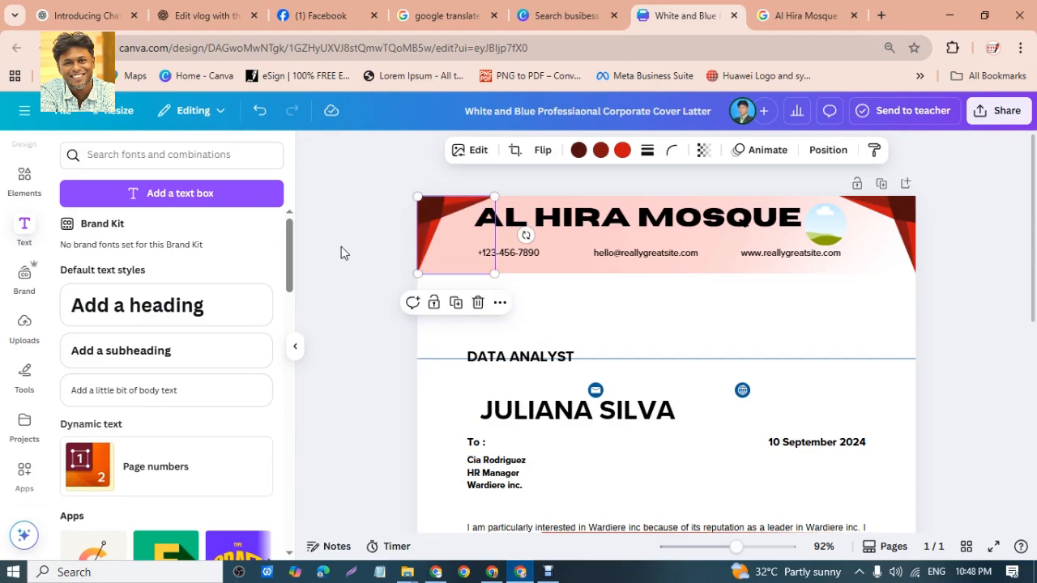
pyautogui.click(341, 247)
# - Shift the grouped contact row slightly down and left, closer to the banner's lower edge
pyautogui.scroll(2, 479, 310)
pyautogui.scroll(1, 401, 292)
pyautogui.click(342, 228)
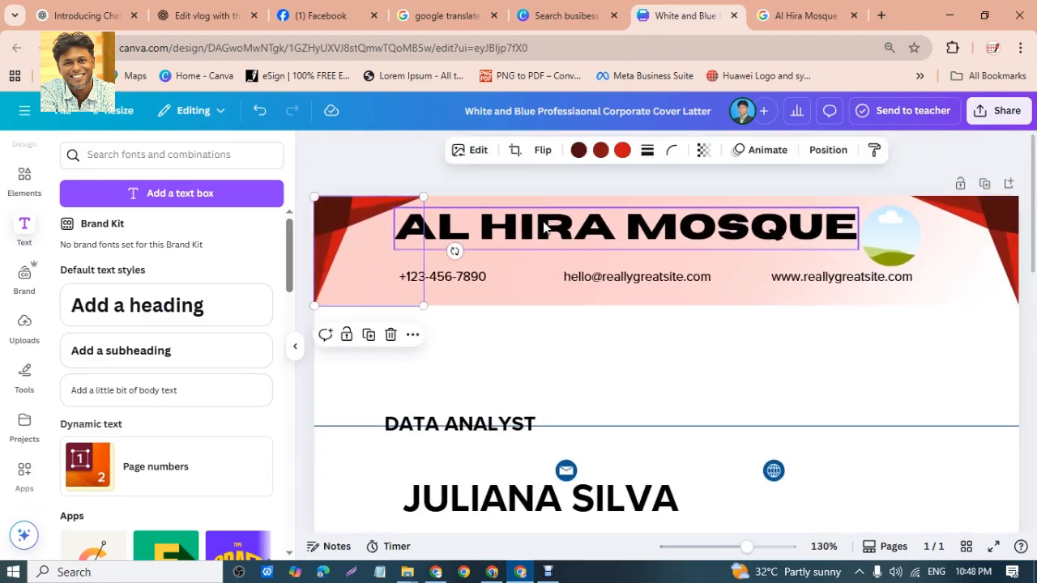
pyautogui.click(599, 189)
pyautogui.scroll(-1, 582, 255)
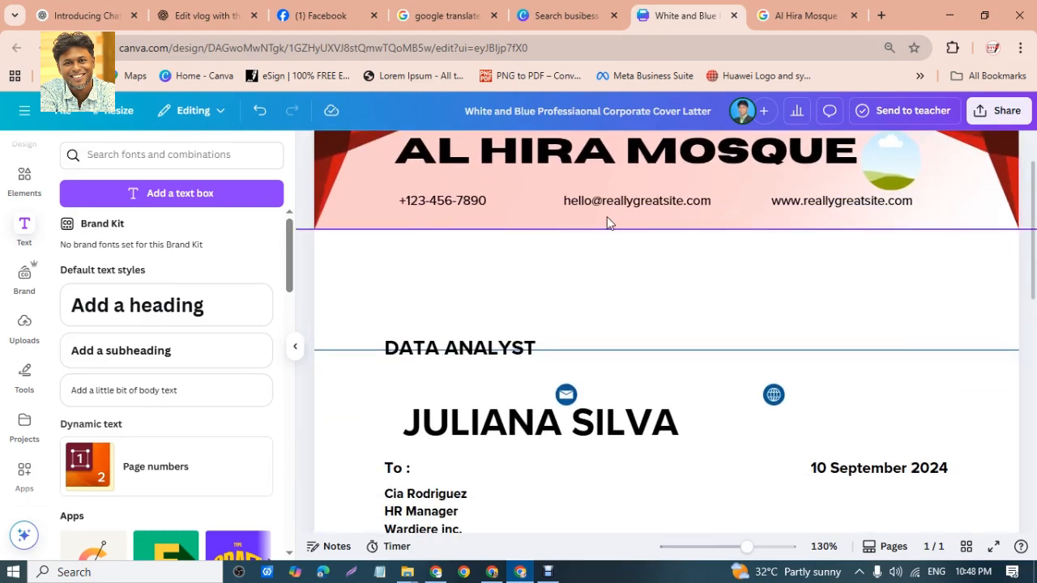
pyautogui.click(614, 206)
pyautogui.moveTo(614, 207); pyautogui.dragTo(606, 219)
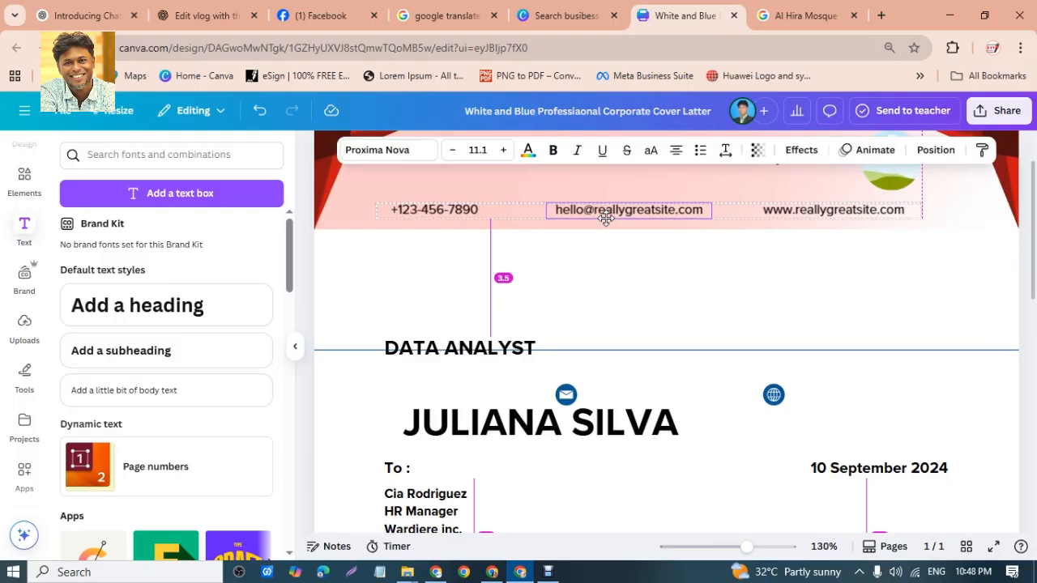
pyautogui.scroll(2, 606, 243)
# - Switch to the Google search for Al Hira Mosque, show its image results, and preview the Al-Hira Community Center sunset picture
pyautogui.click(882, 231)
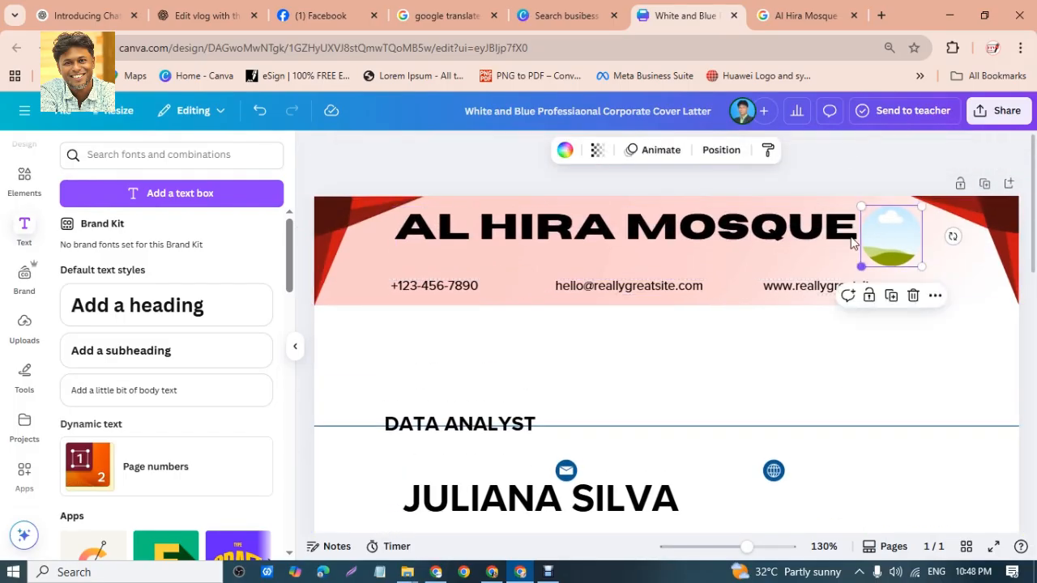
pyautogui.click(817, 7)
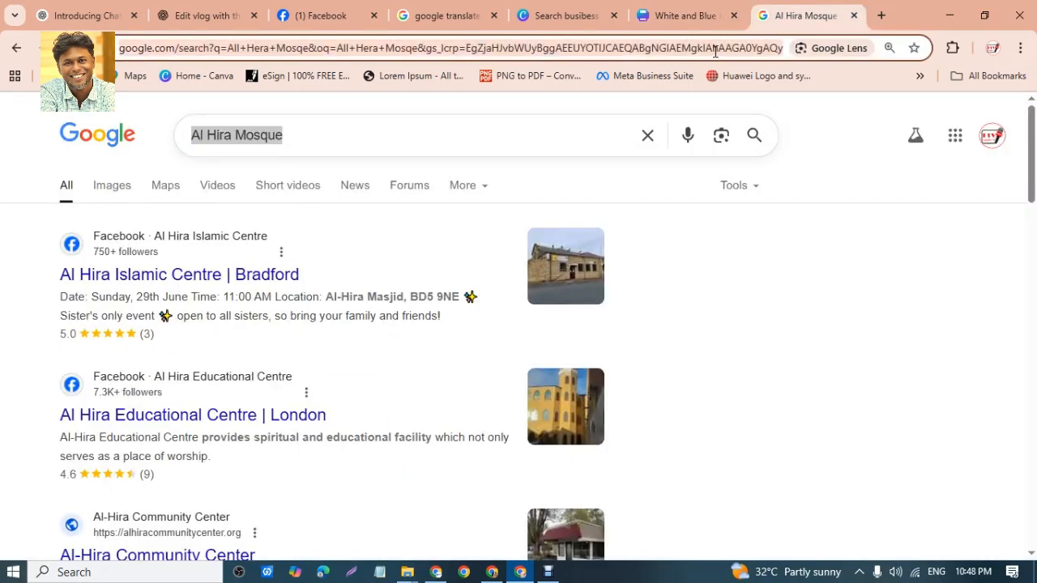
pyautogui.click(110, 186)
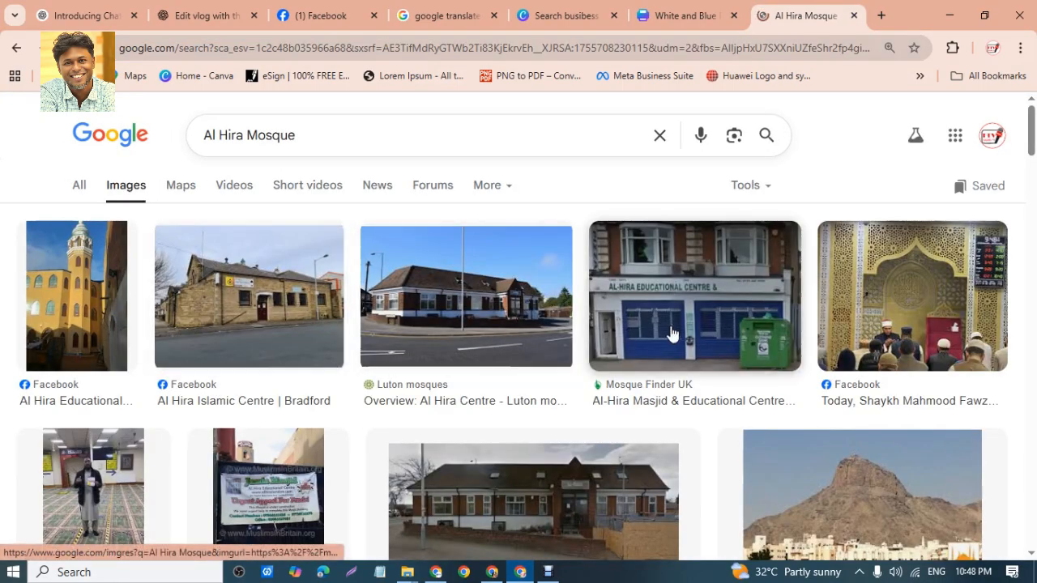
pyautogui.scroll(-2, 646, 350)
pyautogui.scroll(-3, 239, 455)
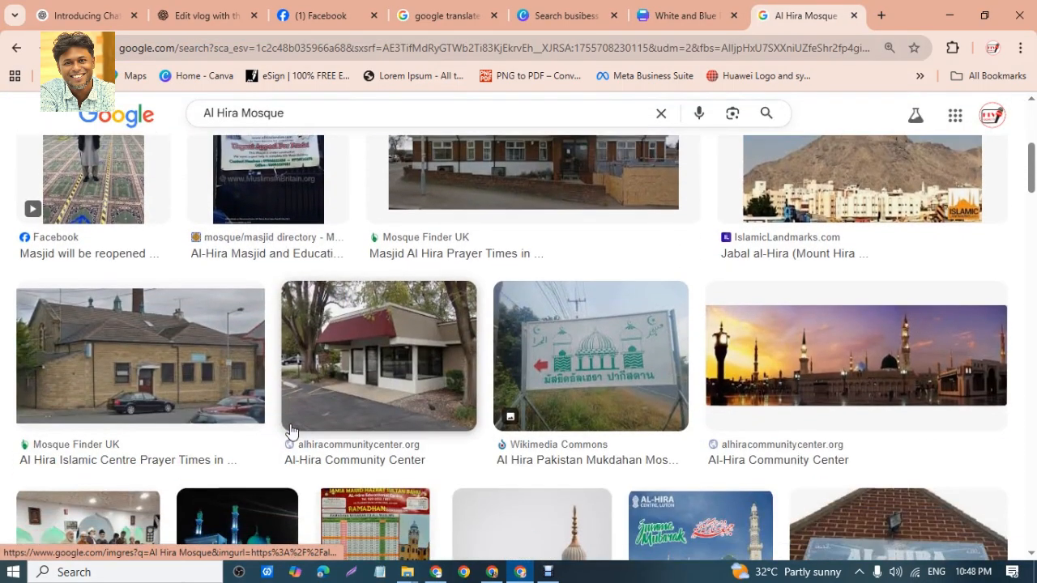
pyautogui.click(829, 377)
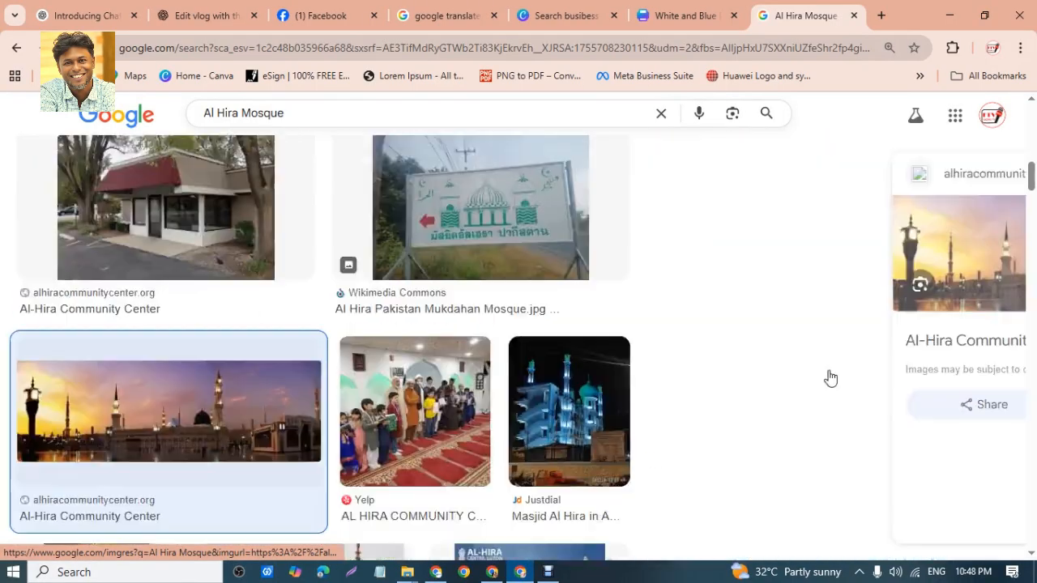
# - Look through further Al Hira Mosque image results and preview the MosquePay picture of the Al Hira Masjid and Educational Centre minaret
pyautogui.scroll(-3, 483, 406)
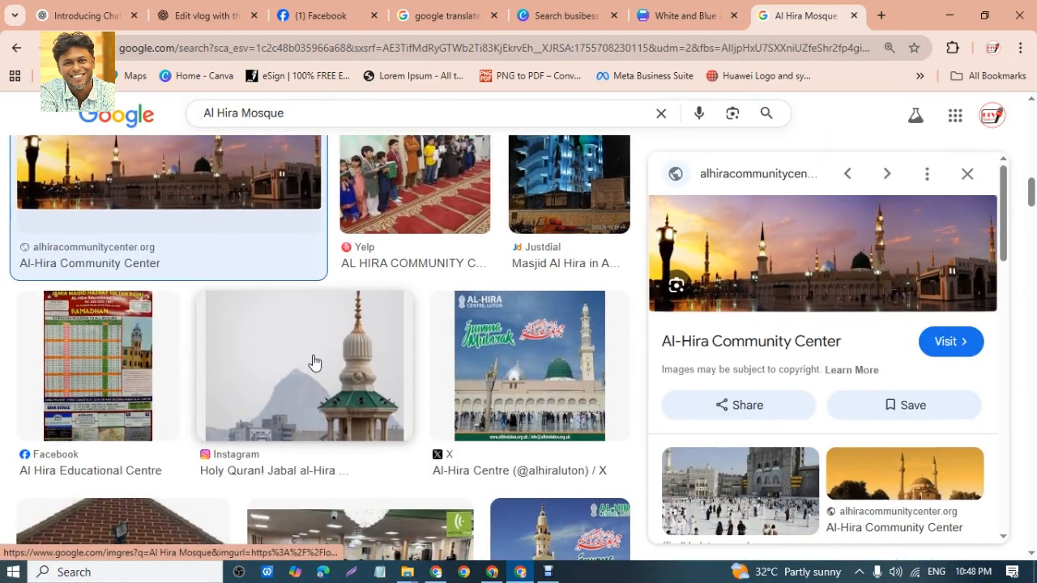
pyautogui.click(314, 362)
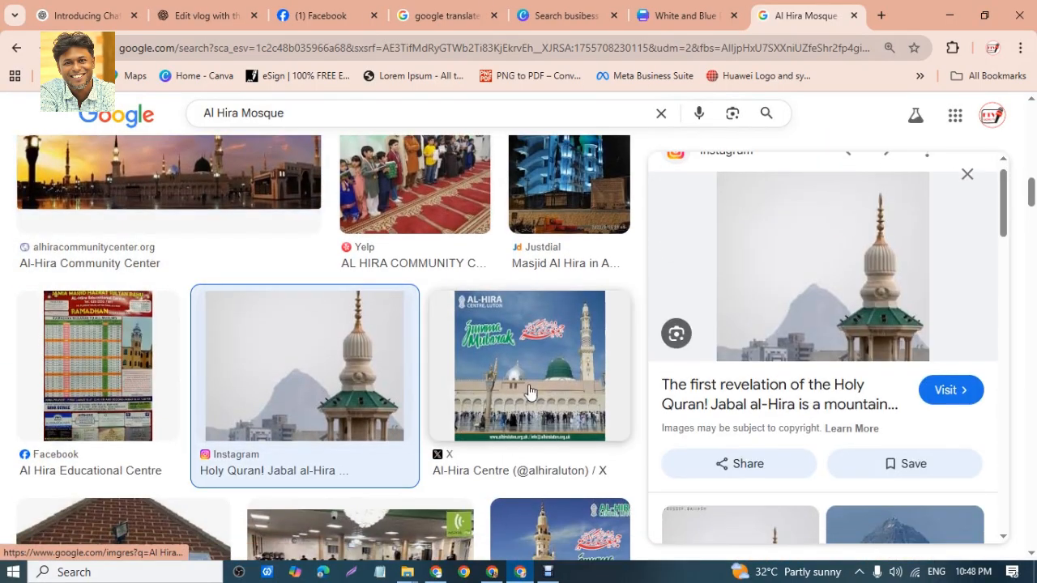
pyautogui.scroll(-1, 525, 464)
pyautogui.scroll(-5, 525, 463)
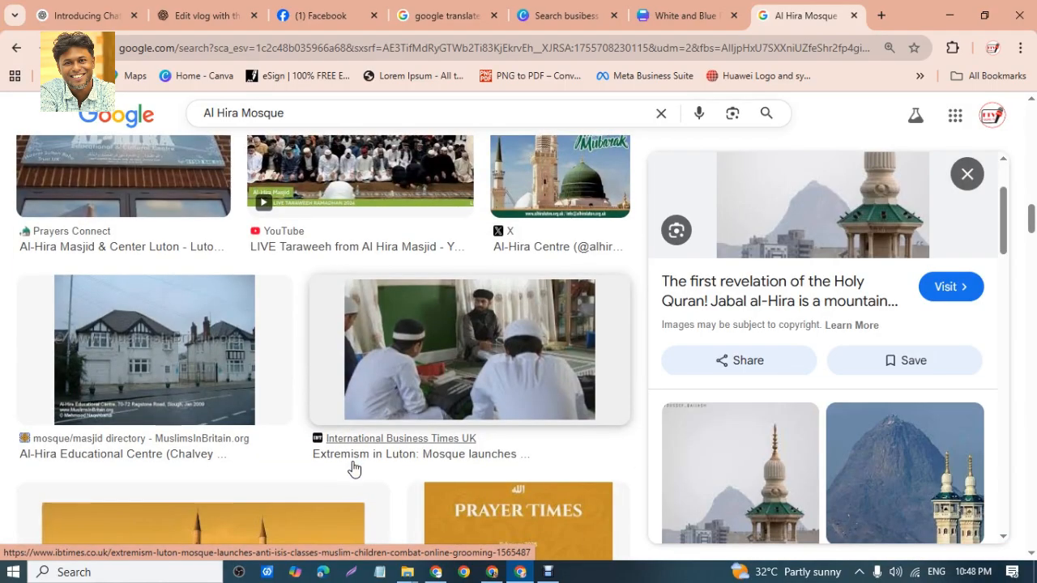
pyautogui.scroll(-5, 444, 465)
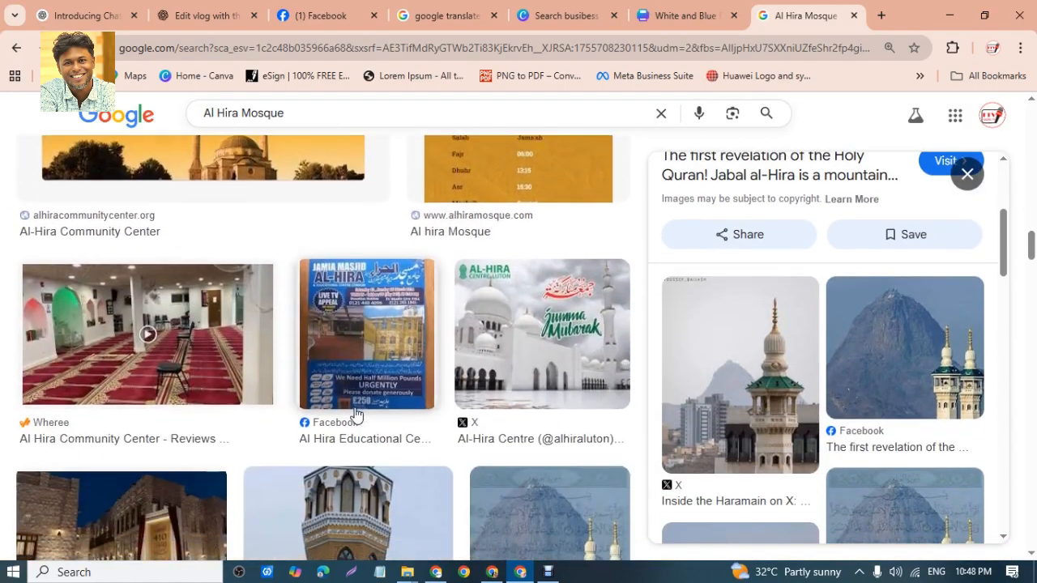
pyautogui.scroll(-2, 149, 320)
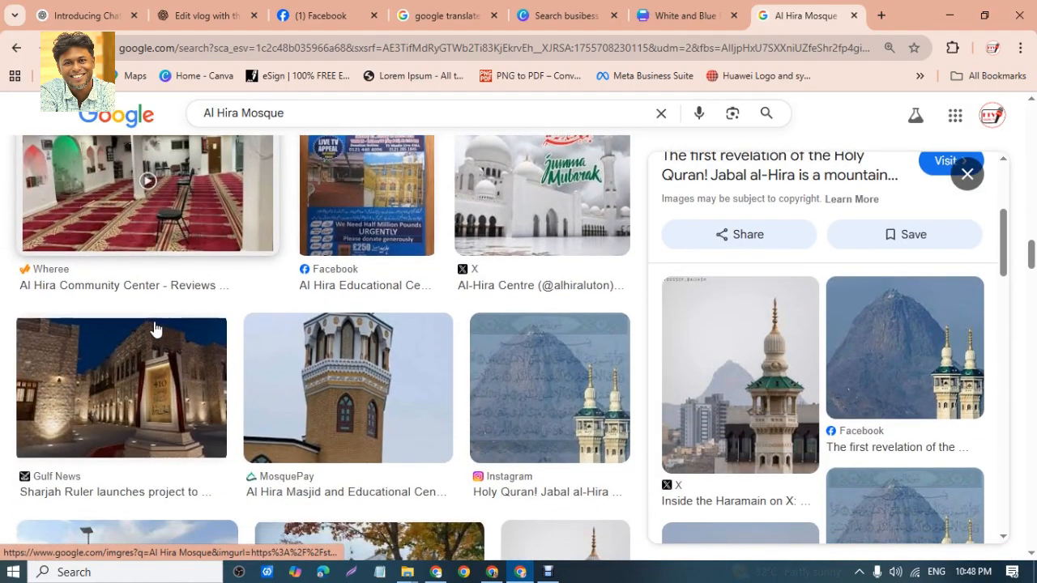
pyautogui.click(368, 305)
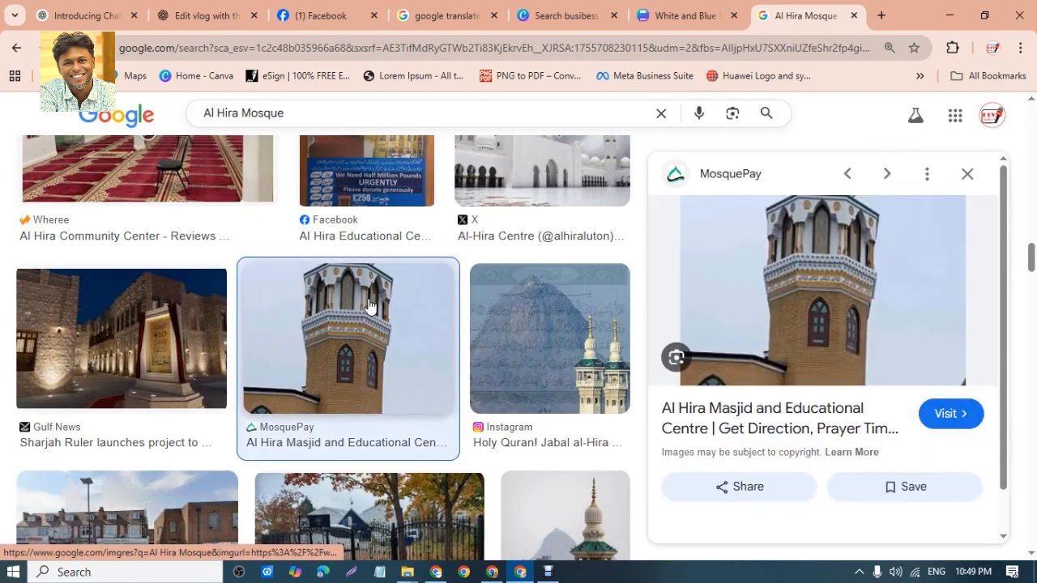
# - Save the previewed minaret picture as a JPEG named images in the Downloads folder
pyautogui.rightClick(802, 275)
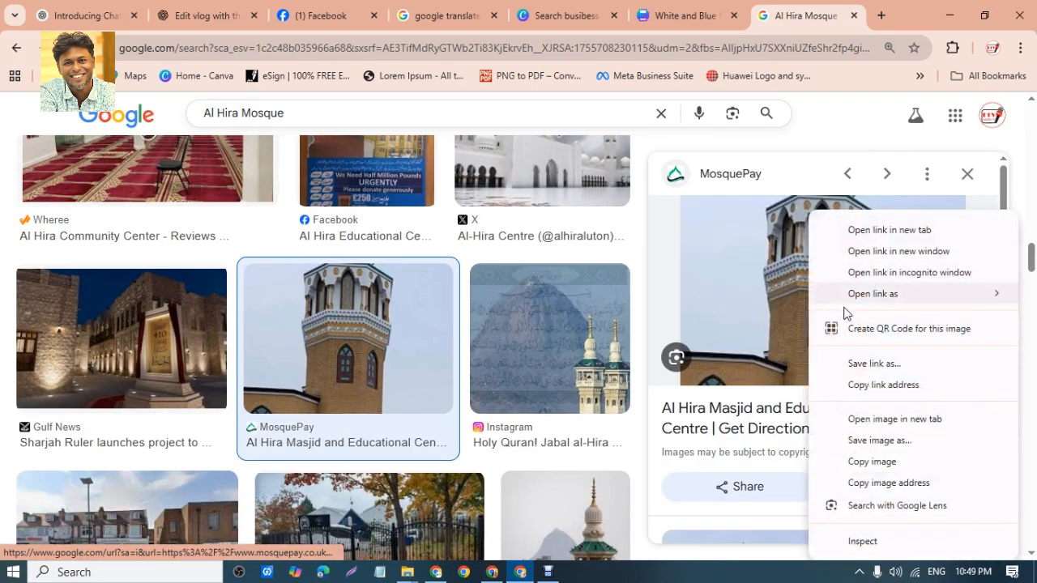
pyautogui.click(879, 440)
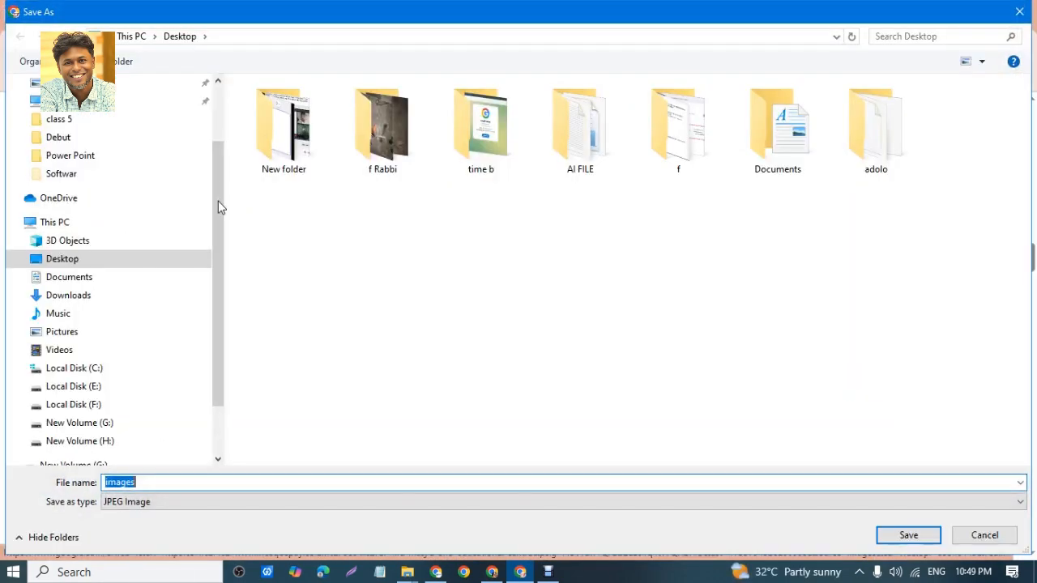
pyautogui.click(104, 262)
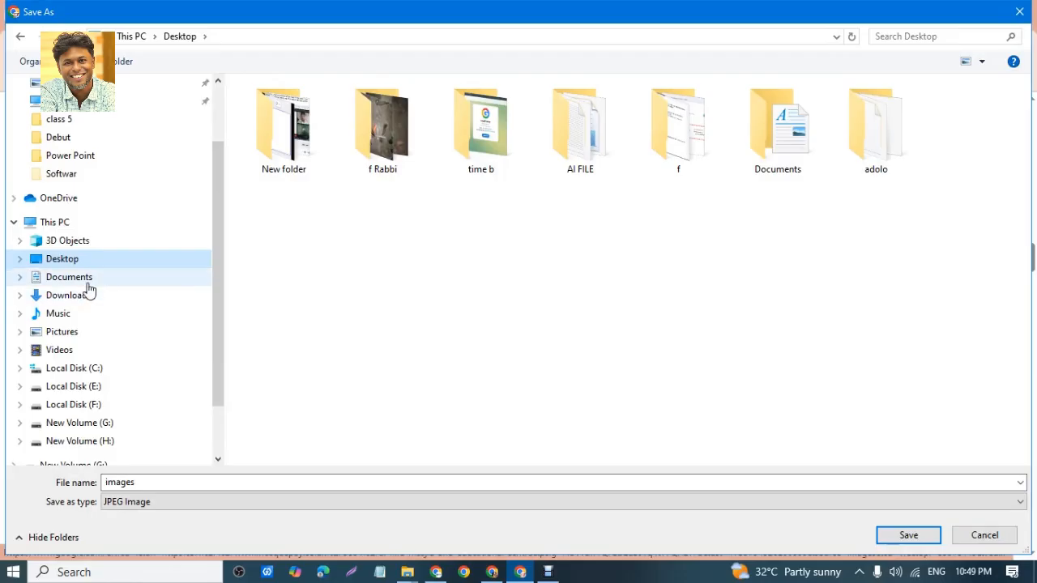
pyautogui.click(87, 278)
pyautogui.click(96, 296)
pyautogui.click(938, 536)
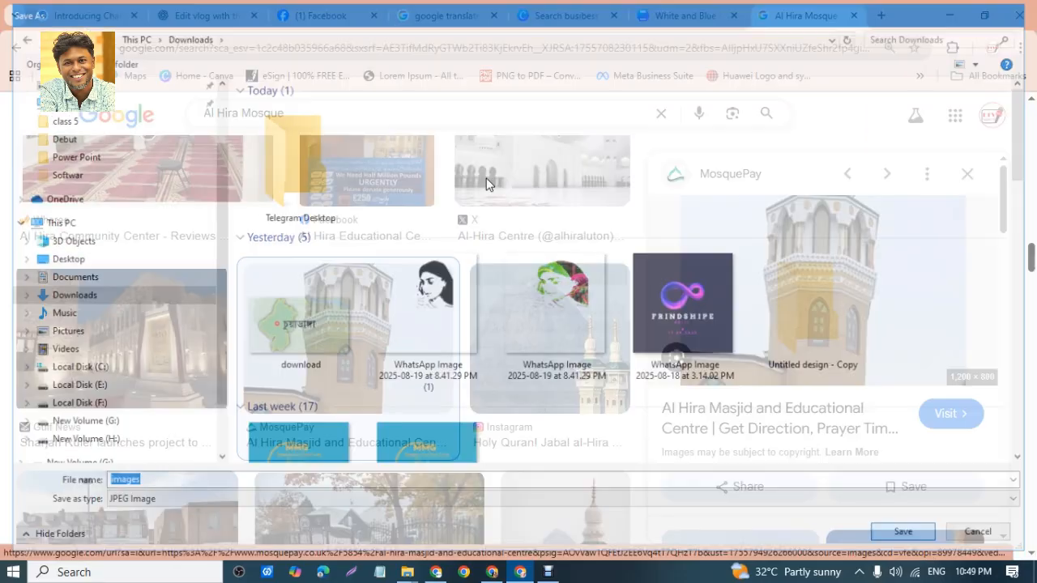
# - Switch to the Canva letterhead, upload the images file from Downloads, and fill the banner's circular frame with it
pyautogui.click(685, 15)
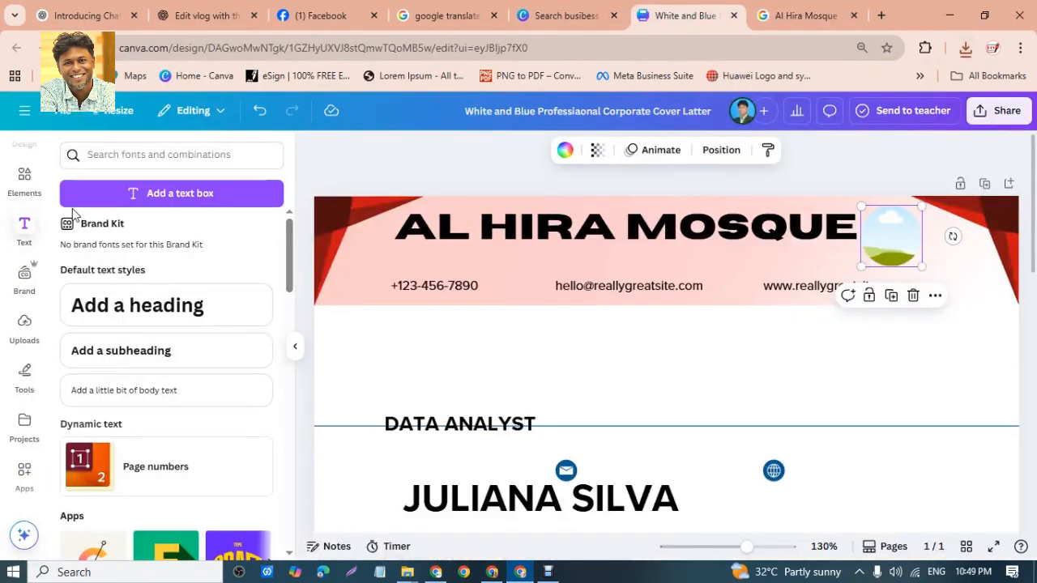
pyautogui.click(25, 326)
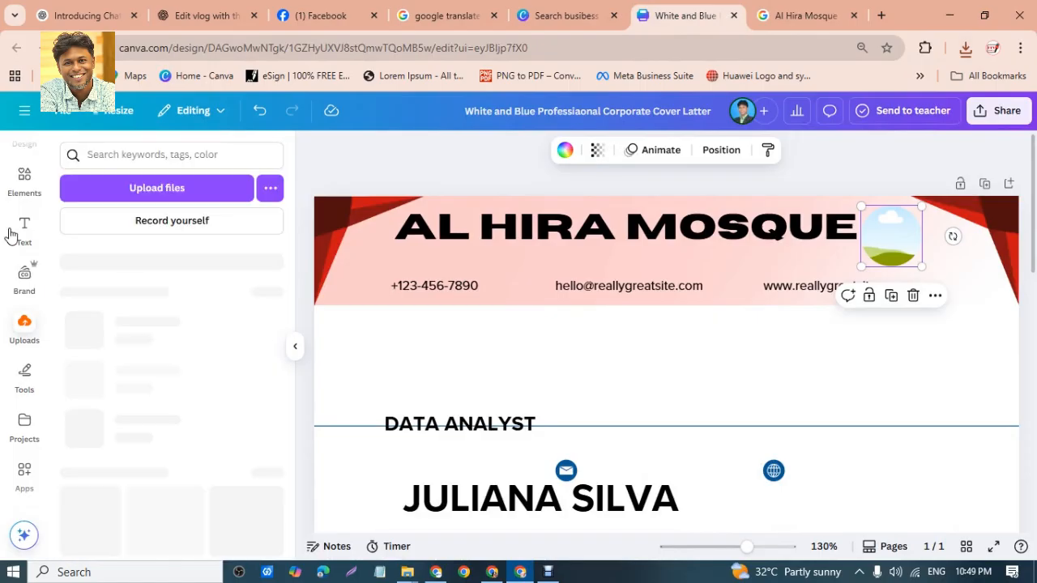
pyautogui.click(135, 187)
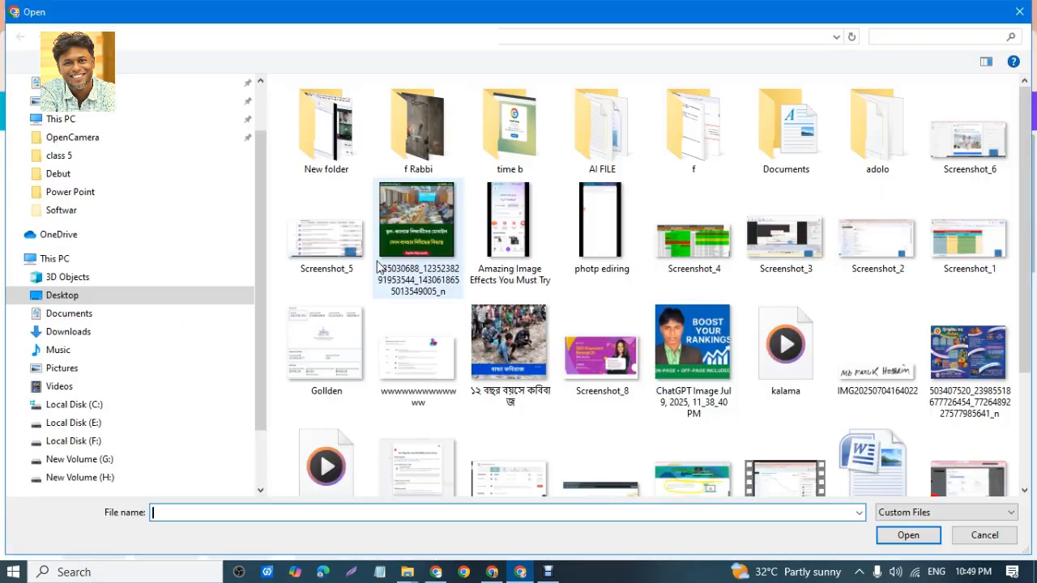
pyautogui.click(82, 316)
pyautogui.click(79, 332)
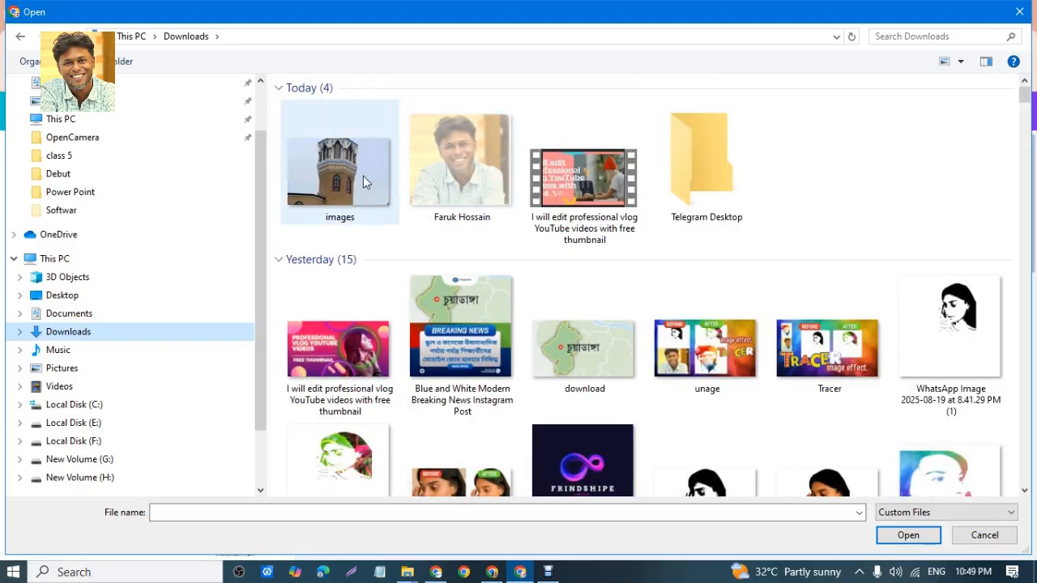
pyautogui.doubleClick(363, 177)
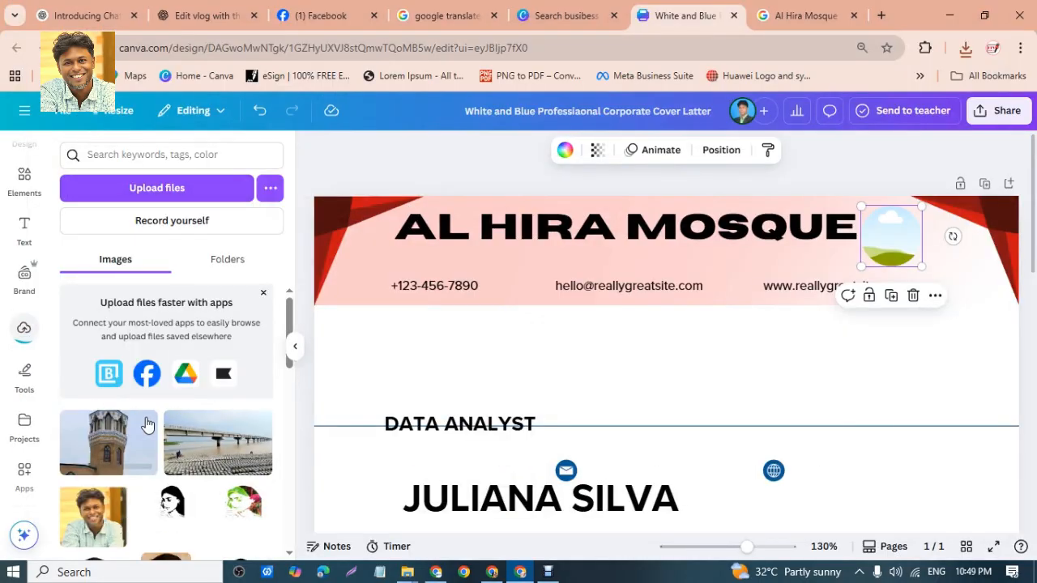
pyautogui.moveTo(119, 430); pyautogui.dragTo(903, 250)
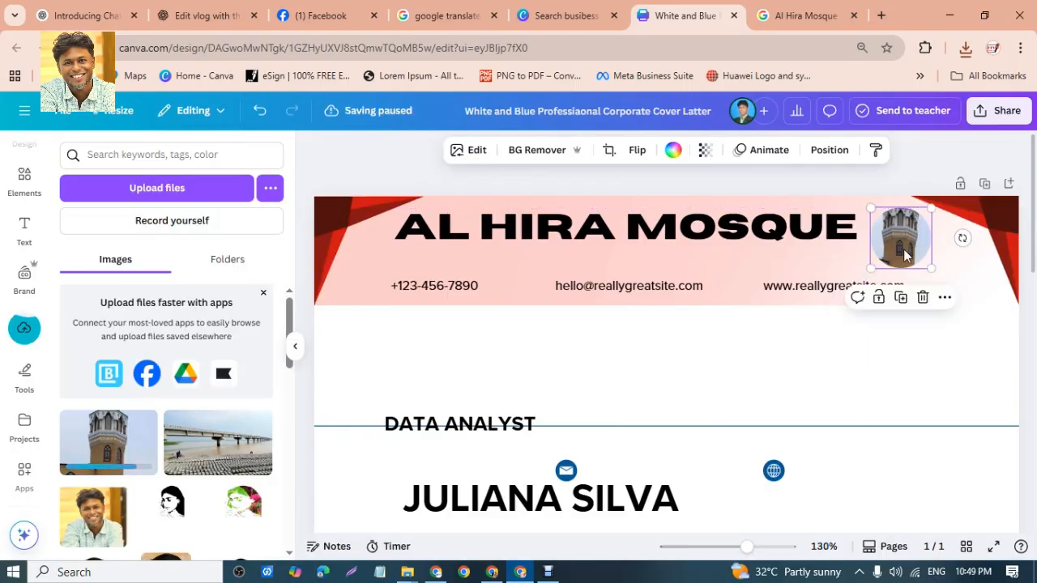
pyautogui.click(661, 182)
# - Move the thin divider line up to the lower edge of the red banner
pyautogui.click(727, 548)
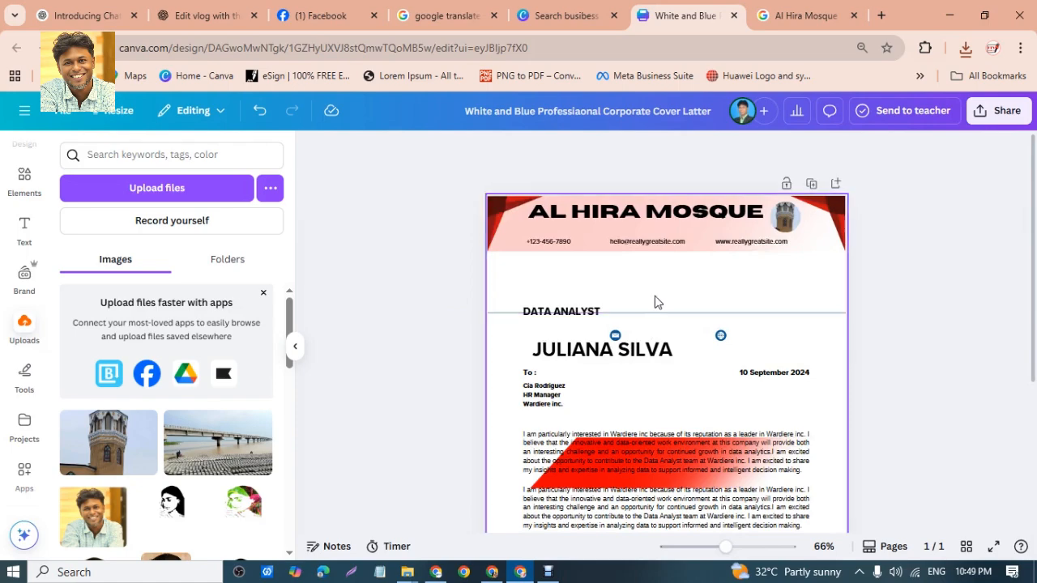
pyautogui.moveTo(669, 313); pyautogui.dragTo(664, 242)
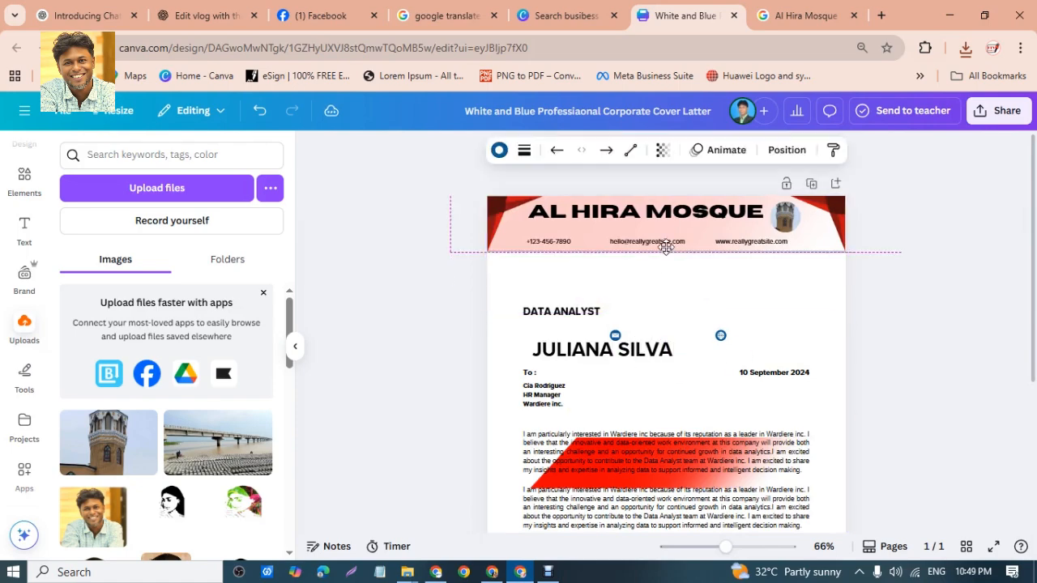
pyautogui.click(930, 323)
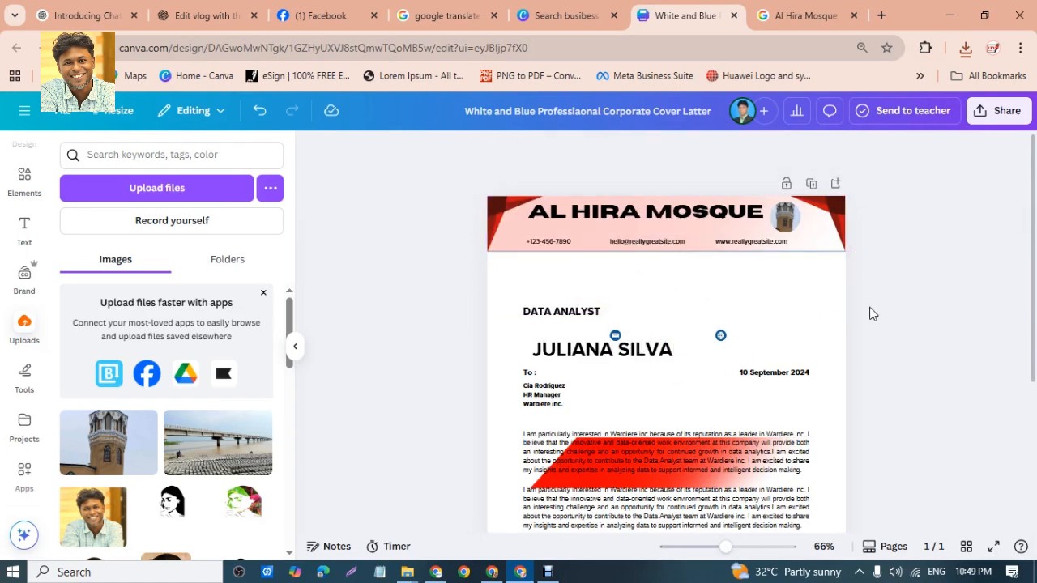
# - Move the "DATA ANALYST" text just below the banner near the page's left margin and place a duplicate level with it near the right margin
pyautogui.moveTo(561, 309); pyautogui.dragTo(545, 258)
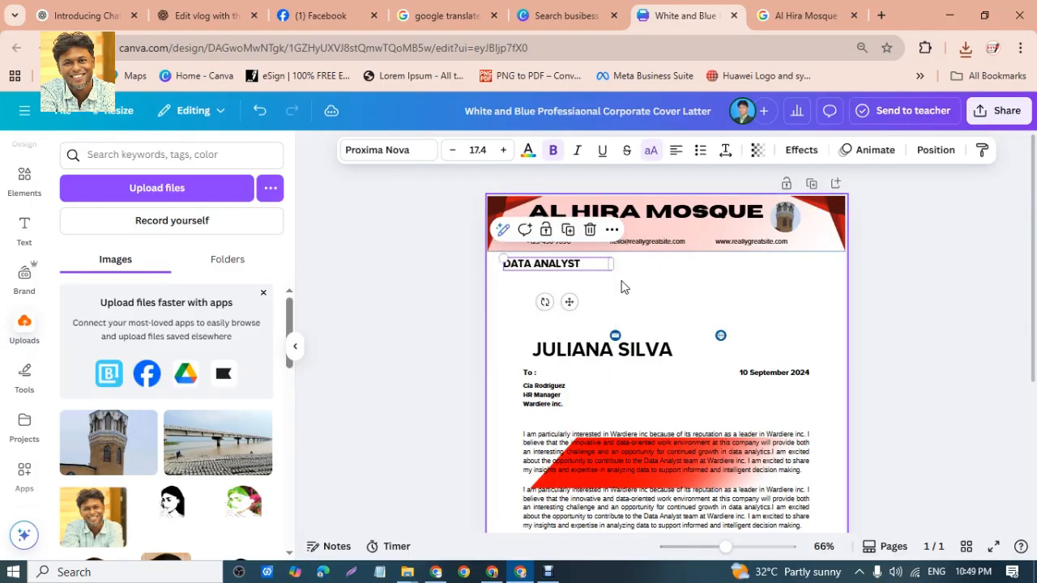
pyautogui.click(606, 273)
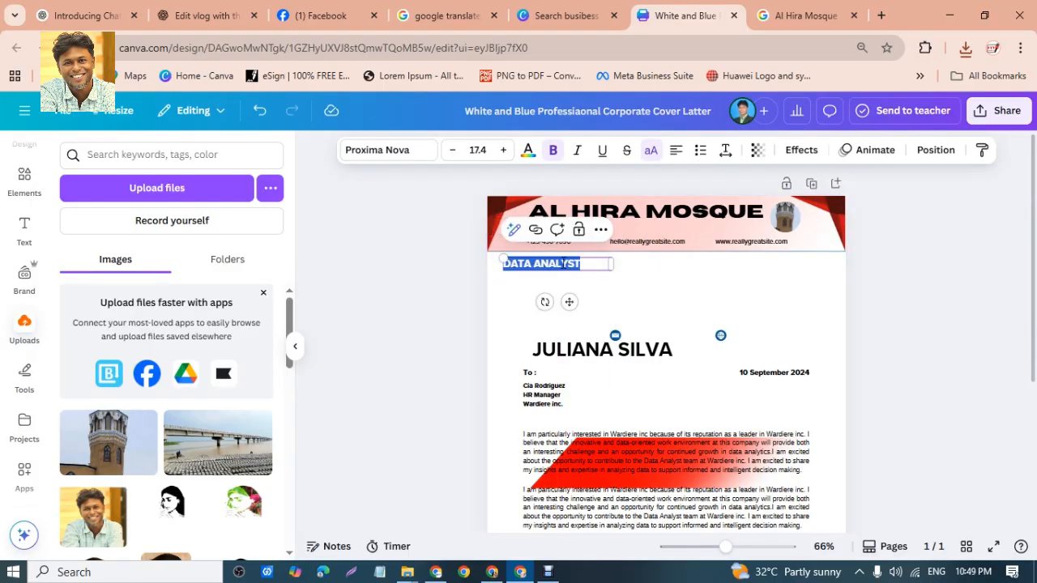
pyautogui.click(713, 271)
pyautogui.click(588, 274)
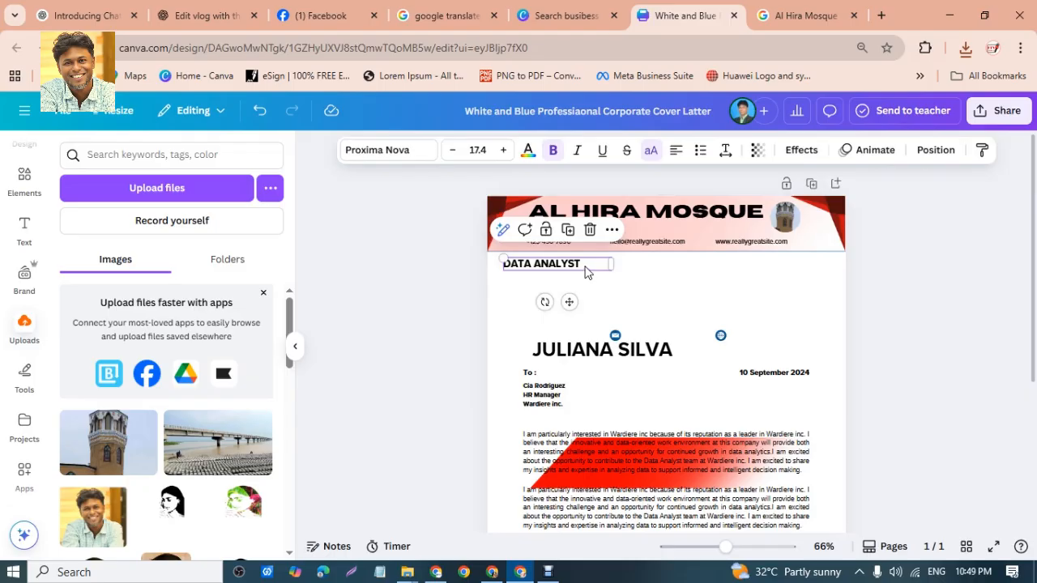
pyautogui.moveTo(586, 273); pyautogui.dragTo(811, 265)
pyautogui.click(811, 265)
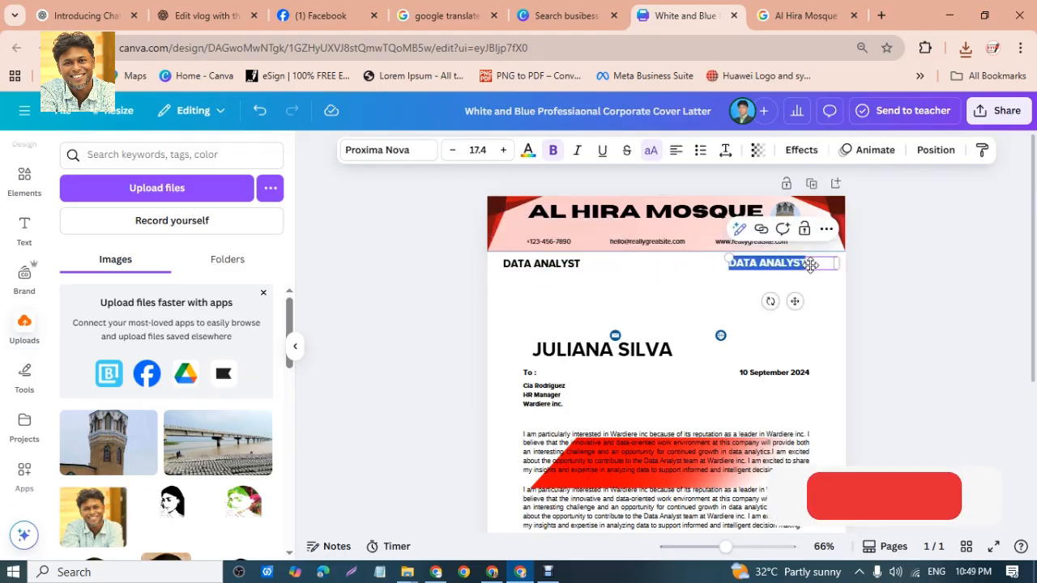
# - Replace the duplicated DATA ANALYST text beside the original label with DATE:
pyautogui.click(811, 265)
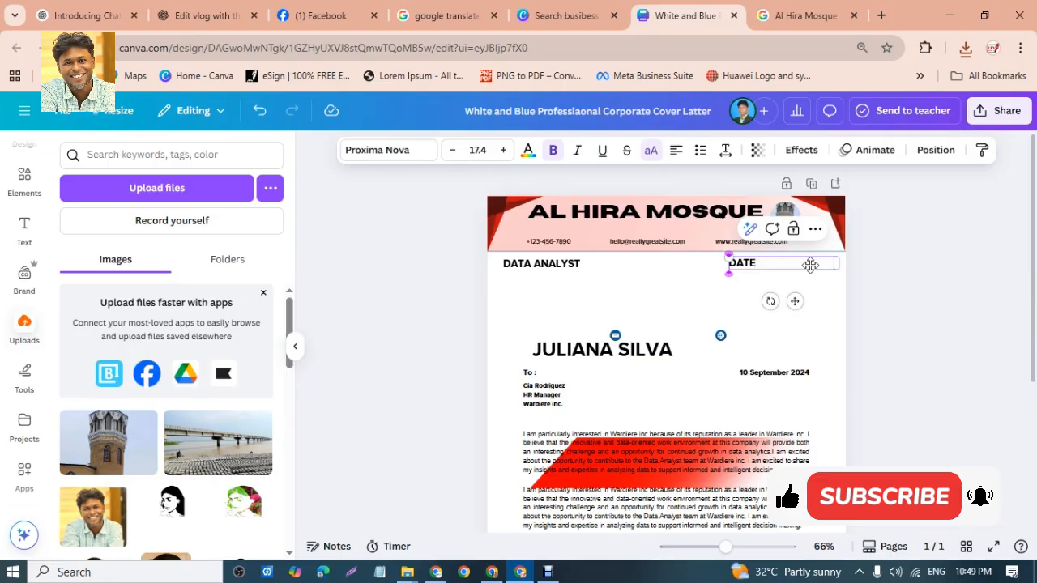
pyautogui.write('-')
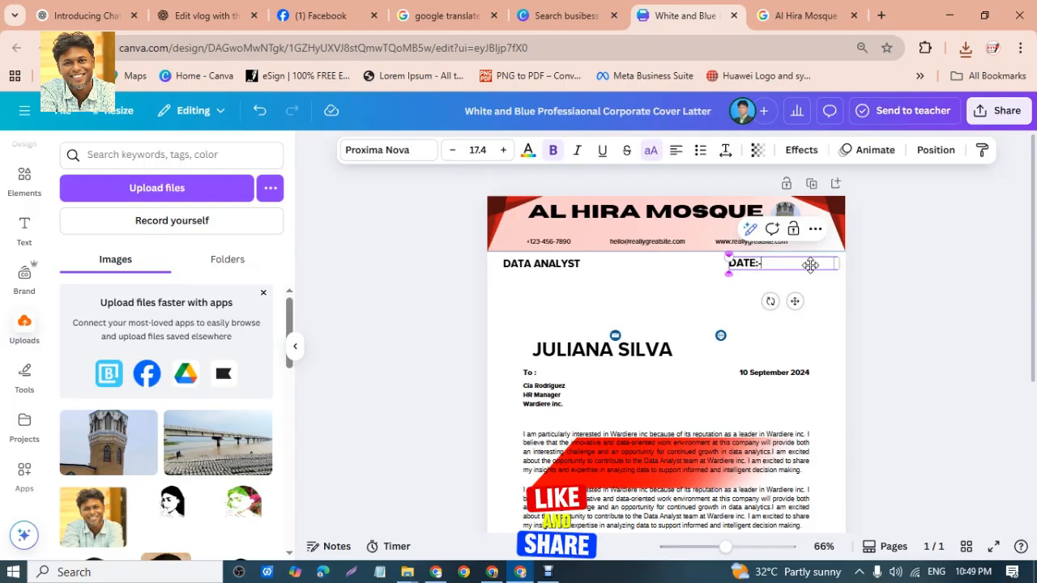
pyautogui.click(937, 322)
pyautogui.click(779, 260)
pyautogui.click(779, 261)
# - Open Google Translate in a new browser tab to find wording for the remaining DATA ANALYST label
pyautogui.click(557, 267)
pyautogui.doubleClick(562, 266)
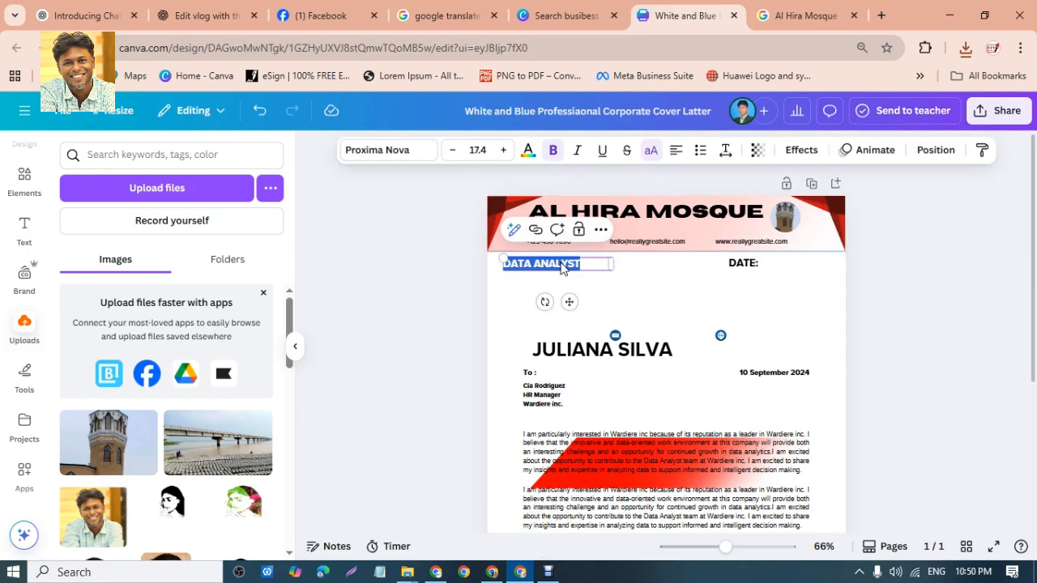
pyautogui.click(802, 16)
pyautogui.click(325, 16)
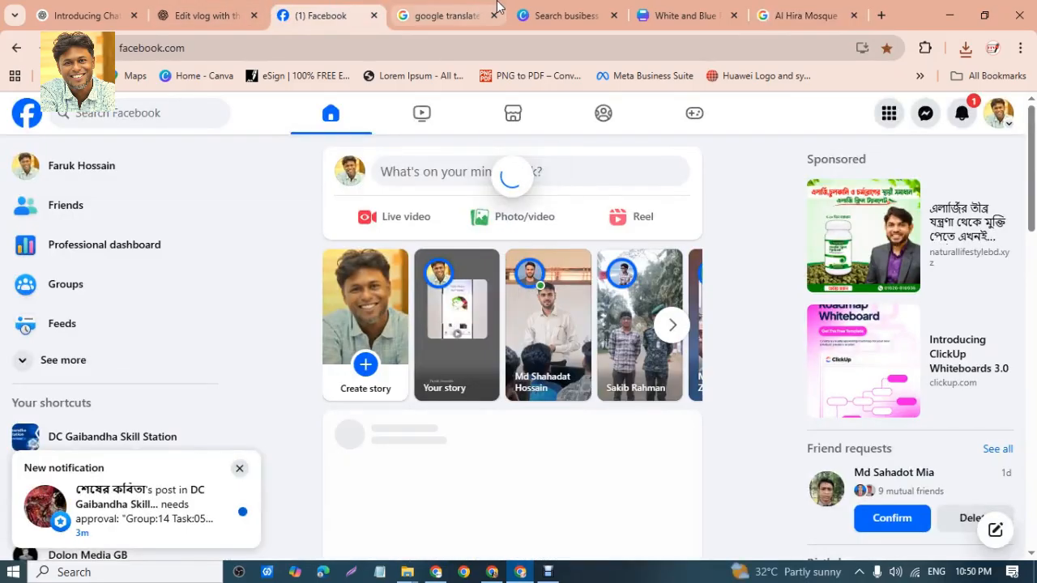
pyautogui.click(666, 12)
pyautogui.click(180, 13)
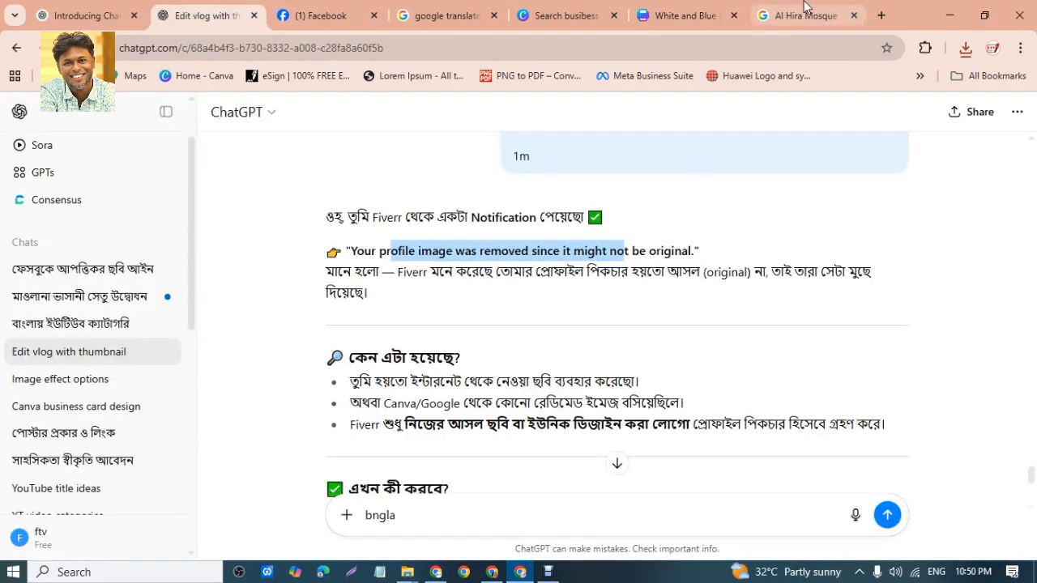
pyautogui.click(842, 16)
pyautogui.click(881, 16)
pyautogui.click(567, 49)
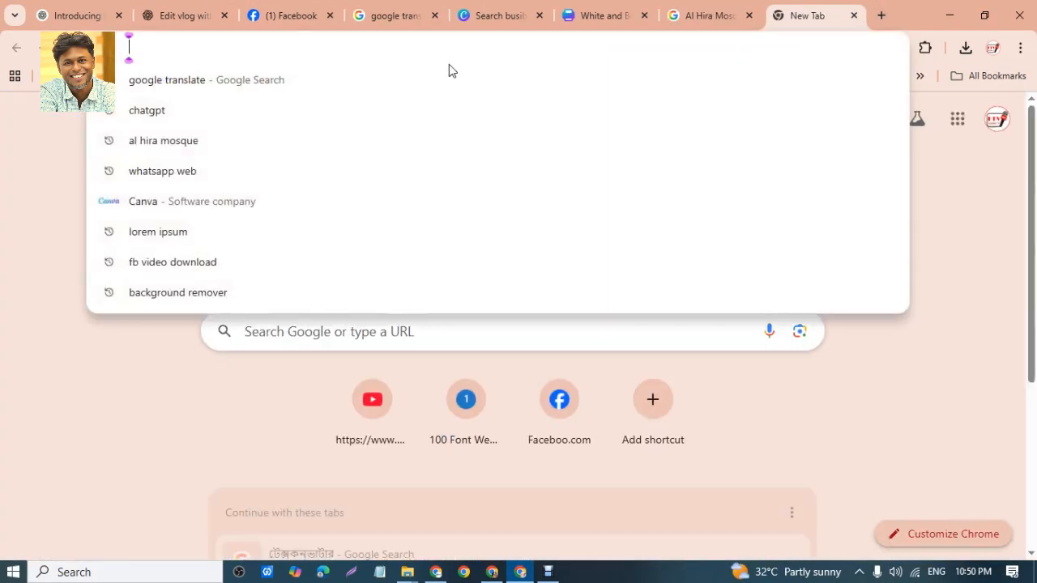
pyautogui.click(374, 79)
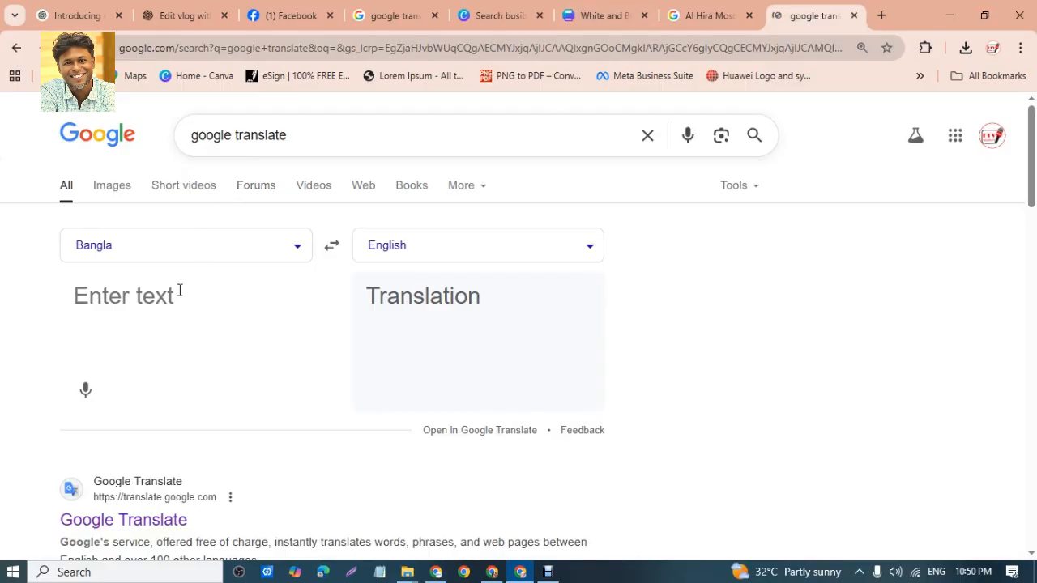
# - Translate the Bangla phrase স্মারক নাম্বার into English using voice input and copy the translation
pyautogui.click(85, 394)
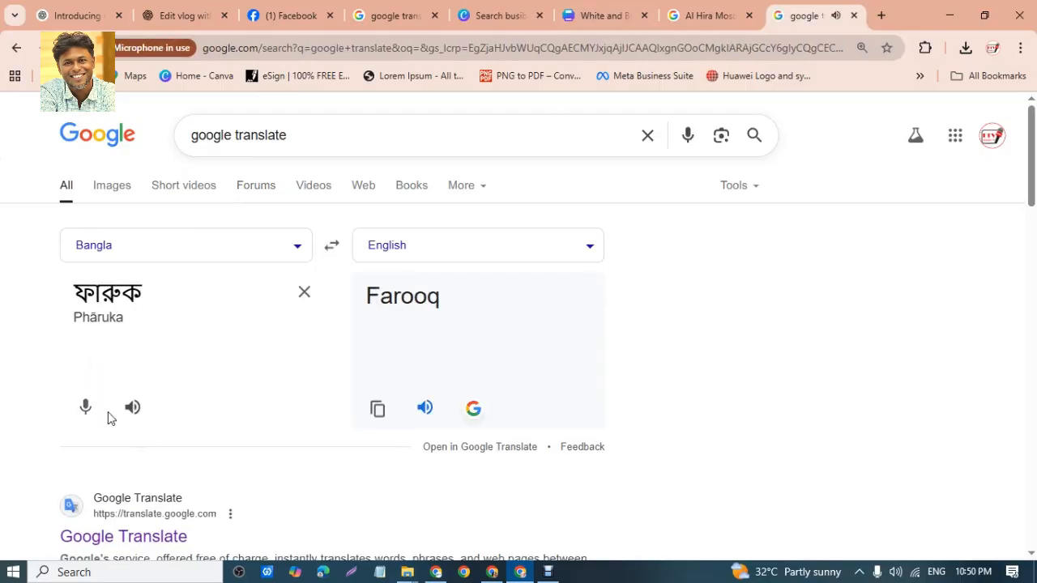
pyautogui.click(85, 410)
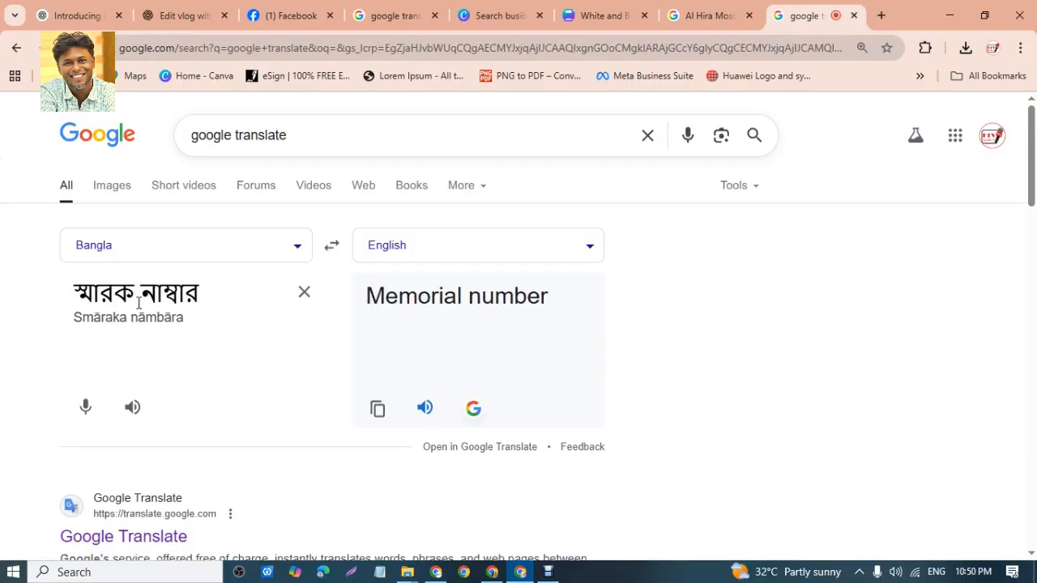
pyautogui.tripleClick(174, 296)
pyautogui.tripleClick(414, 297)
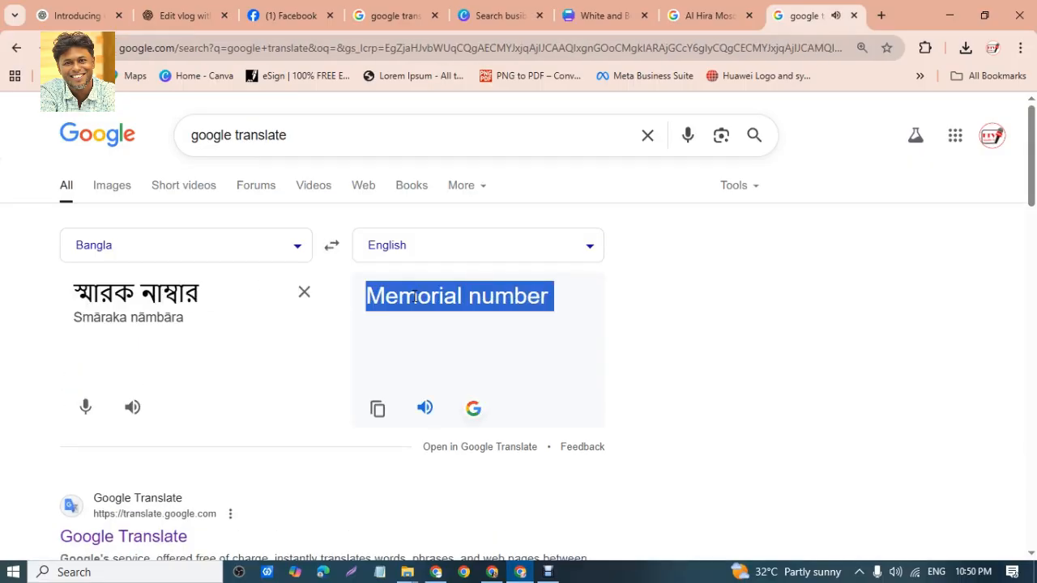
# - Return to the Canva letter, replace the DATA ANALYST text with MEMORIAL NUMBER and remove the blank lines below it
pyautogui.click(604, 16)
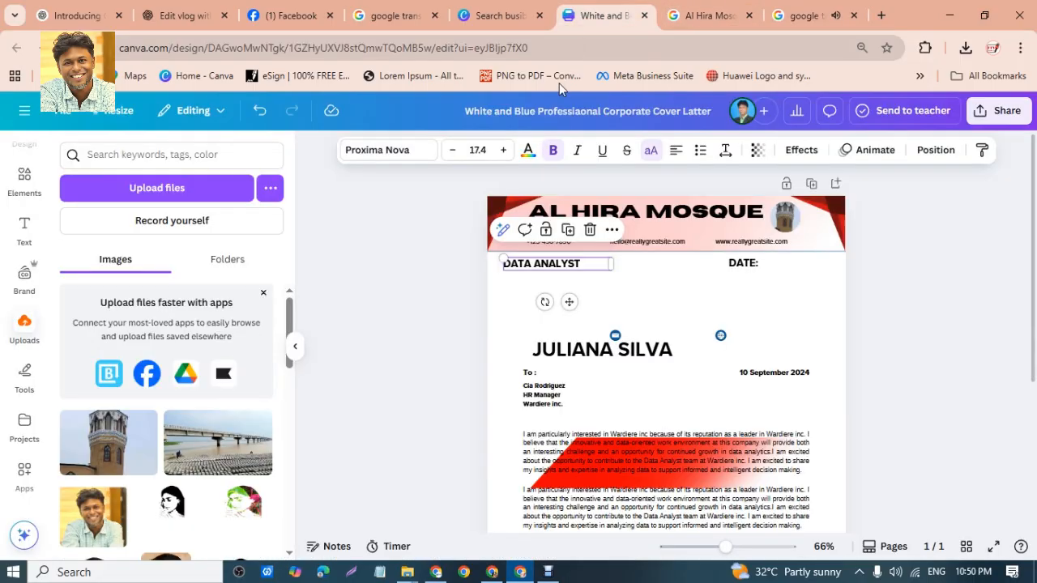
pyautogui.doubleClick(547, 264)
pyautogui.write('MEMORIAL NUMBER')
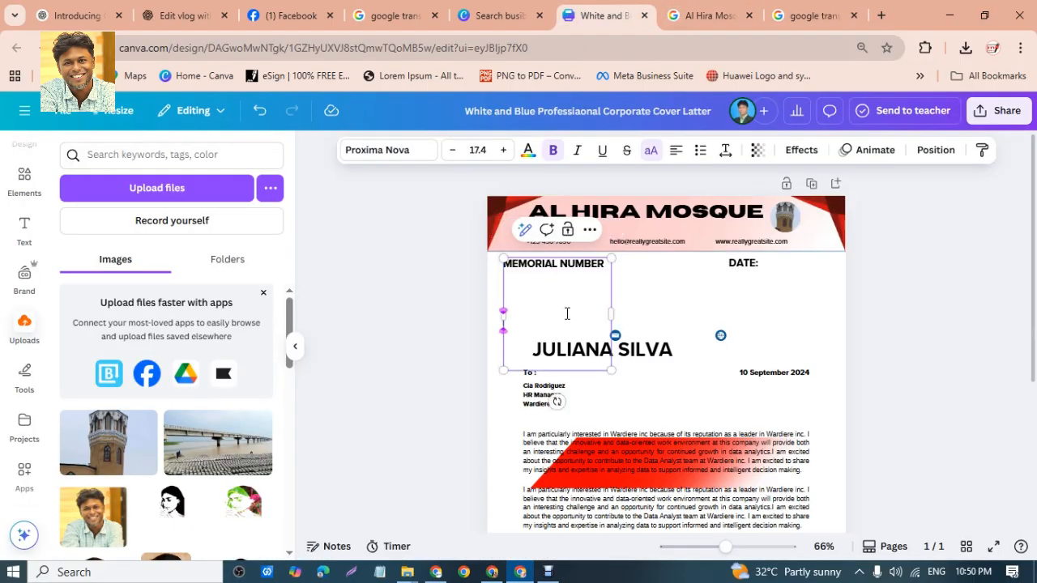
pyautogui.press('BackSpace')
pyautogui.press('BackSpace')
pyautogui.press('BackSpace')
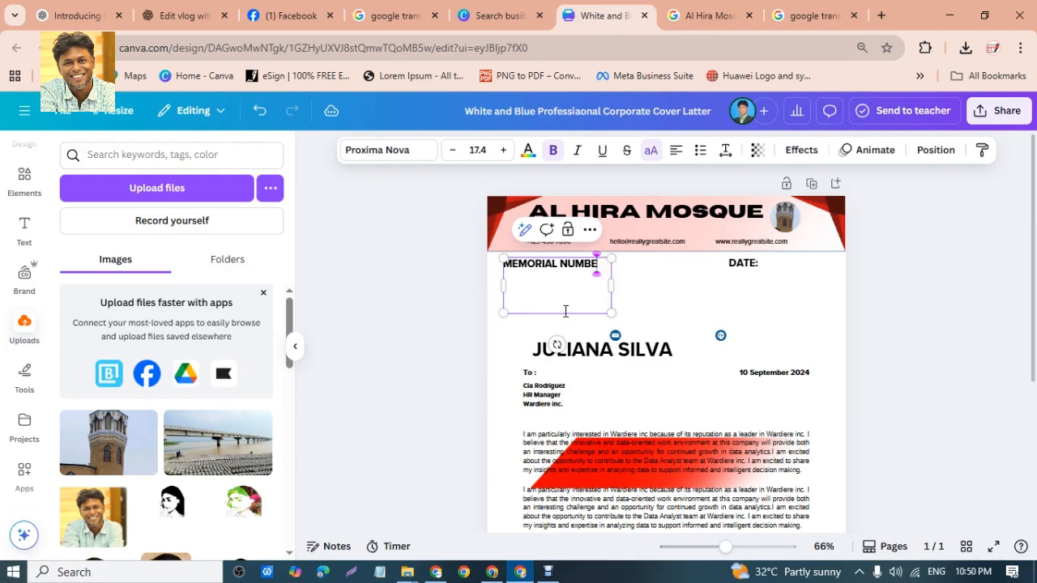
pyautogui.press('Return')
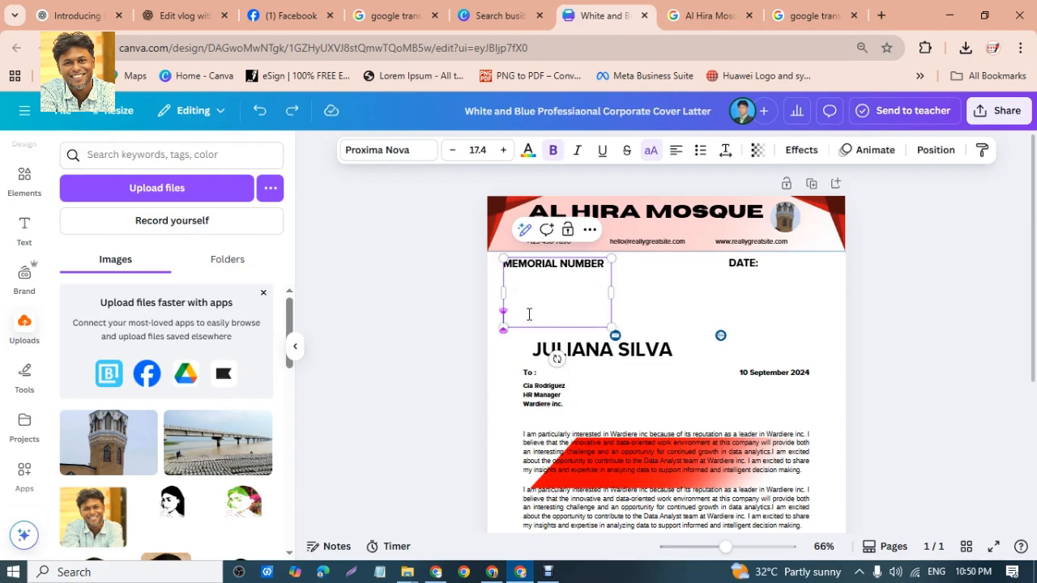
pyautogui.press('BackSpace')
pyautogui.press('BackSpace')
pyautogui.press('BackSpace')
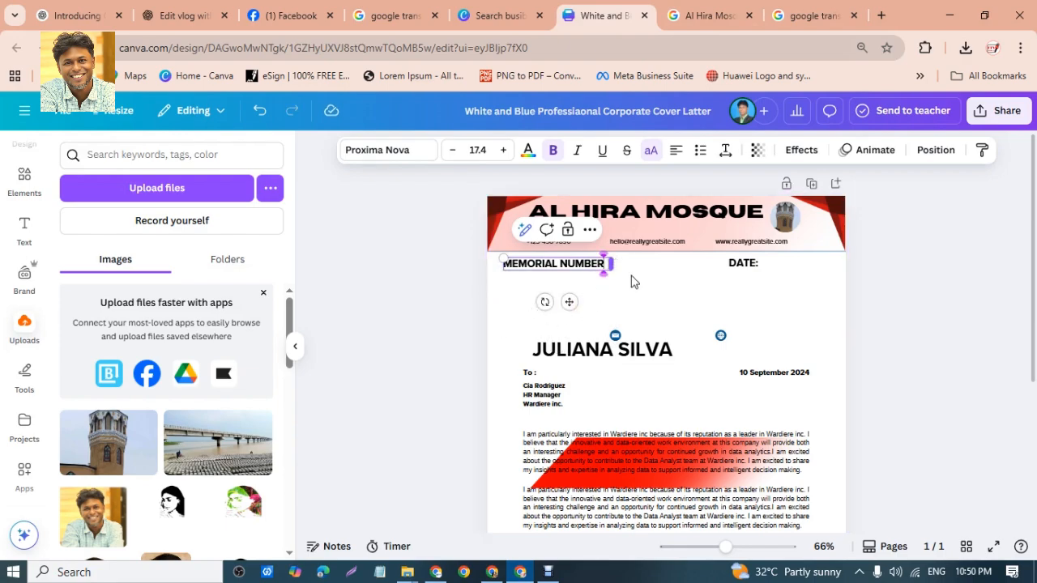
# - Widen the MEMORIAL NUMBER text box and add a colon at the end of the text
pyautogui.click(634, 281)
pyautogui.click(608, 264)
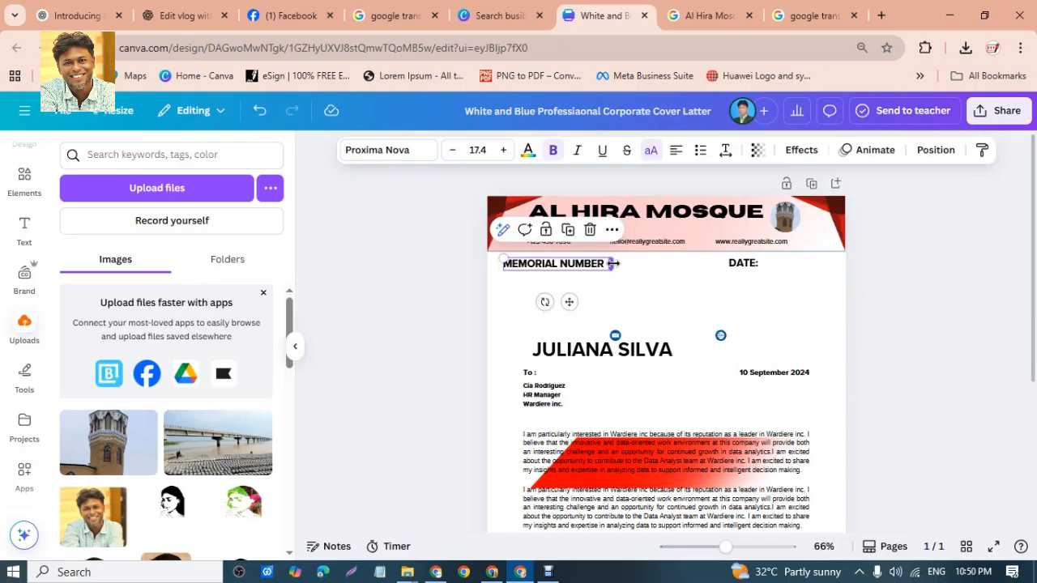
pyautogui.moveTo(613, 263); pyautogui.dragTo(636, 265)
pyautogui.doubleClick(616, 269)
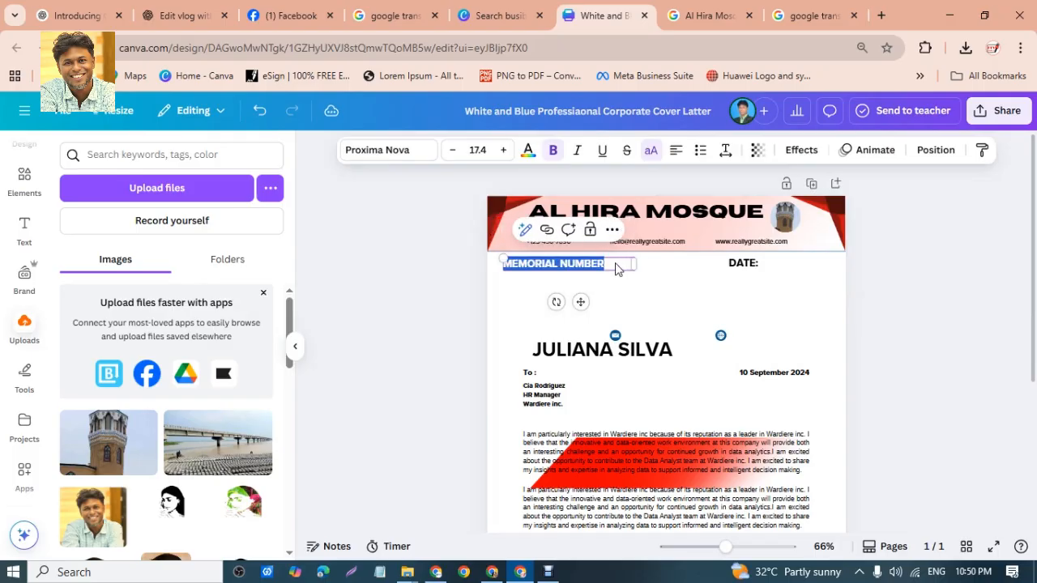
pyautogui.click(615, 268)
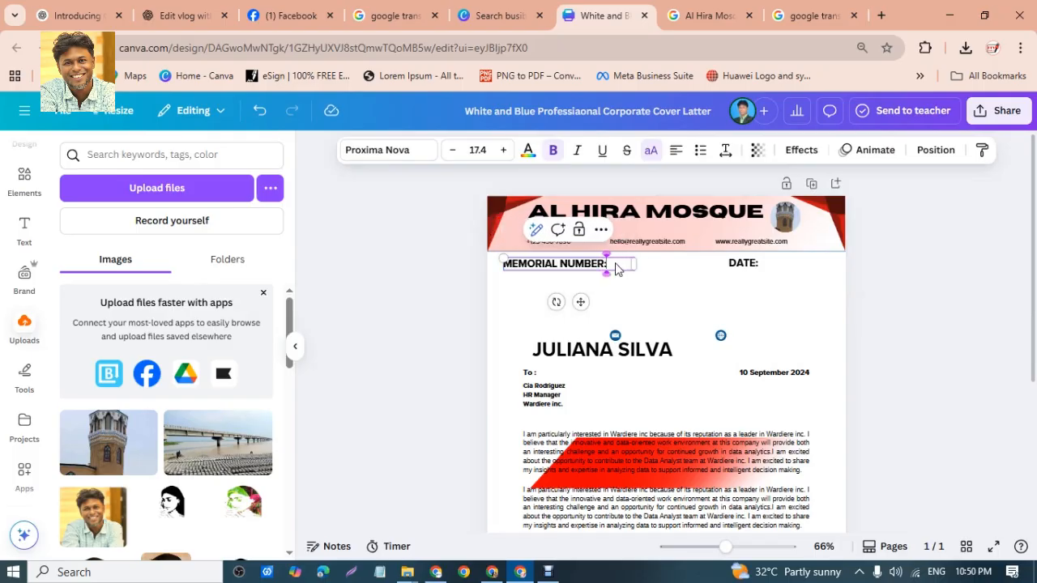
pyautogui.click(695, 297)
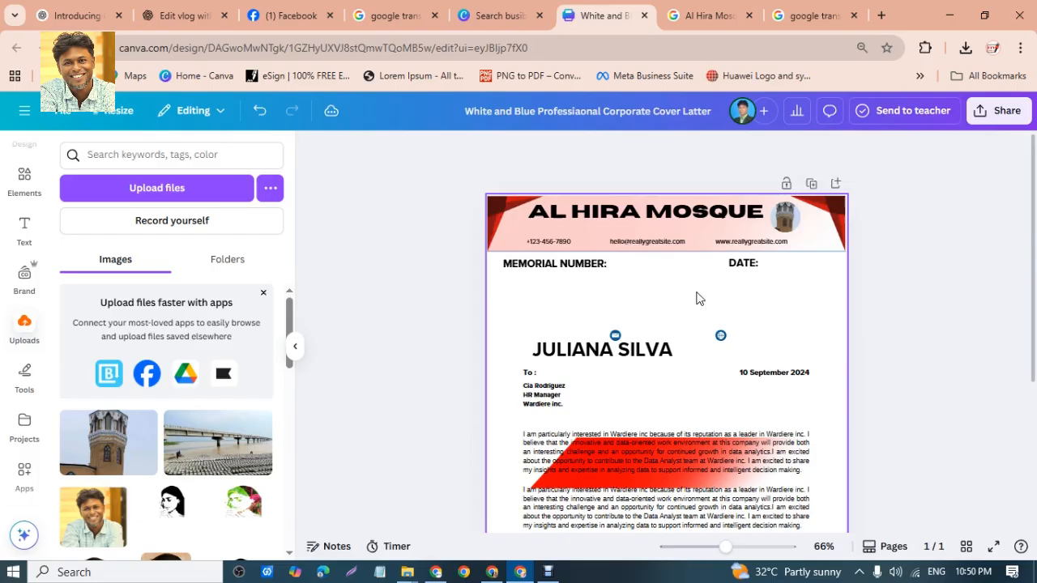
# - Nudge the MEMORIAL NUMBER: label up so it sits level with the DATE: label
pyautogui.click(590, 275)
pyautogui.moveTo(590, 275); pyautogui.dragTo(591, 269)
pyautogui.click(872, 266)
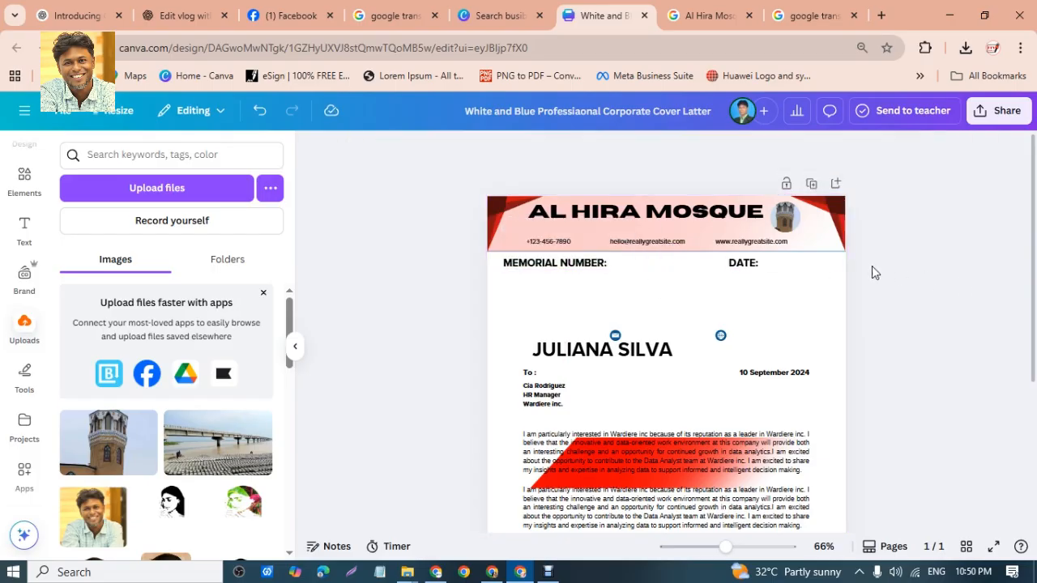
pyautogui.click(764, 268)
pyautogui.click(931, 280)
# - Move the large name heading up beneath the MEMORIAL NUMBER: label and delete its text
pyautogui.moveTo(640, 350); pyautogui.dragTo(640, 296)
pyautogui.click(694, 423)
pyautogui.click(633, 306)
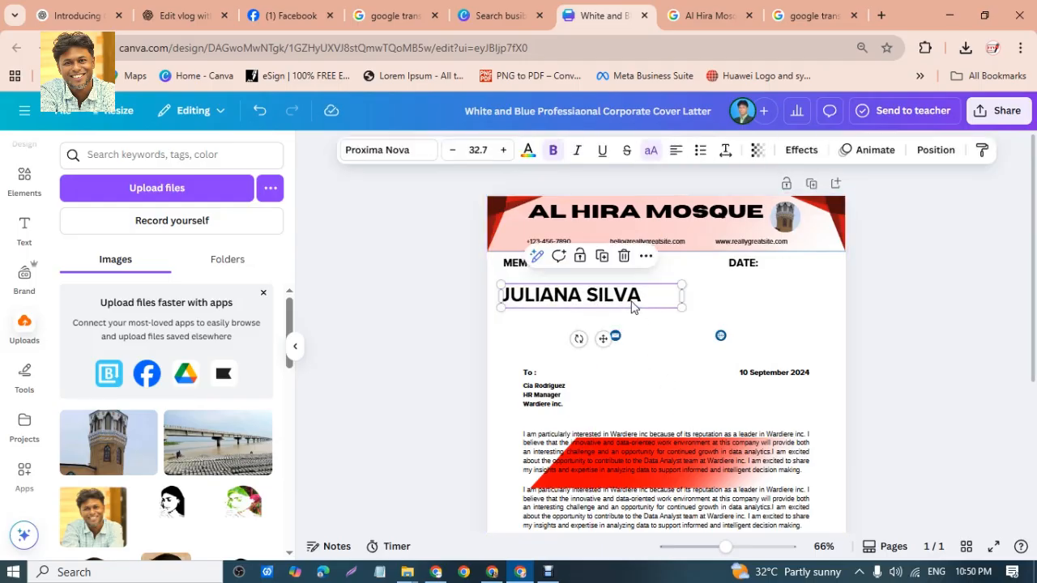
pyautogui.doubleClick(634, 306)
pyautogui.press('BackSpace')
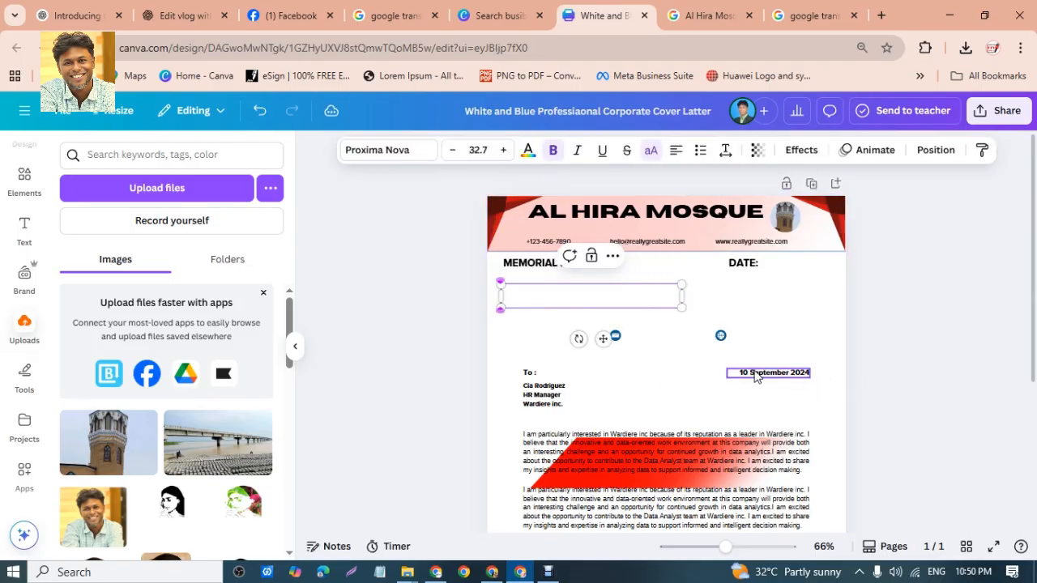
pyautogui.click(749, 351)
# - Delete the two small blue icons, the 10 September 2024 date and the first body paragraph
pyautogui.moveTo(571, 300); pyautogui.dragTo(745, 365)
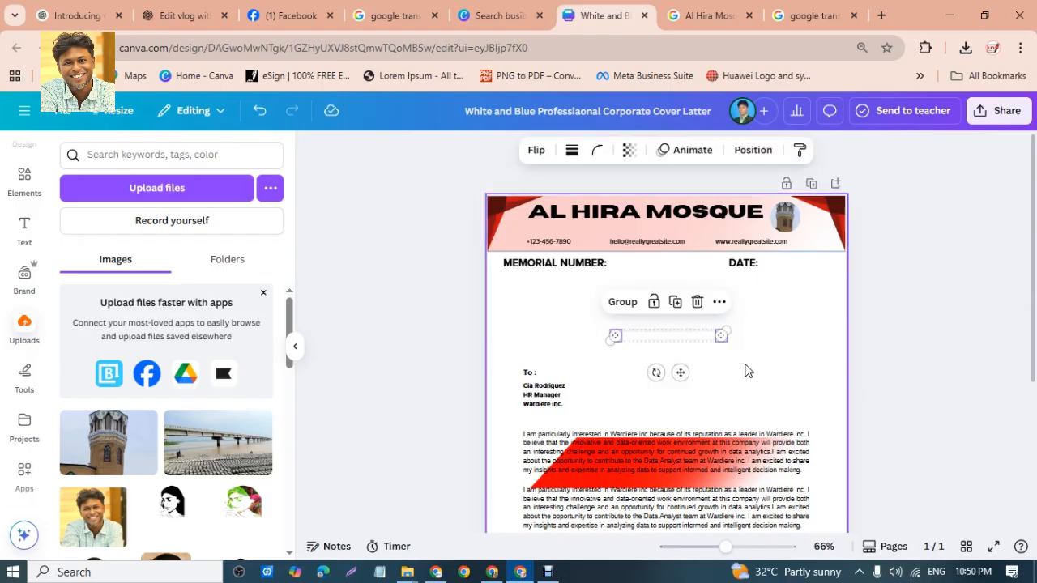
pyautogui.click(718, 435)
pyautogui.scroll(-2, 694, 397)
pyautogui.moveTo(694, 397); pyautogui.dragTo(701, 291)
pyautogui.press('Delete')
# - Place the red gradient graphic over the letter body as a large panel below the header labels
pyautogui.click(663, 380)
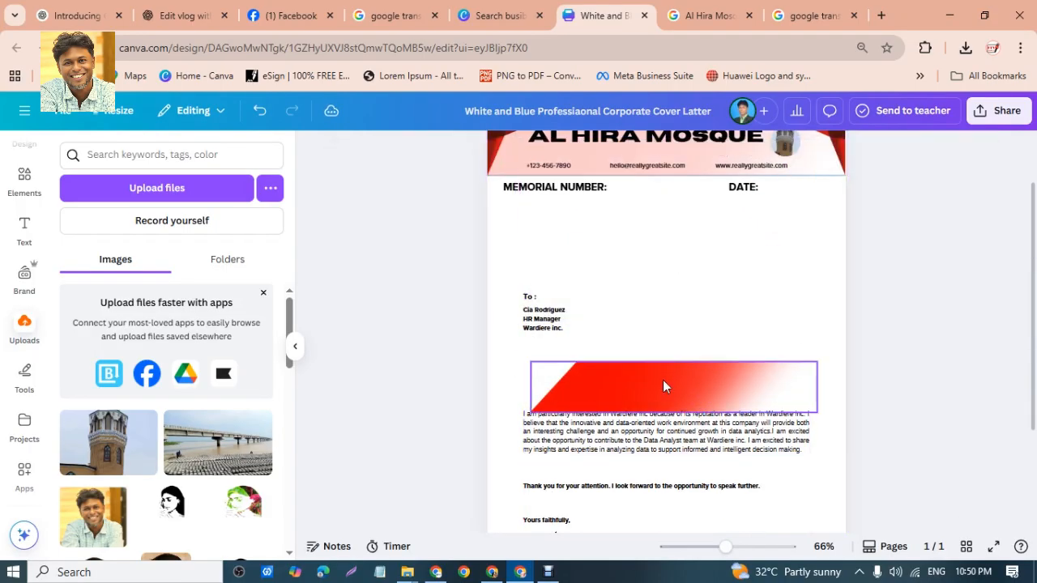
pyautogui.moveTo(662, 380); pyautogui.dragTo(684, 575)
pyautogui.moveTo(702, 329); pyautogui.dragTo(703, 293)
pyautogui.scroll(1, 670, 335)
pyautogui.scroll(1, 668, 340)
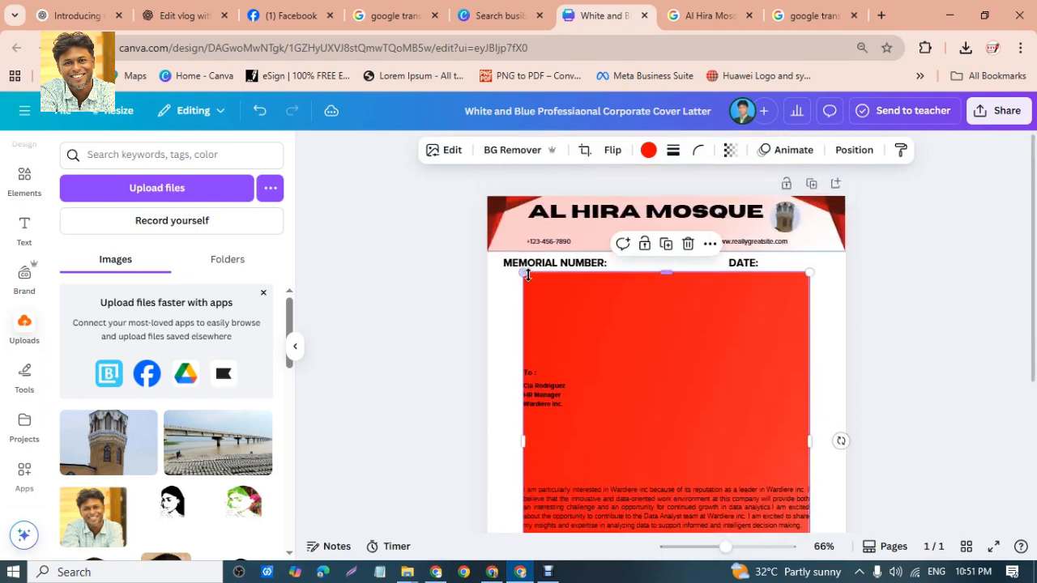
# - Stretch the red panel to the full page width and position its upper edge just below the header banner
pyautogui.moveTo(523, 273); pyautogui.dragTo(477, 293)
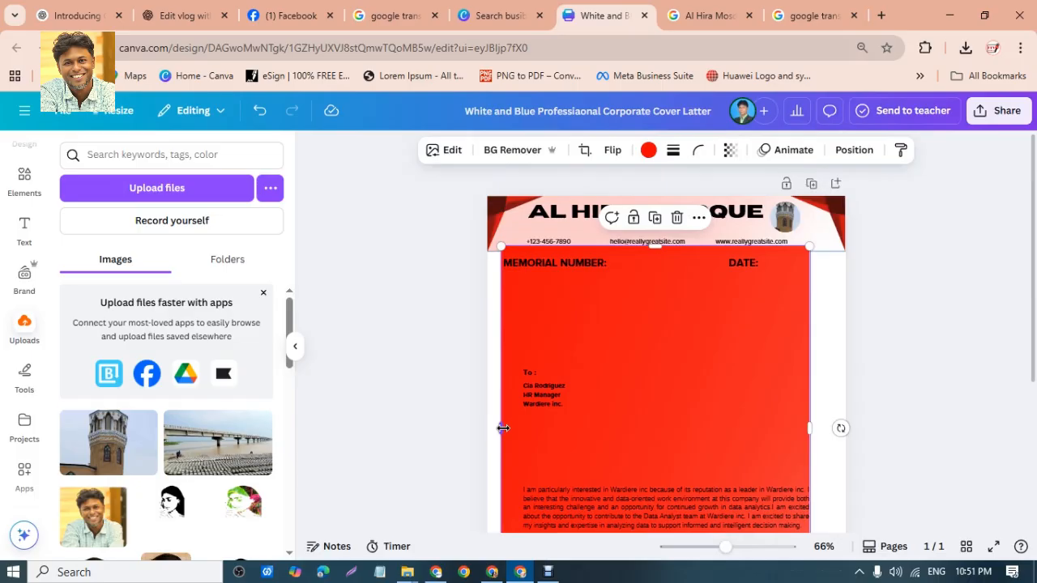
pyautogui.moveTo(503, 428); pyautogui.dragTo(477, 429)
pyautogui.moveTo(646, 401); pyautogui.dragTo(666, 404)
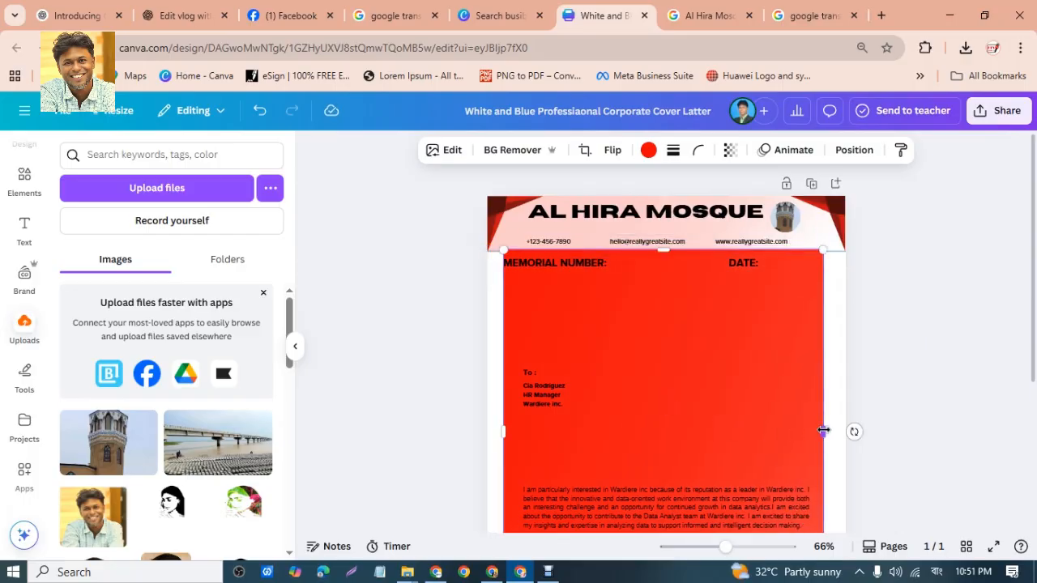
pyautogui.moveTo(823, 431); pyautogui.dragTo(846, 430)
pyautogui.click(931, 378)
pyautogui.click(769, 398)
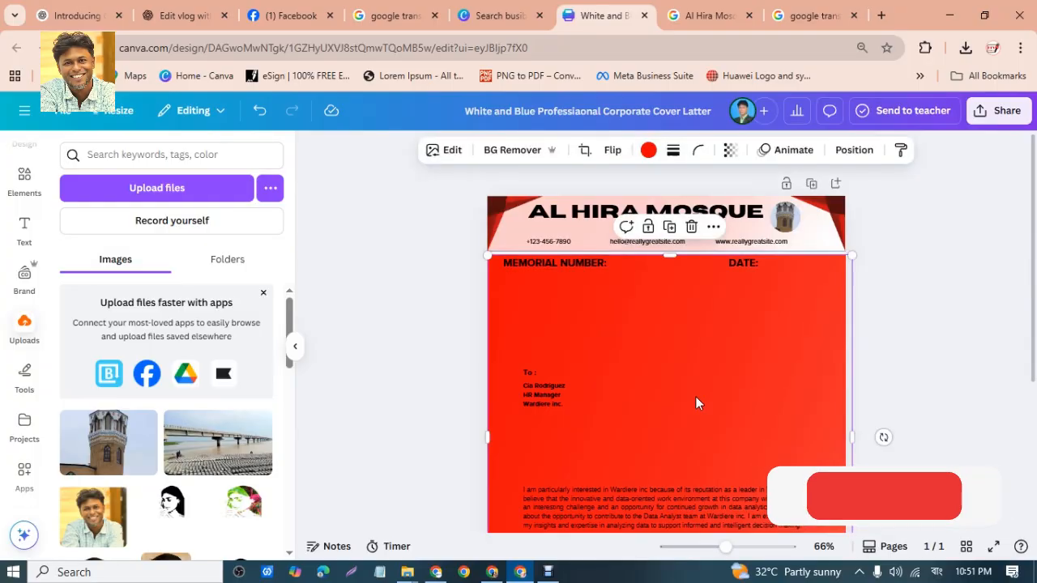
pyautogui.moveTo(683, 389); pyautogui.dragTo(684, 392)
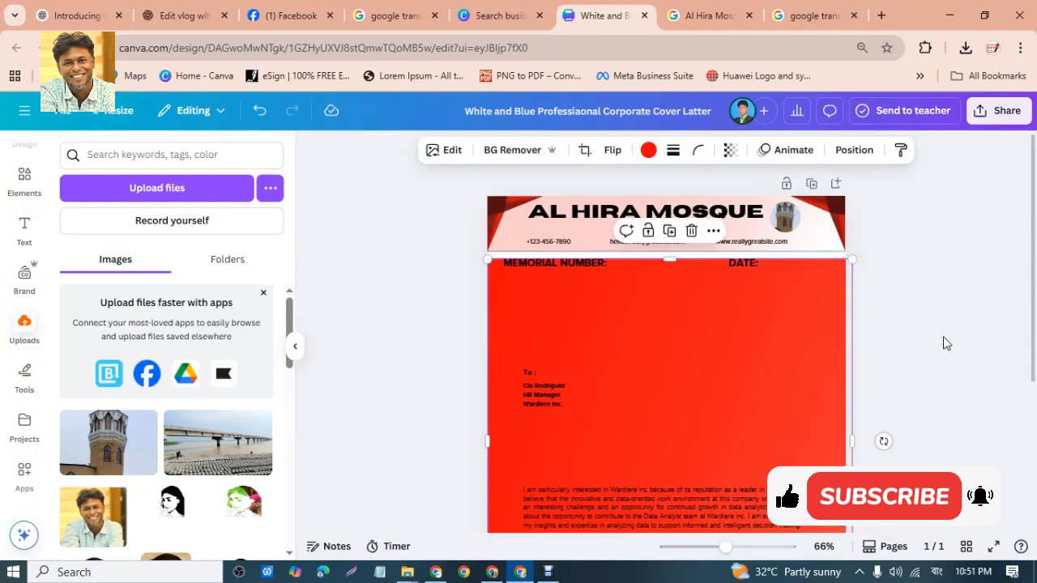
# - Try light gray and bright blue from the default solid colors on the background panel
pyautogui.click(648, 154)
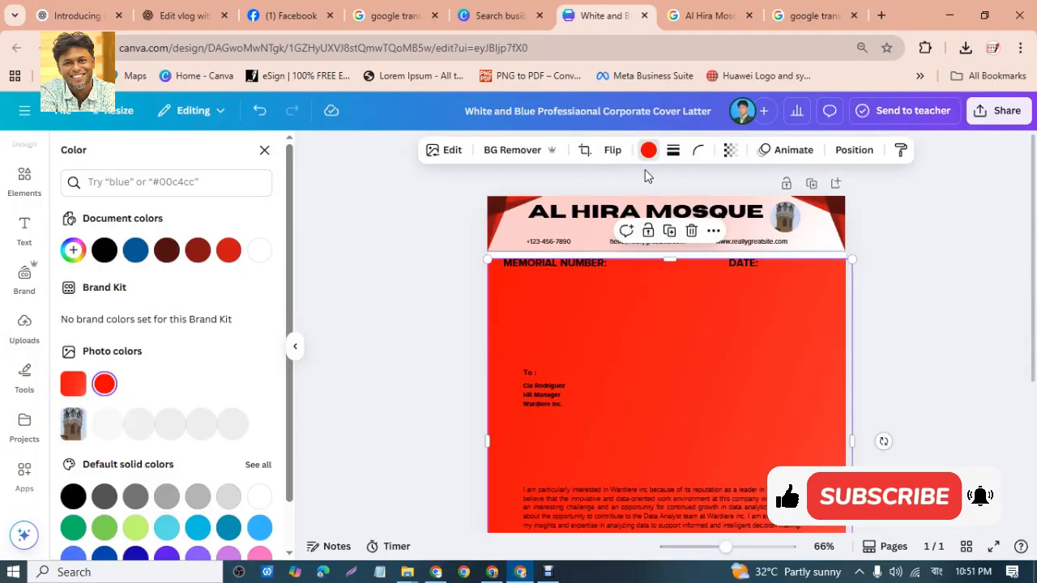
pyautogui.click(229, 489)
pyautogui.scroll(-5, 671, 341)
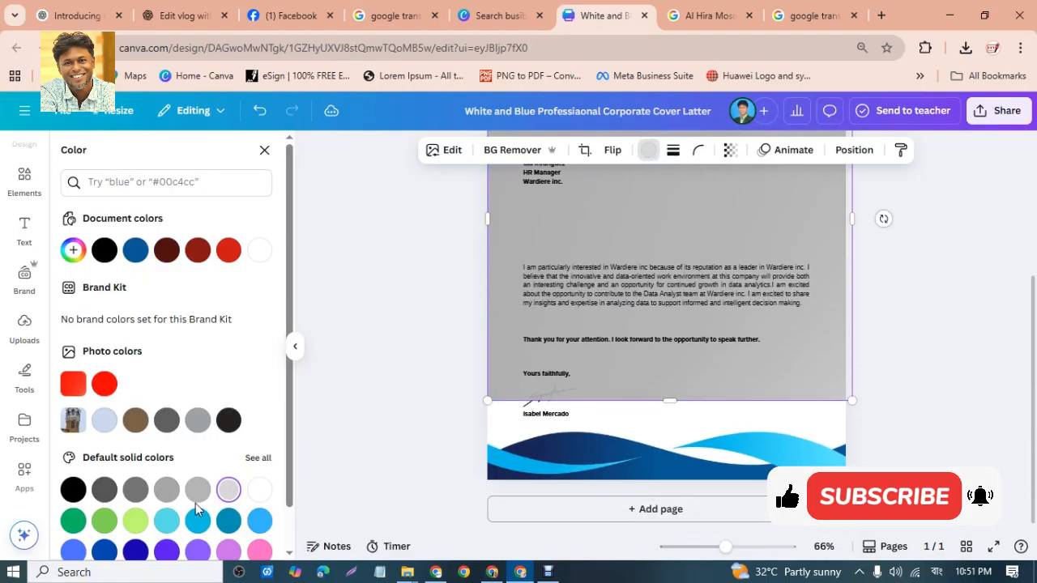
pyautogui.scroll(-1, 186, 504)
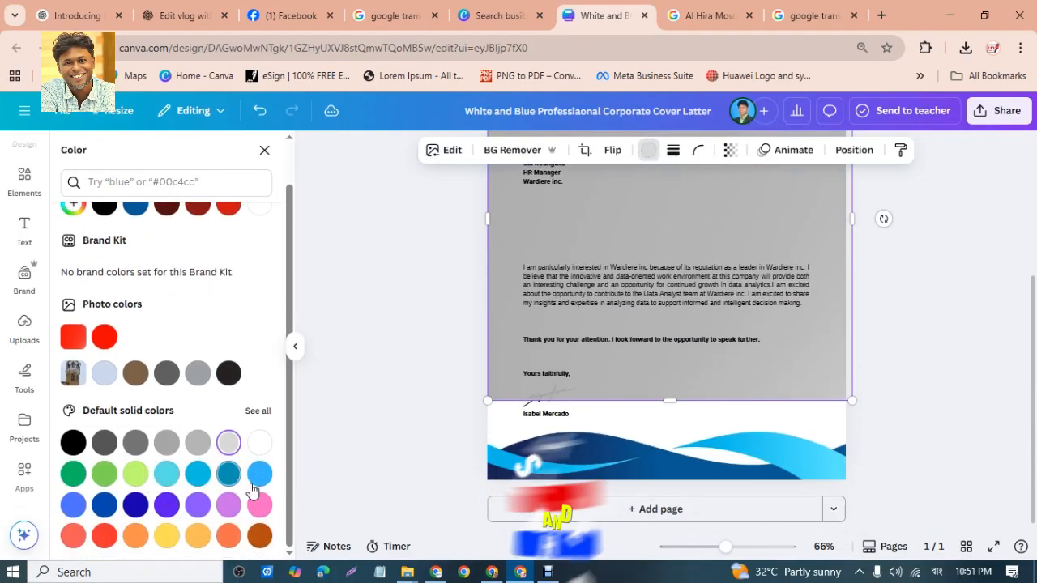
pyautogui.click(259, 484)
pyautogui.scroll(1, 267, 475)
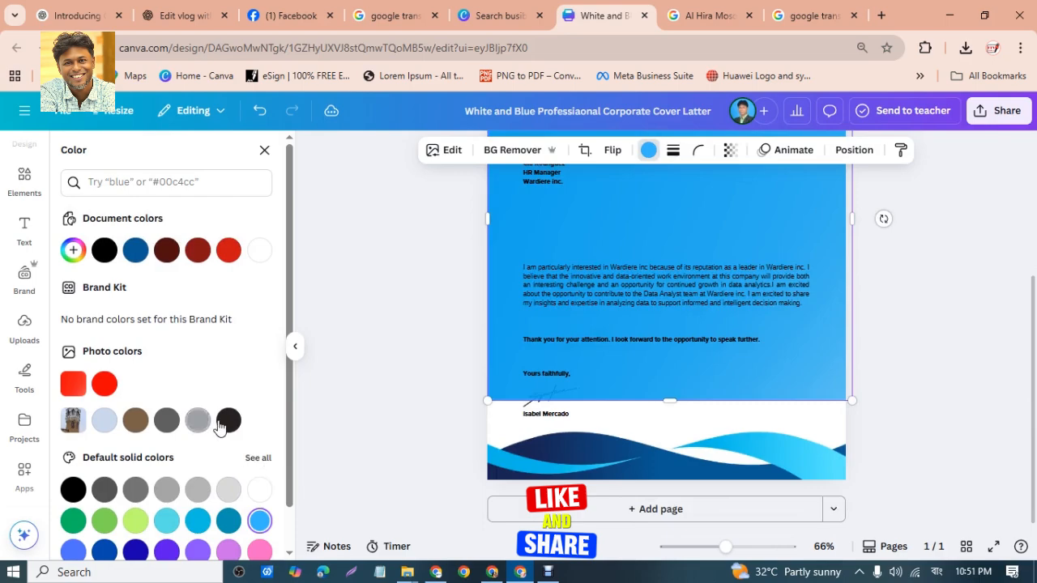
# - Recolor the background panel with the pale blue from the mosque photo's colors and set its transparency to 32
pyautogui.click(105, 419)
pyautogui.scroll(5, 691, 360)
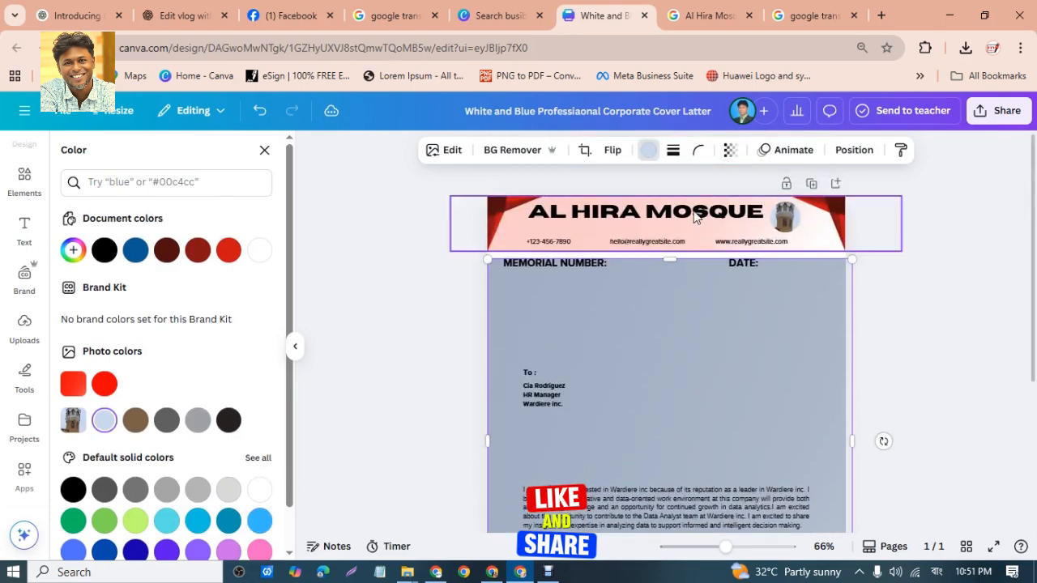
pyautogui.click(729, 151)
pyautogui.click(708, 209)
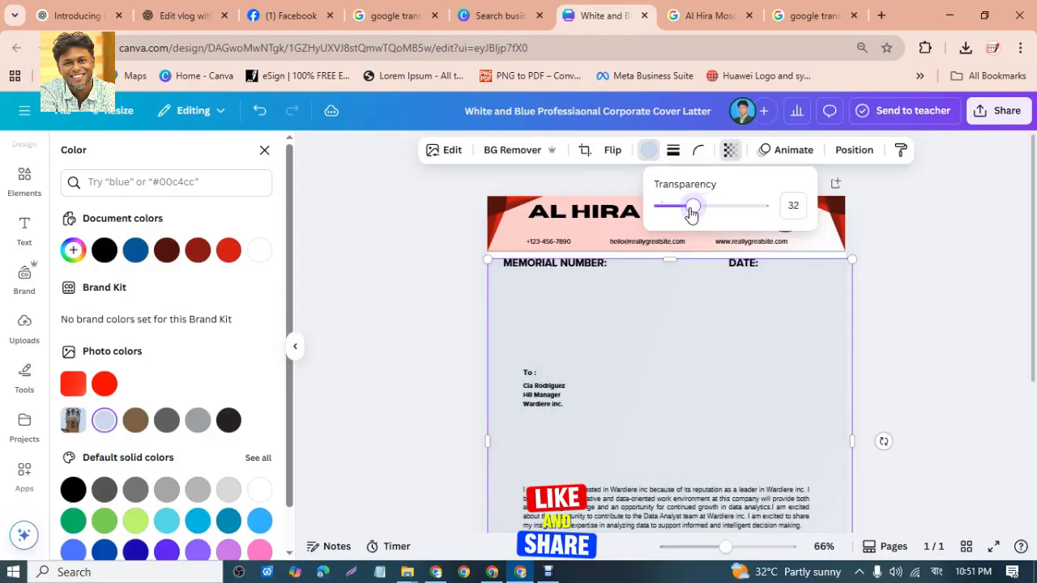
# - Send the pale blue background panel to the back of the page, behind the letter text
pyautogui.click(957, 290)
pyautogui.click(957, 321)
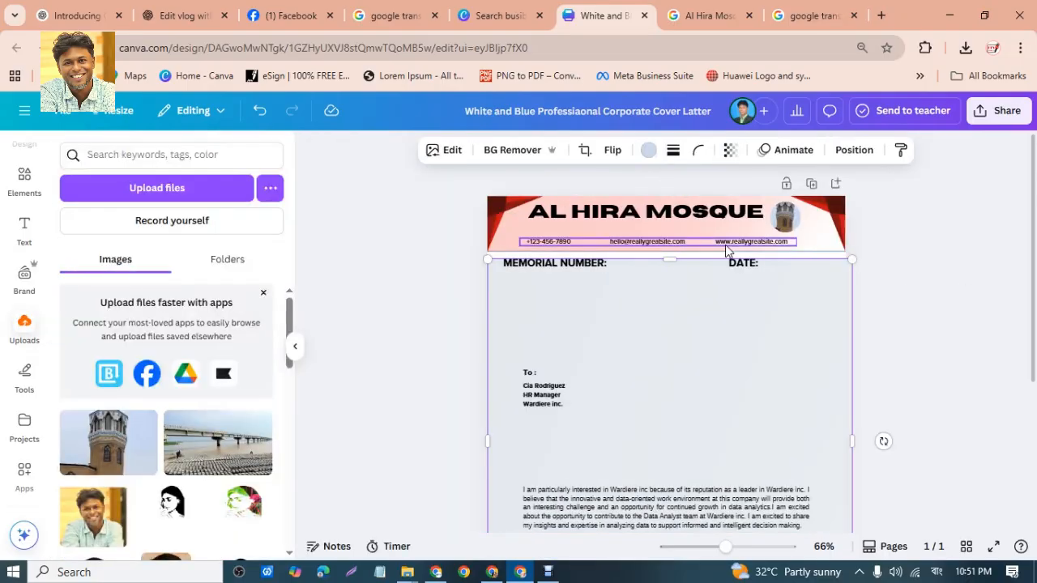
pyautogui.click(874, 285)
pyautogui.click(702, 349)
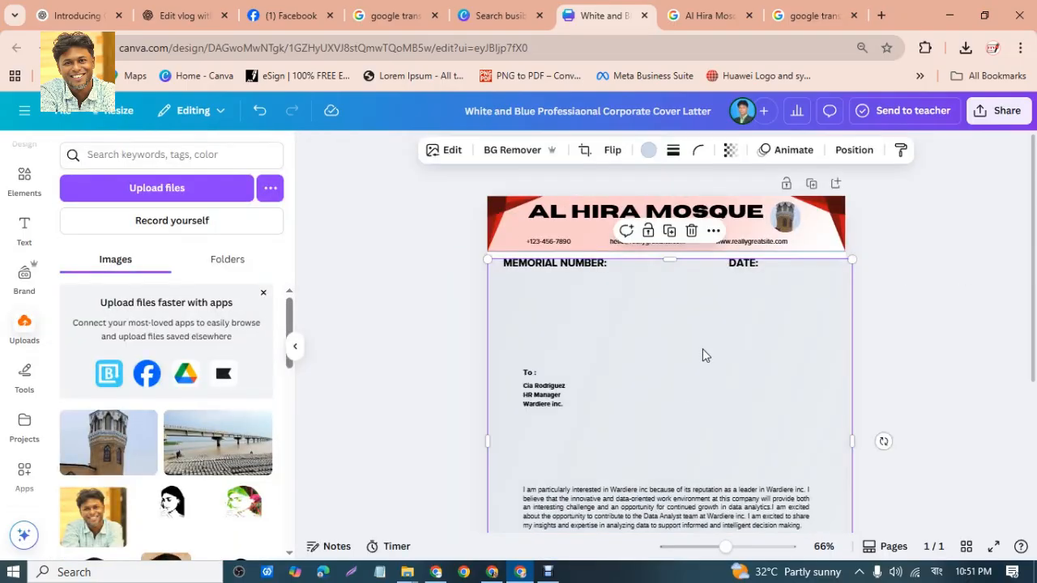
pyautogui.rightClick(702, 348)
pyautogui.moveTo(822, 277)
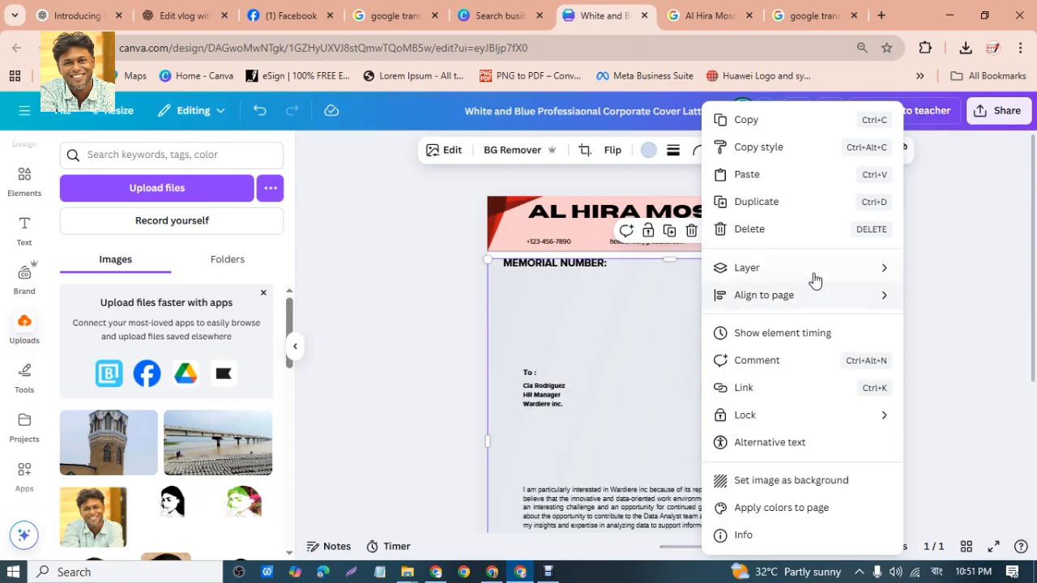
pyautogui.moveTo(777, 272)
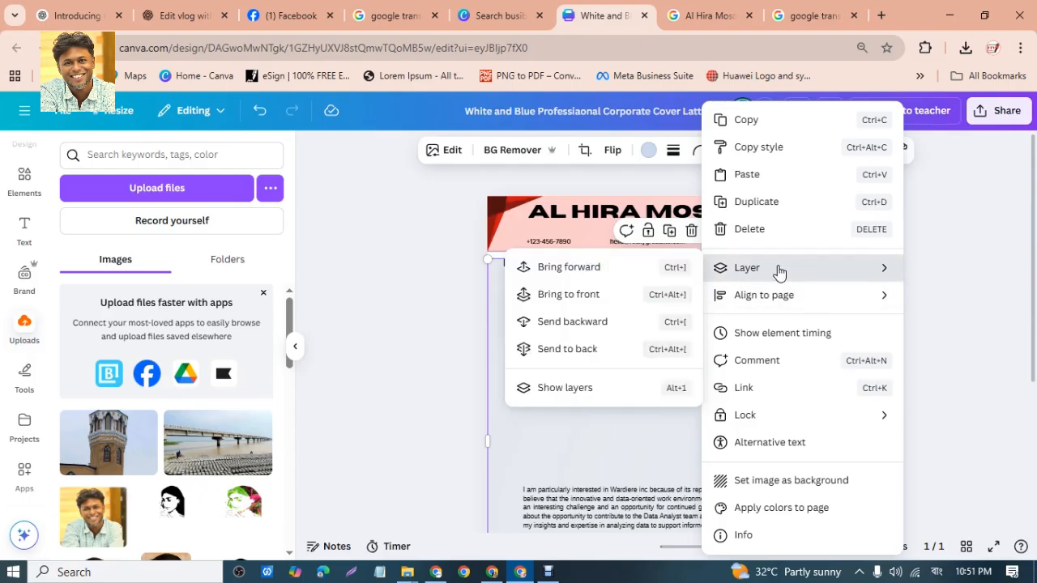
pyautogui.click(619, 348)
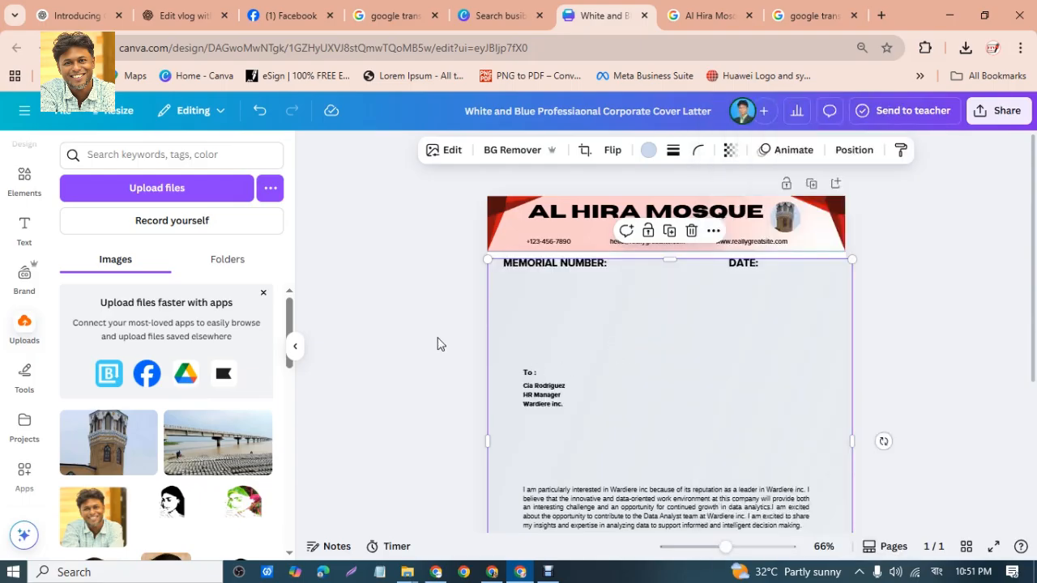
# - Remove the pale blue background panel from the letter body
pyautogui.moveTo(717, 359); pyautogui.dragTo(688, 348)
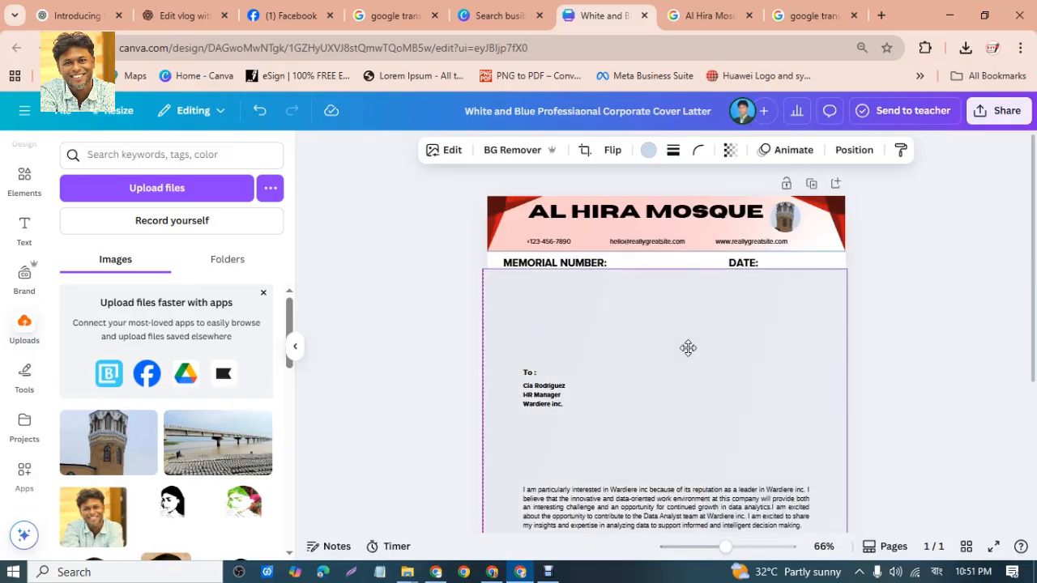
pyautogui.click(852, 354)
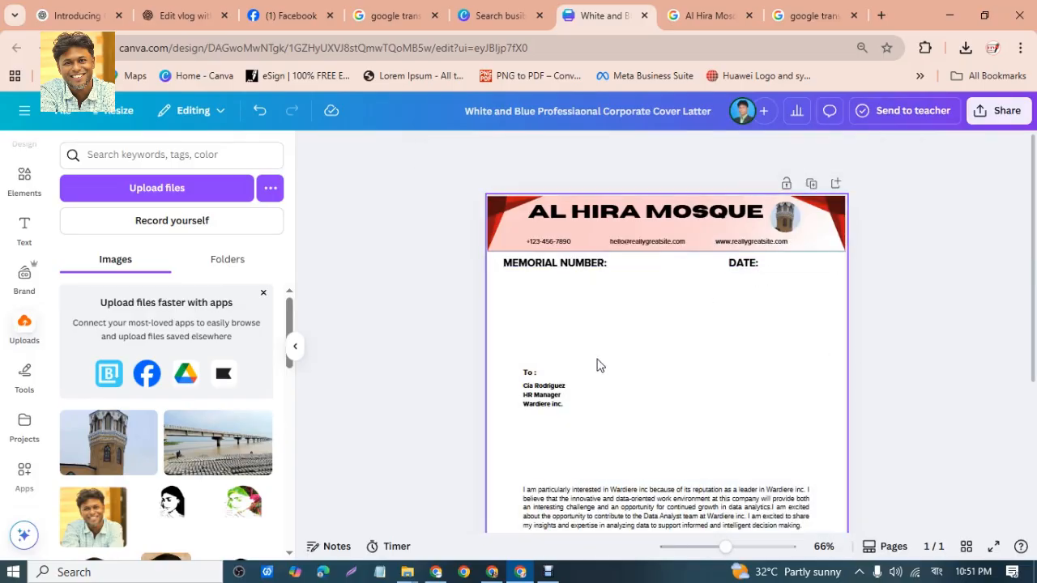
pyautogui.moveTo(496, 340); pyautogui.dragTo(581, 442)
pyautogui.moveTo(569, 394); pyautogui.dragTo(558, 297)
pyautogui.hotkey('ctrl', 'z')
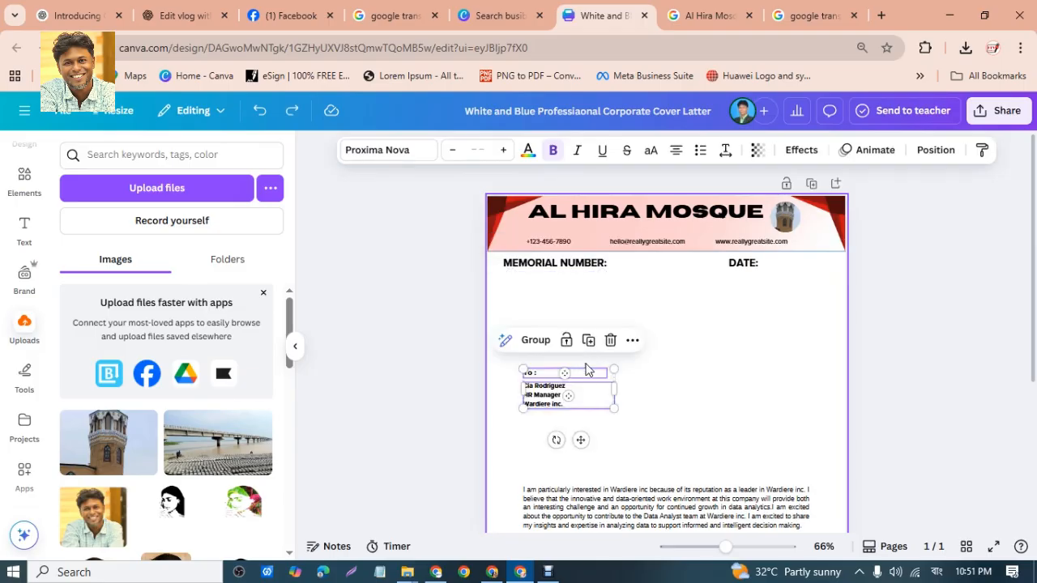
# - Group the "To :" line with the recipient details and place the group, enlarged, beneath the MEMORIAL NUMBER label
pyautogui.click(648, 397)
pyautogui.moveTo(523, 350); pyautogui.dragTo(634, 442)
pyautogui.click(536, 340)
pyautogui.moveTo(542, 405); pyautogui.dragTo(520, 320)
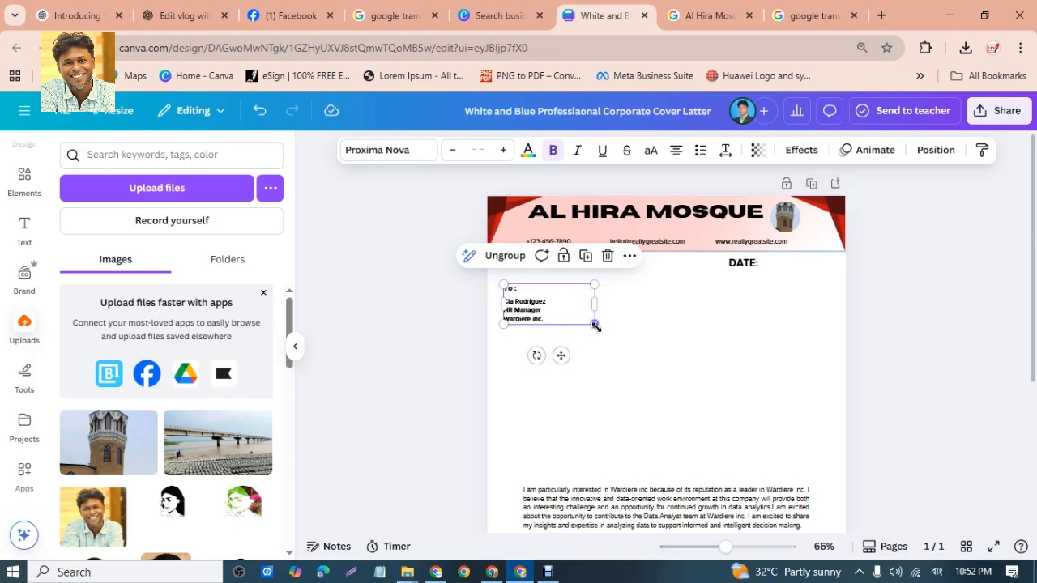
pyautogui.moveTo(595, 325); pyautogui.dragTo(644, 349)
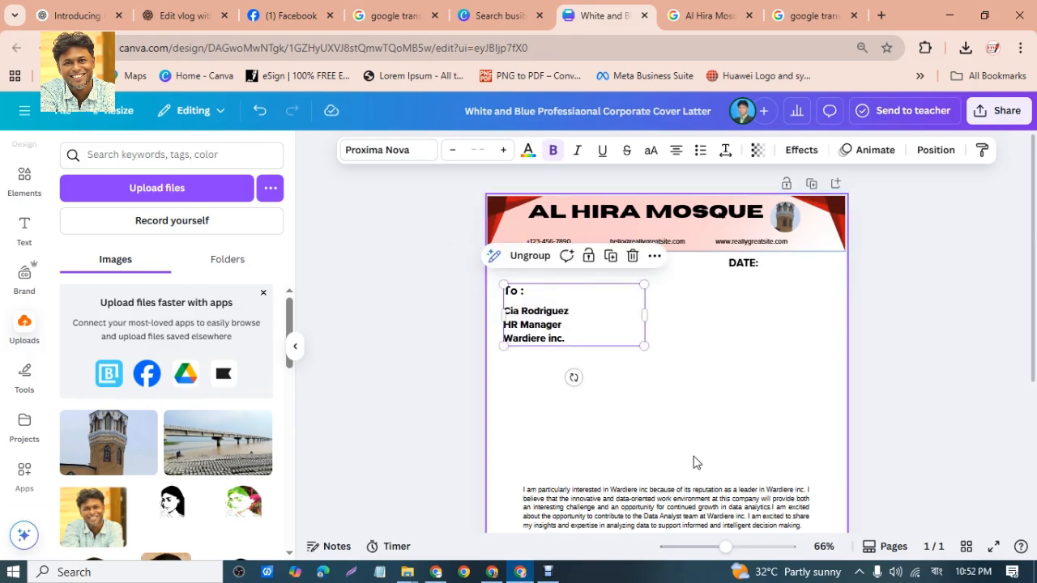
# - Move the body paragraph up beneath the recipient block and append three more copies of its text
pyautogui.moveTo(690, 498); pyautogui.dragTo(670, 370)
pyautogui.scroll(-3, 764, 348)
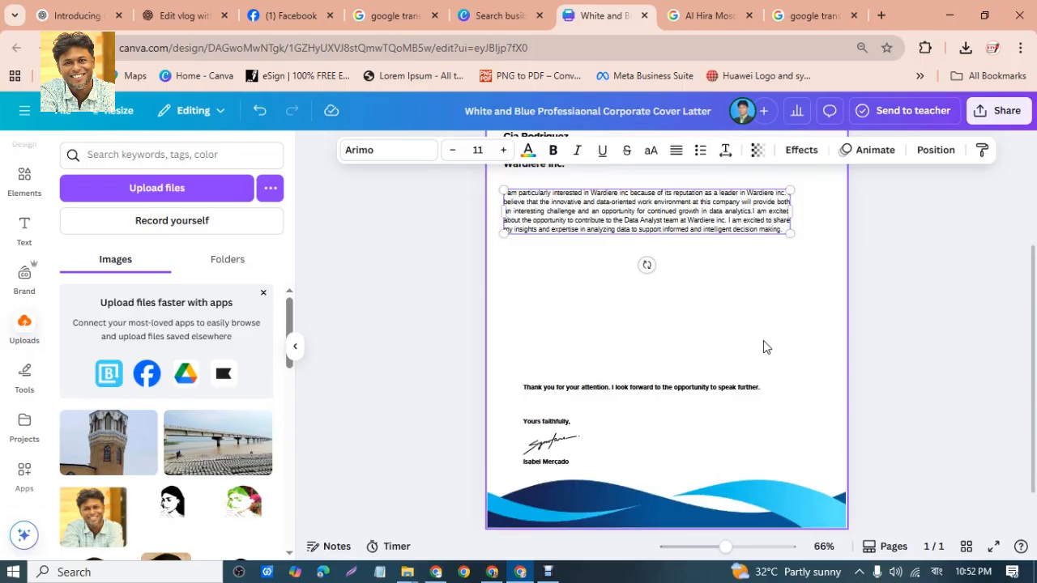
pyautogui.click(693, 395)
pyautogui.doubleClick(744, 228)
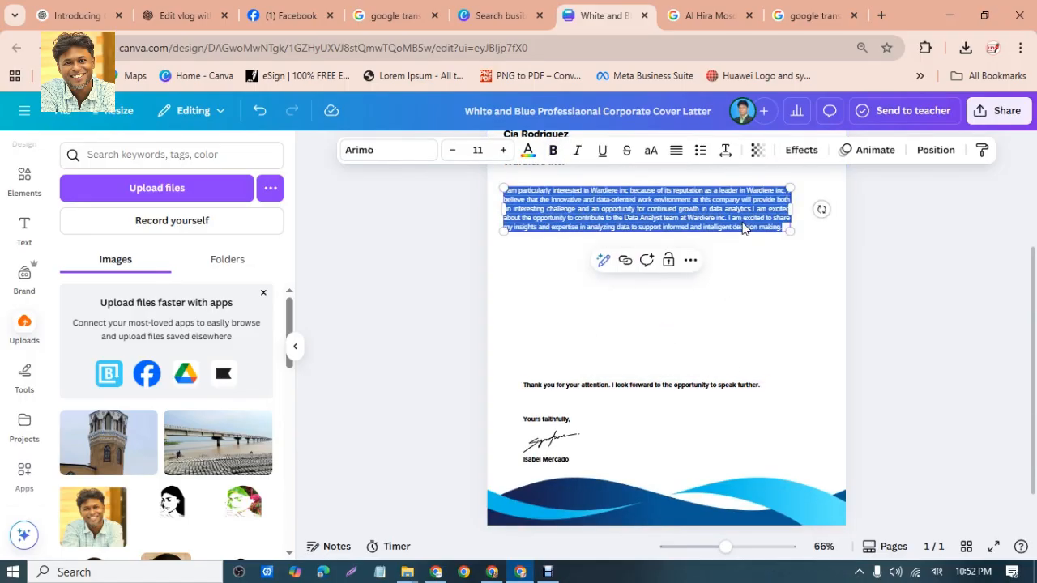
pyautogui.hotkey('ctrl', 'c')
pyautogui.press('Right')
pyautogui.hotkey('ctrl', 'v')
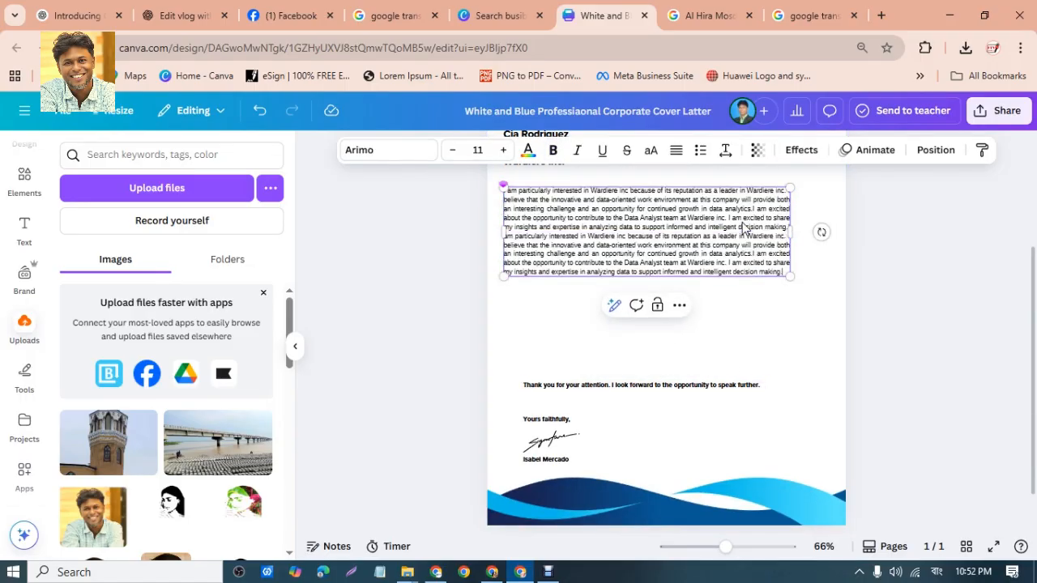
pyautogui.hotkey('ctrl', 'v')
pyautogui.hotkey('ctrl', 'v')
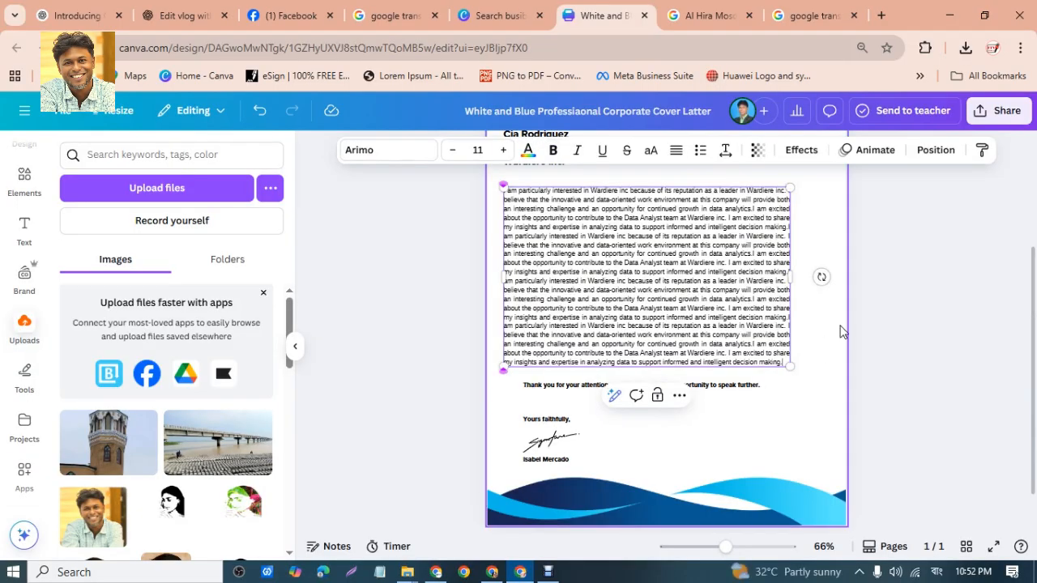
# - Replace the thank-you line with "believe that the innovative and data-oriented work environment at this company will provide both" copied from the body paragraph
pyautogui.click(521, 421)
pyautogui.click(614, 388)
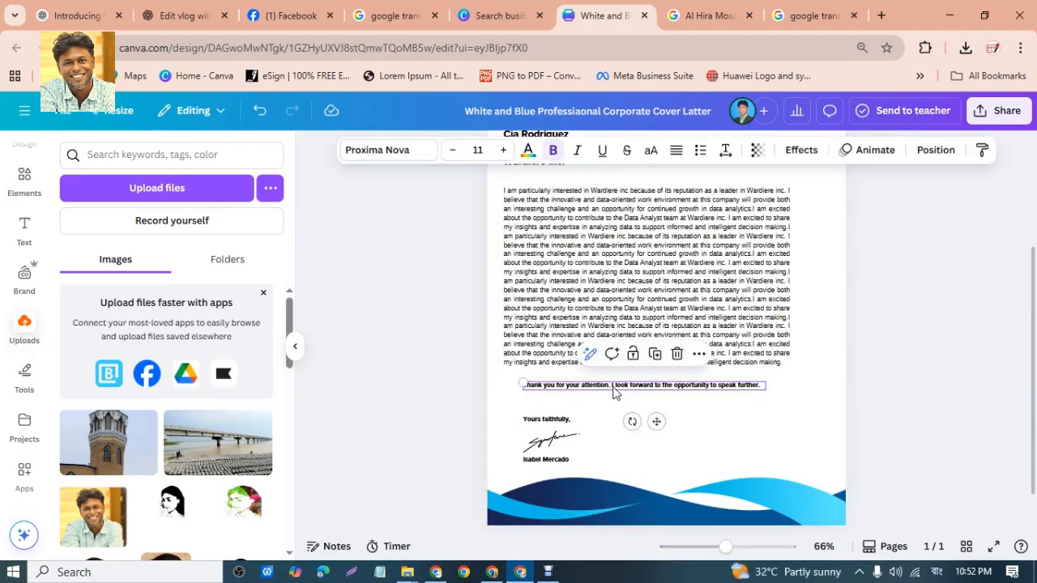
pyautogui.click(613, 387)
pyautogui.click(537, 335)
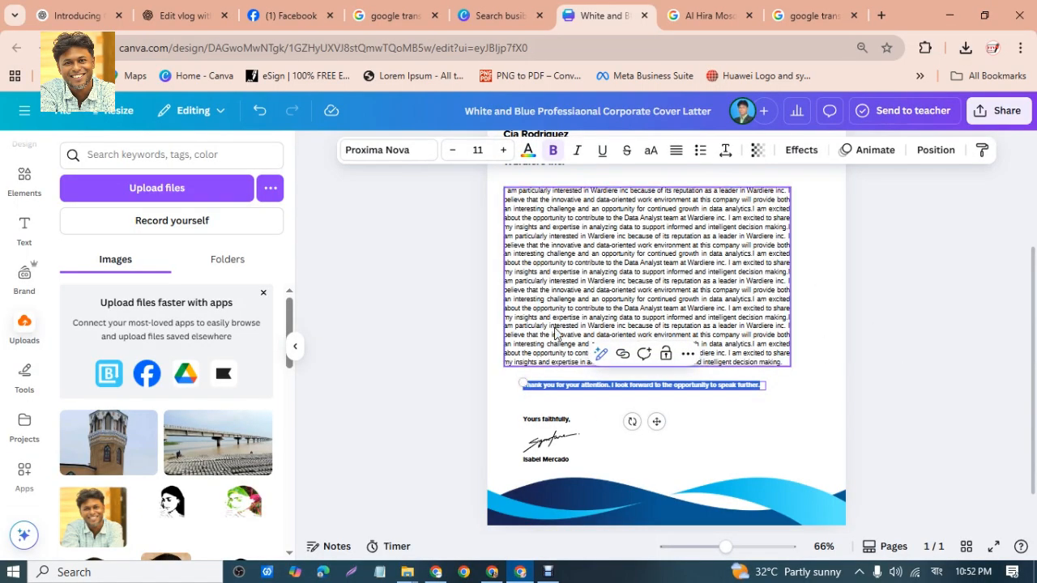
pyautogui.moveTo(503, 334); pyautogui.dragTo(782, 336)
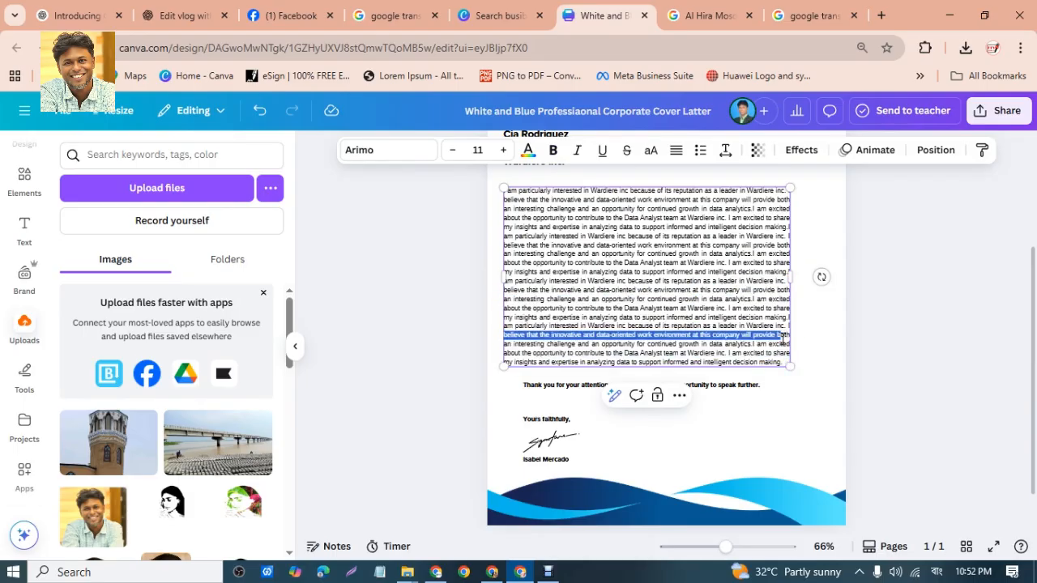
pyautogui.click(729, 386)
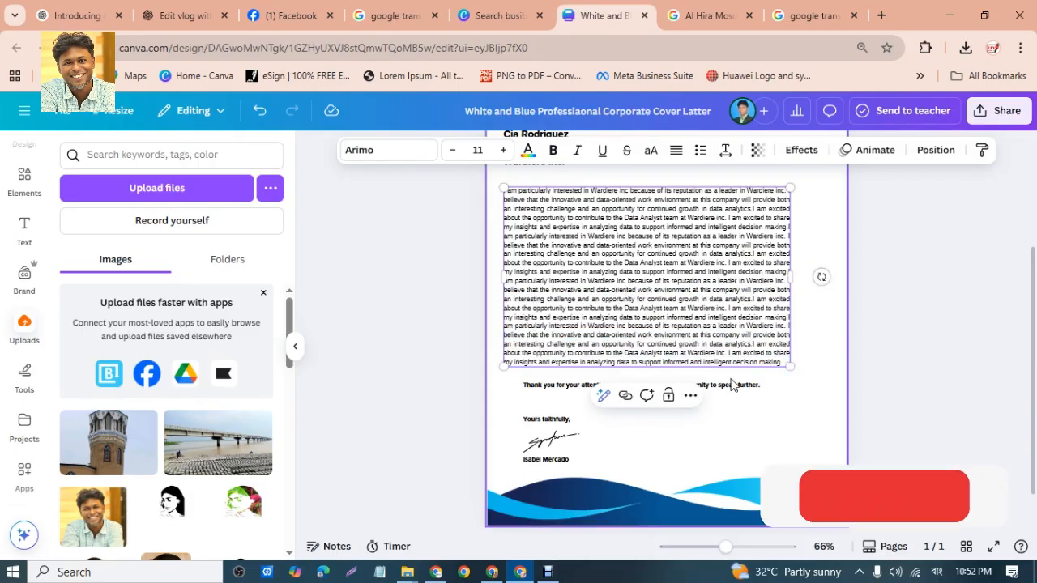
pyautogui.doubleClick(729, 387)
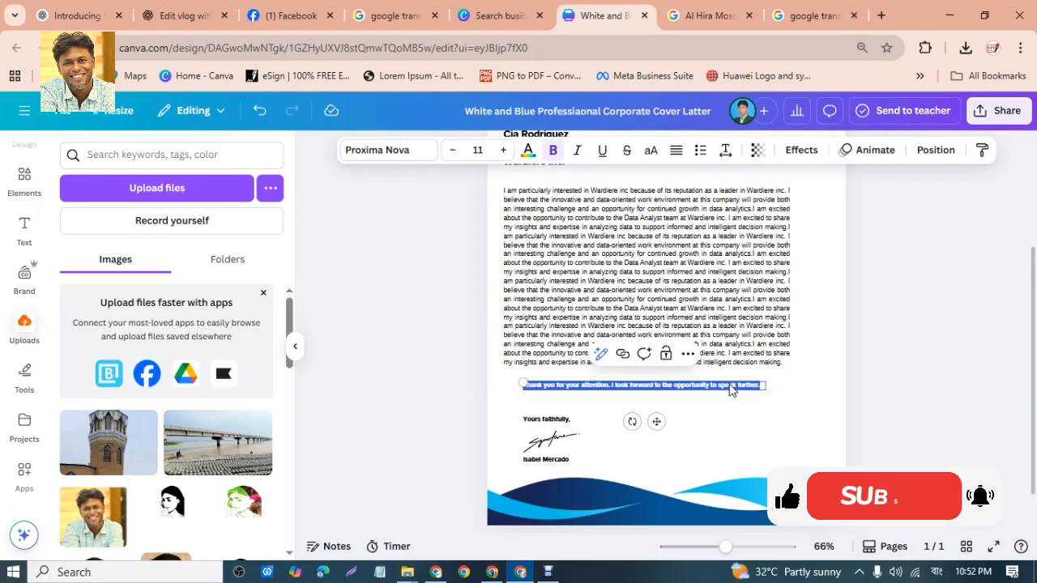
pyautogui.hotkey('ctrl', 'v')
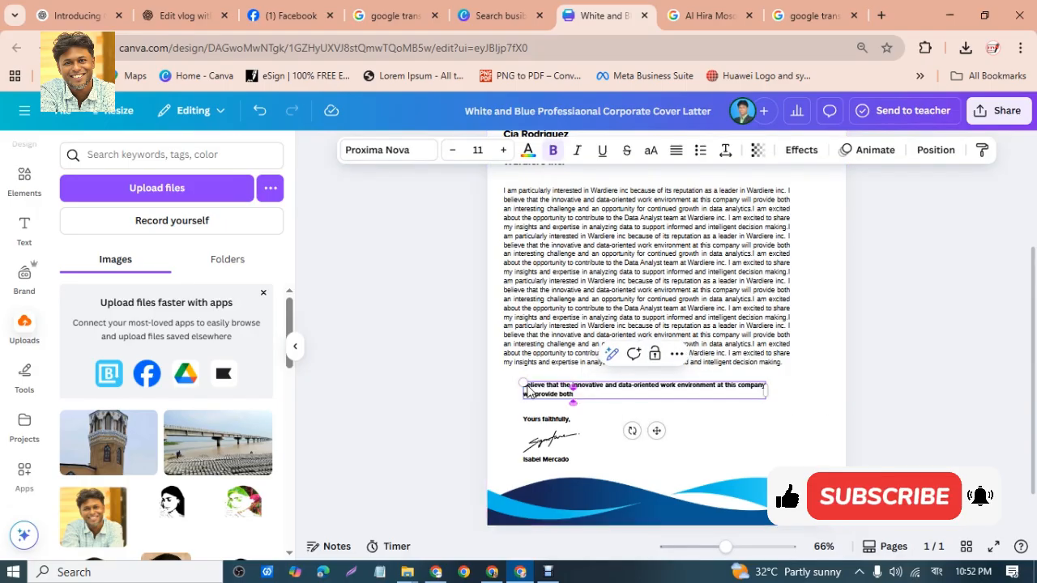
# - Enlarge the bold closing sentence to font size 13.2 and place it midway between the body paragraph and the sign-off
pyautogui.moveTo(486, 373); pyautogui.dragTo(474, 375)
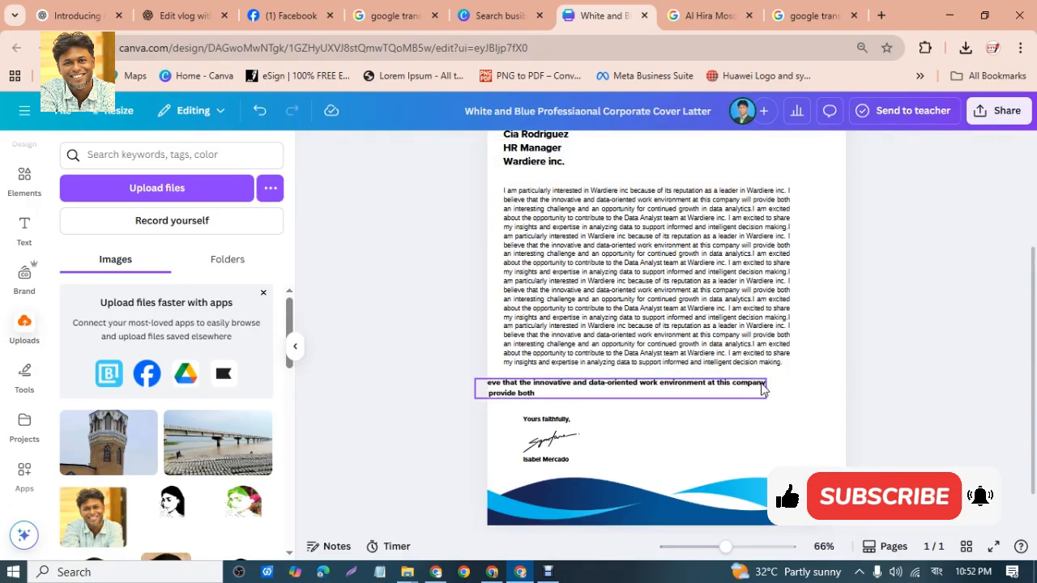
pyautogui.moveTo(727, 389); pyautogui.dragTo(758, 386)
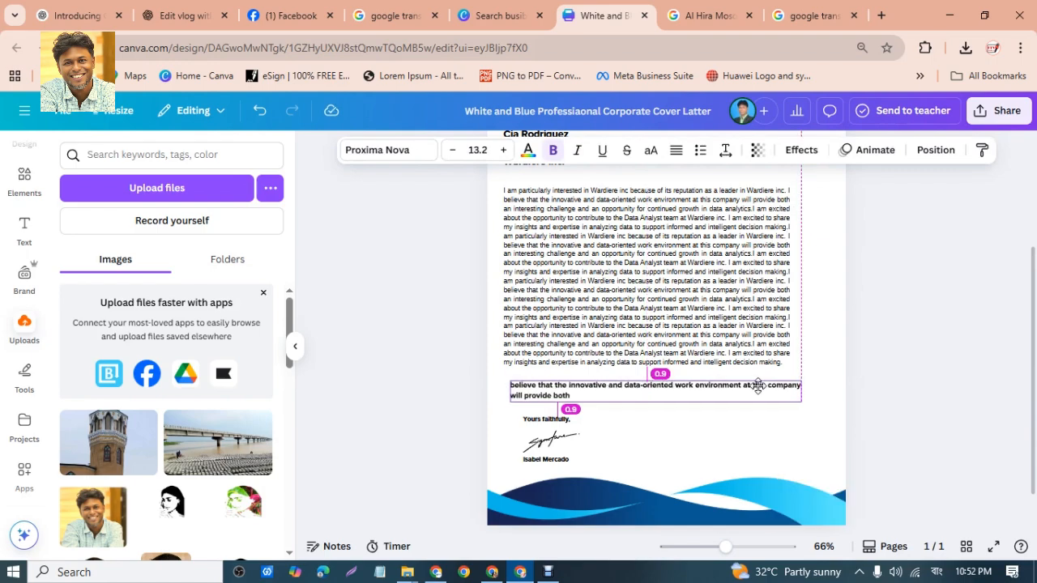
# - Enlarge the body paragraph to font size 11.5 and widen its text box to nearly the full page width
pyautogui.click(785, 290)
pyautogui.moveTo(768, 290); pyautogui.dragTo(811, 281)
pyautogui.scroll(1, 824, 243)
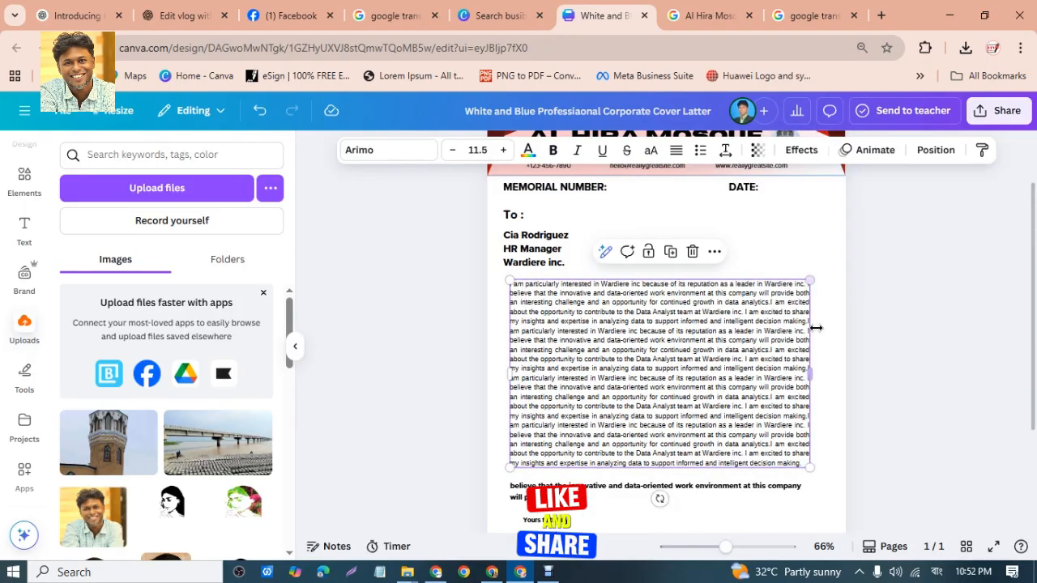
pyautogui.moveTo(810, 374); pyautogui.dragTo(818, 374)
pyautogui.click(904, 367)
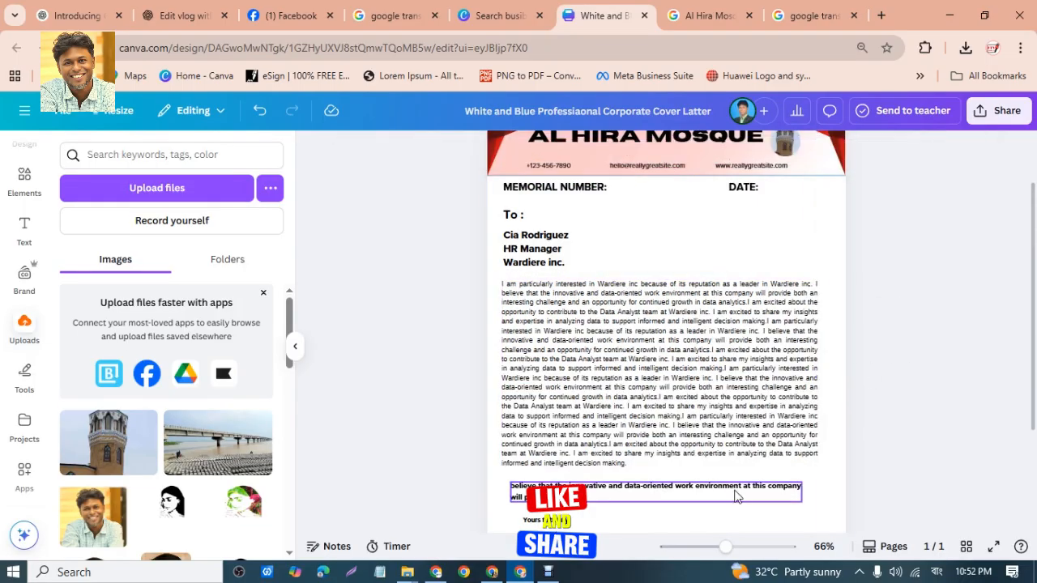
# - Widen the bold closing sentence and align it with the edges of the body paragraph above
pyautogui.click(735, 483)
pyautogui.moveTo(794, 496); pyautogui.dragTo(813, 496)
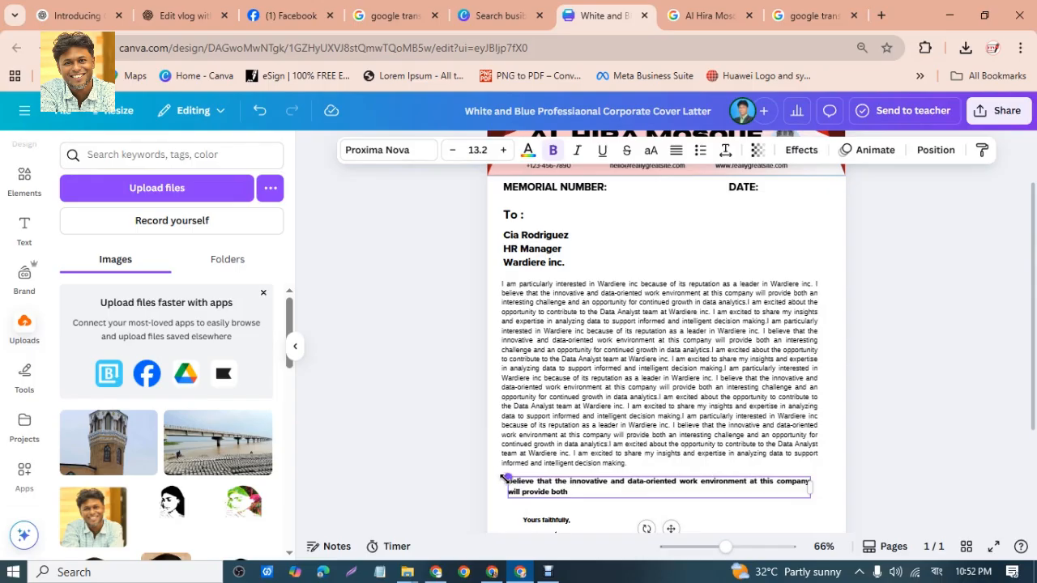
pyautogui.moveTo(506, 478); pyautogui.dragTo(500, 477)
pyautogui.click(423, 453)
pyautogui.click(630, 389)
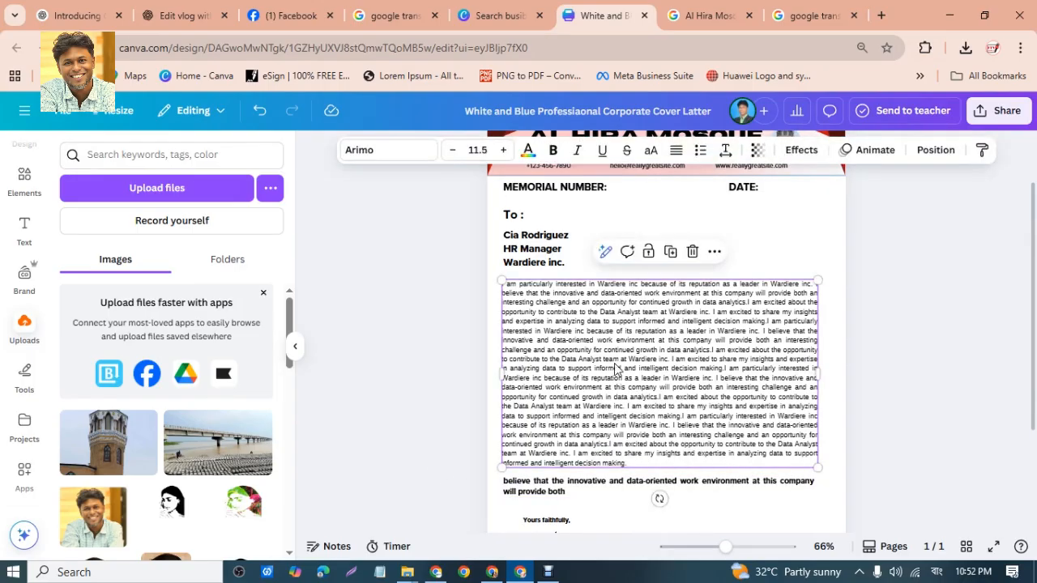
pyautogui.click(541, 247)
pyautogui.scroll(-3, 630, 454)
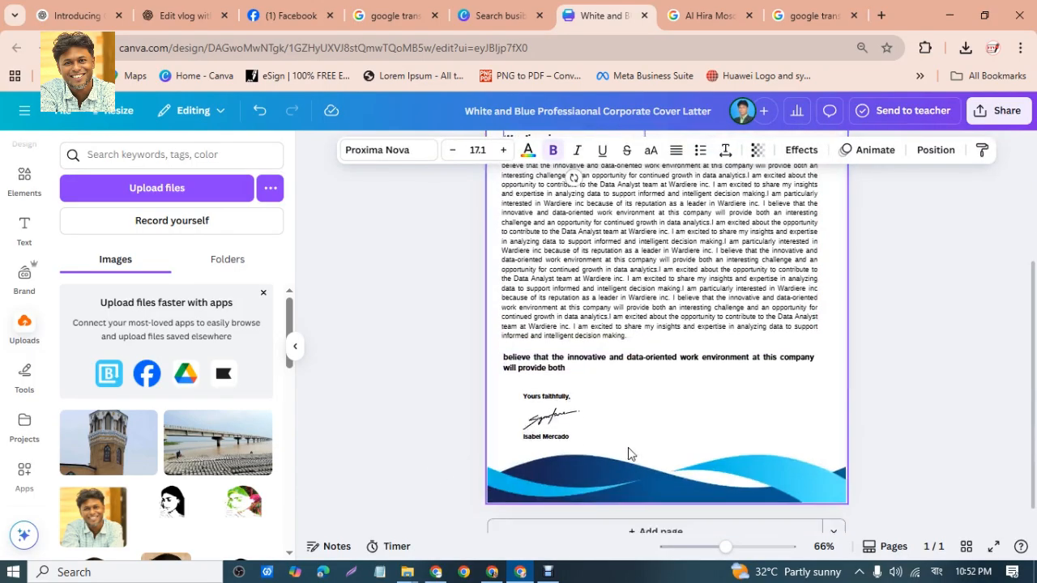
pyautogui.click(630, 365)
pyautogui.click(567, 395)
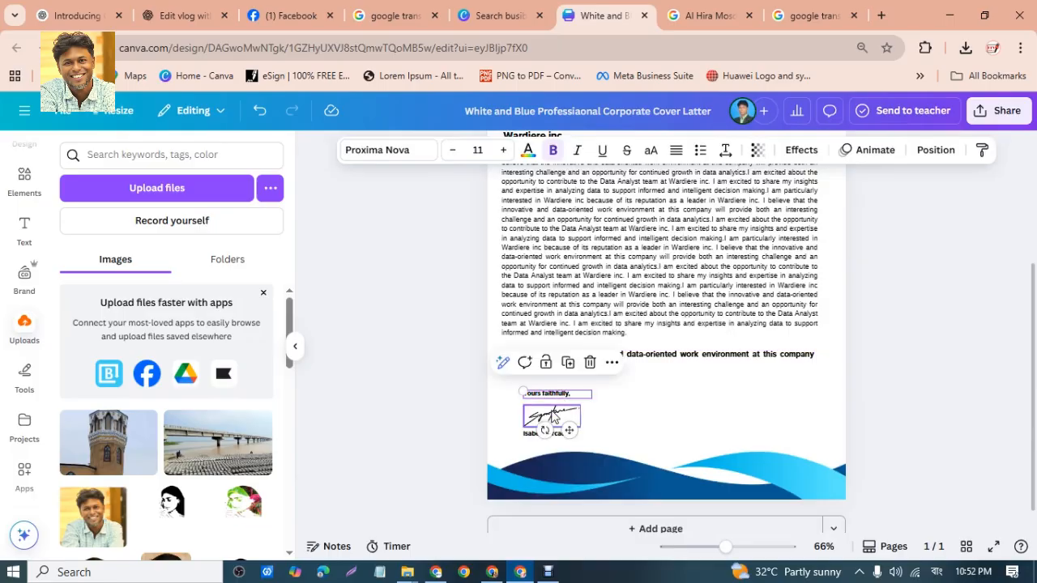
pyautogui.click(555, 417)
# - Delete the blue wave graphic at the foot of the letter
pyautogui.click(760, 476)
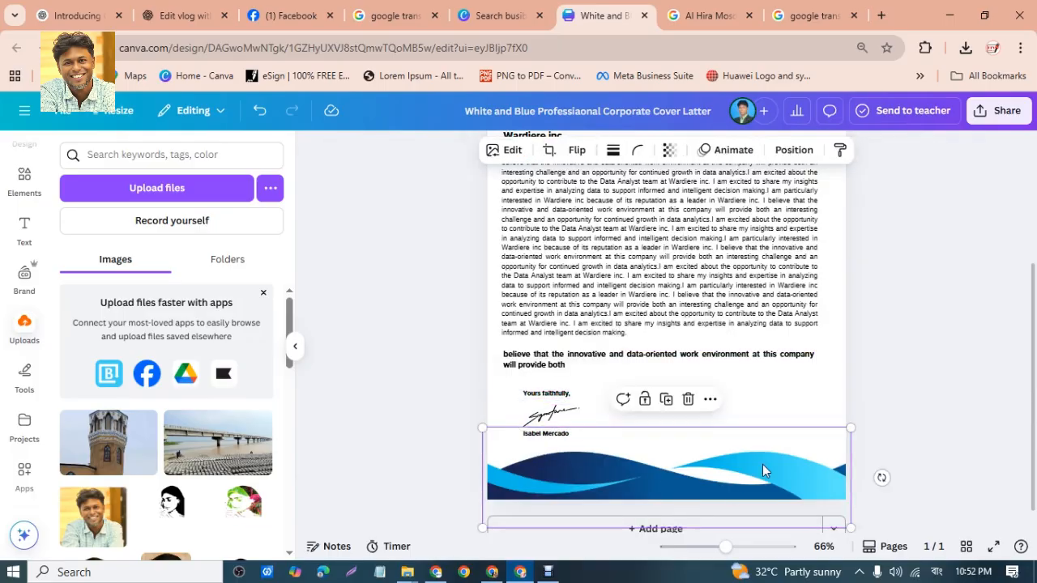
pyautogui.press('Delete')
# - Group all elements of the AL HIRA MOSQUE header banner, including the contact line, photo and red corner graphics
pyautogui.scroll(3, 964, 401)
pyautogui.click(599, 243)
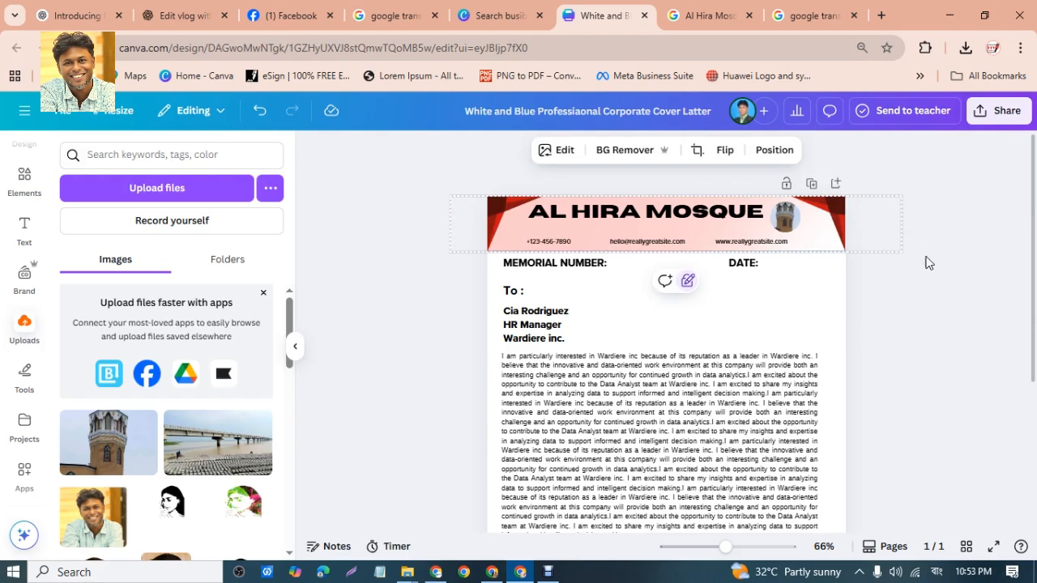
pyautogui.moveTo(975, 225); pyautogui.dragTo(476, 208)
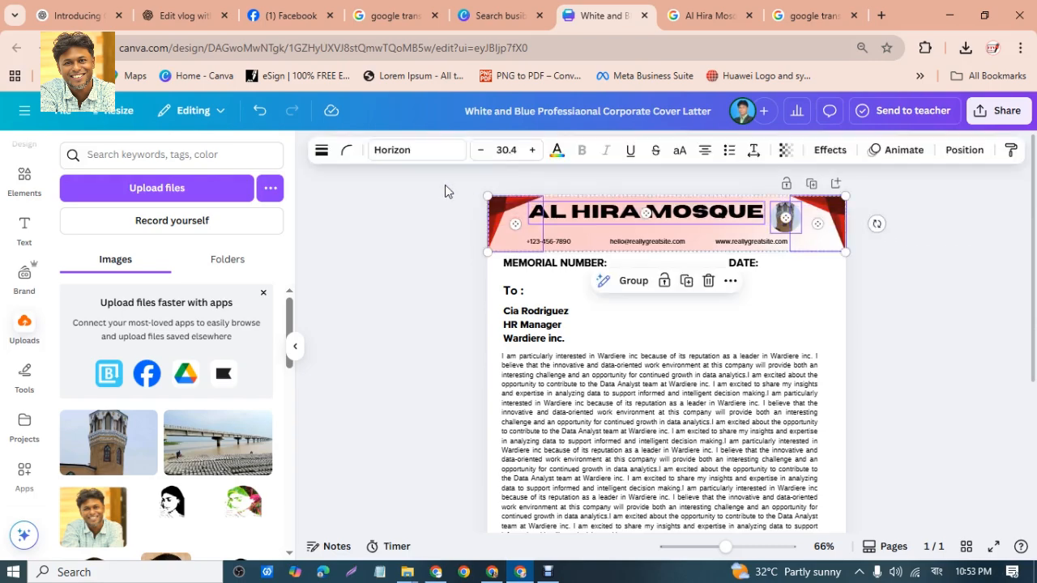
pyautogui.moveTo(438, 177); pyautogui.dragTo(912, 259)
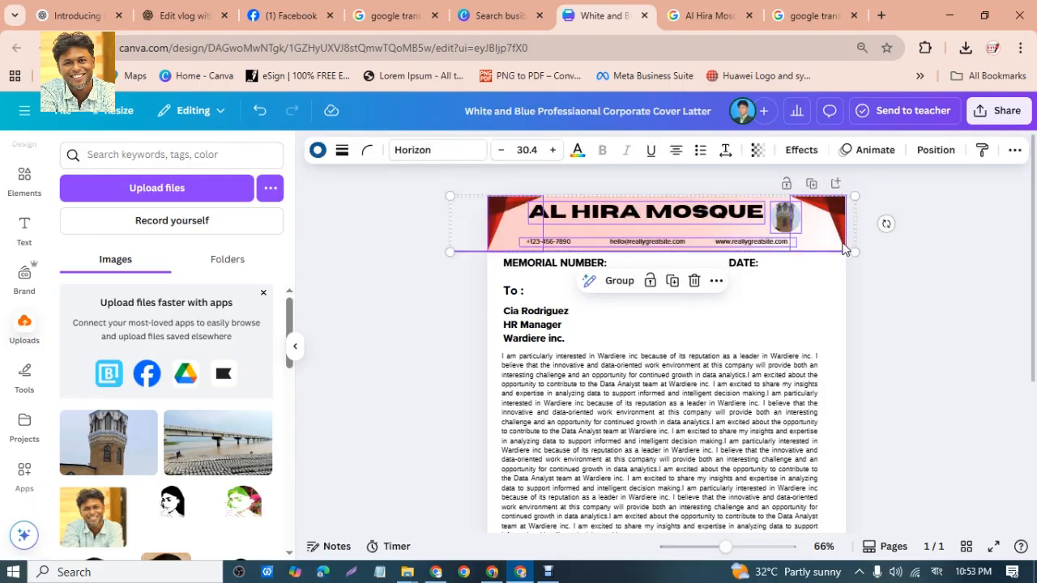
pyautogui.click(618, 286)
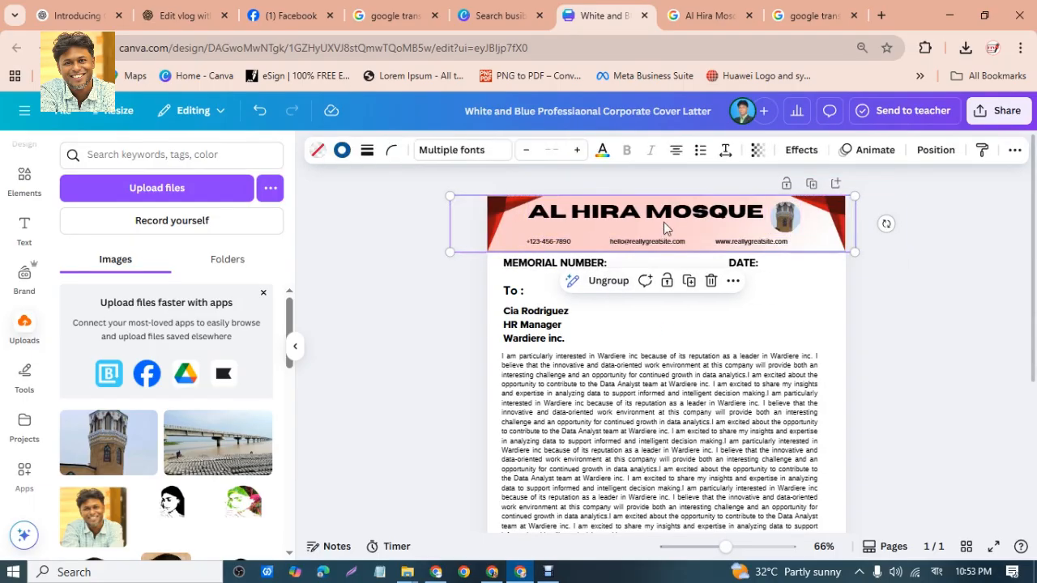
# - Duplicate the header banner group and place the copy along the bottom edge of the page, below the signature
pyautogui.click(689, 280)
pyautogui.moveTo(692, 227); pyautogui.dragTo(699, 530)
pyautogui.scroll(-3, 786, 405)
pyautogui.moveTo(816, 337); pyautogui.dragTo(804, 448)
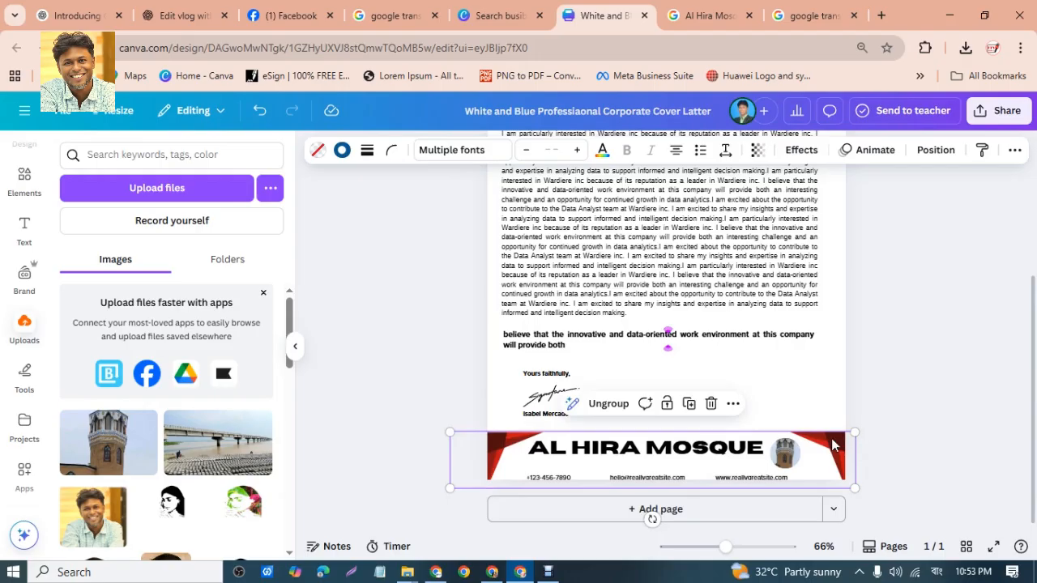
# - Try to rotate the footer banner group by entering a new rotation angle
pyautogui.click(933, 150)
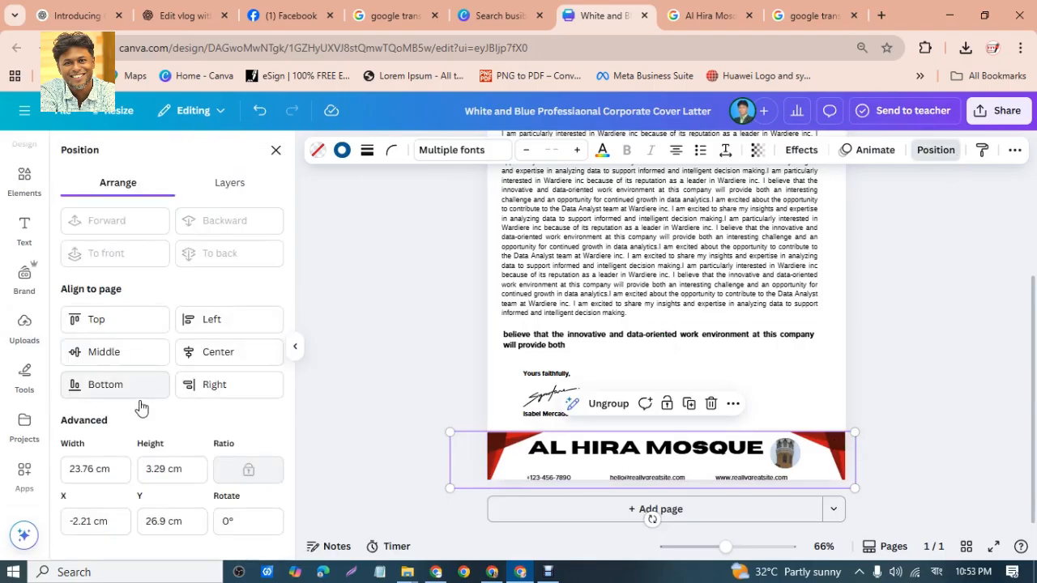
pyautogui.click(260, 522)
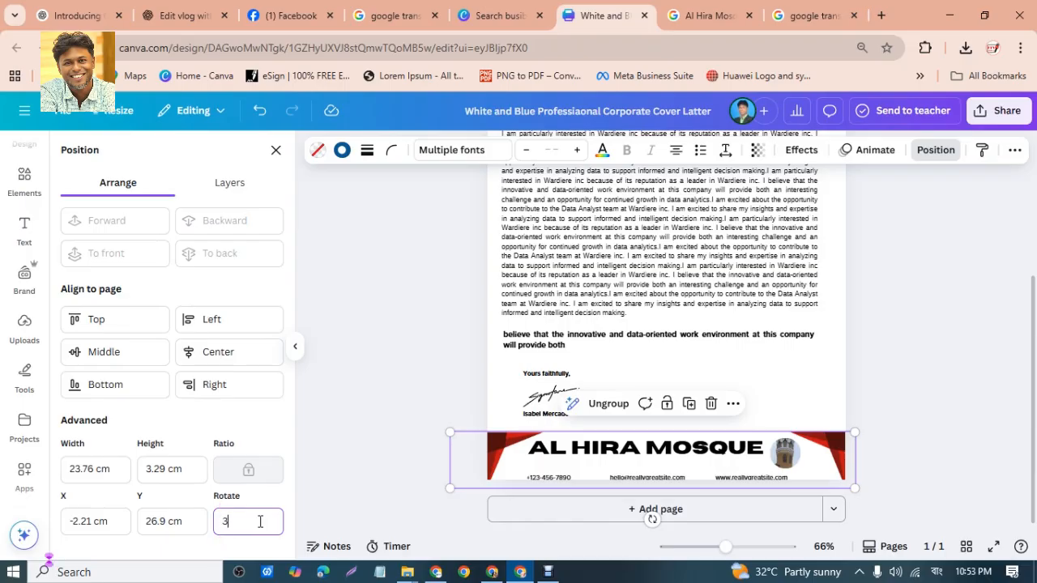
pyautogui.press('Return')
pyautogui.click(260, 522)
pyautogui.press('Return')
pyautogui.click(844, 451)
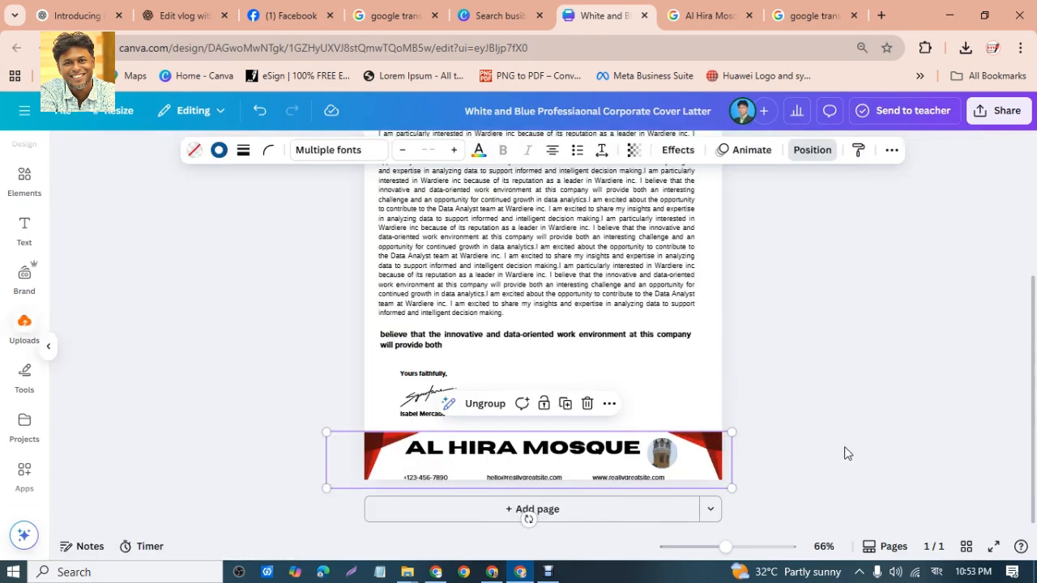
pyautogui.click(954, 428)
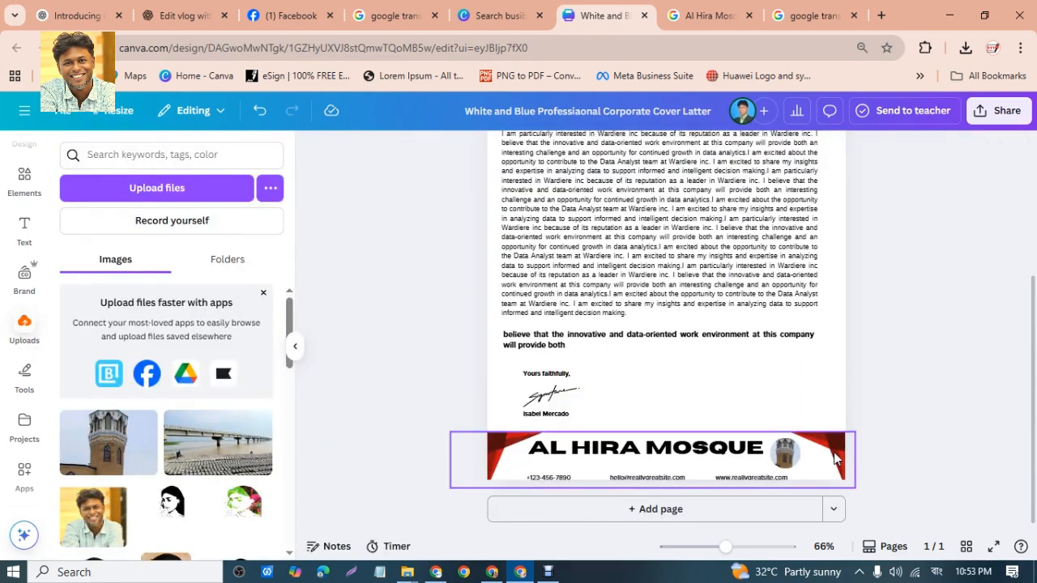
# - Move the footer banner up slightly and try rotation angles of 360° and 90° on it
pyautogui.moveTo(834, 454); pyautogui.dragTo(834, 435)
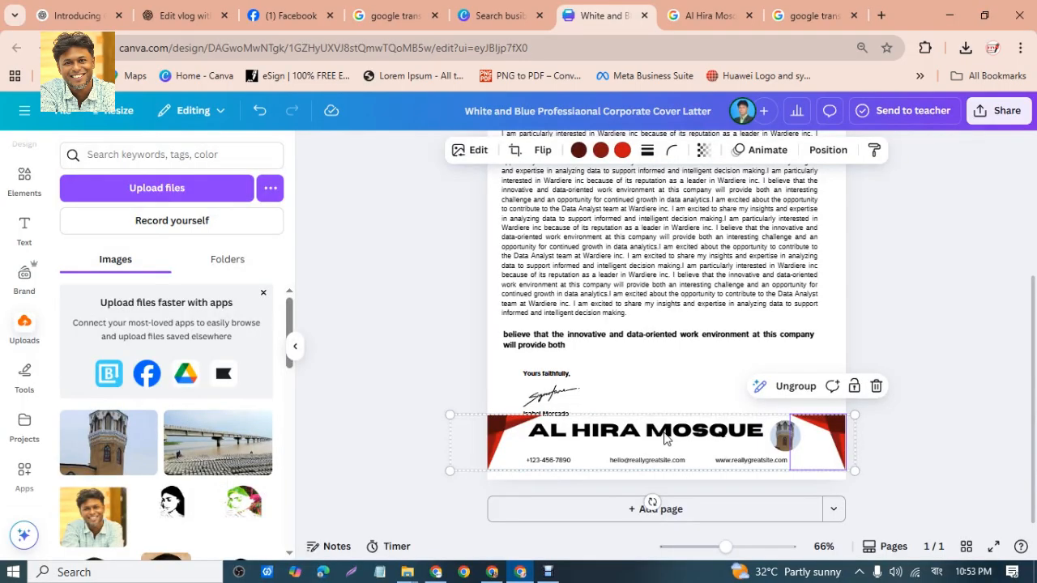
pyautogui.click(828, 152)
pyautogui.click(239, 521)
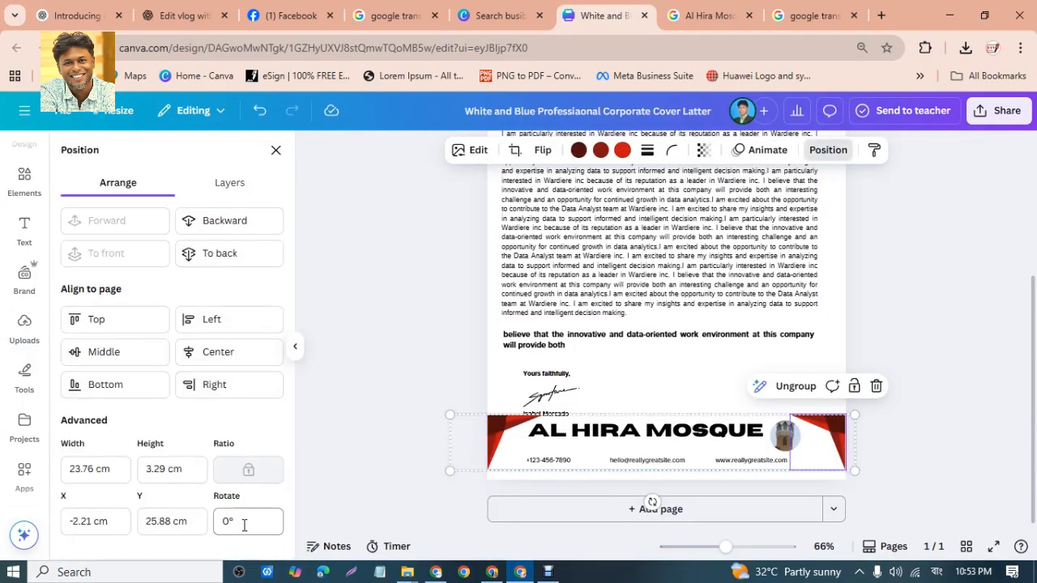
pyautogui.doubleClick(227, 521)
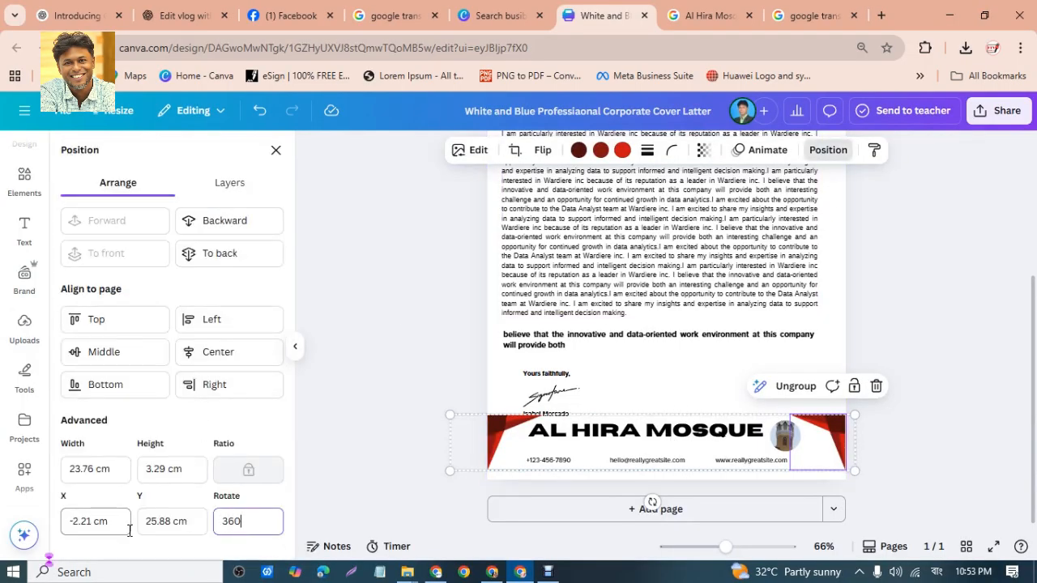
pyautogui.press('Return')
pyautogui.doubleClick(243, 523)
pyautogui.press('Return')
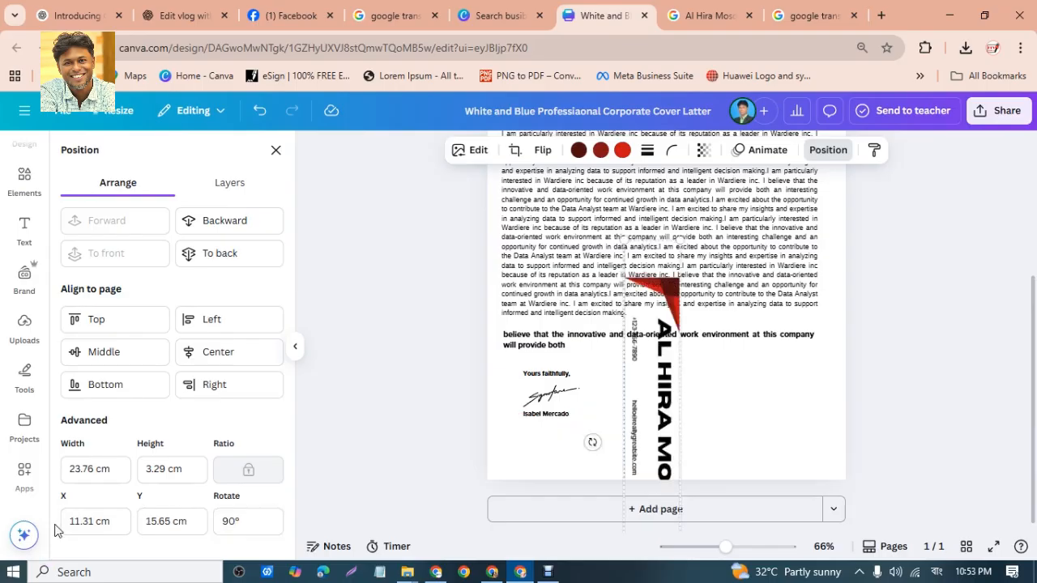
# - Delete the rotated footer banner, and undo both that deletion and the 90° rotation
pyautogui.press('Delete')
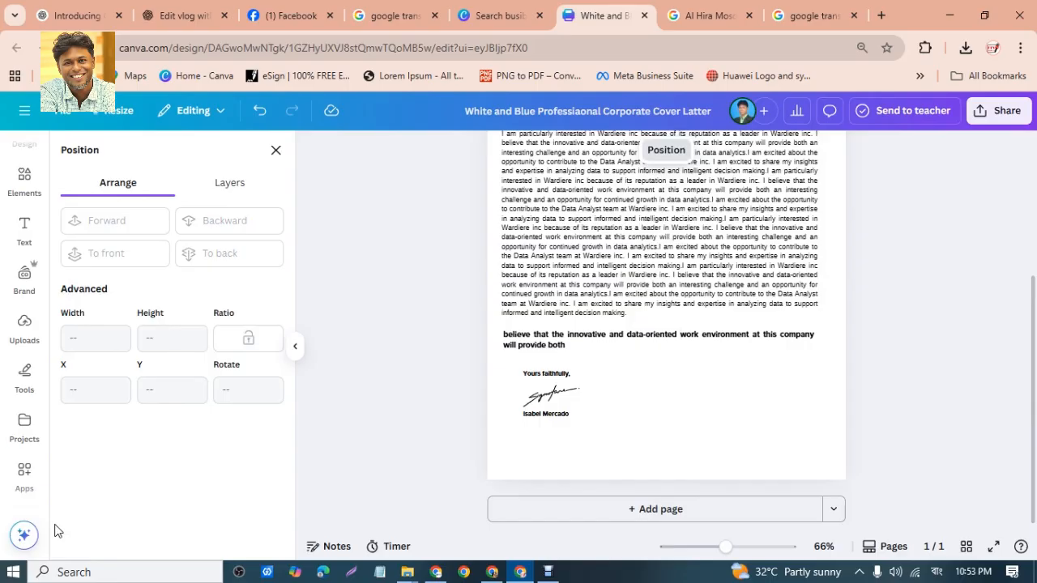
pyautogui.hotkey('ctrl', 'z')
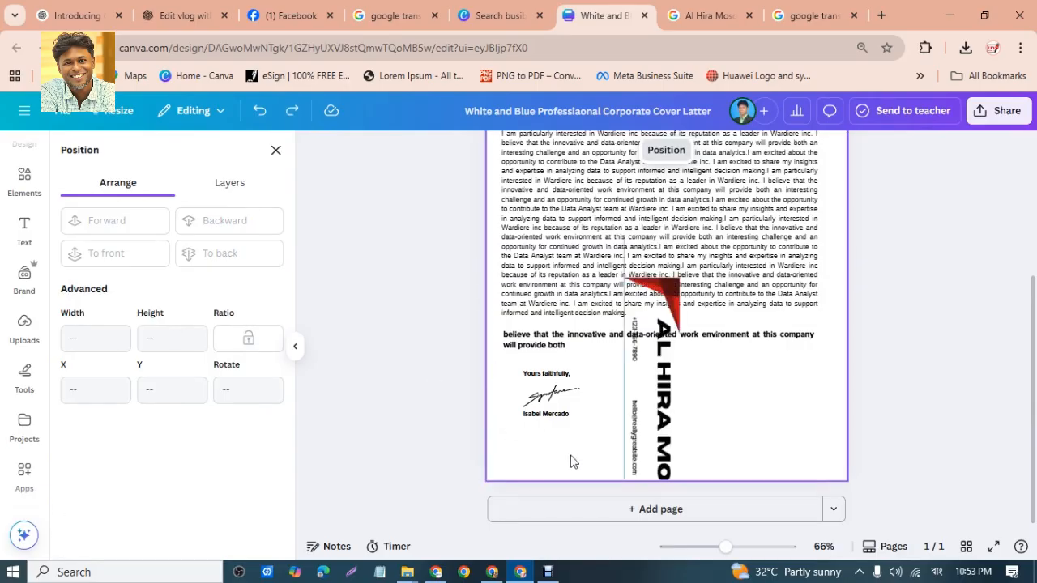
pyautogui.click(651, 405)
pyautogui.hotkey('ctrl', 'z')
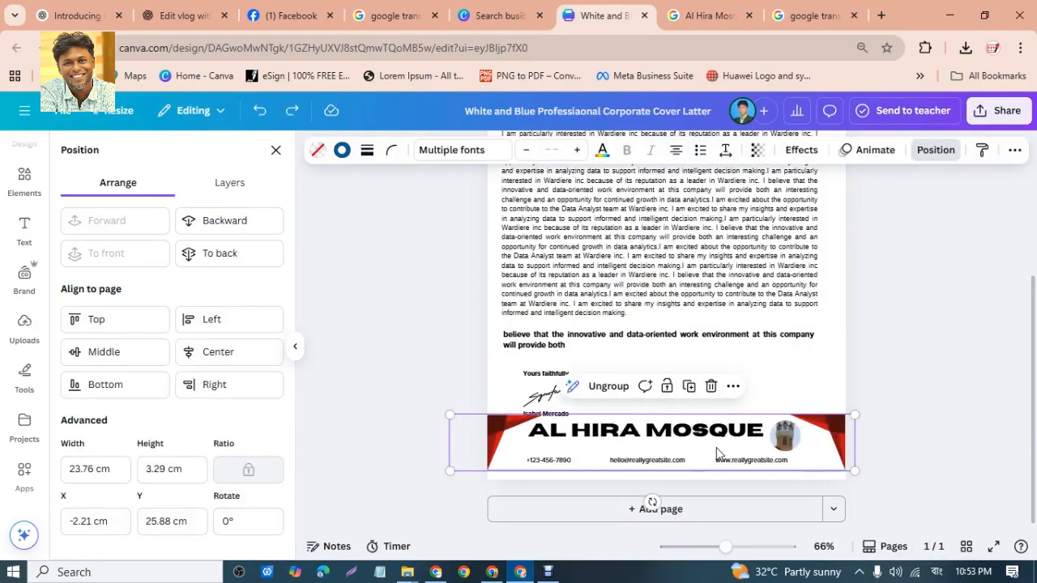
# - Turn the footer banner upside down by setting its rotation to 180°
pyautogui.click(248, 523)
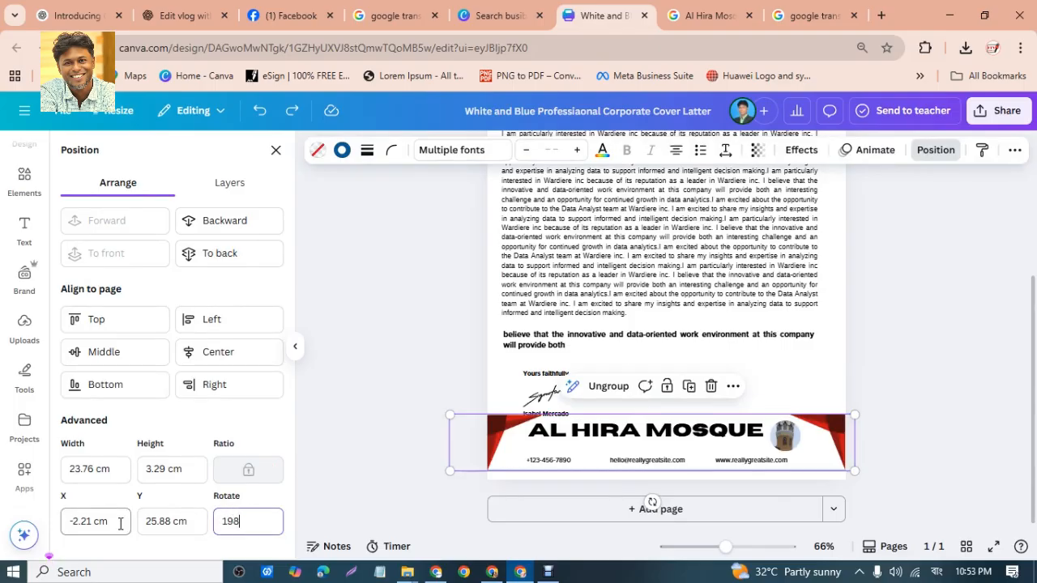
pyautogui.write('198')
pyautogui.press('Return')
pyautogui.click(255, 525)
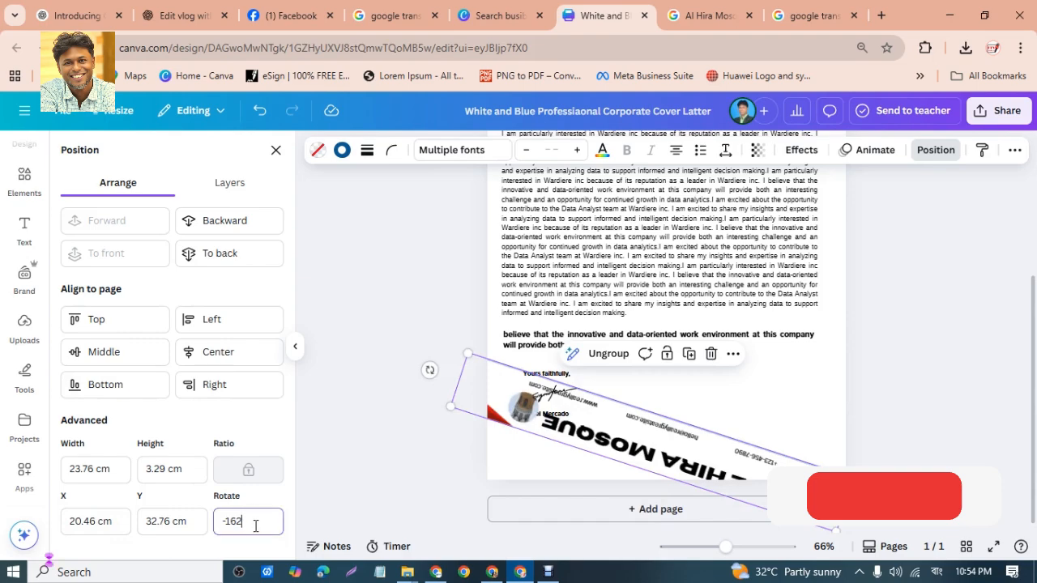
pyautogui.hotkey('ctrl', 'a')
pyautogui.write('198')
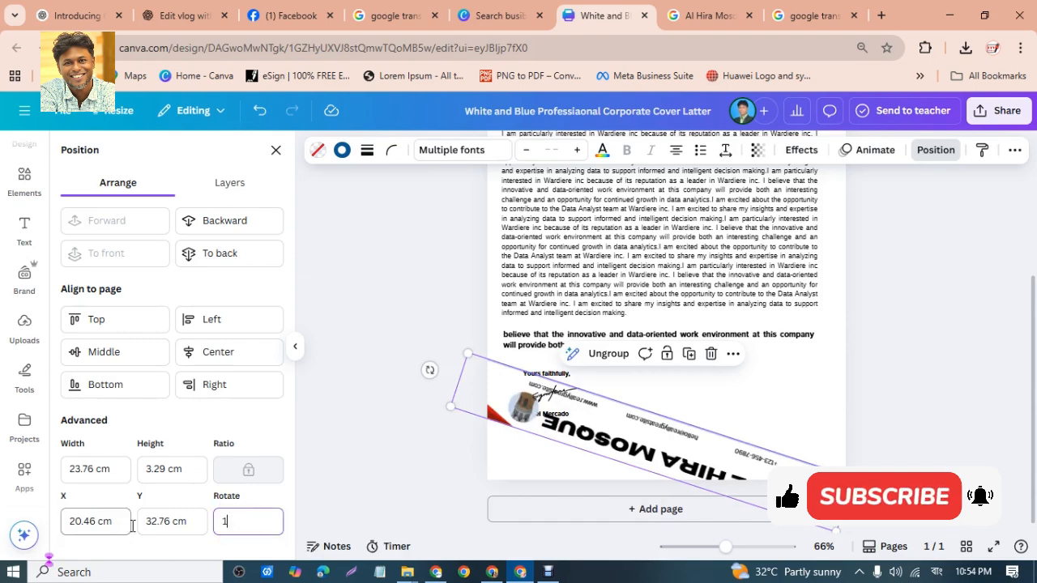
pyautogui.press('Return')
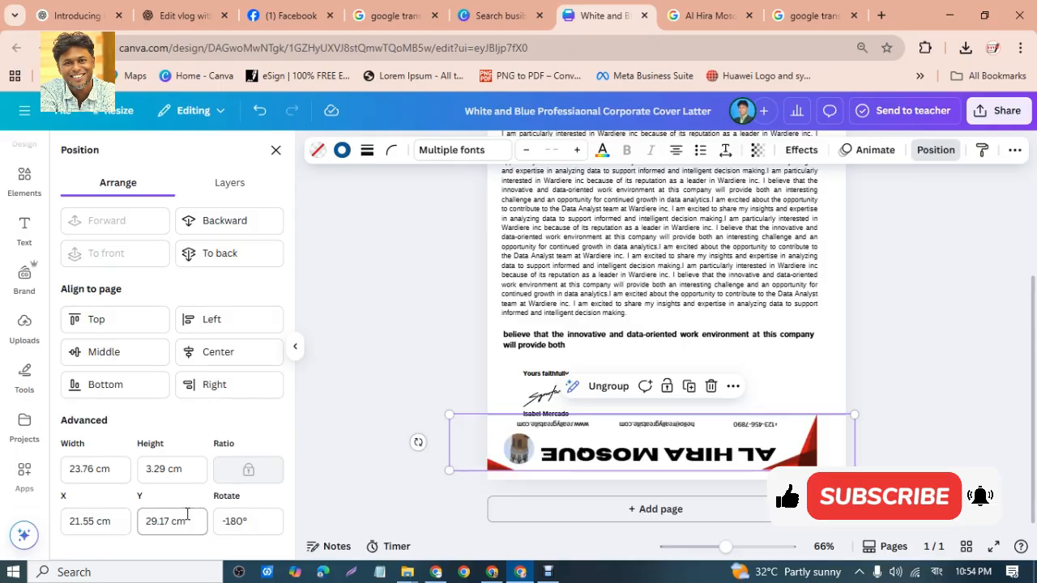
# - Reposition the upside-down banner so its red corner graphics sit flush with the side and lower edges of the page
pyautogui.click(1018, 347)
pyautogui.moveTo(732, 453); pyautogui.dragTo(767, 455)
pyautogui.scroll(2, 889, 454)
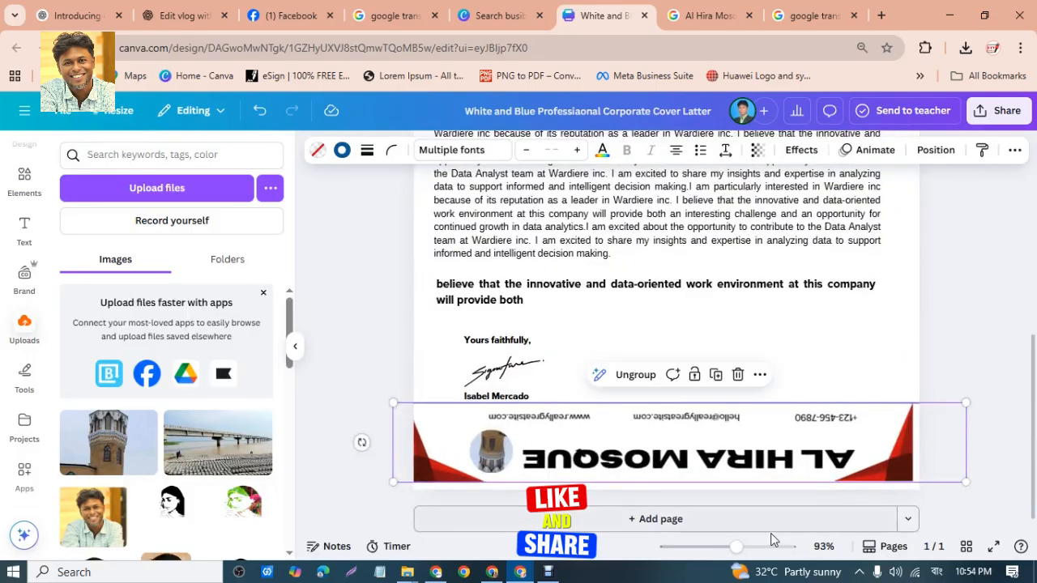
pyautogui.moveTo(837, 460); pyautogui.dragTo(837, 468)
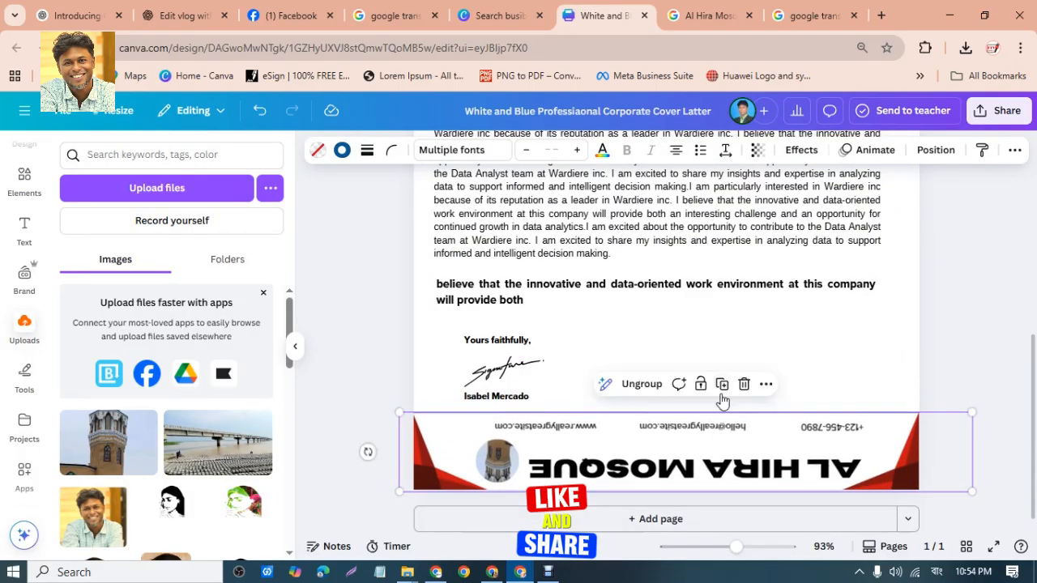
# - Ungroup the footer banner and delete its website, e-mail and phone texts and the AL HIRA MOSQUE title
pyautogui.click(636, 384)
pyautogui.click(640, 462)
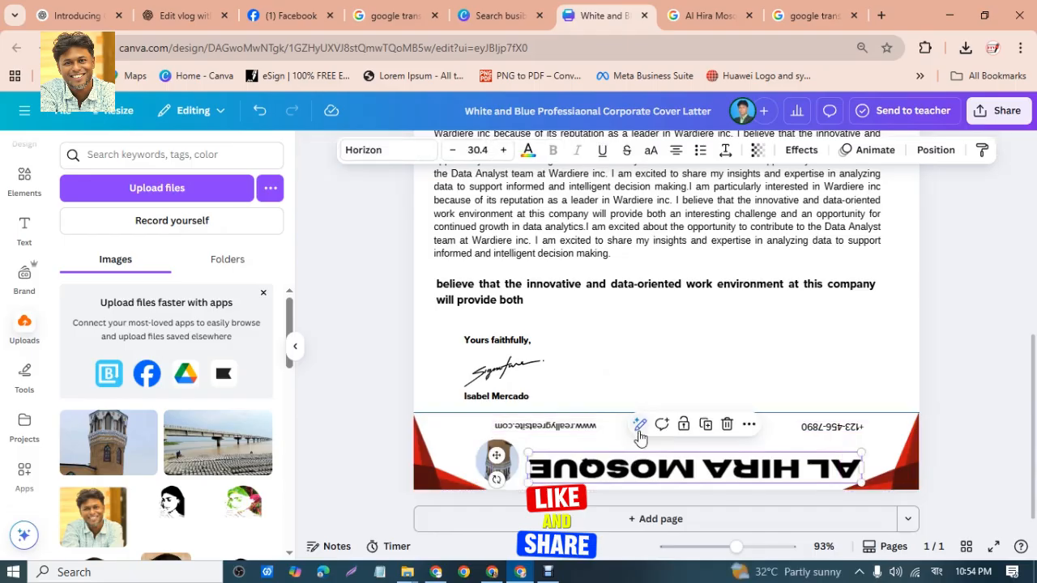
pyautogui.click(597, 430)
pyautogui.press('Delete')
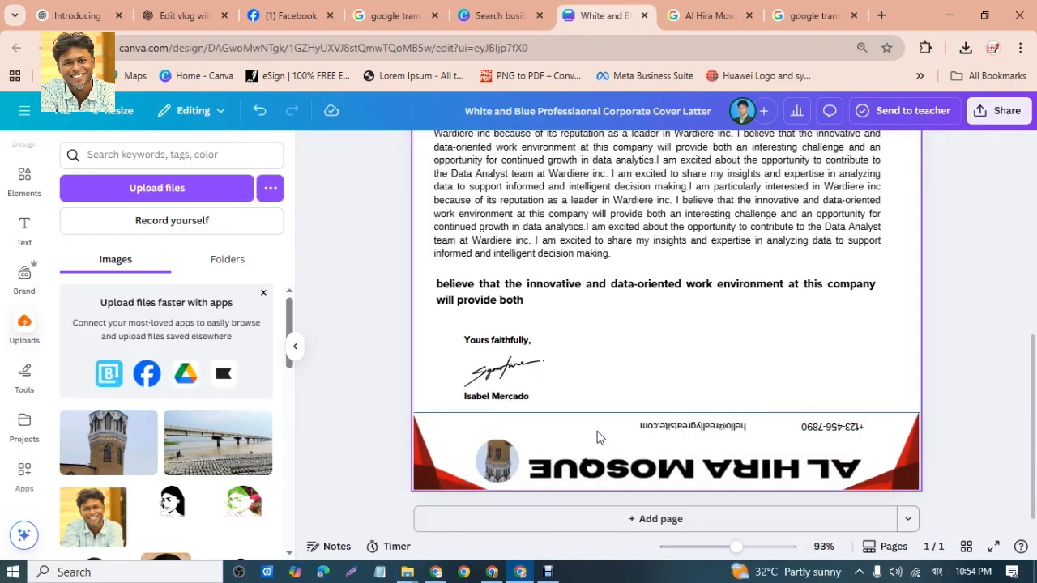
pyautogui.click(689, 425)
pyautogui.press('Delete')
pyautogui.click(817, 429)
pyautogui.press('Delete')
pyautogui.click(705, 470)
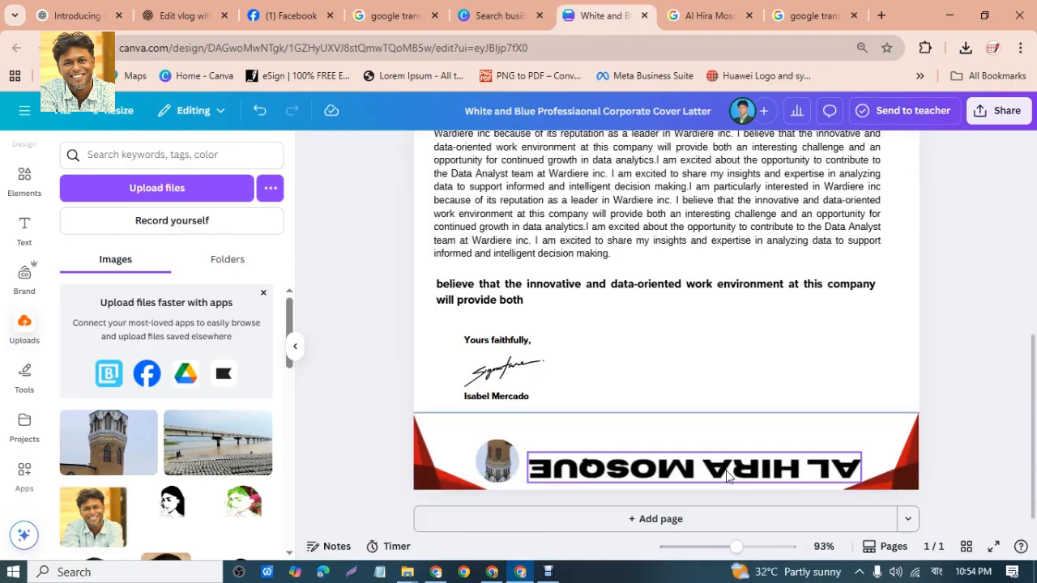
pyautogui.press('Delete')
# - Delete the round mosque photo and its empty frame from the footer
pyautogui.click(497, 462)
pyautogui.click(589, 462)
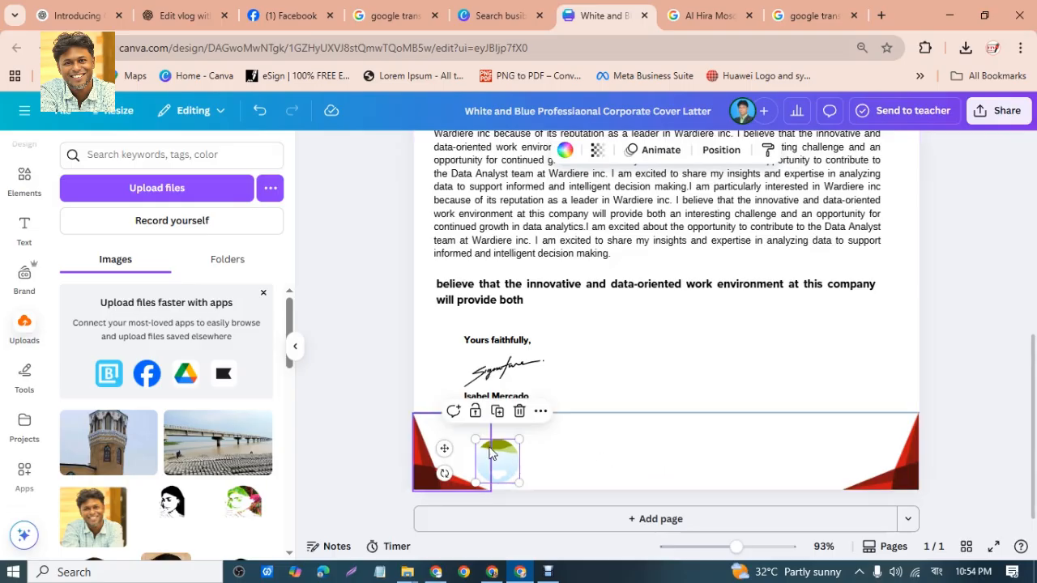
pyautogui.press('Delete')
pyautogui.hotkey('ctrl', 'z')
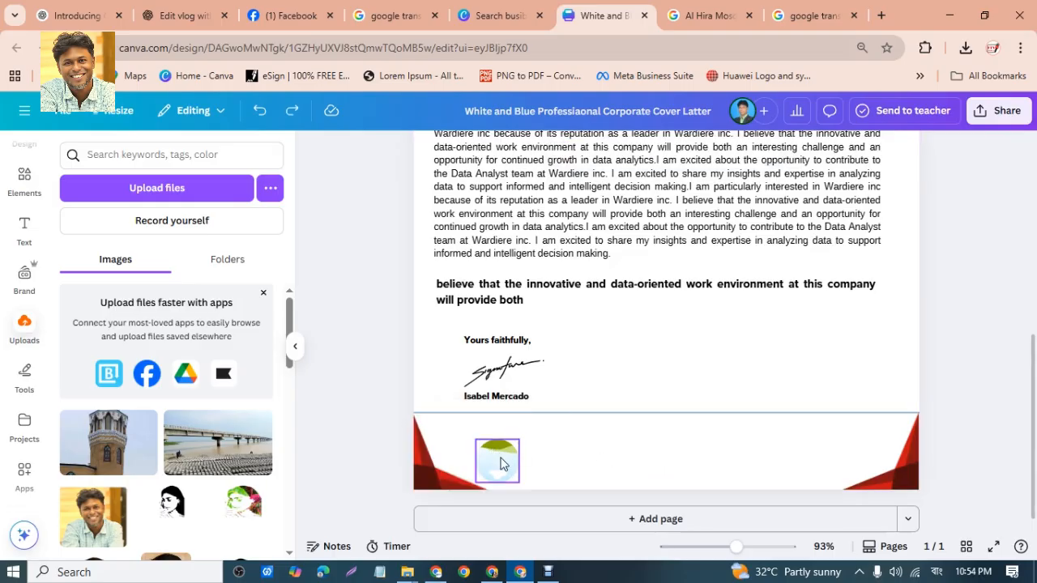
pyautogui.click(501, 463)
pyautogui.click(522, 412)
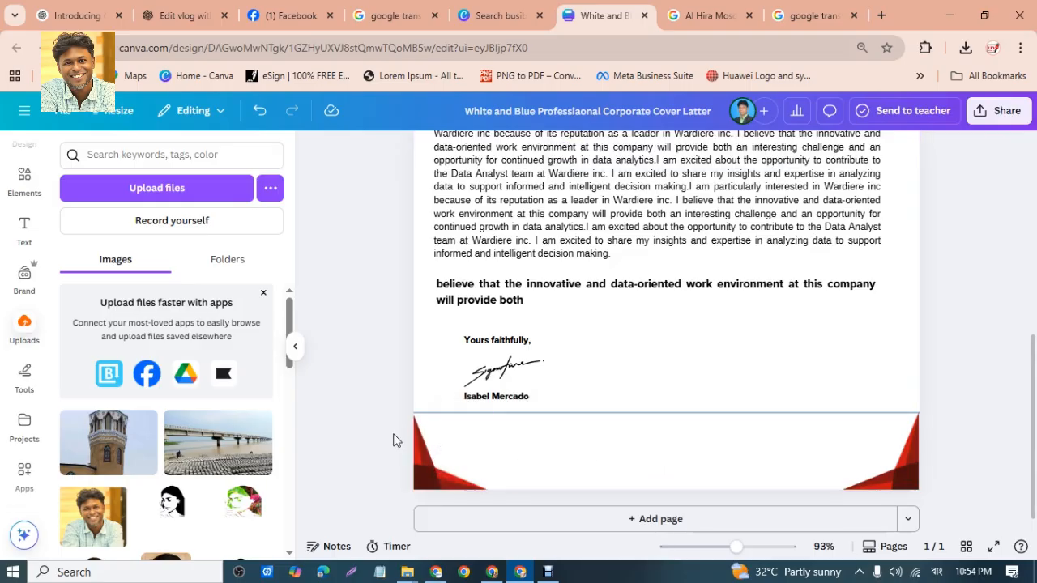
# - Delete the thin blue horizontal line above the footer's red corner graphics
pyautogui.click(548, 414)
pyautogui.moveTo(558, 416); pyautogui.dragTo(539, 423)
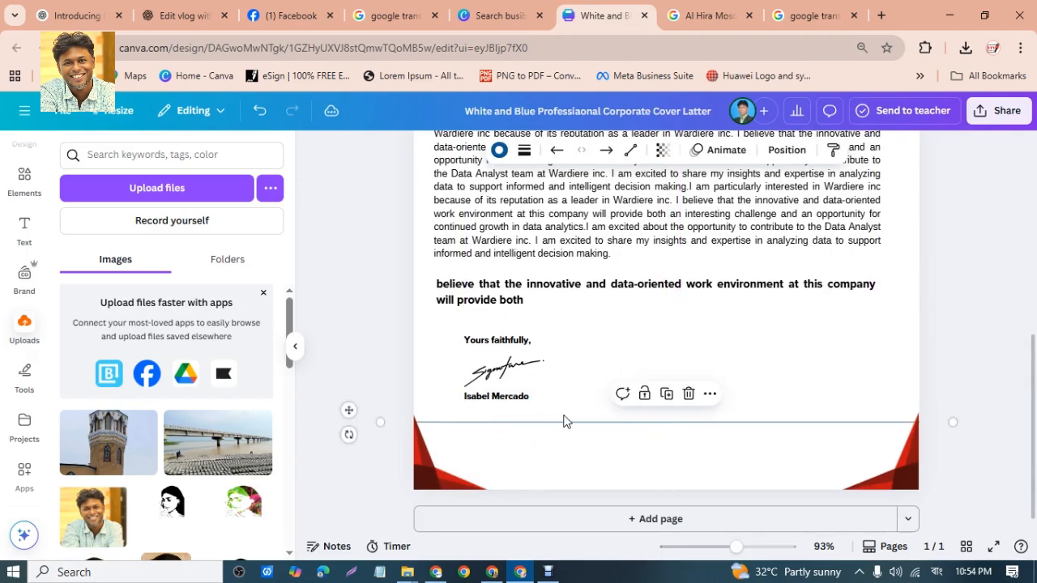
pyautogui.click(688, 394)
pyautogui.click(850, 474)
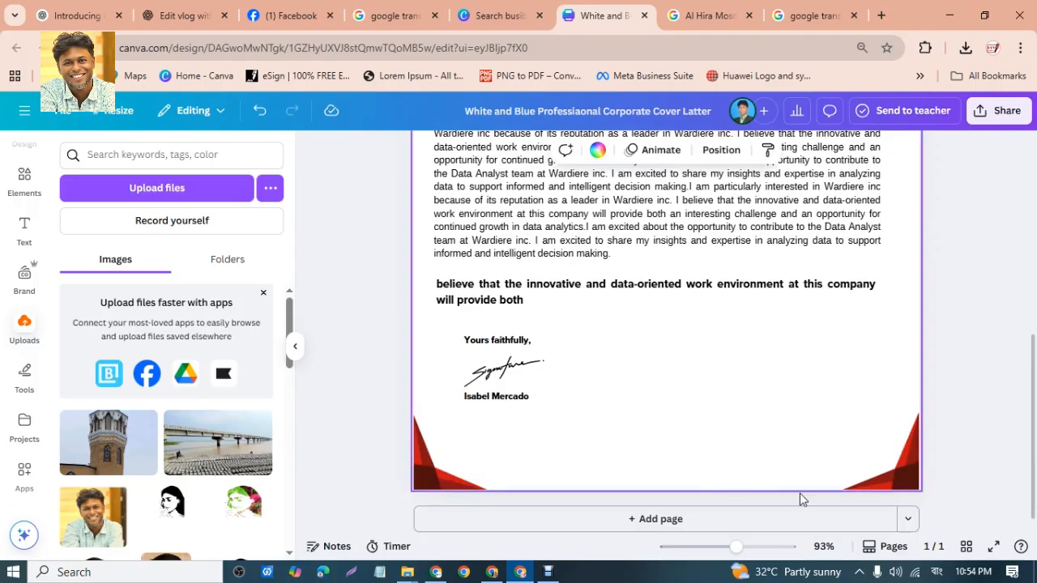
# - Review the whole letterhead, comparing the header banner with the red corner graphics at the foot of the page
pyautogui.keyDown('ctrl'); pyautogui.scroll(-3, 810, 494); pyautogui.keyUp('ctrl')
pyautogui.keyDown('ctrl'); pyautogui.scroll(-3, 841, 489); pyautogui.keyUp('ctrl')
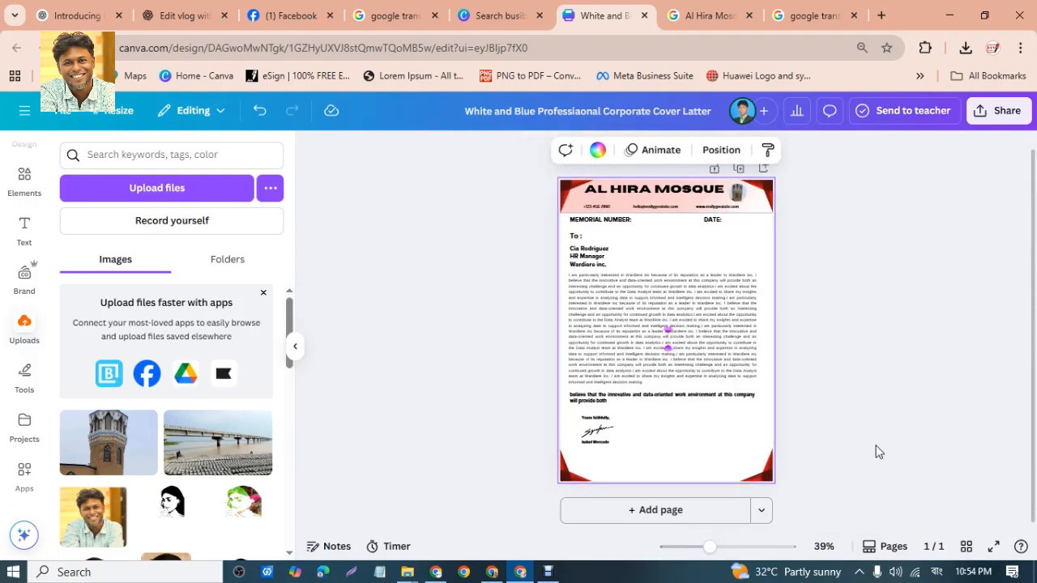
pyautogui.keyDown('ctrl'); pyautogui.scroll(3, 875, 447); pyautogui.keyUp('ctrl')
pyautogui.scroll(1, 854, 431)
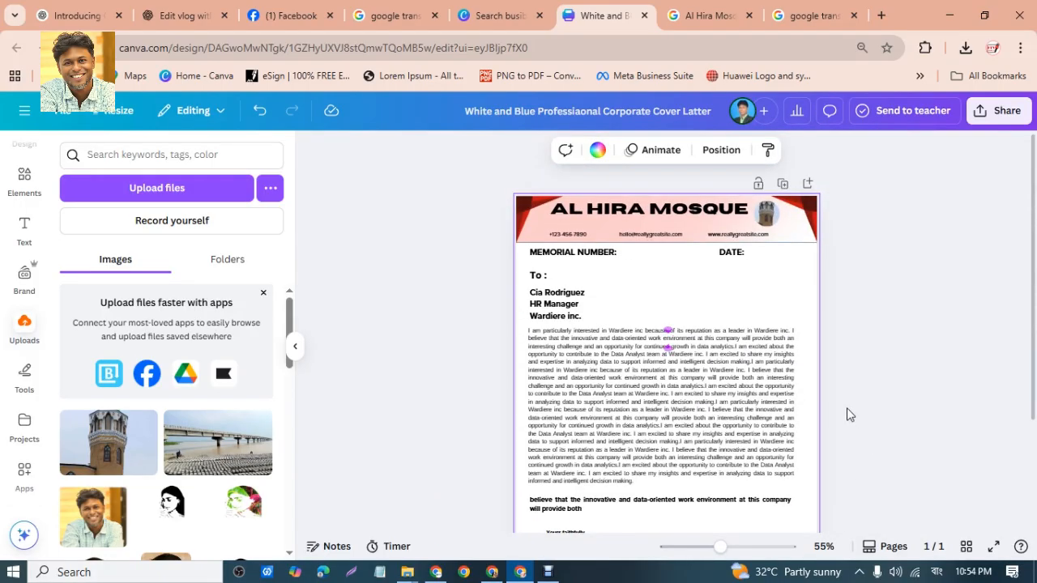
pyautogui.scroll(-2, 820, 423)
pyautogui.scroll(-1, 821, 423)
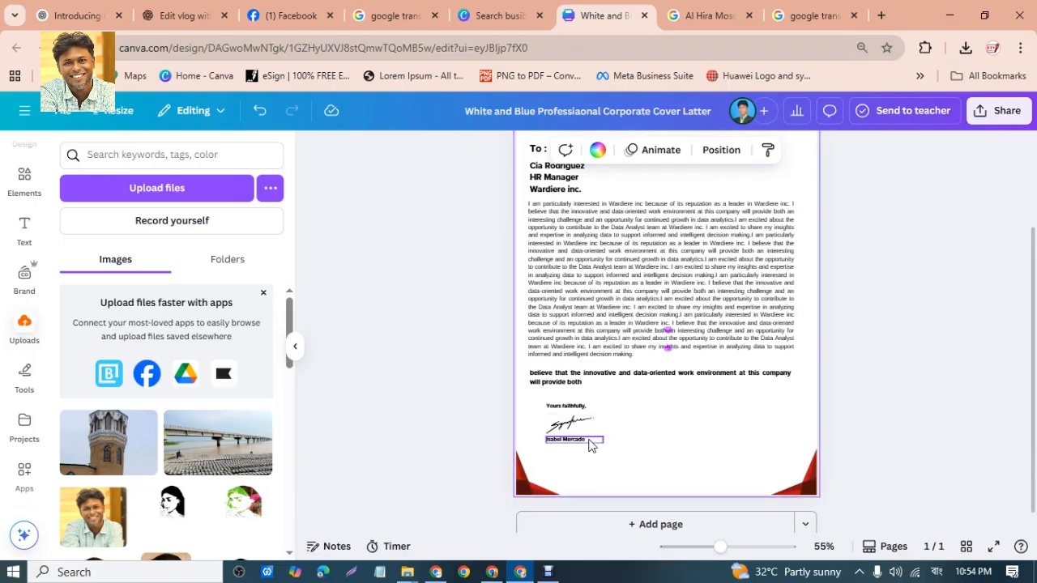
pyautogui.moveTo(464, 451); pyautogui.dragTo(898, 523)
pyautogui.click(403, 342)
pyautogui.scroll(1, 669, 257)
pyautogui.scroll(2, 669, 257)
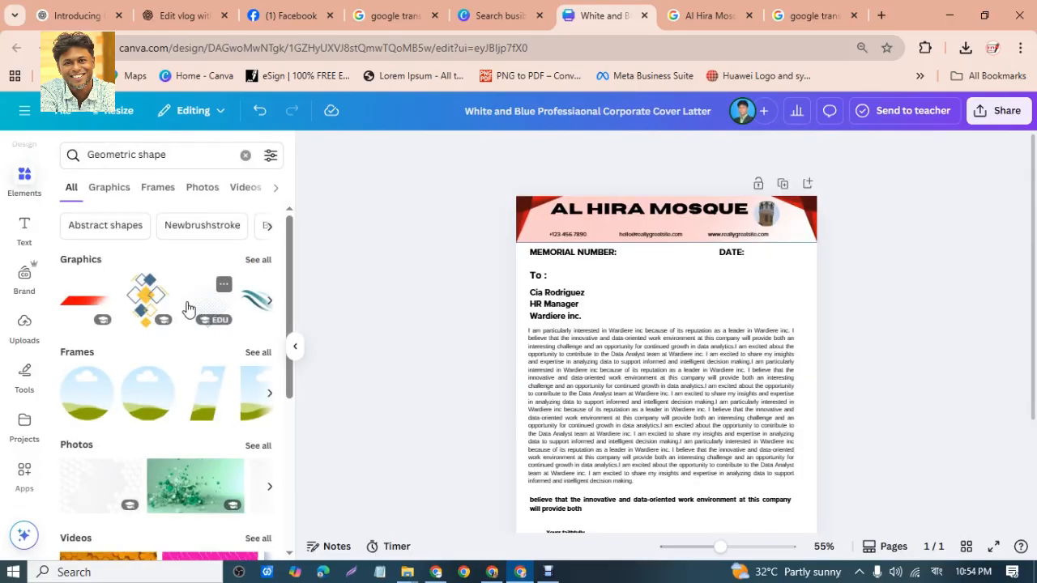
# - Add the dotted diamond graphic from the Geometric shape results, move it beside the signature at the page foot, and shrink it slightly
pyautogui.click(213, 312)
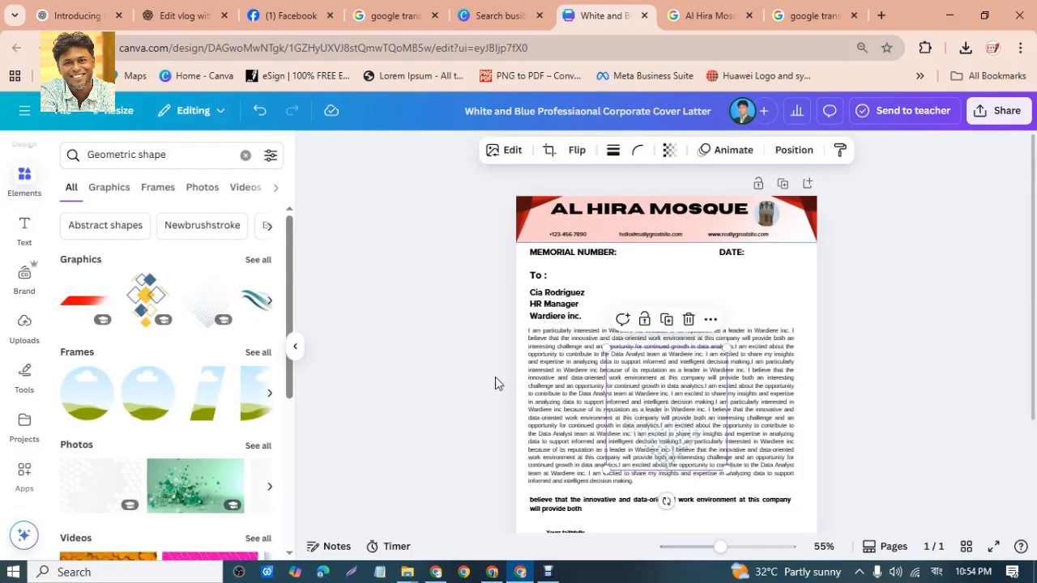
pyautogui.scroll(-1, 493, 382)
pyautogui.moveTo(677, 280); pyautogui.dragTo(685, 463)
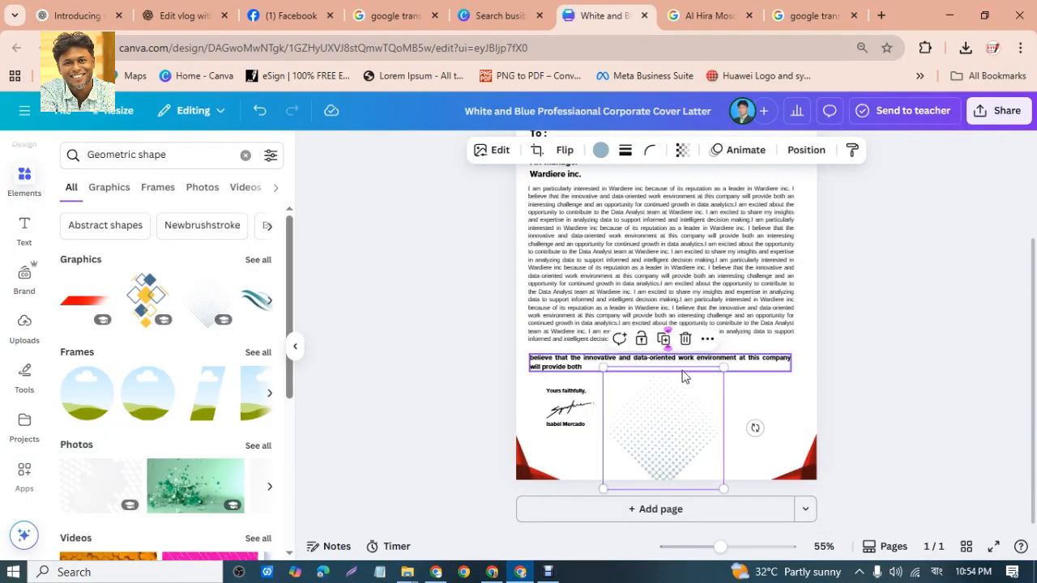
pyautogui.moveTo(721, 366); pyautogui.dragTo(752, 431)
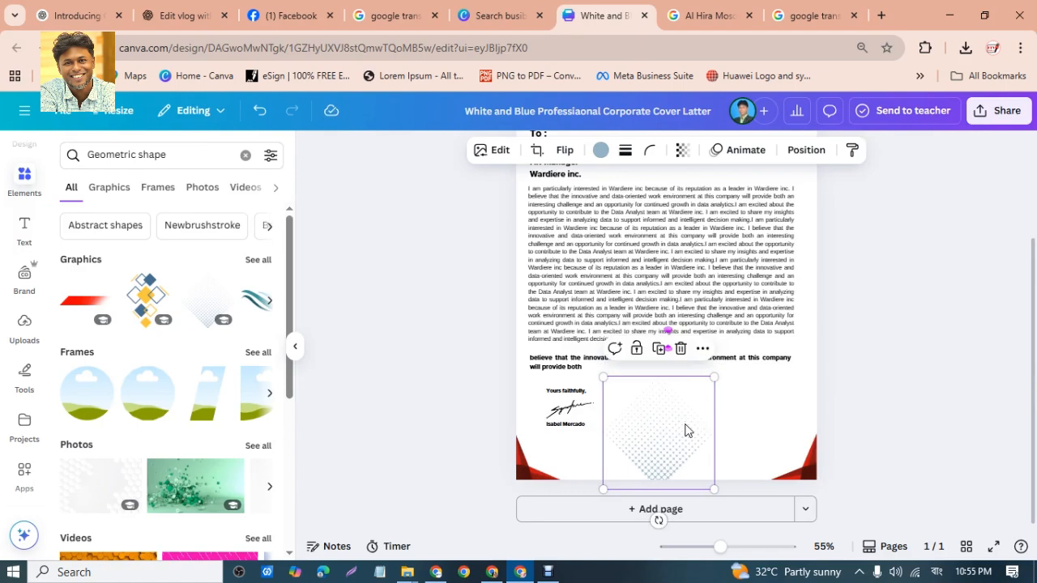
# - Crop the dotted graphic to its lower triangular half and place it over the red graphic in the page's lower-left corner
pyautogui.doubleClick(686, 430)
pyautogui.moveTo(717, 378); pyautogui.dragTo(737, 438)
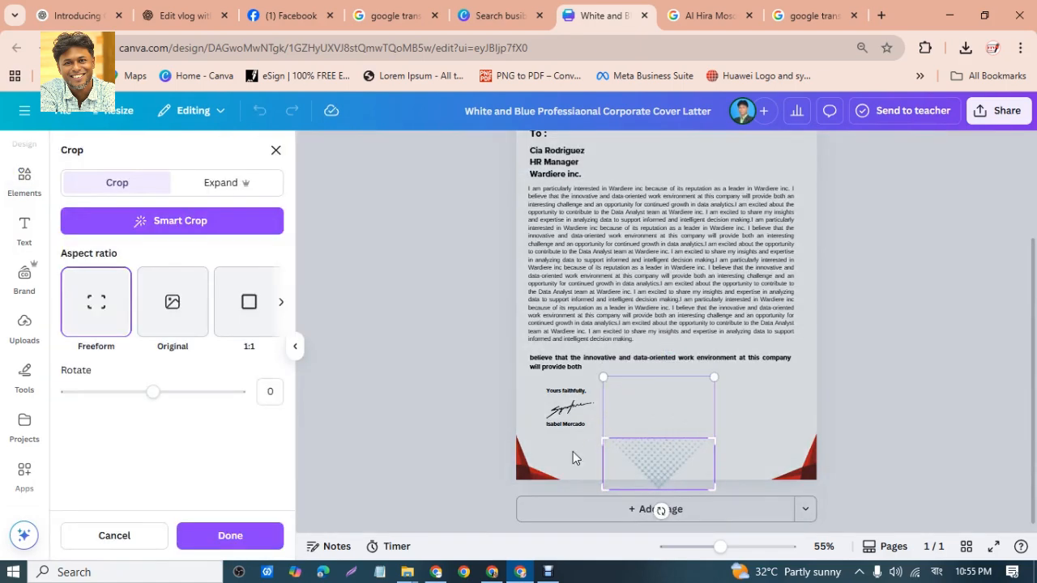
pyautogui.click(208, 536)
pyautogui.moveTo(631, 467); pyautogui.dragTo(544, 456)
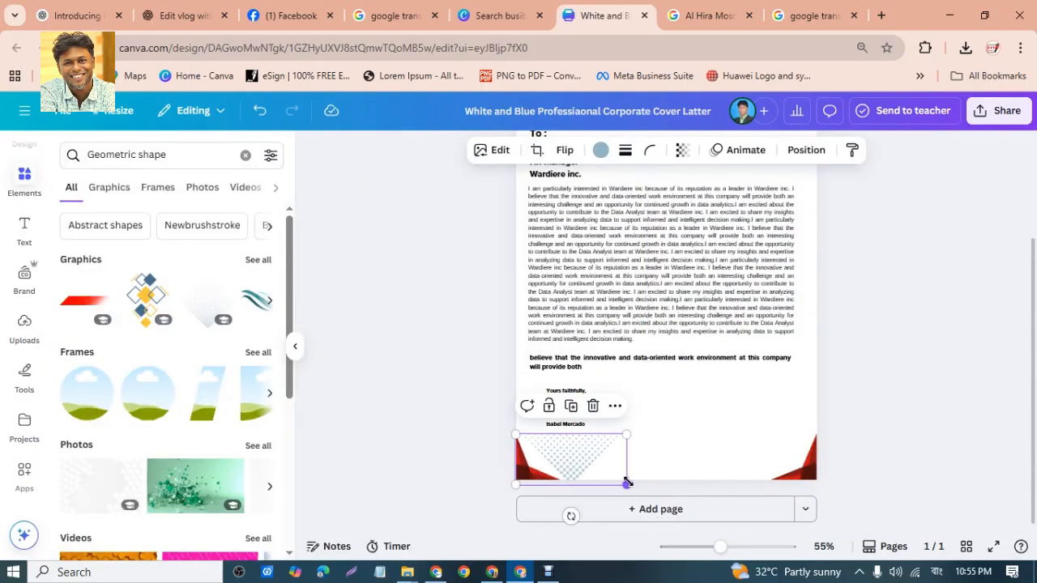
pyautogui.moveTo(613, 479); pyautogui.dragTo(607, 473)
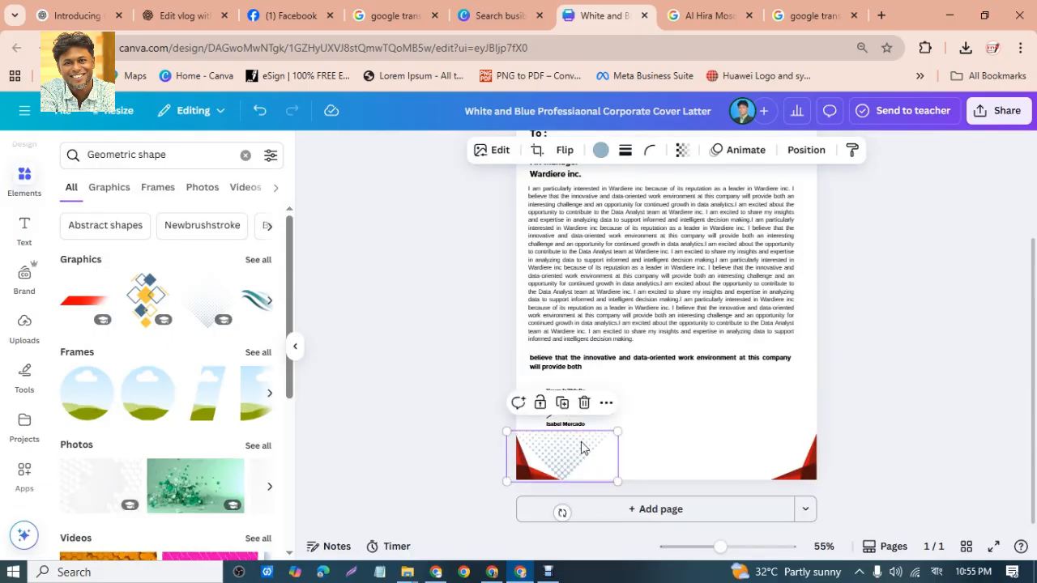
# - Fine-tune the crop of the dotted triangle graphic over the red graphic in the page's lower-left corner
pyautogui.doubleClick(580, 448)
pyautogui.moveTo(612, 433); pyautogui.dragTo(619, 441)
pyautogui.click(747, 548)
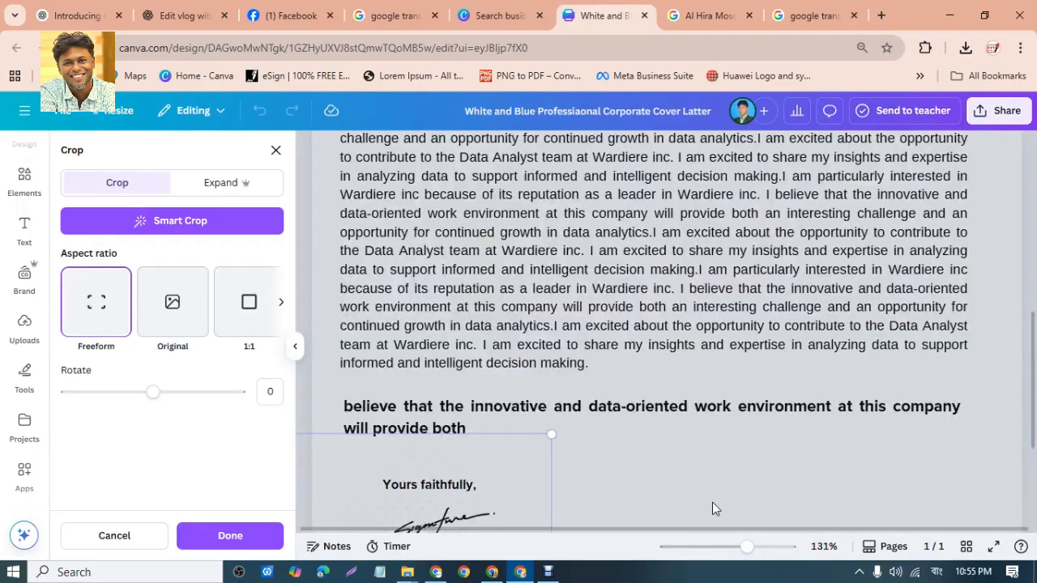
pyautogui.click(705, 549)
pyautogui.moveTo(705, 548)
pyautogui.mouseDown()
pyautogui.moveTo(755, 547)
pyautogui.moveTo(744, 548)
pyautogui.mouseUp()
pyautogui.scroll(-5, 701, 508)
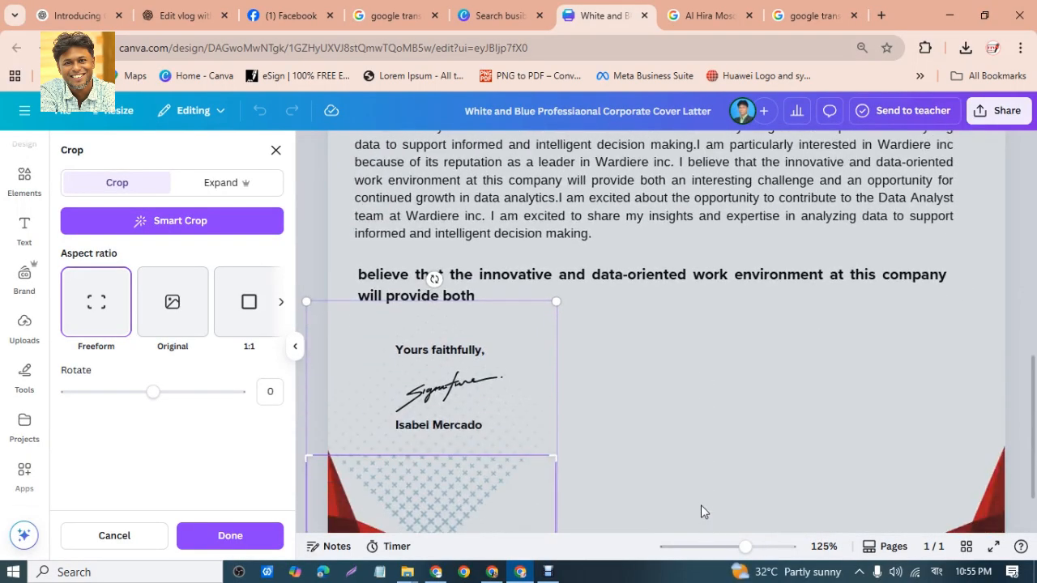
pyautogui.scroll(1, 393, 382)
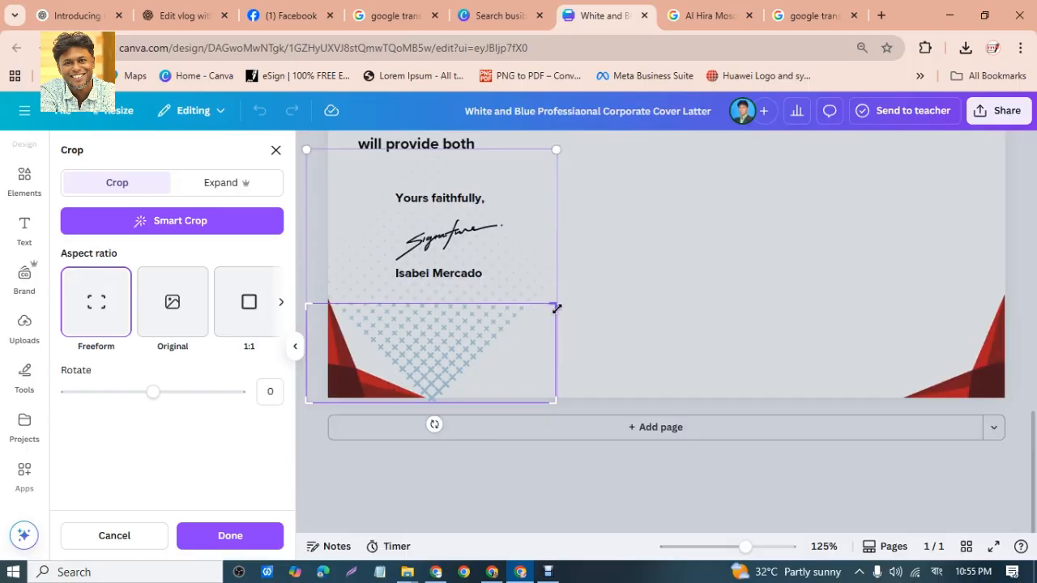
pyautogui.moveTo(557, 307); pyautogui.dragTo(554, 302)
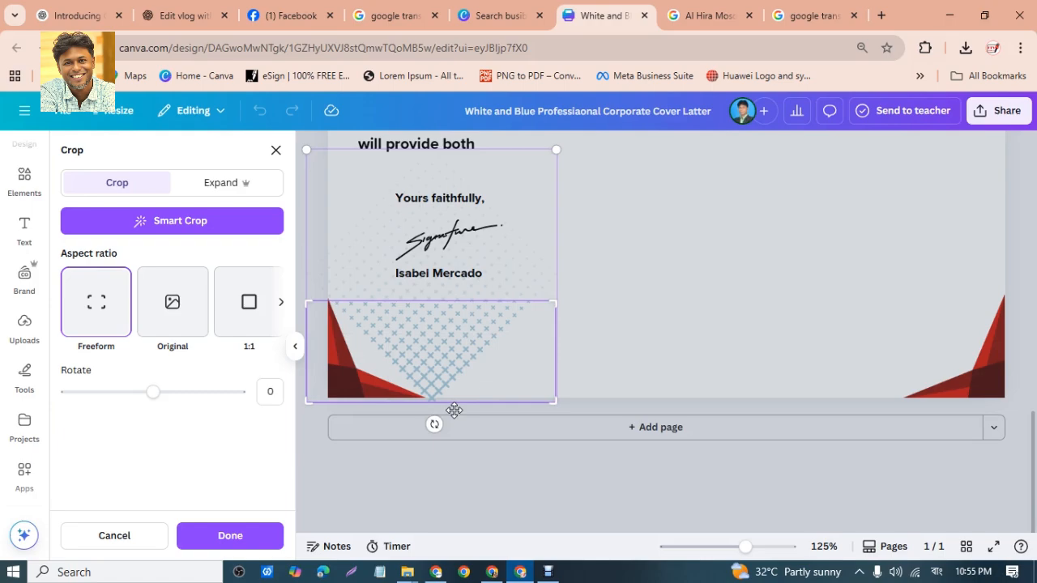
pyautogui.click(253, 535)
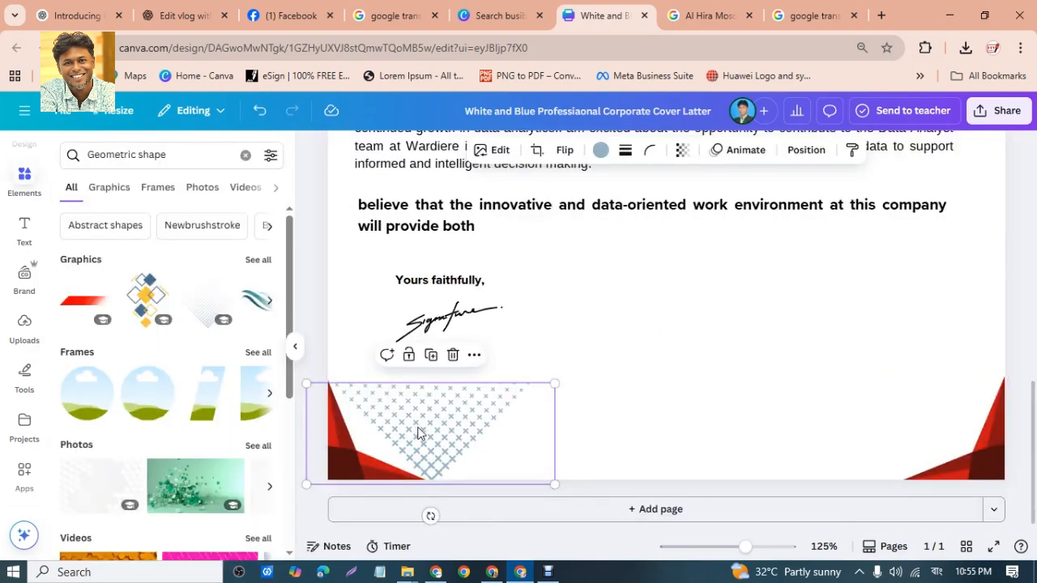
# - Shift the dotted triangle graphic slightly left and make three staggered duplicates of it in the page's lower-left corner
pyautogui.moveTo(418, 434); pyautogui.dragTo(462, 412)
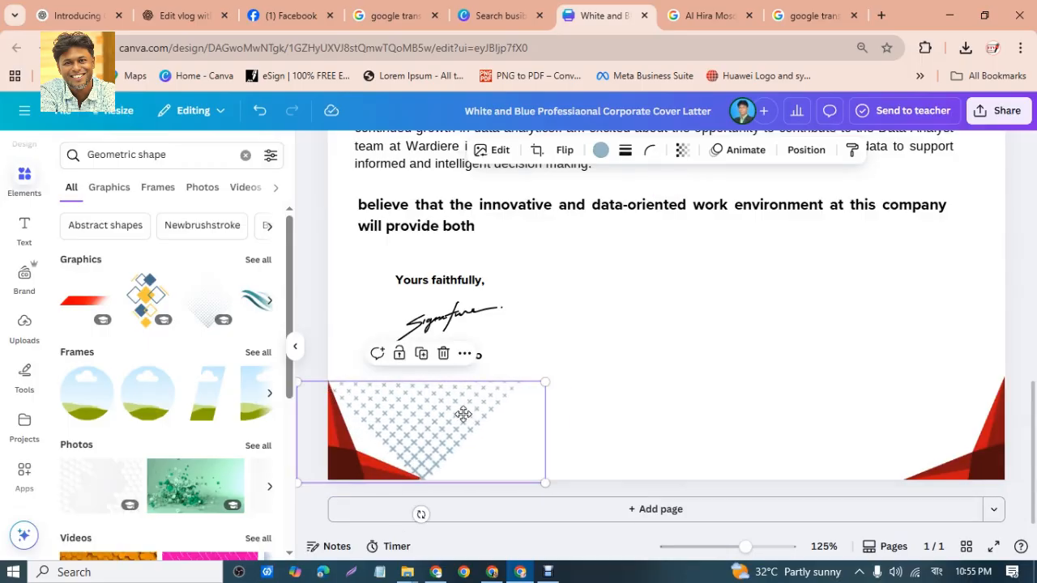
pyautogui.click(424, 354)
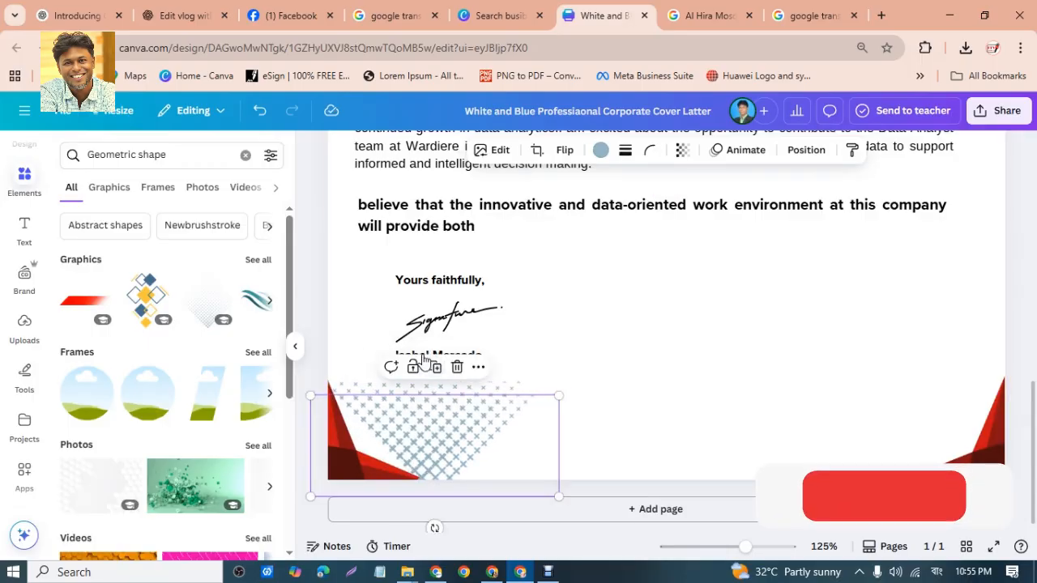
pyautogui.click(435, 367)
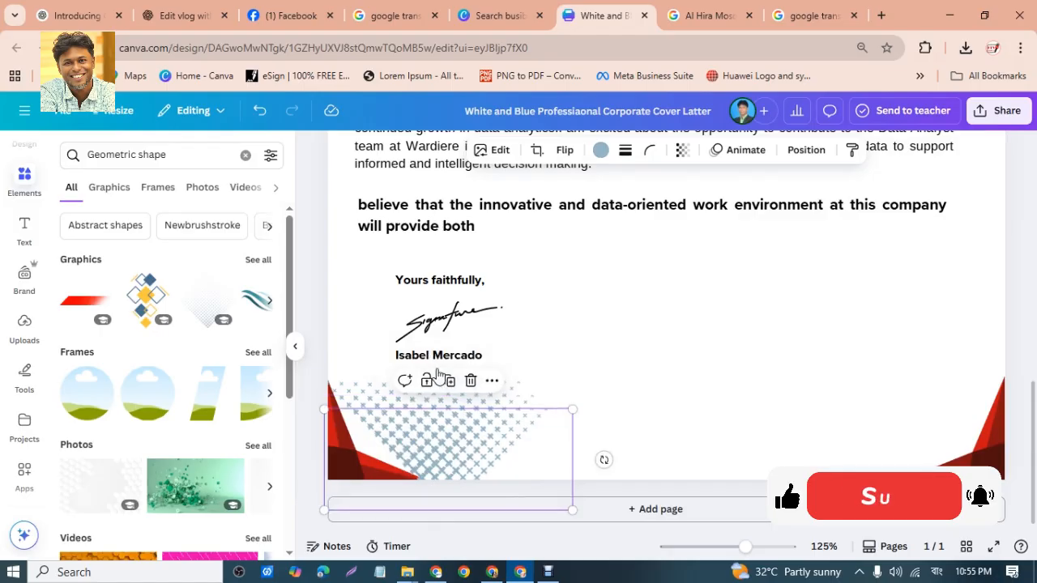
pyautogui.click(448, 383)
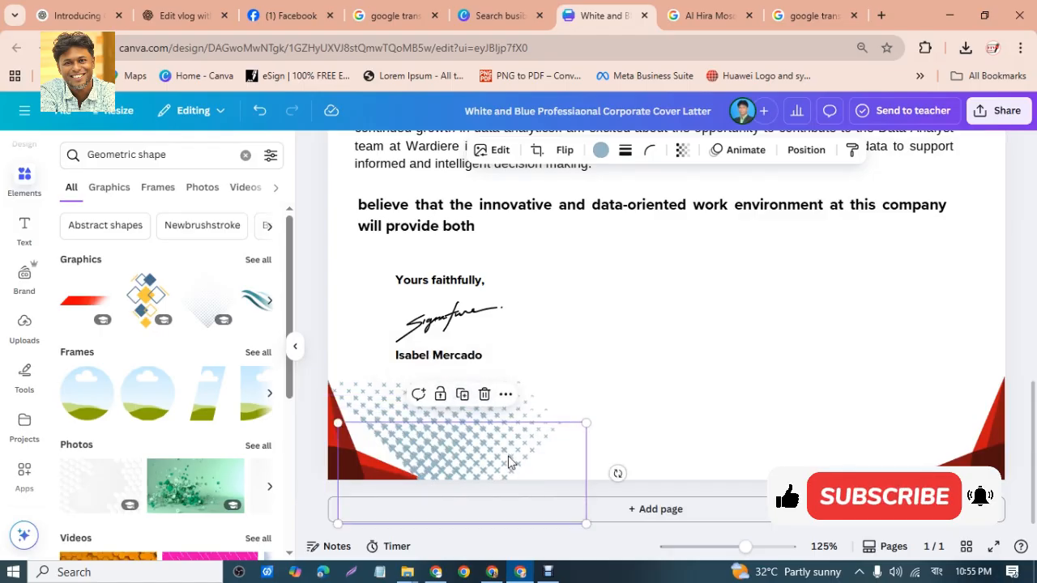
pyautogui.click(699, 397)
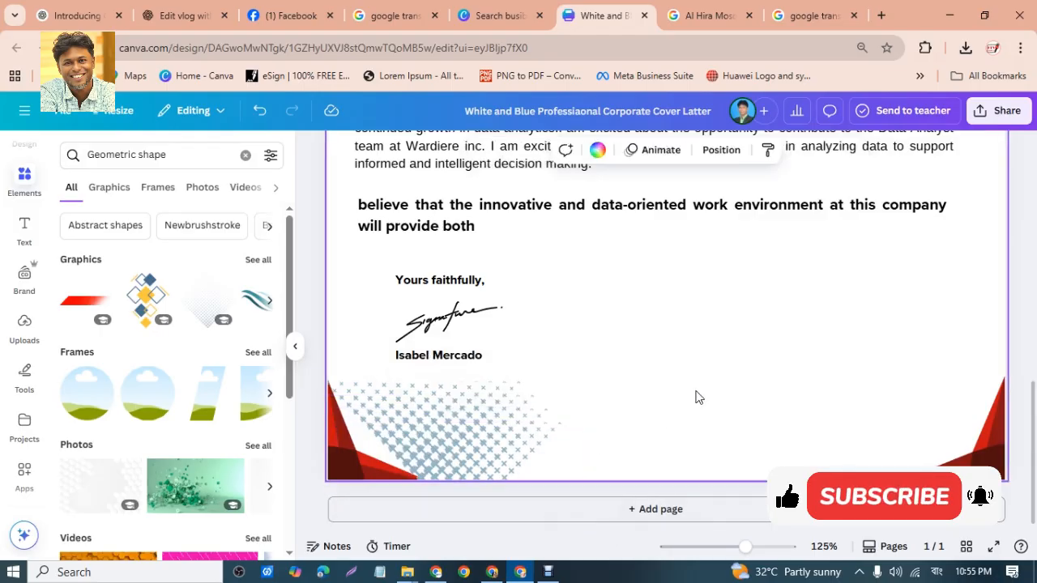
# - Group the four overlapping dotted graphics together with the signatory's name text and nudge the group slightly
pyautogui.moveTo(509, 417)
pyautogui.mouseDown()
pyautogui.moveTo(496, 405)
pyautogui.moveTo(512, 393)
pyautogui.moveTo(500, 393)
pyautogui.moveTo(500, 420)
pyautogui.mouseUp()
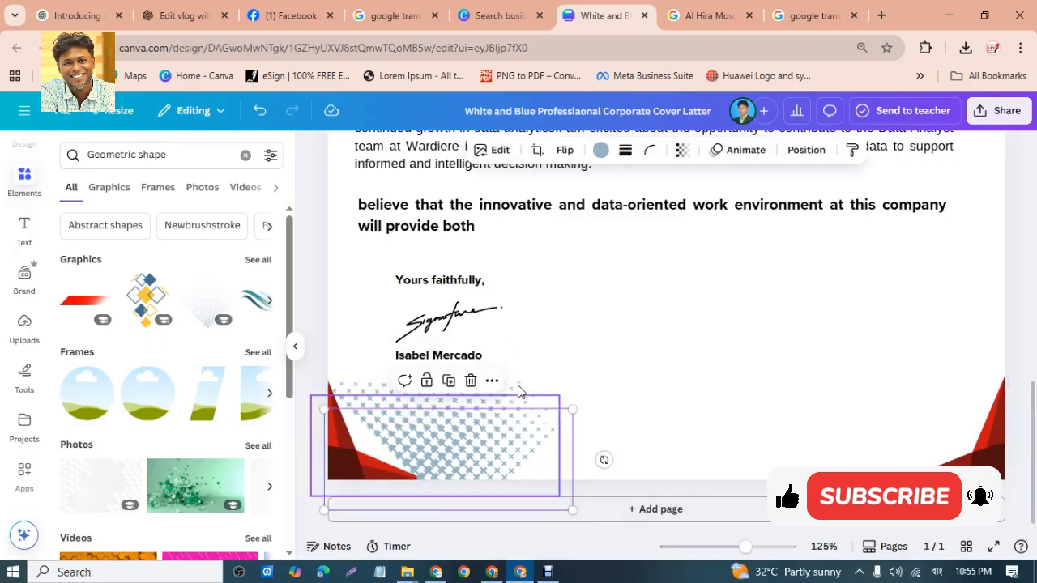
pyautogui.moveTo(556, 352); pyautogui.dragTo(504, 457)
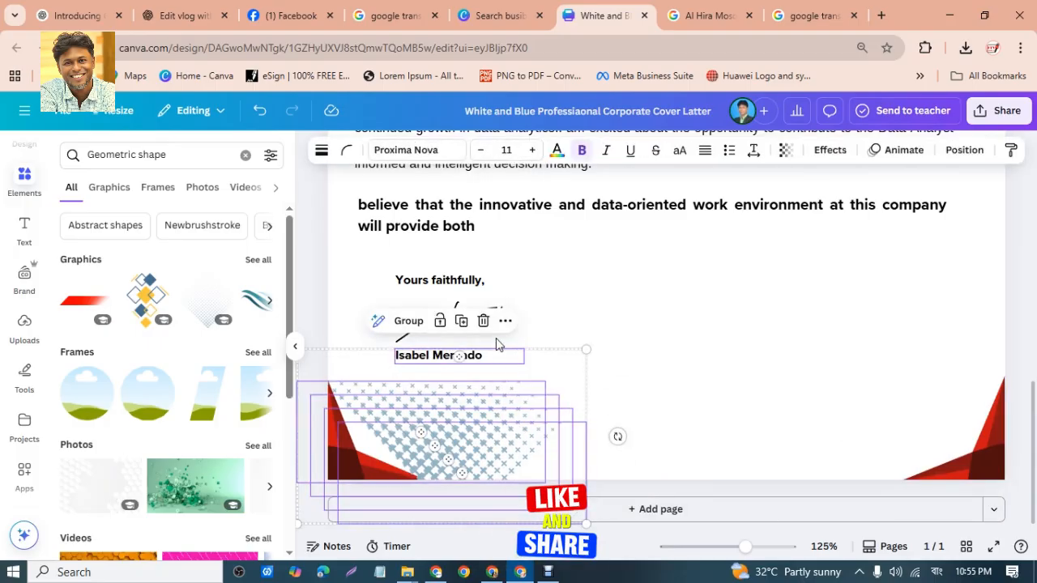
pyautogui.click(403, 322)
pyautogui.moveTo(456, 427); pyautogui.dragTo(440, 408)
# - Send the dotted group to the back behind the red corner graphic and move it left past the page's edge
pyautogui.rightClick(420, 362)
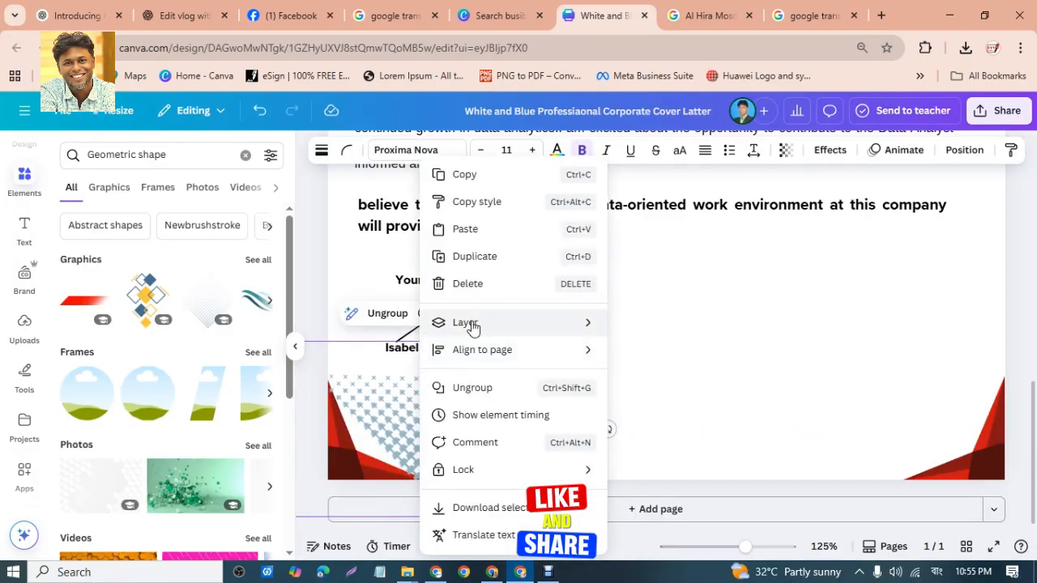
pyautogui.moveTo(472, 324)
pyautogui.click(654, 377)
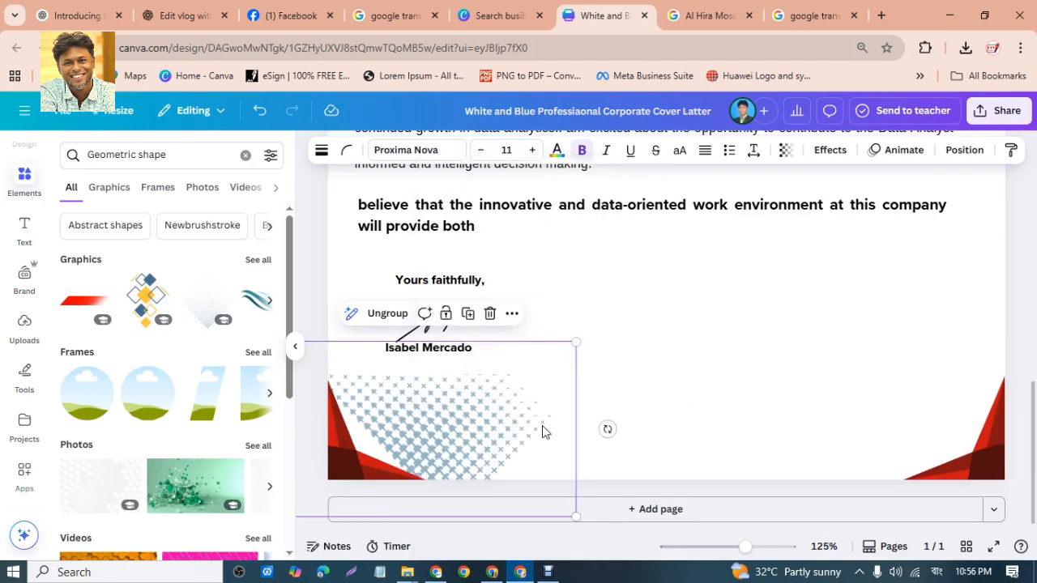
pyautogui.moveTo(543, 431)
pyautogui.mouseDown()
pyautogui.moveTo(449, 435)
pyautogui.moveTo(457, 437)
pyautogui.mouseUp()
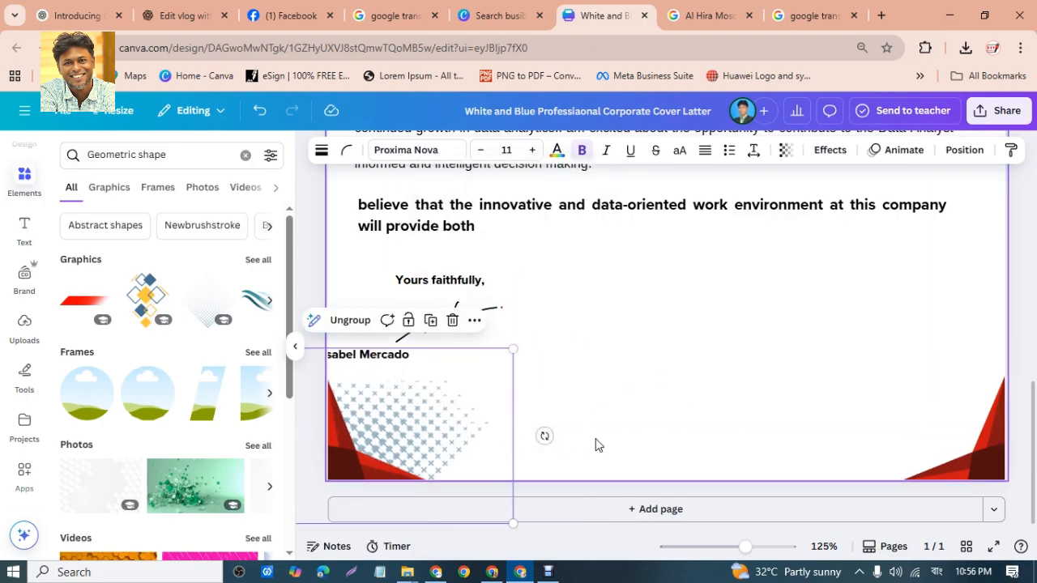
pyautogui.click(460, 427)
pyautogui.click(629, 410)
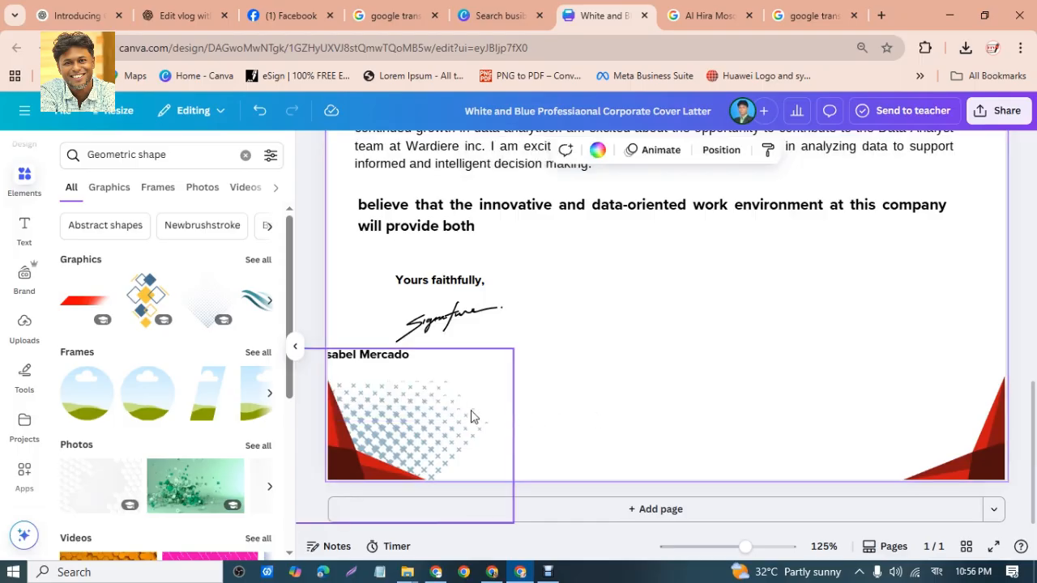
# - Duplicate the dotted group, place the copy in the page's lower-right corner, and send it behind the red graphic
pyautogui.click(472, 417)
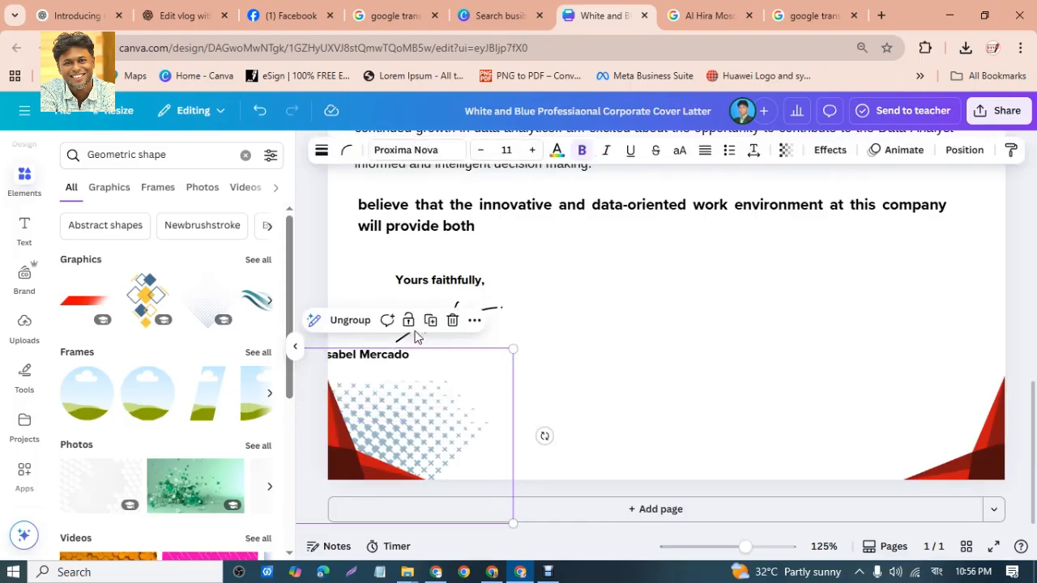
pyautogui.moveTo(434, 396); pyautogui.dragTo(984, 401)
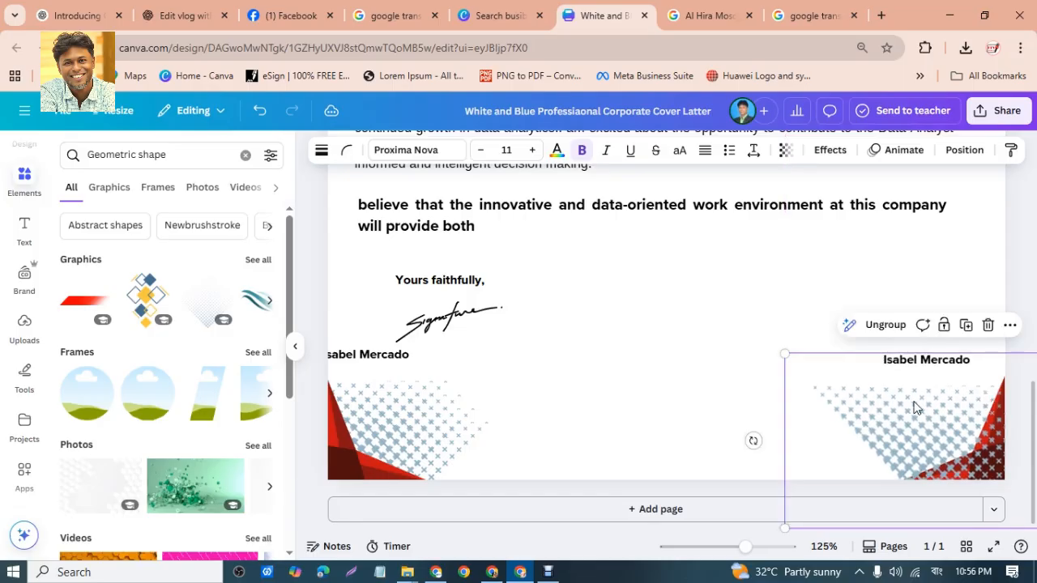
pyautogui.click(1010, 325)
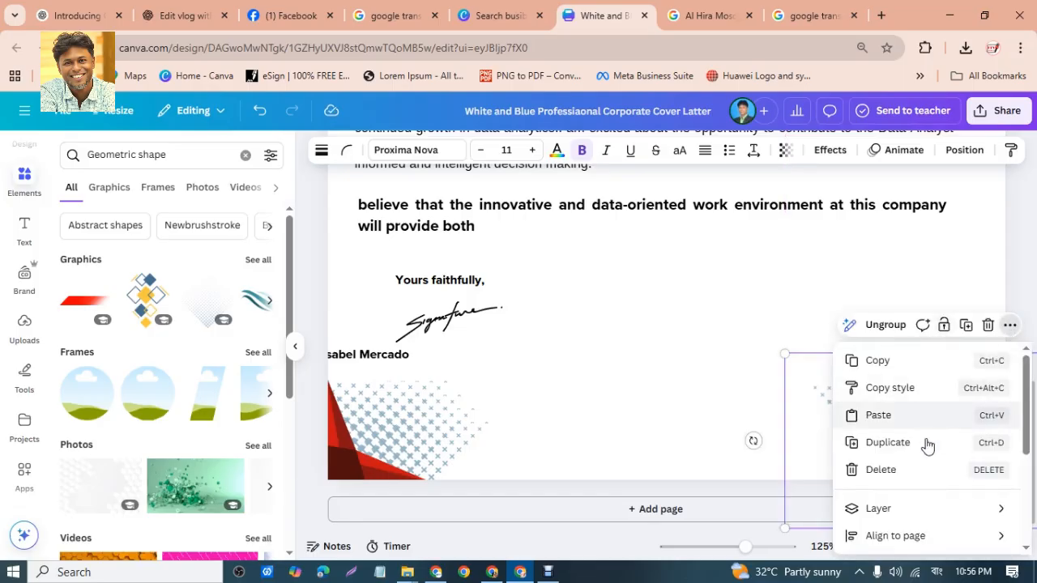
pyautogui.moveTo(907, 508)
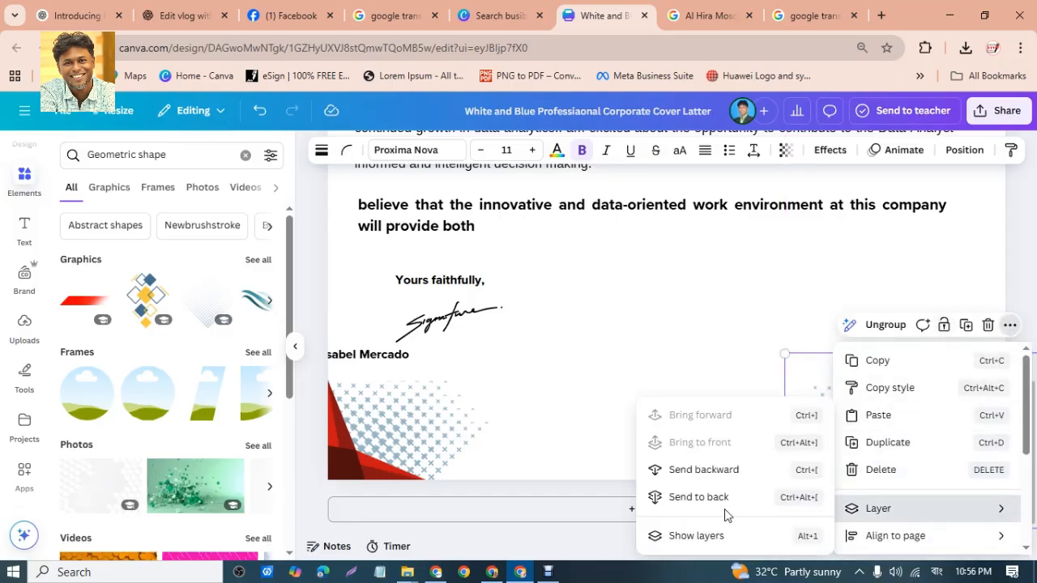
pyautogui.click(732, 497)
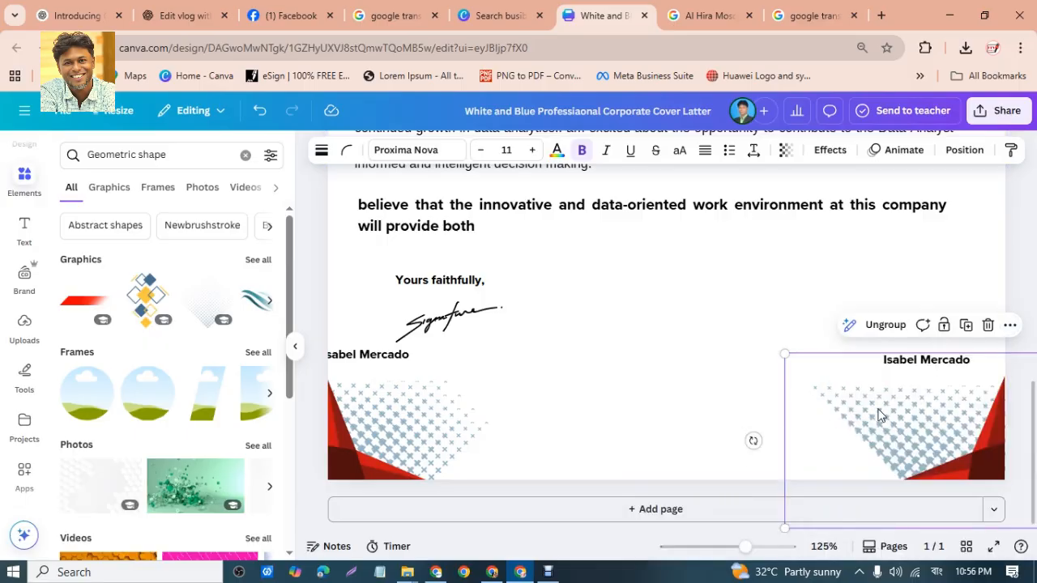
# - Try moving the lower-right red corner graphic away from the dotted group, and undo that move
pyautogui.moveTo(882, 417); pyautogui.dragTo(706, 402)
pyautogui.click(909, 410)
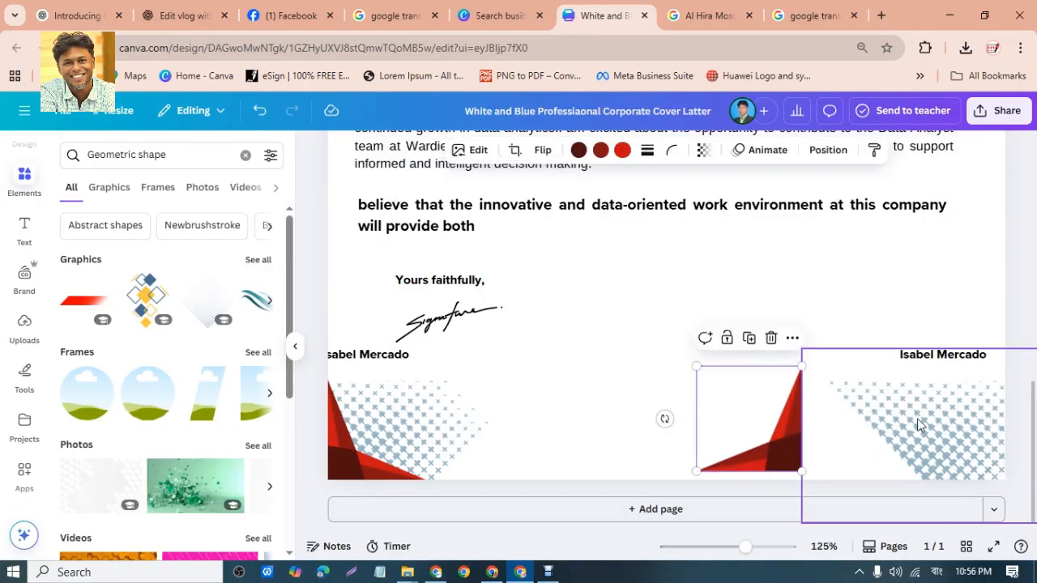
pyautogui.hotkey('ctrl', 'z')
pyautogui.scroll(-3, 775, 435)
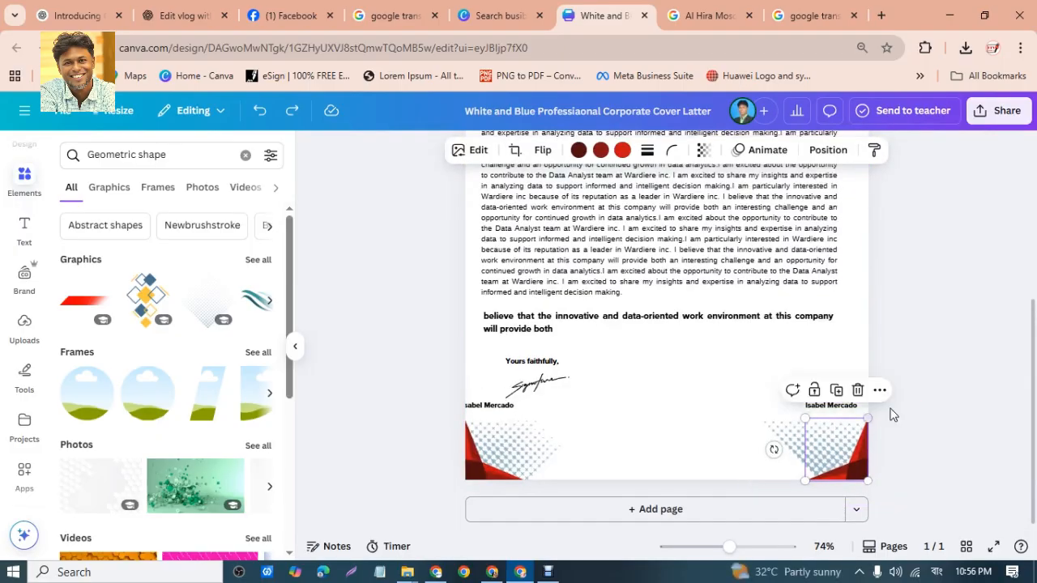
pyautogui.click(929, 361)
pyautogui.click(780, 440)
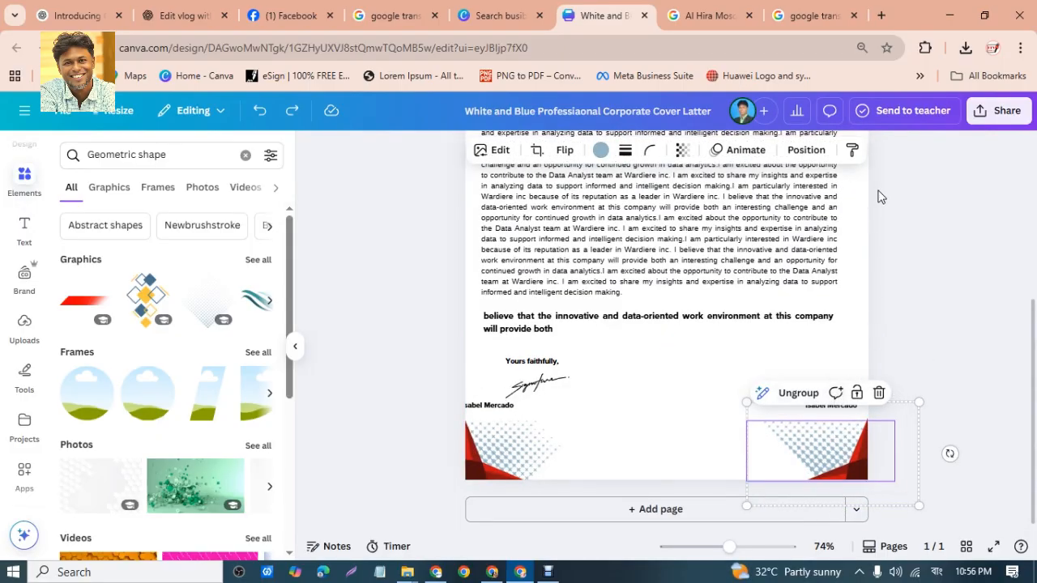
pyautogui.scroll(1, 922, 306)
pyautogui.scroll(-1, 931, 357)
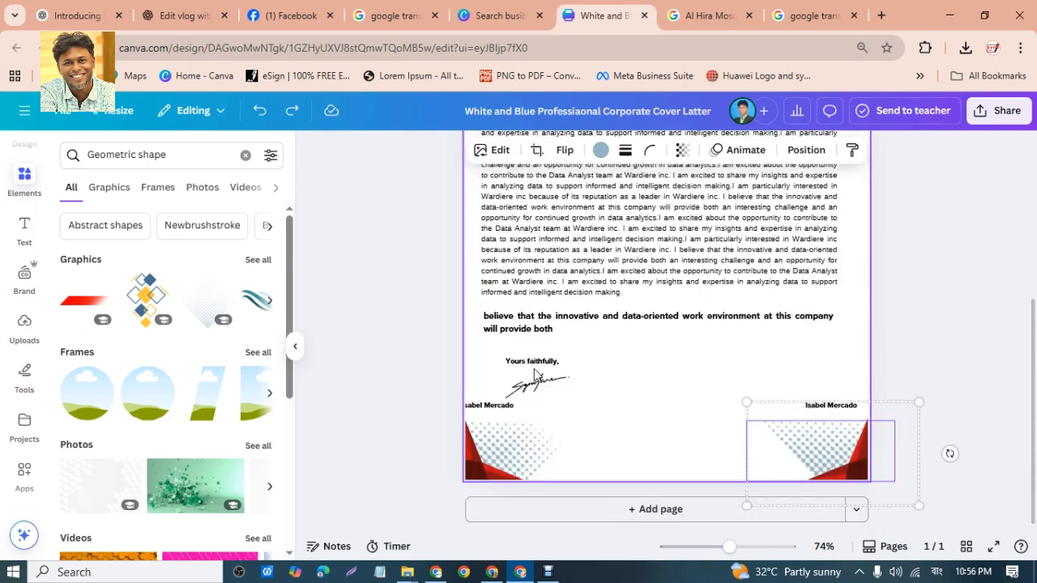
pyautogui.click(977, 354)
pyautogui.click(783, 439)
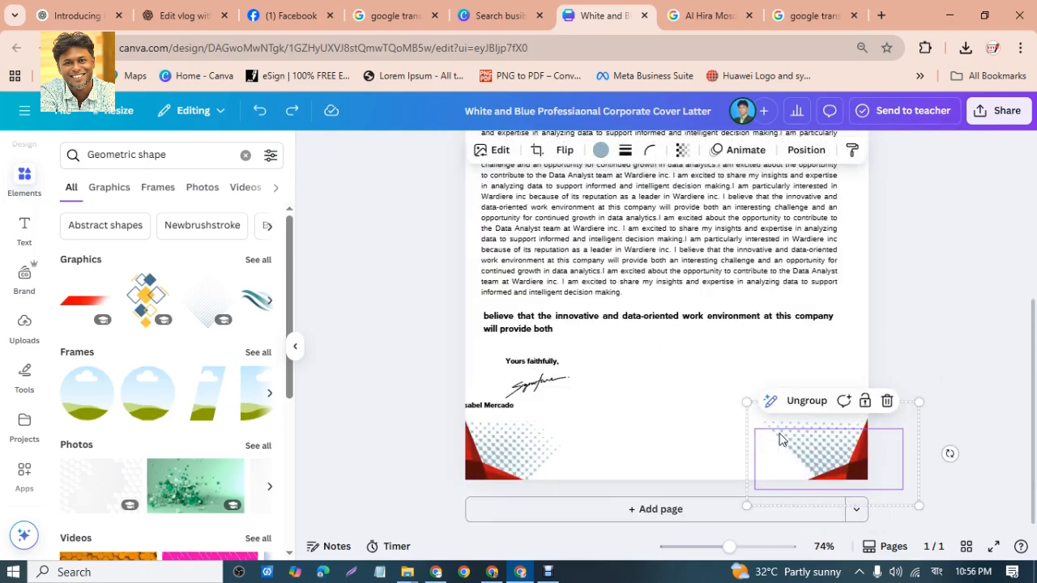
pyautogui.moveTo(950, 454); pyautogui.dragTo(899, 459)
pyautogui.hotkey('ctrl', 'z')
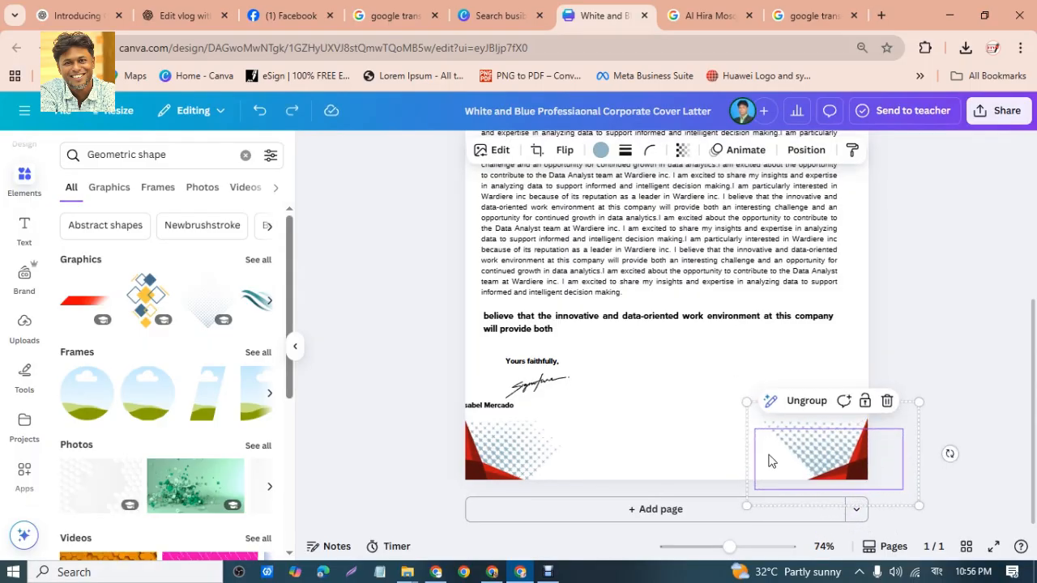
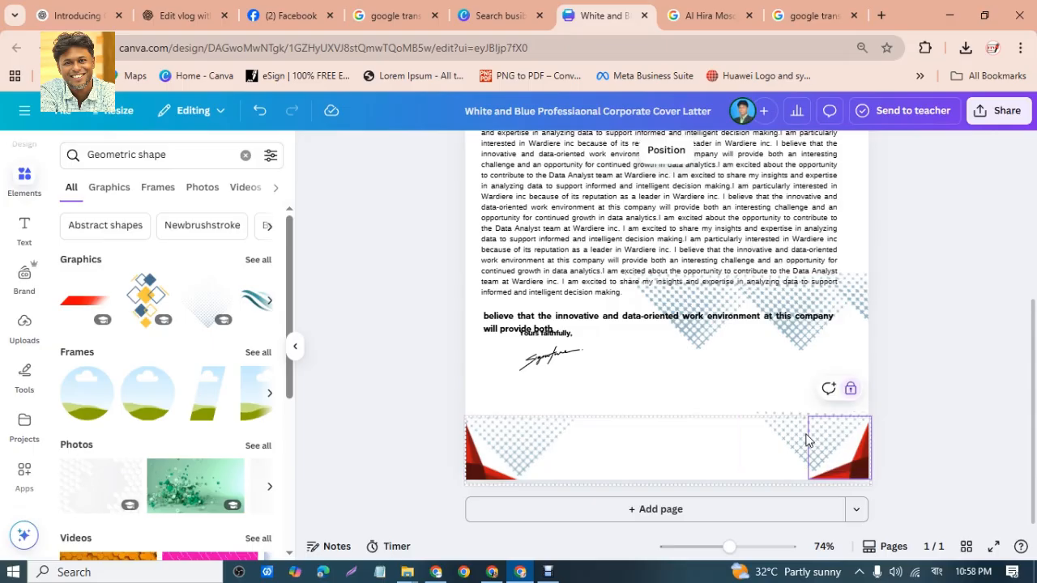
# - Delete the single dotted triangle graphics beside the red graphics in both lower corners of the page
pyautogui.click(808, 418)
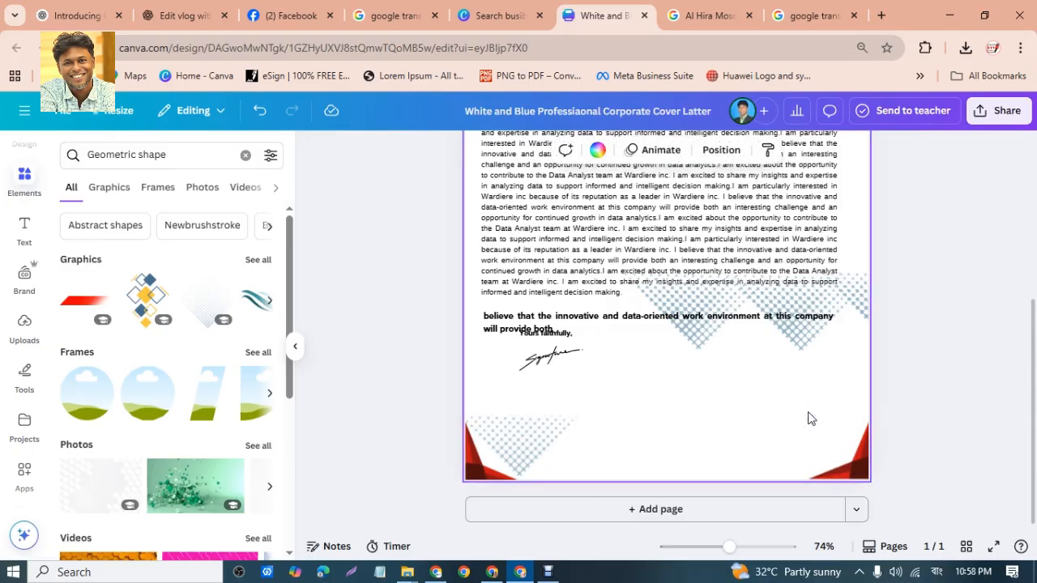
pyautogui.click(534, 418)
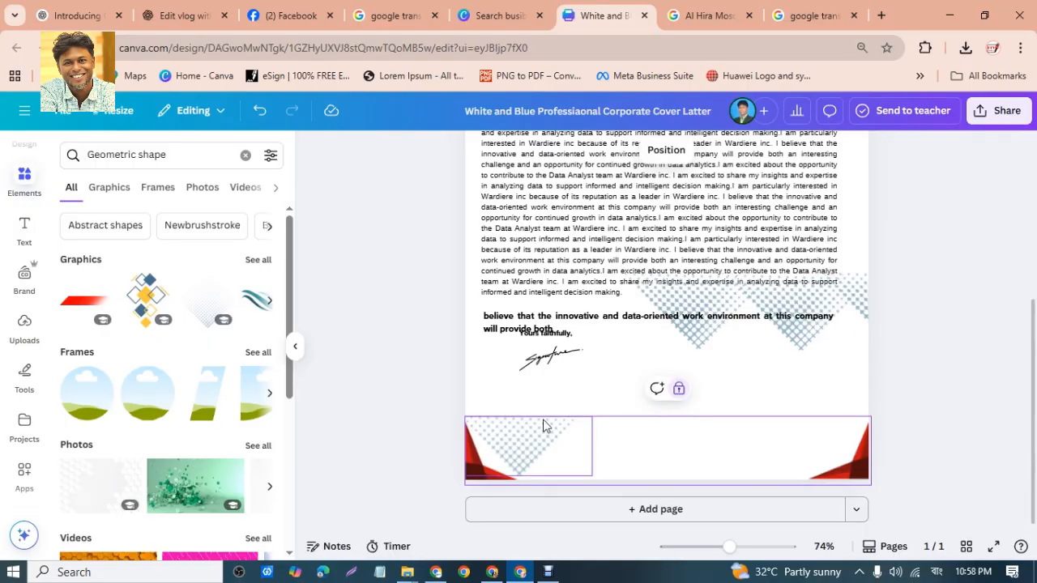
pyautogui.click(556, 424)
pyautogui.moveTo(556, 425); pyautogui.dragTo(535, 394)
pyautogui.press('Delete')
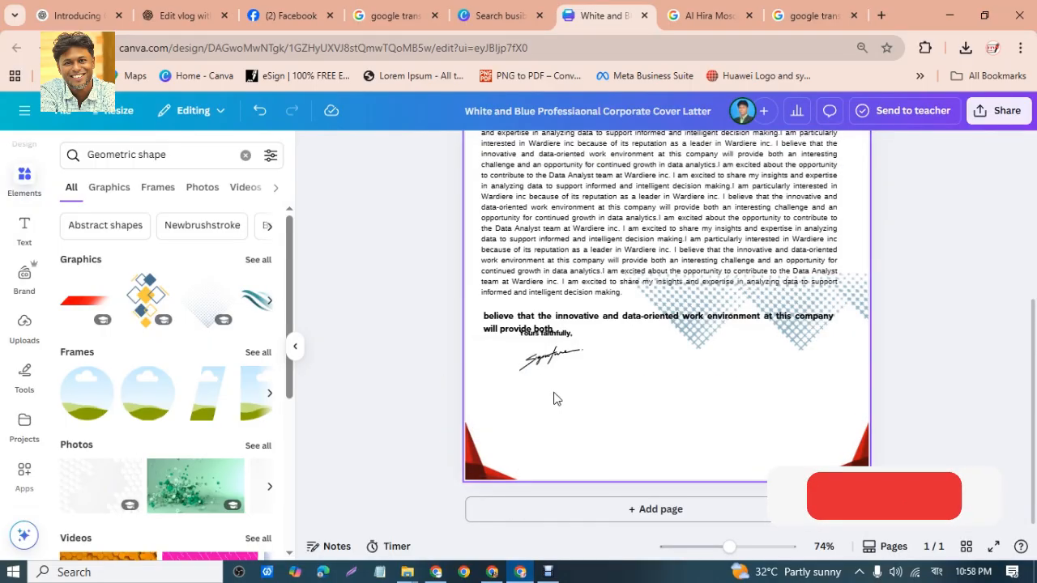
# - Move the grouped row of dotted triangles off the body text down to the page foot, spanning between the red corner graphics
pyautogui.moveTo(837, 312); pyautogui.dragTo(662, 435)
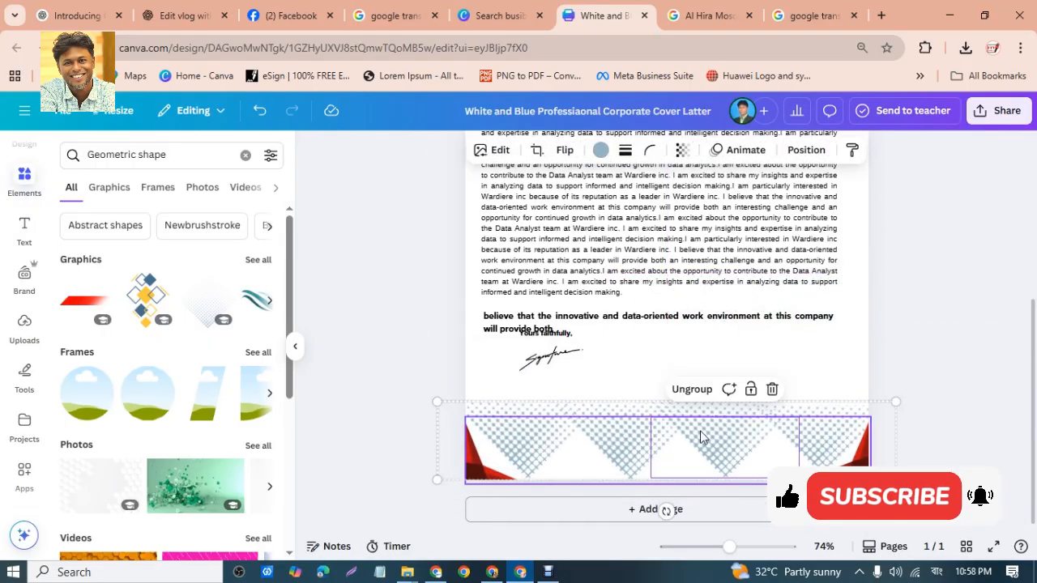
pyautogui.click(921, 153)
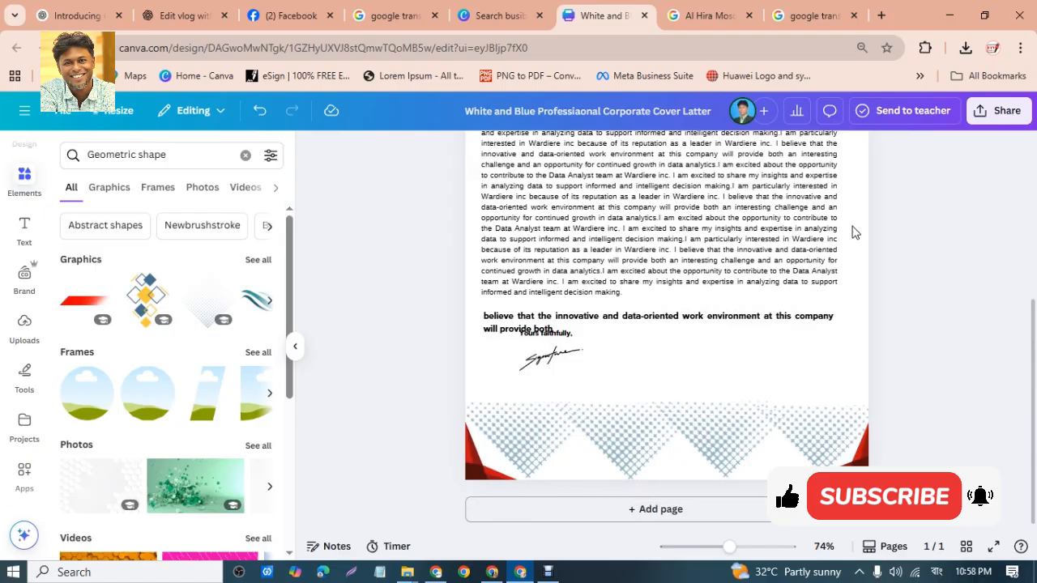
pyautogui.click(723, 418)
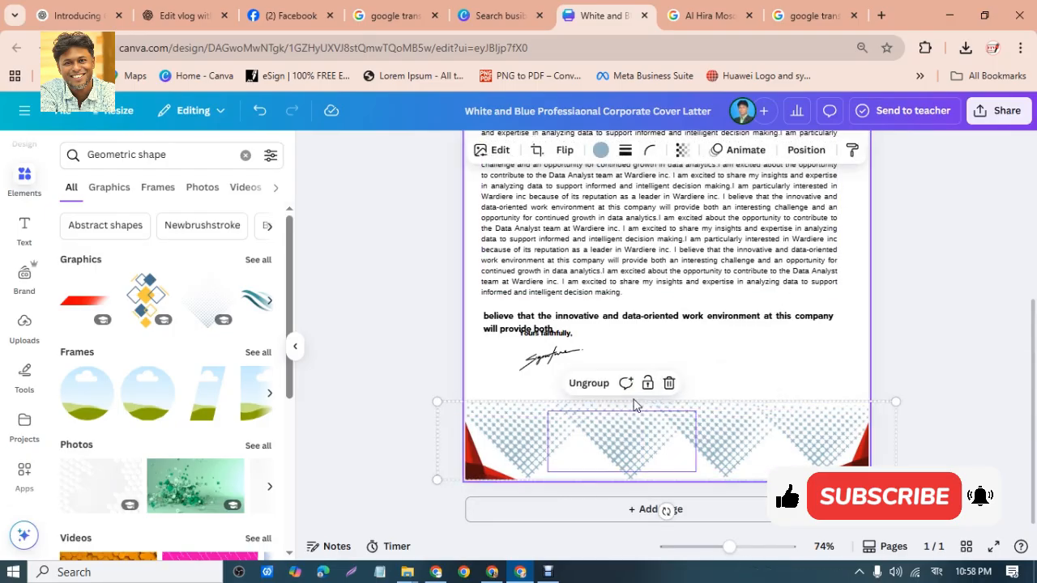
pyautogui.click(921, 376)
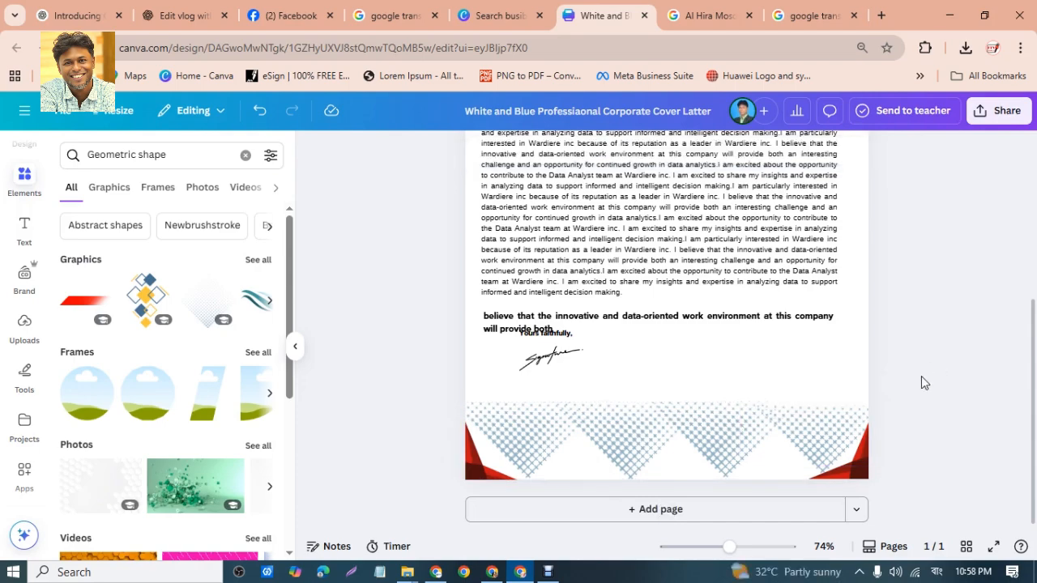
# - Rotate the grouped row of dotted triangles at the page foot to -180° so the triangles point upward
pyautogui.click(809, 409)
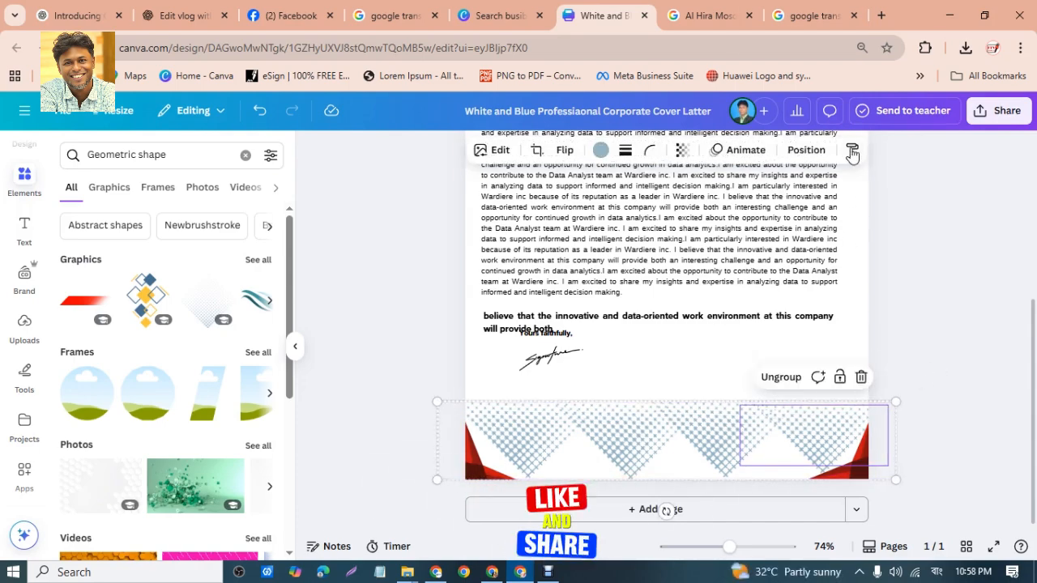
pyautogui.click(810, 150)
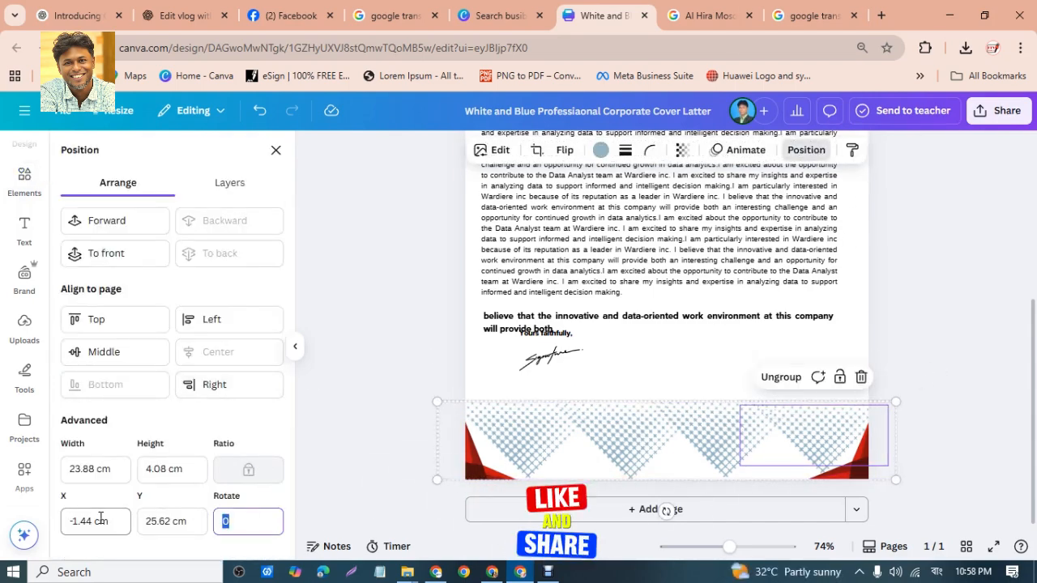
pyautogui.press('Return')
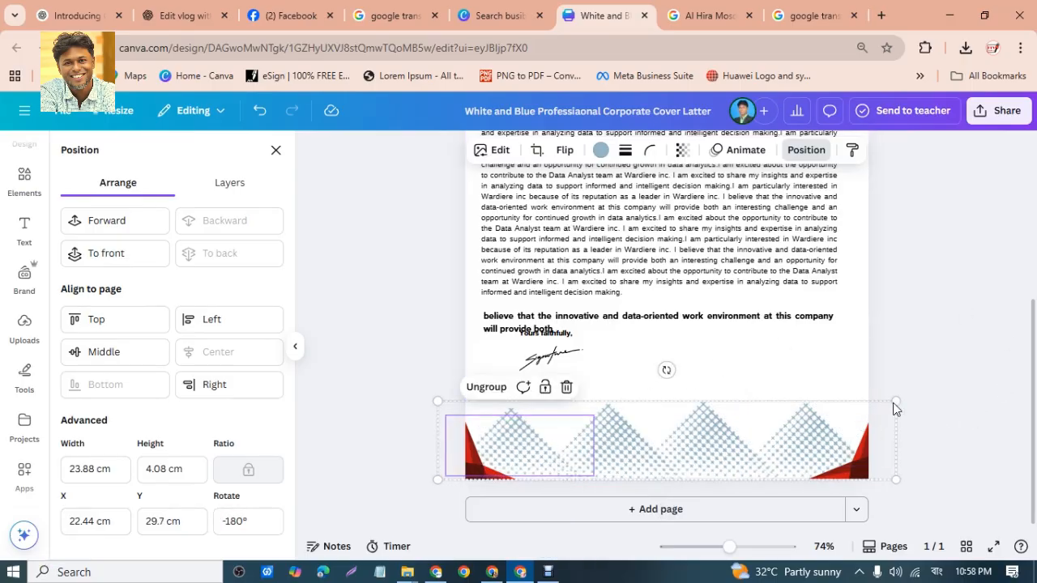
# - Shrink the row of dotted triangles to about 21 cm wide and position it between the red footer corners
pyautogui.moveTo(894, 403); pyautogui.dragTo(847, 441)
pyautogui.moveTo(731, 452); pyautogui.dragTo(756, 448)
pyautogui.moveTo(468, 418); pyautogui.dragTo(474, 412)
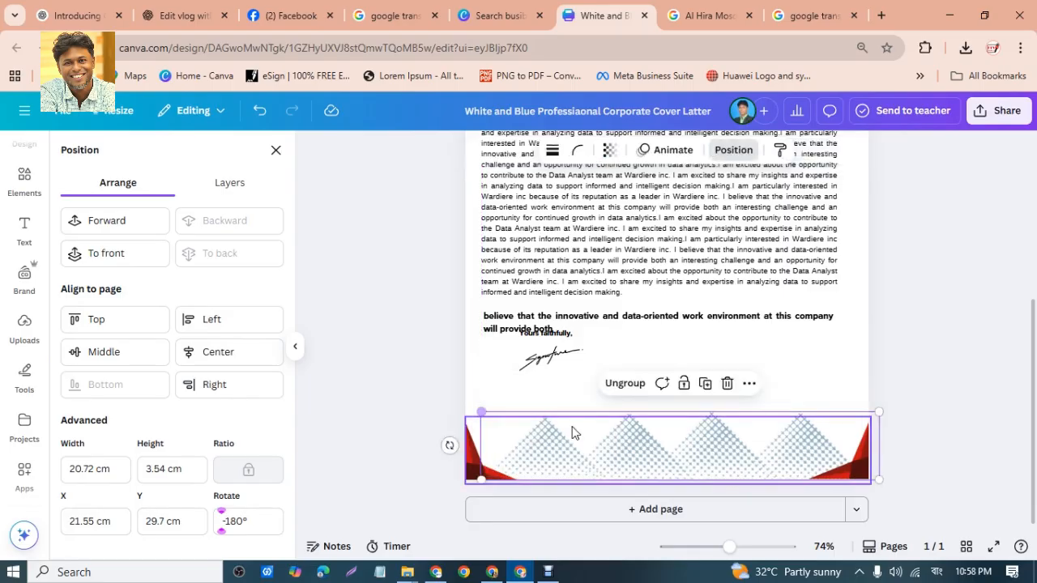
pyautogui.moveTo(574, 430); pyautogui.dragTo(651, 448)
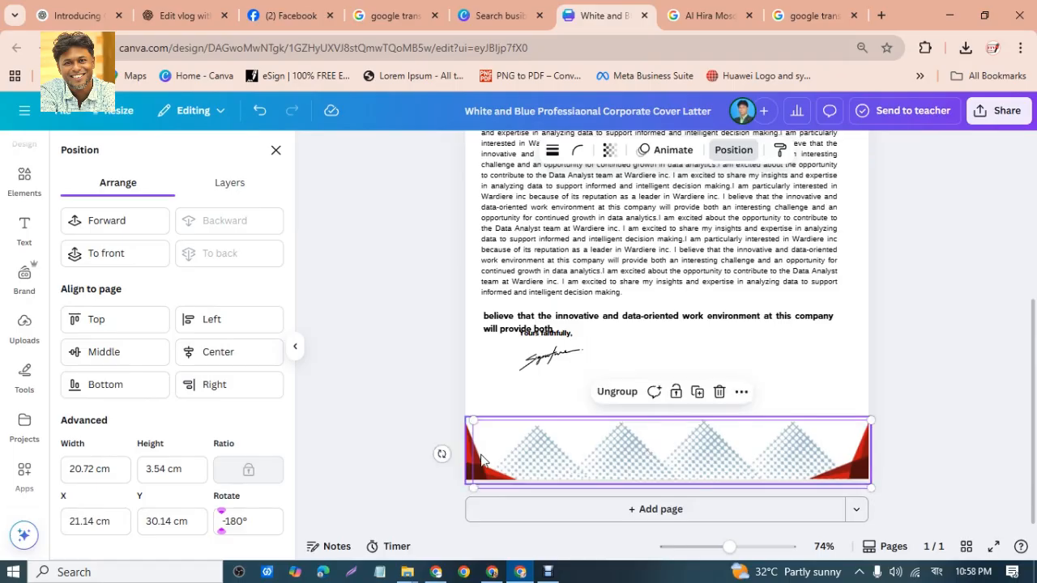
pyautogui.moveTo(466, 489); pyautogui.dragTo(462, 489)
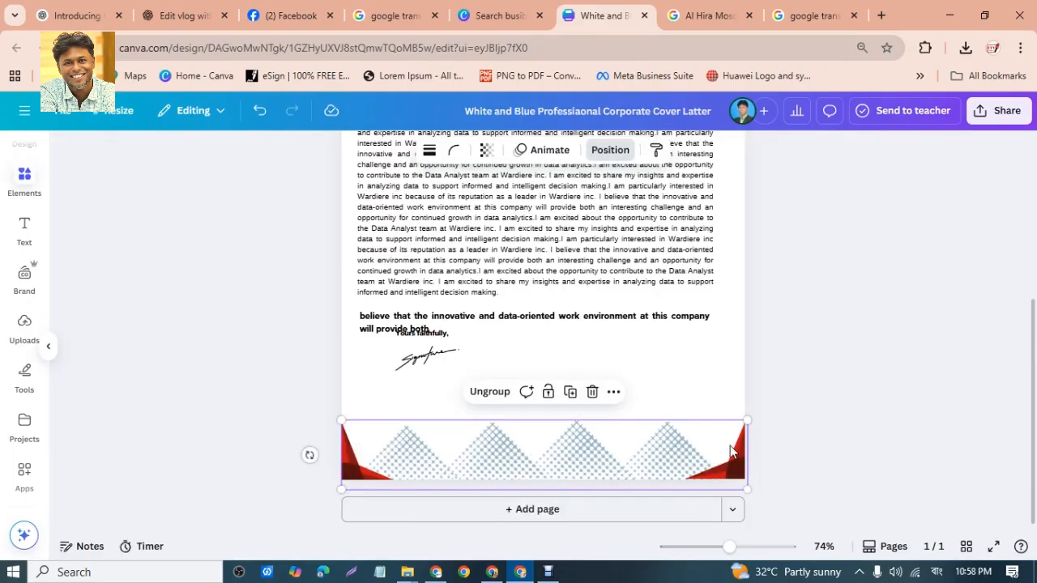
pyautogui.click(939, 449)
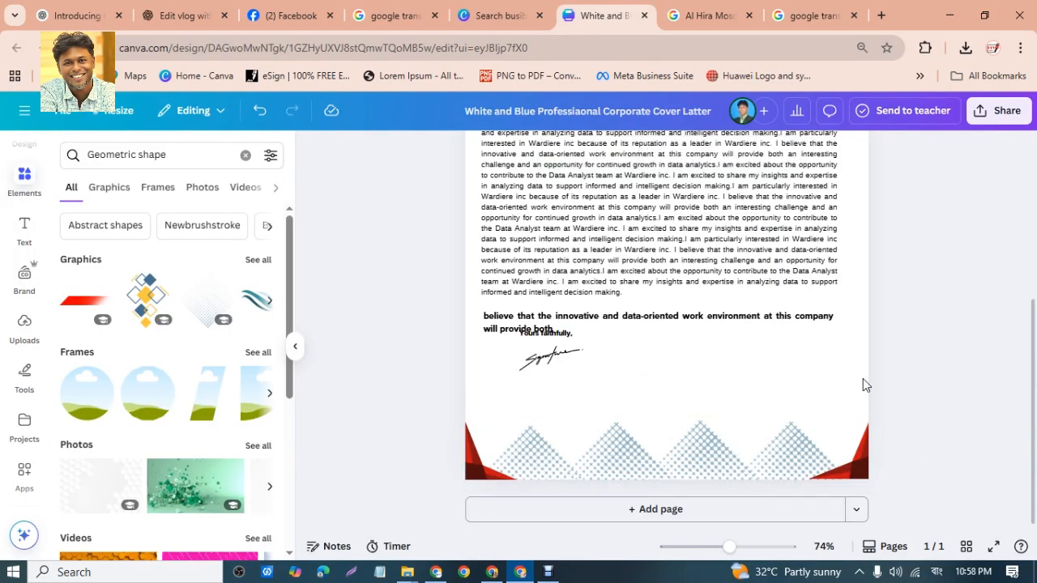
pyautogui.hotkey('ctrl', '-')
pyautogui.scroll(10, 800, 365)
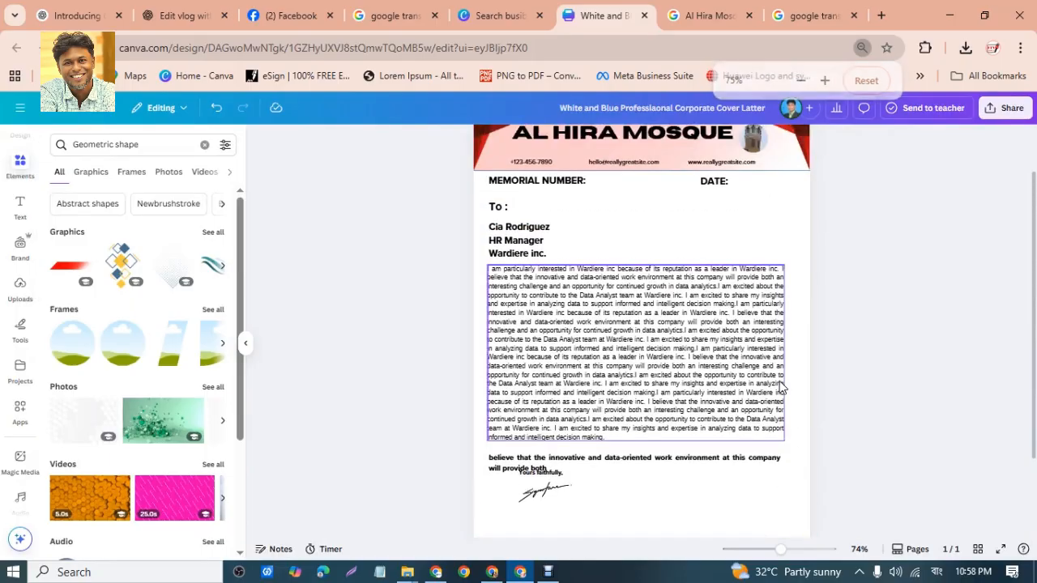
pyautogui.scroll(-3, 940, 291)
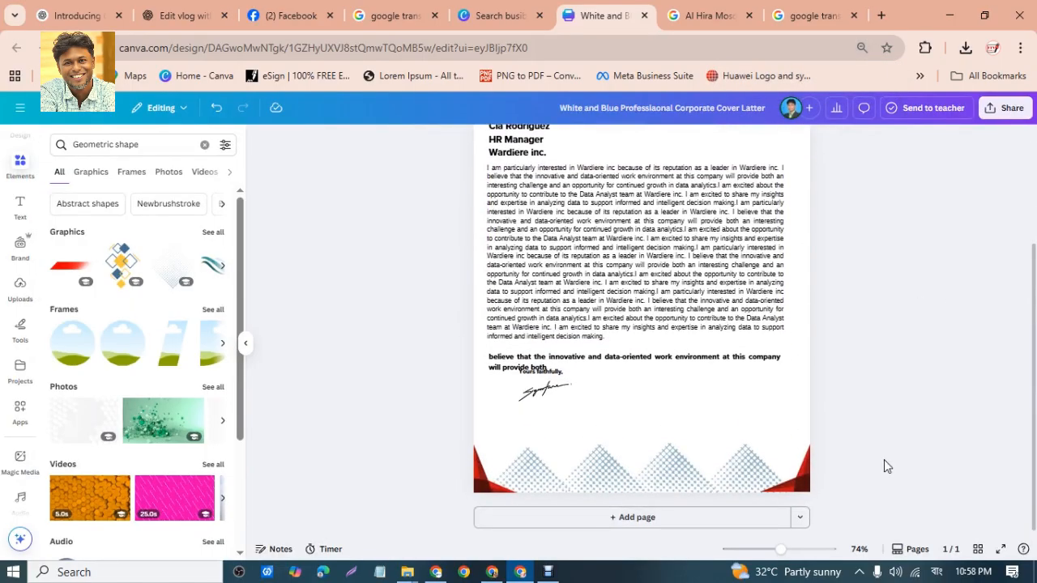
pyautogui.click(670, 464)
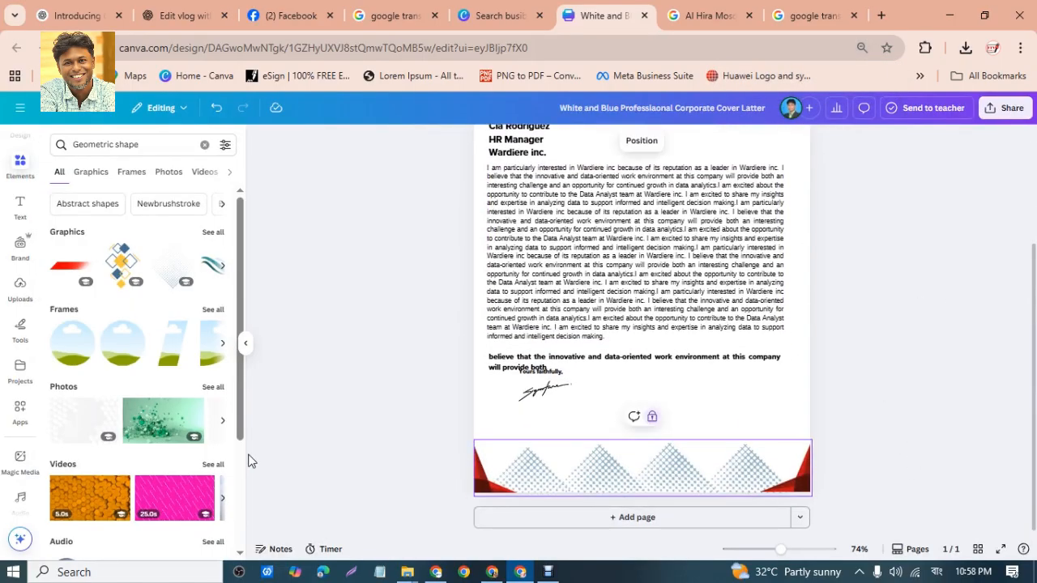
pyautogui.scroll(2, 609, 221)
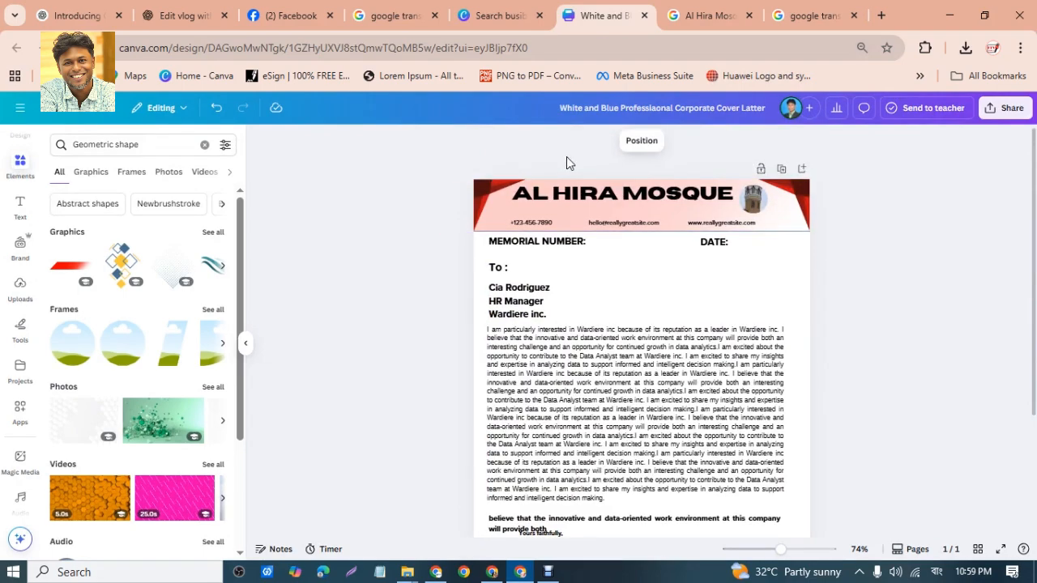
pyautogui.scroll(-2, 584, 506)
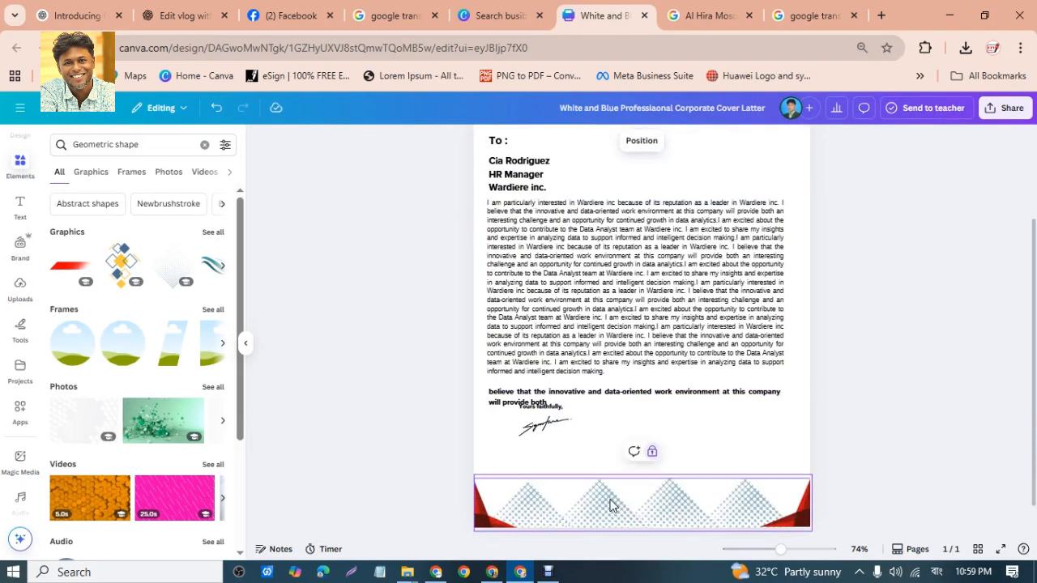
# - Try adding the green geometric photo over the page footer, and delete it
pyautogui.click(157, 425)
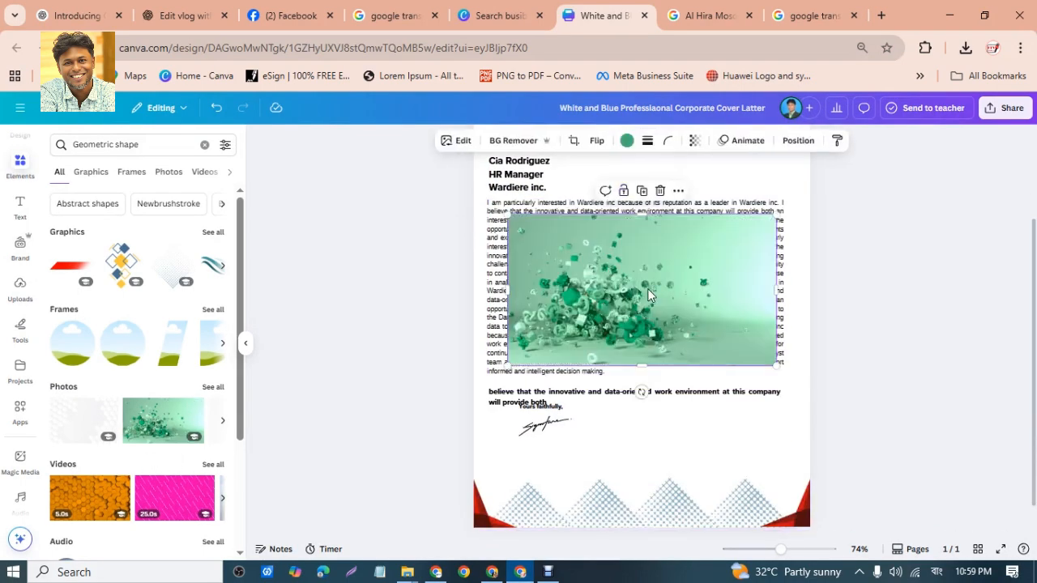
pyautogui.moveTo(634, 284); pyautogui.dragTo(637, 471)
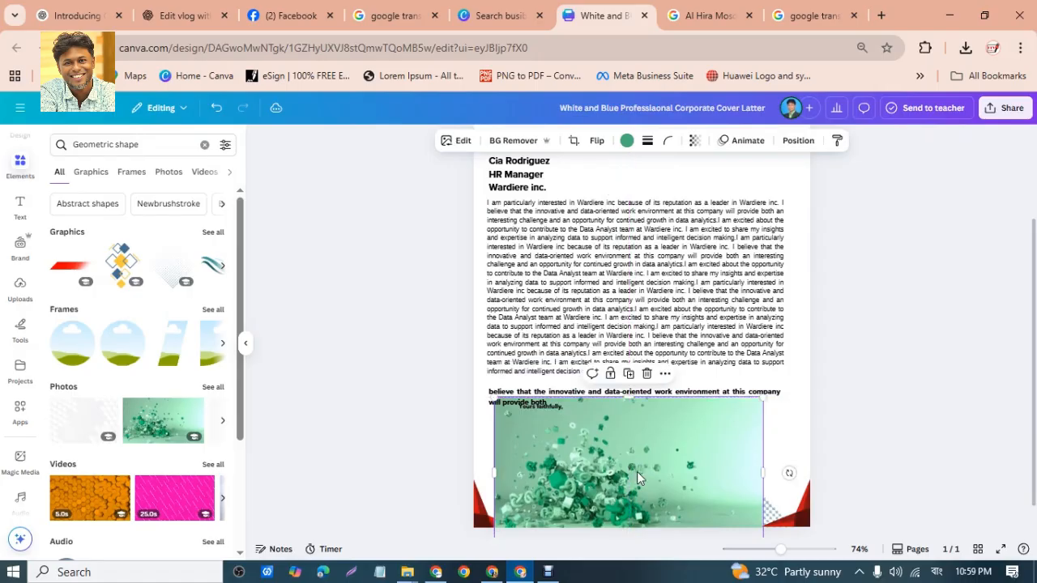
pyautogui.scroll(-1, 674, 452)
pyautogui.press('Delete')
# - Try applying the green geometric photo as the page background, and undo it
pyautogui.click(642, 466)
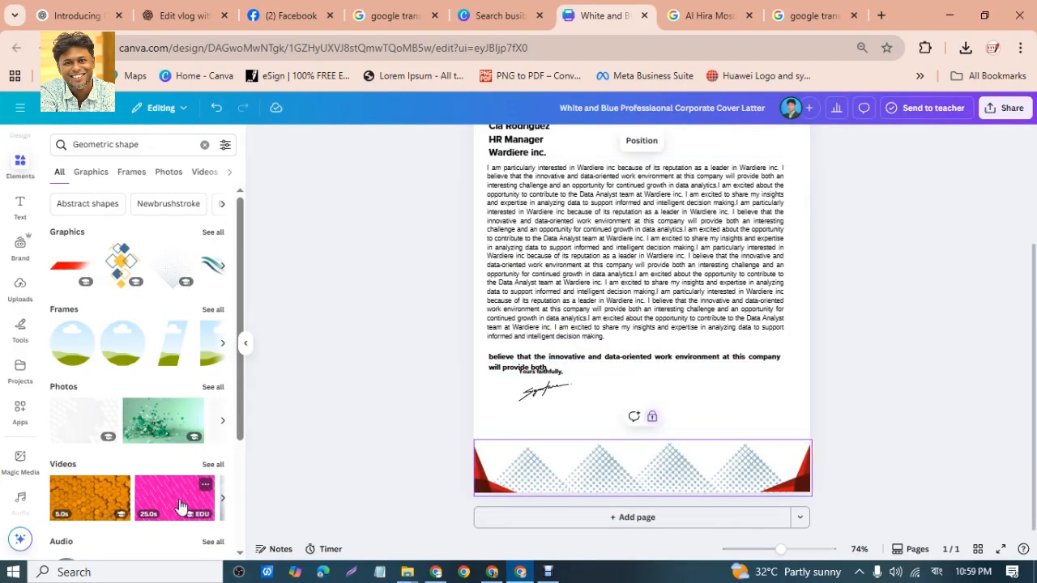
pyautogui.moveTo(174, 430); pyautogui.dragTo(535, 480)
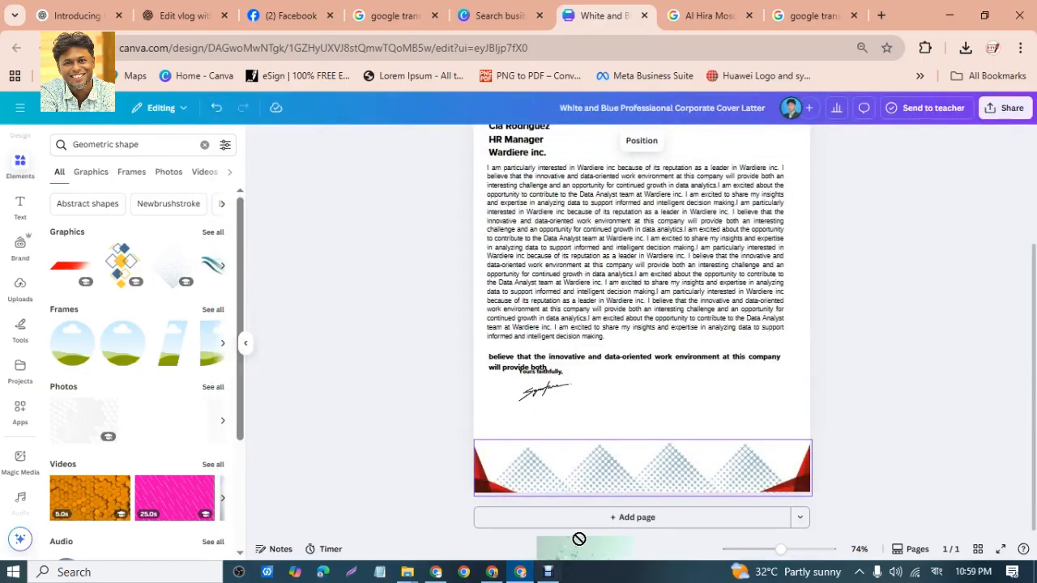
pyautogui.scroll(4, 616, 485)
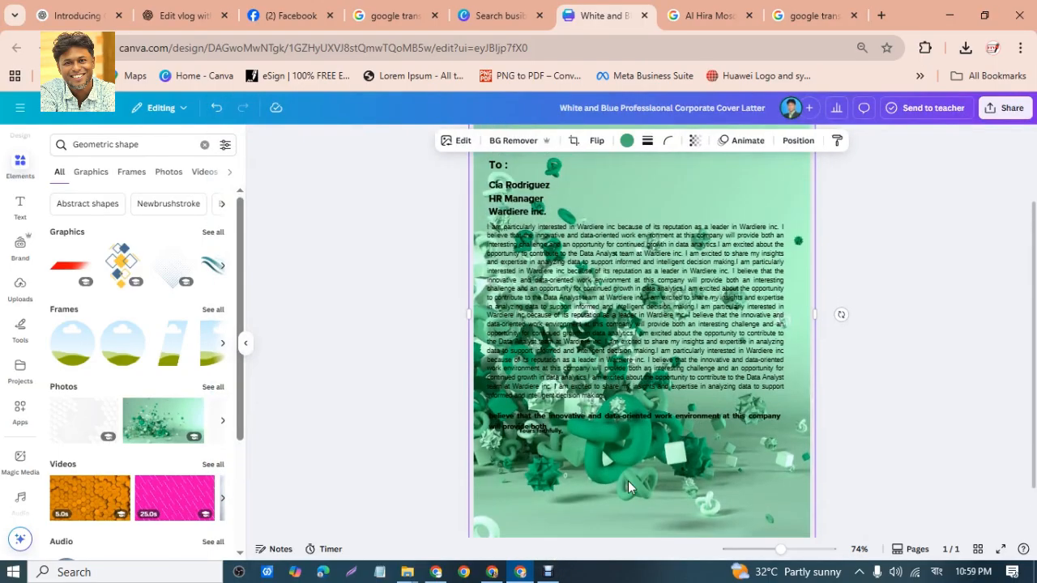
pyautogui.hotkey('ctrl', 'z')
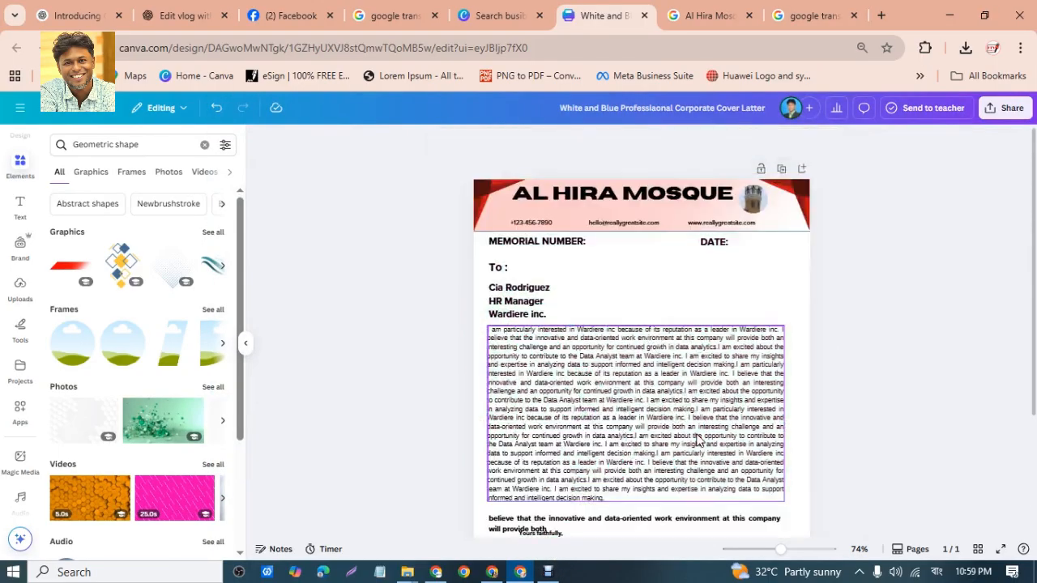
# - Move the row of dotted triangles up above the red footer corners, just below the signature
pyautogui.scroll(-4, 794, 375)
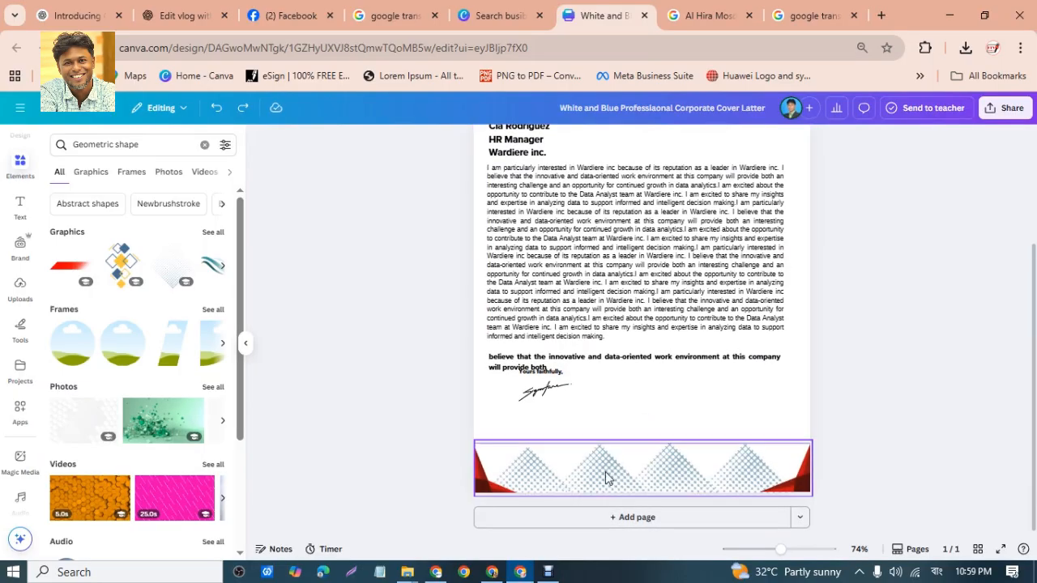
pyautogui.click(598, 439)
pyautogui.moveTo(598, 431); pyautogui.dragTo(602, 427)
pyautogui.click(331, 397)
pyautogui.scroll(2, 294, 248)
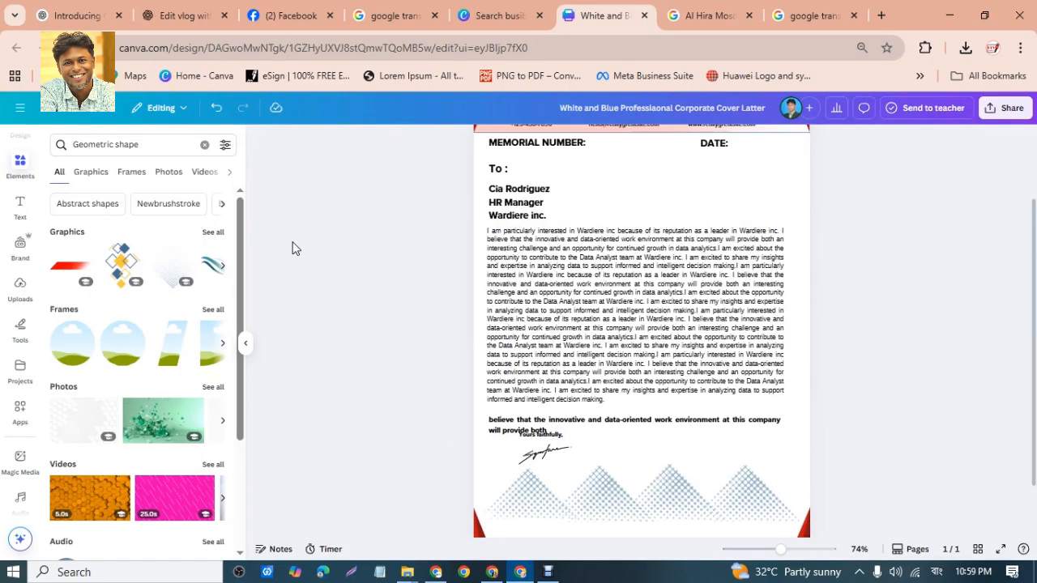
pyautogui.scroll(2, 567, 210)
pyautogui.scroll(-4, 813, 363)
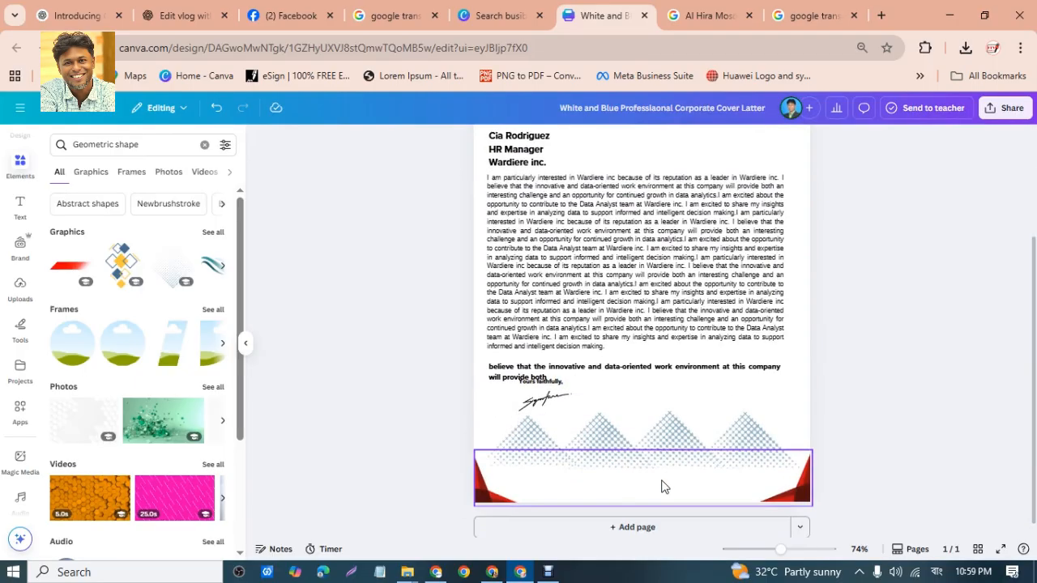
pyautogui.click(615, 441)
pyautogui.moveTo(616, 442)
pyautogui.mouseDown()
pyautogui.moveTo(615, 363)
pyautogui.moveTo(616, 432)
pyautogui.mouseUp()
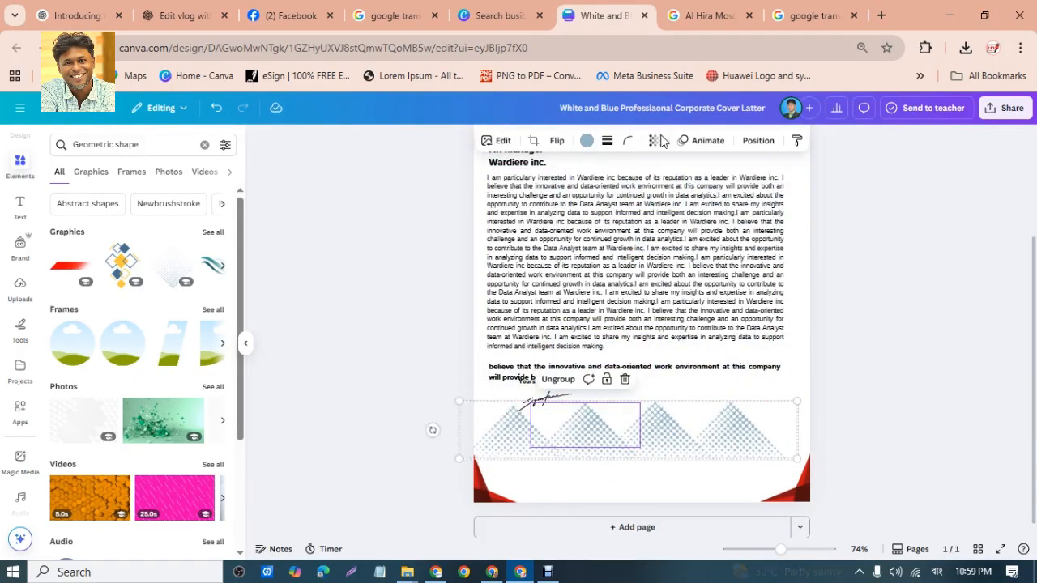
# - Recolor the second dotted triangle from the left bright red and the third one light turquoise
pyautogui.click(586, 141)
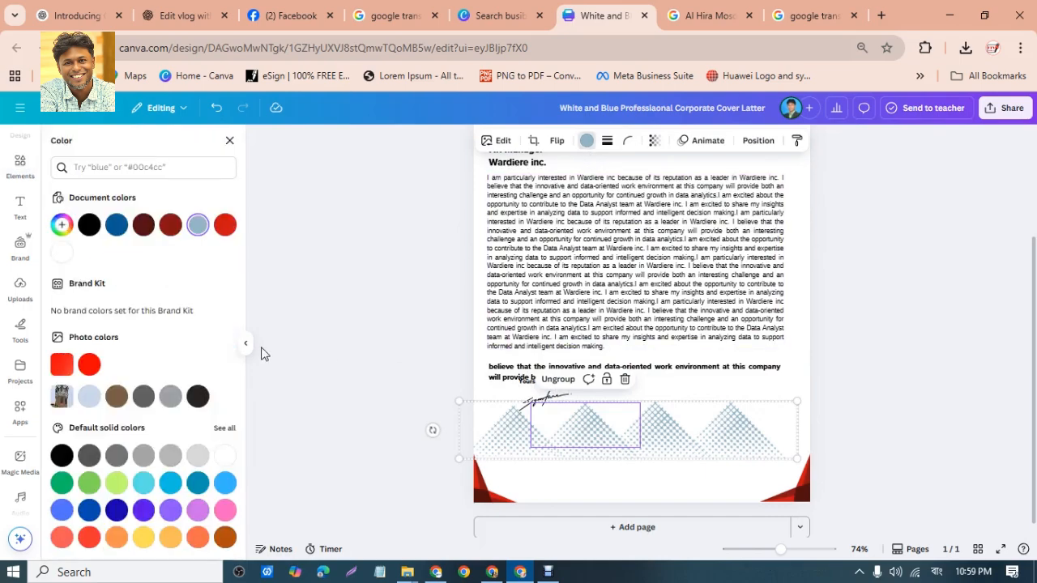
pyautogui.click(90, 366)
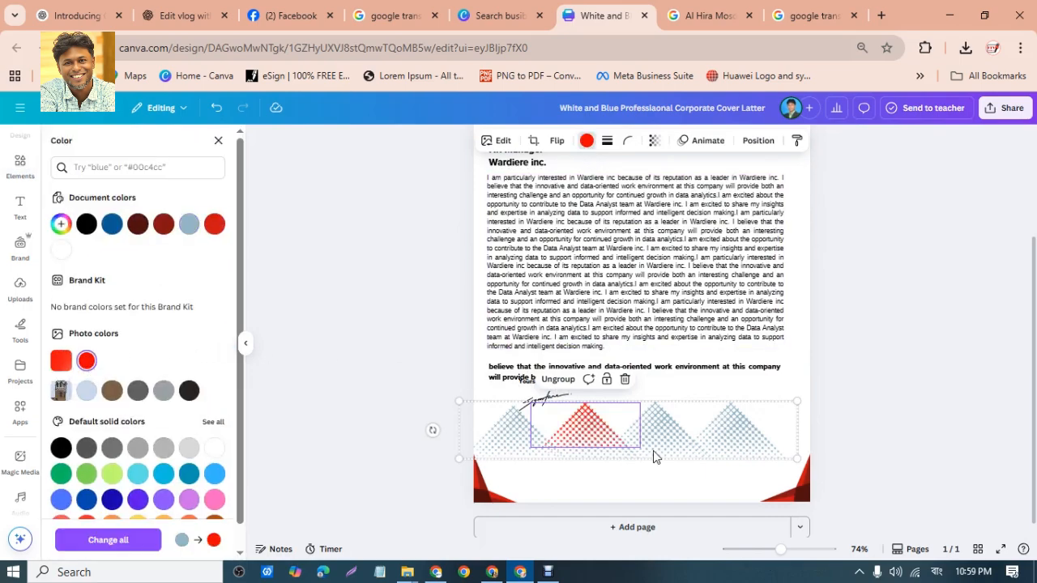
pyautogui.click(685, 451)
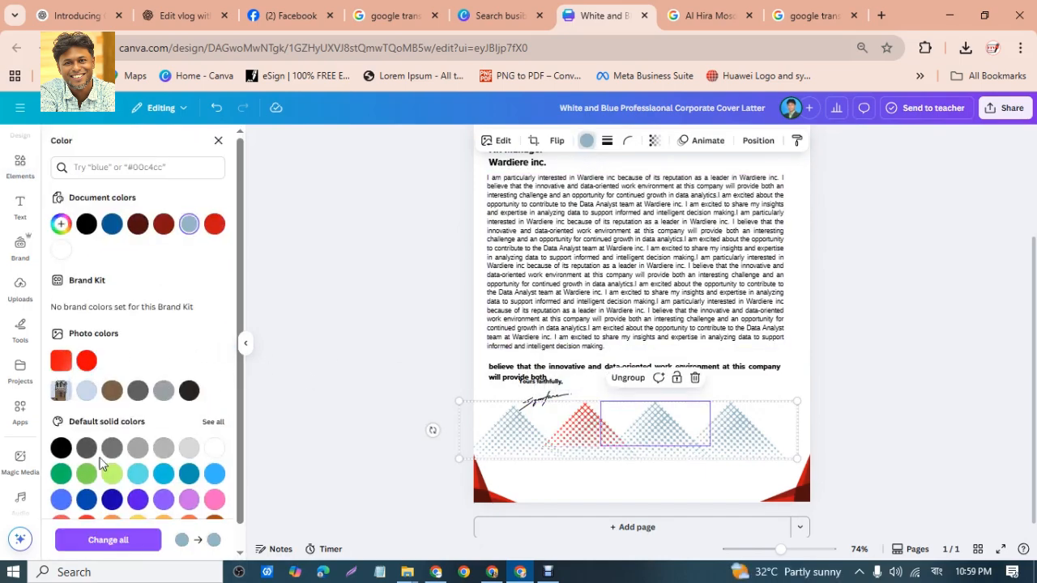
pyautogui.click(142, 476)
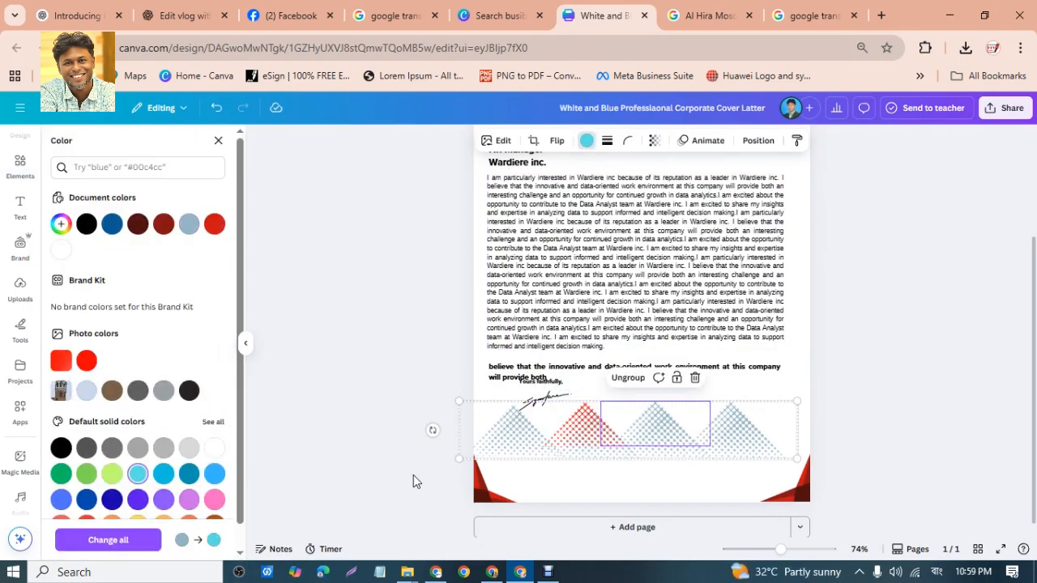
# - Recolor the fourth dotted triangle bright red and the first one vivid red (#C91414)
pyautogui.click(733, 433)
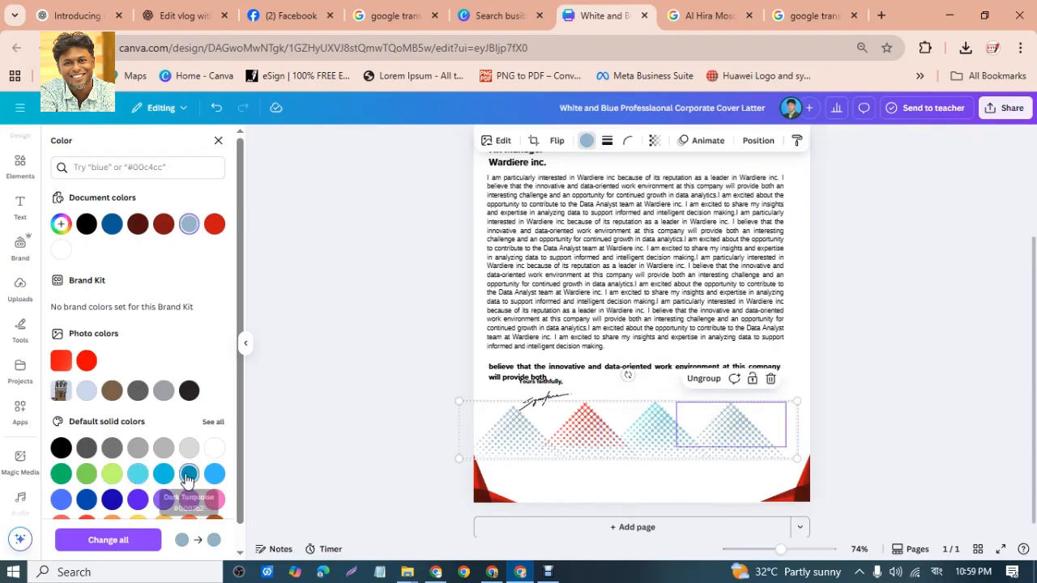
pyautogui.click(193, 478)
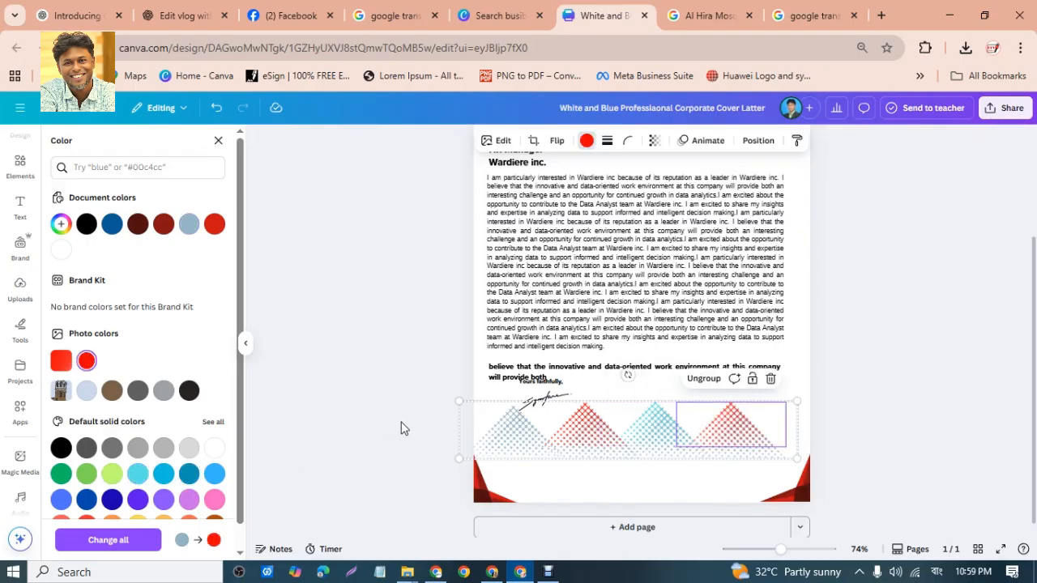
pyautogui.click(524, 437)
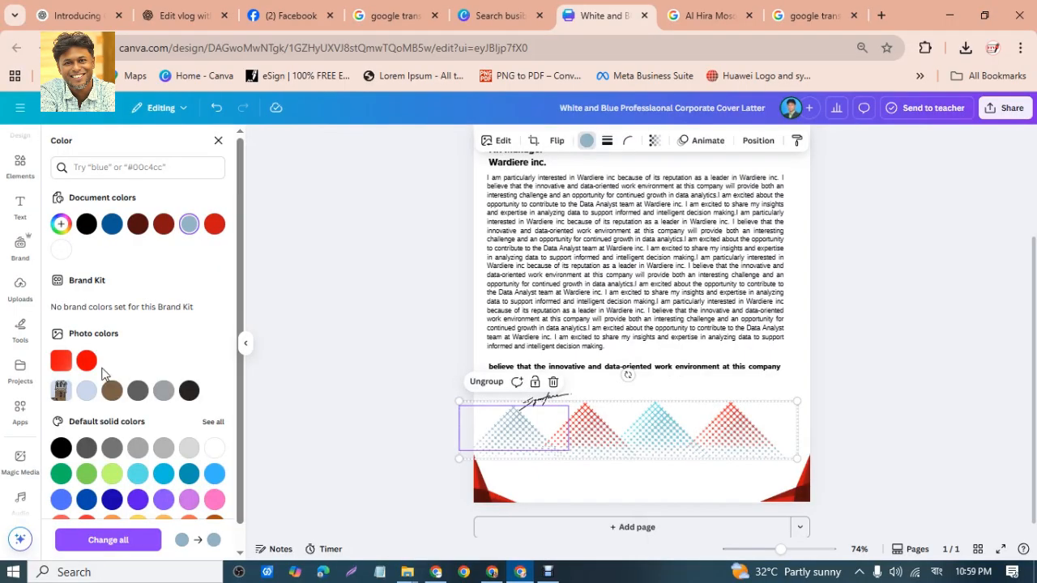
pyautogui.click(214, 227)
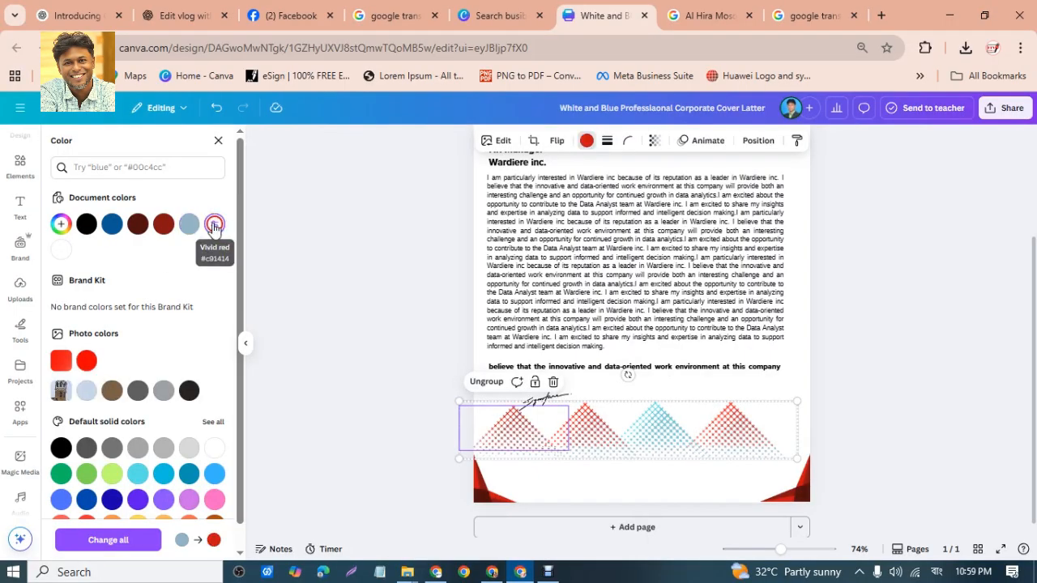
pyautogui.click(214, 229)
pyautogui.click(214, 230)
pyautogui.click(214, 227)
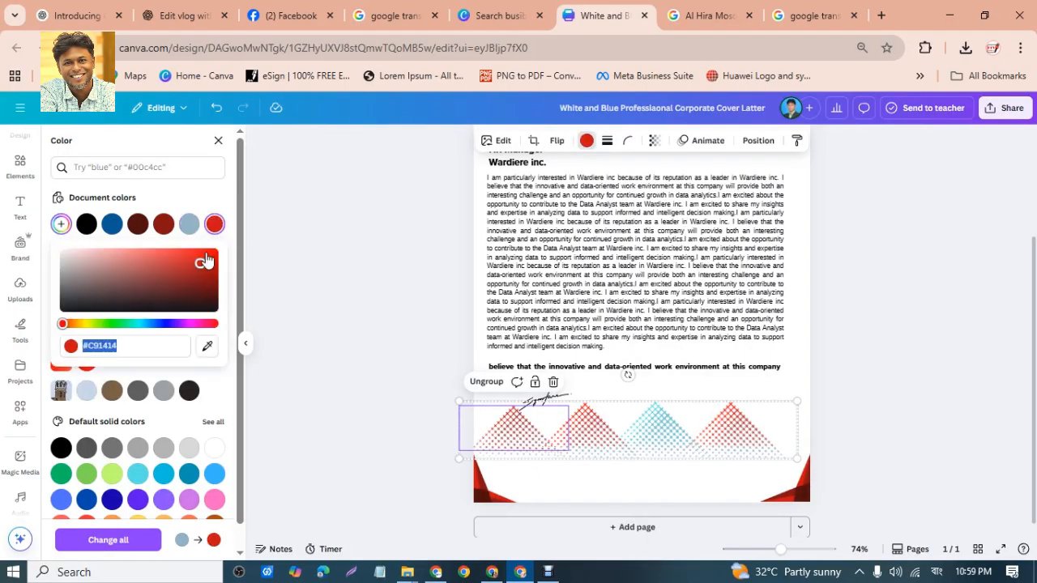
pyautogui.click(287, 262)
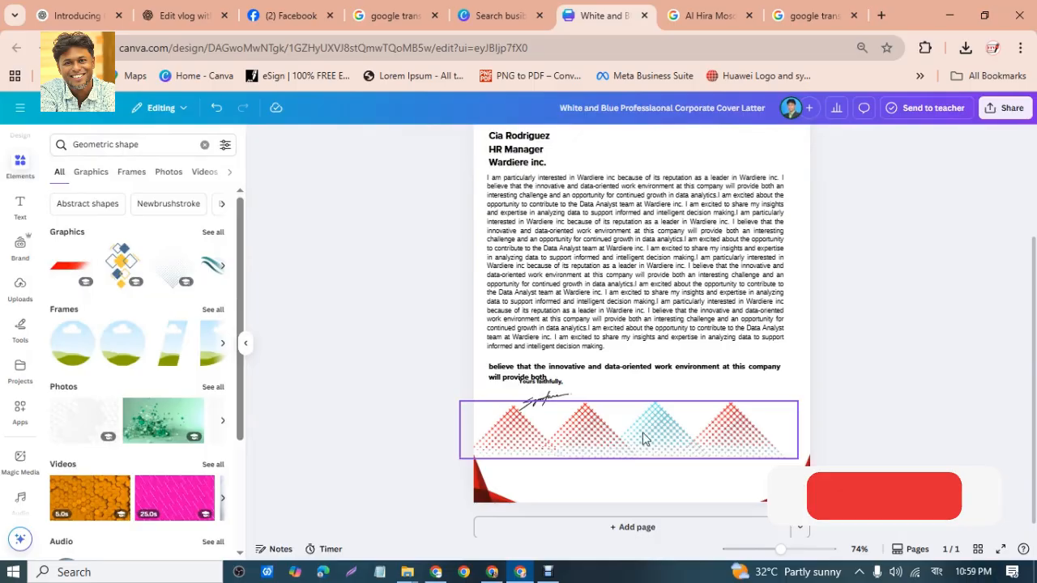
# - Undo the last recolor of the leftmost dotted triangle
pyautogui.click(643, 438)
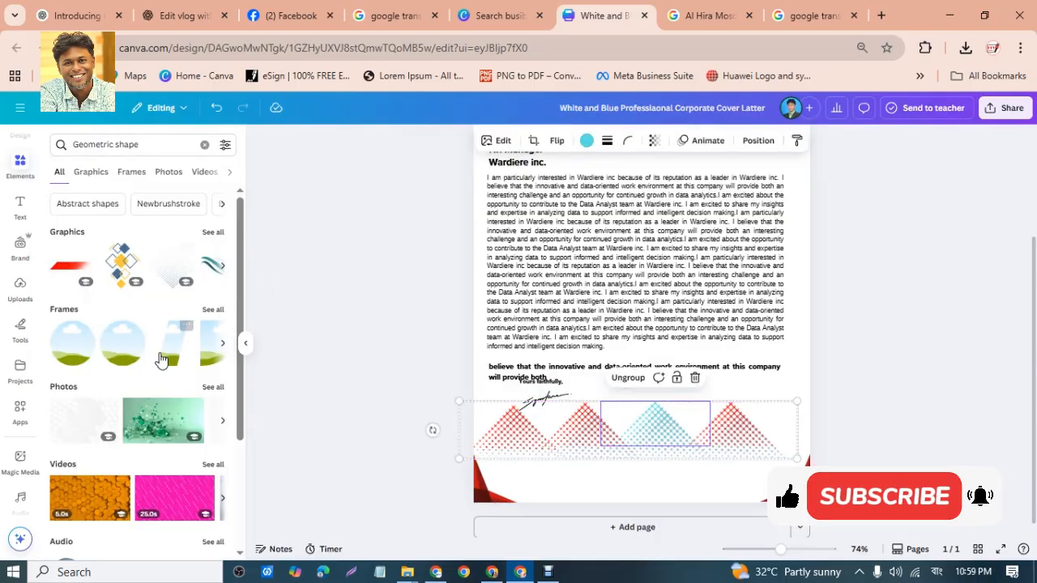
pyautogui.doubleClick(646, 437)
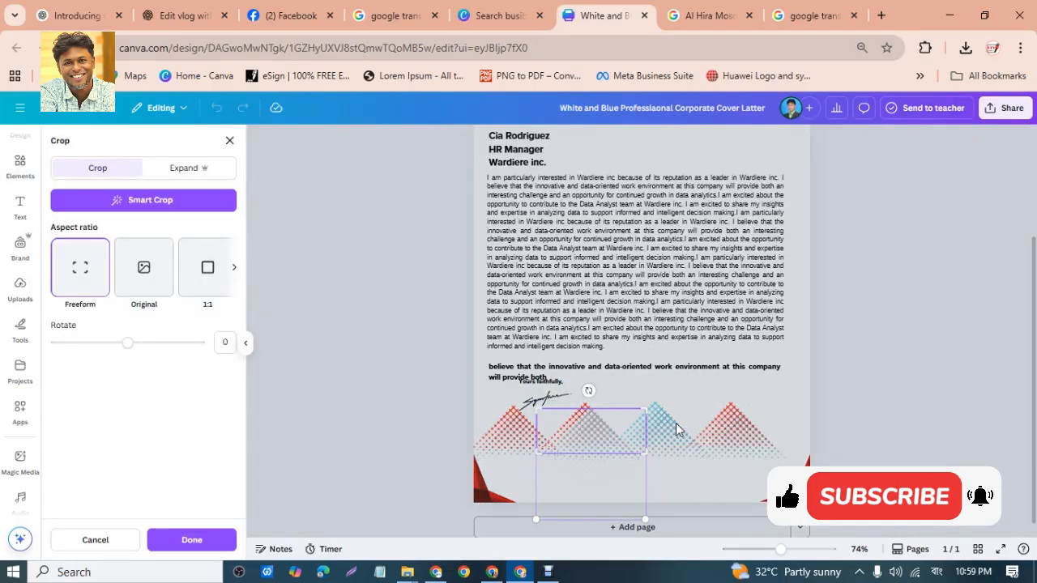
pyautogui.click(676, 423)
pyautogui.click(735, 431)
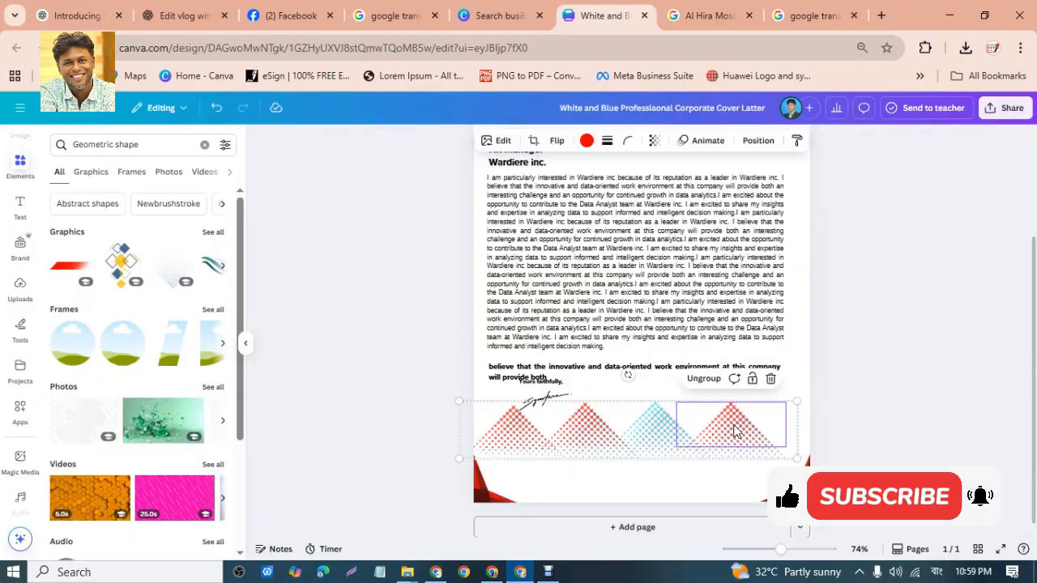
pyautogui.click(891, 427)
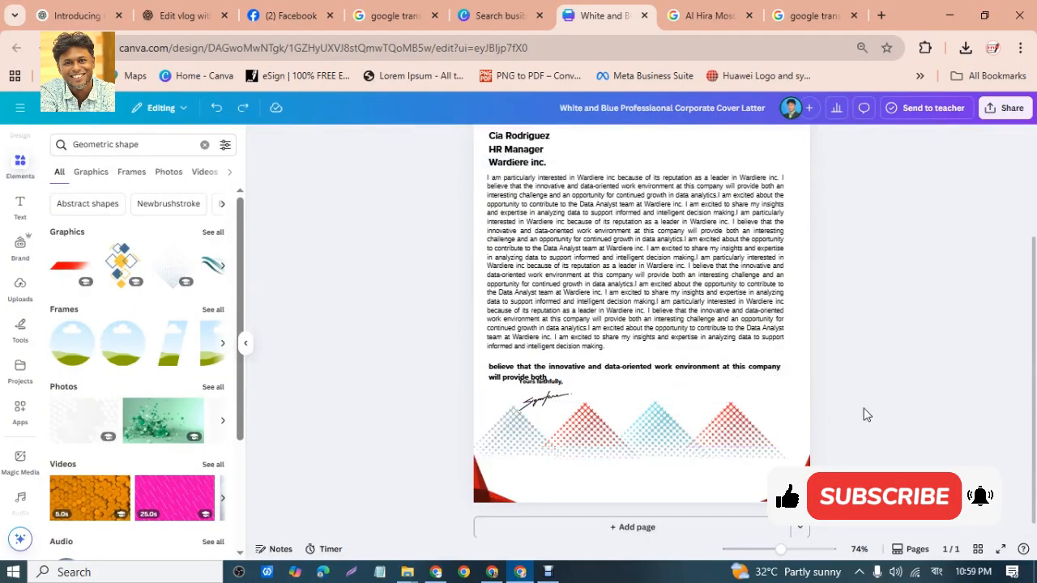
# - Move the row of dotted triangles down into the footer so it sits between the red corners
pyautogui.moveTo(741, 433); pyautogui.dragTo(752, 473)
pyautogui.click(875, 434)
pyautogui.hotkey('ctrl', '-')
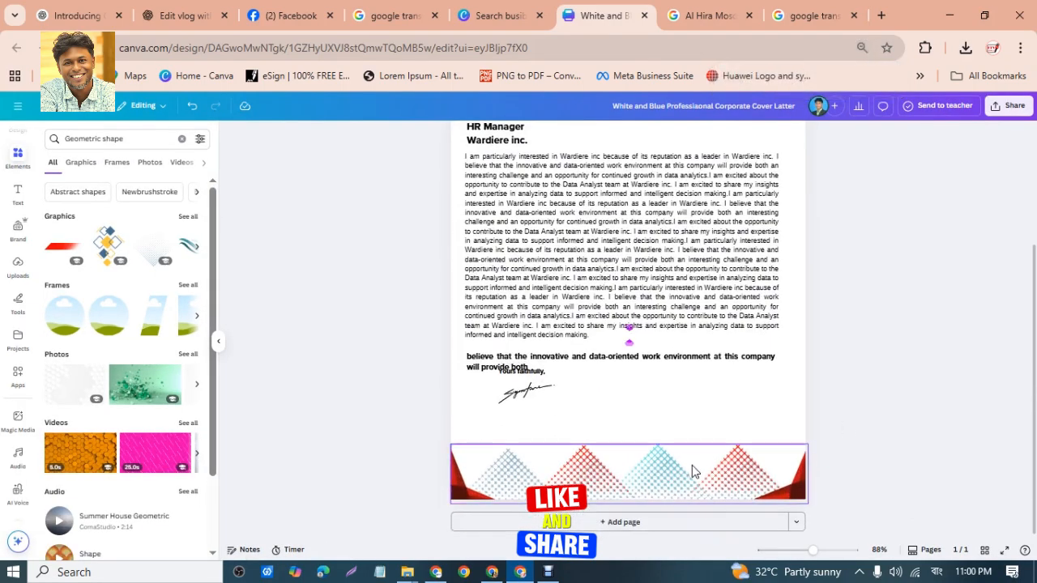
pyautogui.scroll(-3, 865, 393)
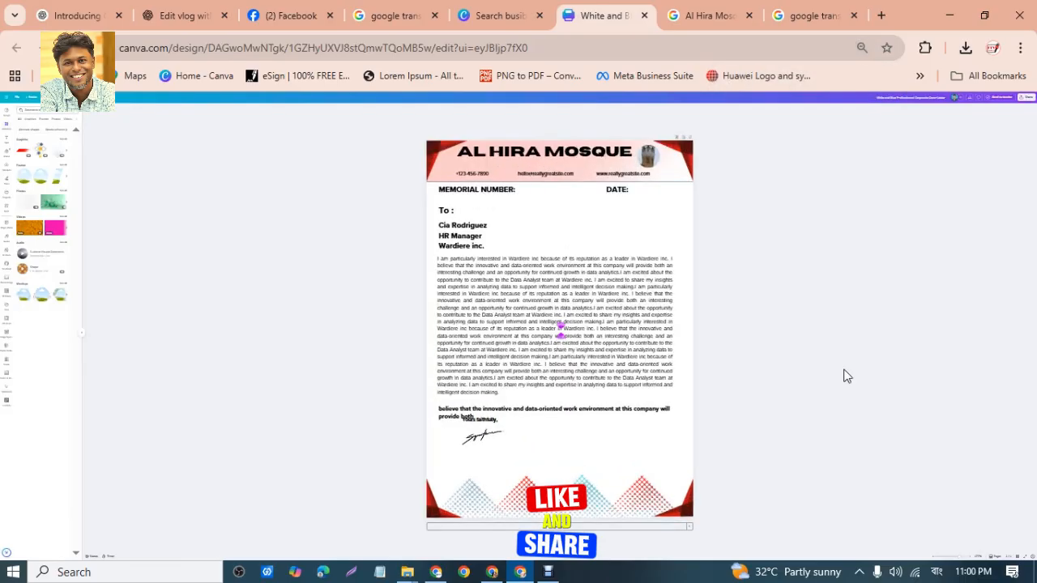
# - Move the "To :" recipient block slightly up, away from the body paragraph
pyautogui.click(570, 340)
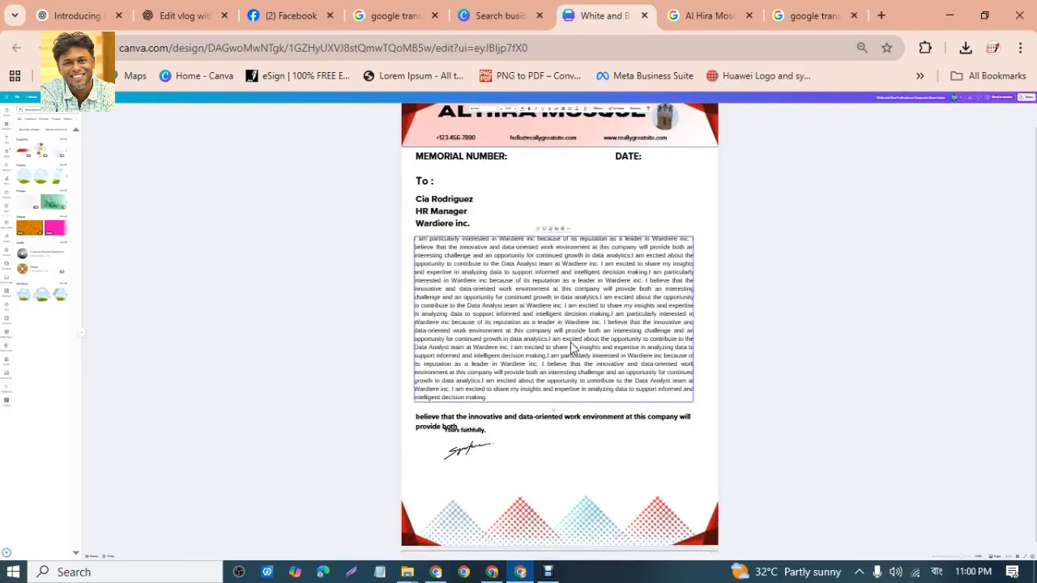
pyautogui.click(471, 225)
pyautogui.moveTo(472, 221)
pyautogui.mouseDown()
pyautogui.moveTo(481, 212)
pyautogui.moveTo(466, 207)
pyautogui.moveTo(470, 215)
pyautogui.mouseUp()
pyautogui.click(460, 253)
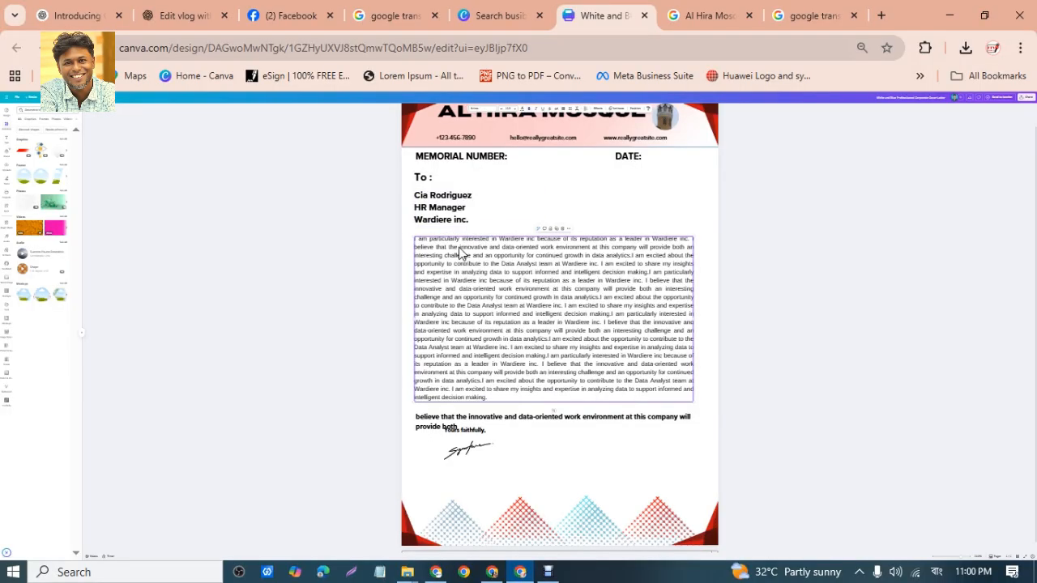
# - Move the signature down and to the left, just above the dotted triangles
pyautogui.click(487, 427)
pyautogui.moveTo(470, 444); pyautogui.dragTo(443, 462)
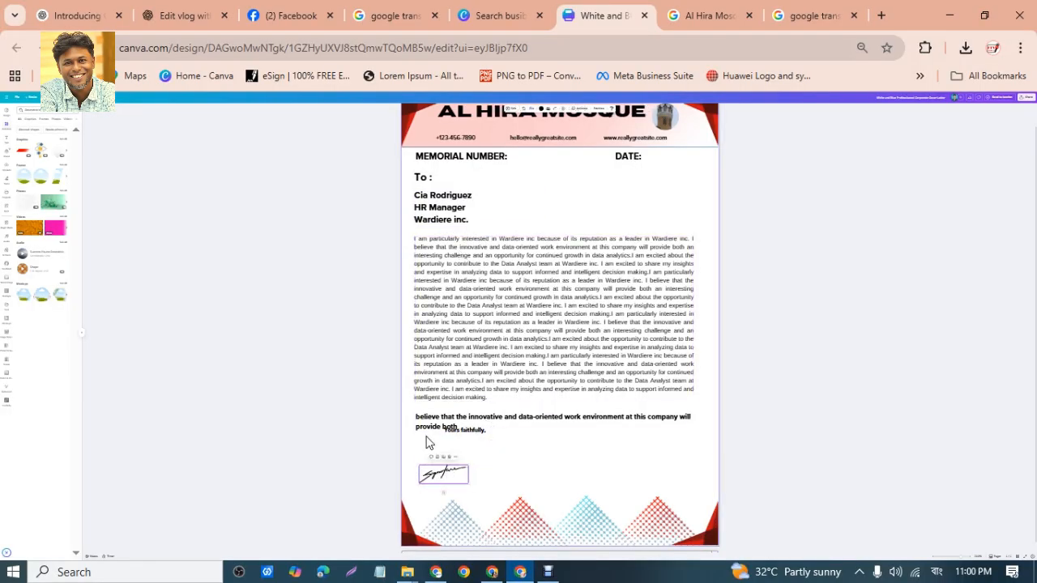
pyautogui.click(429, 442)
pyautogui.click(451, 209)
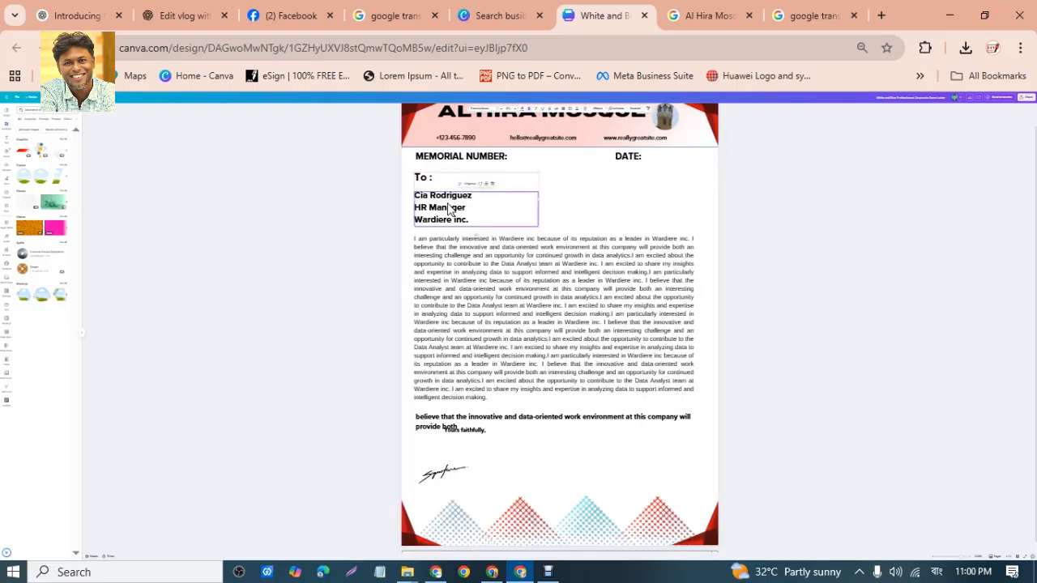
pyautogui.doubleClick(452, 197)
pyautogui.scroll(3, 502, 246)
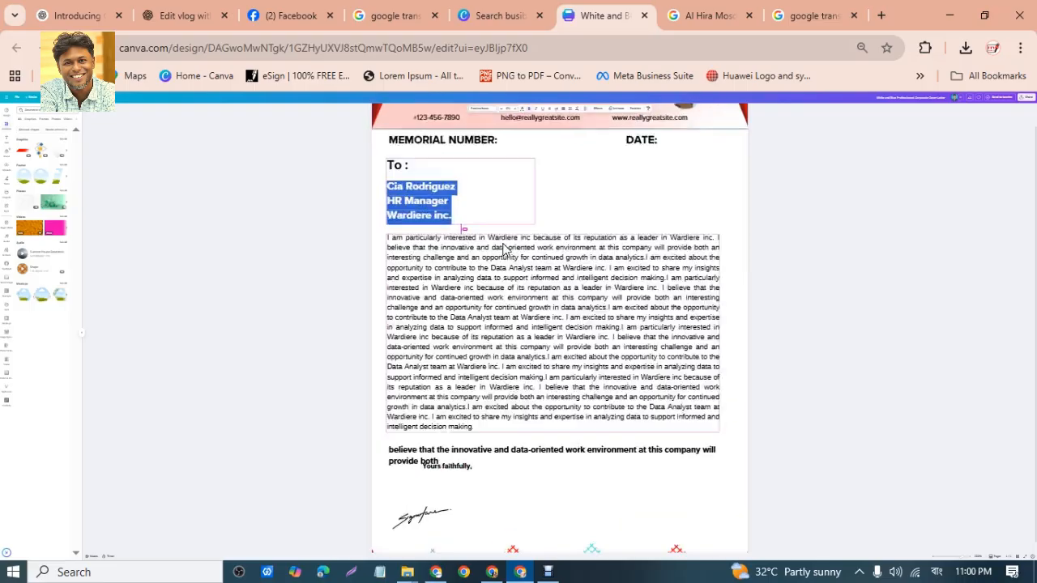
pyautogui.scroll(-2, 474, 373)
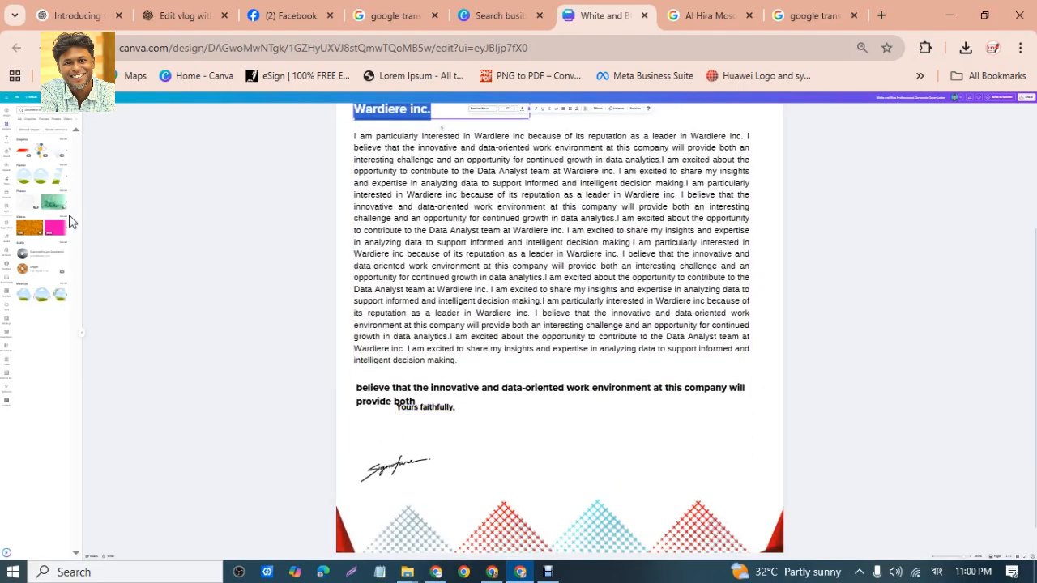
# - Add a subheading text box and place it below the "Yours faithfully," line
pyautogui.hotkey('ctrl', '+')
pyautogui.hotkey('ctrl', '+')
pyautogui.hotkey('ctrl', '+')
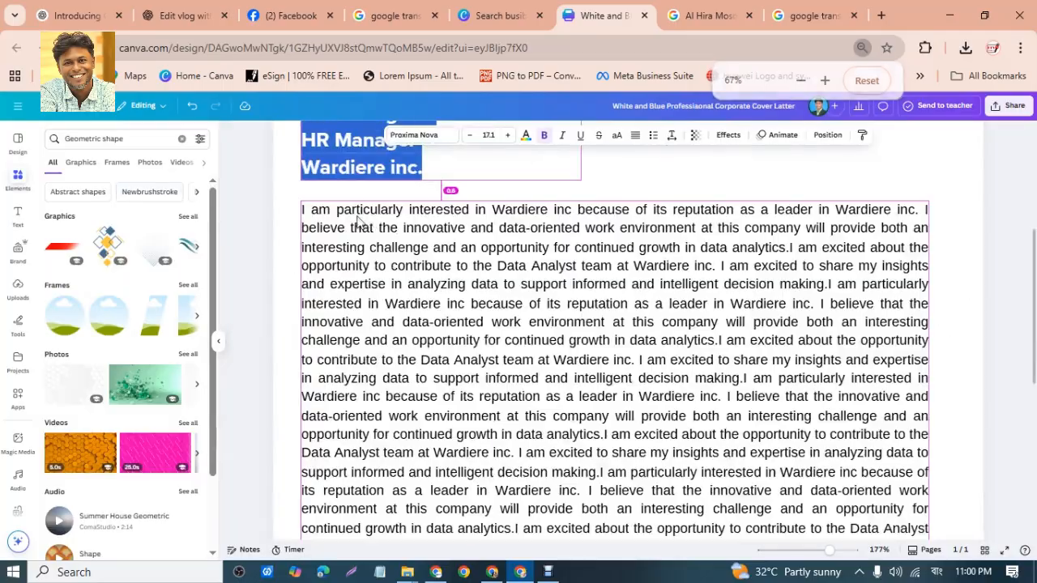
pyautogui.scroll(-2, 357, 217)
pyautogui.click(9, 216)
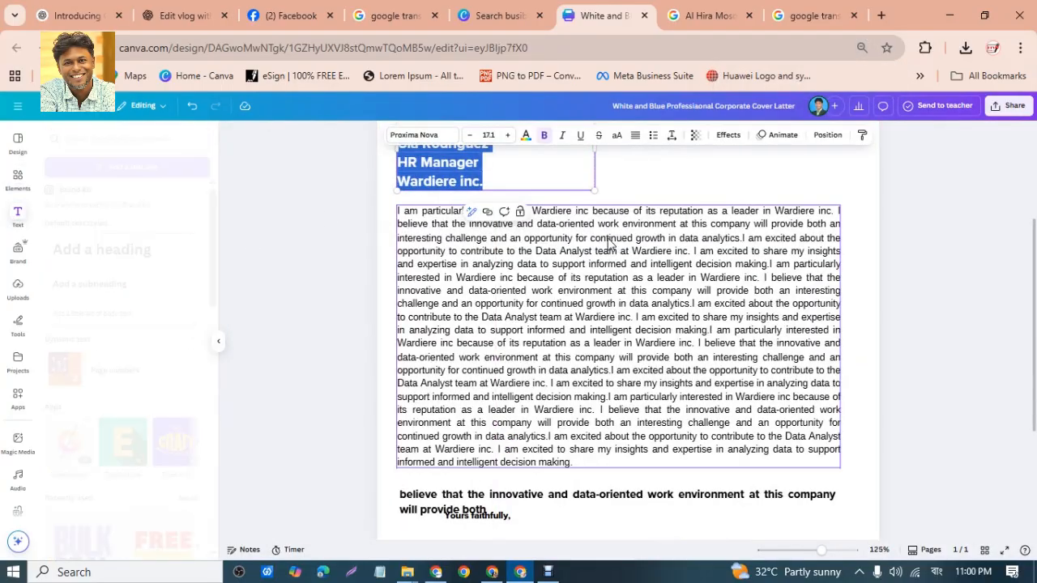
pyautogui.click(88, 287)
pyautogui.scroll(-3, 541, 223)
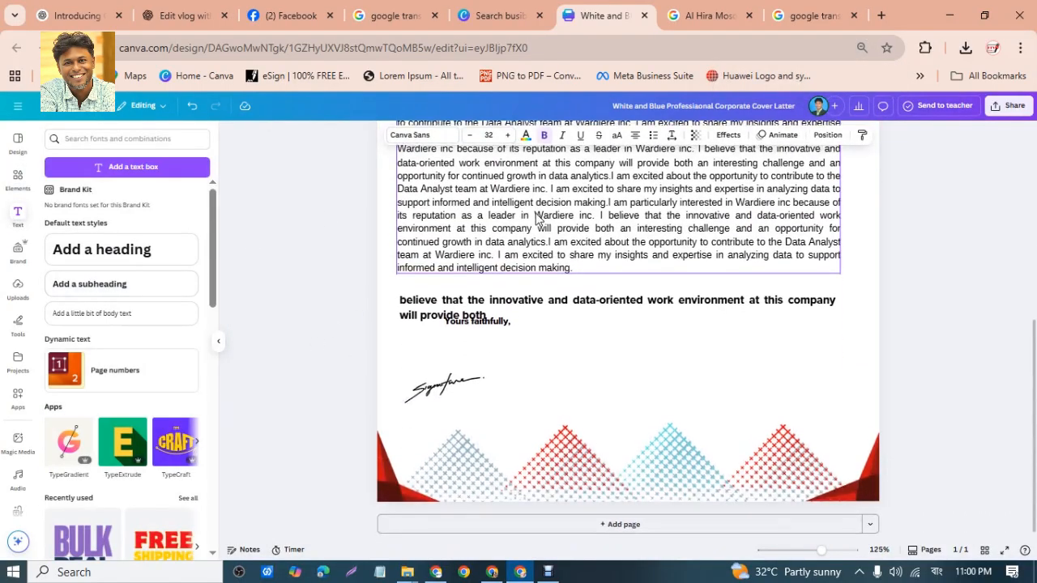
pyautogui.scroll(3, 539, 219)
pyautogui.click(611, 172)
pyautogui.moveTo(516, 221)
pyautogui.mouseDown()
pyautogui.moveTo(552, 455)
pyautogui.moveTo(552, 529)
pyautogui.moveTo(543, 378)
pyautogui.moveTo(541, 399)
pyautogui.mouseUp()
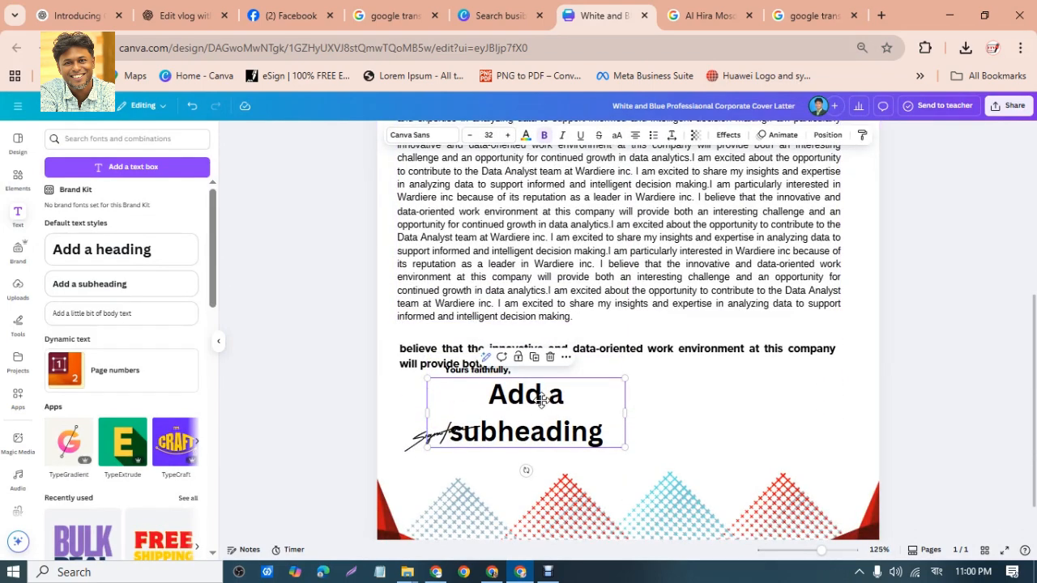
# - Switch the keyboard language to English (United States) and replace the subheading text with "sing"
pyautogui.doubleClick(541, 399)
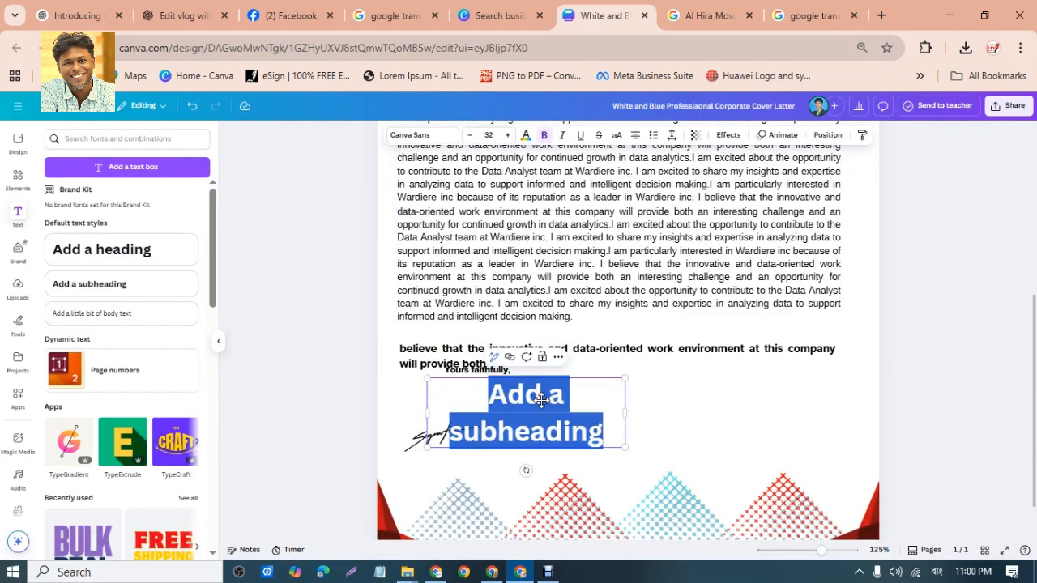
pyautogui.write('এক')
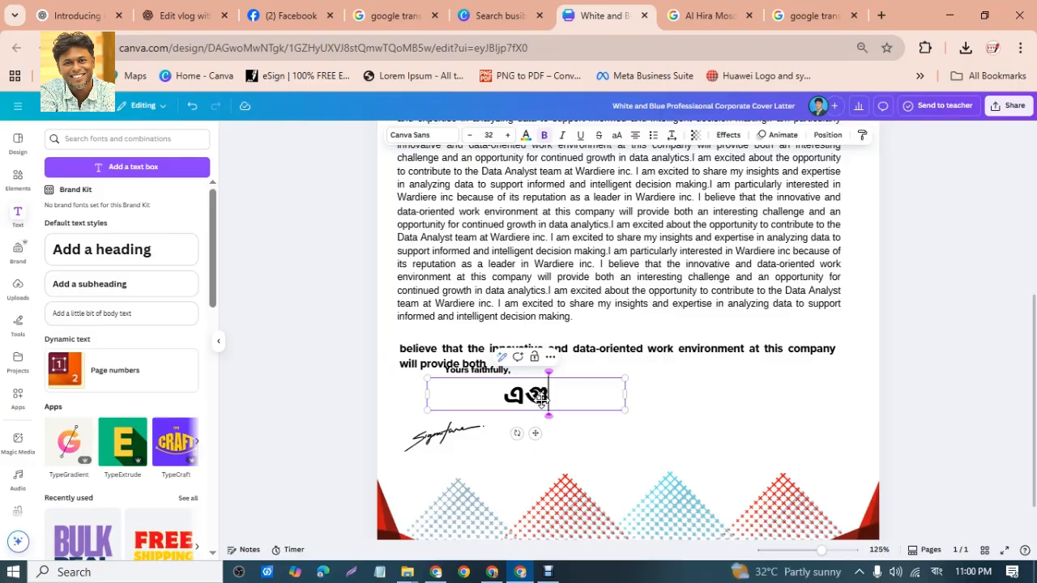
pyautogui.press('BackSpace')
pyautogui.press('BackSpace')
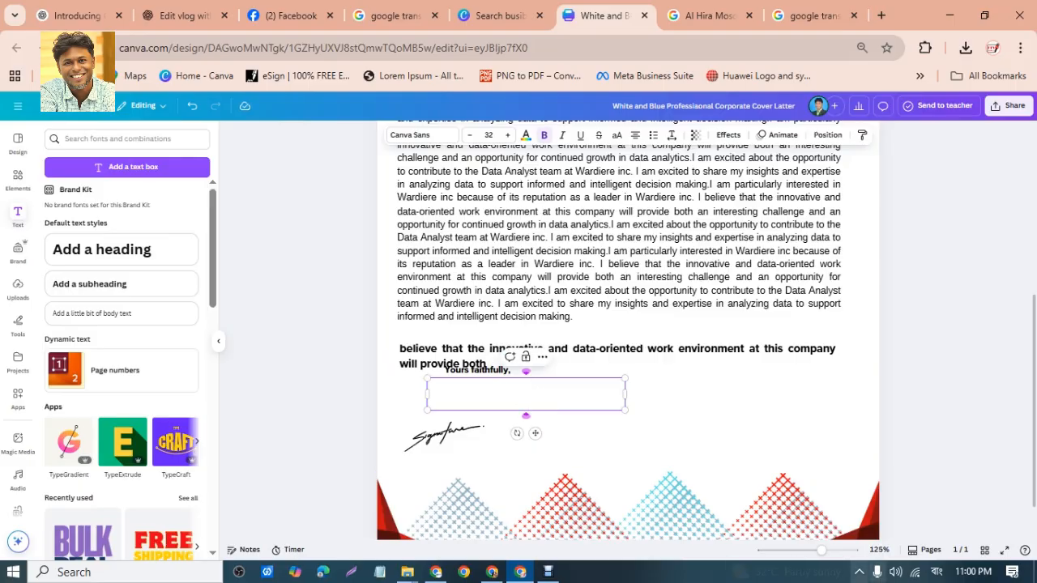
pyautogui.click(937, 573)
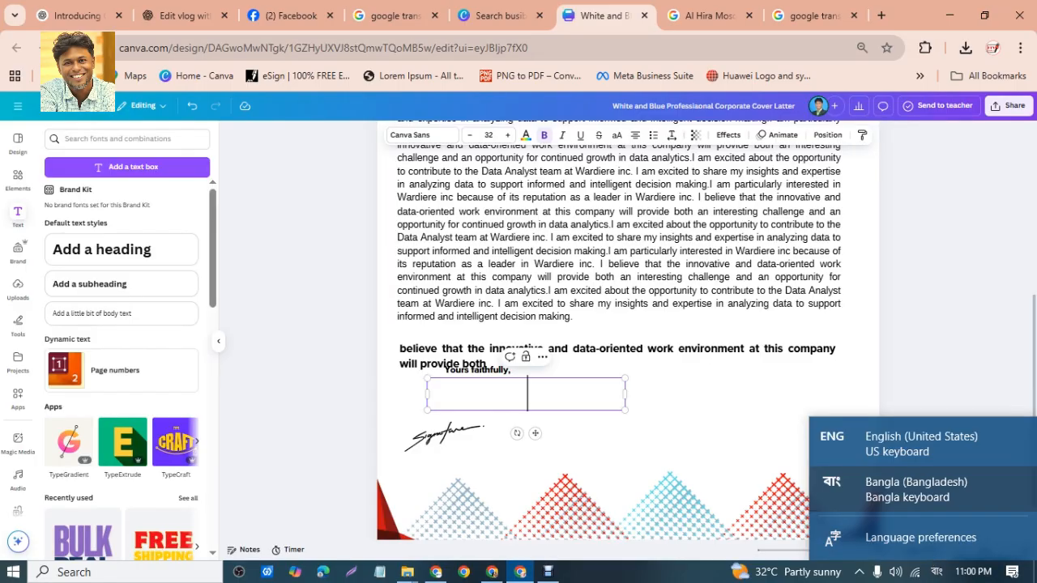
pyautogui.click(912, 436)
pyautogui.write('sing')
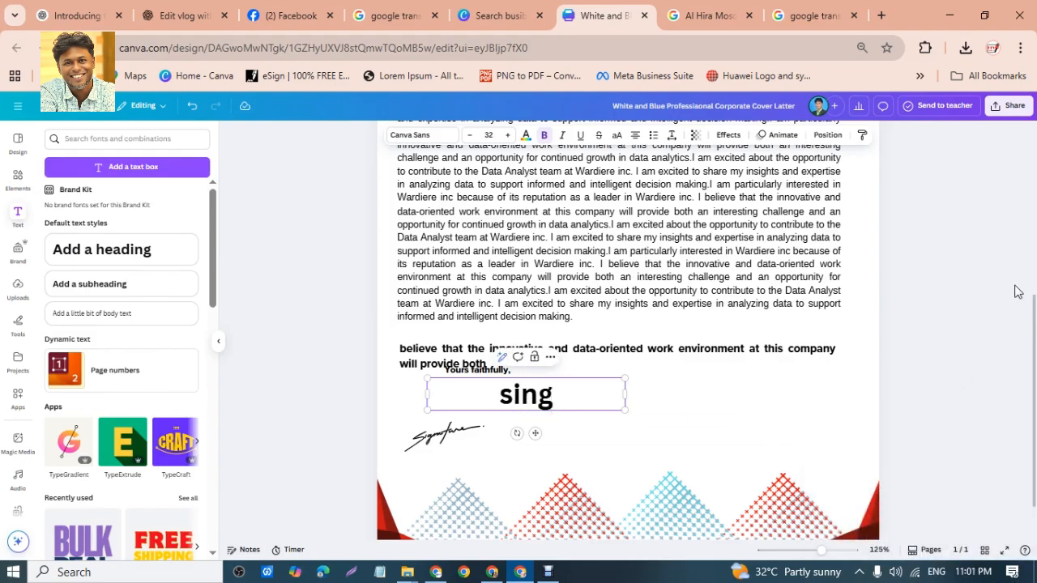
pyautogui.click(1016, 286)
# - Shrink the "sing" text to about size 18.2 and place it directly above the signature, with the signature shifted slightly down
pyautogui.click(561, 394)
pyautogui.moveTo(624, 411)
pyautogui.mouseDown()
pyautogui.moveTo(540, 397)
pyautogui.moveTo(468, 417)
pyautogui.moveTo(447, 463)
pyautogui.mouseUp()
pyautogui.click(466, 408)
pyautogui.moveTo(466, 413); pyautogui.dragTo(447, 422)
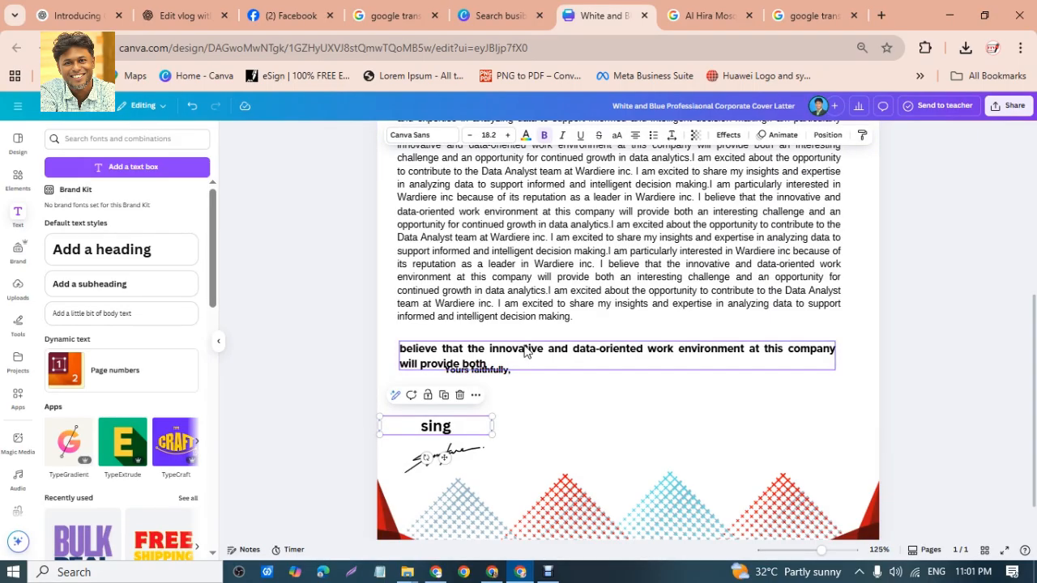
# - Delete the "Yours faithfully," text, then move the bold closing sentence down just above "sing" and widen it slightly
pyautogui.click(492, 371)
pyautogui.click(519, 358)
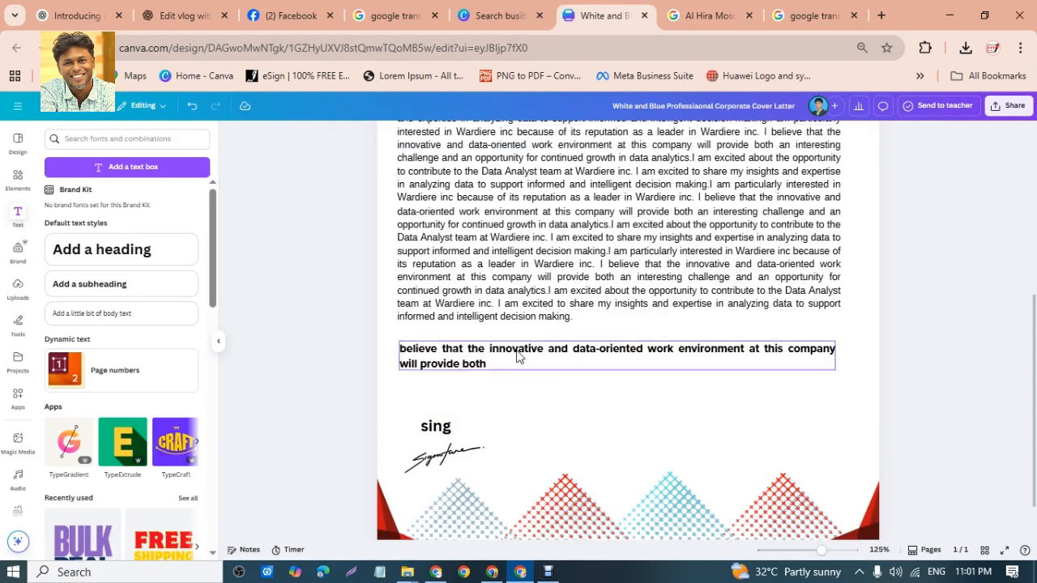
pyautogui.moveTo(518, 359); pyautogui.dragTo(517, 391)
pyautogui.moveTo(837, 382); pyautogui.dragTo(842, 382)
# - Shift the body paragraph slightly to the right and align the bold closing sentence with its left edge
pyautogui.click(818, 284)
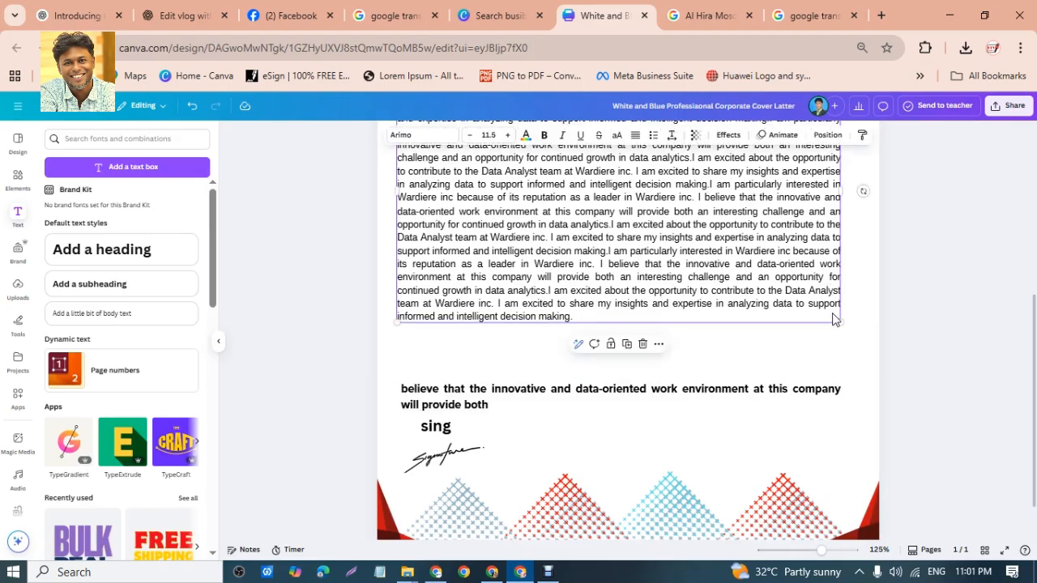
pyautogui.moveTo(841, 322)
pyautogui.mouseDown()
pyautogui.moveTo(843, 336)
pyautogui.moveTo(835, 324)
pyautogui.mouseUp()
pyautogui.moveTo(769, 288); pyautogui.dragTo(781, 288)
pyautogui.click(784, 391)
pyautogui.moveTo(818, 405); pyautogui.dragTo(823, 384)
# - Align the recipient block with the body paragraph's left edge and nudge the "MEMORIAL NUMBER:" line to match
pyautogui.scroll(6, 440, 308)
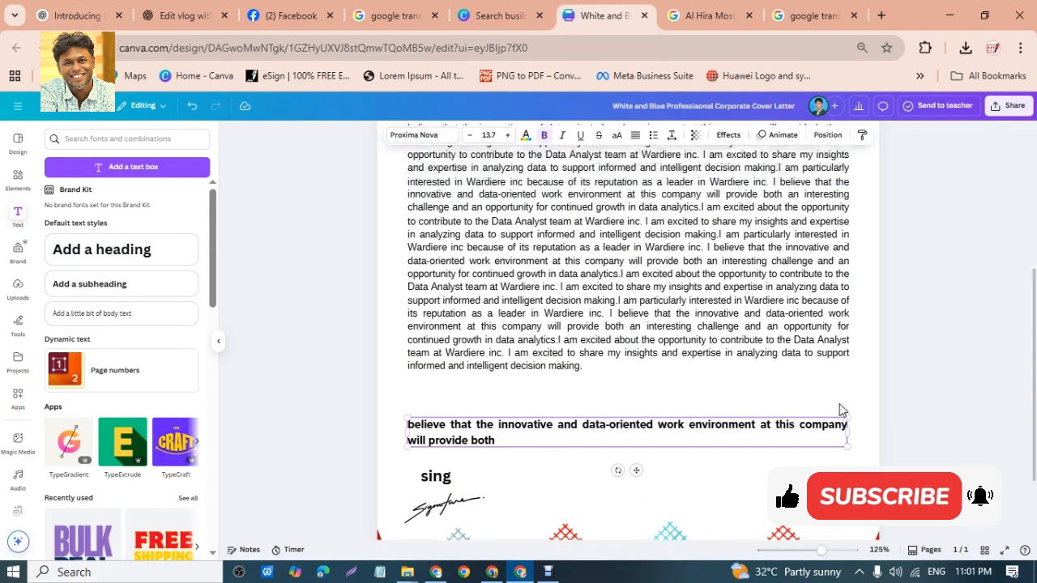
pyautogui.moveTo(440, 308); pyautogui.dragTo(449, 297)
pyautogui.moveTo(425, 240); pyautogui.dragTo(428, 237)
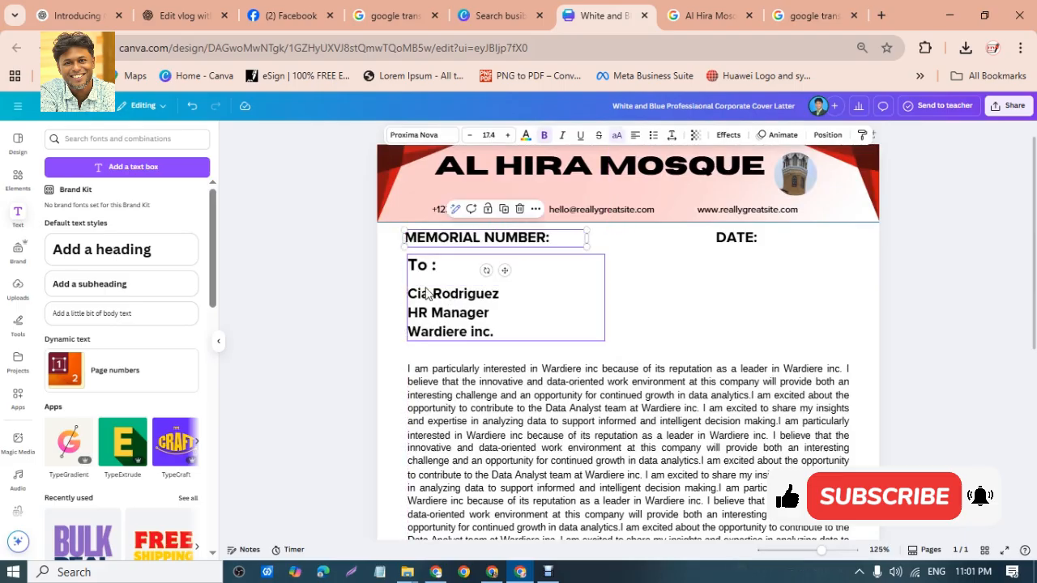
pyautogui.click(412, 357)
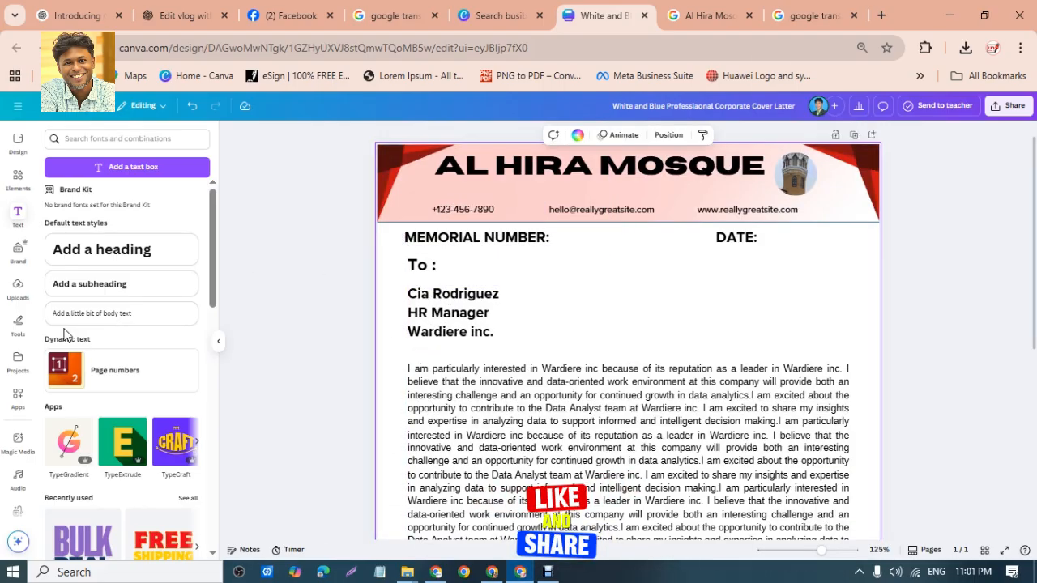
# - Add a heading reading "Sir", shrink it to about size 15.4 and place it between the recipient block and the body paragraph
pyautogui.click(68, 260)
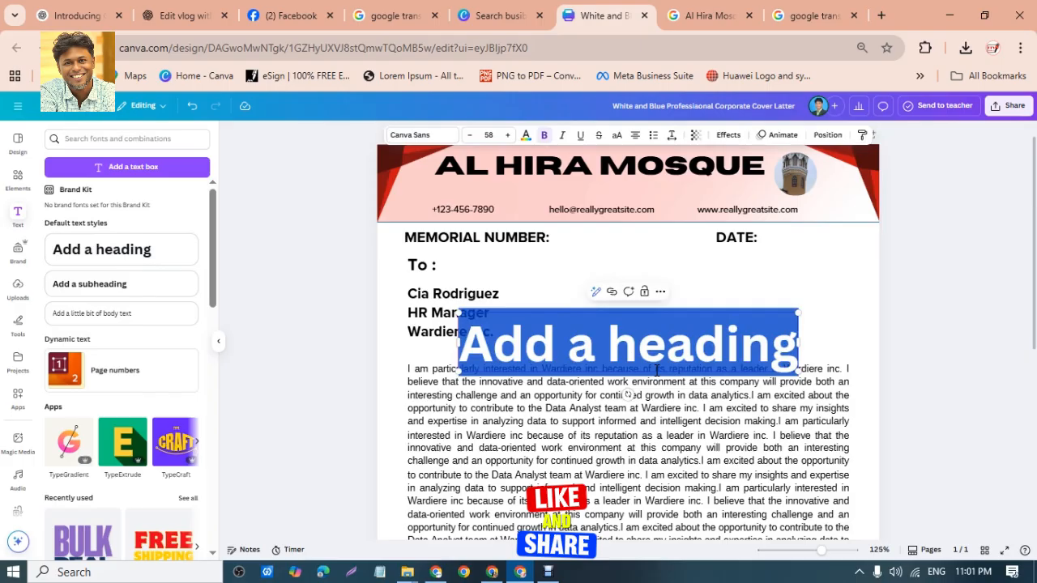
pyautogui.write('Sir')
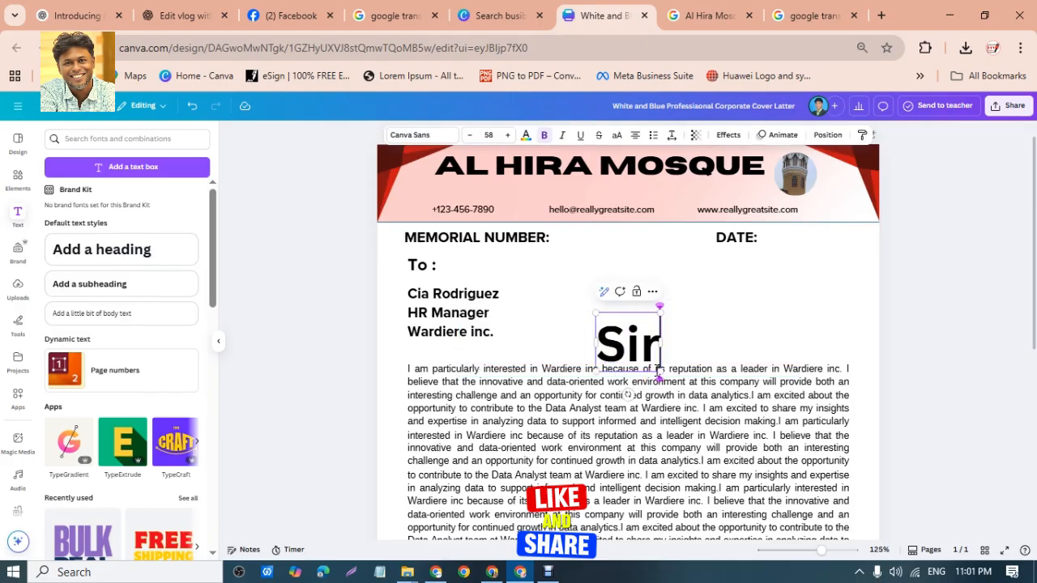
pyautogui.moveTo(660, 313); pyautogui.dragTo(415, 349)
# - Indent the first line of the body paragraph and nudge "Sir" down to sit just above it
pyautogui.click(409, 372)
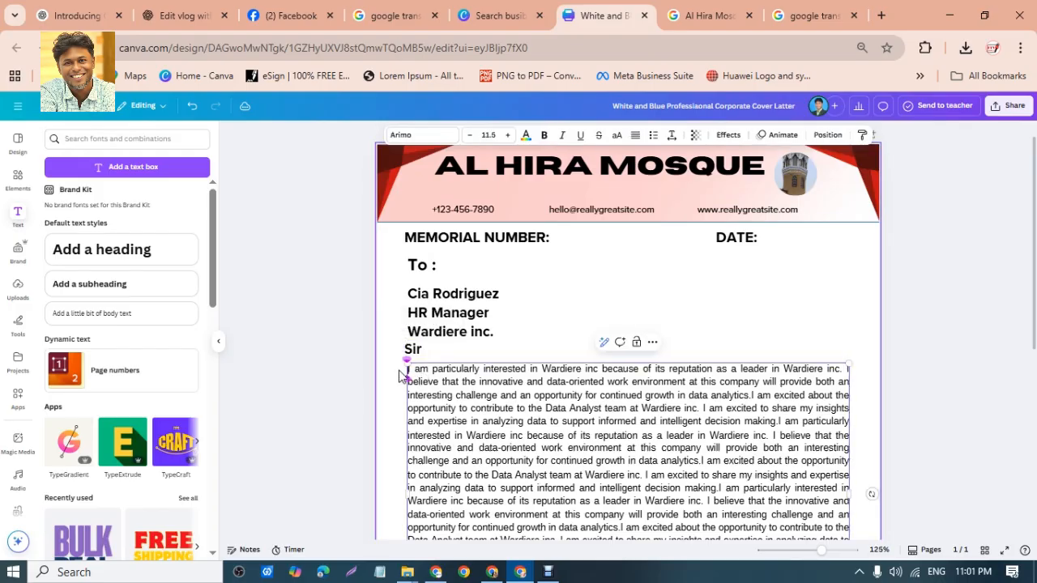
pyautogui.click(409, 373)
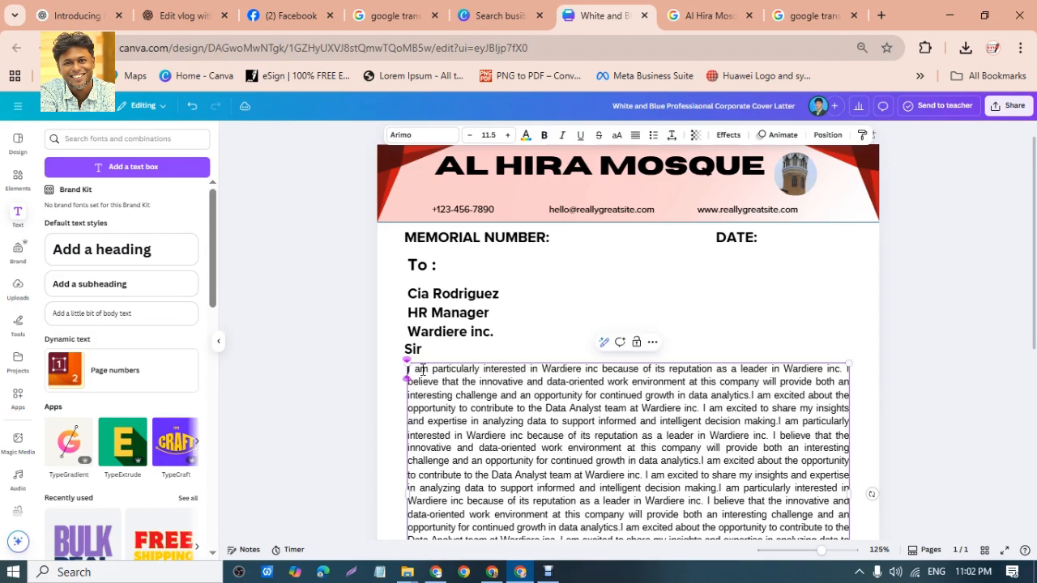
pyautogui.click(421, 369)
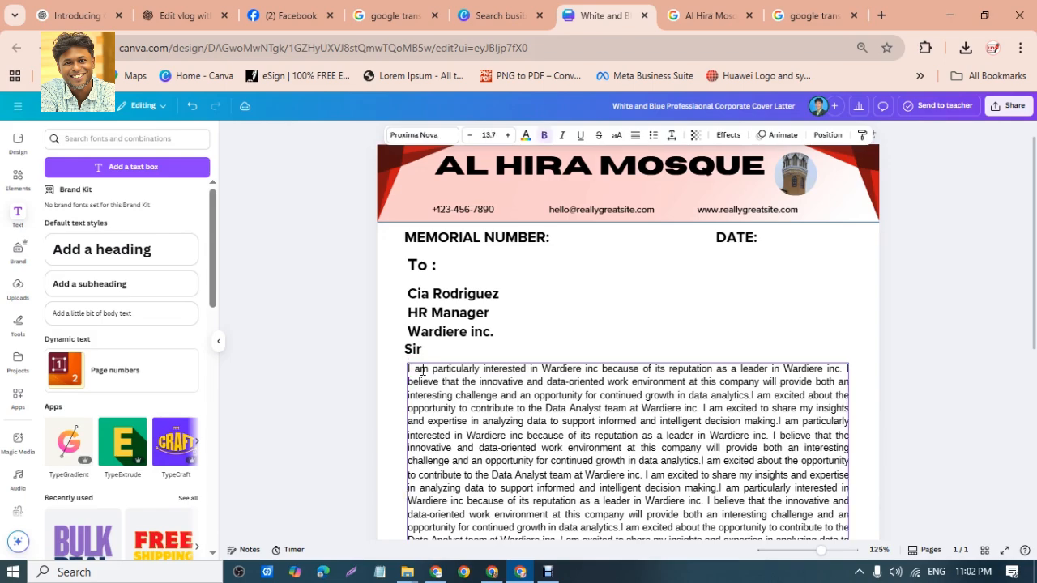
pyautogui.click(423, 371)
pyautogui.click(420, 370)
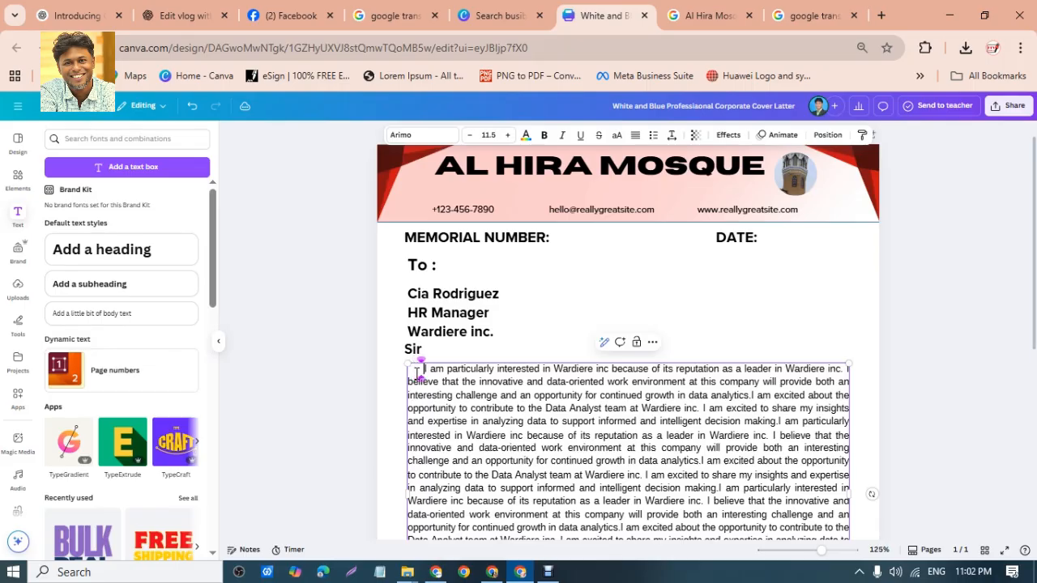
pyautogui.click(413, 350)
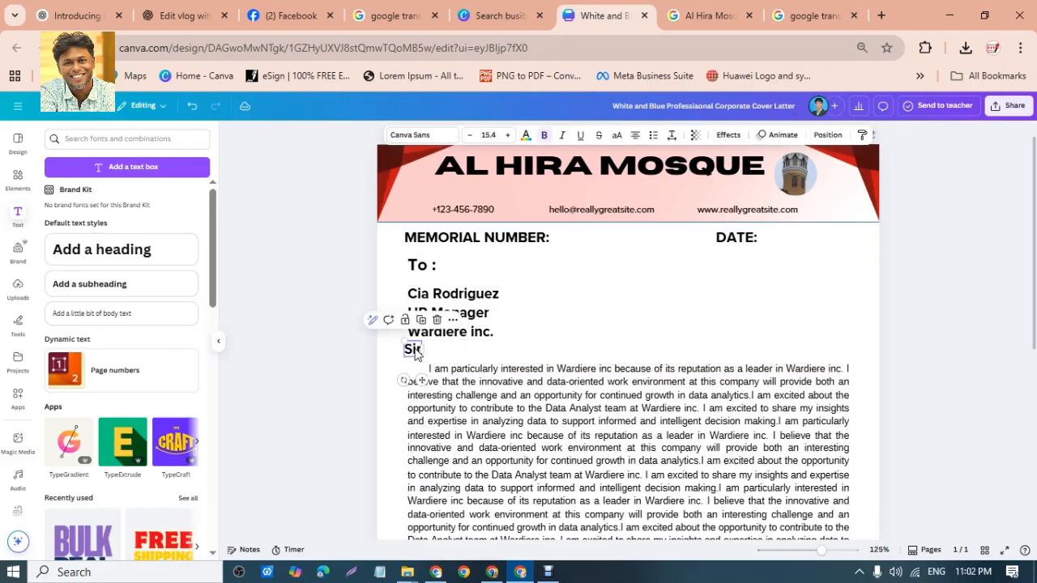
pyautogui.moveTo(416, 356); pyautogui.dragTo(415, 362)
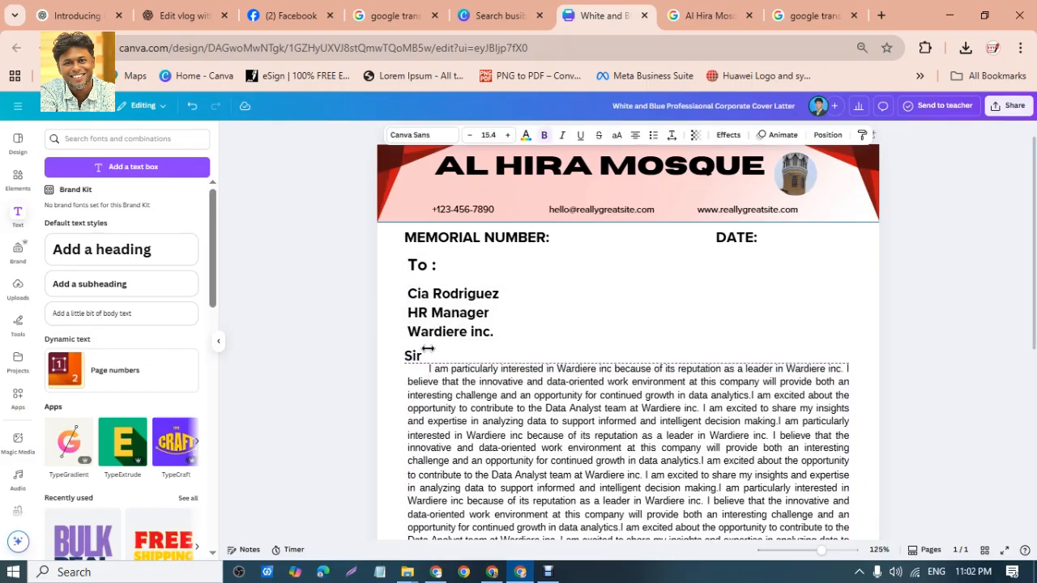
# - Change the recipient block's text alignment to justified
pyautogui.click(310, 324)
pyautogui.click(441, 288)
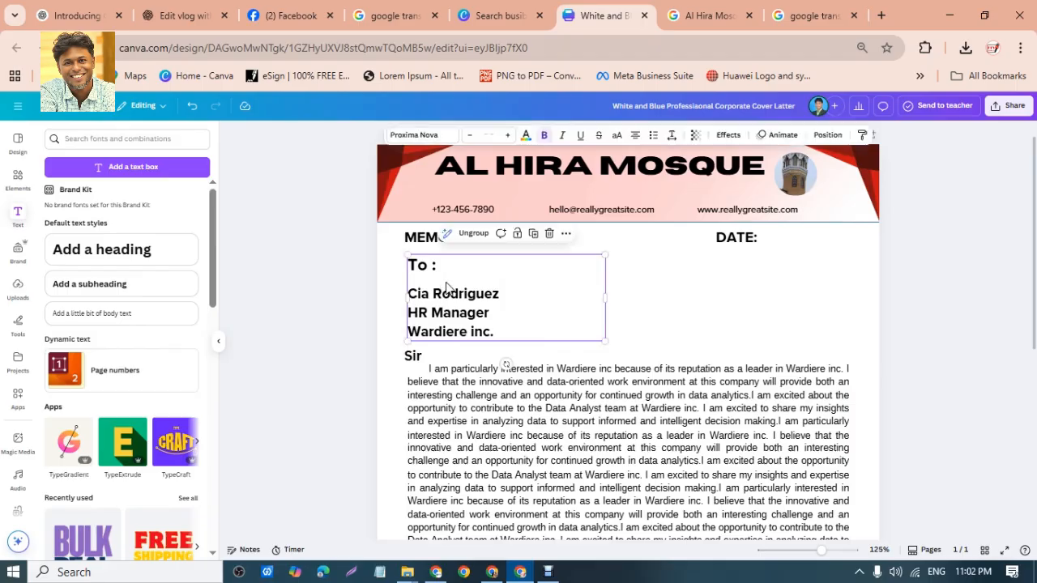
pyautogui.click(636, 138)
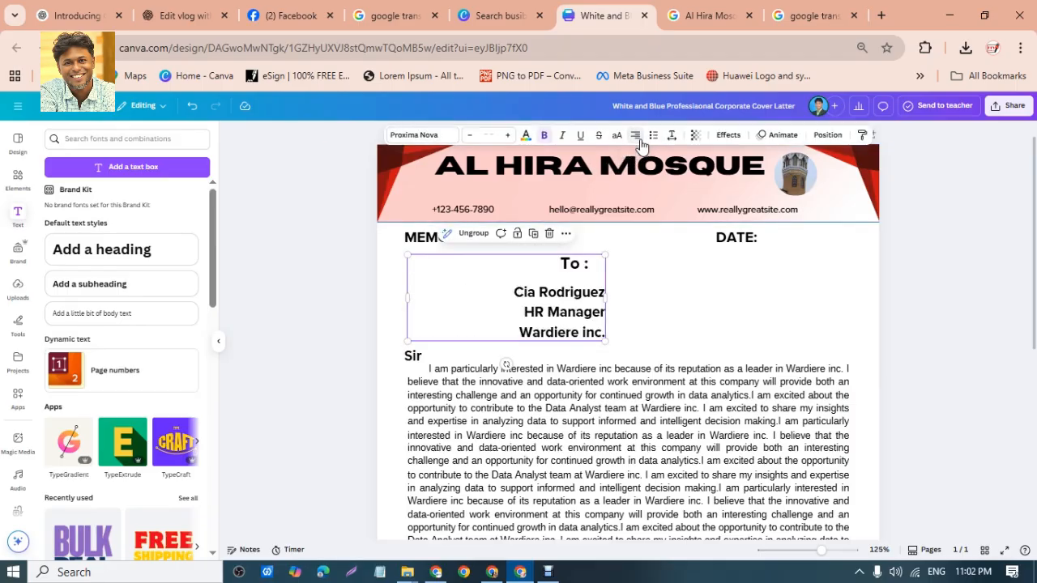
pyautogui.click(639, 140)
pyautogui.click(396, 293)
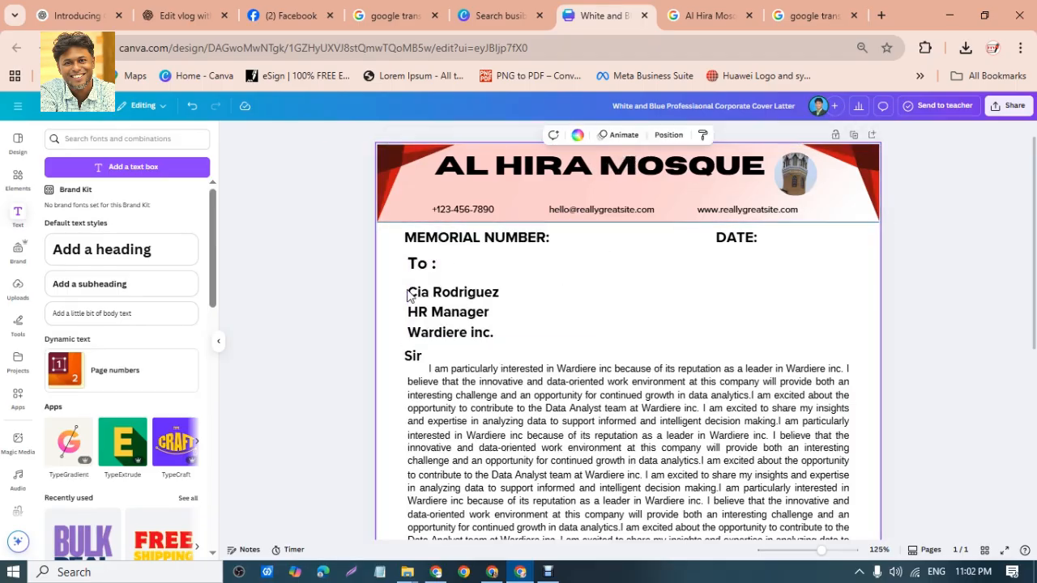
# - Ungroup the recipient block and move the three recipient lines up beside "To :"
pyautogui.click(417, 298)
pyautogui.doubleClick(415, 298)
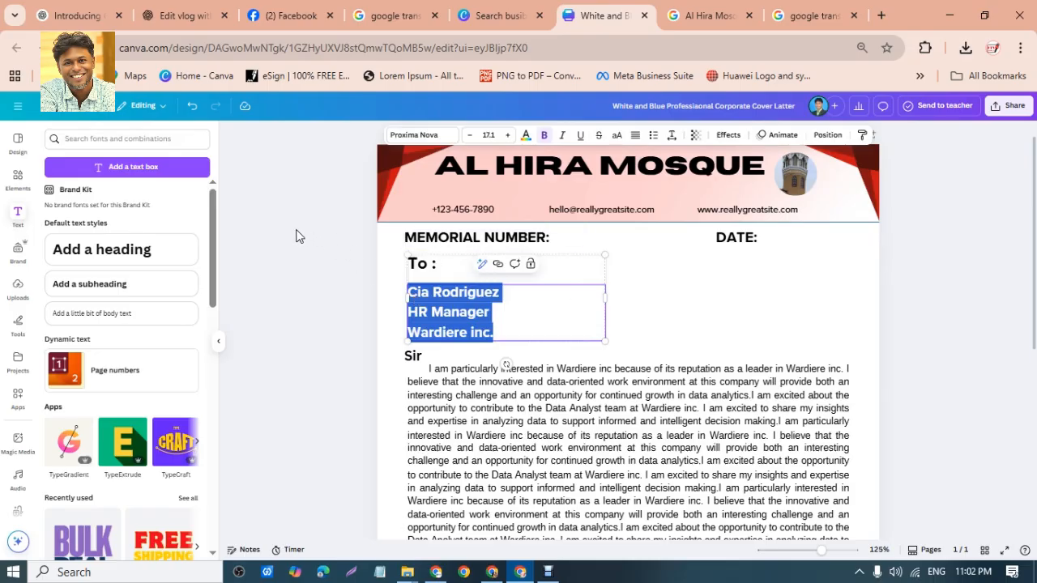
pyautogui.press('Escape')
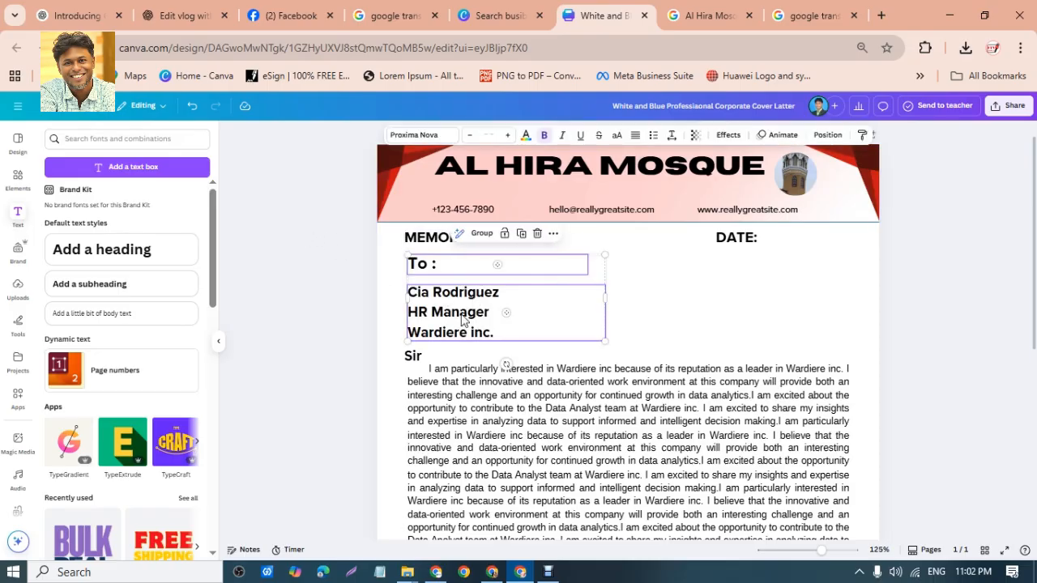
pyautogui.click(337, 264)
pyautogui.moveTo(483, 316); pyautogui.dragTo(513, 291)
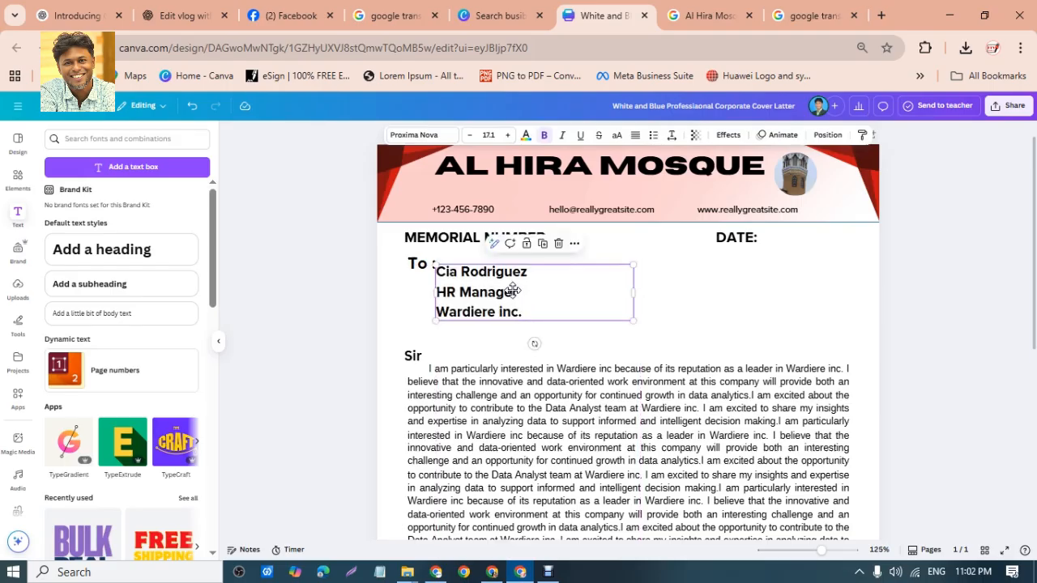
# - Indent the first line of the body paragraph a little further with extra spaces
pyautogui.click(425, 380)
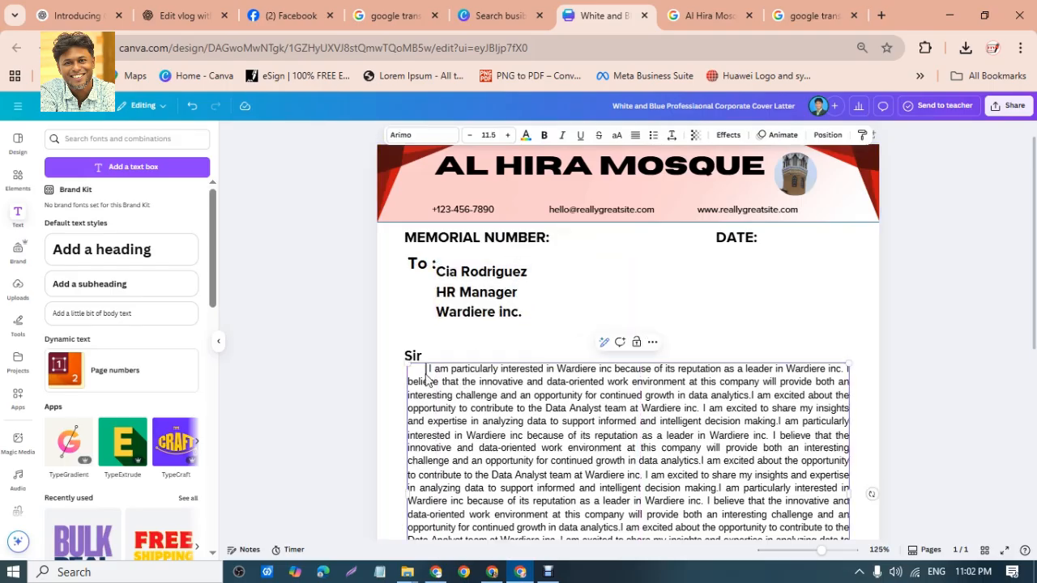
pyautogui.click(426, 380)
pyautogui.click(427, 380)
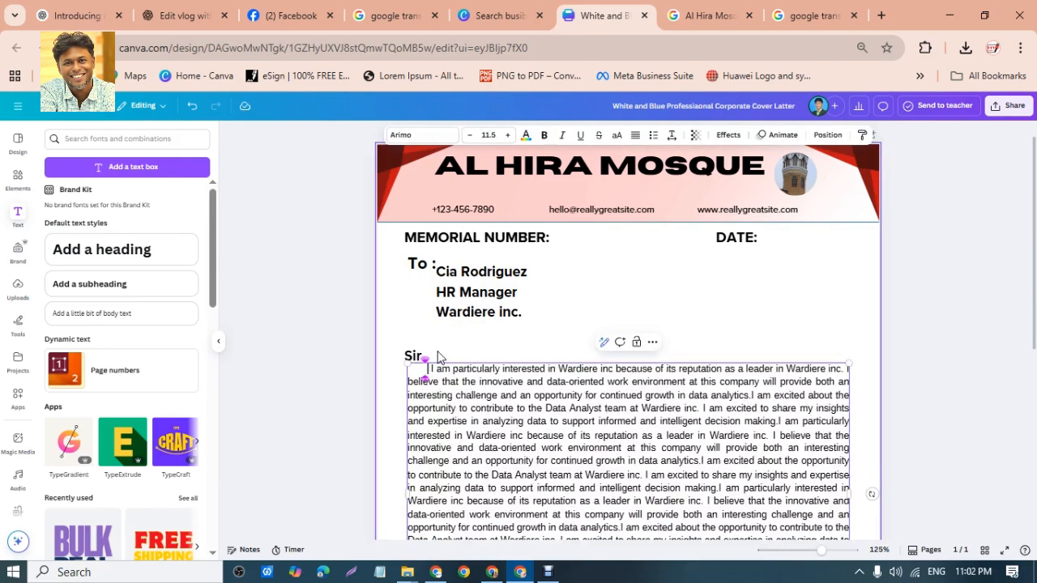
pyautogui.click(442, 362)
pyautogui.click(300, 329)
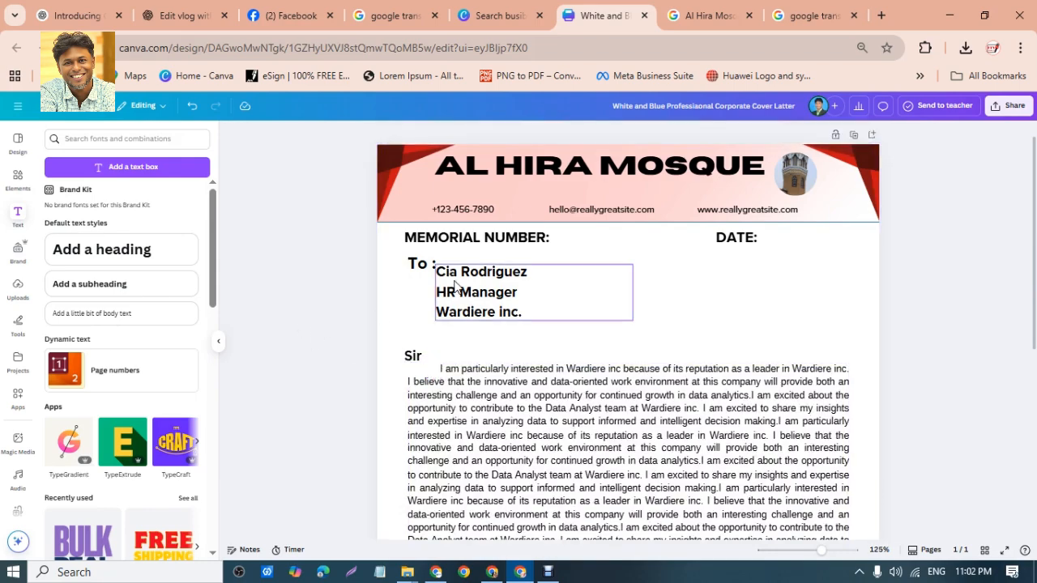
# - Raise the recipient lines level with "To :" and narrow their text box to fit the text
pyautogui.click(453, 285)
pyautogui.moveTo(470, 294); pyautogui.dragTo(467, 277)
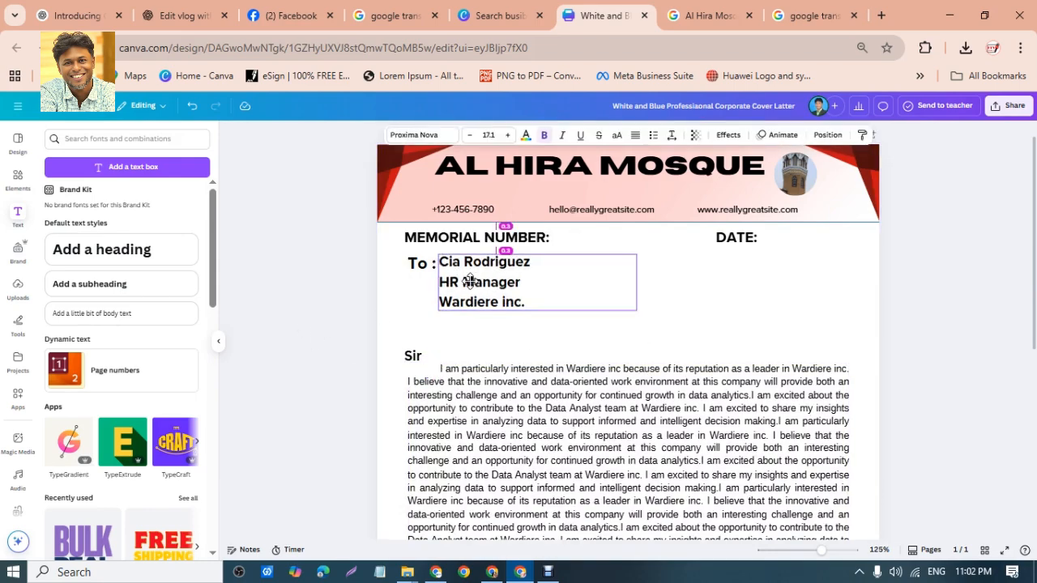
pyautogui.doubleClick(433, 266)
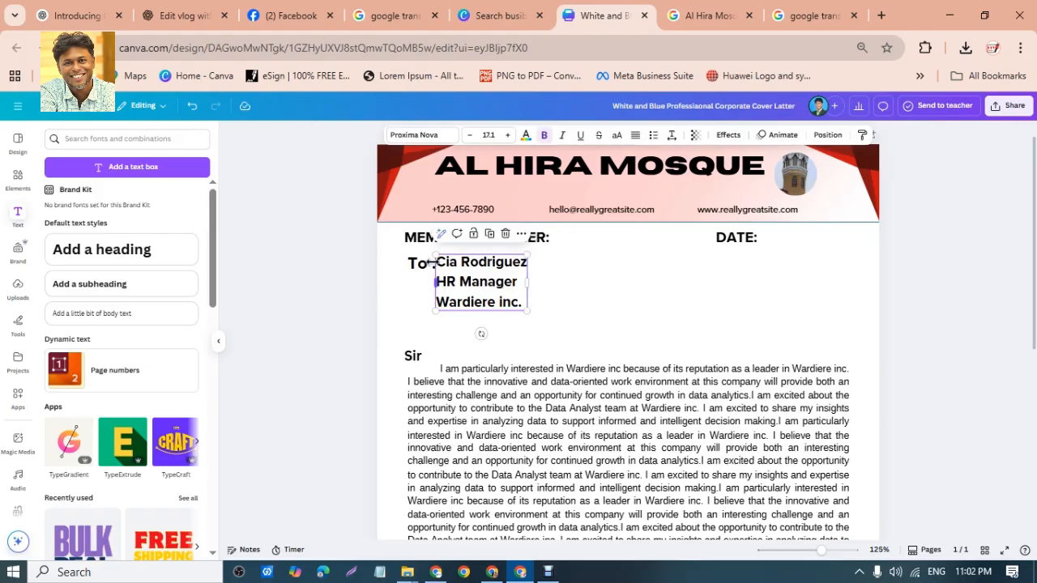
# - Delete the colon after "To" beside the recipient lines
pyautogui.click(427, 263)
pyautogui.doubleClick(429, 264)
pyautogui.click(433, 266)
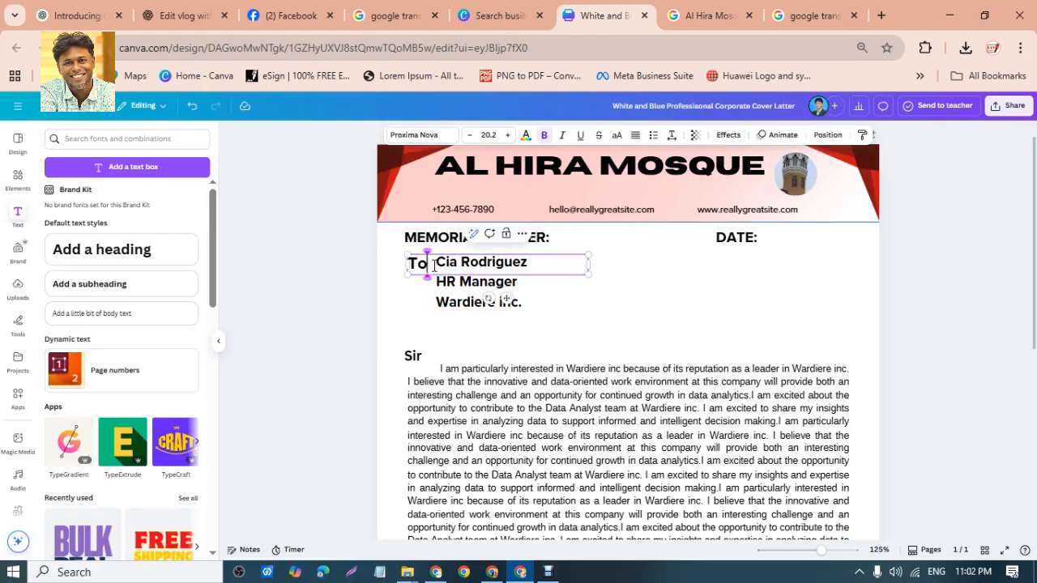
pyautogui.click(547, 297)
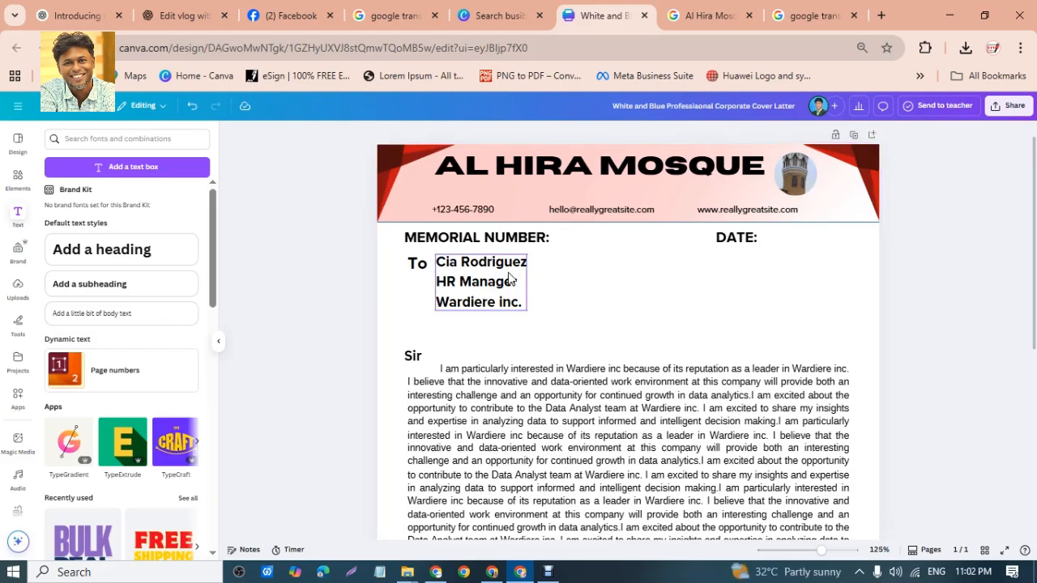
pyautogui.click(511, 281)
pyautogui.click(320, 287)
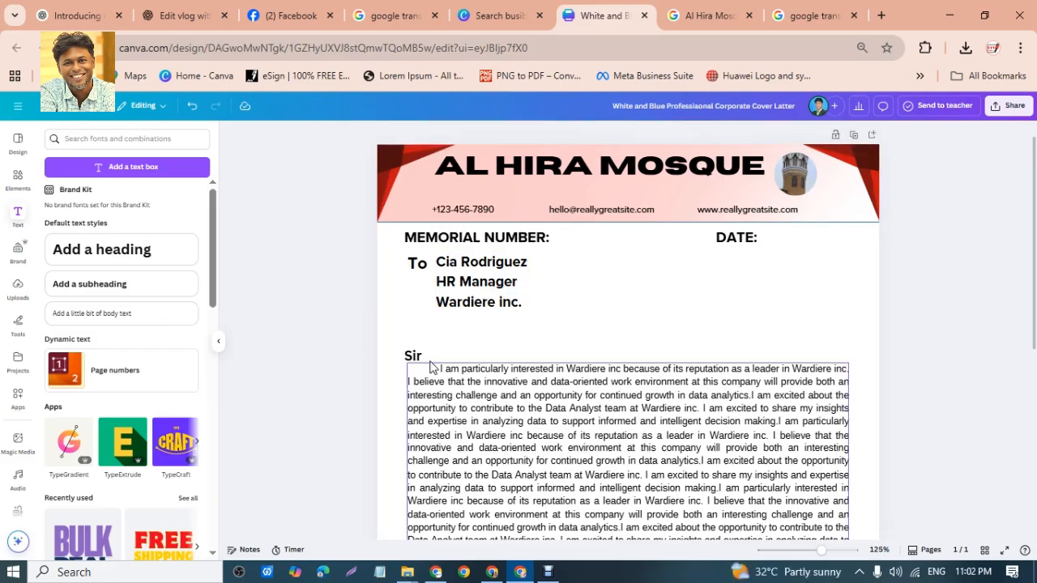
pyautogui.click(488, 302)
pyautogui.click(415, 328)
# - Add a heading reading "Sub:" and reduce its font size to 33
pyautogui.click(101, 249)
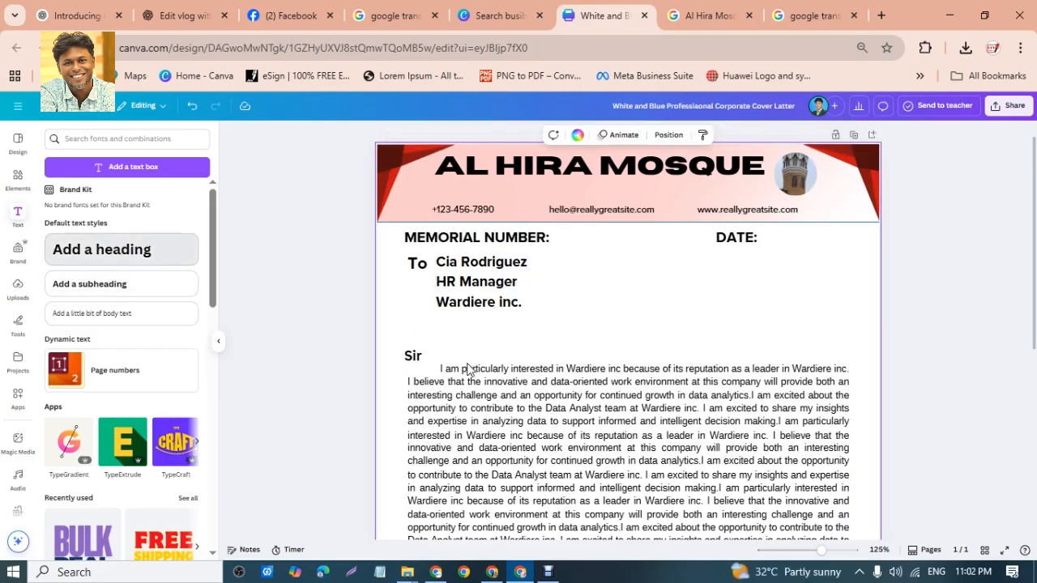
pyautogui.write('Sub')
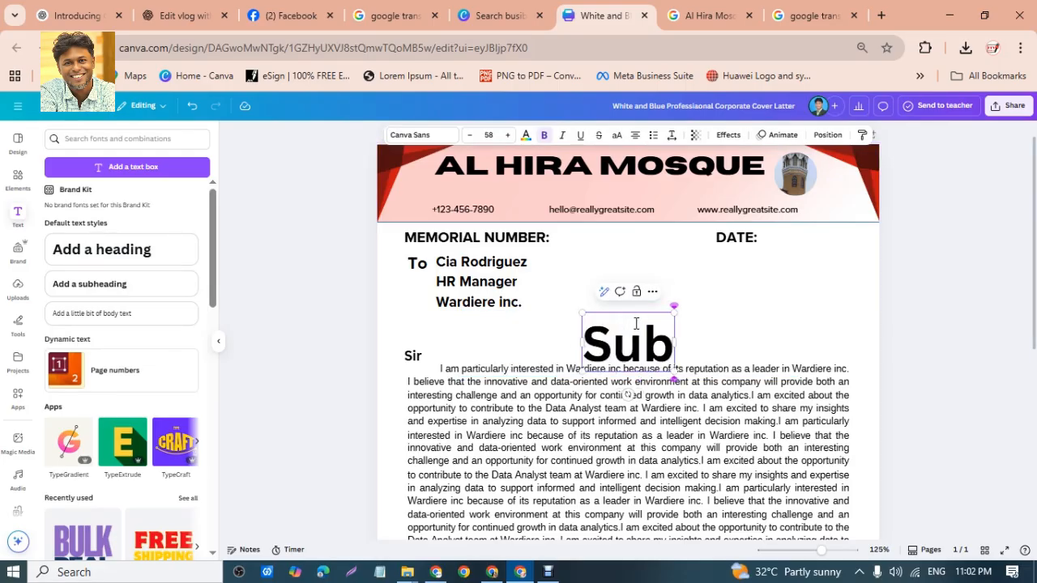
pyautogui.write(':')
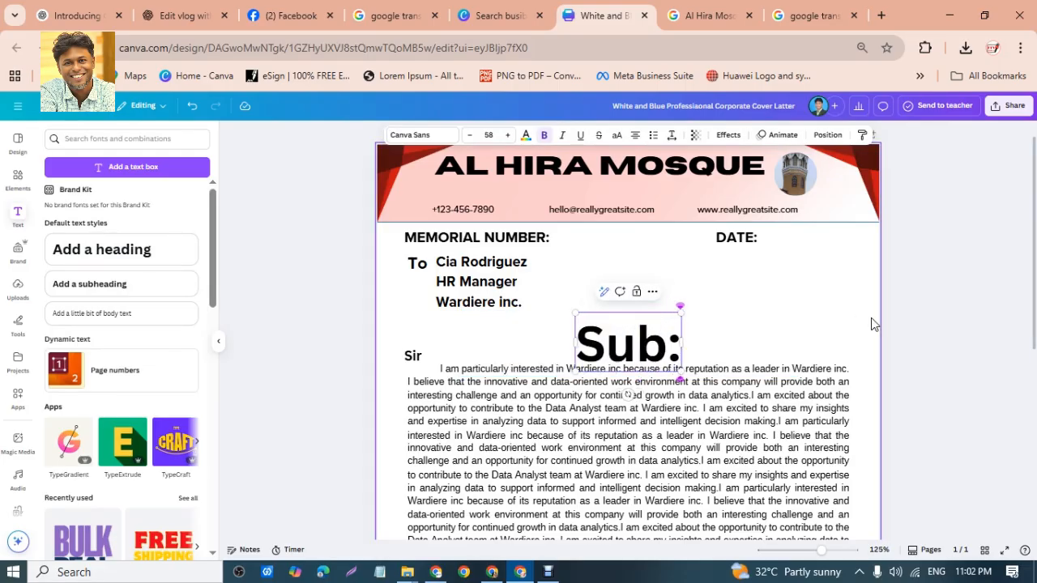
pyautogui.click(470, 136)
pyautogui.click(470, 135)
pyautogui.click(470, 135)
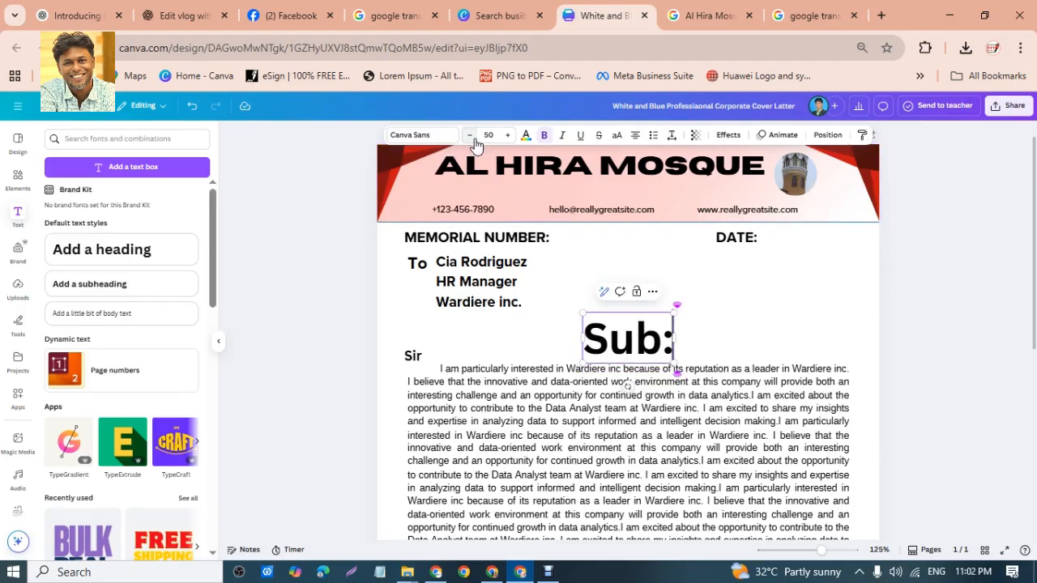
pyautogui.click(470, 135)
pyautogui.click(470, 136)
pyautogui.click(470, 135)
pyautogui.click(470, 135)
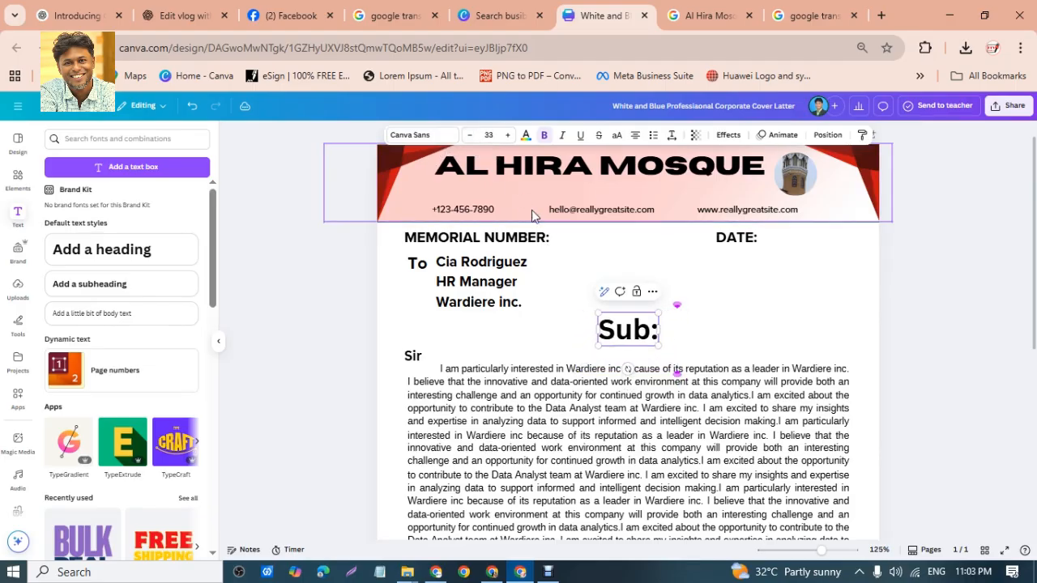
# - Reduce the font size of the three recipient lines to 14.1
pyautogui.click(511, 294)
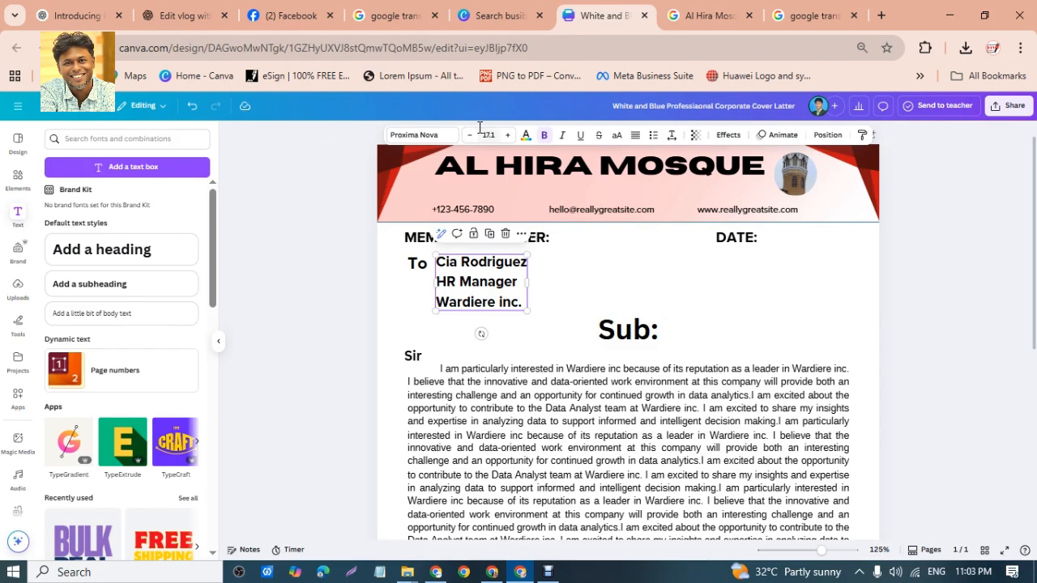
pyautogui.click(474, 135)
pyautogui.click(475, 136)
pyautogui.click(475, 135)
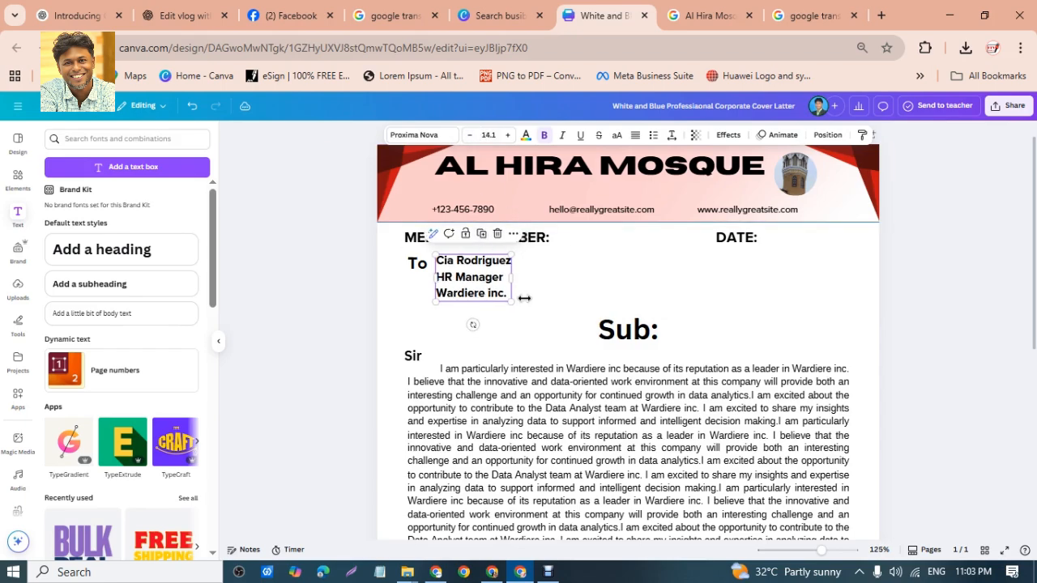
# - Set the "Sub:" heading to size 14 and move it below the recipient lines, above "Sir"
pyautogui.click(631, 332)
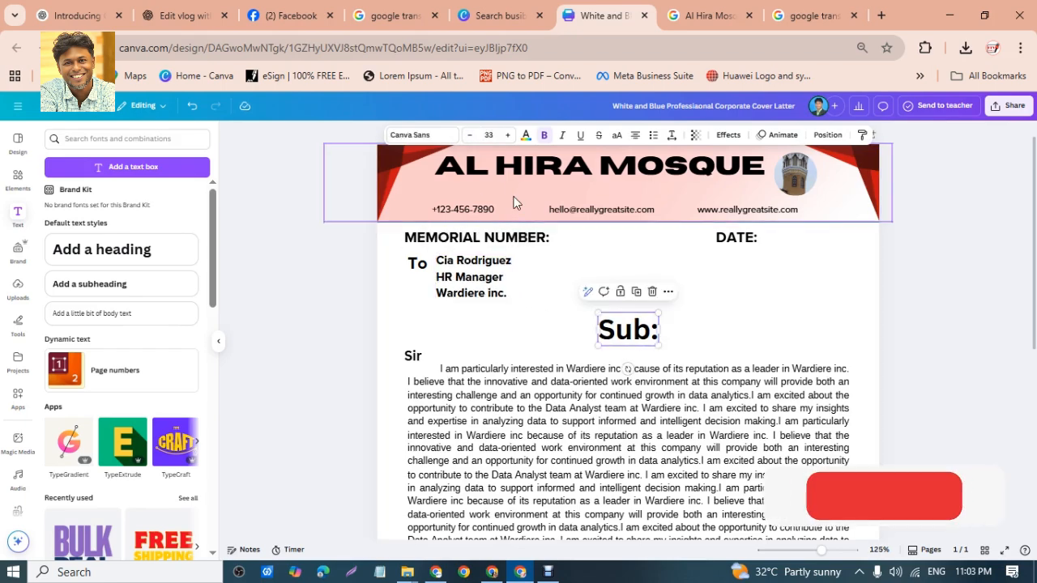
pyautogui.click(486, 136)
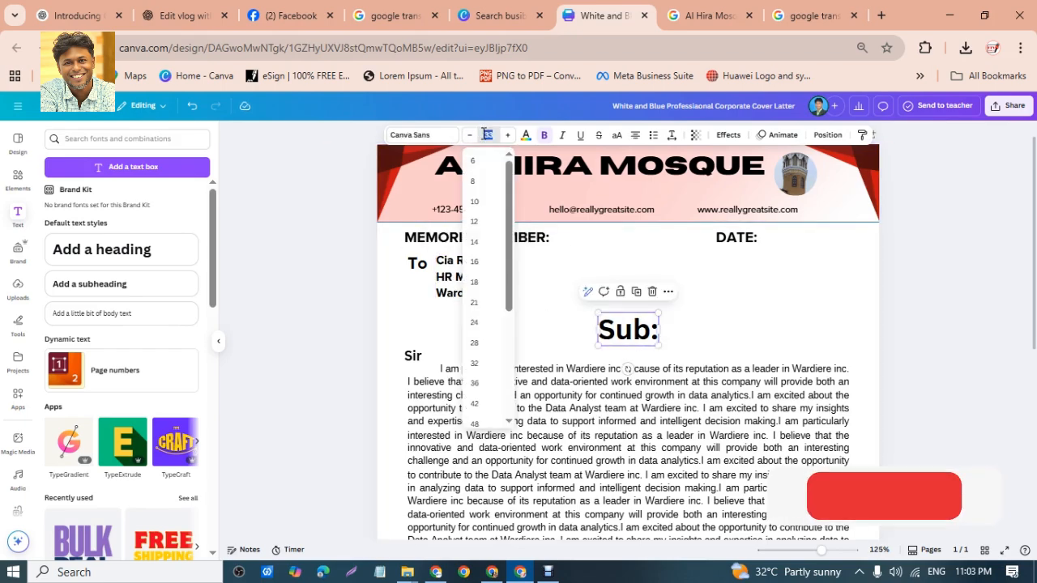
pyautogui.click(475, 242)
pyautogui.moveTo(628, 320); pyautogui.dragTo(430, 316)
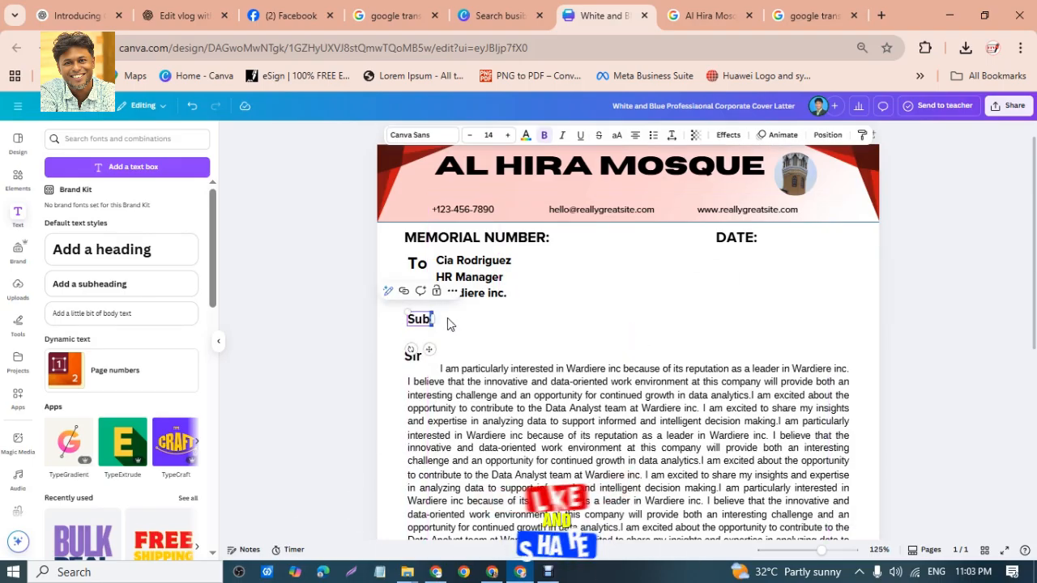
# - Append the placeholder text "basfbabfaffabfnaffafwefgwetwegwgg" after "Sub:" and widen the text box so it fits on one line
pyautogui.click(432, 318)
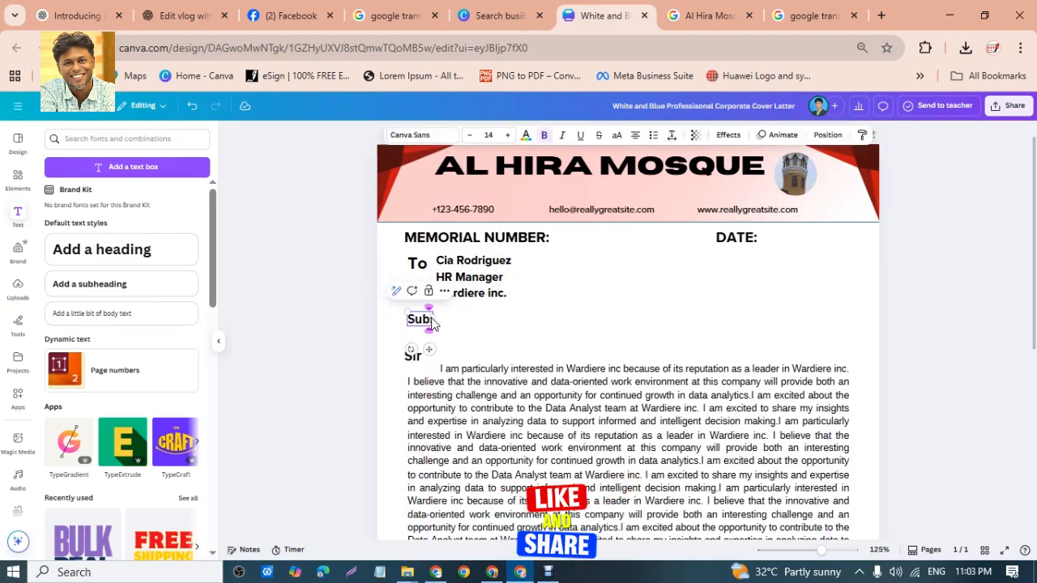
pyautogui.write('basfhabfaf')
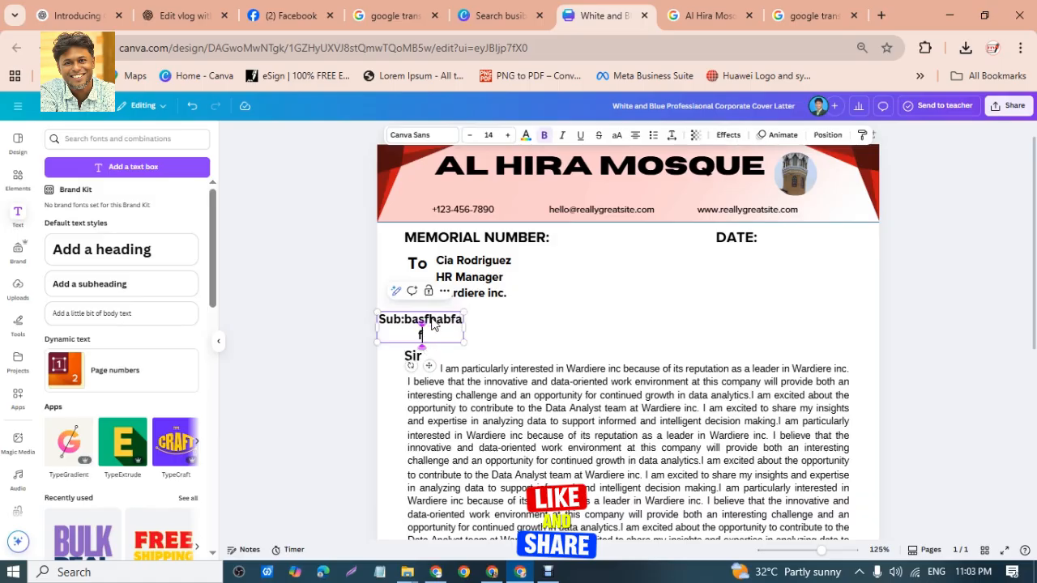
pyautogui.write('fabfnaffafwefgwetwegwgg')
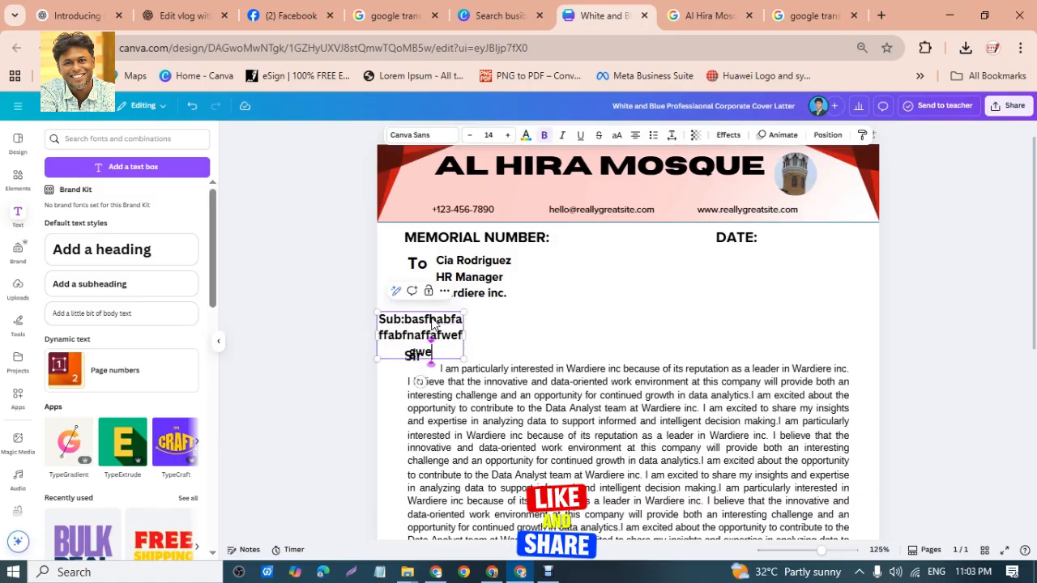
pyautogui.click(462, 338)
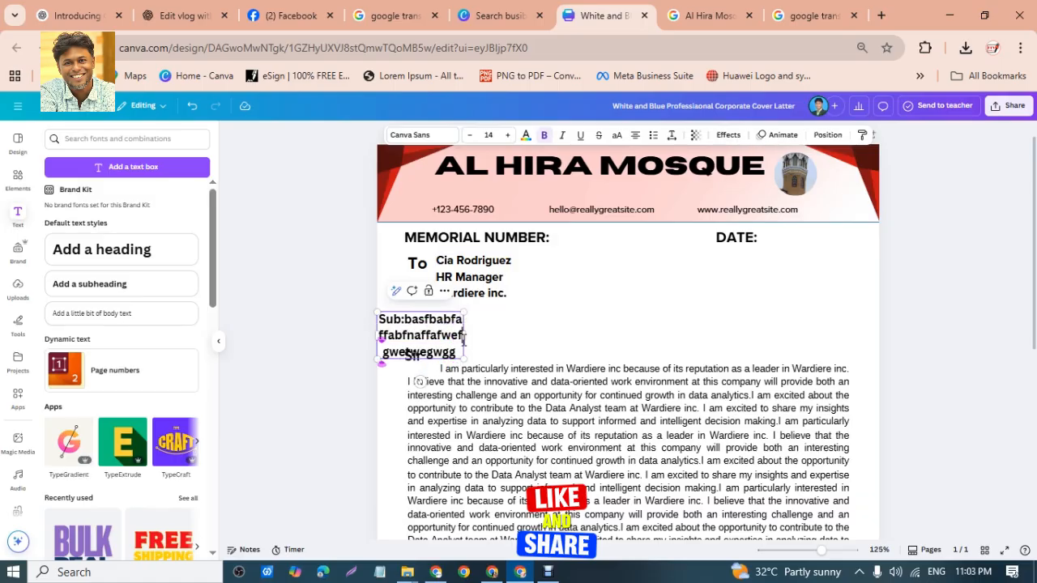
pyautogui.moveTo(466, 338); pyautogui.dragTo(689, 331)
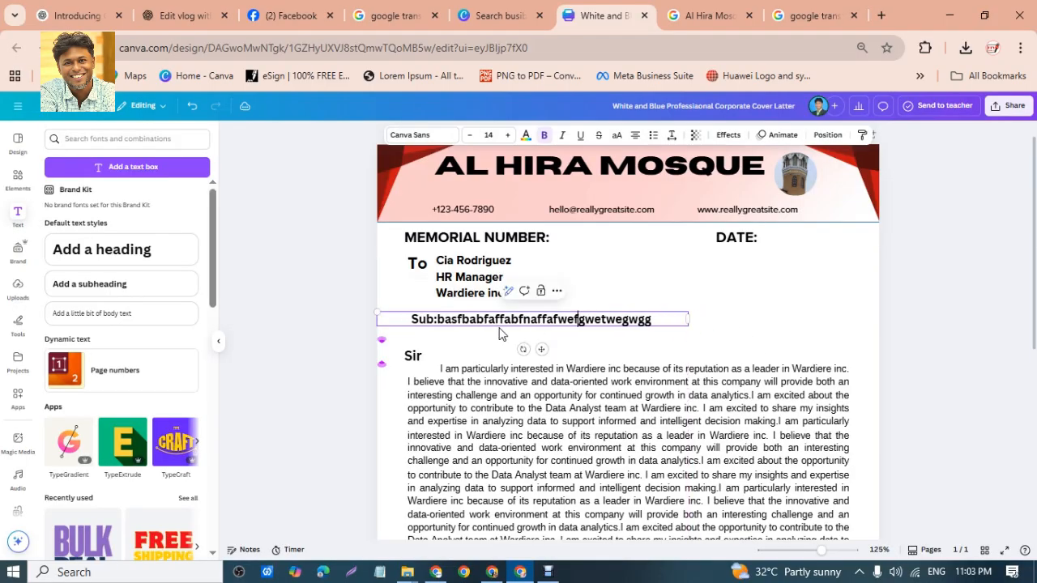
# - Narrow the subject line's text box to fit its text and align it with the left edge of "MEMORIAL NUMBER:" and "Sir"
pyautogui.click(783, 318)
pyautogui.moveTo(625, 326); pyautogui.dragTo(630, 325)
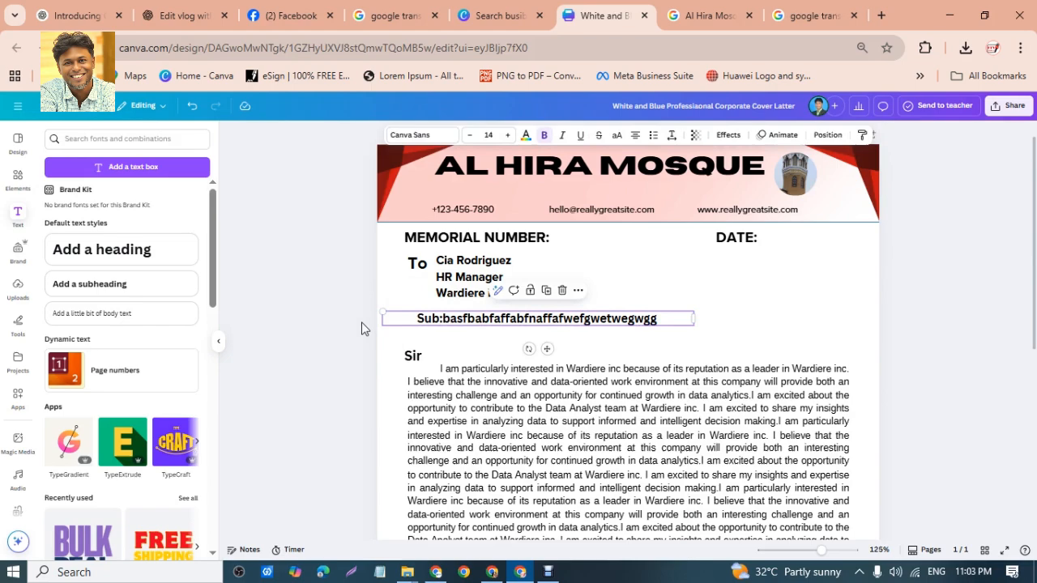
pyautogui.tripleClick(418, 319)
pyautogui.click(417, 318)
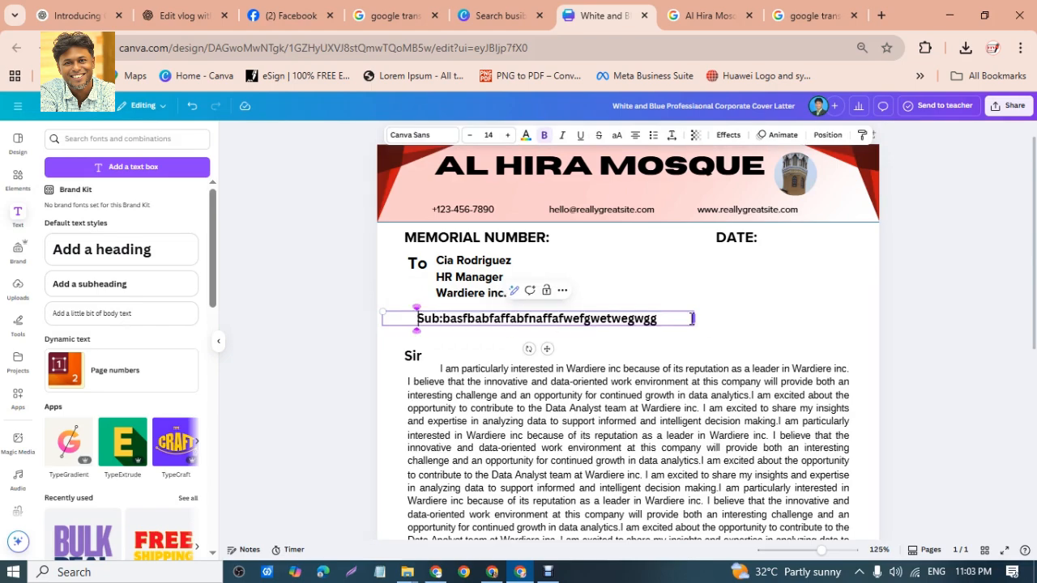
pyautogui.moveTo(693, 319); pyautogui.dragTo(622, 320)
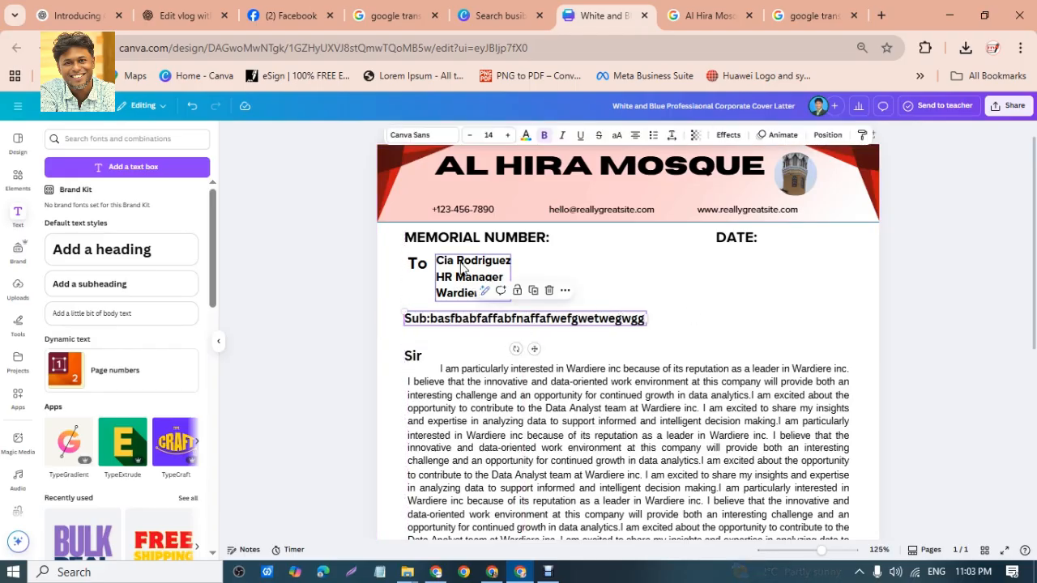
# - Nudge "To" left to line up with the subject line and shift the recipient lines left beside it
pyautogui.click(418, 265)
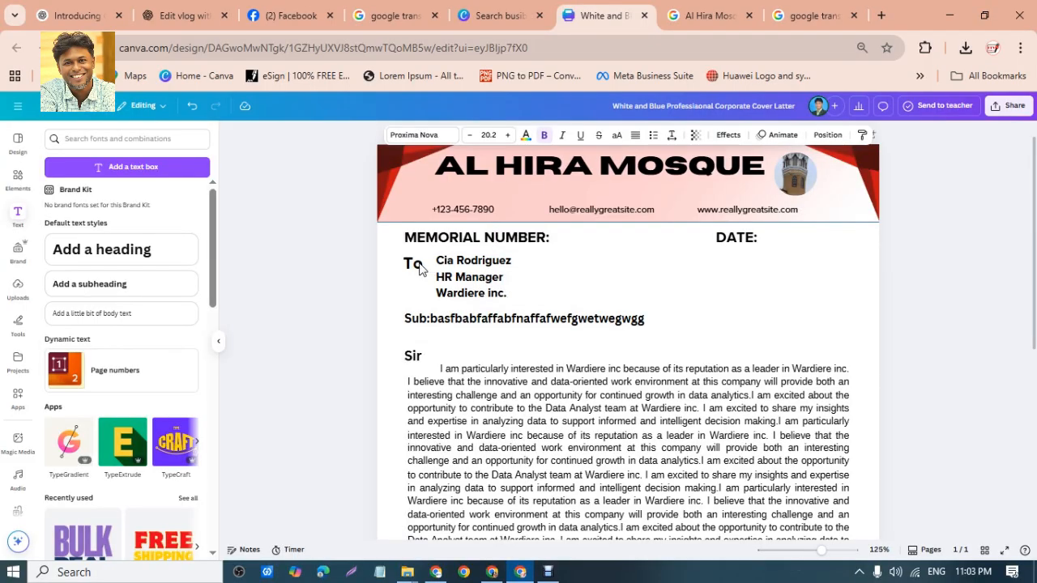
pyautogui.click(451, 271)
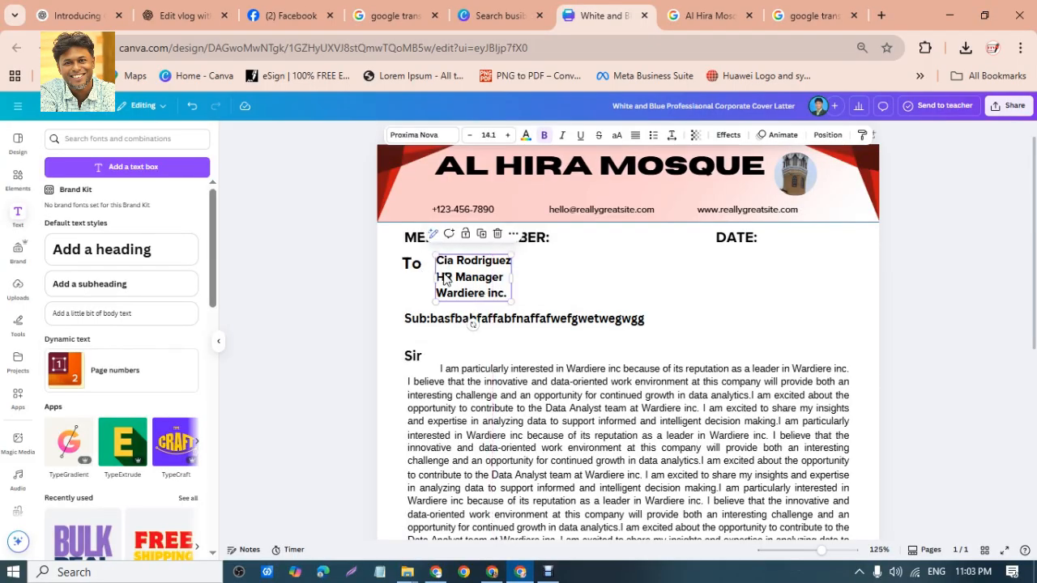
pyautogui.press('Left')
pyautogui.press('Left')
pyautogui.press('Left')
pyautogui.press('Left')
pyautogui.press('Left')
pyautogui.press('Left')
pyautogui.press('Left')
pyautogui.press('Left')
pyautogui.press('Left')
pyautogui.press('Left')
pyautogui.press('Left')
pyautogui.click(315, 296)
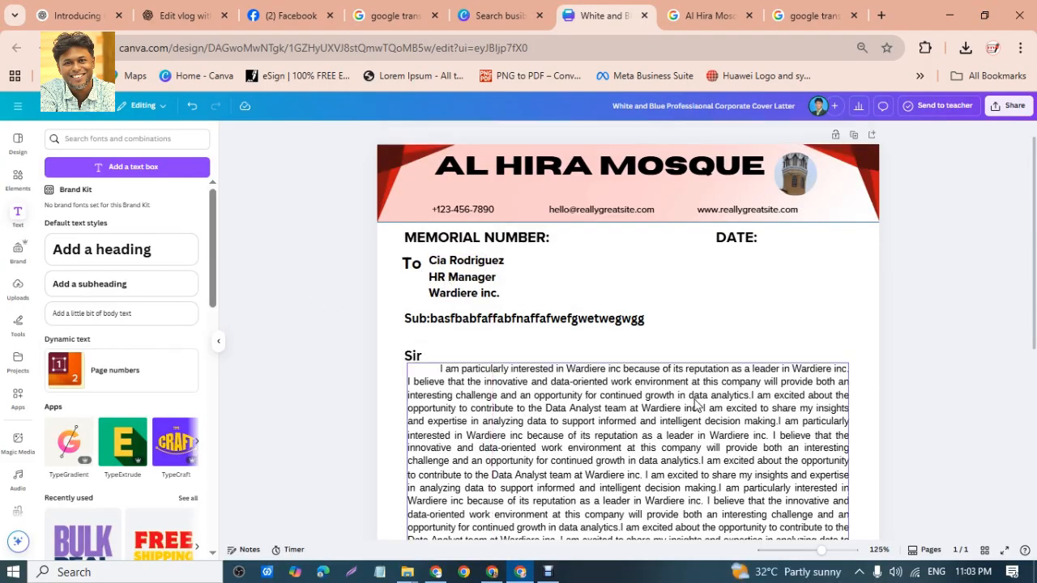
# - Try white, bright red and a near-black shade as the text color of the "AL HIRA MOSQUE" title
pyautogui.scroll(-2, 695, 410)
pyautogui.scroll(-5, 694, 415)
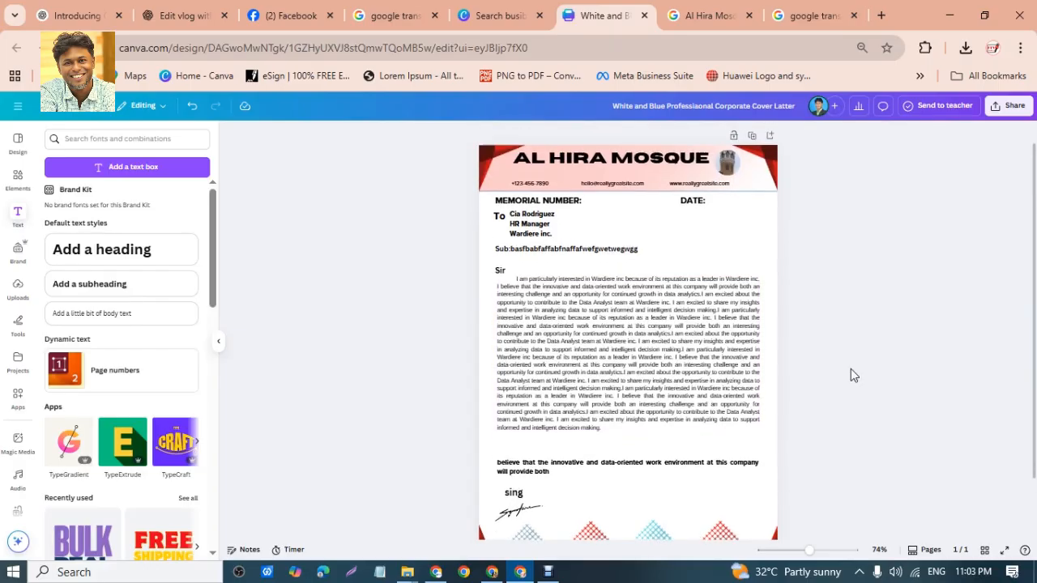
pyautogui.scroll(-2, 850, 375)
pyautogui.scroll(2, 851, 368)
pyautogui.scroll(2, 850, 368)
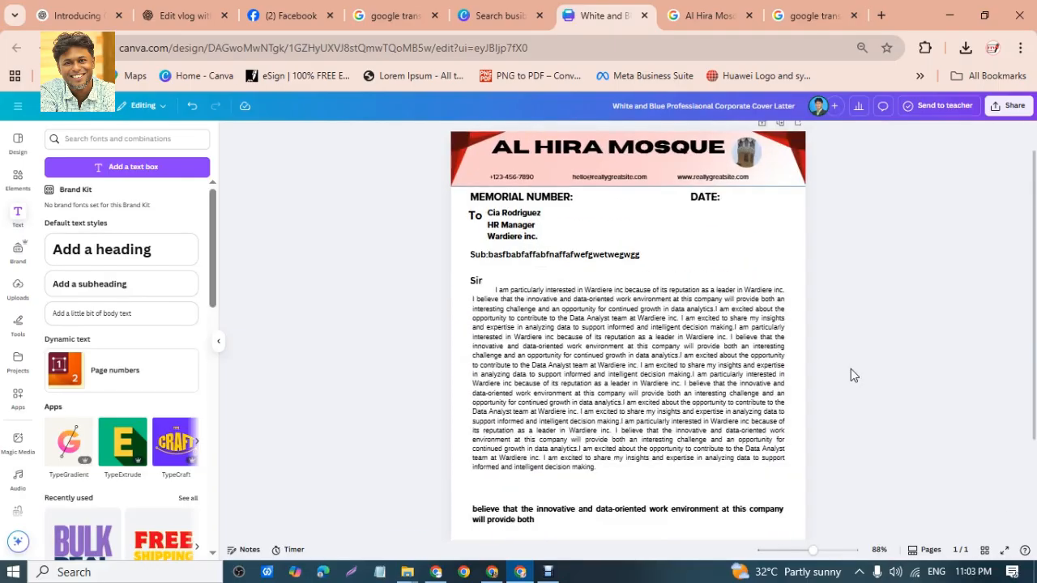
pyautogui.click(567, 190)
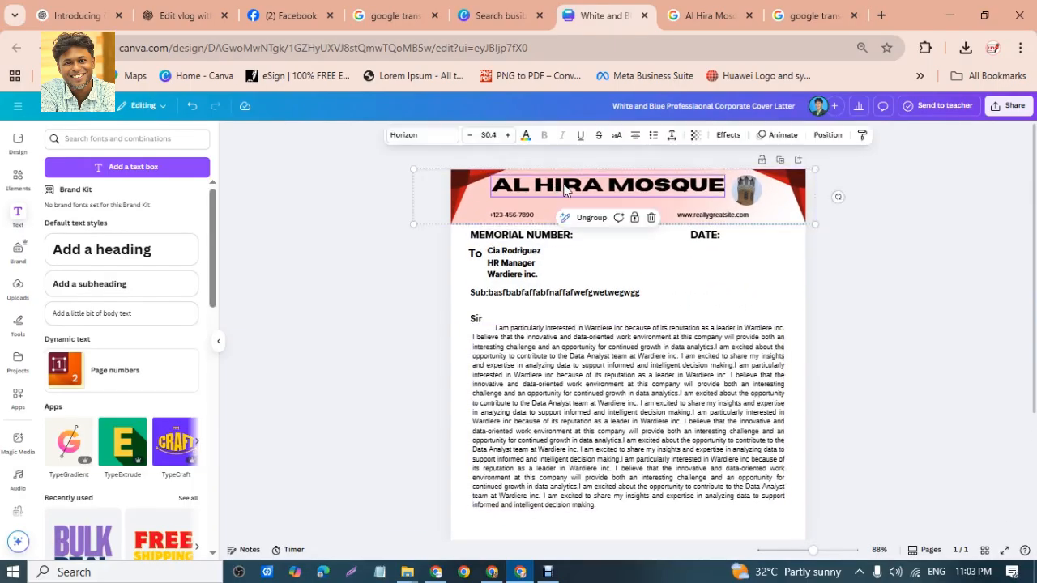
pyautogui.click(525, 135)
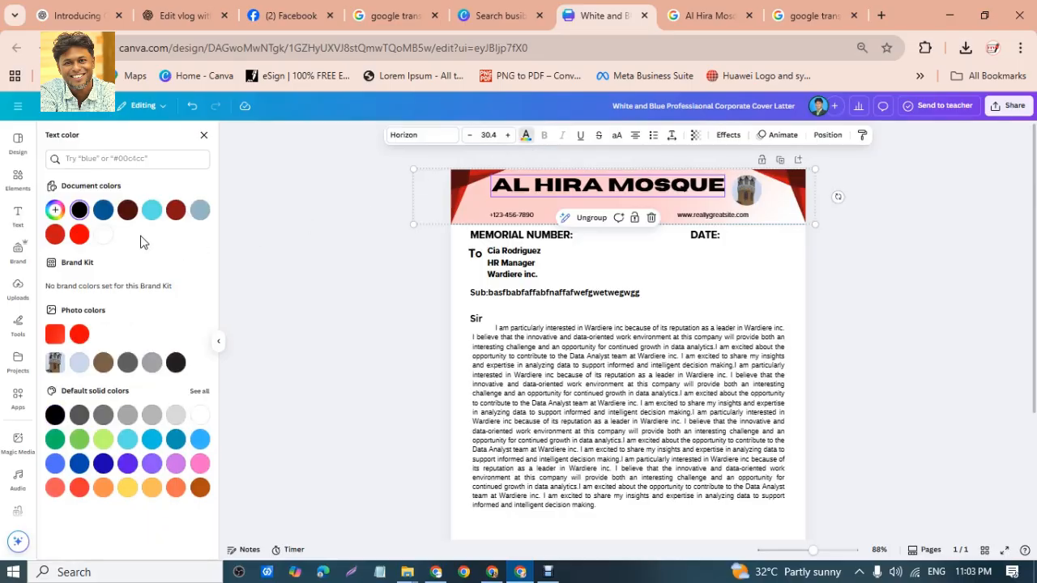
pyautogui.click(103, 234)
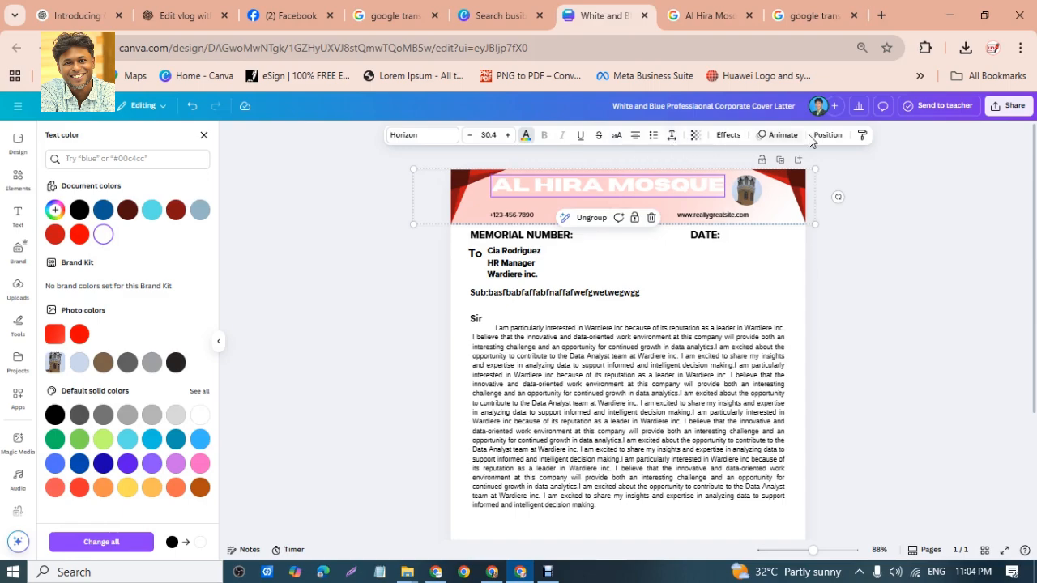
pyautogui.scroll(3, 479, 175)
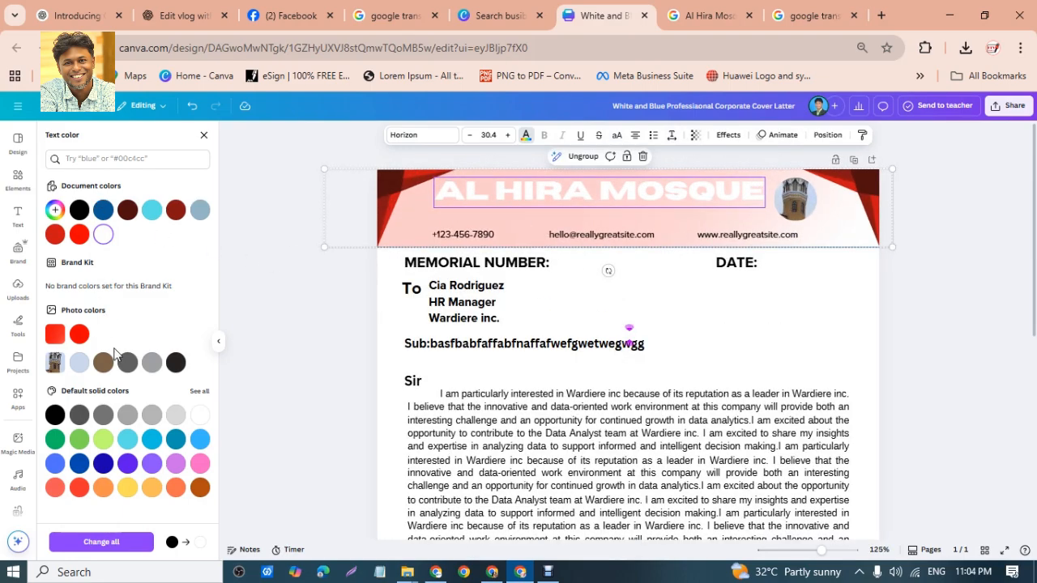
pyautogui.click(79, 336)
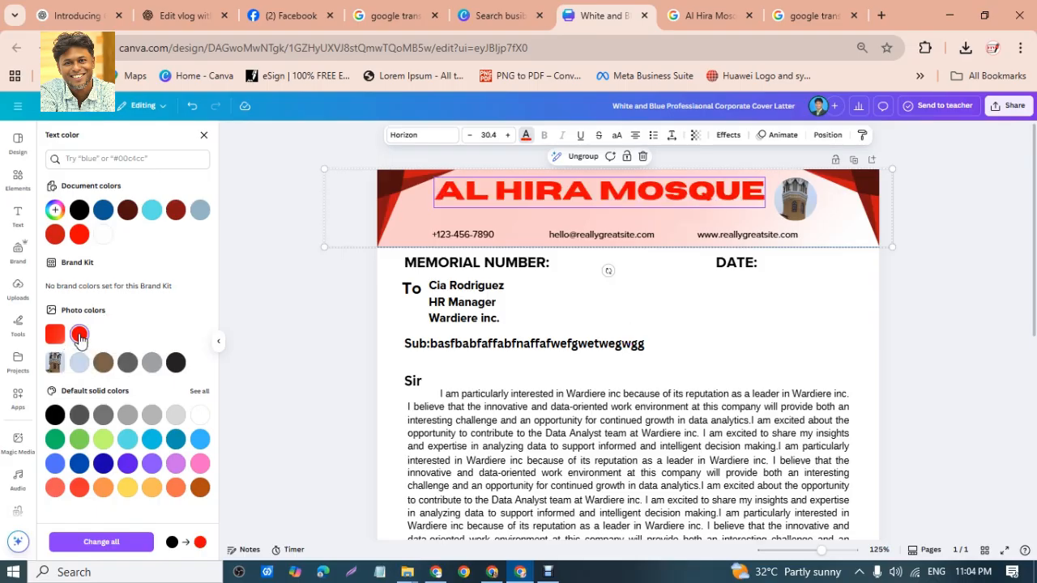
pyautogui.click(176, 361)
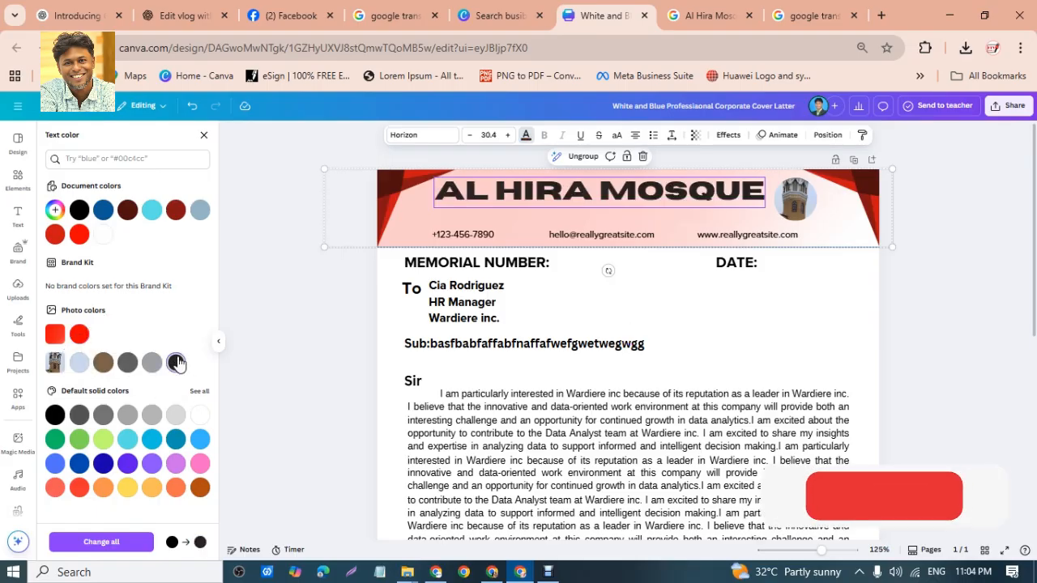
pyautogui.click(573, 200)
pyautogui.click(481, 192)
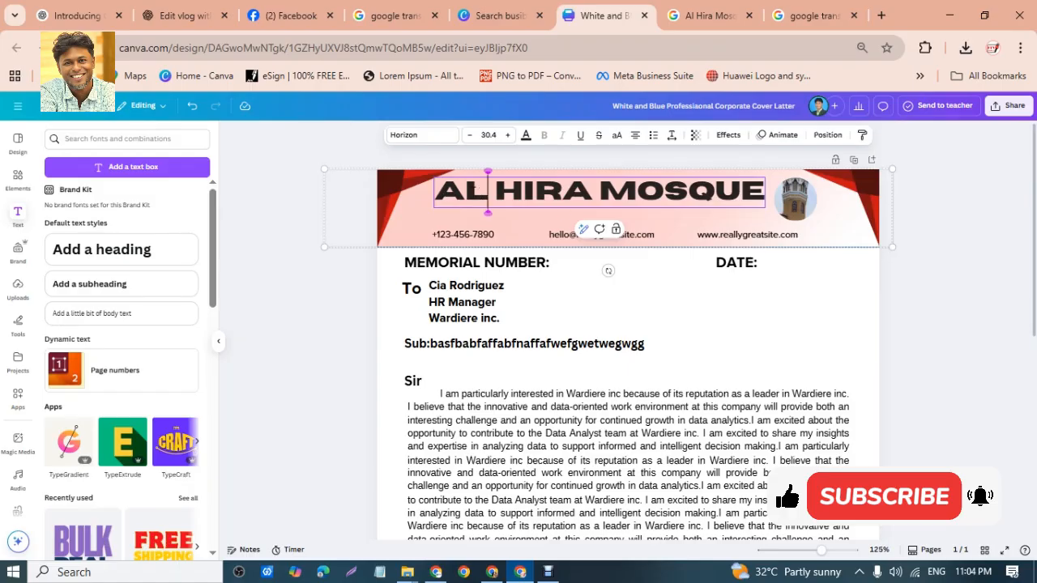
pyautogui.click(266, 327)
# - Try green, turquoise and light blue from the full set of default solid colors on the "AL HIRA MOSQUE" title
pyautogui.click(478, 185)
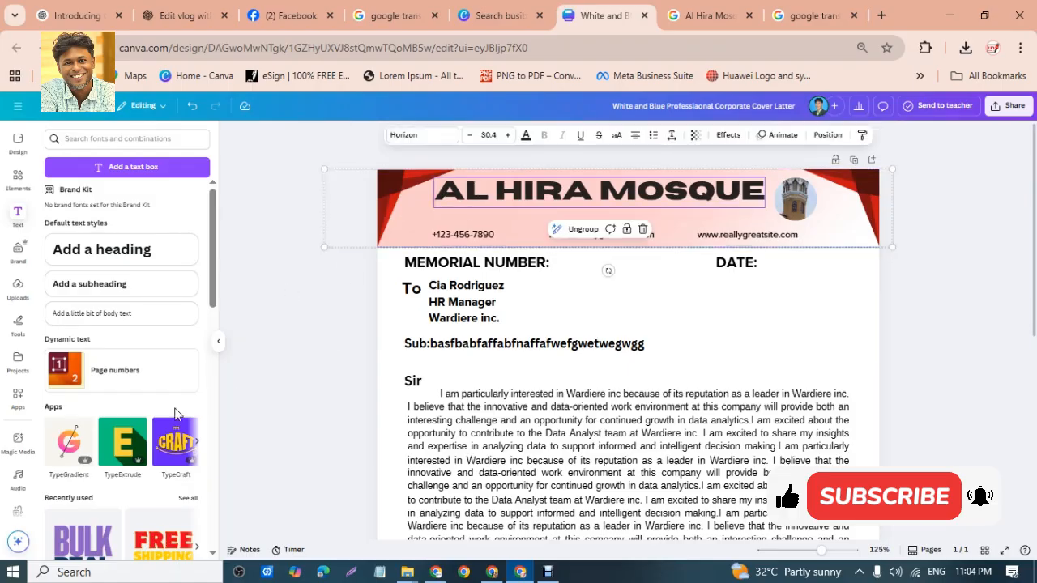
pyautogui.click(526, 136)
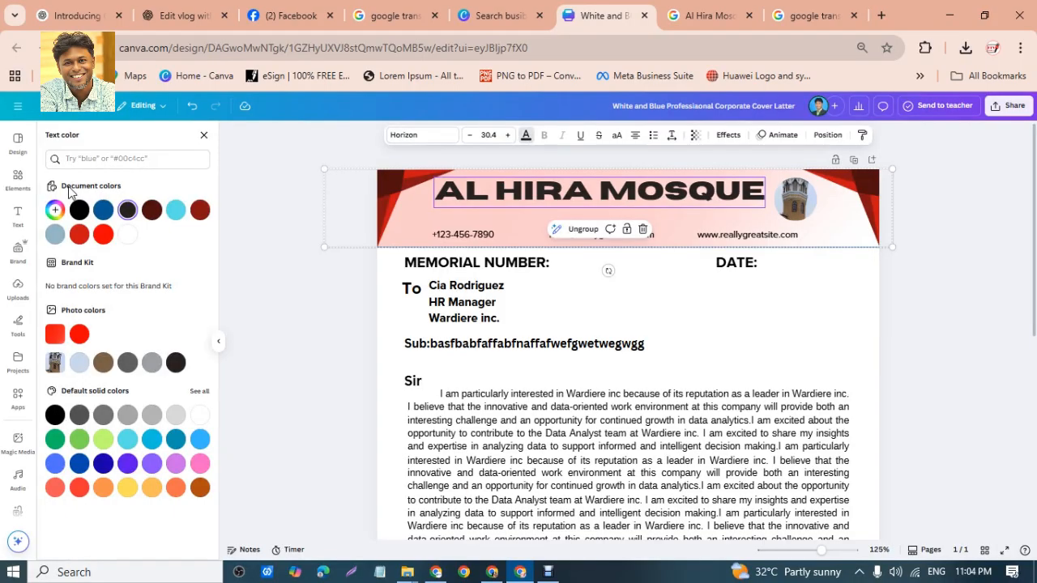
pyautogui.scroll(-1, 29, 326)
pyautogui.click(195, 393)
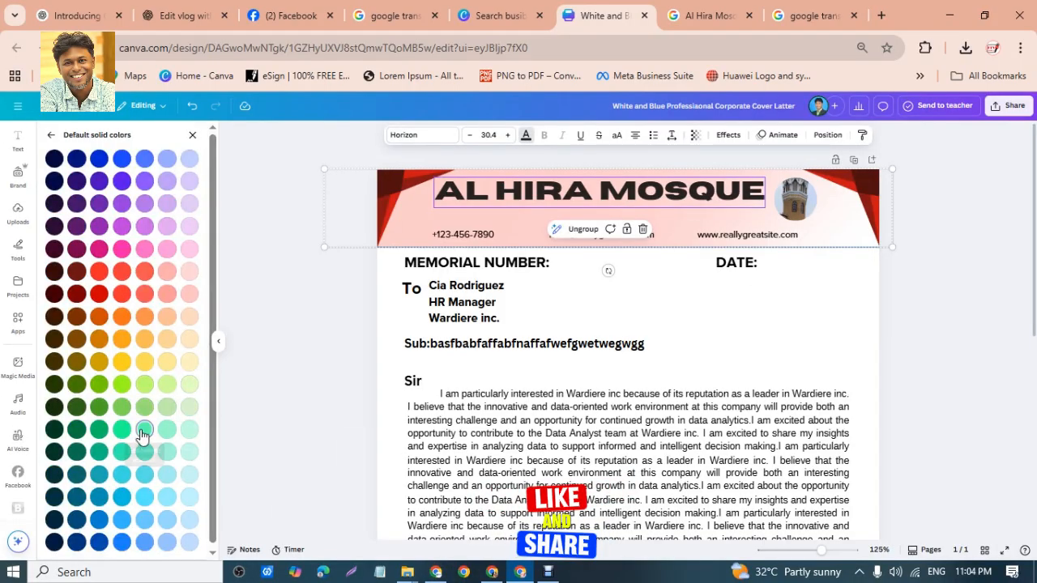
pyautogui.click(144, 430)
pyautogui.click(142, 474)
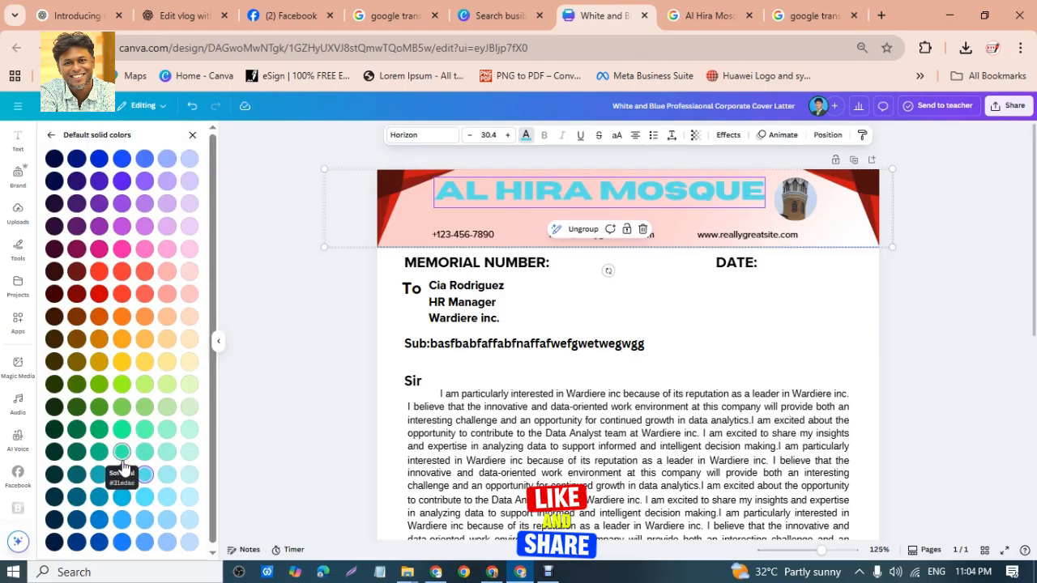
pyautogui.click(142, 499)
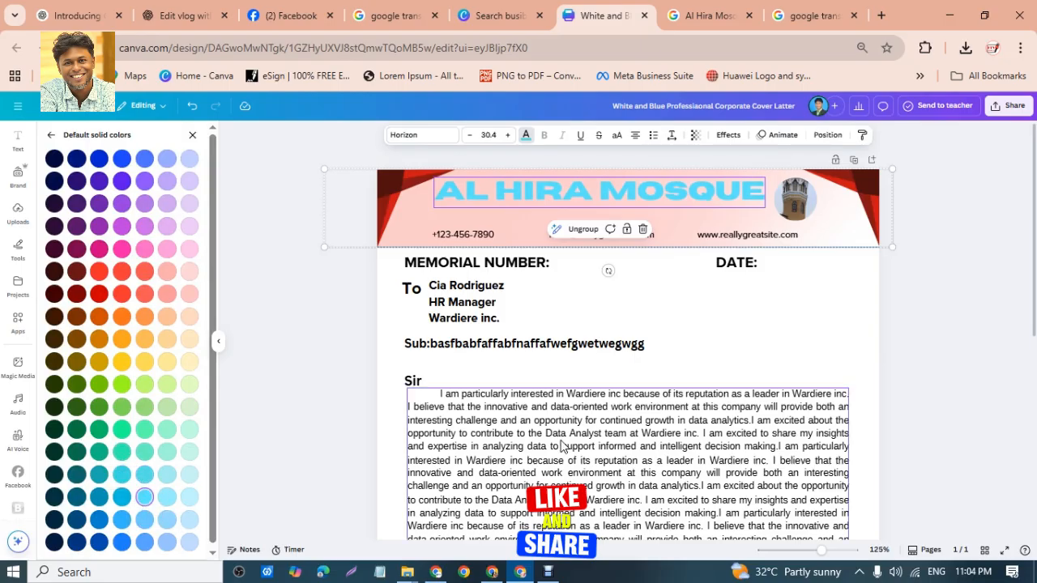
pyautogui.click(940, 301)
pyautogui.click(947, 213)
pyautogui.scroll(-2, 947, 218)
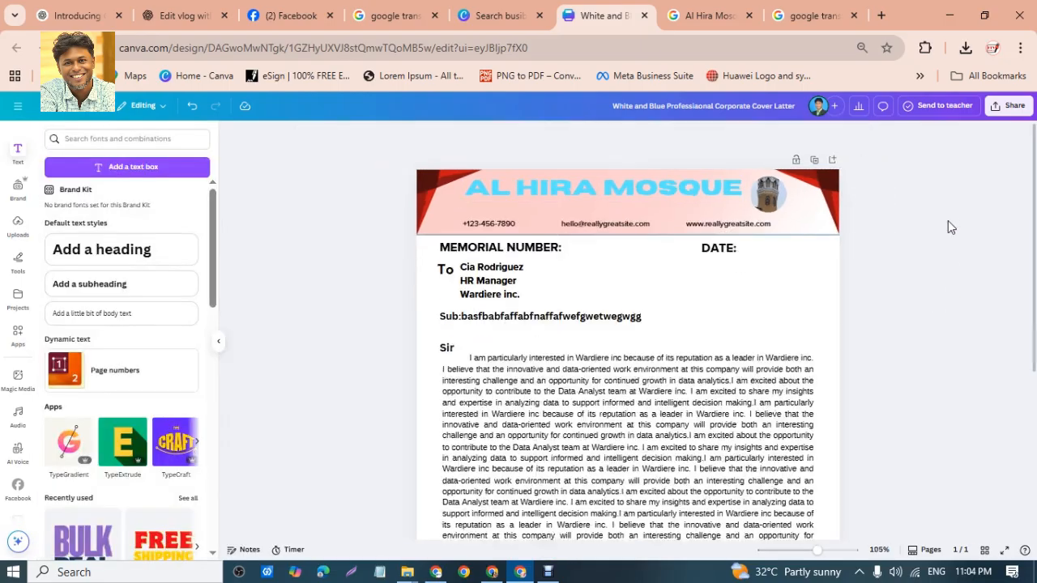
pyautogui.scroll(2, 904, 240)
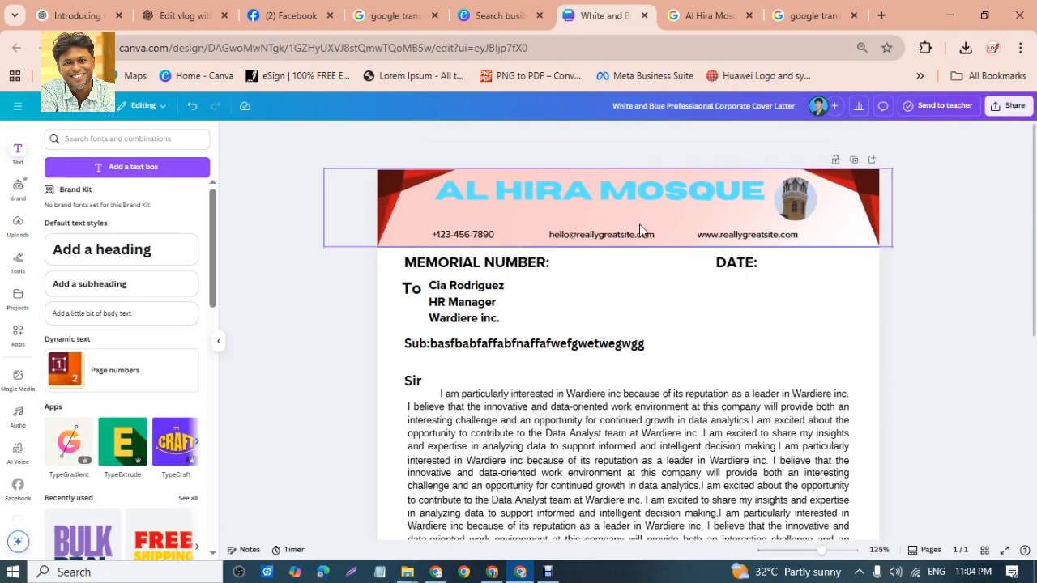
# - Try bright red and brown on the "AL HIRA MOSQUE" title, settling on the dark red document color
pyautogui.click(630, 195)
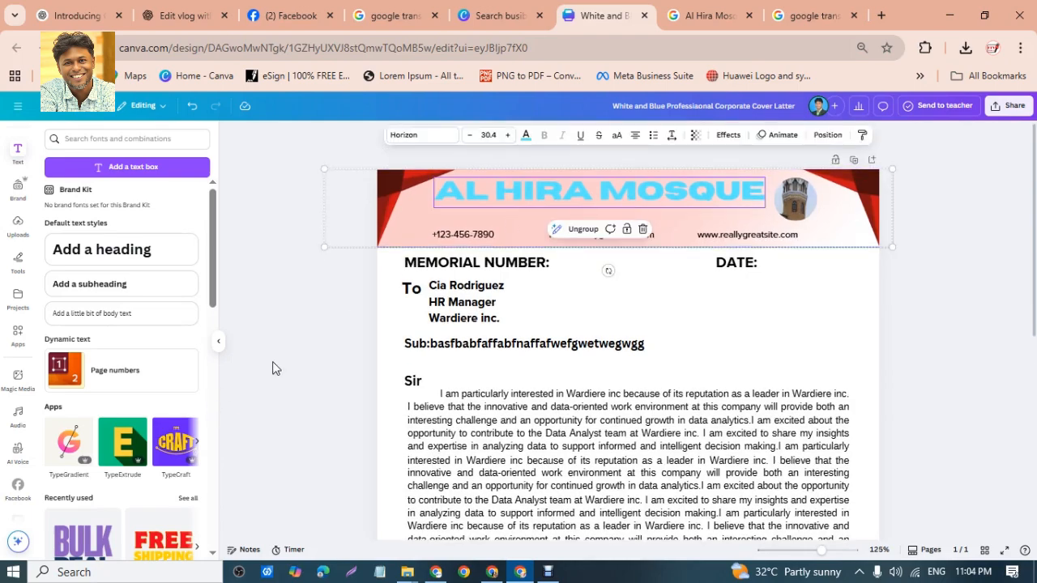
pyautogui.click(526, 135)
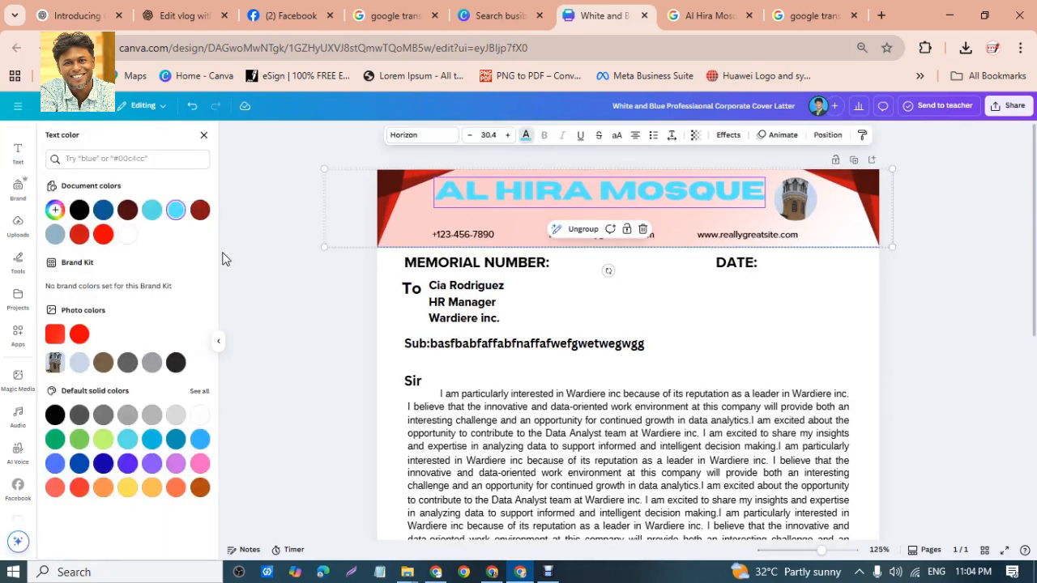
pyautogui.click(103, 235)
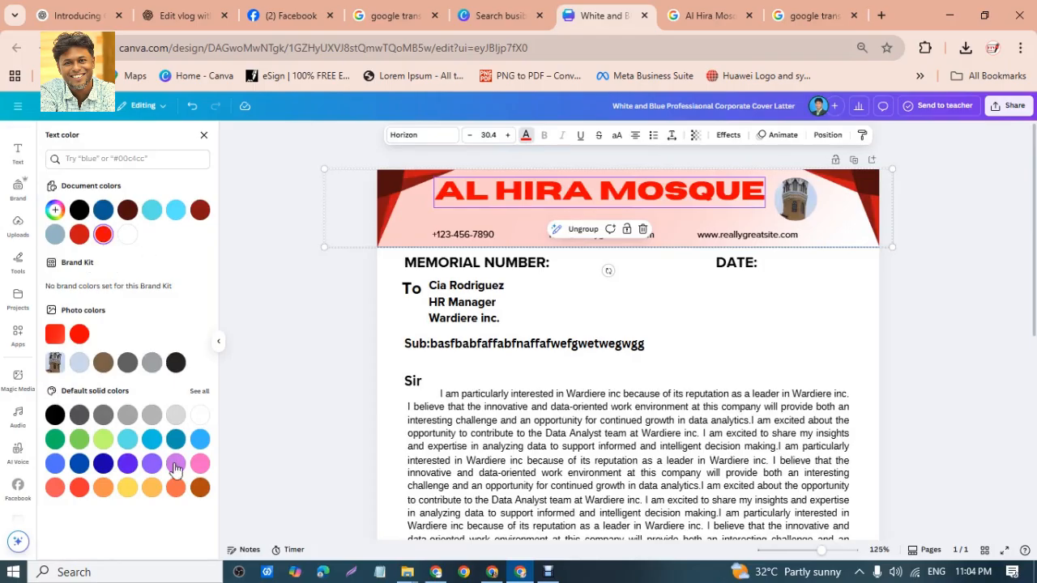
pyautogui.click(78, 487)
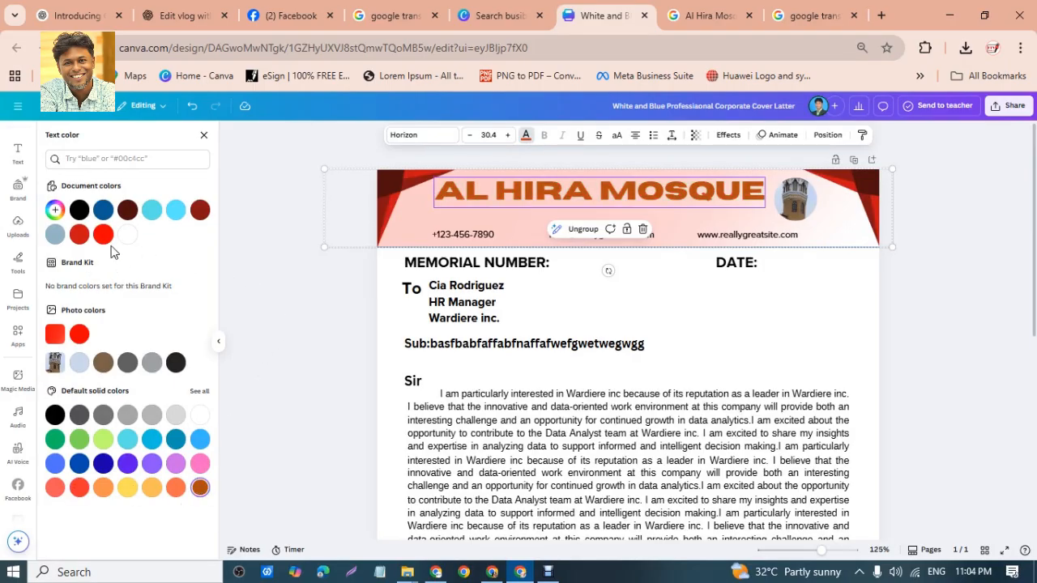
pyautogui.click(202, 212)
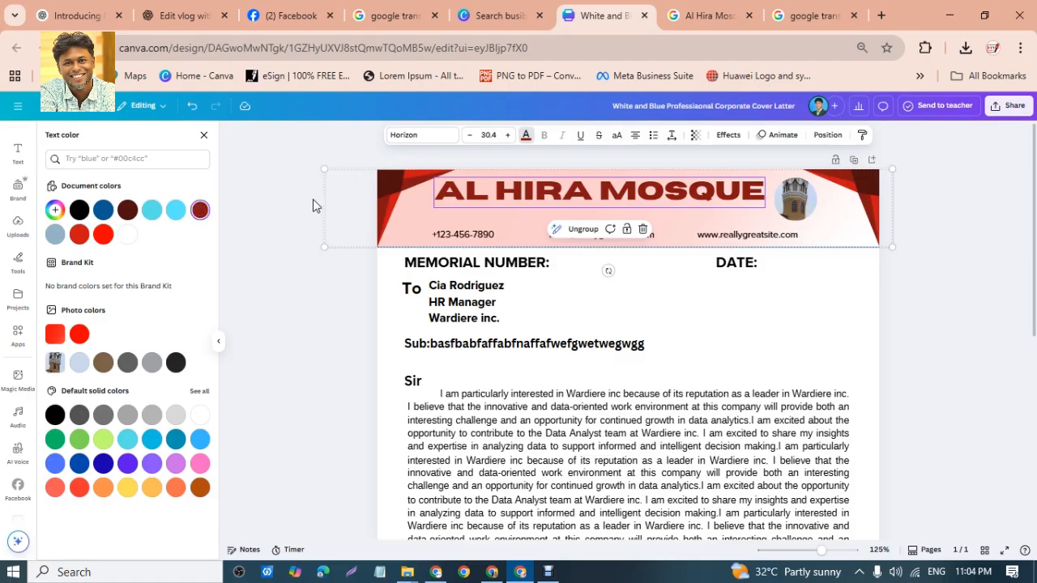
pyautogui.click(883, 272)
# - Nudge the grouped header up and back down so it sits slightly below the page's top edge
pyautogui.click(796, 206)
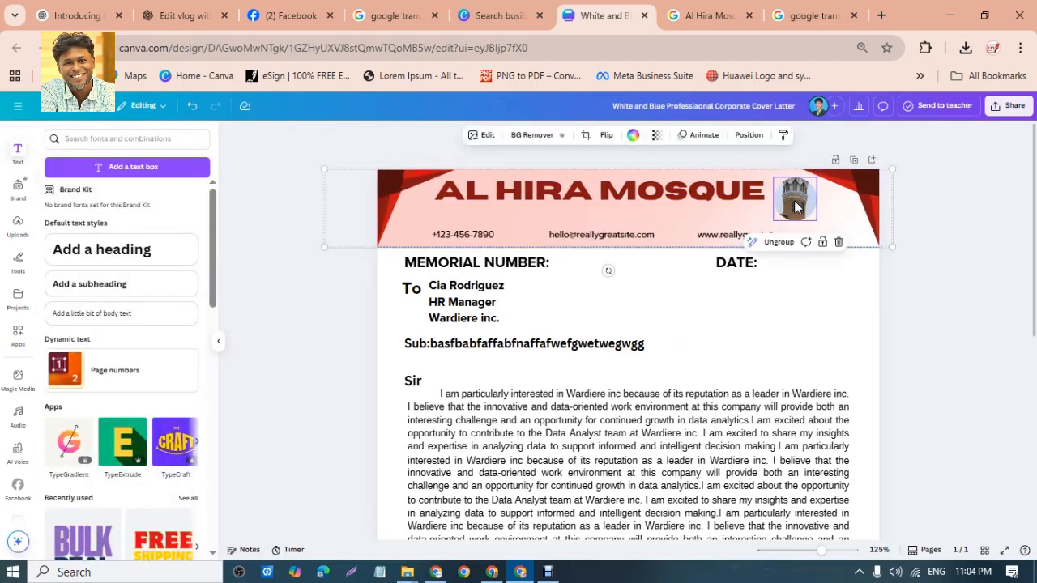
pyautogui.press('Up')
pyautogui.press('Up')
pyautogui.press('Up')
pyautogui.press('Up')
pyautogui.press('Up')
pyautogui.press('Up')
pyautogui.press('Up')
pyautogui.press('Up')
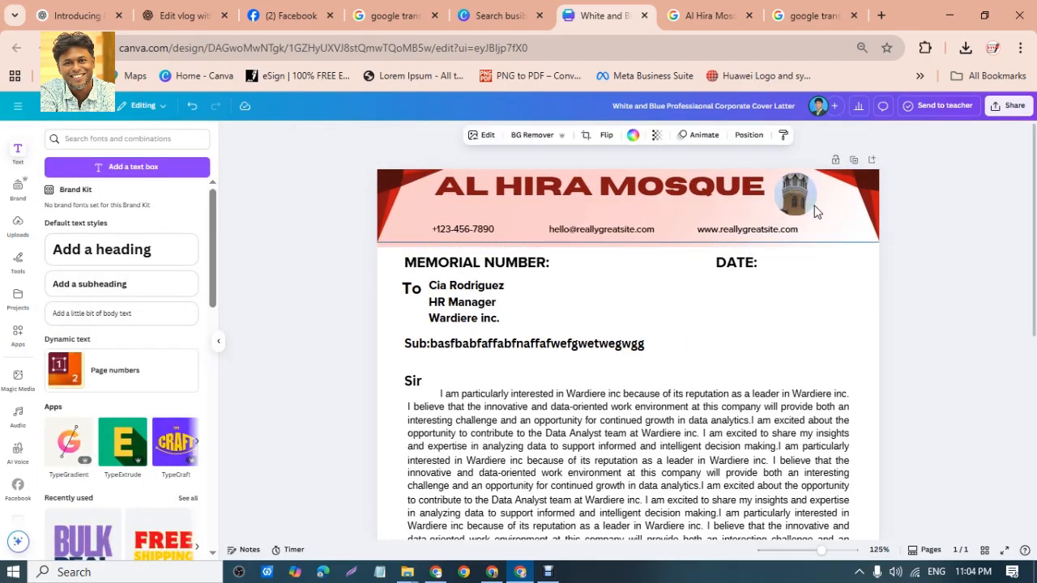
pyautogui.press('Down')
pyautogui.press('Down')
pyautogui.press('Down')
pyautogui.press('Down')
pyautogui.press('Down')
pyautogui.press('Down')
pyautogui.press('Down')
pyautogui.press('Down')
pyautogui.press('Down')
pyautogui.press('Down')
pyautogui.press('Down')
pyautogui.press('Down')
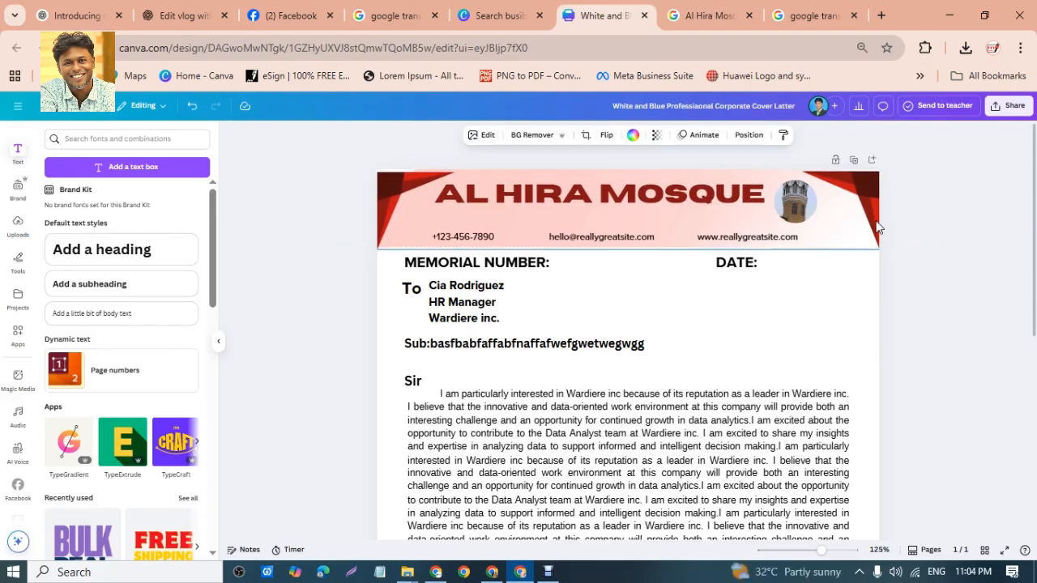
pyautogui.click(947, 232)
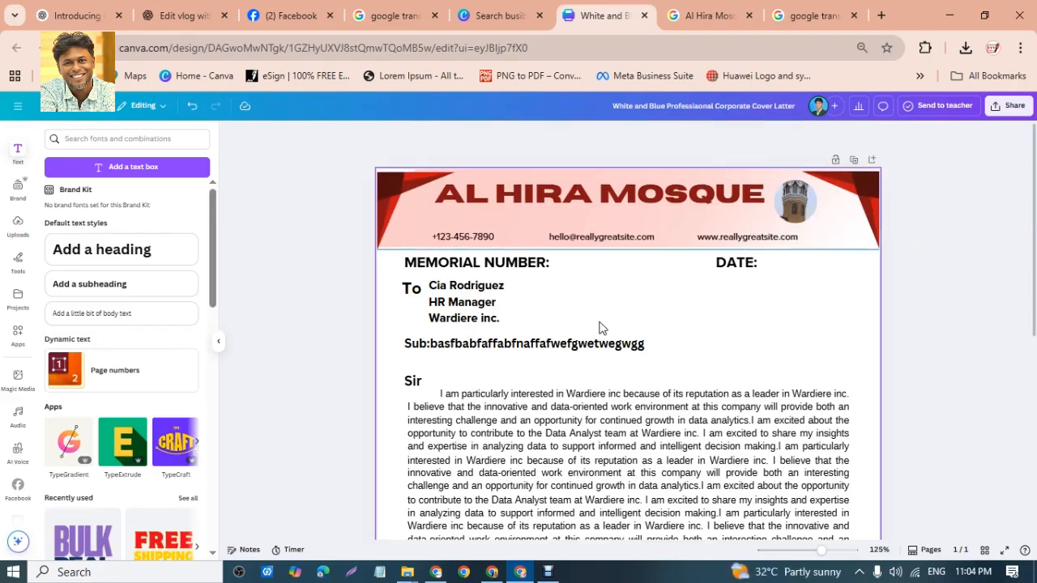
# - Reduce the "MEMORIAL NUMBER:" and "DATE:" labels together to font size 14.4
pyautogui.click(493, 268)
pyautogui.keyDown('shift'); pyautogui.click(733, 261); pyautogui.keyUp('shift')
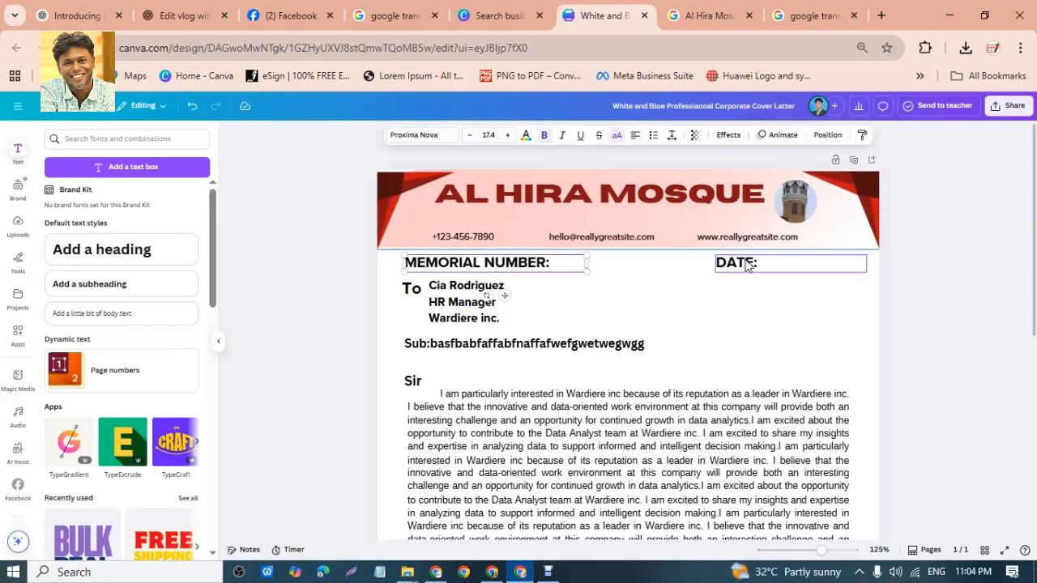
pyautogui.click(470, 138)
pyautogui.click(470, 138)
pyautogui.click(470, 139)
pyautogui.click(470, 139)
pyautogui.click(470, 138)
pyautogui.click(470, 138)
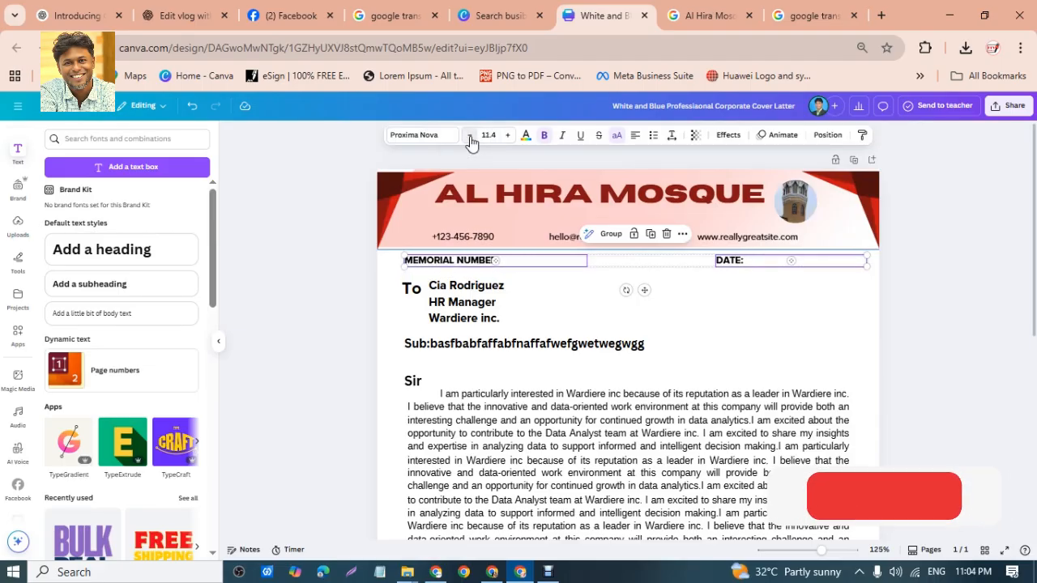
pyautogui.click(507, 138)
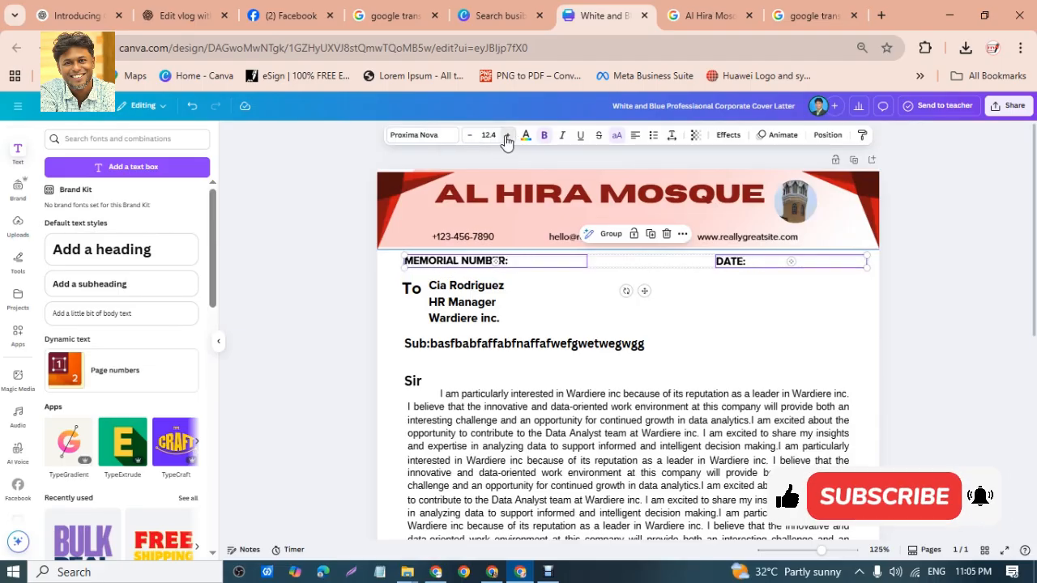
pyautogui.click(507, 138)
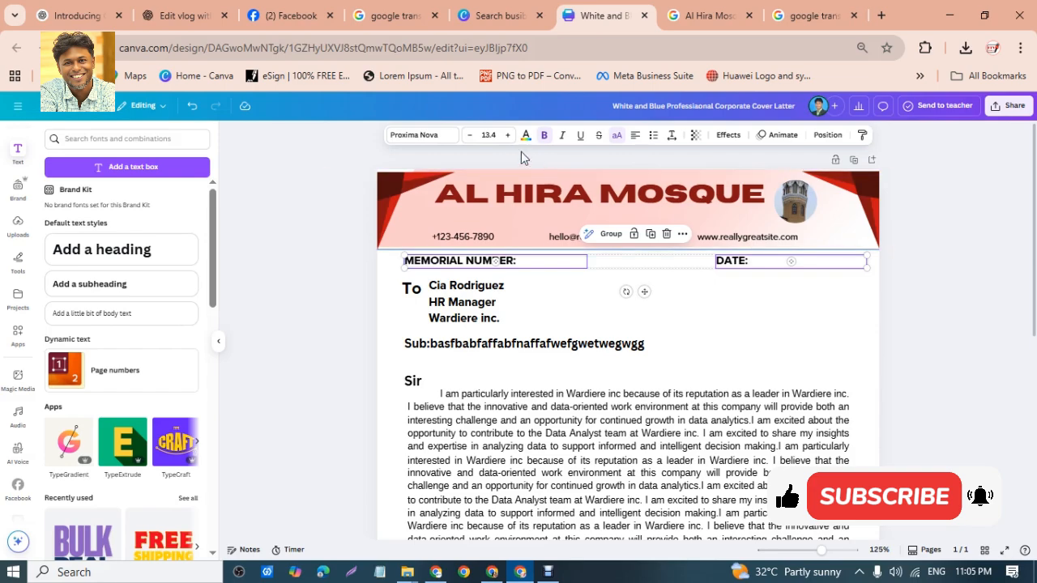
pyautogui.click(920, 304)
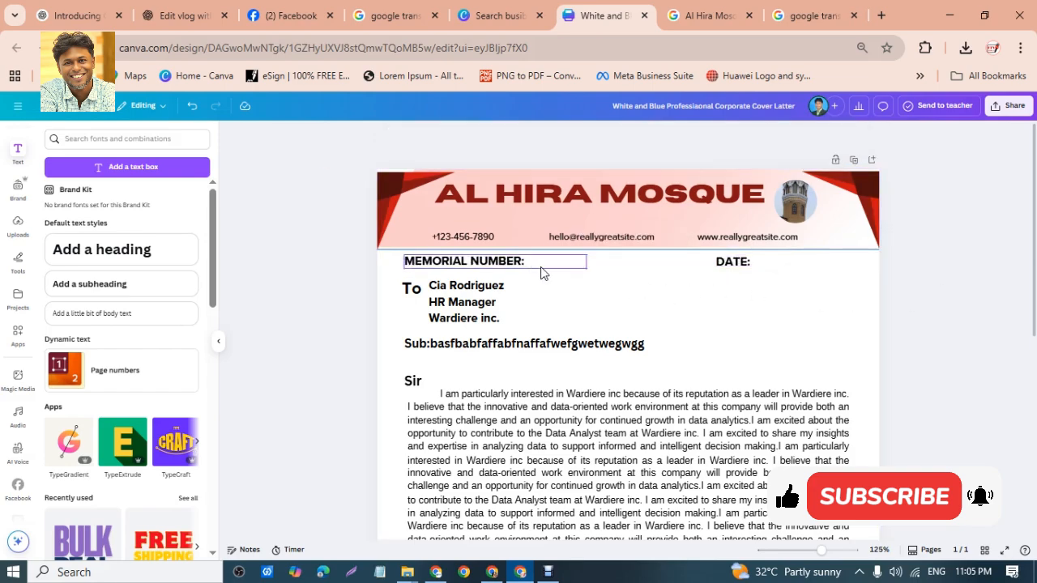
# - Set "MEMORIAL NUMBER:", "To", the recipient lines, the subject line and "DATE:" together to font size 14
pyautogui.click(496, 267)
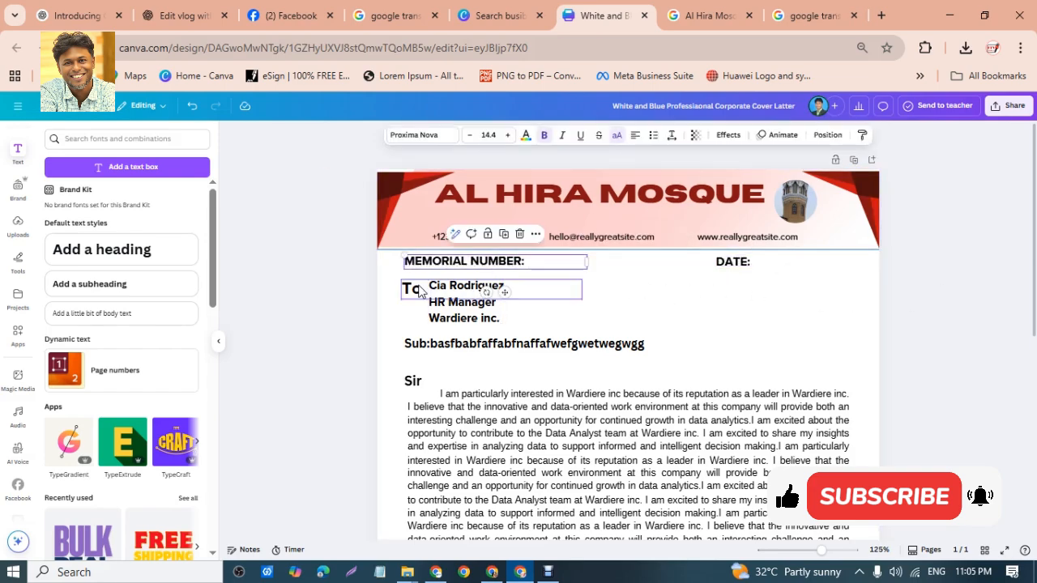
pyautogui.keyDown('shift'); pyautogui.click(453, 294); pyautogui.keyUp('shift')
pyautogui.keyDown('shift'); pyautogui.click(448, 312); pyautogui.keyUp('shift')
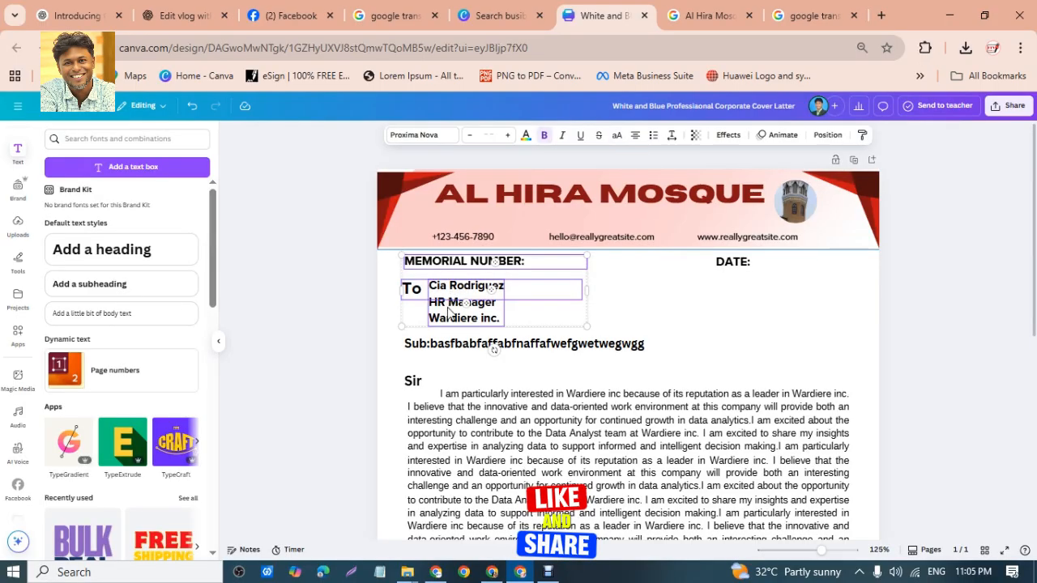
pyautogui.keyDown('shift'); pyautogui.click(439, 347); pyautogui.keyUp('shift')
pyautogui.keyDown('shift'); pyautogui.click(729, 267); pyautogui.keyUp('shift')
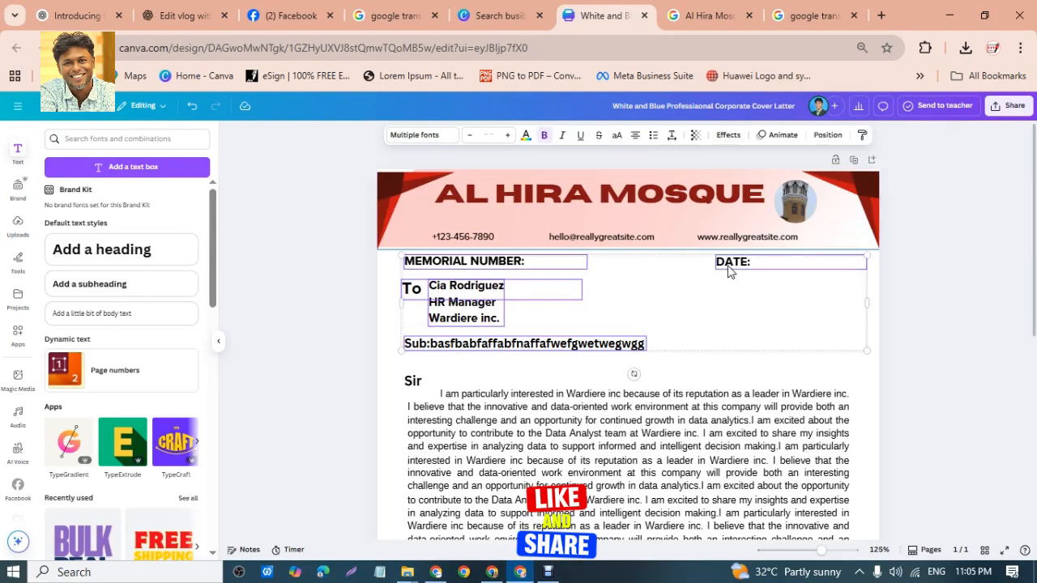
pyautogui.click(485, 135)
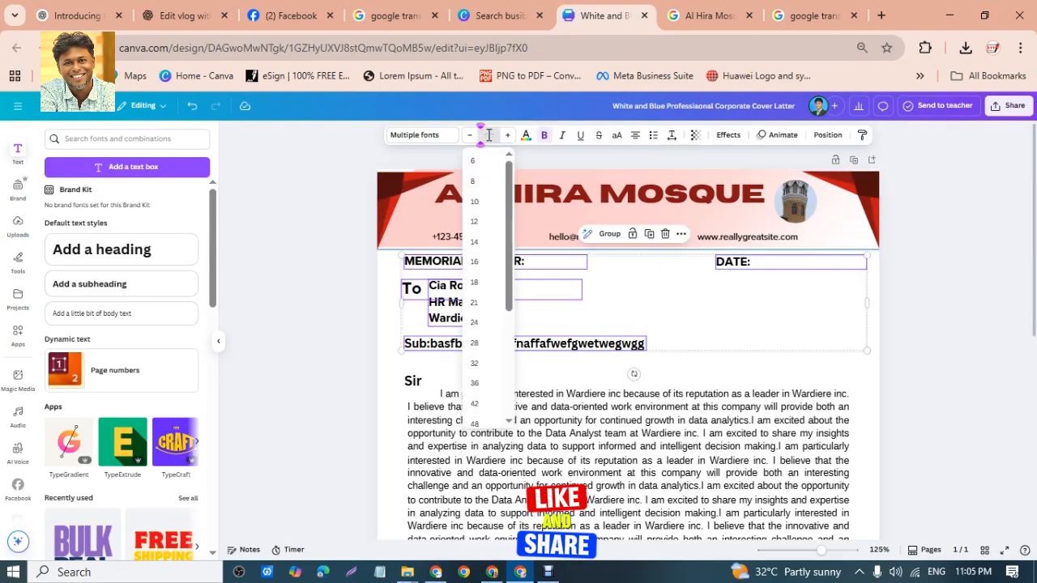
pyautogui.click(477, 237)
pyautogui.click(417, 310)
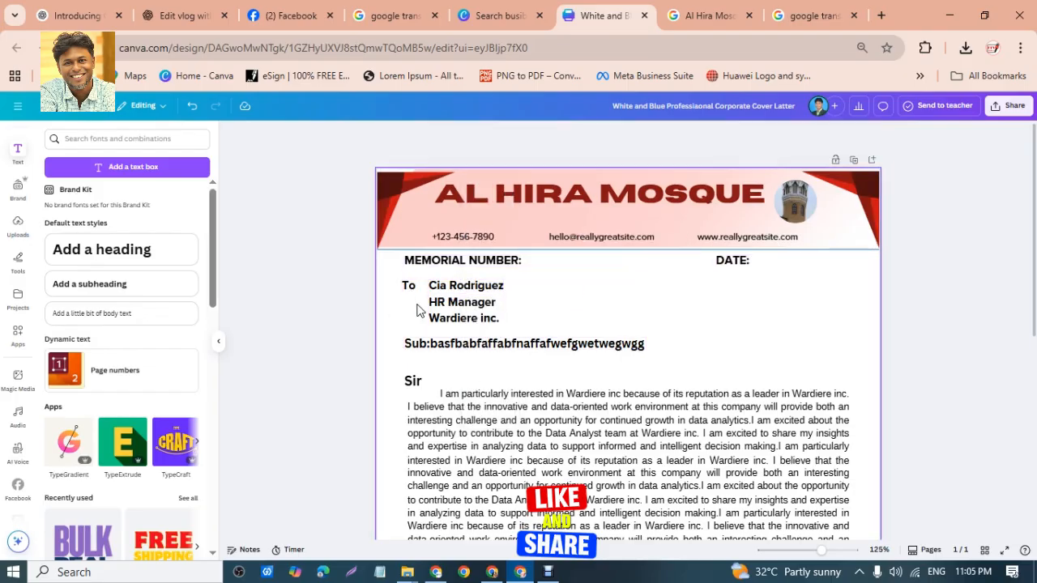
# - Increase the body paragraph's font size to 14.5
pyautogui.click(472, 346)
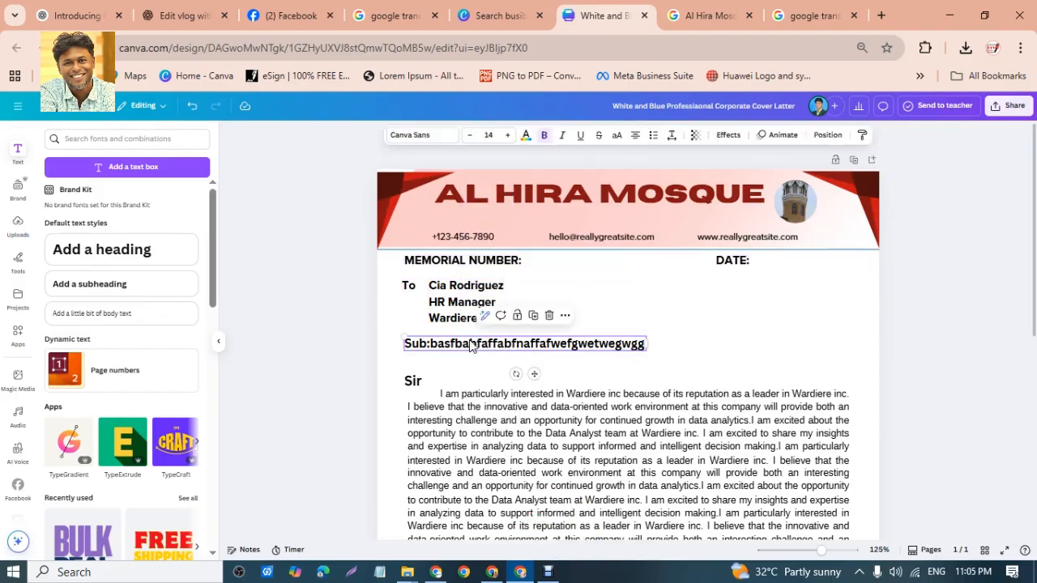
pyautogui.click(494, 139)
pyautogui.click(493, 452)
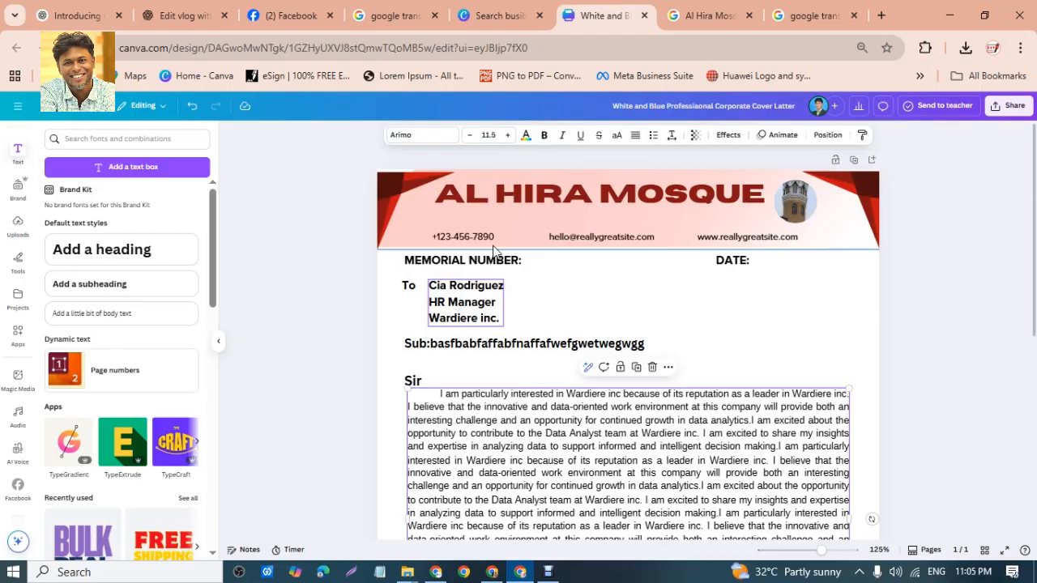
pyautogui.click(508, 138)
pyautogui.click(508, 138)
pyautogui.click(508, 138)
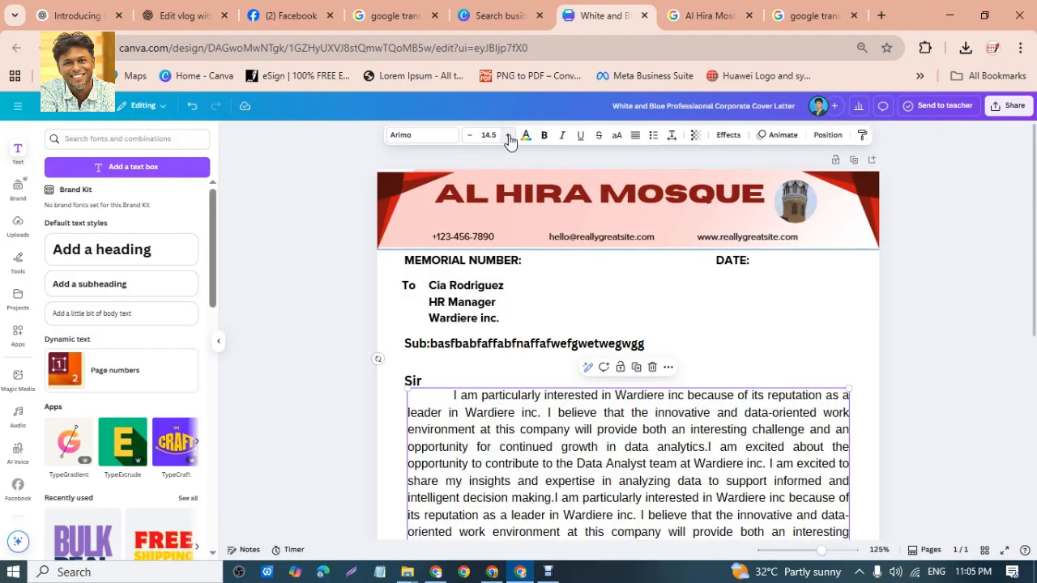
pyautogui.scroll(-8, 759, 367)
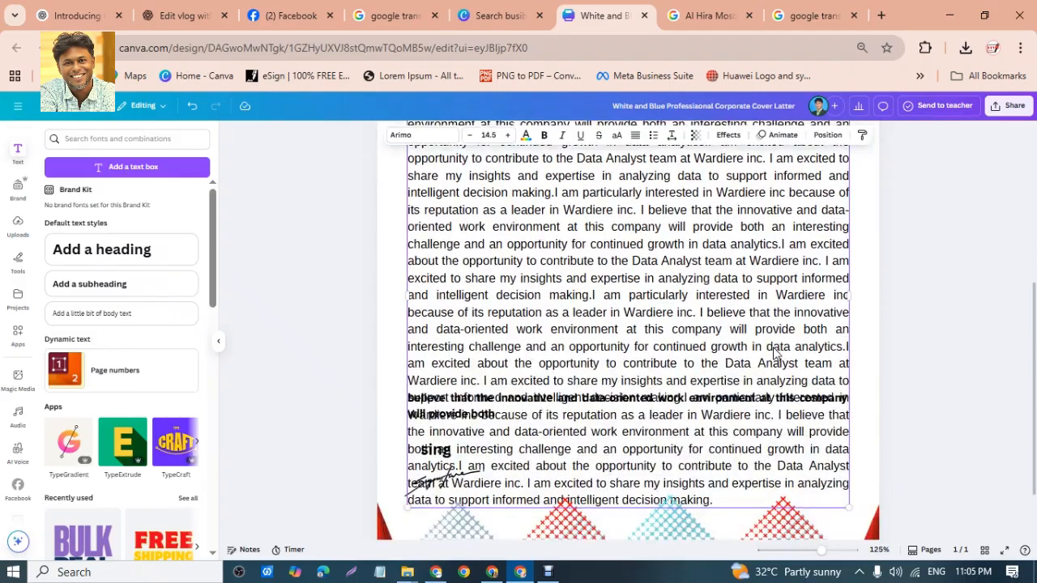
pyautogui.scroll(8, 759, 367)
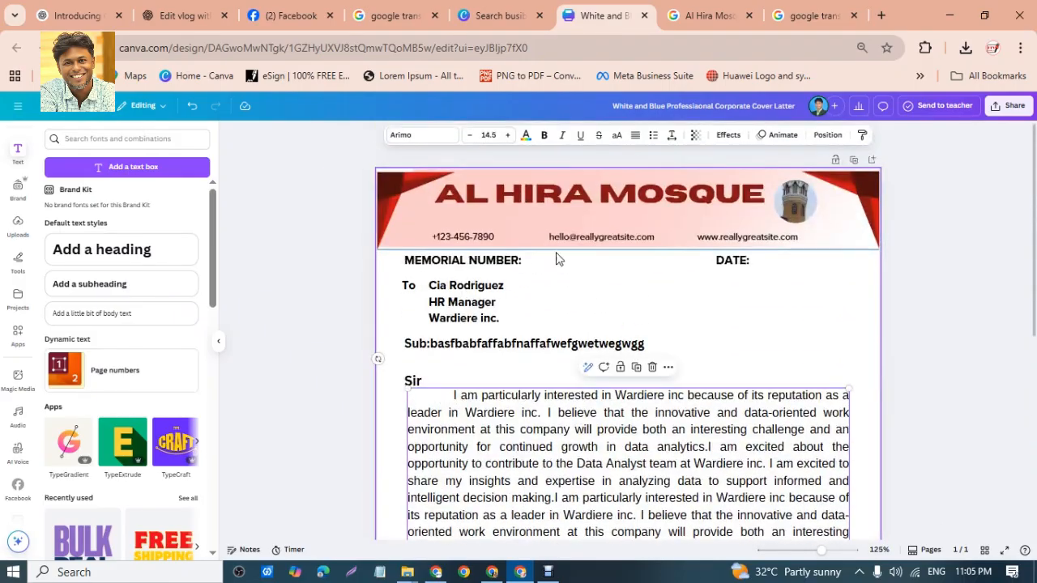
# - Shorten the body paragraph by deleting one stretch of repeated text near its beginning and another near its end
pyautogui.tripleClick(580, 415)
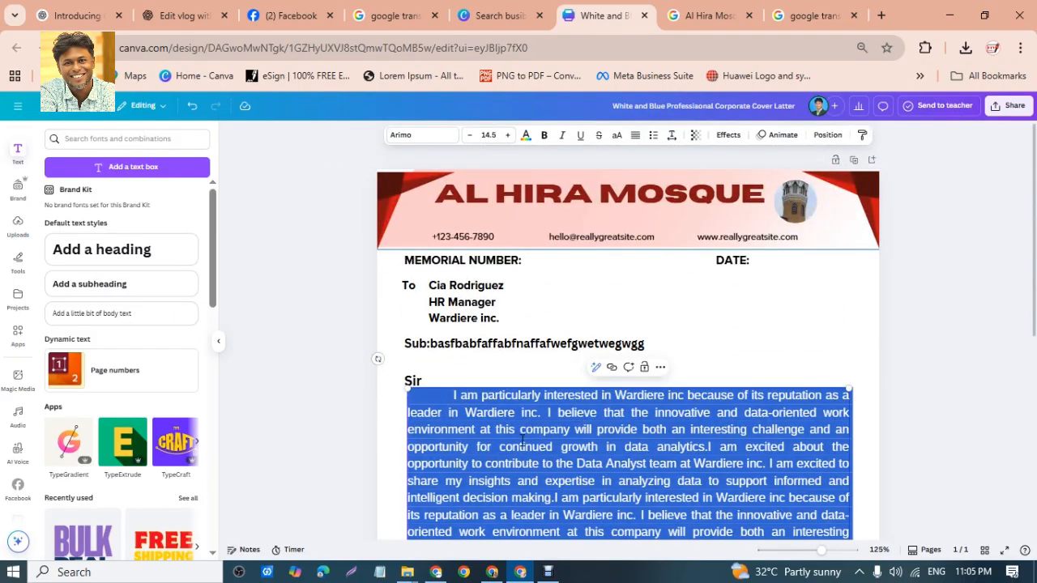
pyautogui.click(477, 429)
pyautogui.moveTo(476, 429); pyautogui.dragTo(735, 515)
pyautogui.press('BackSpace')
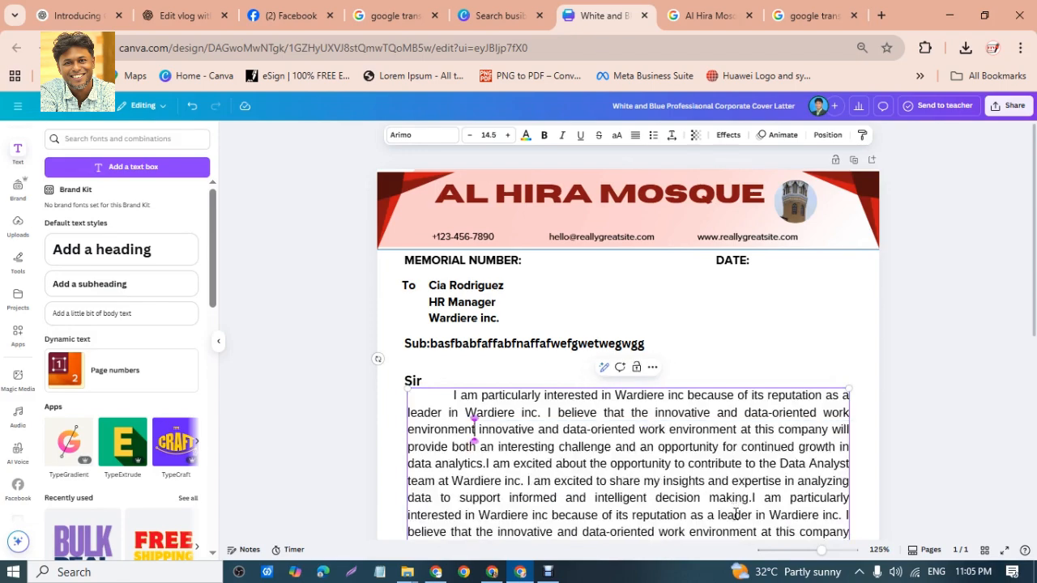
pyautogui.scroll(-5, 700, 495)
pyautogui.moveTo(671, 390); pyautogui.dragTo(516, 303)
pyautogui.press('BackSpace')
# - Set the bold closing text "believe that the innovative and data-oriented work environment..." to font size 14
pyautogui.click(654, 438)
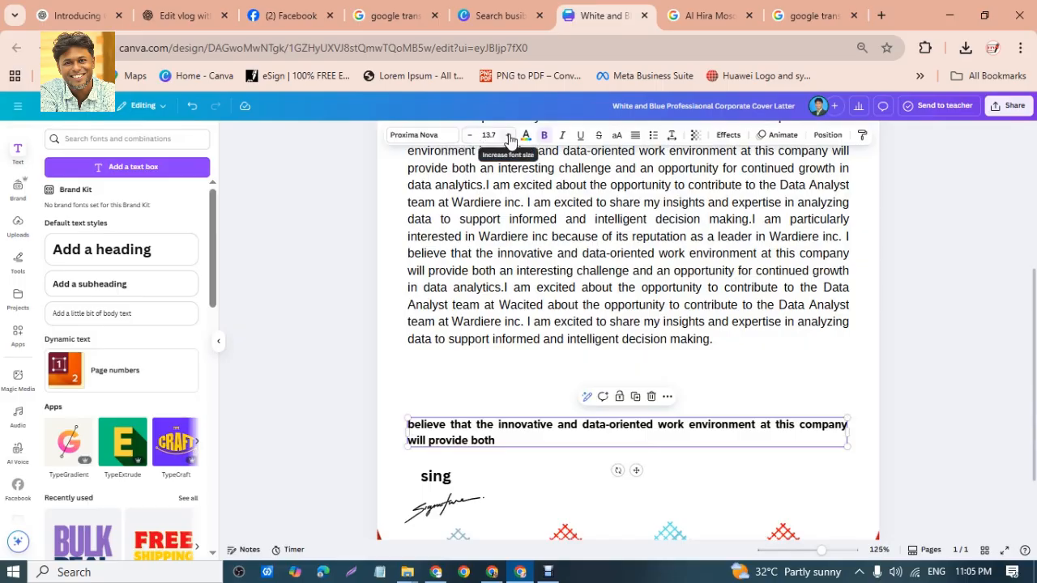
pyautogui.click(507, 135)
pyautogui.click(489, 135)
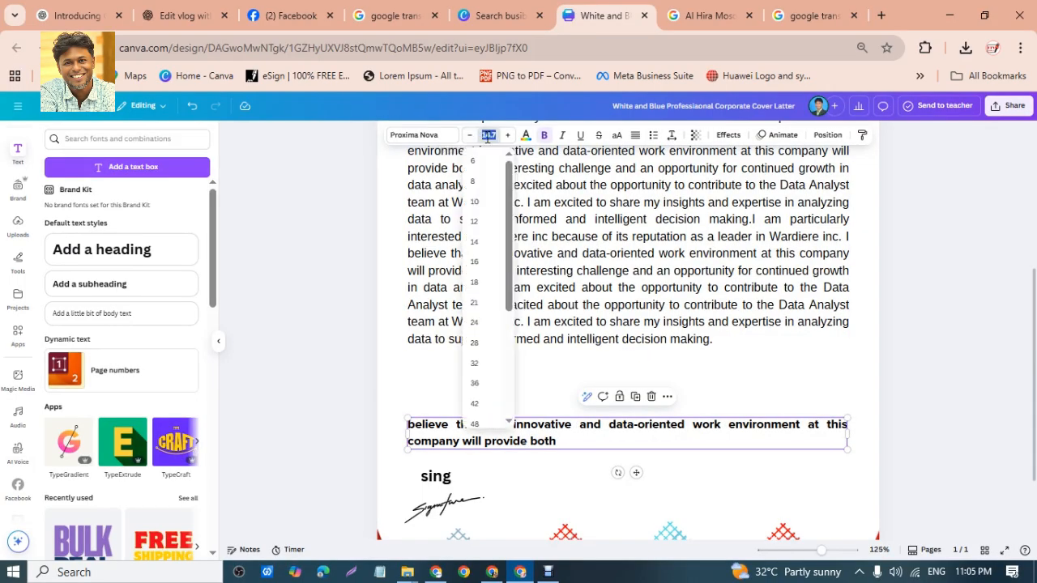
pyautogui.press('Return')
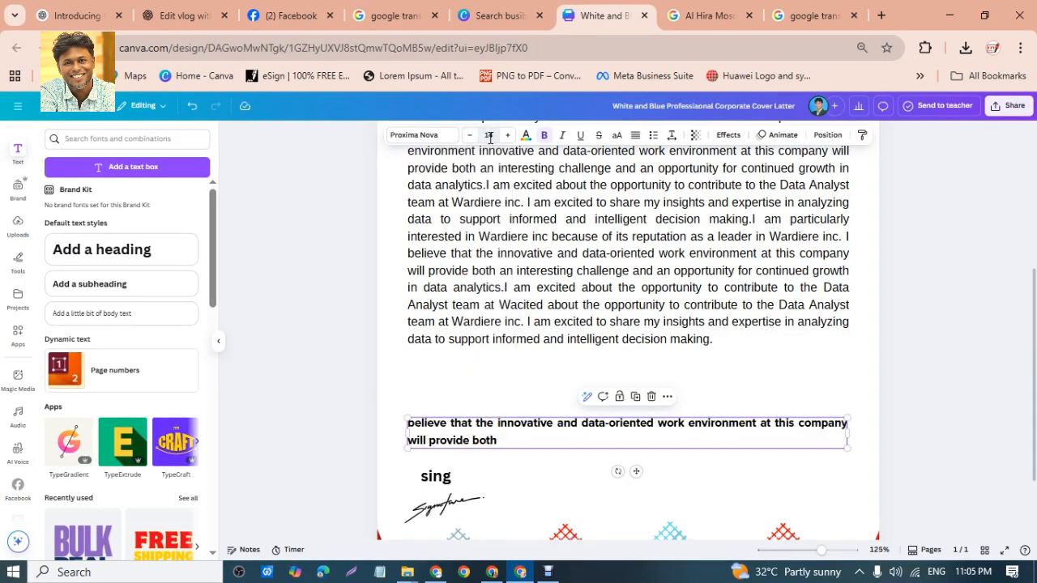
# - Set all of the body paragraph's text to font size 14
pyautogui.scroll(1, 641, 273)
pyautogui.click(616, 305)
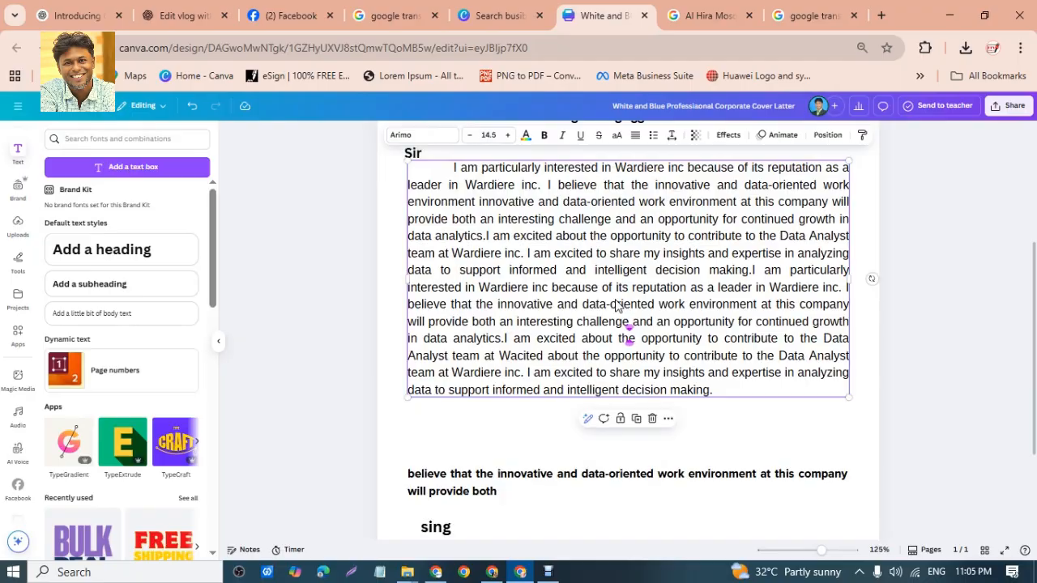
pyautogui.hotkey('ctrl', 'a')
pyautogui.doubleClick(612, 253)
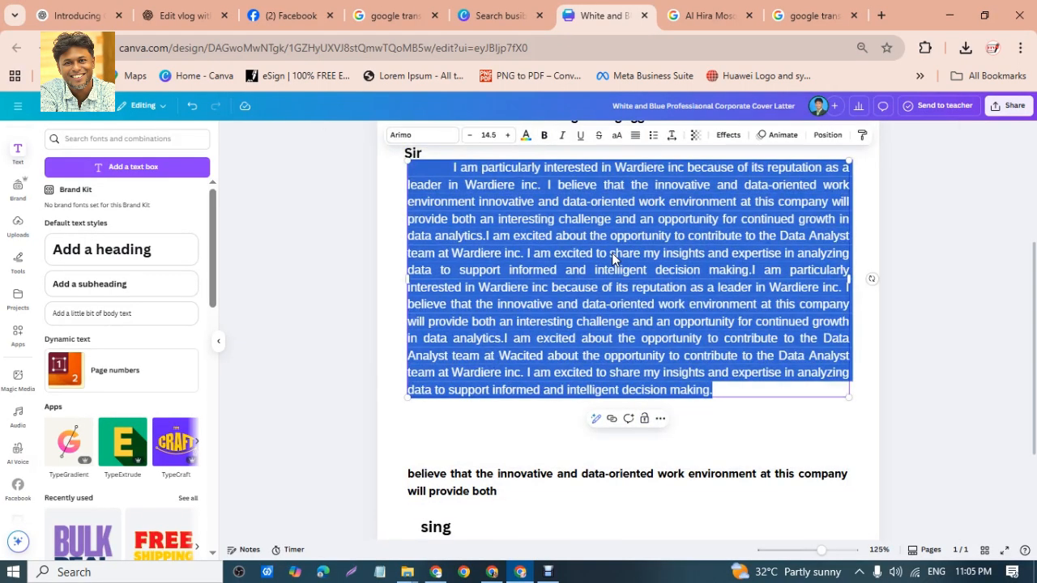
pyautogui.click(488, 134)
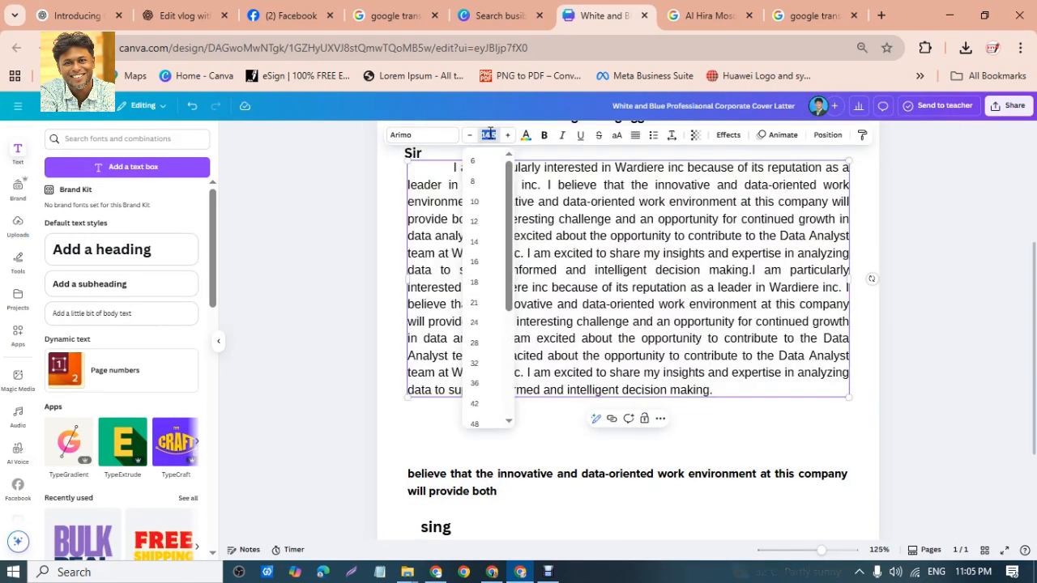
pyautogui.write('14')
pyautogui.press('Return')
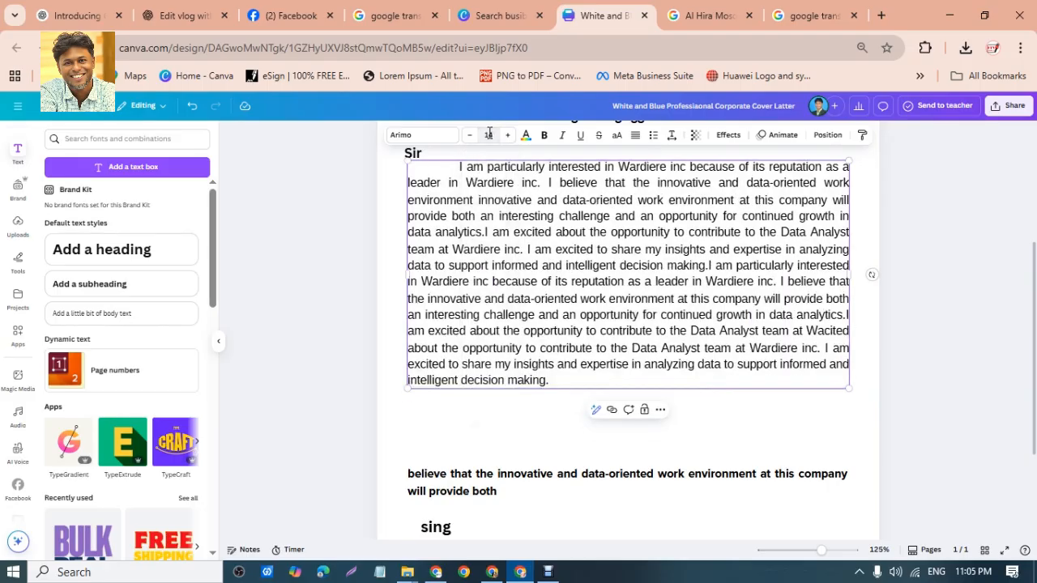
pyautogui.click(1001, 304)
# - Set the "Sir" salutation to font size 14
pyautogui.scroll(3, 678, 283)
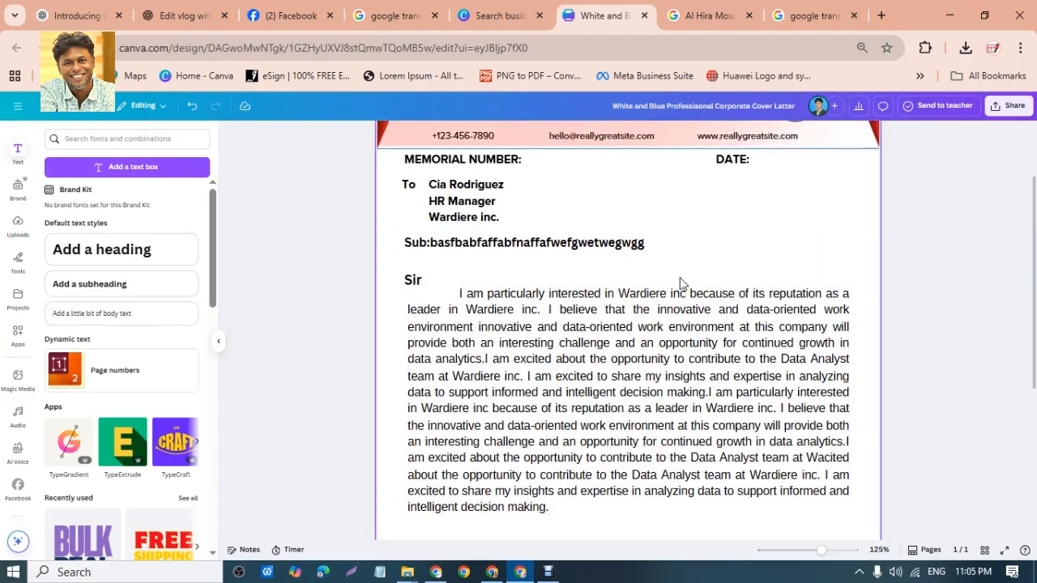
pyautogui.click(411, 280)
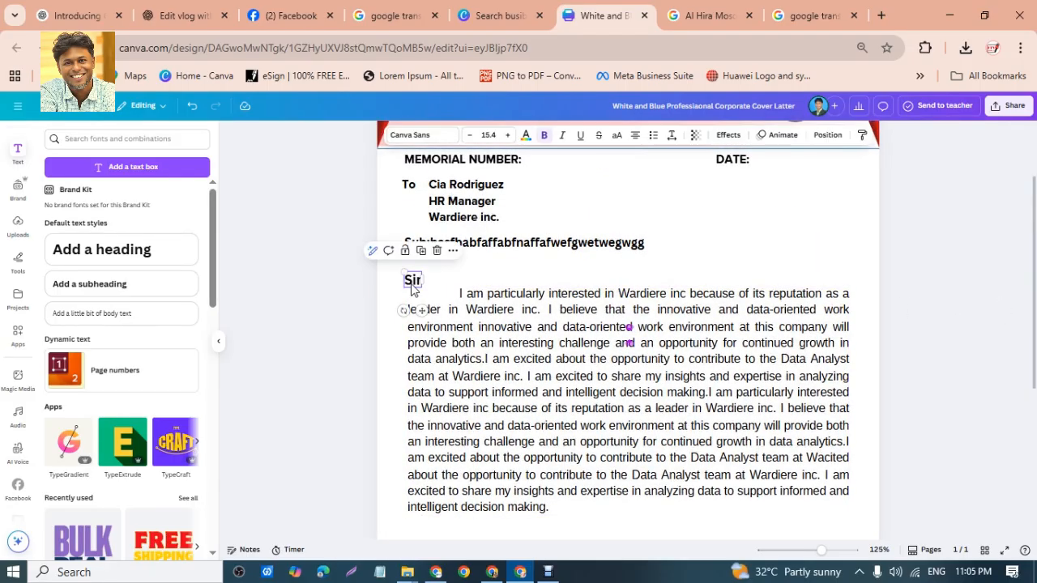
pyautogui.click(487, 135)
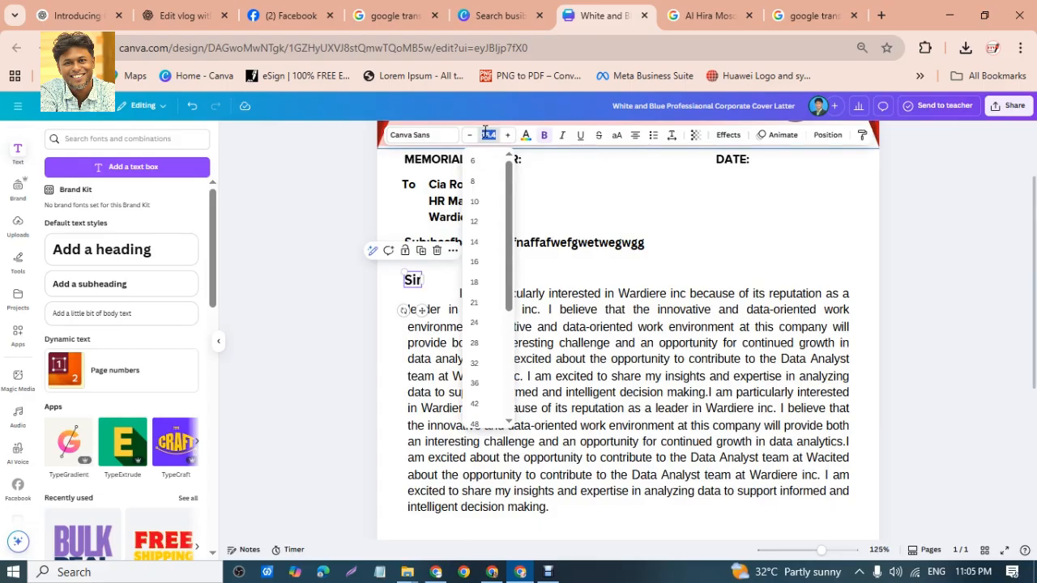
pyautogui.press('Return')
pyautogui.click(491, 207)
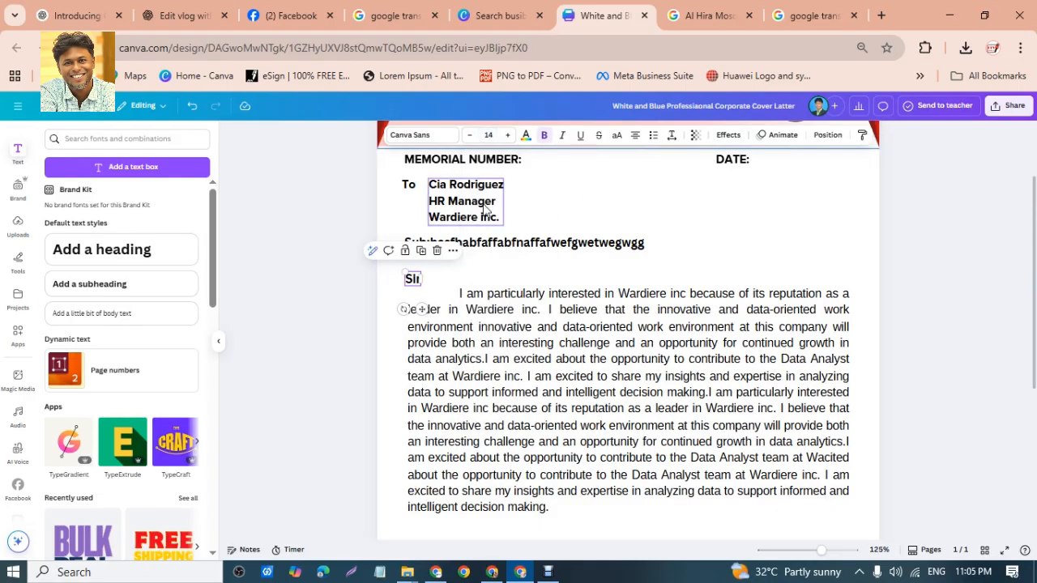
# - Shift the "Sub:" subject line slightly so its start aligns with the "To" label
pyautogui.click(572, 259)
pyautogui.click(564, 247)
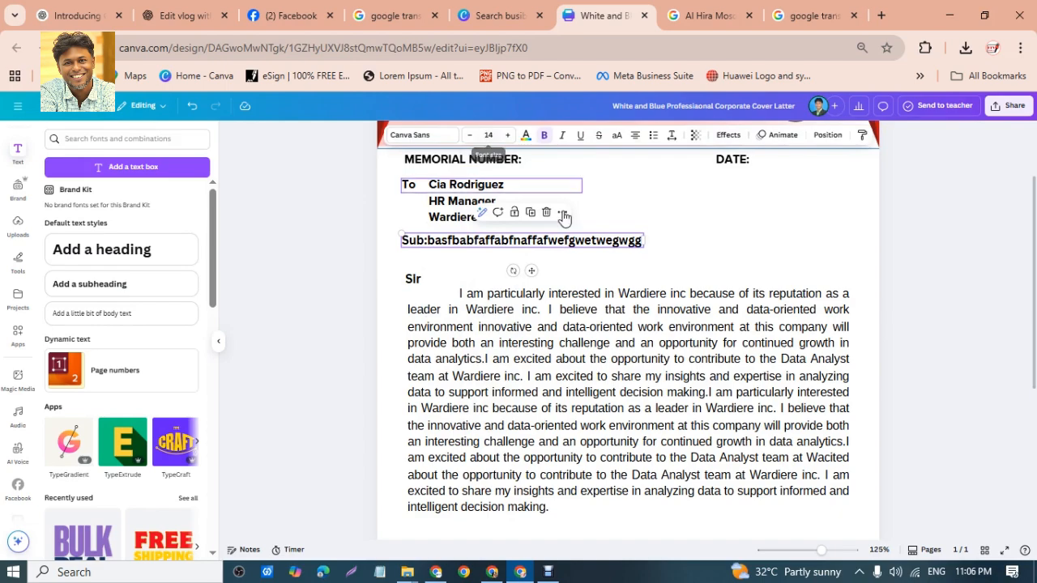
pyautogui.click(683, 231)
pyautogui.click(650, 379)
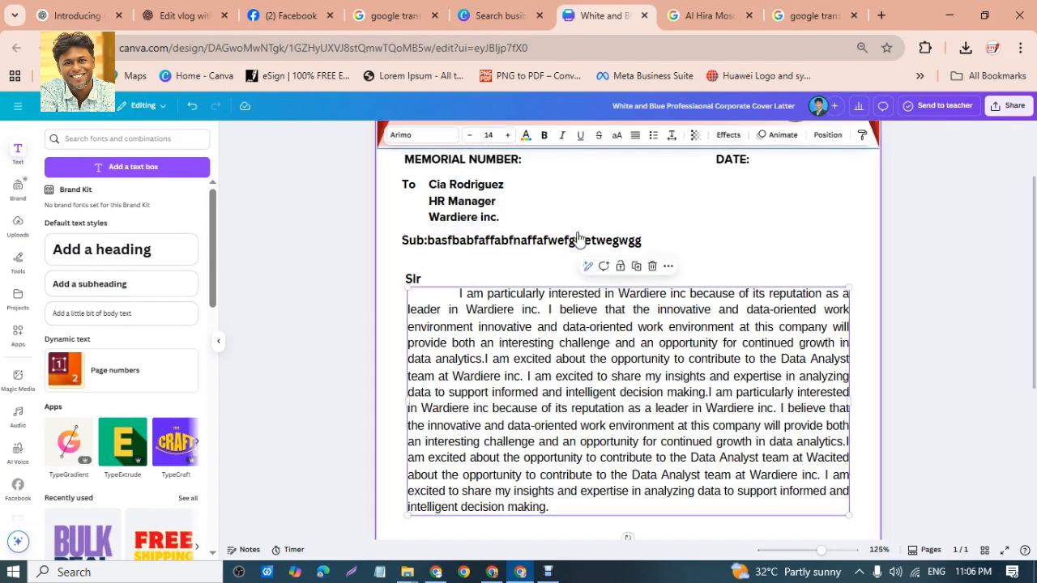
# - Remove bold from the recipient lines, the "MEMORIAL NUMBER:" and "DATE:" labels and the "Sub:" subject line
pyautogui.scroll(3, 579, 260)
pyautogui.click(474, 300)
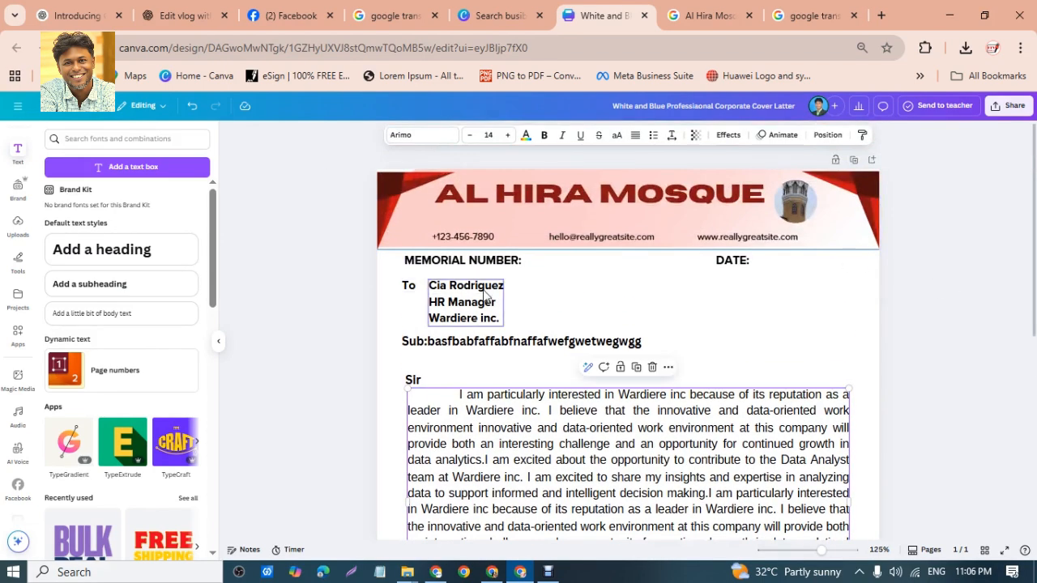
pyautogui.click(544, 137)
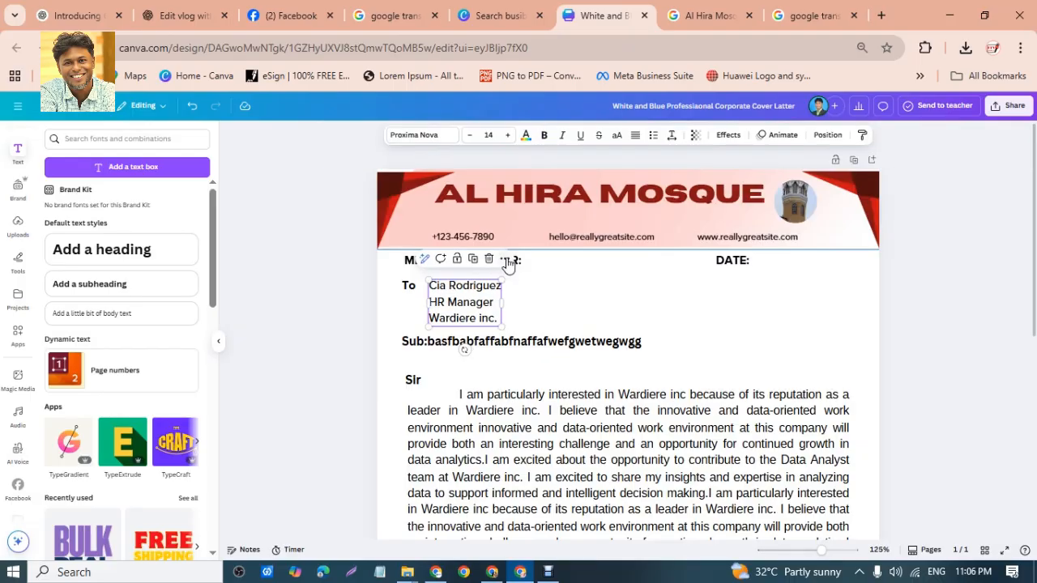
pyautogui.click(532, 259)
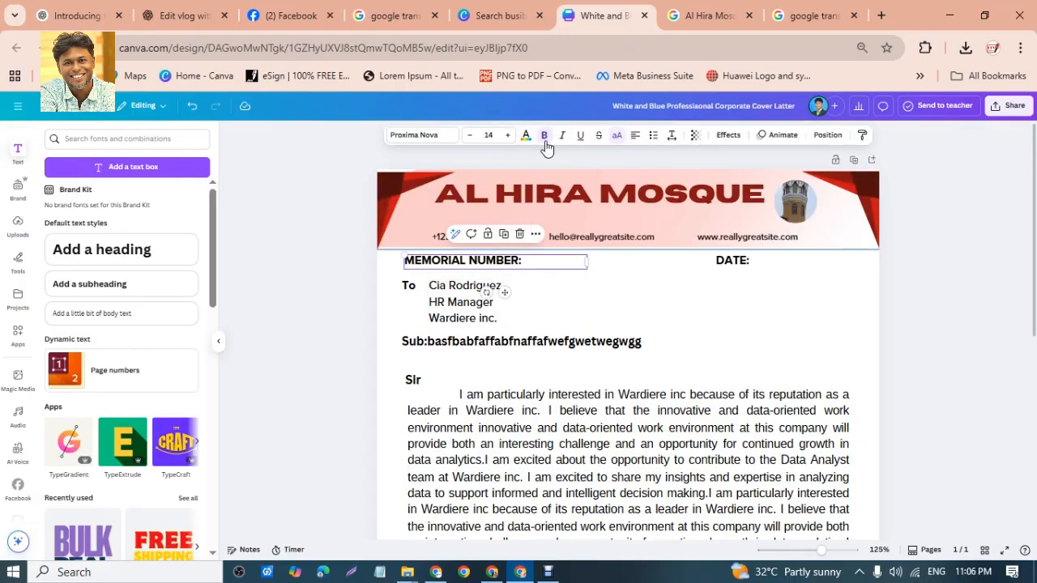
pyautogui.click(546, 146)
pyautogui.click(719, 257)
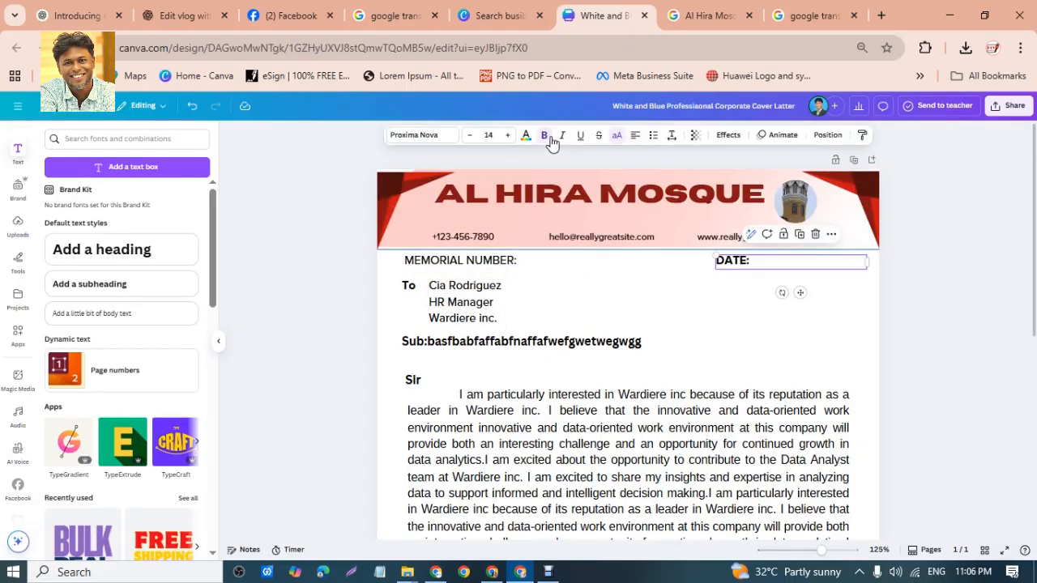
pyautogui.click(551, 143)
pyautogui.click(522, 341)
pyautogui.click(541, 139)
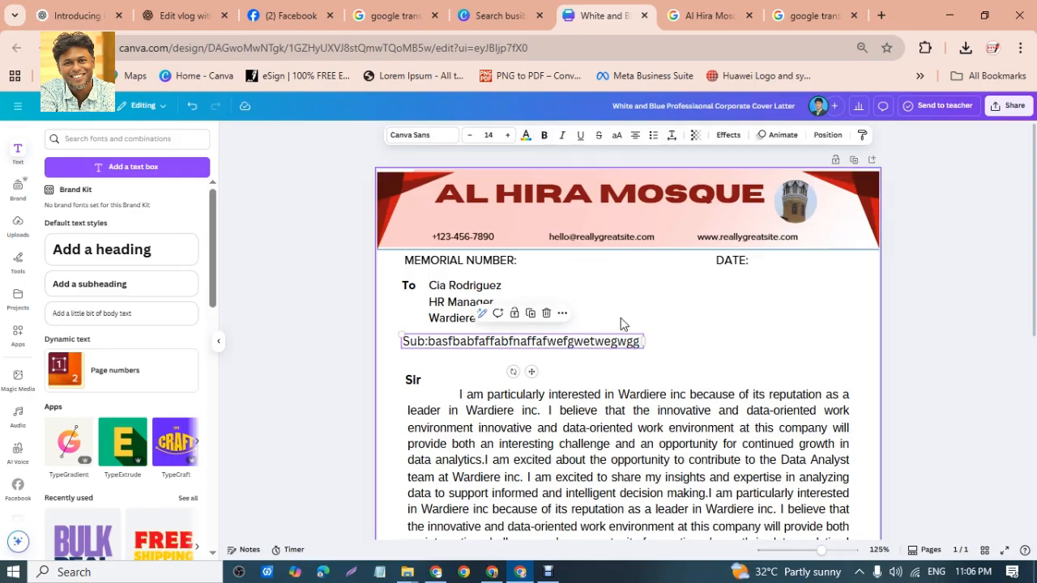
pyautogui.scroll(-1, 416, 333)
pyautogui.click(344, 301)
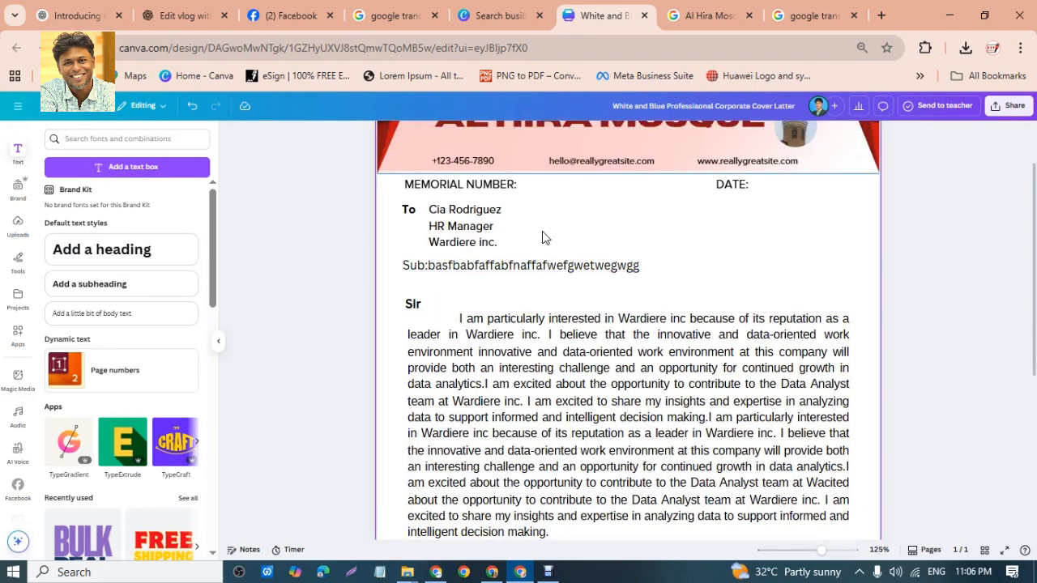
pyautogui.click(479, 187)
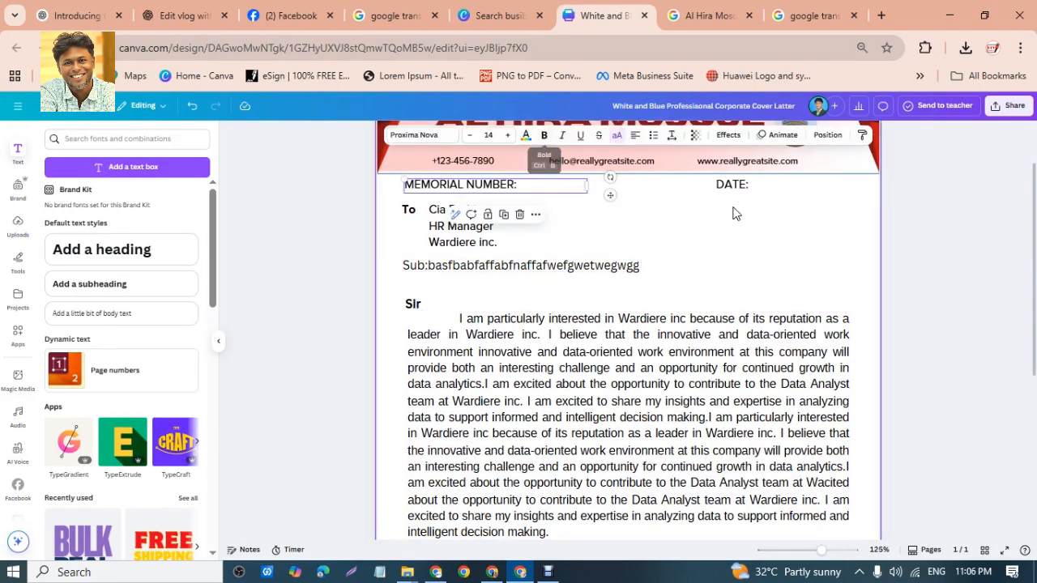
pyautogui.click(907, 238)
# - Open the design's download options and try PNG as the file type
pyautogui.scroll(-3, 875, 409)
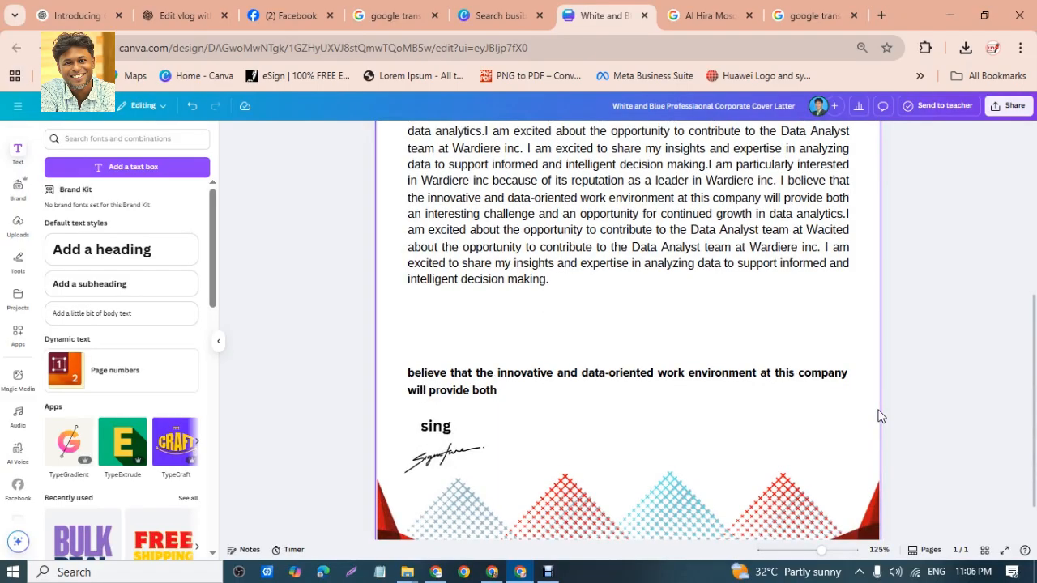
pyautogui.keyDown('ctrl'); pyautogui.scroll(-3, 881, 416); pyautogui.keyUp('ctrl')
pyautogui.scroll(5, 858, 407)
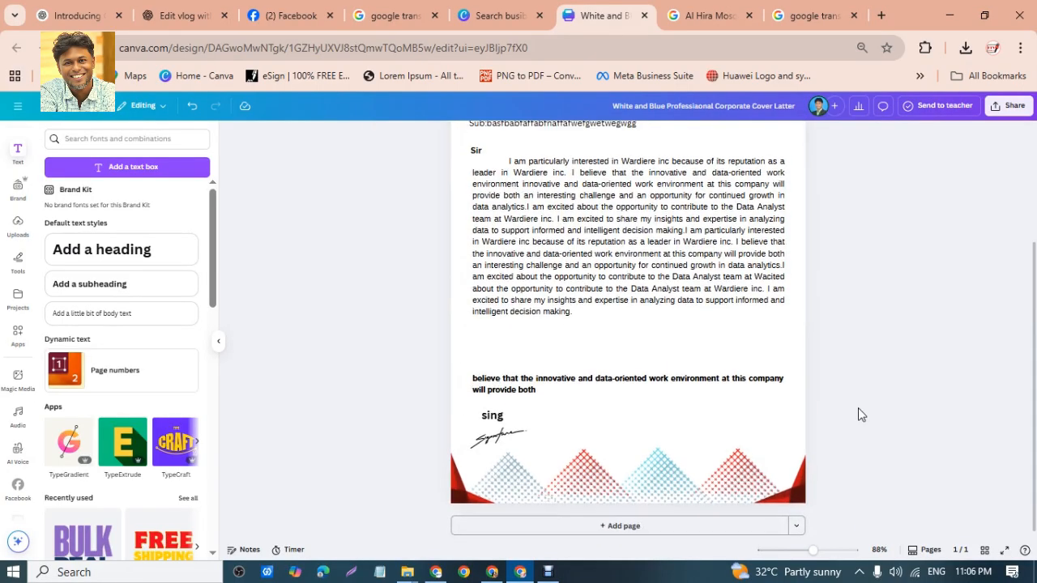
pyautogui.click(1010, 105)
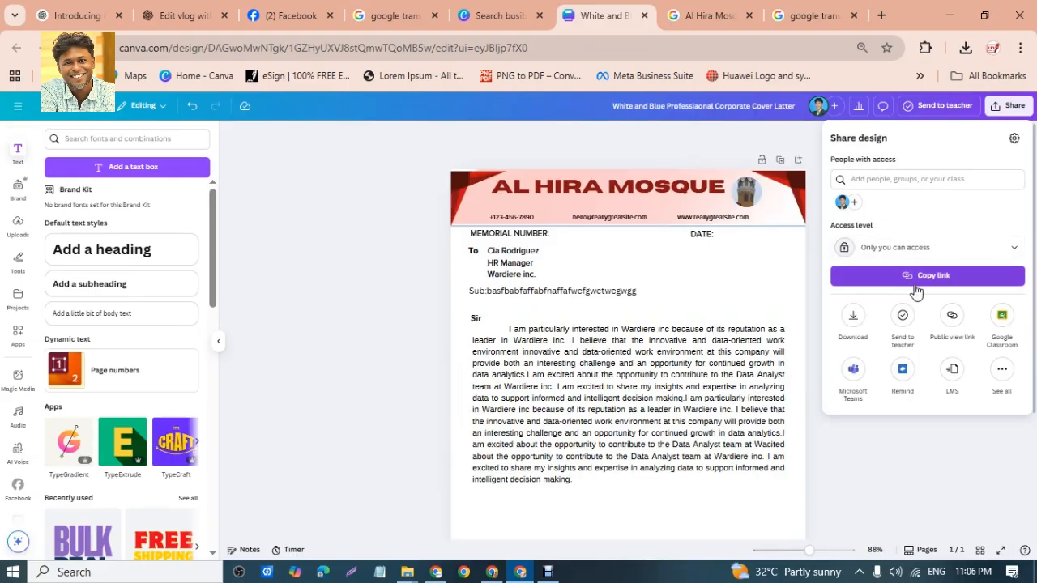
pyautogui.click(853, 318)
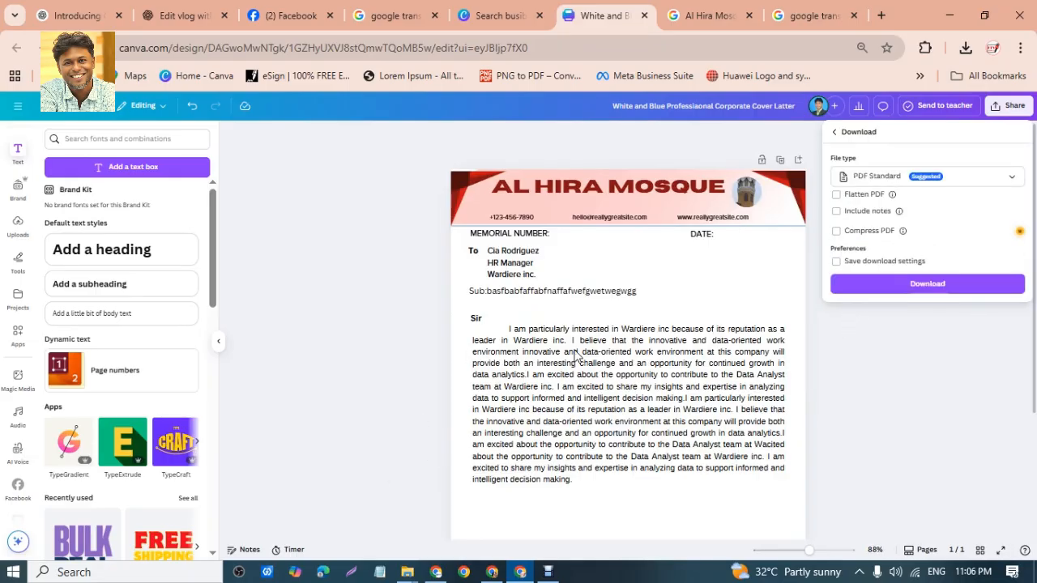
pyautogui.click(917, 180)
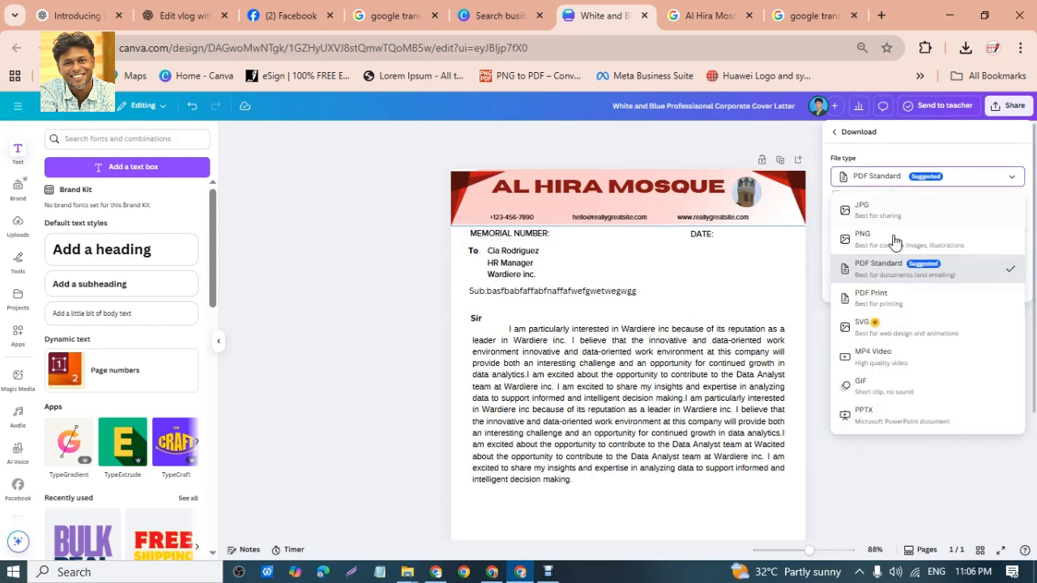
pyautogui.click(866, 235)
pyautogui.click(901, 179)
pyautogui.click(898, 181)
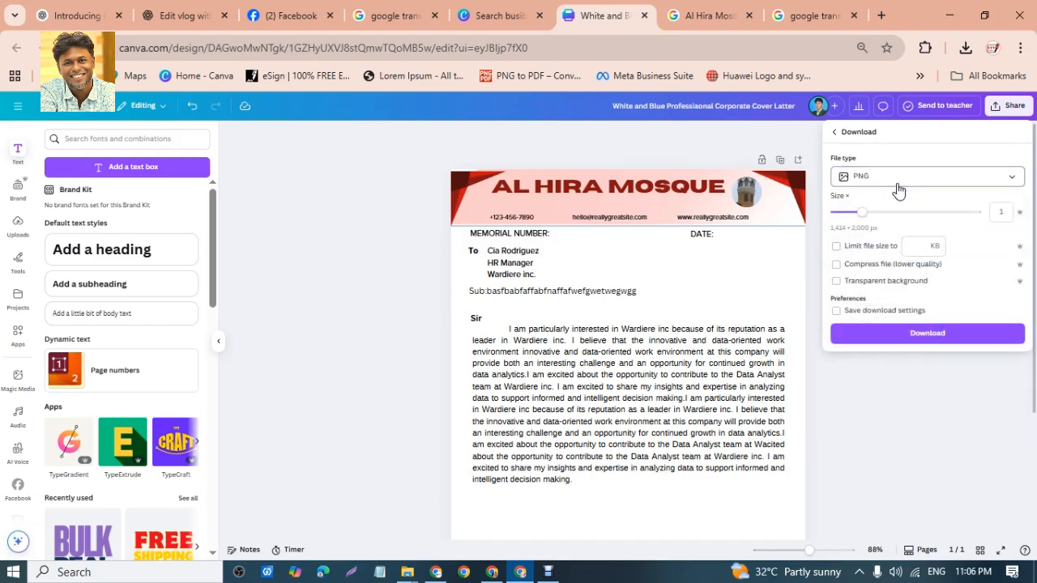
# - Change the download file type to JPG and download the letterhead
pyautogui.click(897, 180)
pyautogui.click(891, 216)
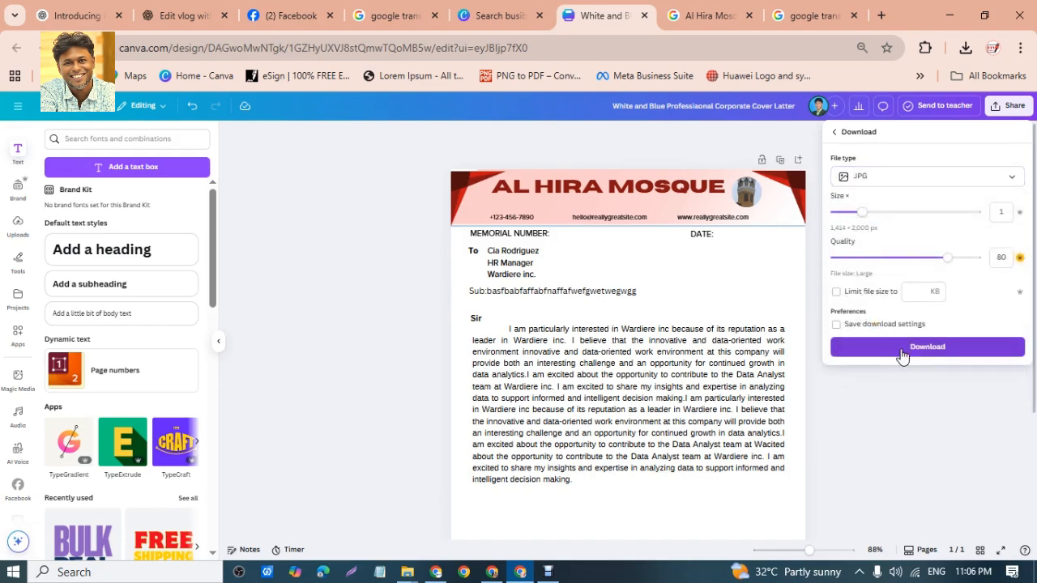
pyautogui.click(900, 344)
pyautogui.scroll(-2, 729, 397)
pyautogui.scroll(-1, 677, 414)
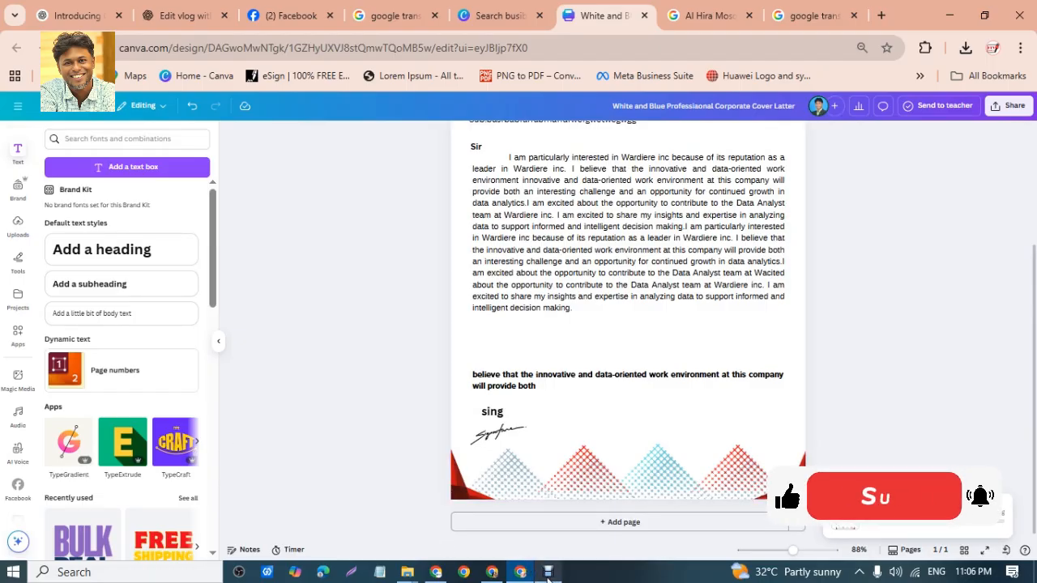
# - Locate the downloaded letterhead JPG in the Downloads folder and open it in the image viewer
pyautogui.click(966, 48)
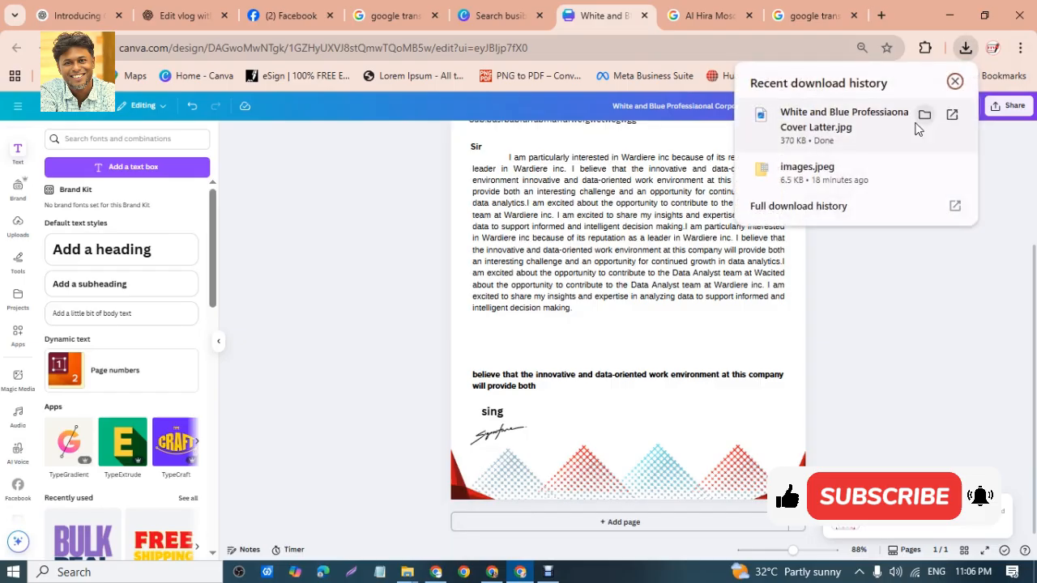
pyautogui.click(925, 116)
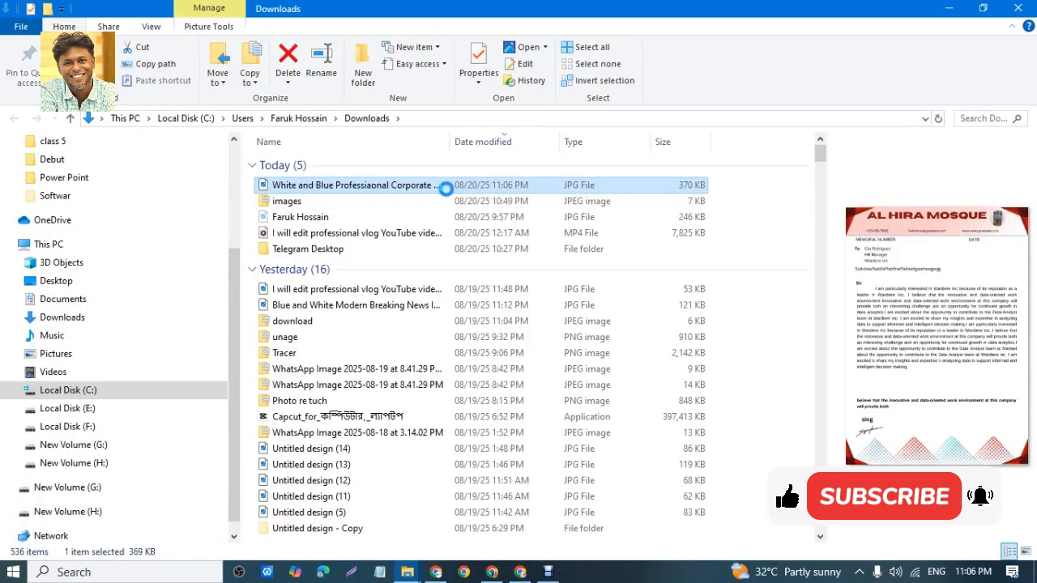
pyautogui.rightClick(446, 187)
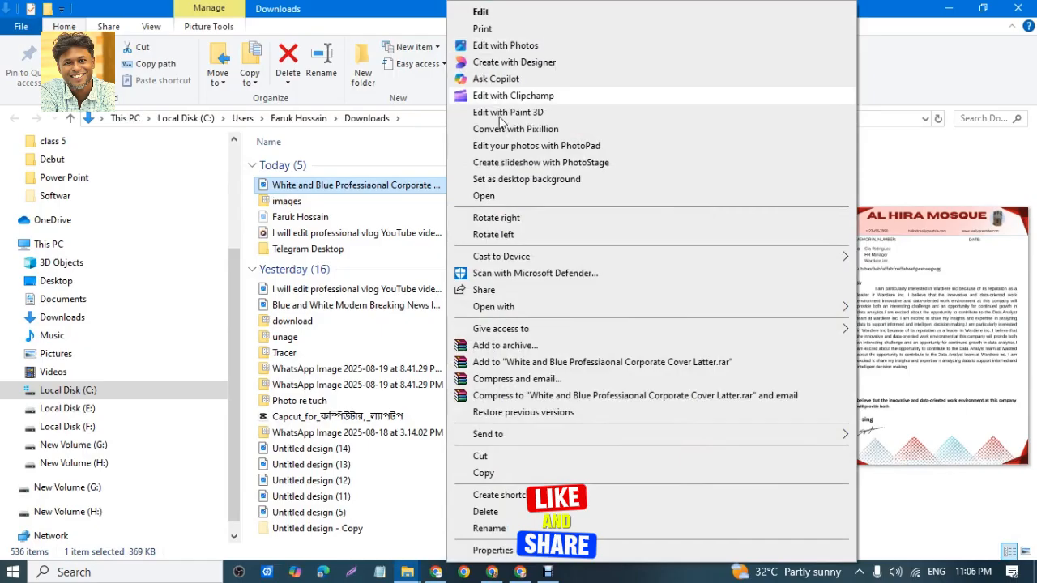
pyautogui.click(498, 197)
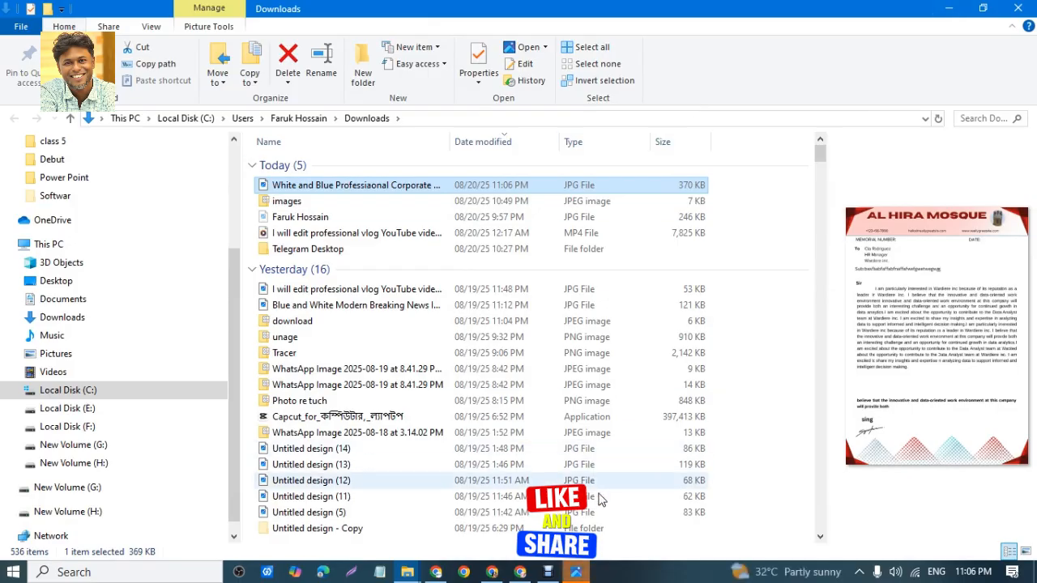
# - Examine the exported letterhead's text and full-page layout, and close the image and the Downloads folder
pyautogui.scroll(3, 598, 322)
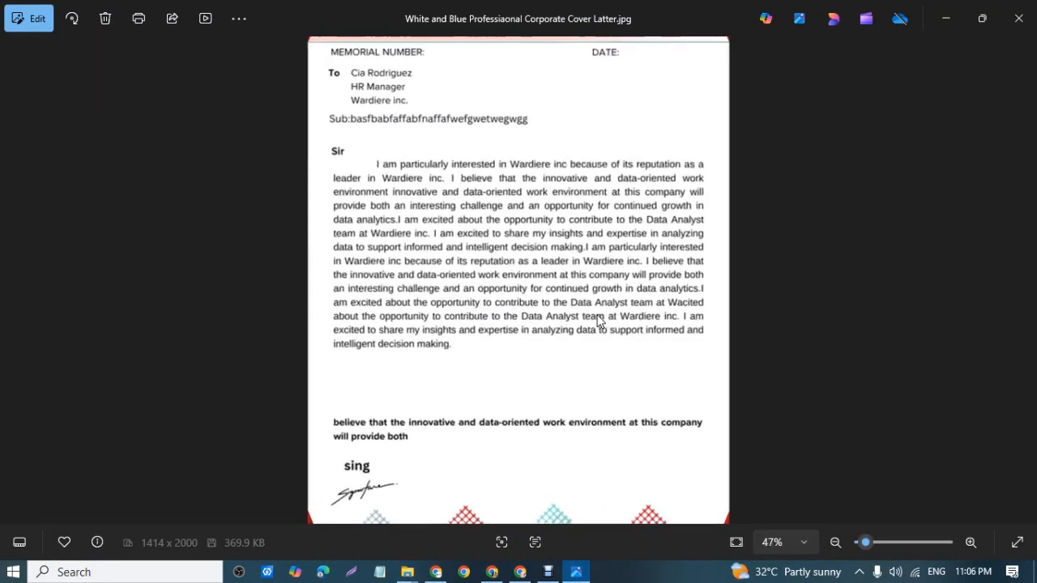
pyautogui.scroll(-3, 595, 312)
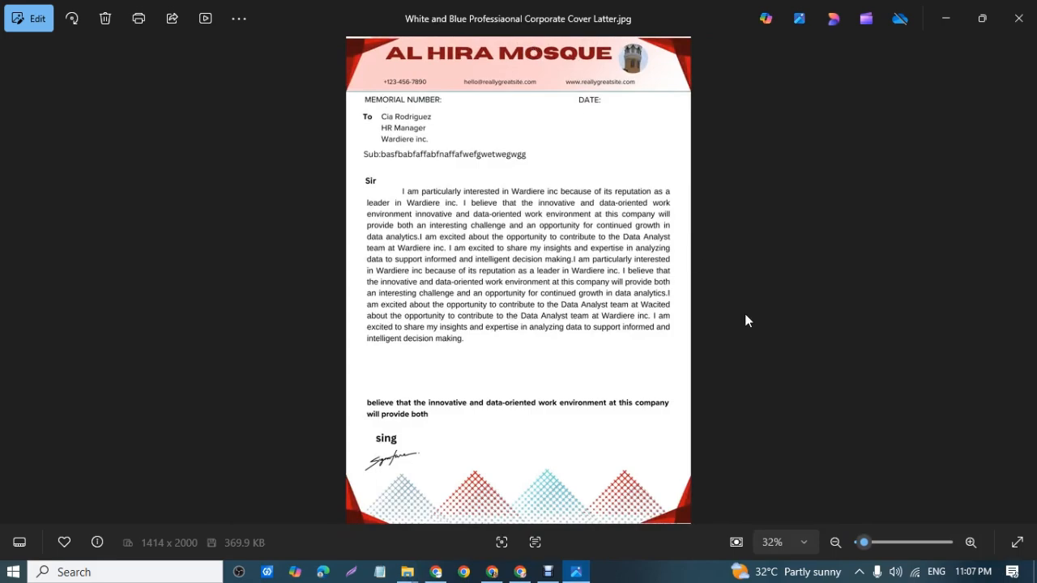
pyautogui.click(1019, 18)
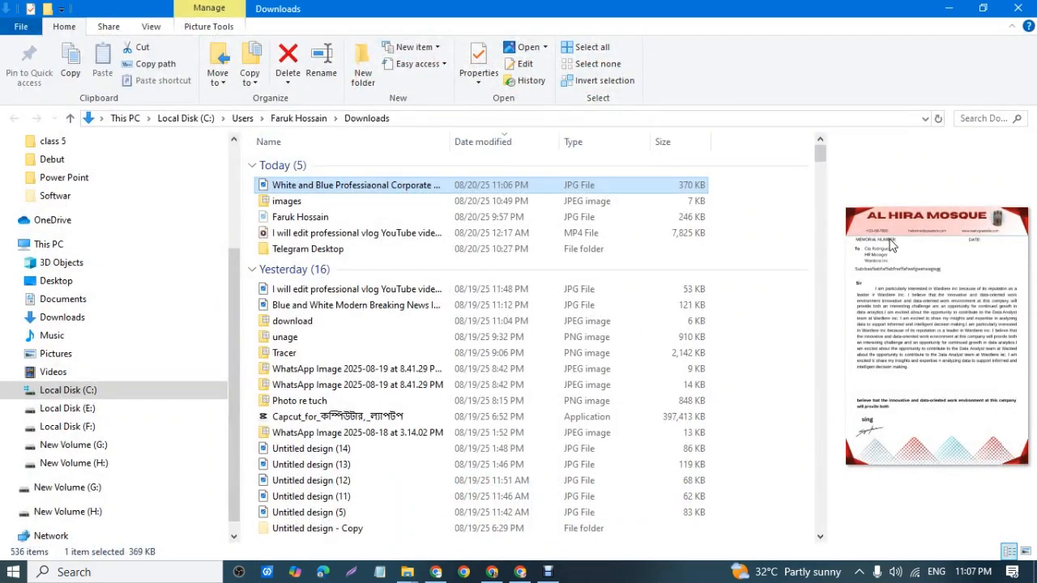
pyautogui.click(1028, 13)
pyautogui.click(548, 572)
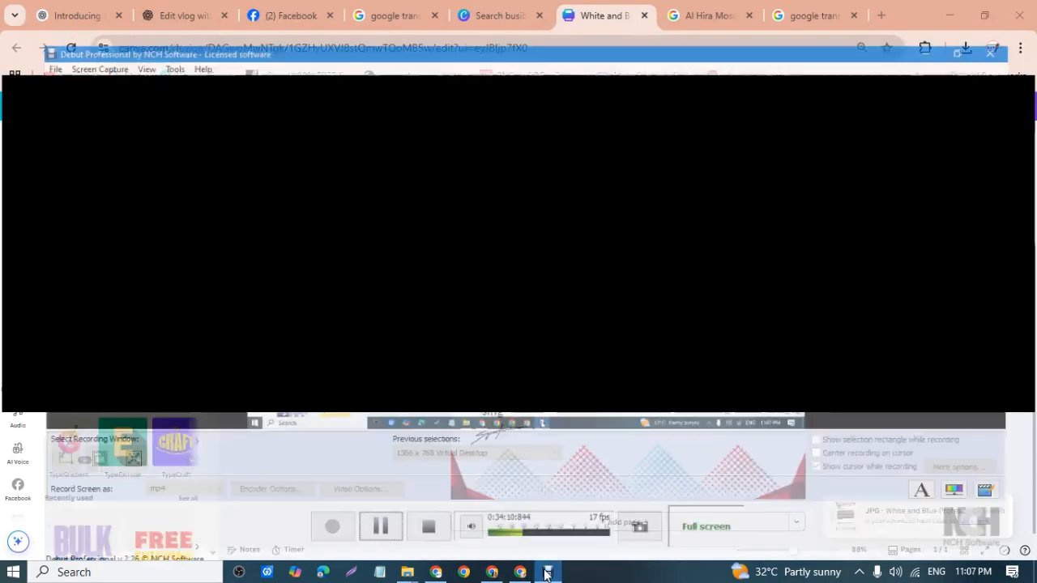